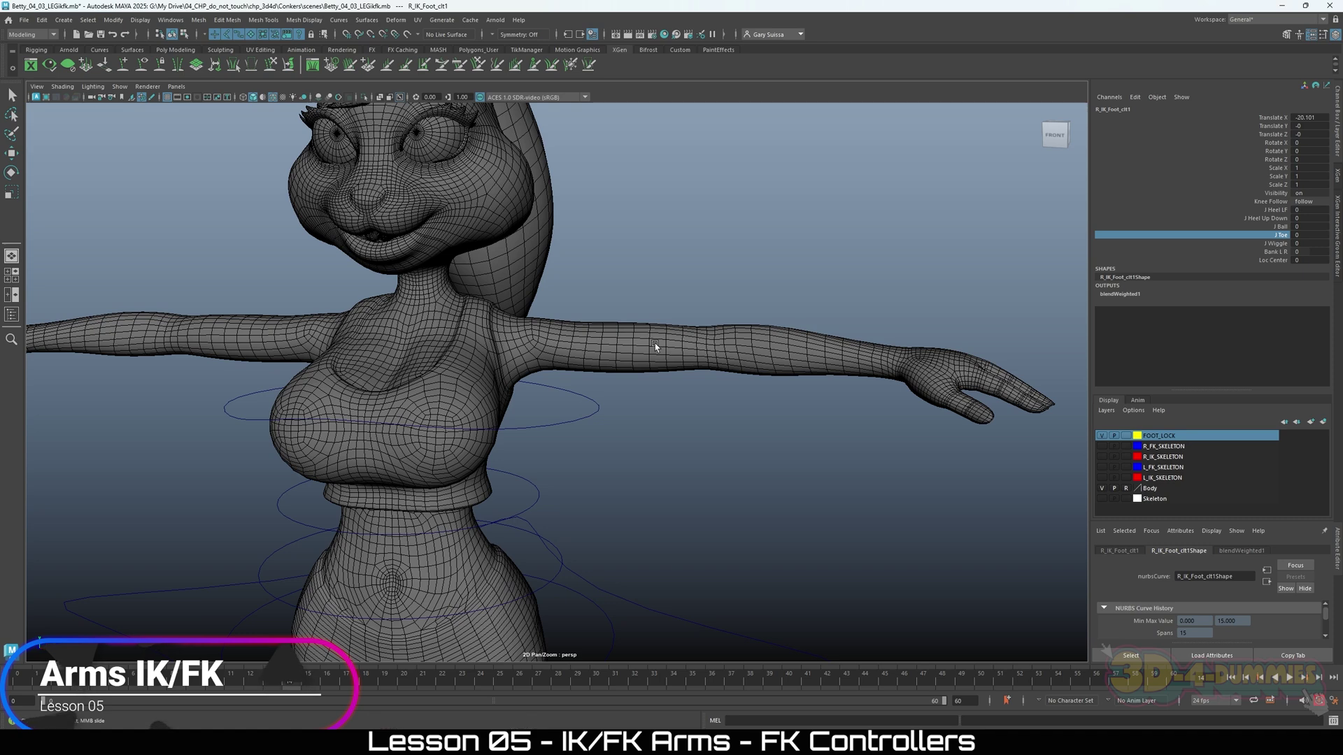
Show the Skeleton display layer and select the left shoulder joint.
alt+right_drag(743, 413, 576, 512)
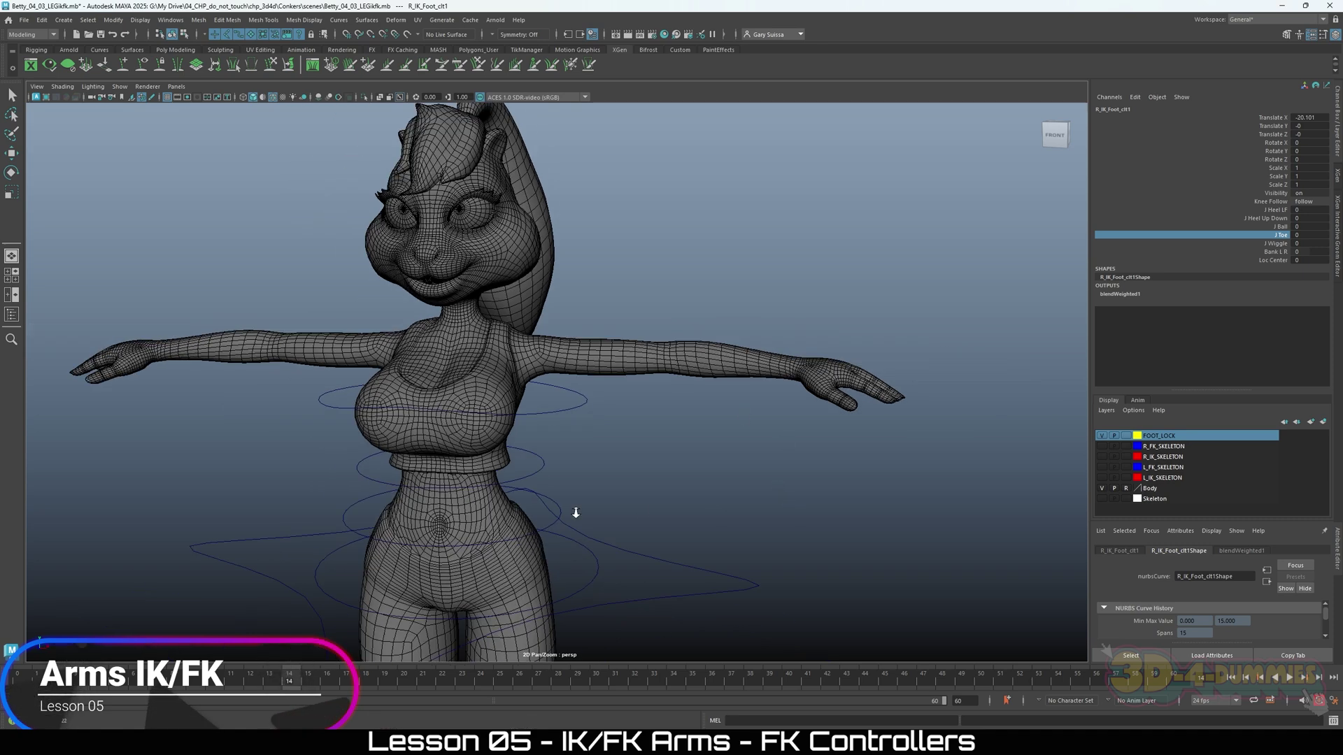
alt+middle_drag(575, 513, 668, 396)
alt+right_drag(668, 395, 551, 439)
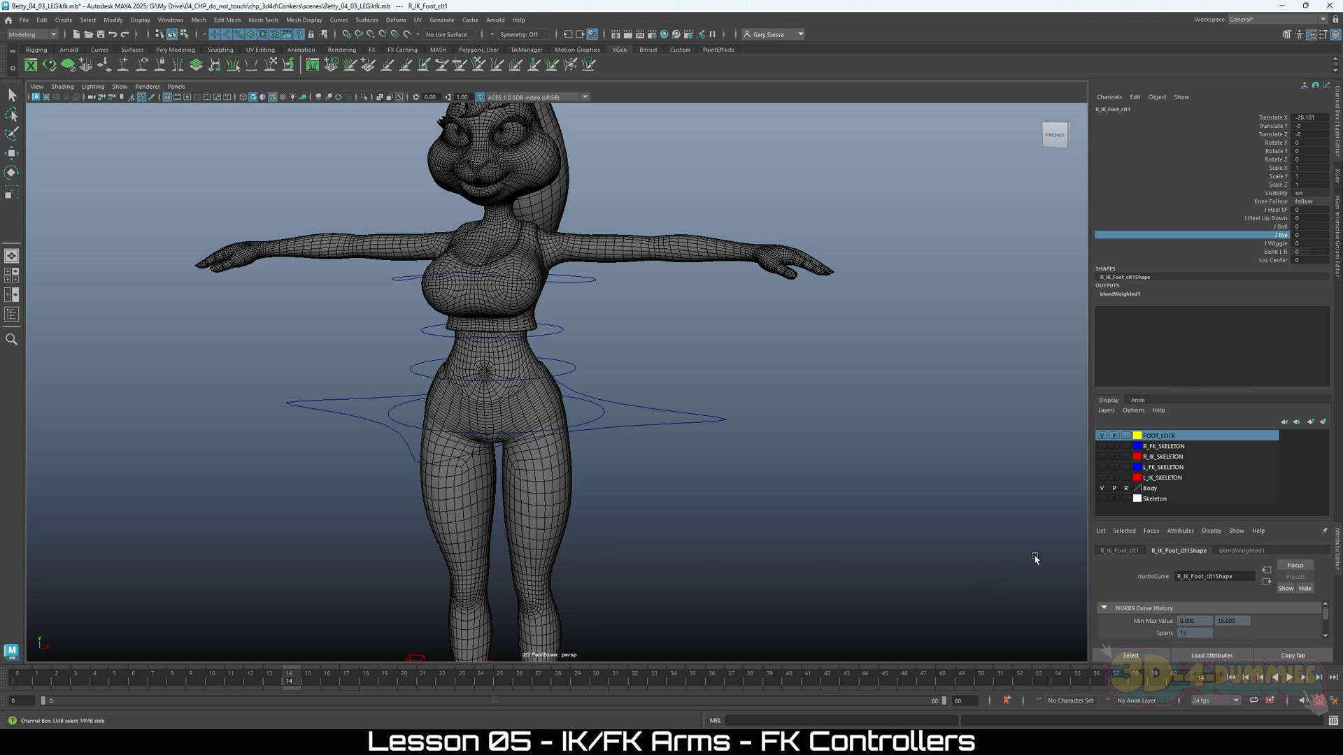
click(1103, 499)
scroll(710, 321, up, 5)
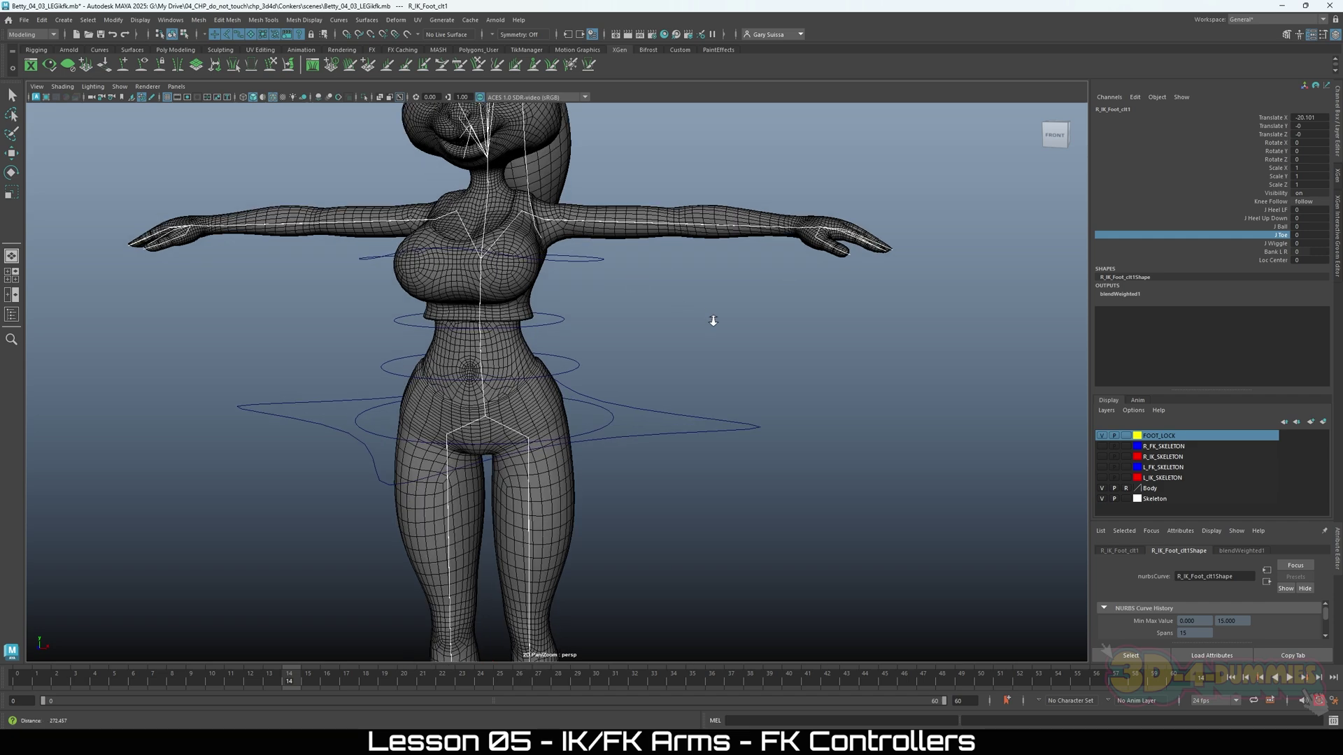
key(q)
click(591, 335)
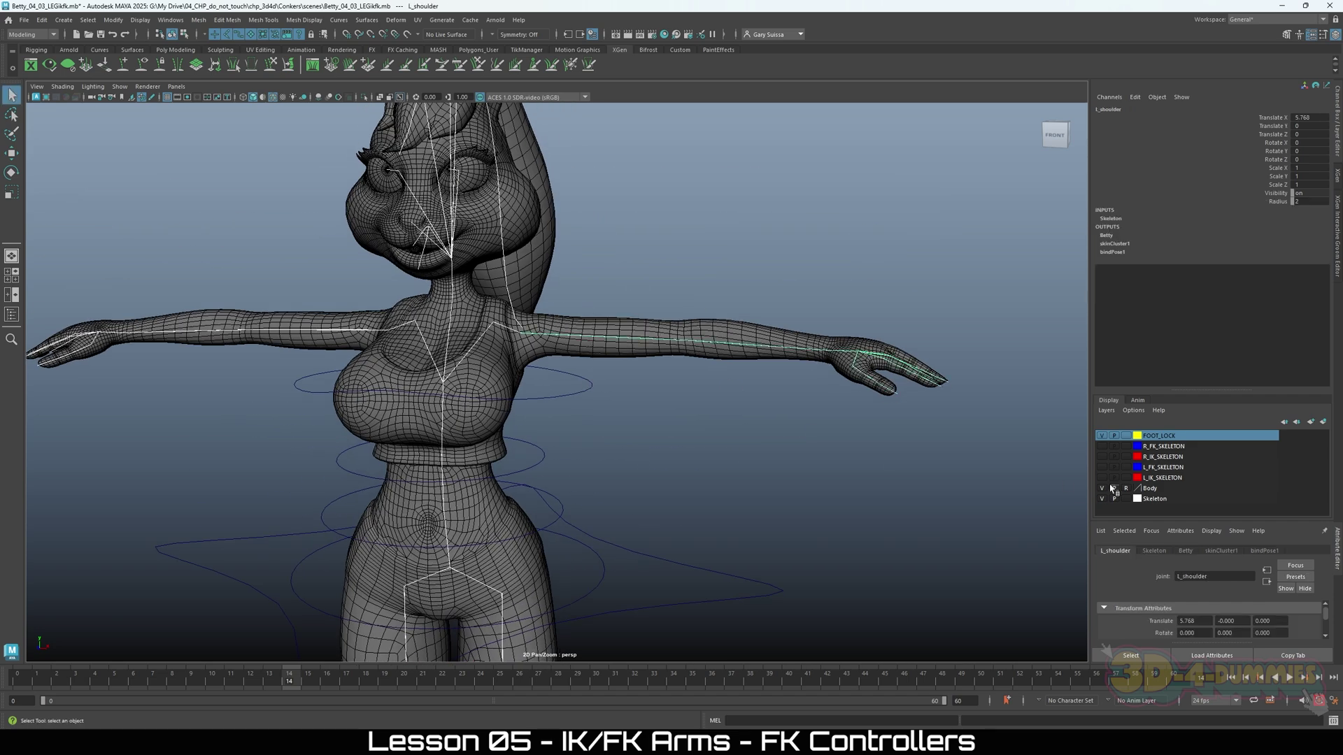
Hide the FOOT_LOCK display layer.
click(1165, 457)
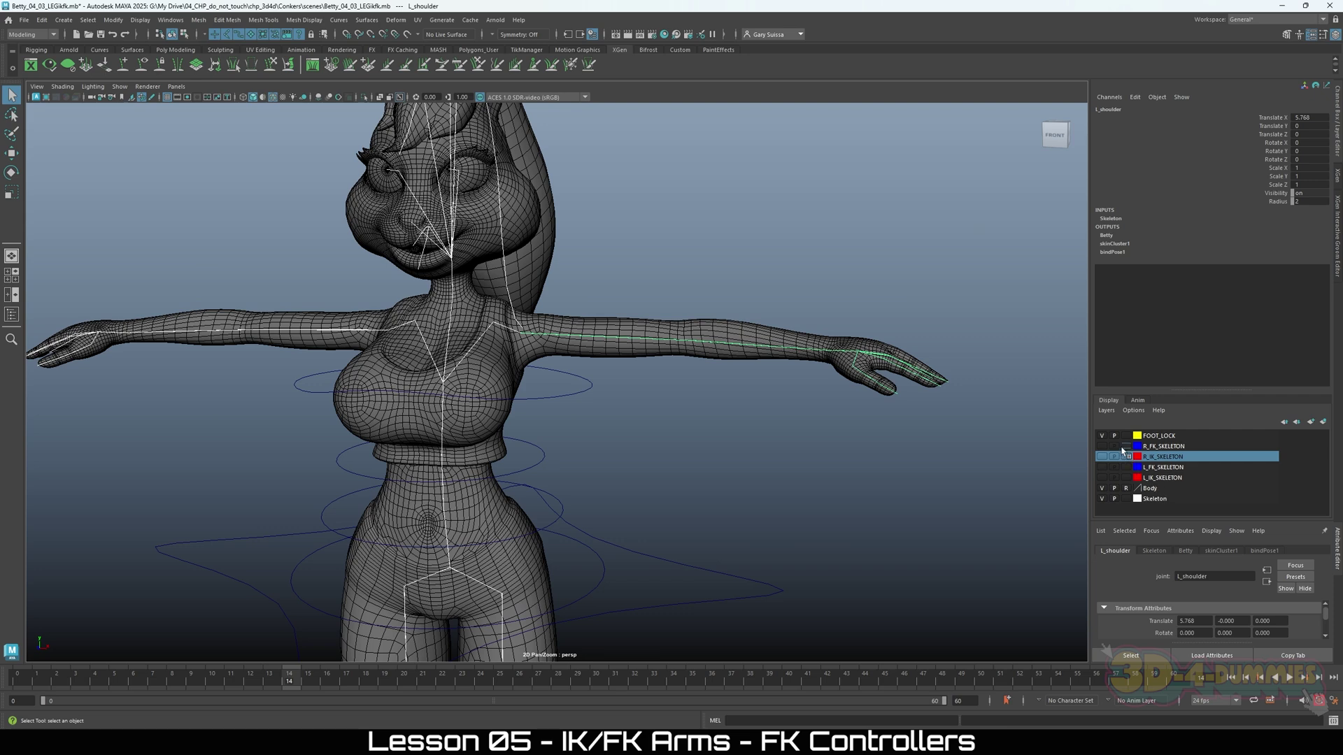
scroll(530, 414, down, 5)
alt+drag(531, 414, 547, 545)
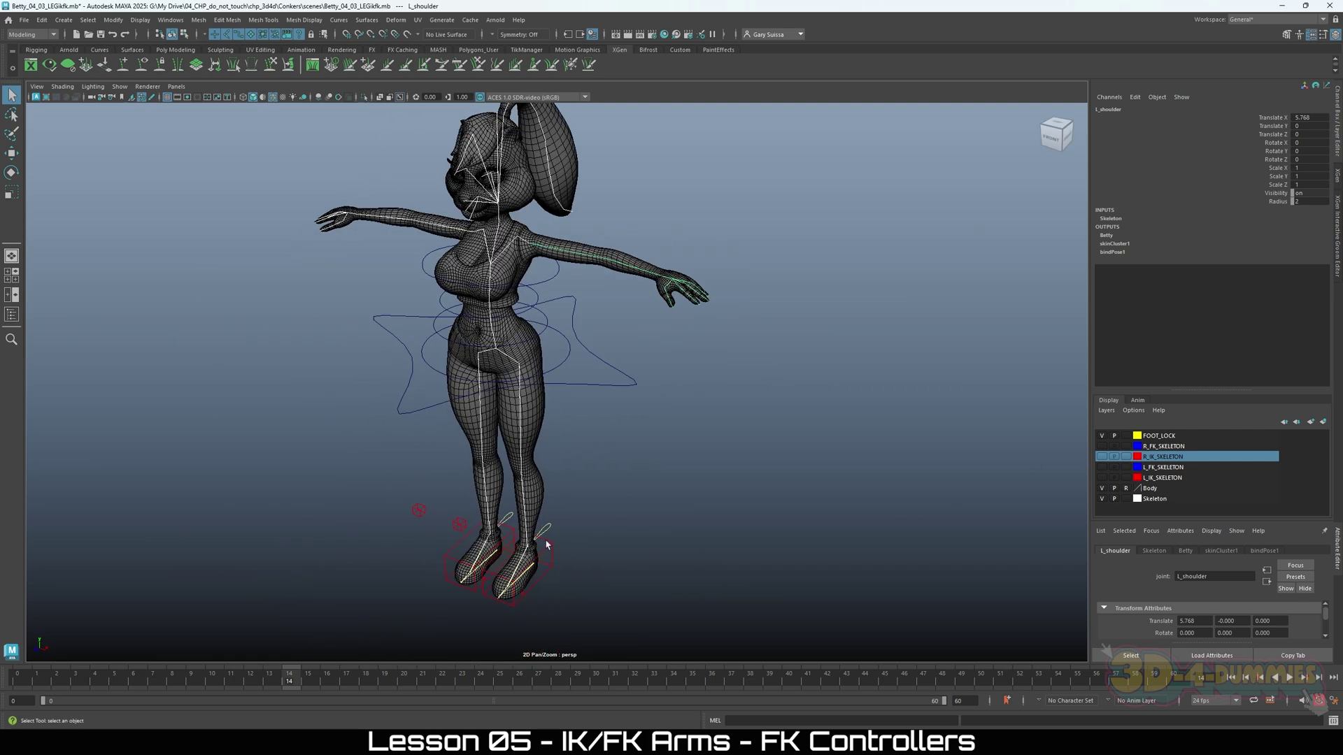
click(1103, 437)
Inspect the left arm's joint chain from shoulder to hand, with the Move tool active on the shoulder joint.
scroll(622, 474, down, 2)
scroll(699, 464, up, 4)
alt+drag(748, 515, 753, 442)
scroll(754, 439, up, 3)
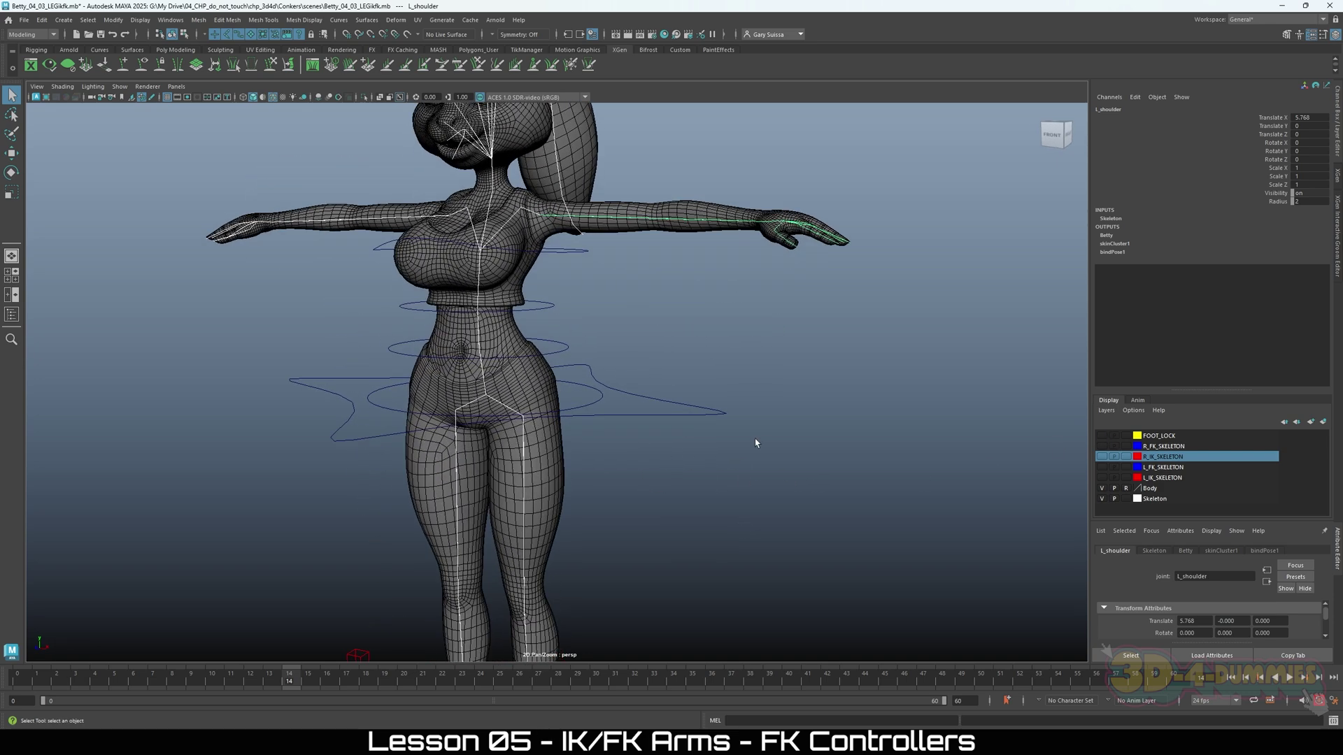
alt+middle_drag(754, 439, 762, 458)
alt+drag(566, 318, 617, 363)
scroll(612, 377, up, 3)
alt+middle_drag(683, 404, 693, 431)
alt+drag(662, 417, 688, 425)
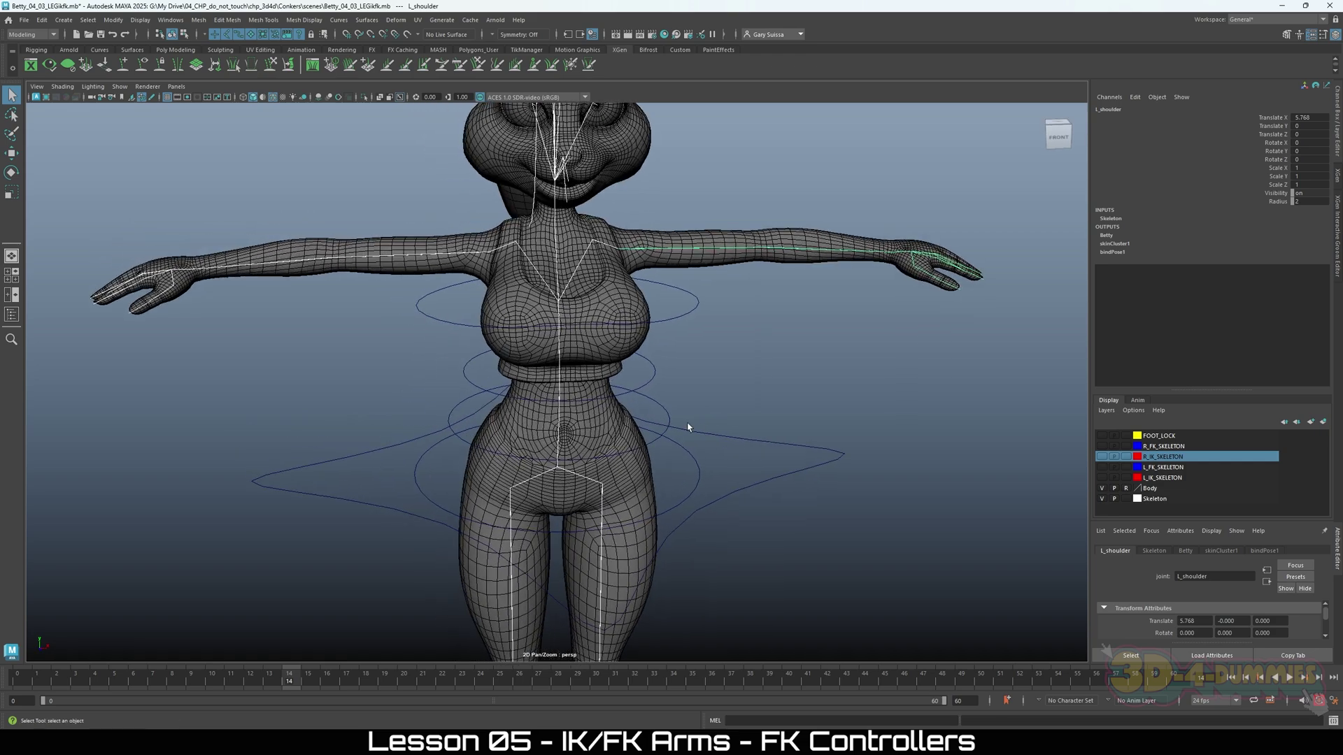
scroll(693, 428, up, 3)
alt+middle_drag(766, 428, 747, 459)
alt+drag(746, 459, 711, 463)
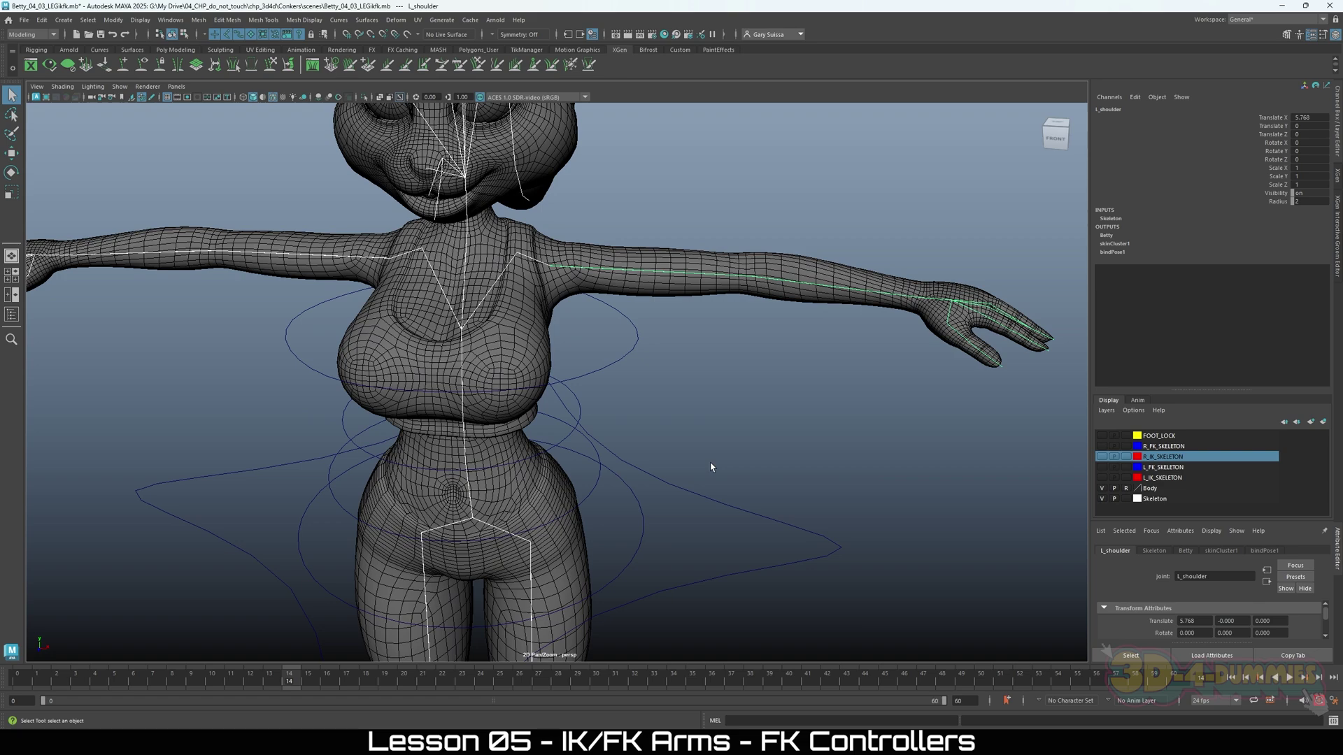
scroll(650, 393, up, 3)
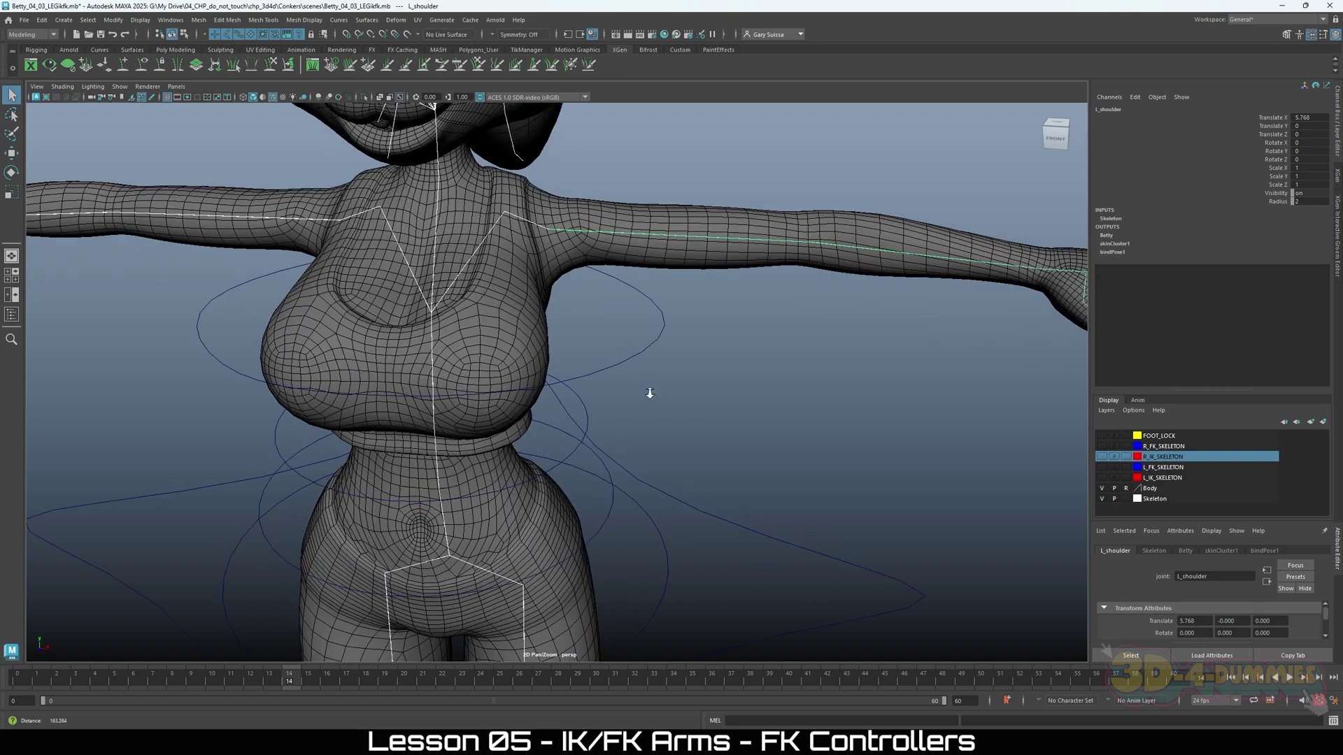
alt+middle_drag(650, 346, 678, 417)
alt+drag(677, 417, 702, 395)
scroll(685, 400, down, 2)
alt+middle_drag(607, 415, 564, 423)
scroll(591, 424, up, 2)
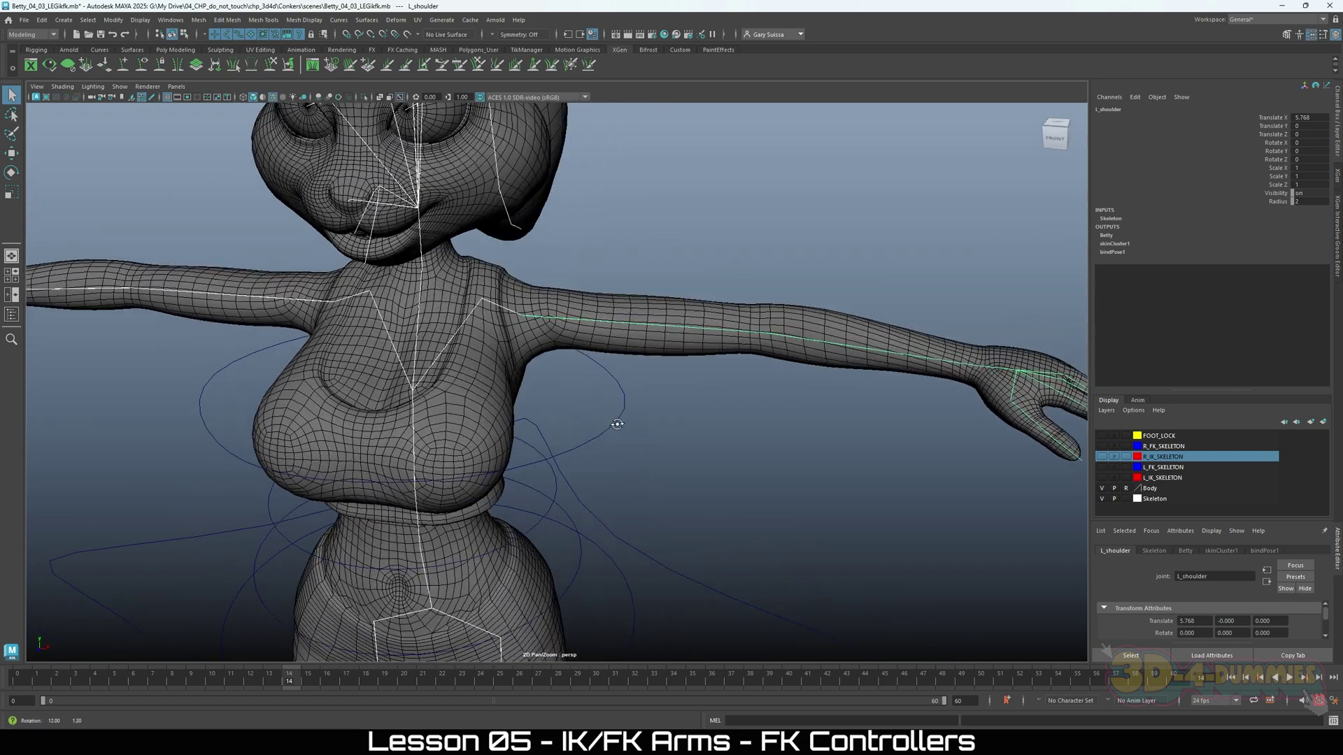
key(w)
scroll(635, 408, down, 2)
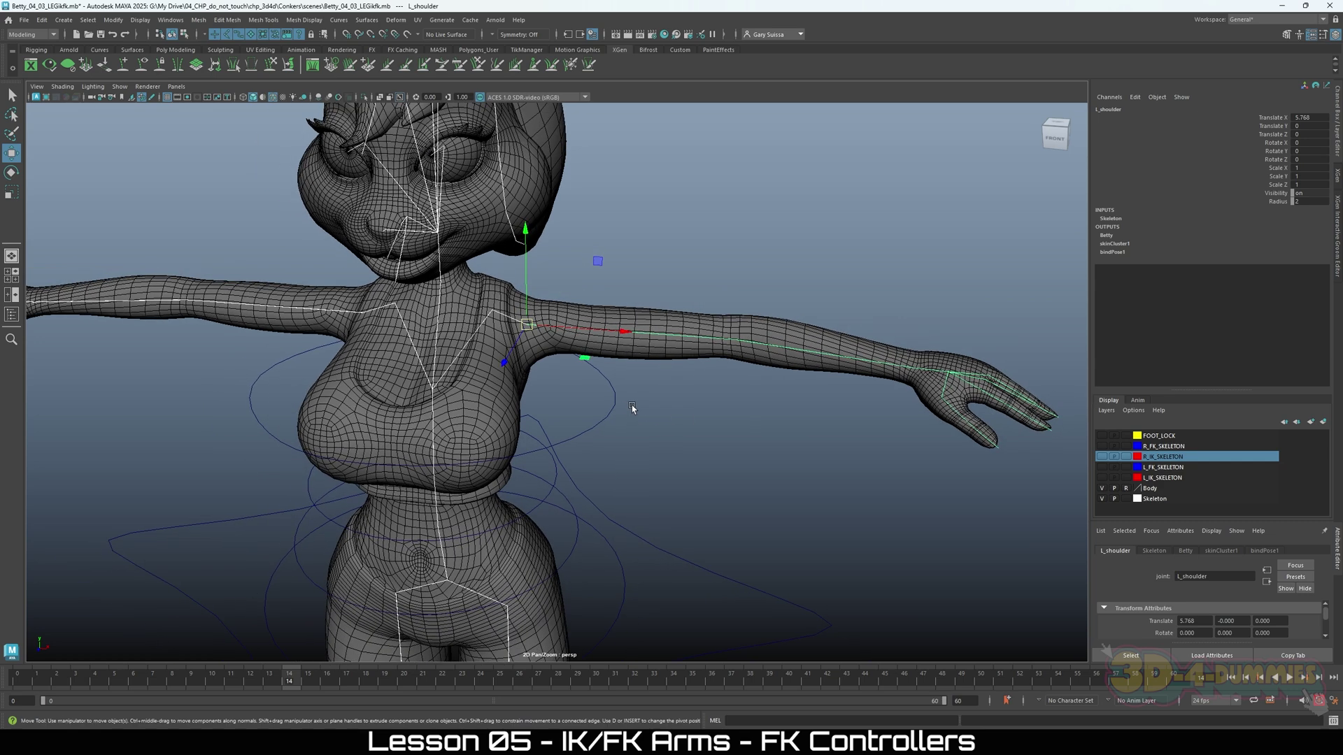
alt+middle_drag(635, 369, 660, 382)
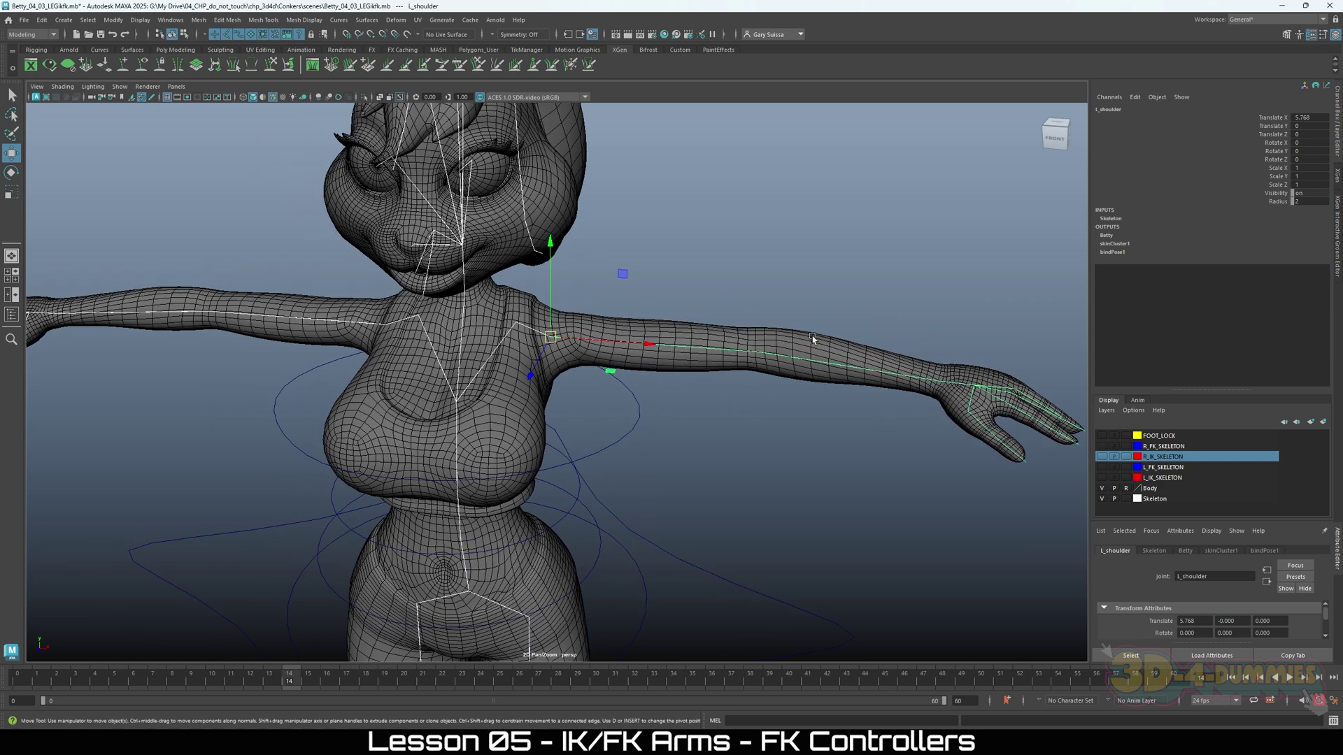
Open the Hypergraph Hierarchy window from the rigging tools and place it beside the character's torso and left arm.
click(36, 50)
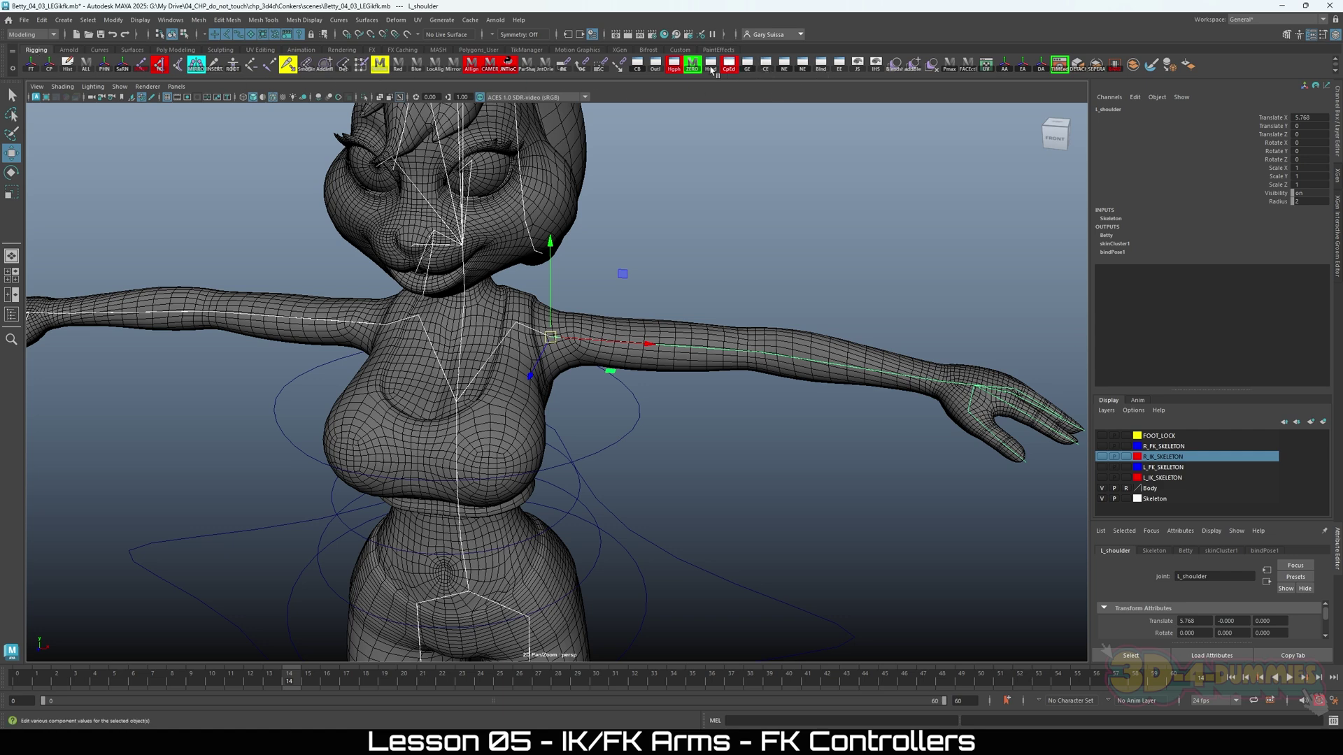
click(673, 73)
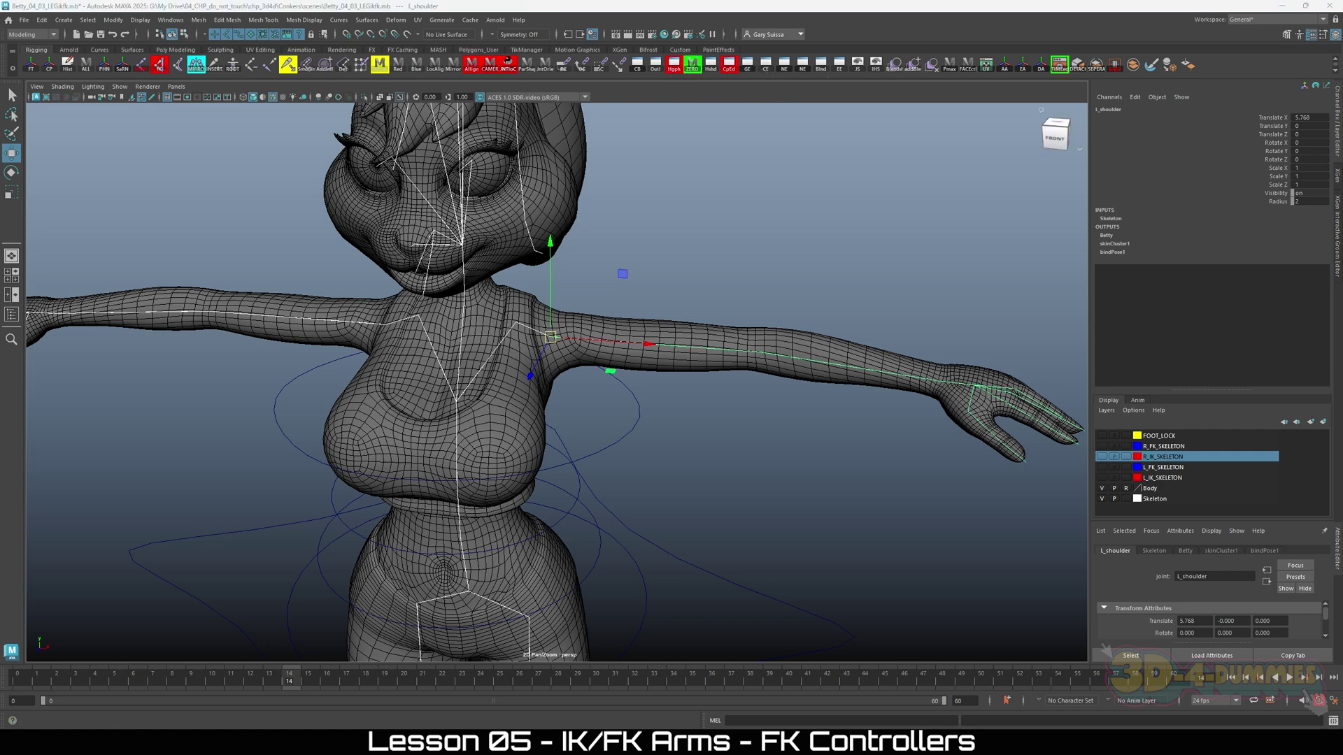
drag(660, 121, 129, 120)
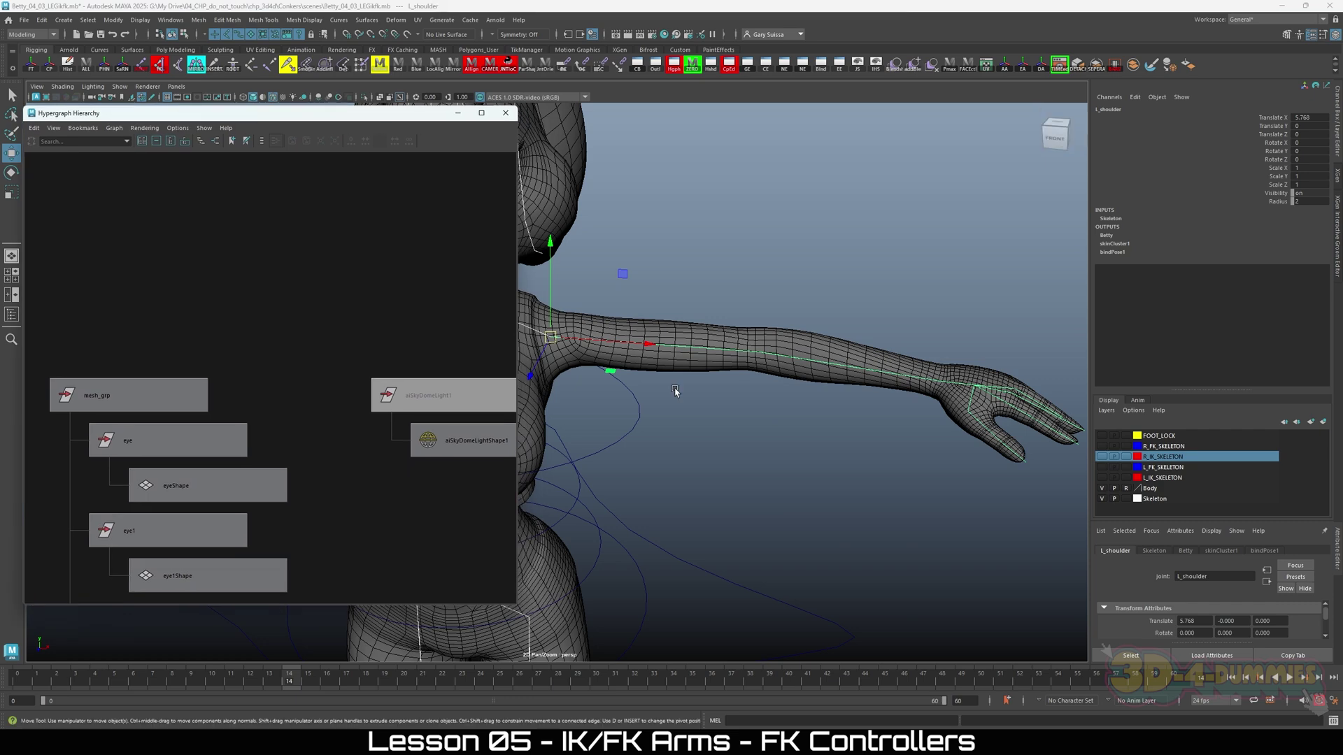
alt+right_drag(675, 389, 574, 411)
alt+middle_drag(573, 411, 828, 363)
scroll(140, 426, down, 2)
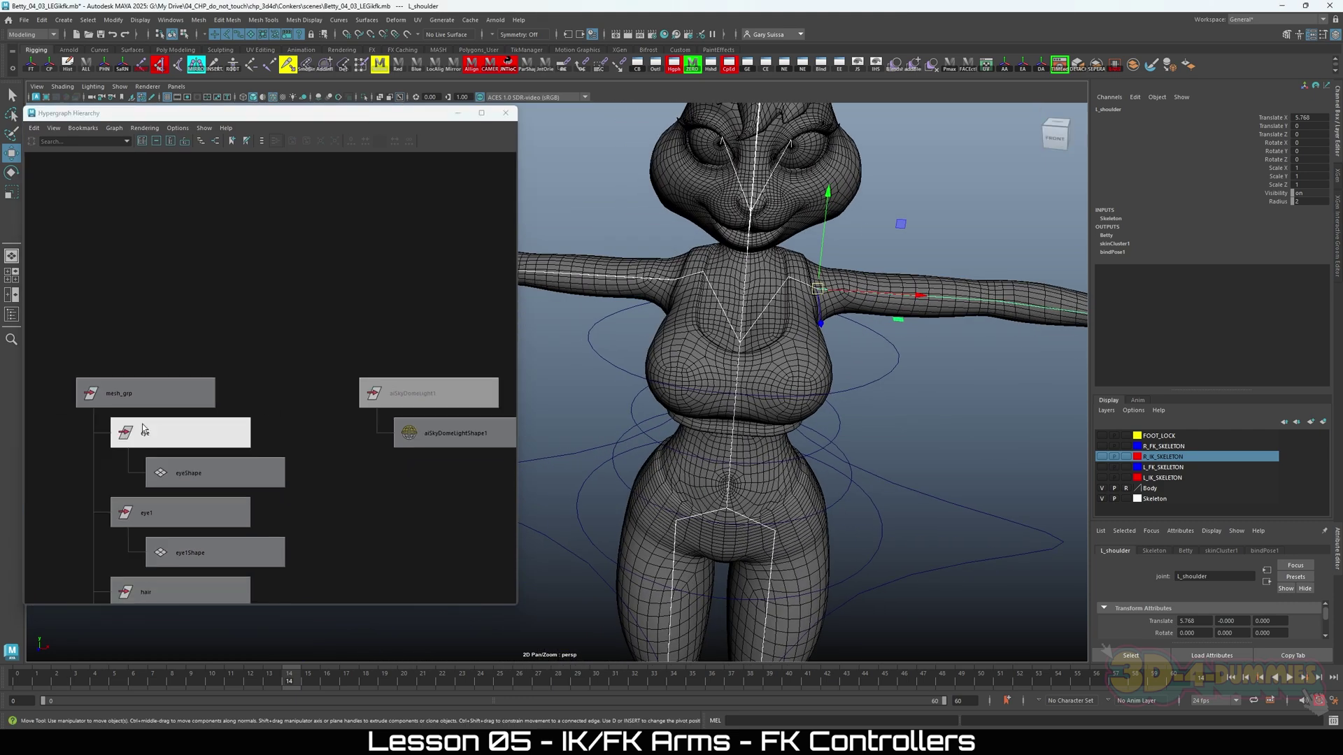
Locate the selected L_shoulder joint in the hierarchy and duplicate it together with its child joints.
key(f)
scroll(295, 456, down, 5)
alt+middle_drag(328, 448, 252, 278)
scroll(293, 361, down, 7)
alt+right_drag(392, 455, 63, 467)
alt+middle_drag(231, 474, 210, 411)
alt+right_drag(745, 431, 630, 447)
alt+middle_drag(772, 412, 672, 397)
scroll(672, 397, up, 3)
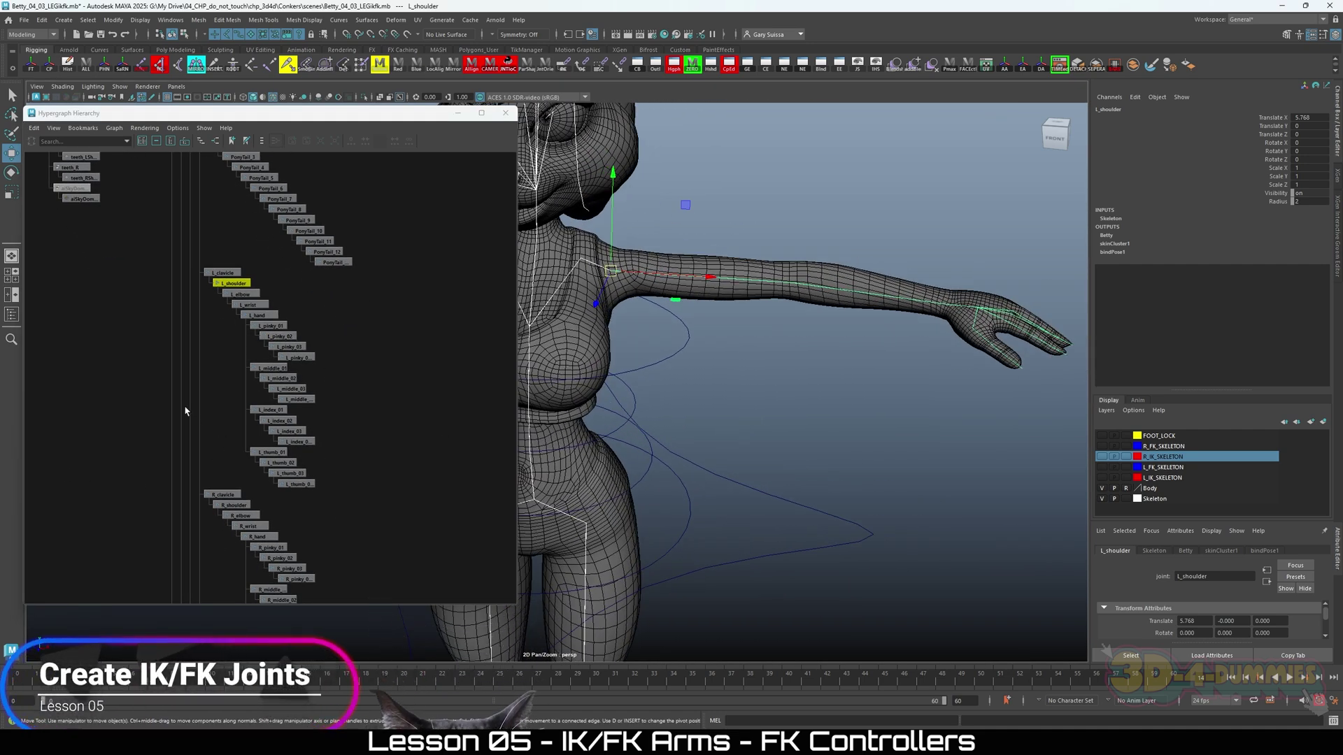
scroll(233, 387, up, 1)
scroll(233, 386, up, 5)
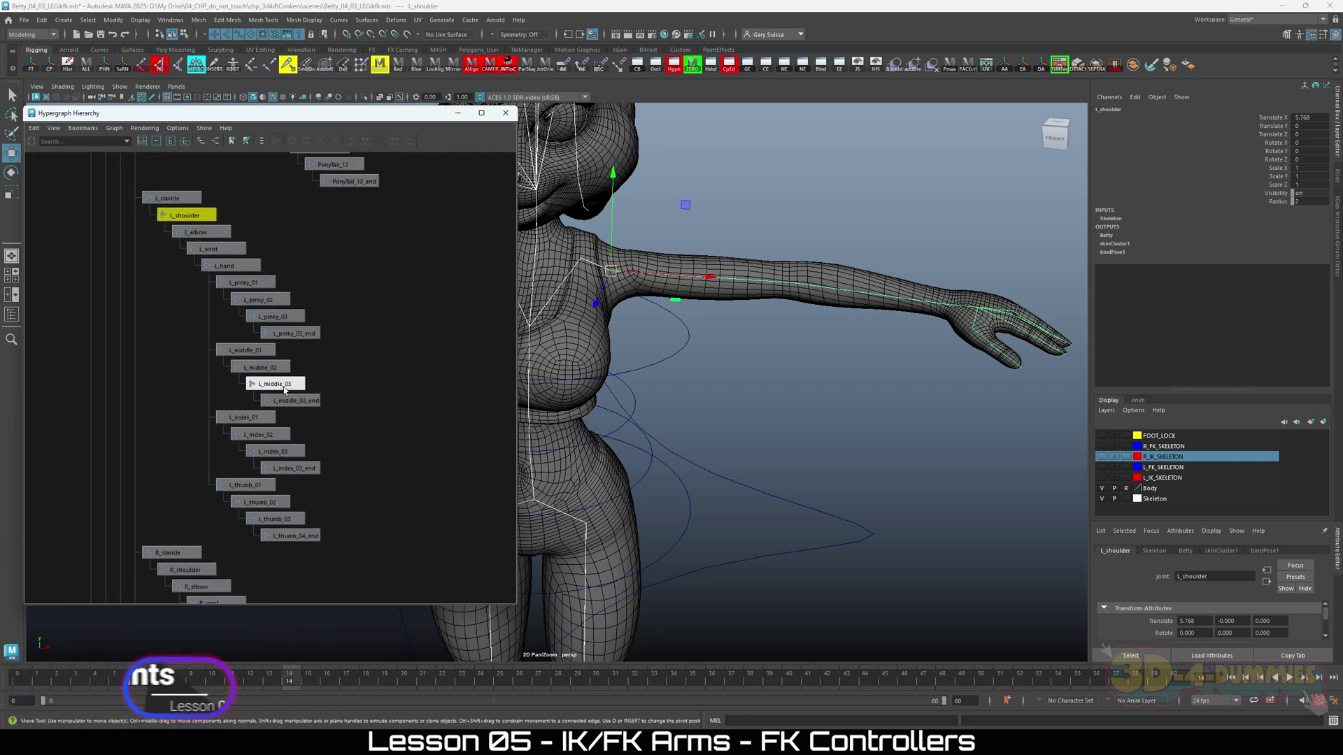
key(ctrl+d)
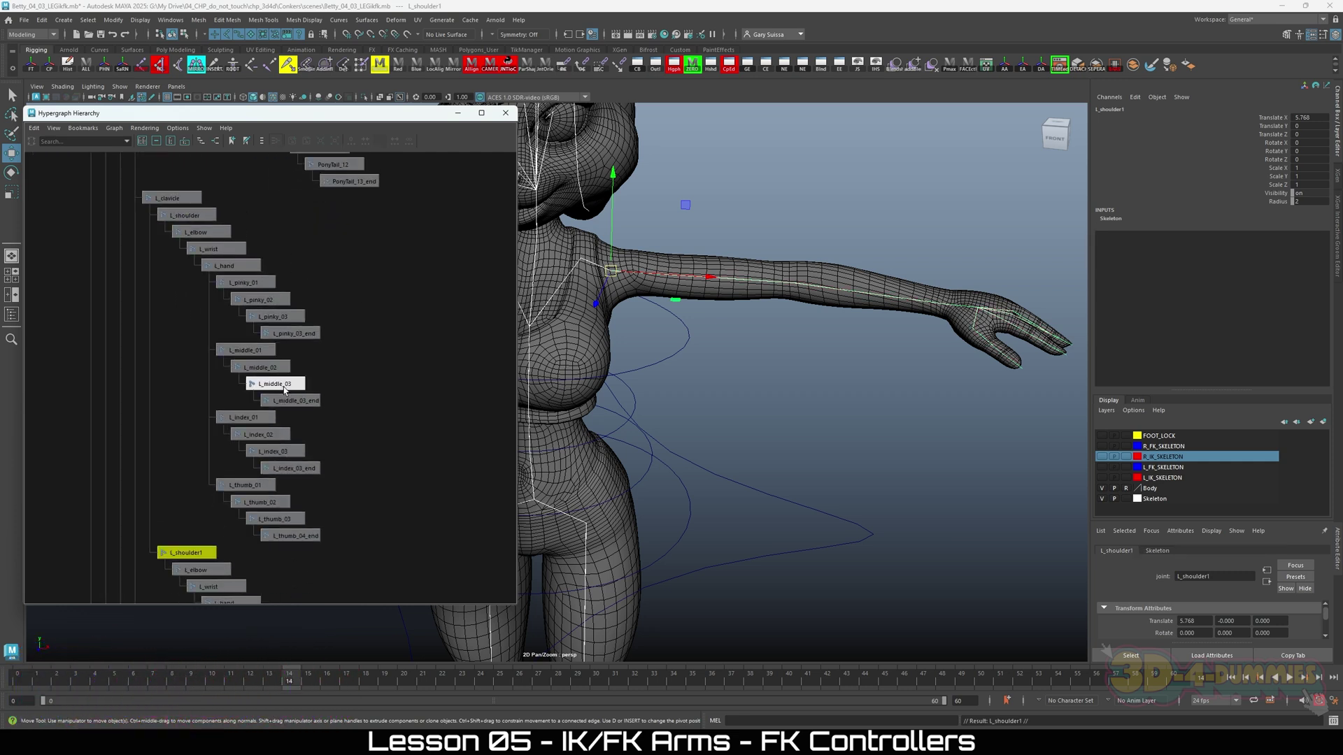
Delete all pinky, middle, index and thumb joints under the hand joint of the duplicated left arm chain.
scroll(316, 488, down, 2)
alt+middle_drag(315, 489, 343, 208)
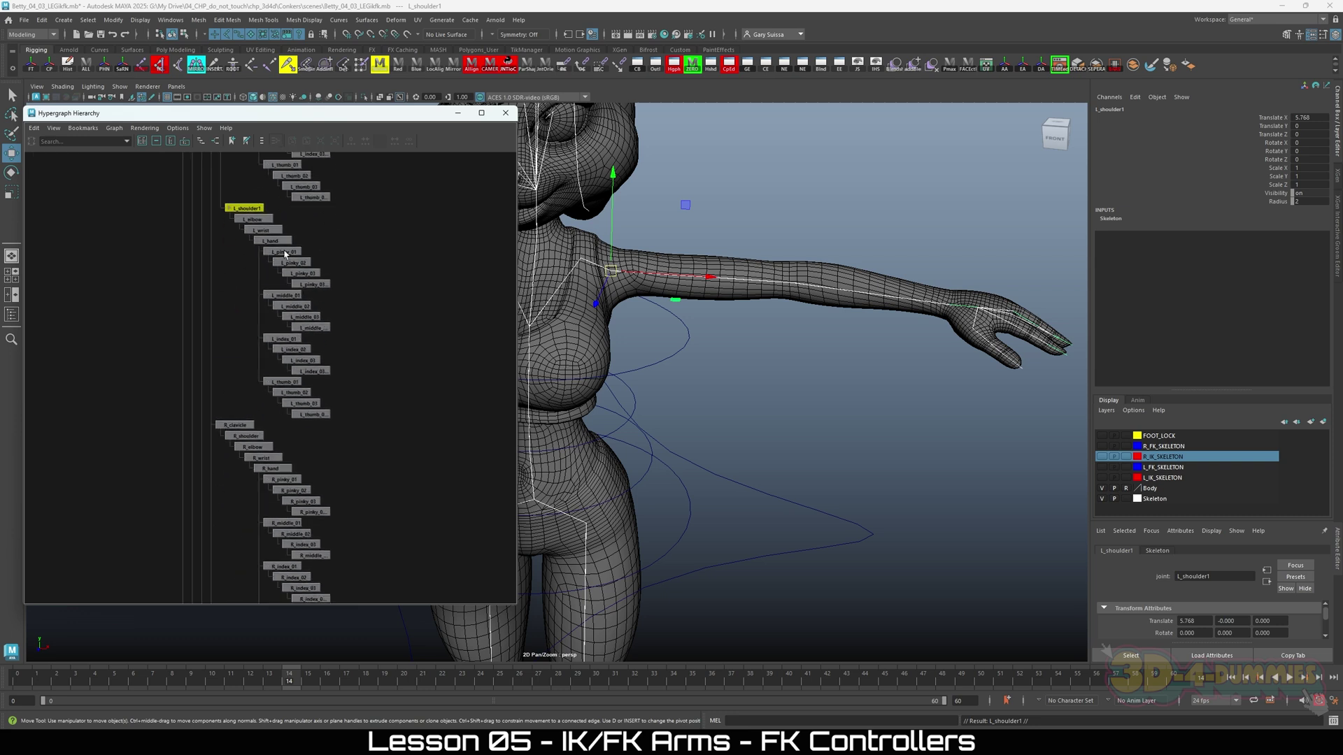
scroll(353, 308, up, 1)
alt+middle_drag(359, 329, 363, 399)
scroll(378, 460, up, 1)
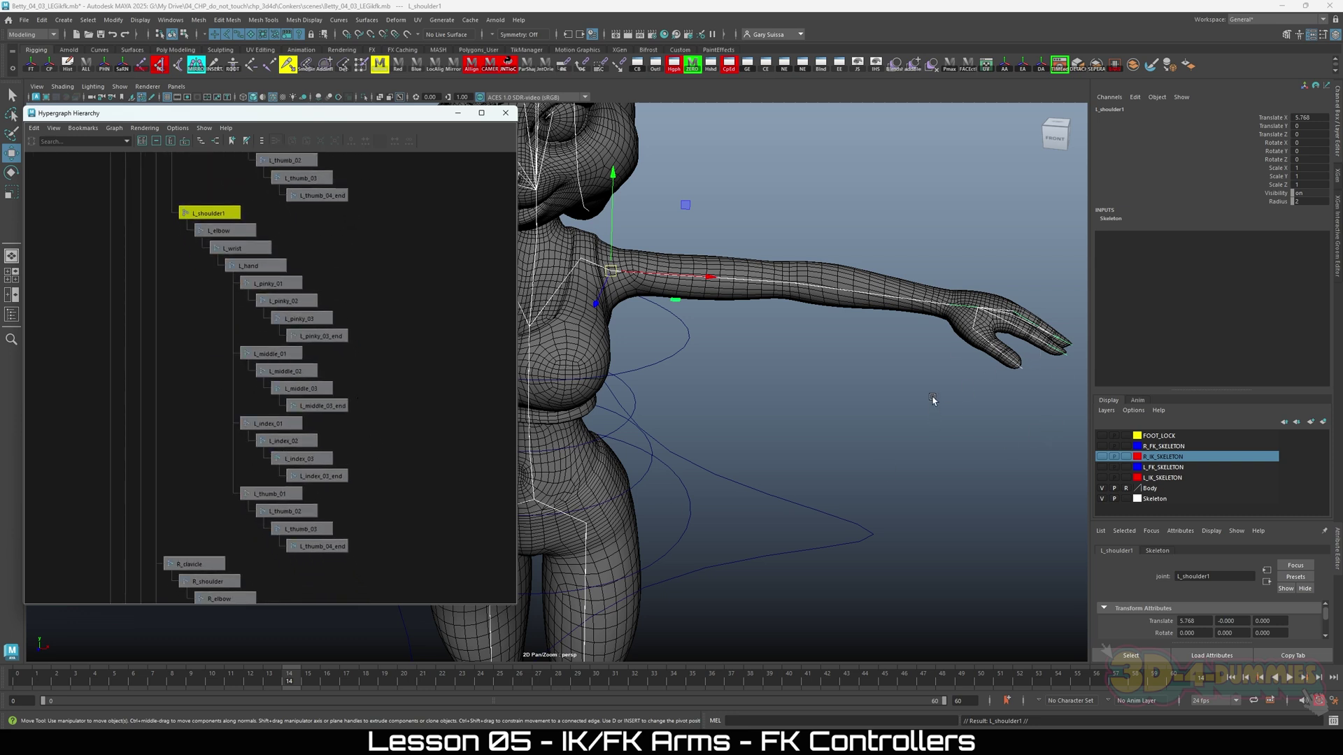
alt+drag(958, 359, 898, 414)
alt+middle_drag(897, 414, 734, 352)
scroll(735, 349, up, 5)
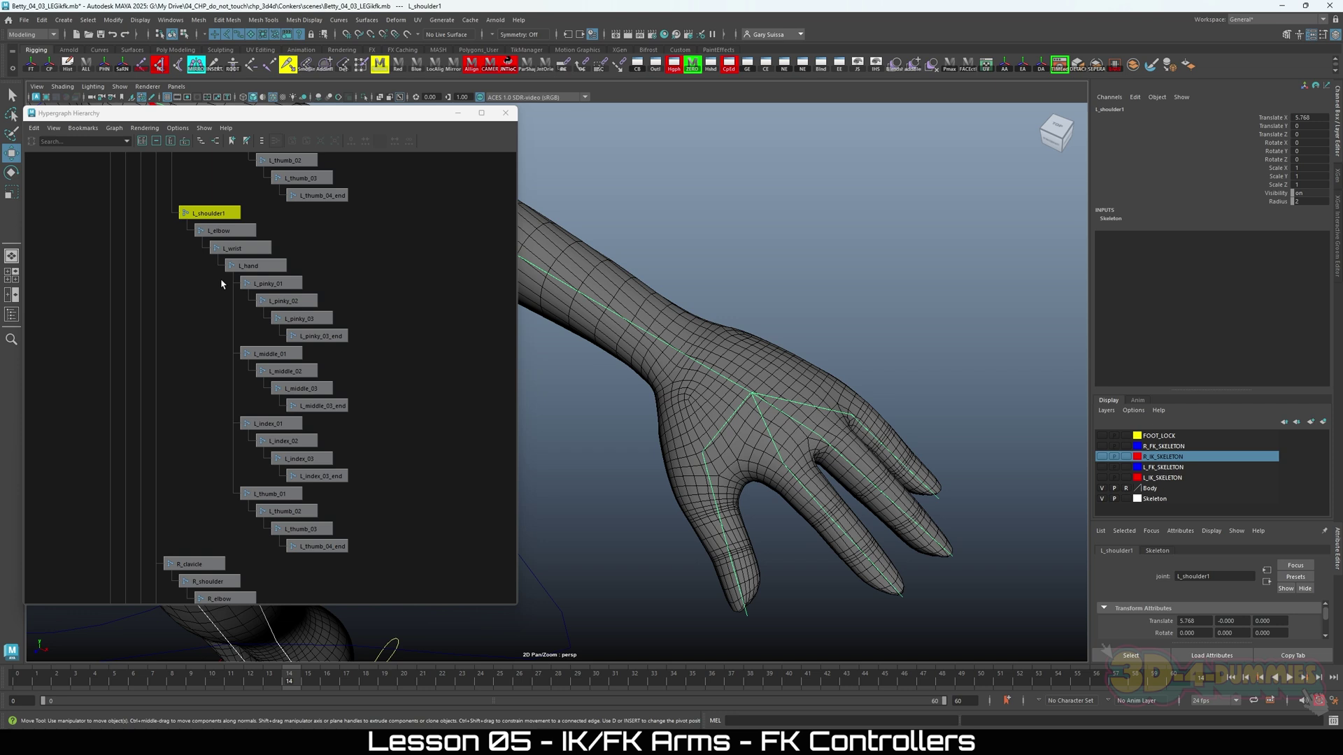
drag(227, 283, 440, 547)
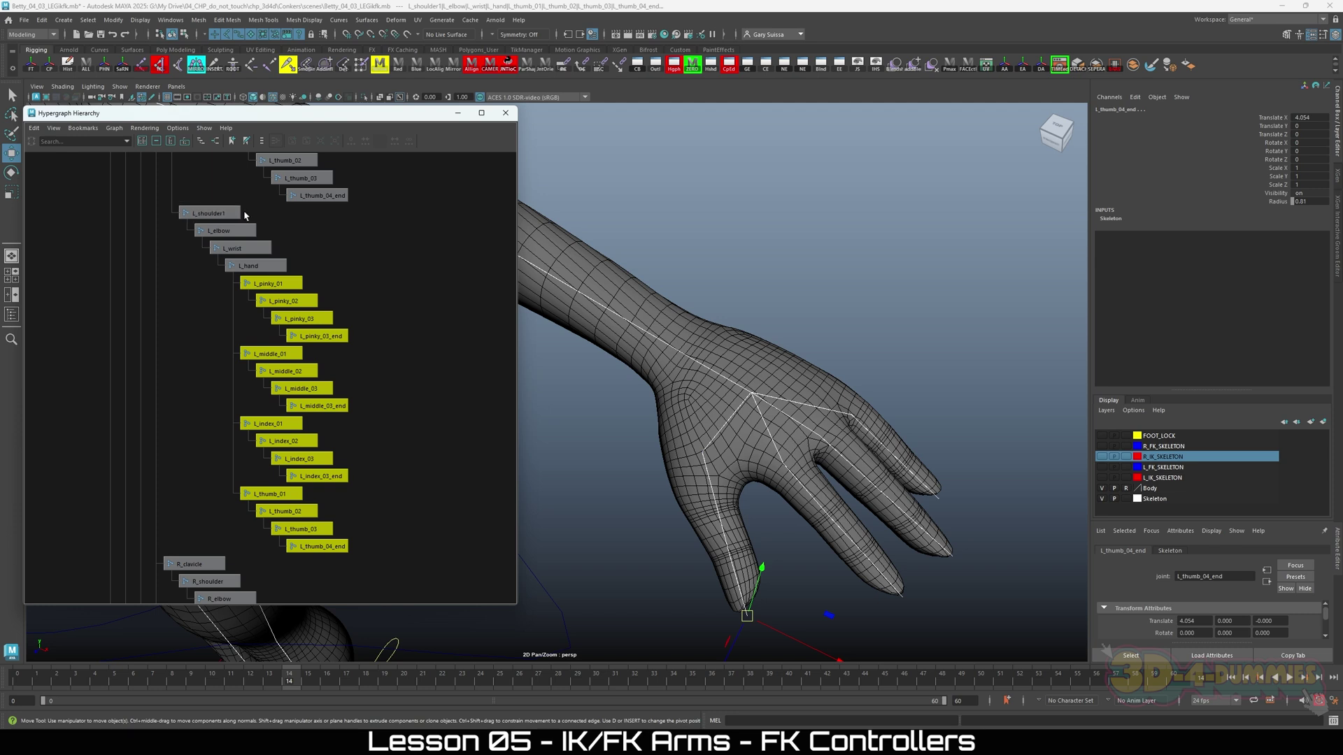
scroll(224, 328, down, 2)
alt+middle_drag(225, 325, 244, 477)
alt+right_drag(253, 357, 280, 448)
alt+middle_drag(289, 503, 273, 319)
alt+right_drag(273, 319, 342, 394)
alt+middle_drag(342, 393, 341, 367)
alt+right_drag(341, 367, 363, 386)
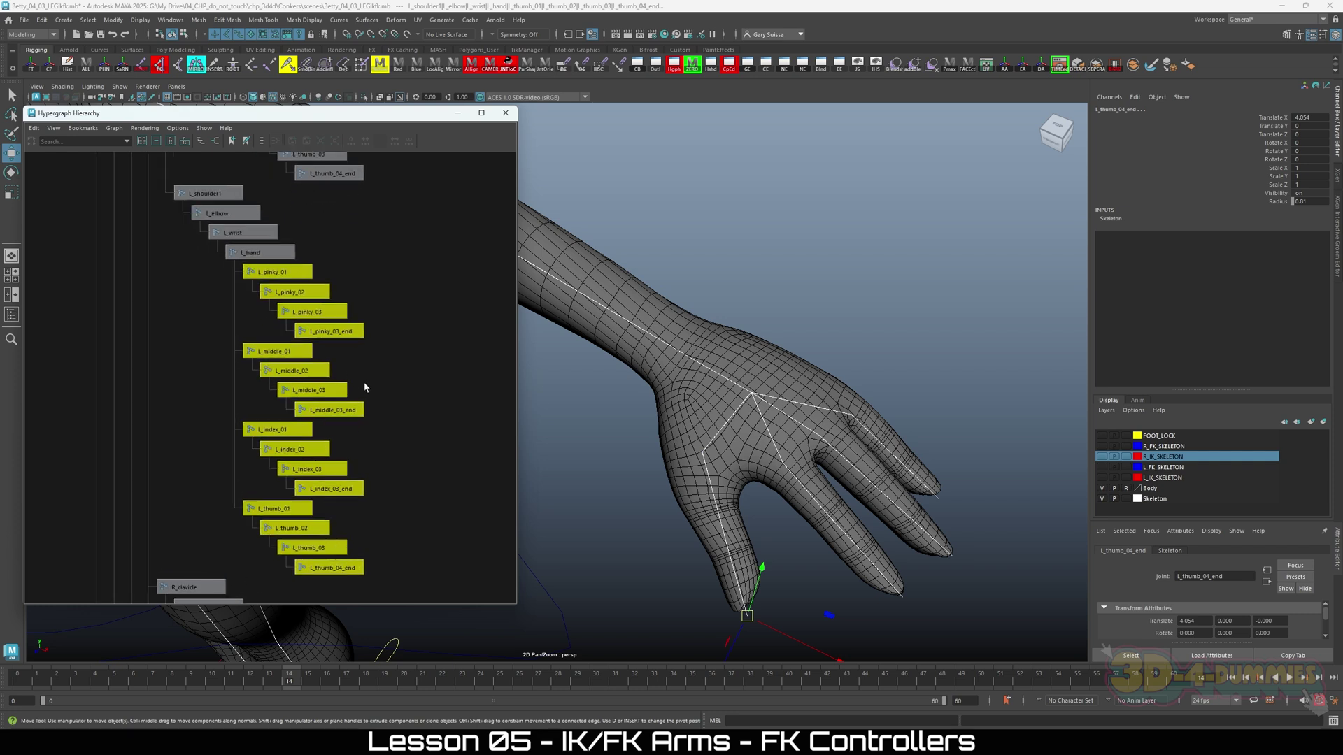
click(365, 388)
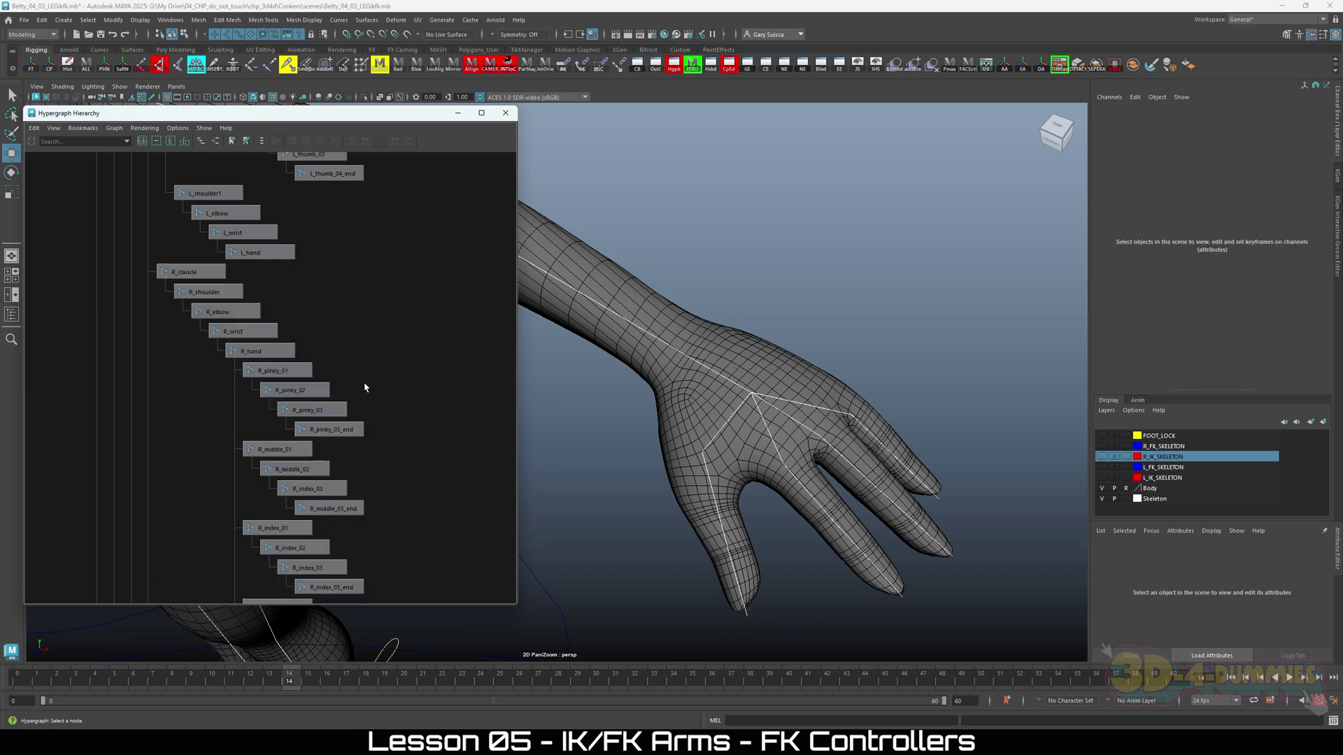
Select the duplicated chain's shoulder, elbow, wrist and hand joints in the hierarchy.
alt+middle_drag(366, 357, 415, 497)
alt+right_drag(247, 356, 277, 378)
alt+middle_drag(277, 377, 273, 421)
drag(170, 375, 395, 445)
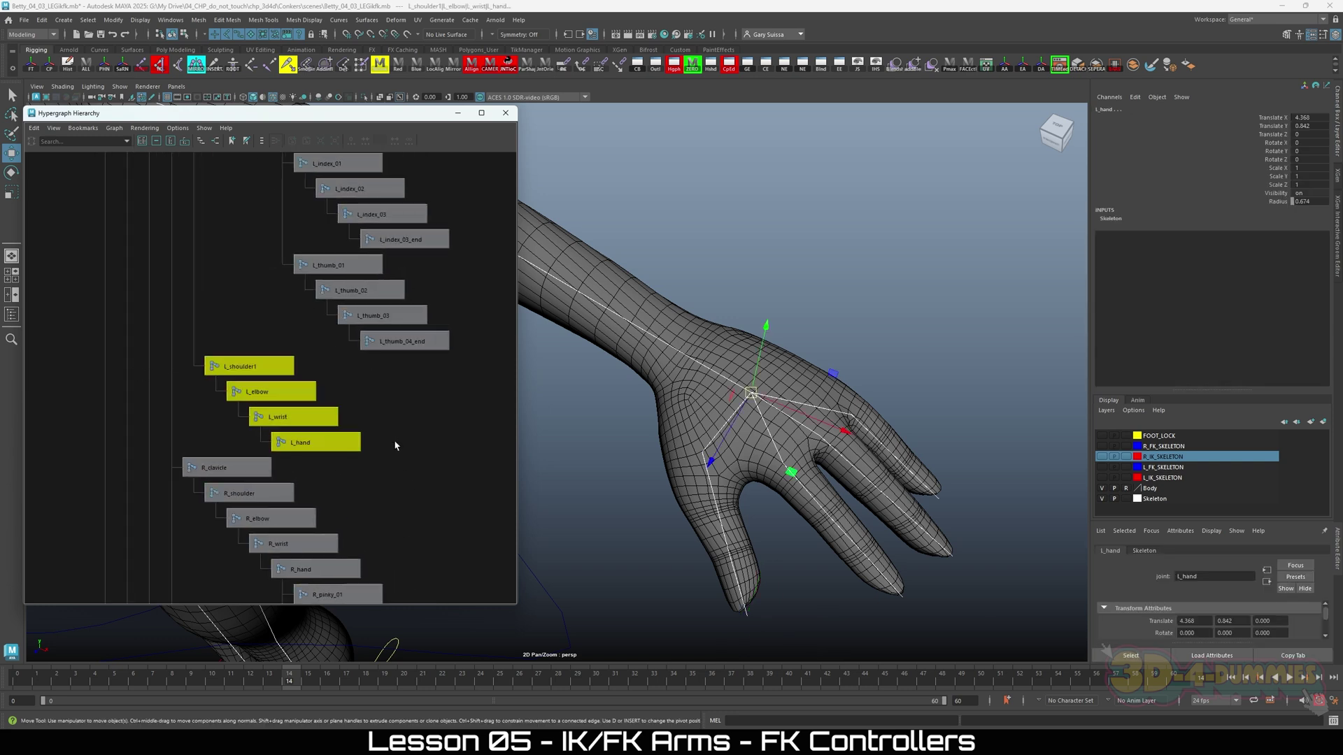
alt+right_drag(811, 452, 711, 449)
alt+drag(711, 450, 664, 349)
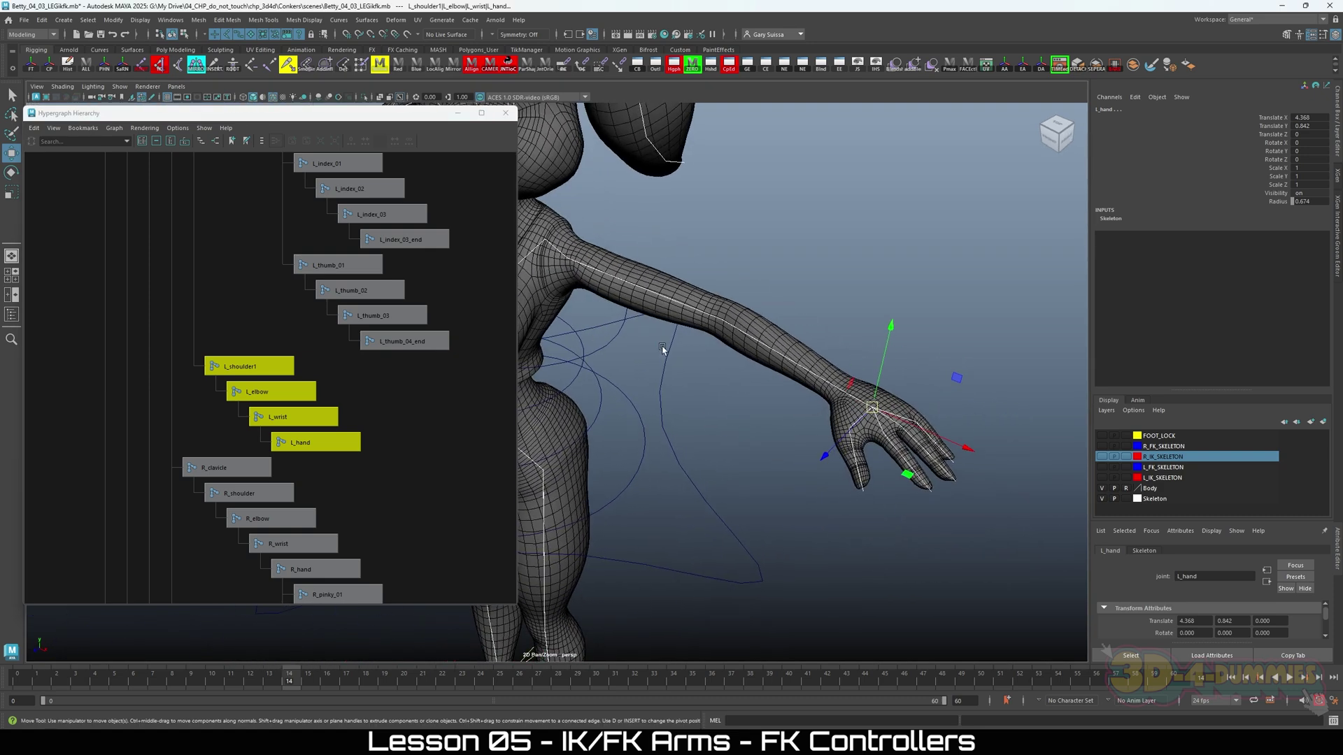
Increase the radius of the four selected arm joints together, bringing the hand joint's radius to about 255.674.
click(1279, 201)
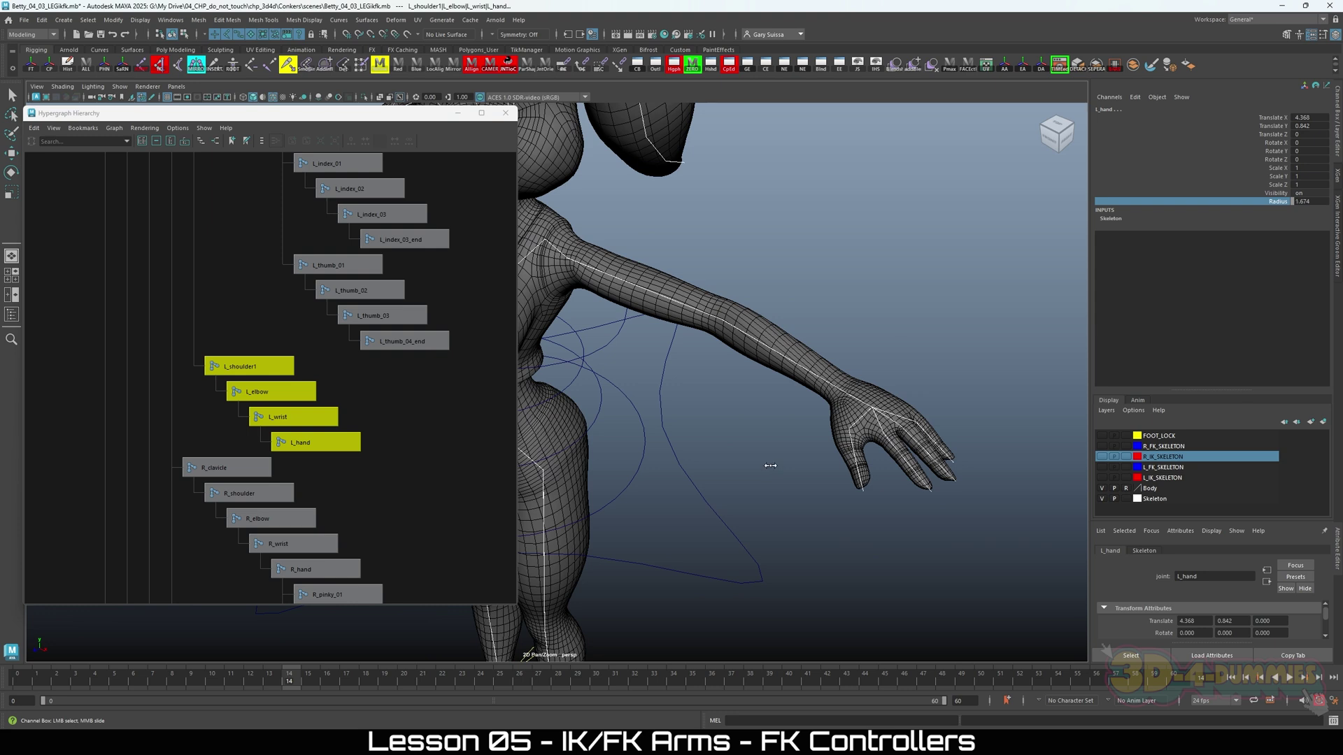
middle_drag(771, 465, 893, 484)
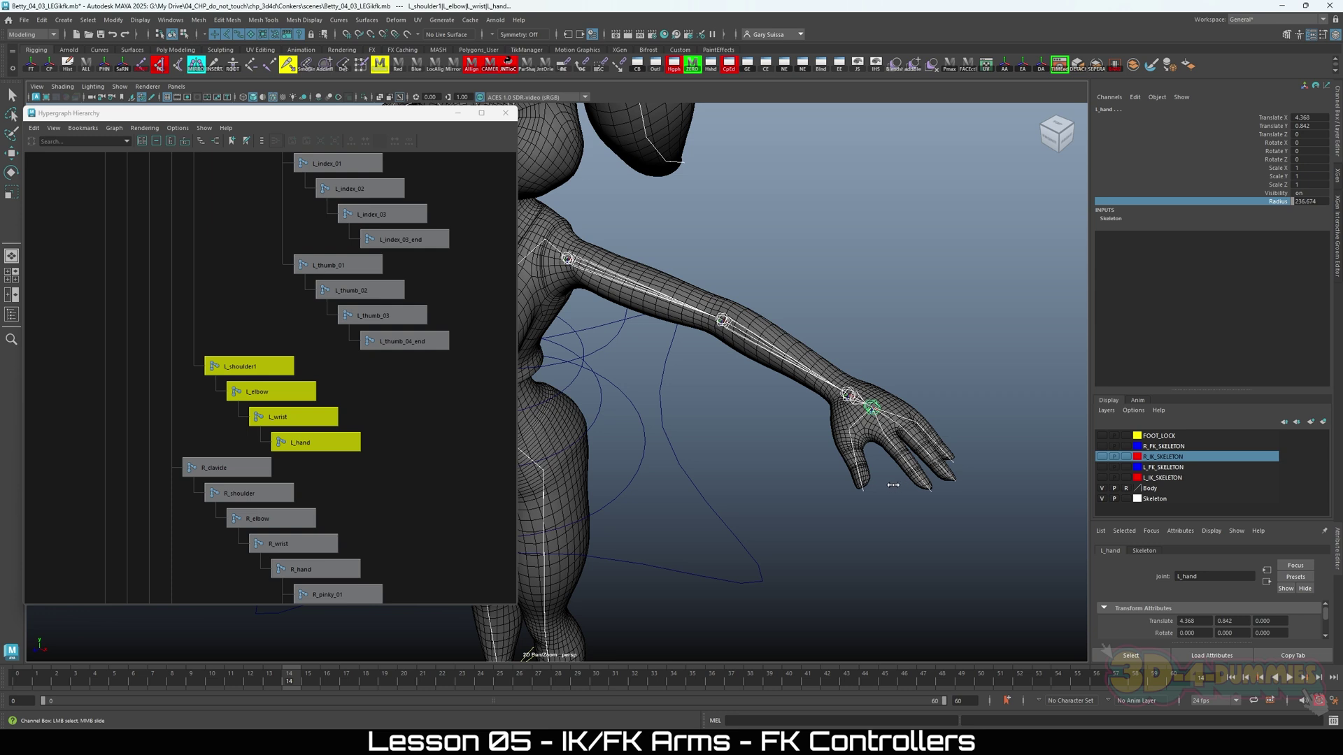
mouse_move(893, 485)
middle_down()
mouse_move(887, 465)
mouse_move(903, 465)
middle_up()
alt+right_drag(692, 458, 743, 536)
alt+drag(744, 537, 758, 518)
alt+middle_drag(758, 518, 755, 509)
alt+drag(755, 508, 720, 489)
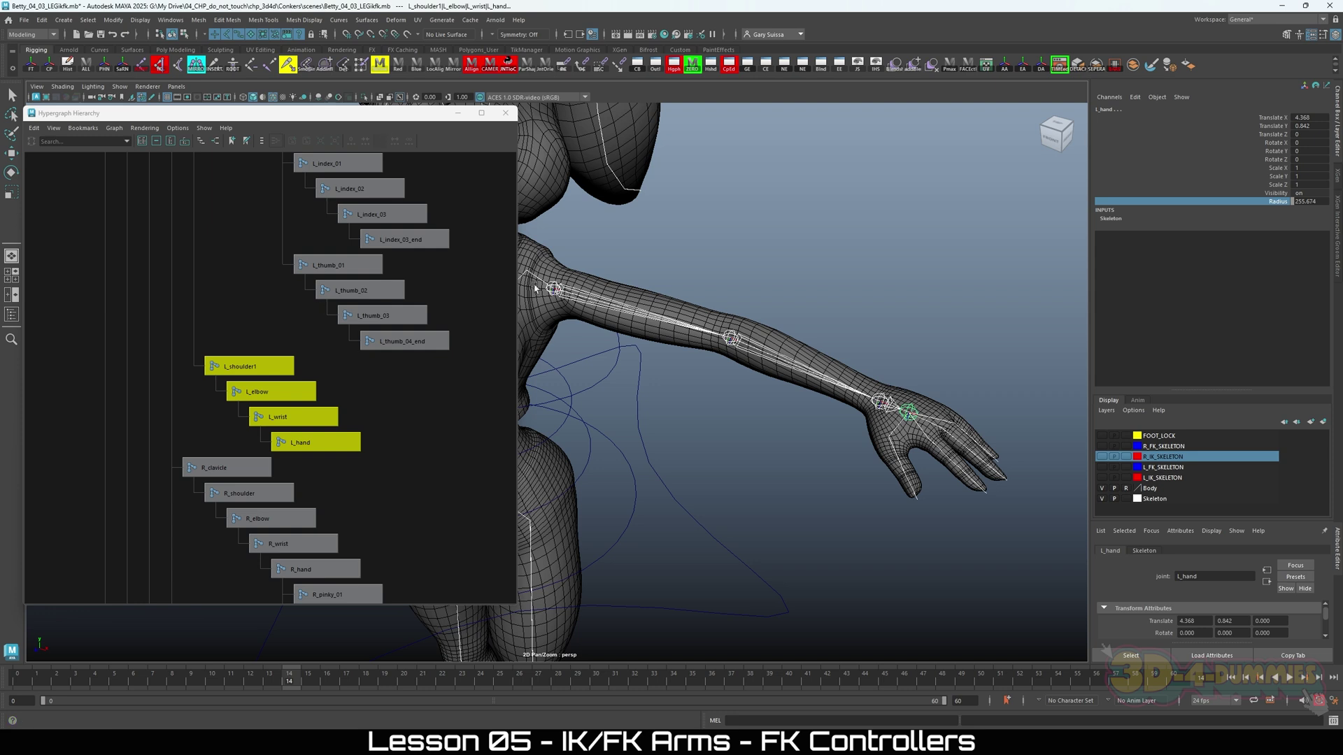
Narrow the Hypergraph window and enlarge its view of the duplicated left arm joints.
drag(515, 316, 419, 316)
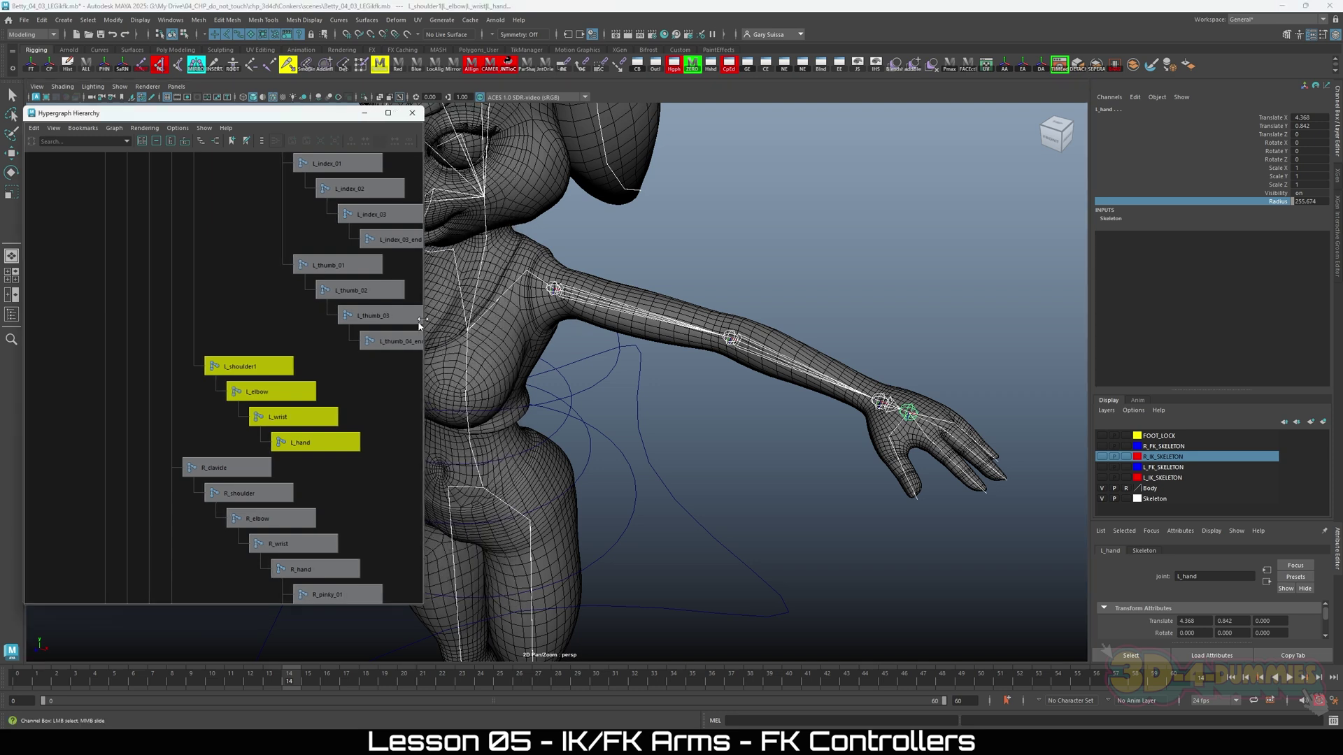
scroll(392, 409, up, 3)
scroll(207, 408, up, 1)
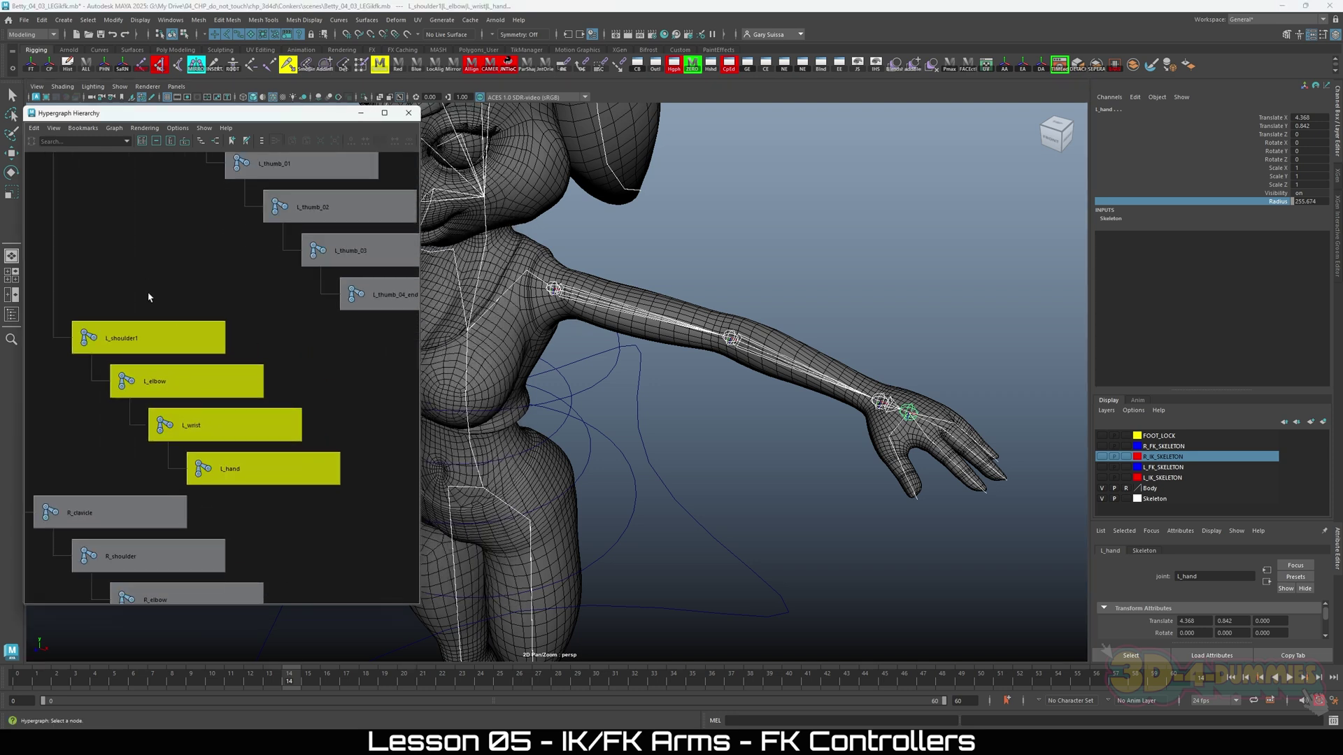
scroll(204, 309, up, 2)
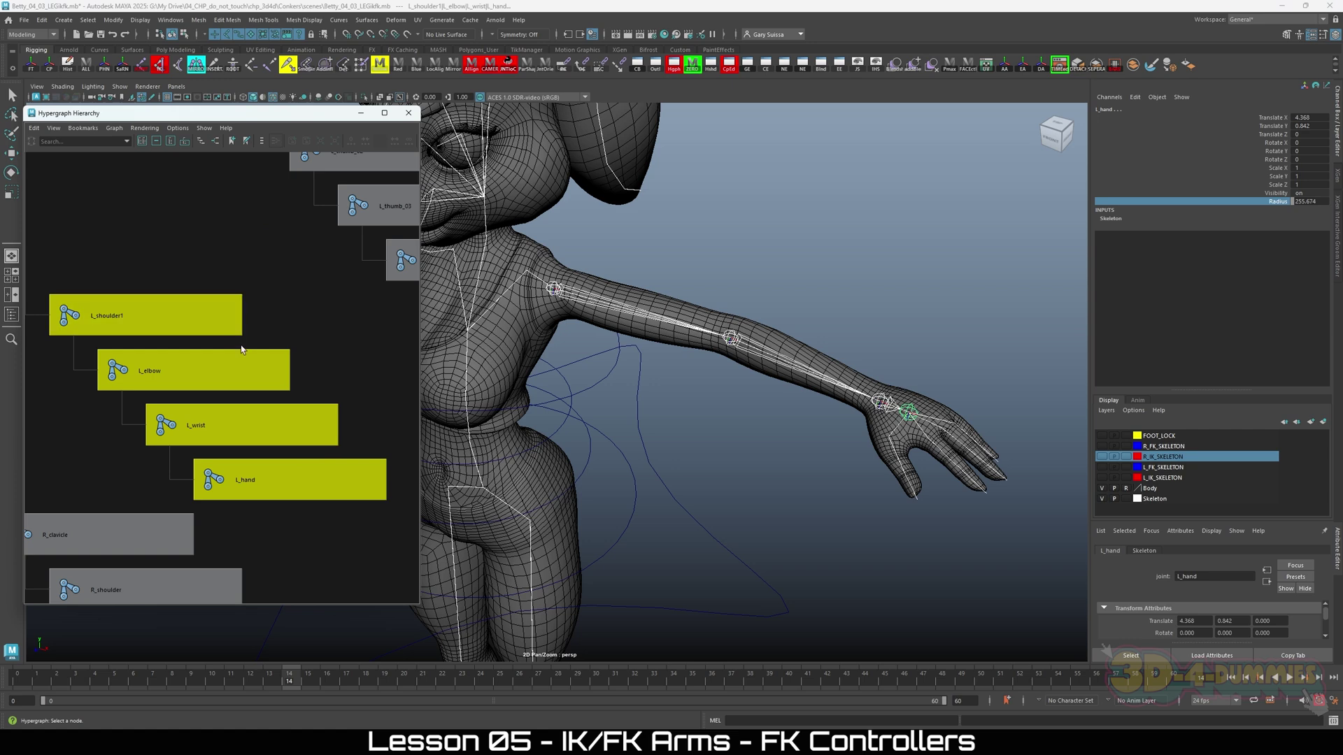
alt+right_drag(696, 383, 737, 402)
alt+middle_drag(737, 401, 752, 419)
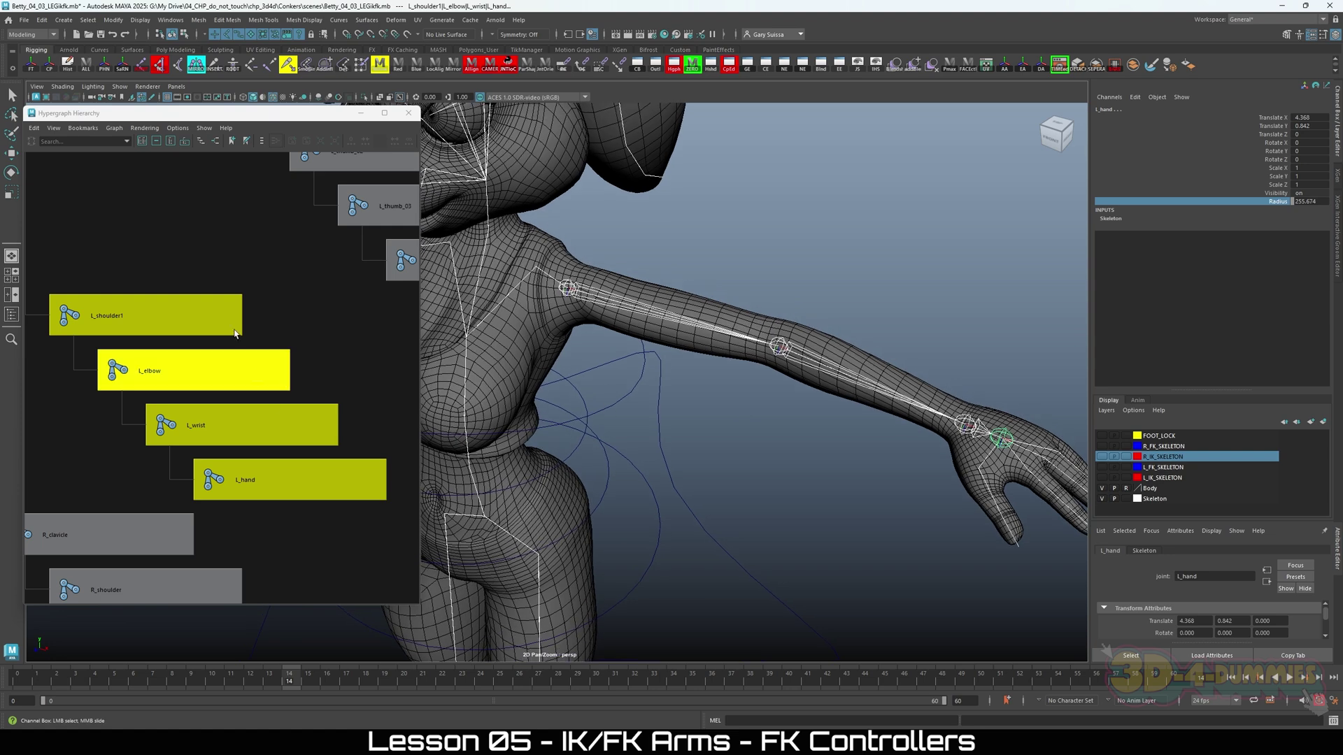
Create a new display layer containing the duplicated chain's shoulder, elbow, wrist and hand joints.
click(175, 253)
click(166, 314)
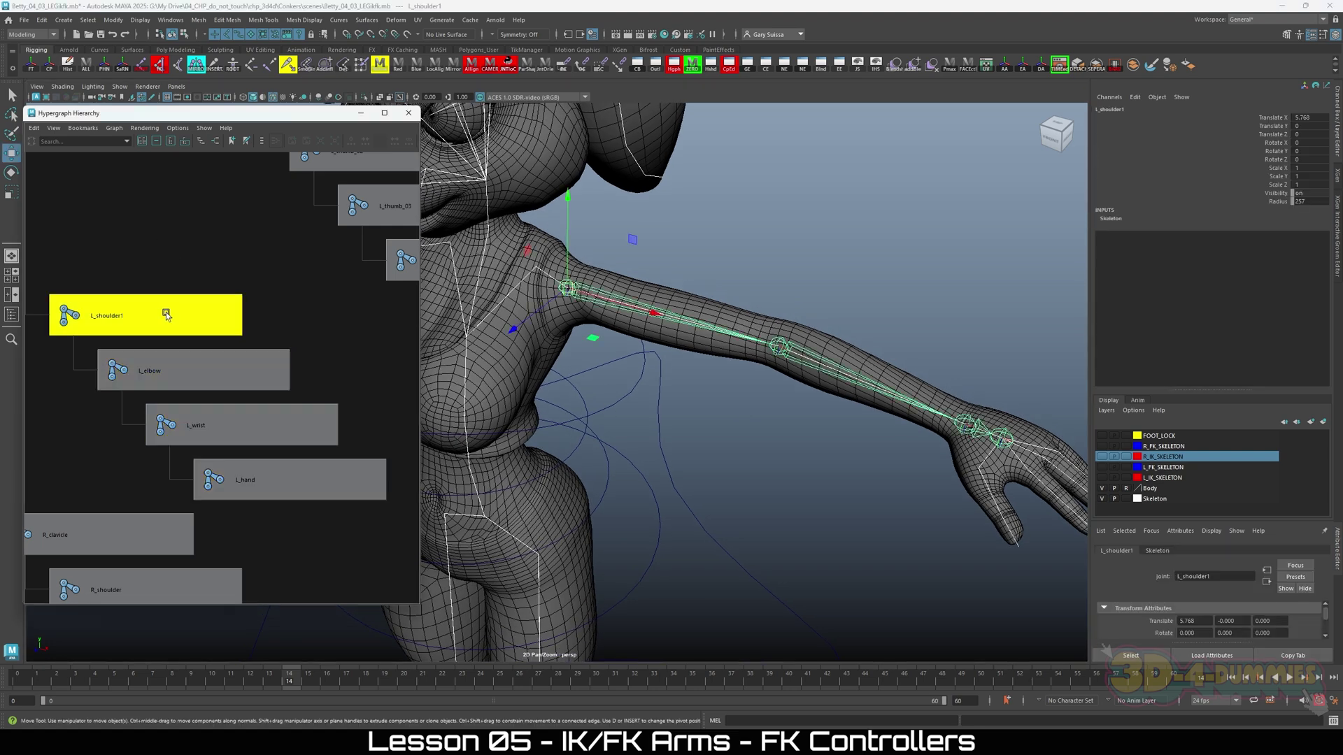
alt+right_drag(642, 350, 609, 355)
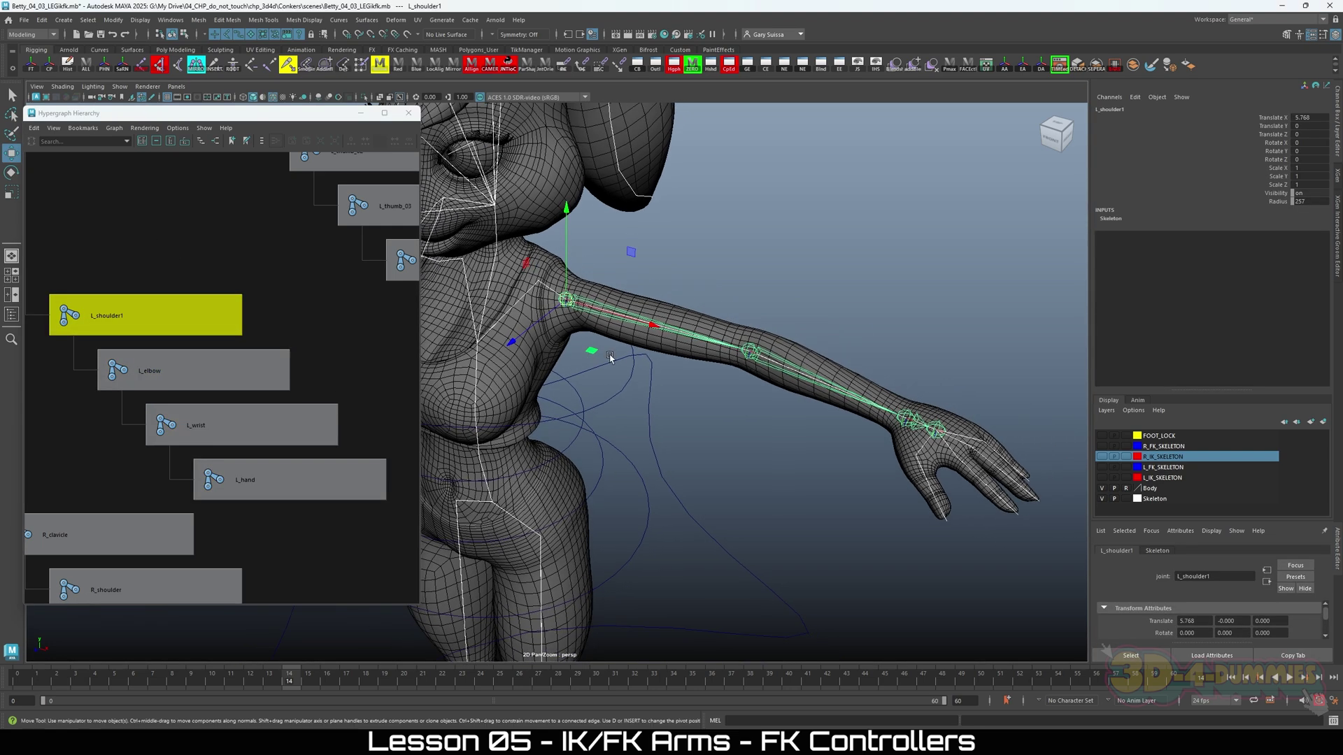
scroll(610, 358, down, 1)
drag(120, 196, 286, 495)
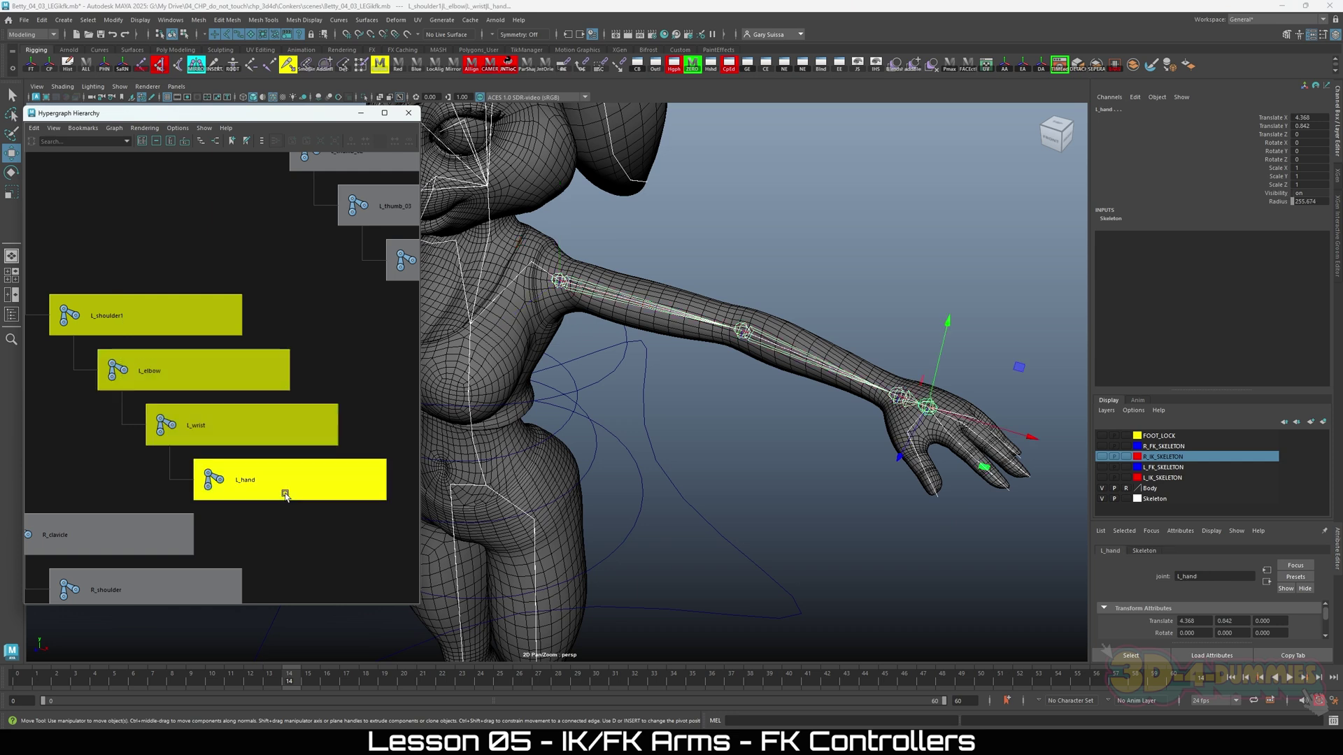
click(1324, 422)
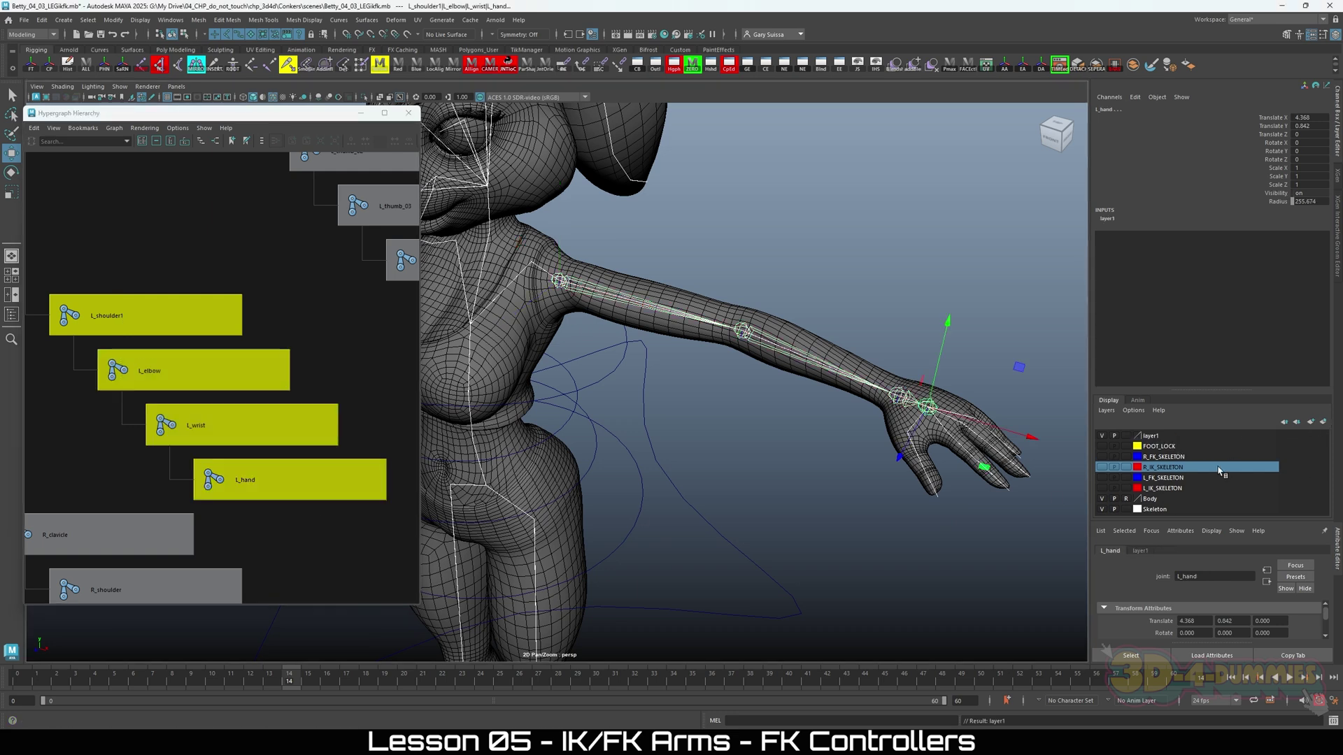
Rename the new display layer L_arm_IK_SKELETON and give it a red colour.
double_click(1148, 437)
drag(499, 478, 422, 482)
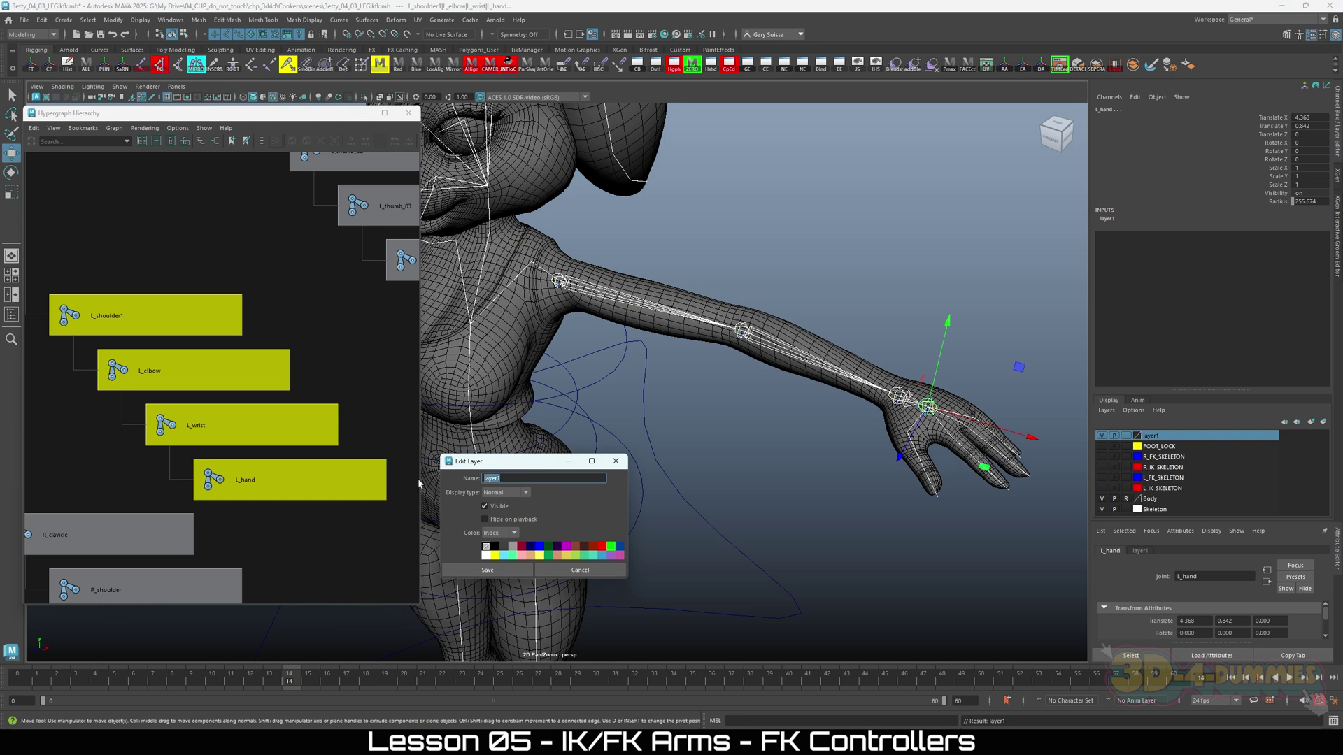
text(L)
text(arm_IK_SKELETON)
click(602, 546)
click(486, 570)
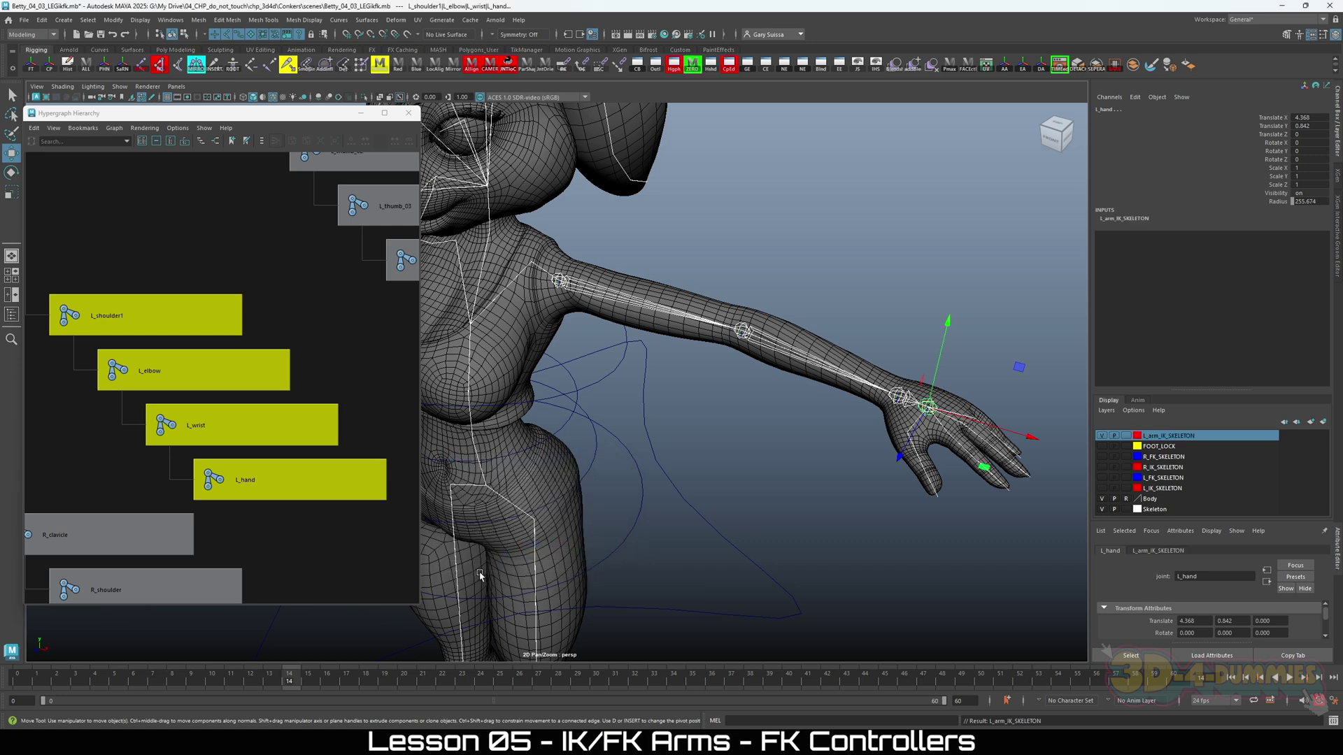
Check the red arm joints by hiding and showing the L_arm_IK_SKELETON layer.
alt+right_drag(784, 474, 804, 494)
click(804, 492)
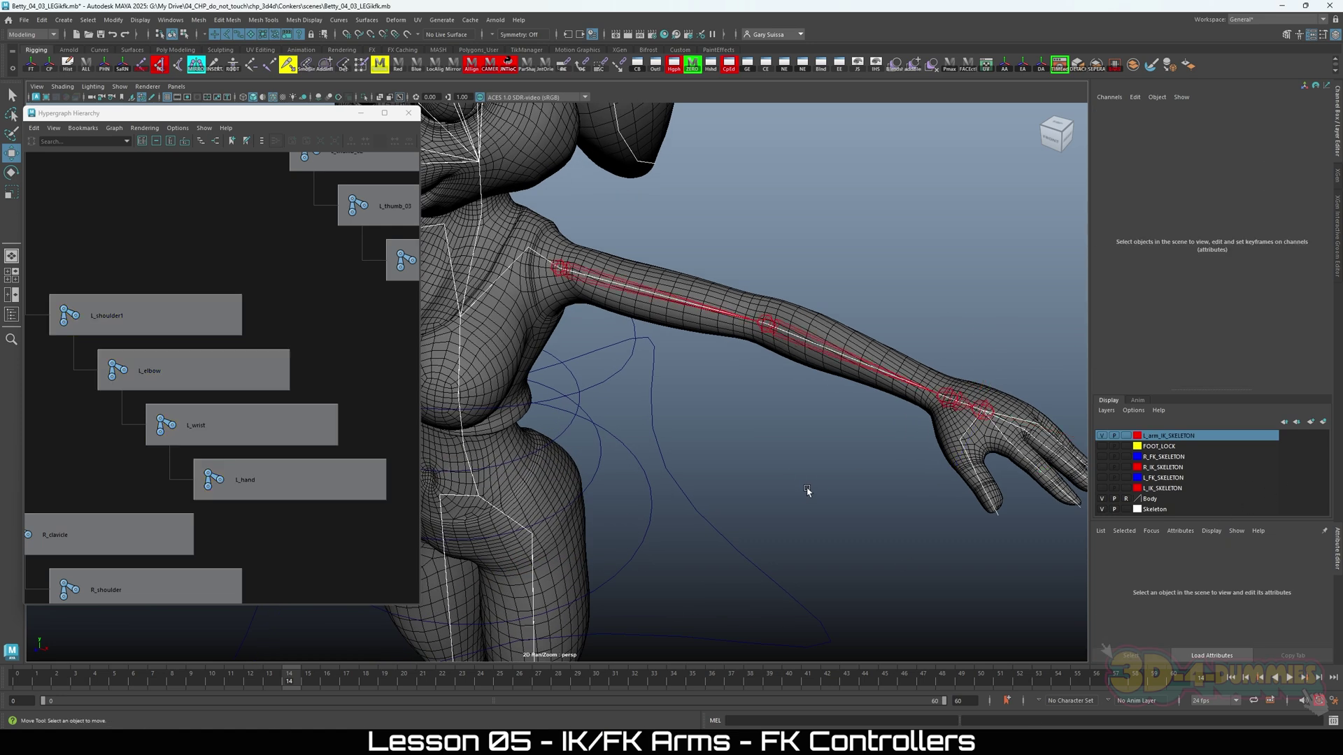
alt+middle_drag(809, 490, 729, 510)
scroll(728, 508, up, 1)
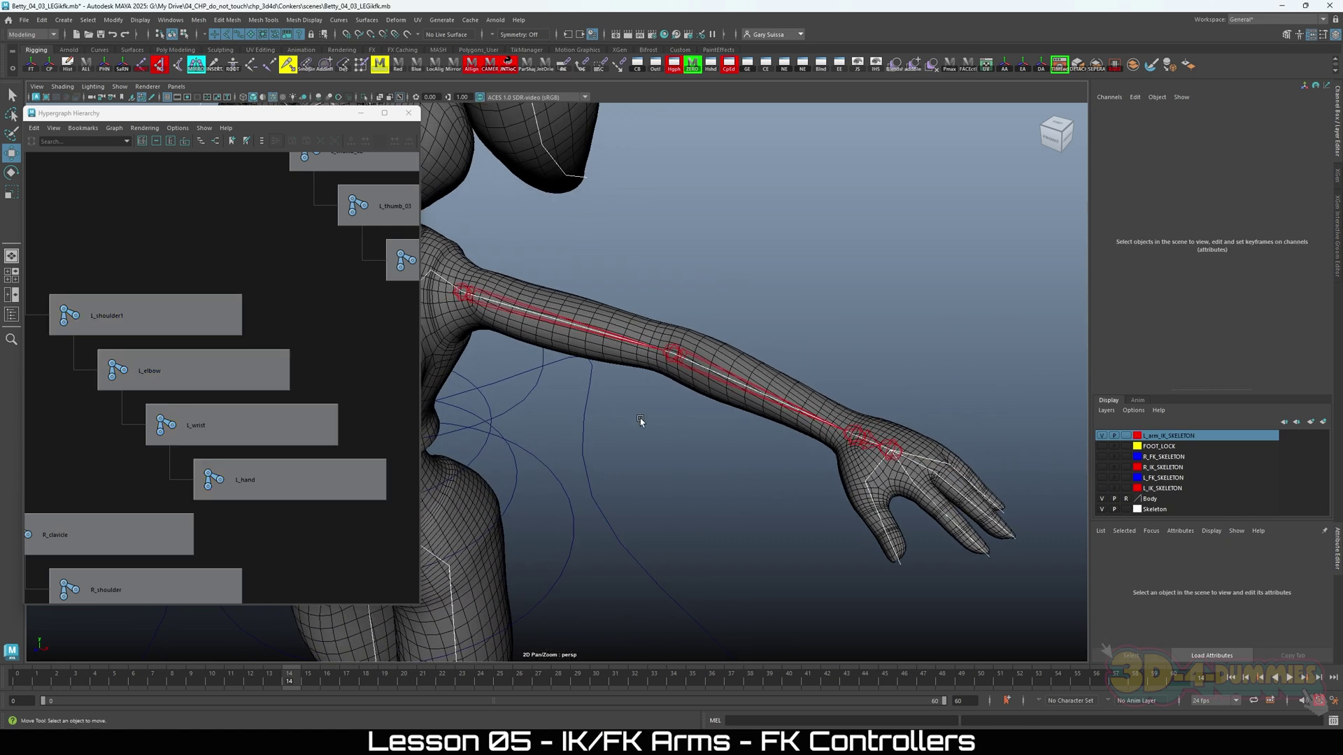
click(1102, 436)
click(1103, 435)
scroll(639, 443, down, 3)
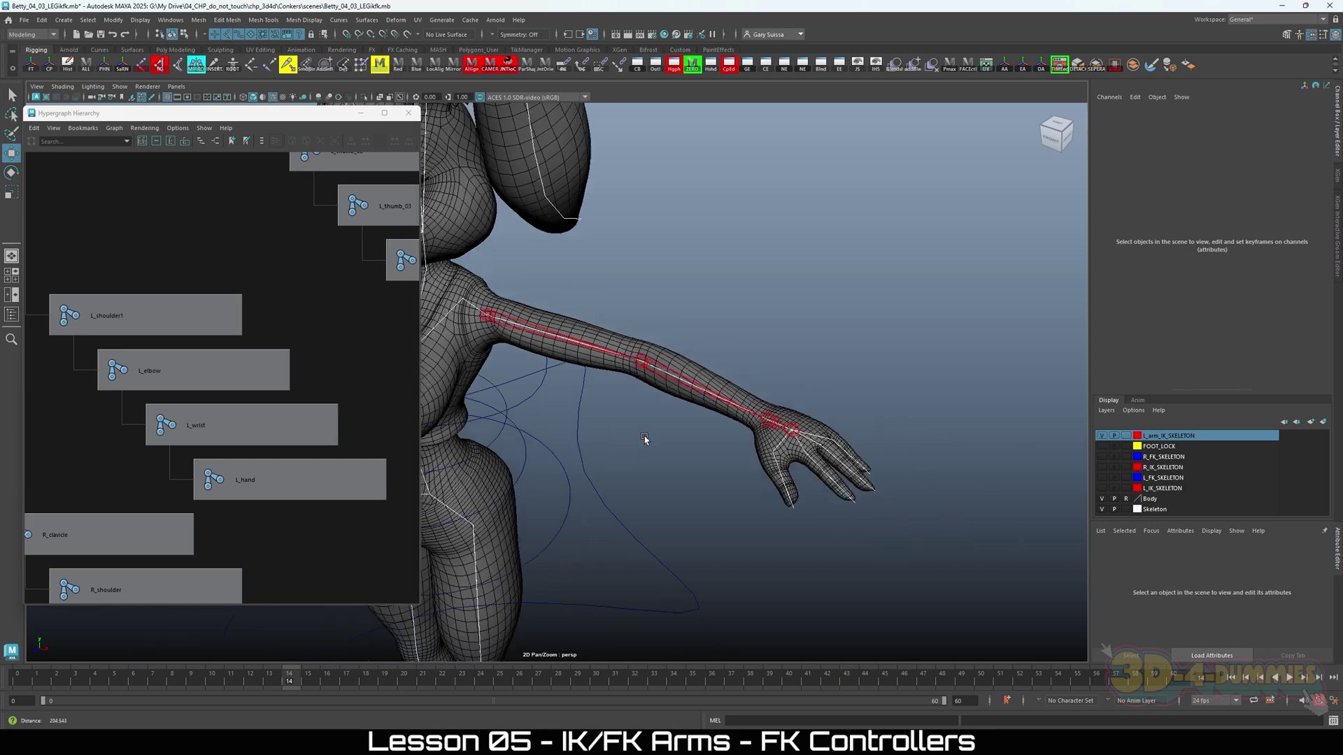
Add the prefix IK_ to the duplicated left shoulder, elbow, wrist and hand joints.
drag(51, 230, 282, 493)
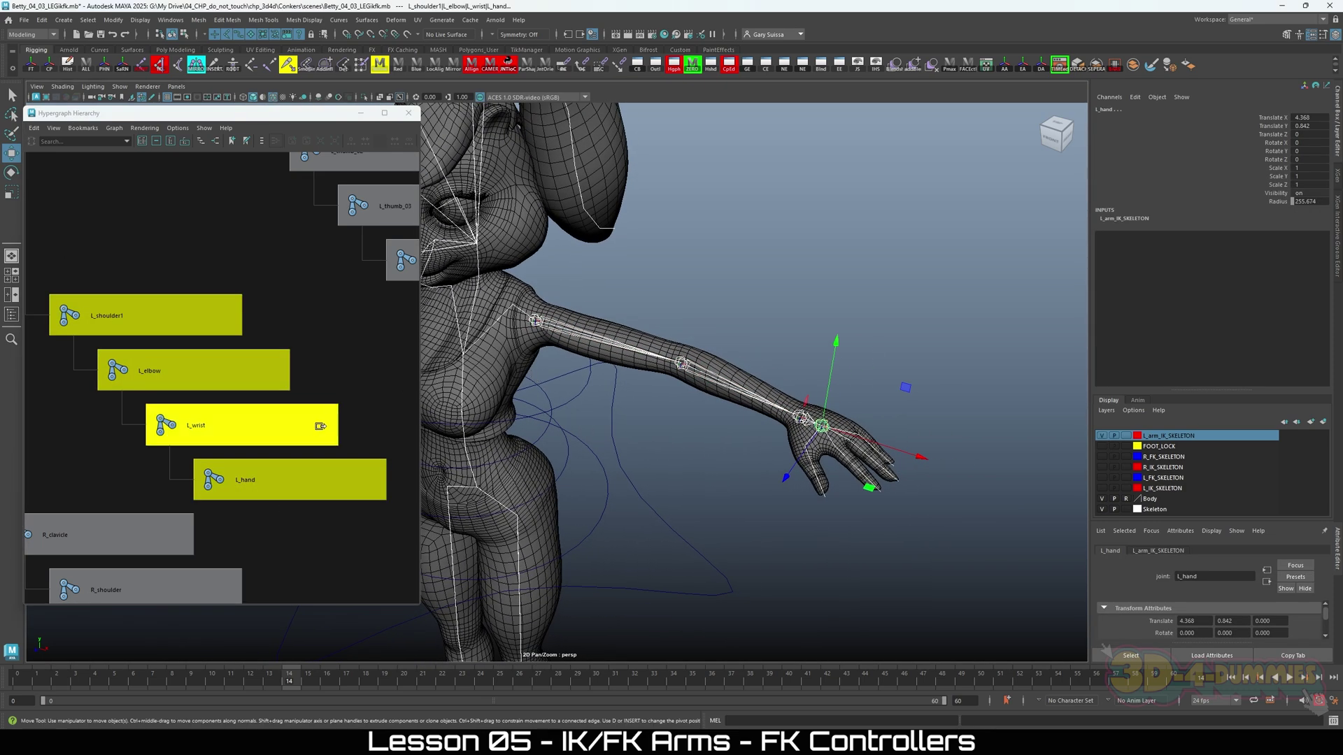
alt+right_drag(320, 426, 219, 413)
alt+middle_drag(187, 419, 201, 419)
alt+right_drag(202, 419, 261, 438)
alt+middle_drag(261, 438, 249, 445)
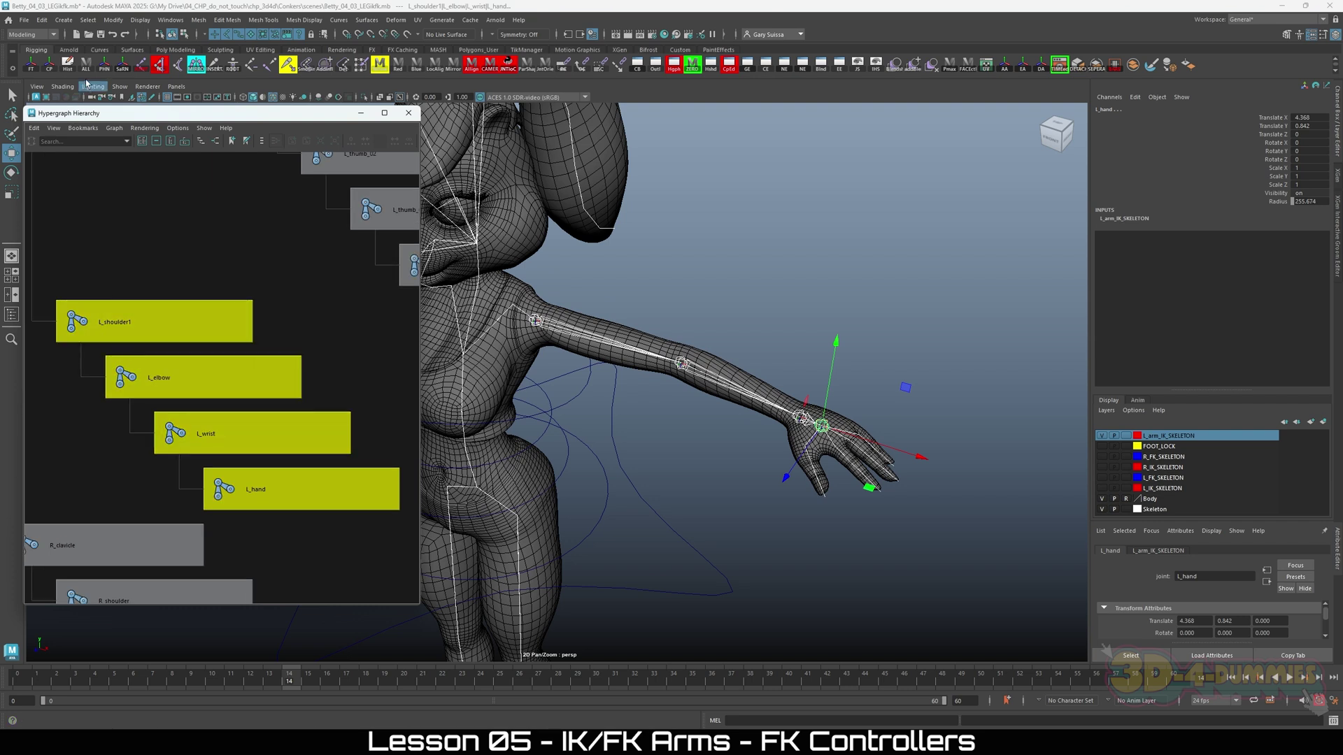
click(103, 64)
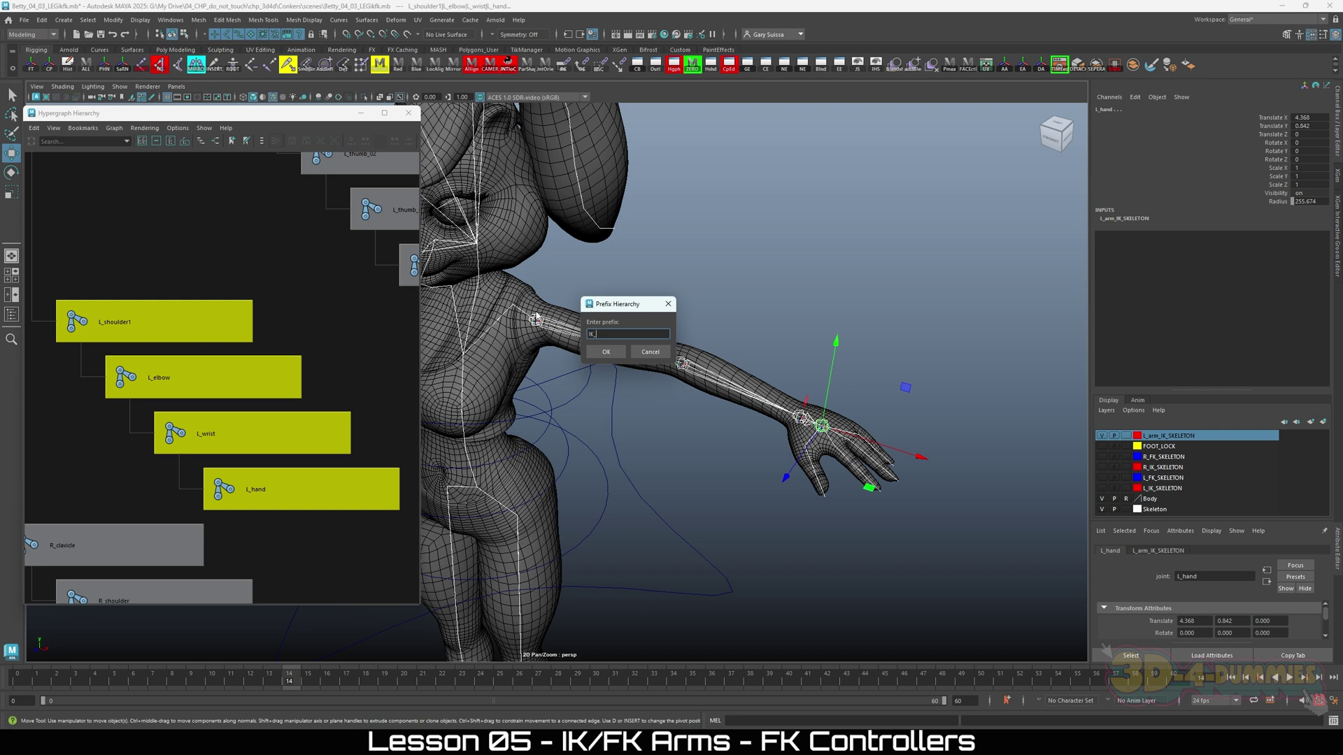
click(605, 352)
scroll(224, 376, down, 2)
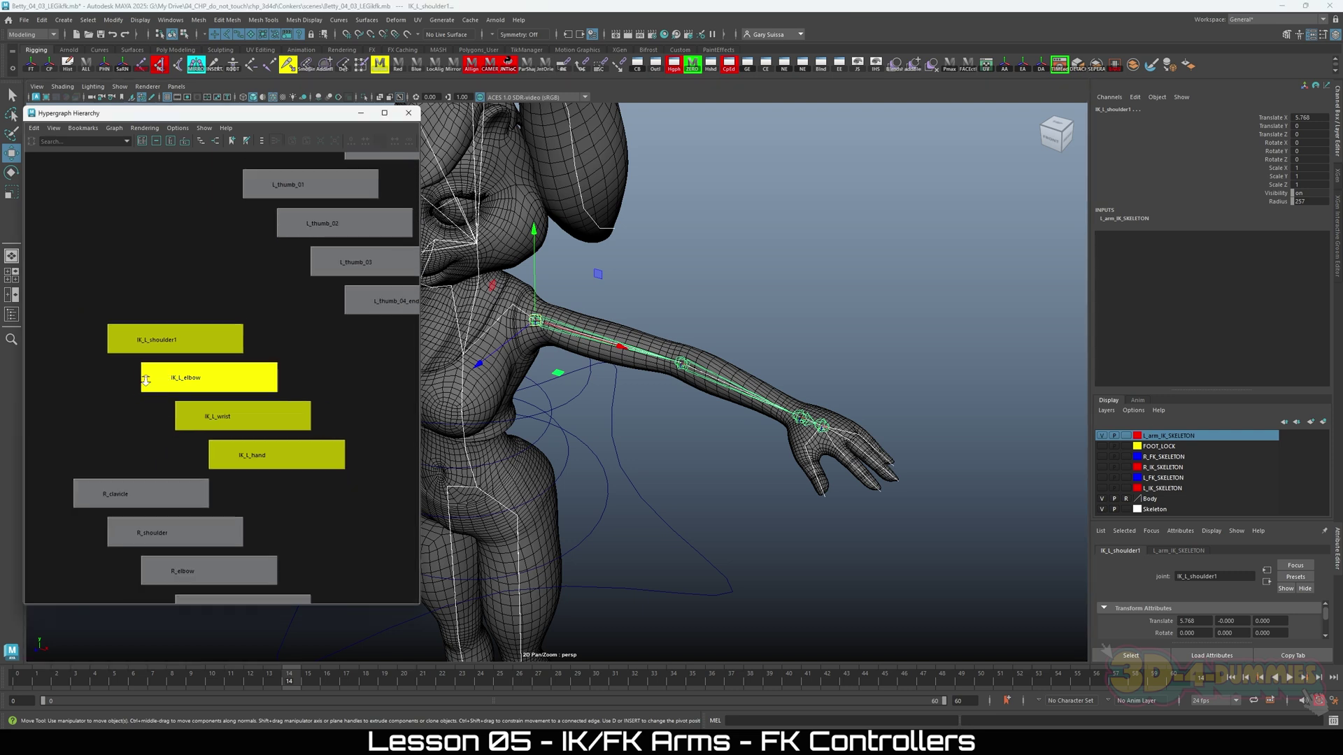
scroll(146, 379, up, 2)
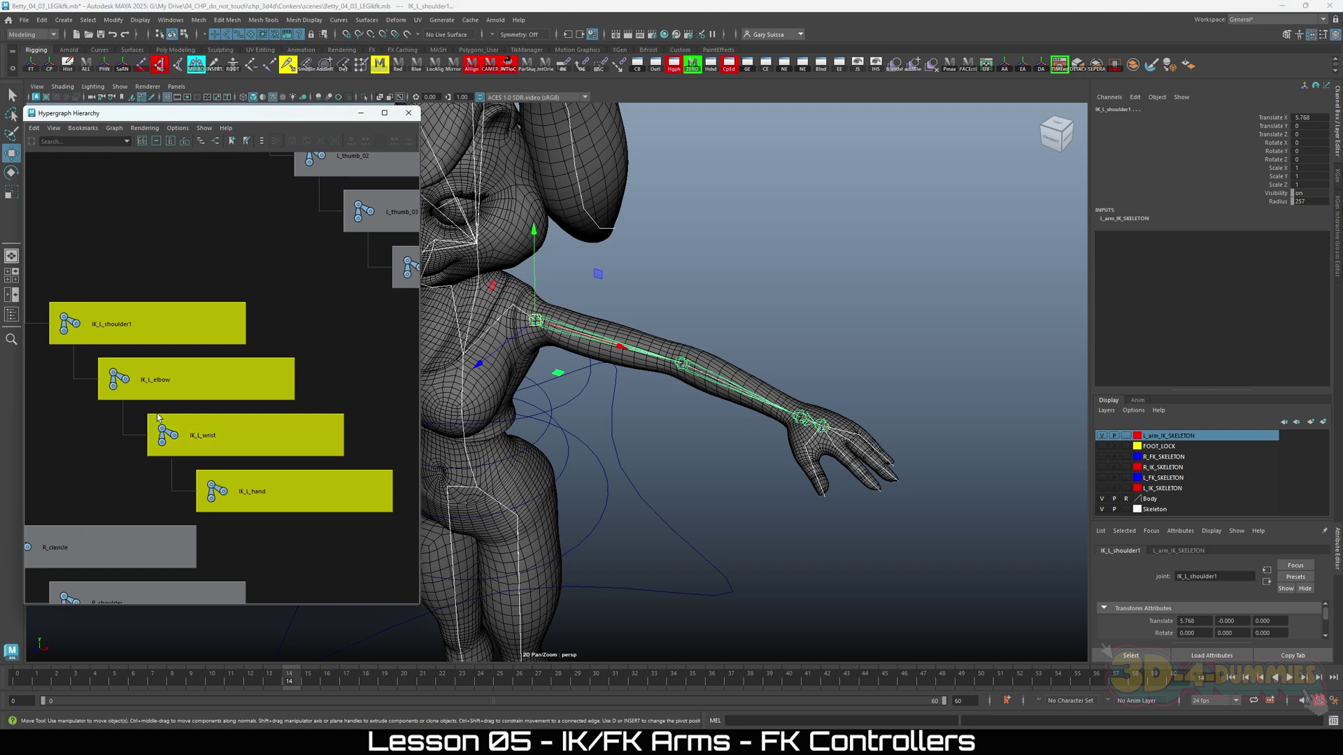
Duplicate the original L_shoulder joint under the left clavicle together with its whole chain.
alt+right_drag(277, 395, 266, 465)
alt+middle_drag(276, 438, 304, 405)
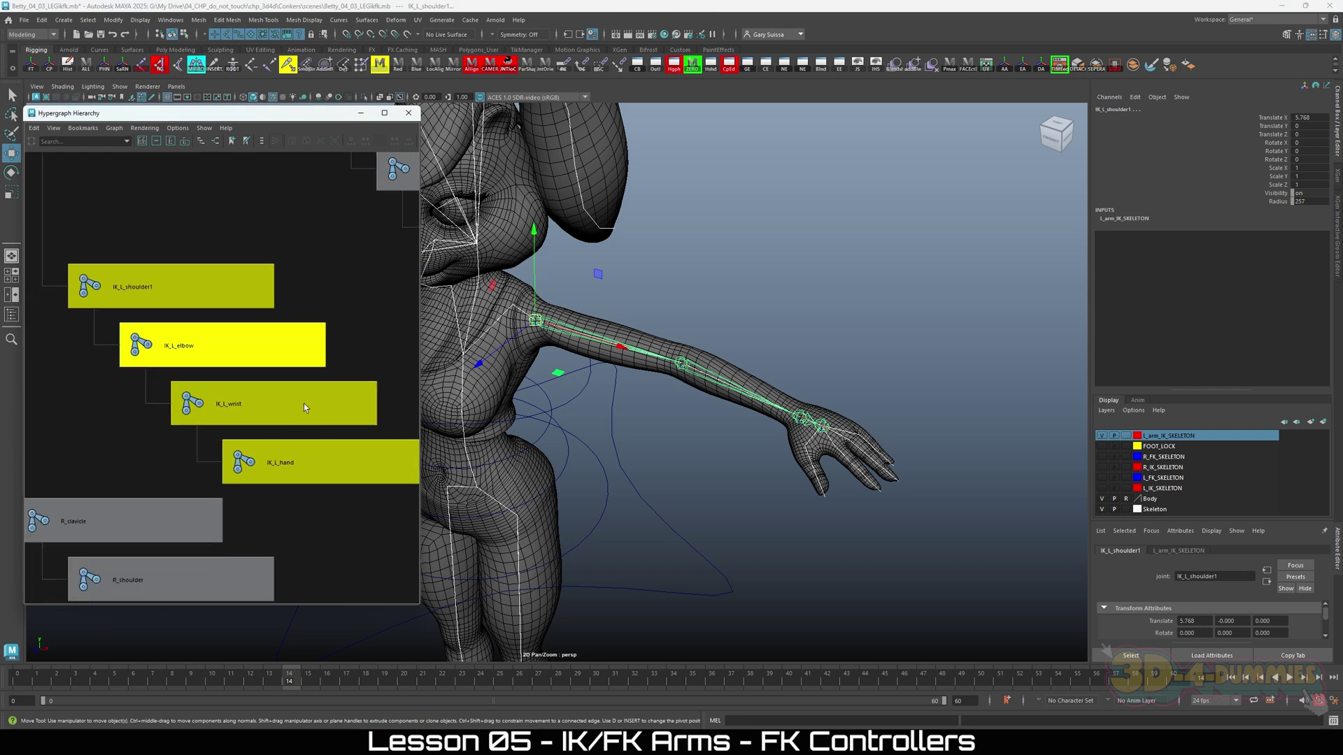
alt+right_drag(304, 404, 300, 417)
click(156, 290)
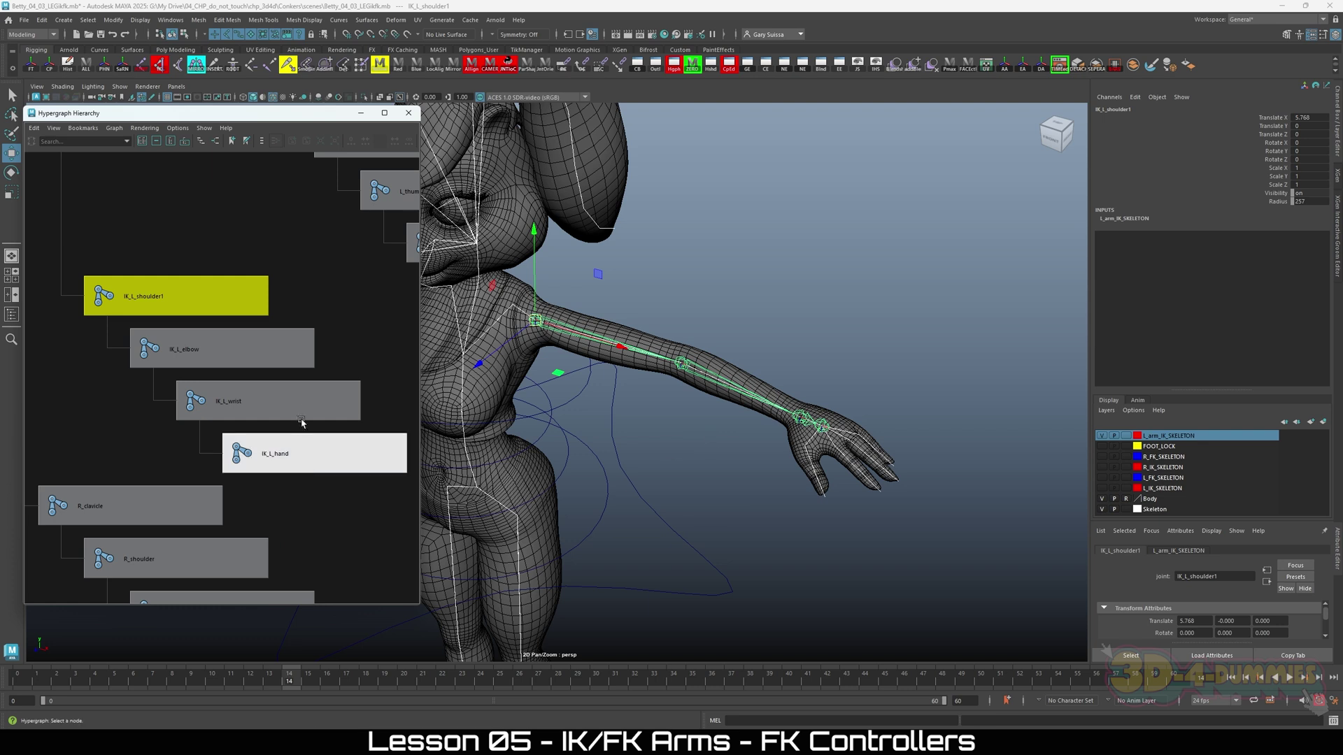
alt+right_drag(302, 421, 234, 284)
alt+middle_drag(233, 284, 153, 549)
alt+right_drag(147, 402, 189, 269)
alt+middle_drag(189, 269, 196, 471)
alt+right_drag(194, 426, 191, 465)
alt+middle_drag(191, 467, 213, 448)
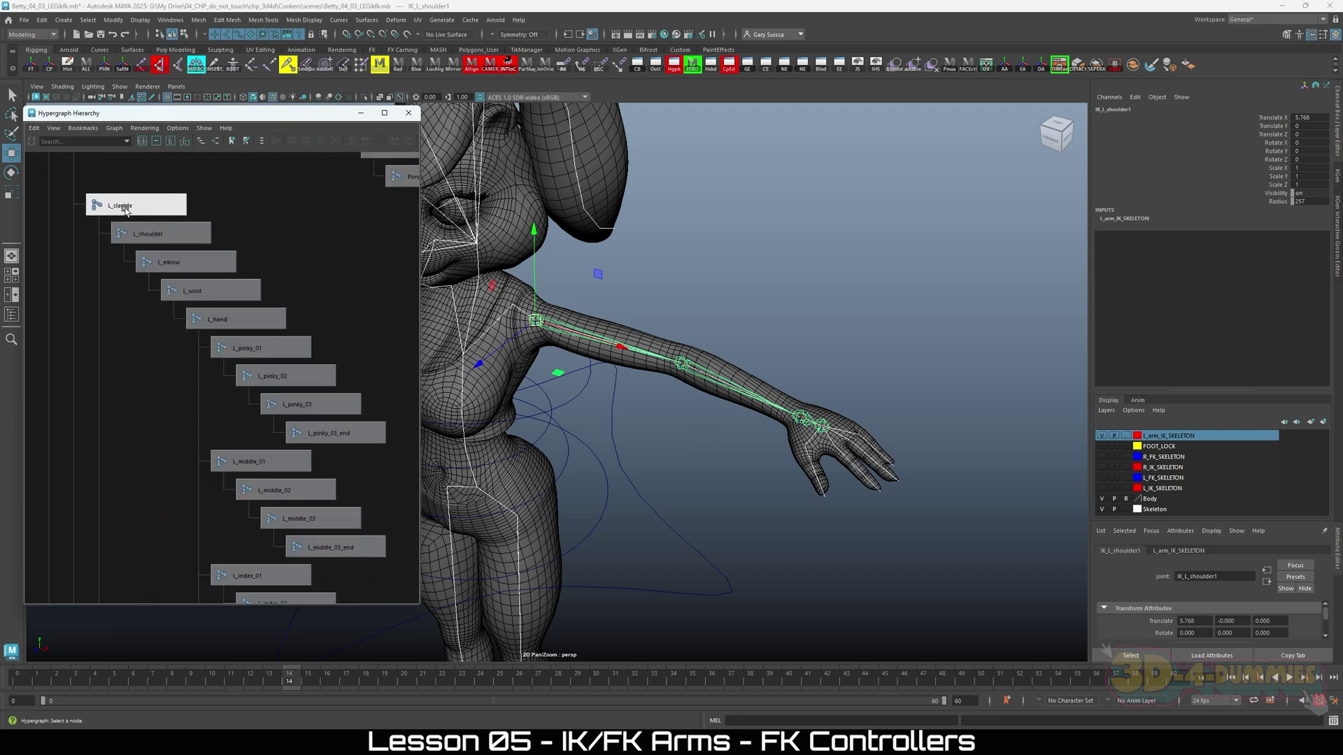
click(153, 232)
key(ctrl+d)
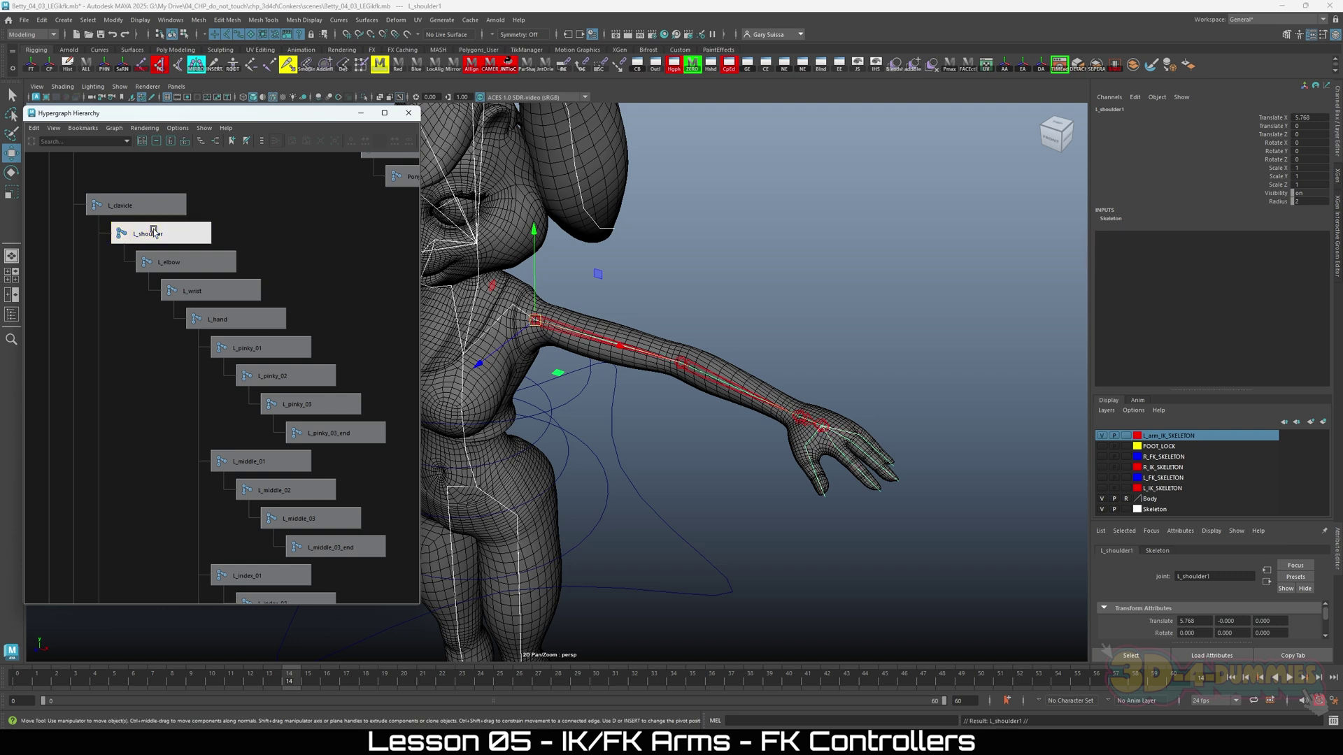
Delete all pinky, middle, index and thumb joints under the hand joint of the new duplicate chain.
alt+middle_drag(195, 360, 182, 264)
alt+right_drag(182, 264, 261, 534)
alt+middle_drag(261, 533, 233, 175)
alt+right_drag(233, 175, 233, 320)
alt+middle_drag(233, 319, 225, 268)
alt+right_drag(225, 268, 353, 446)
drag(342, 593, 188, 237)
alt+right_drag(241, 259, 250, 277)
alt+middle_drag(250, 277, 245, 309)
alt+right_drag(246, 308, 170, 315)
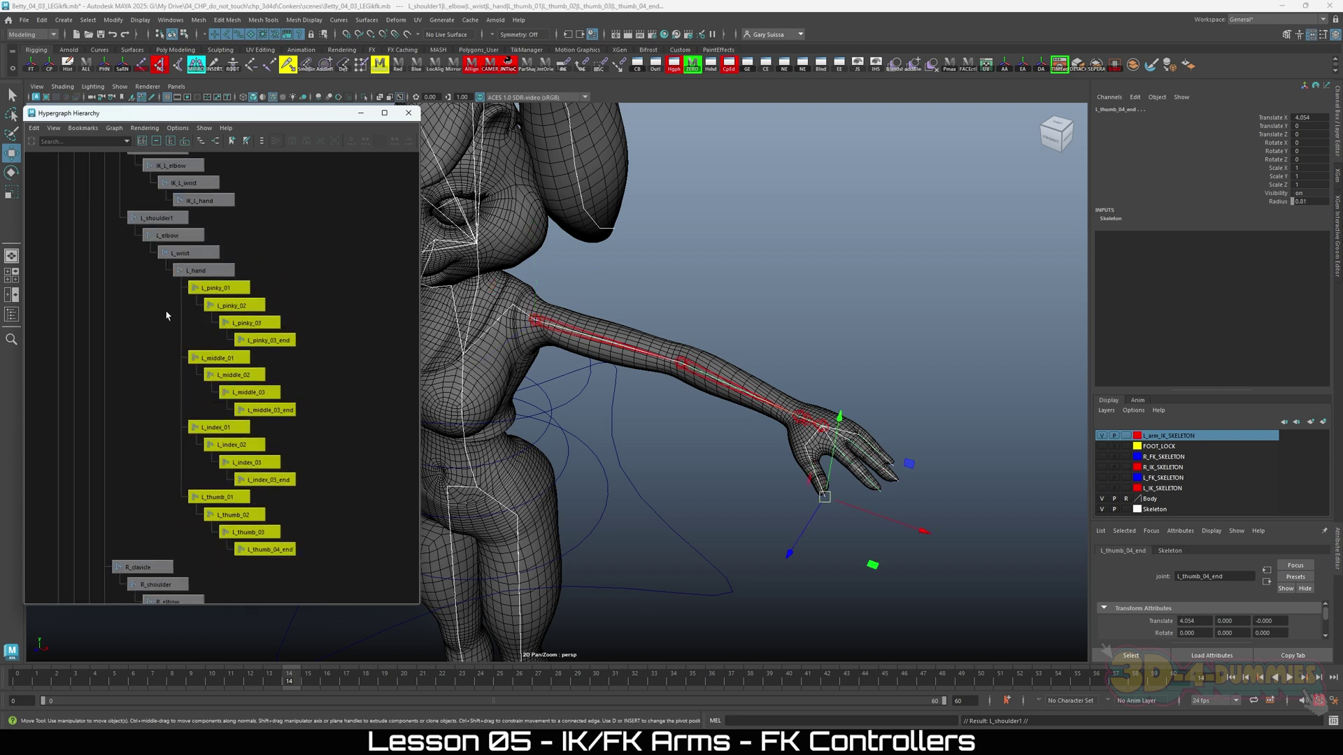
click(165, 315)
Add the prefix FK_ to the new chain's shoulder, elbow, wrist and hand joints.
alt+middle_drag(319, 309, 327, 417)
alt+right_drag(327, 417, 372, 477)
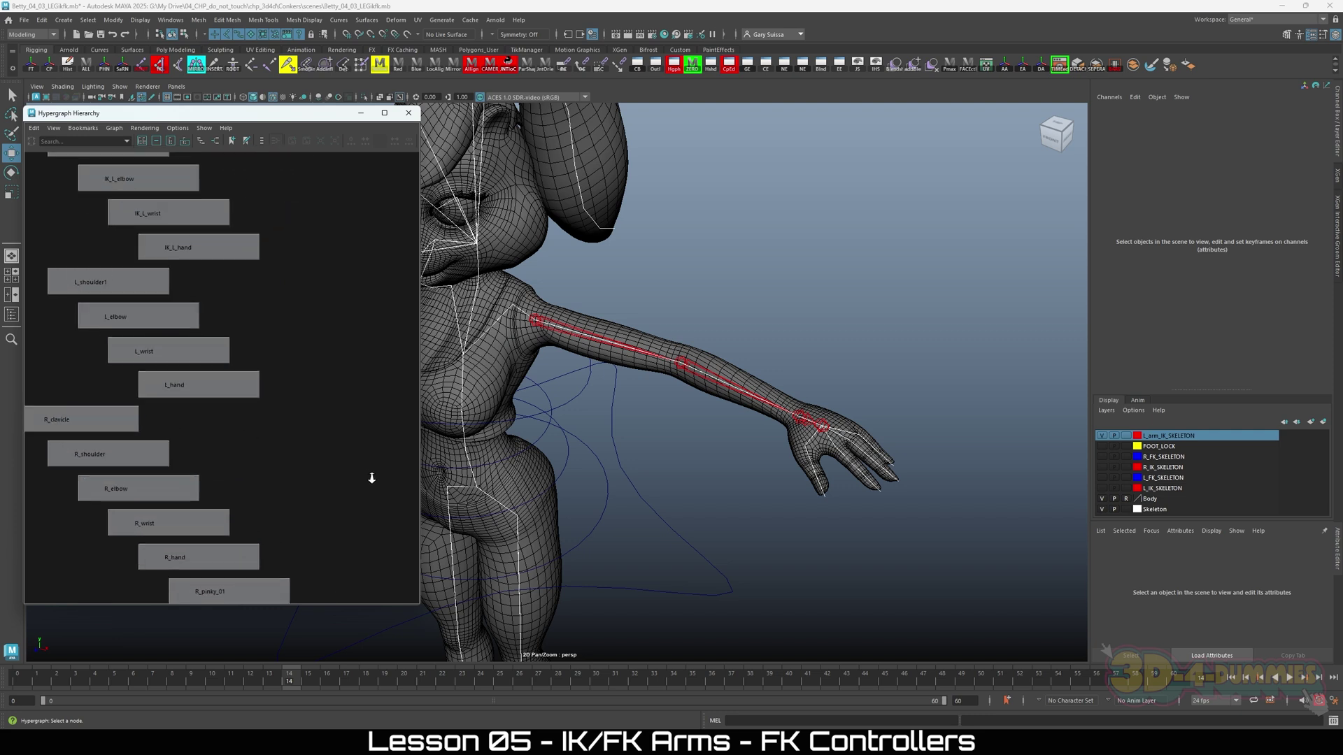
alt+middle_drag(302, 392, 321, 476)
alt+right_drag(321, 476, 329, 479)
alt+middle_drag(291, 443, 298, 443)
drag(65, 367, 342, 482)
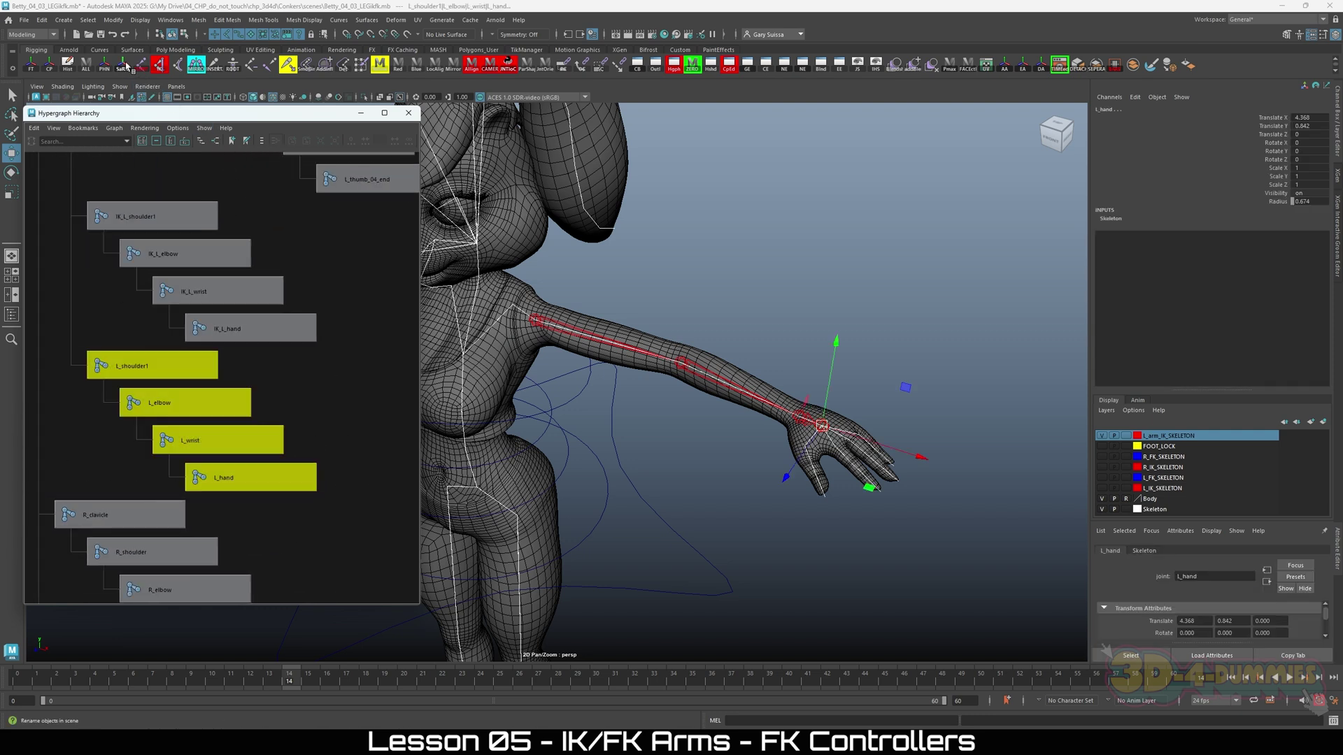
click(104, 64)
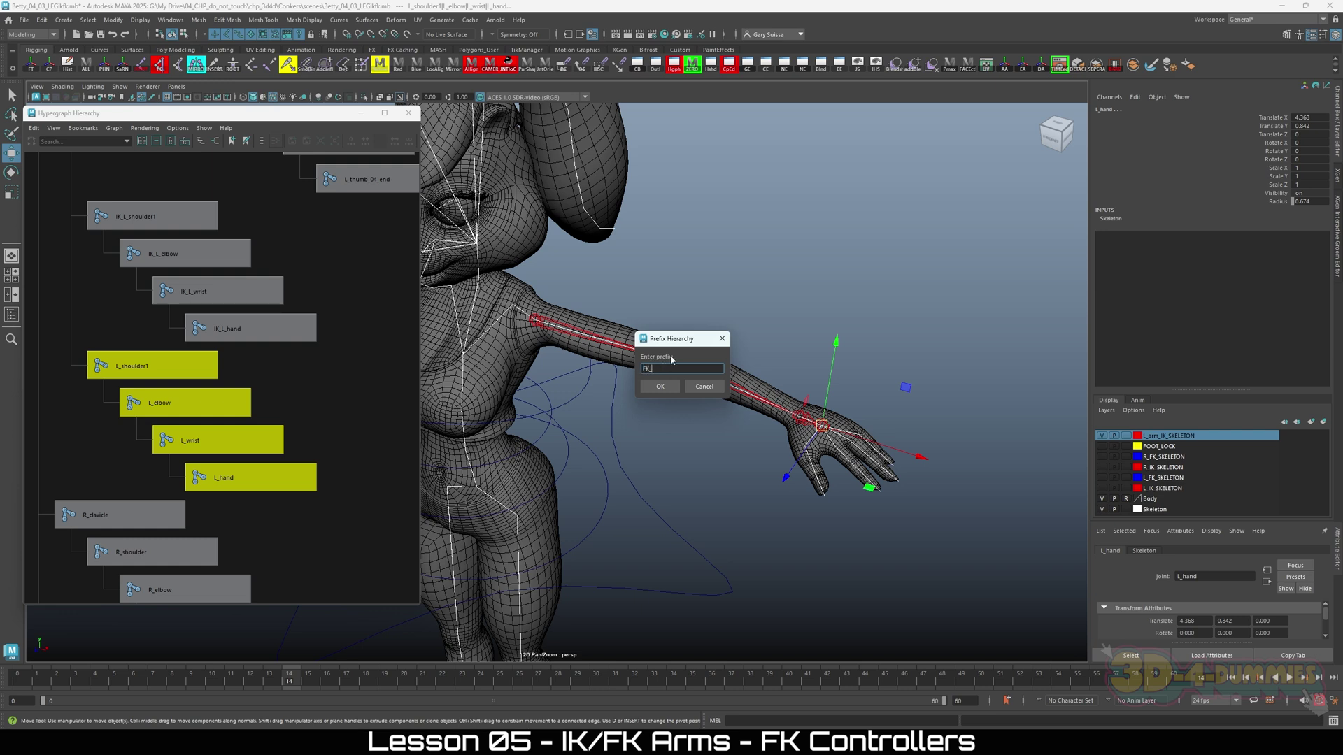
text(FK_)
click(659, 386)
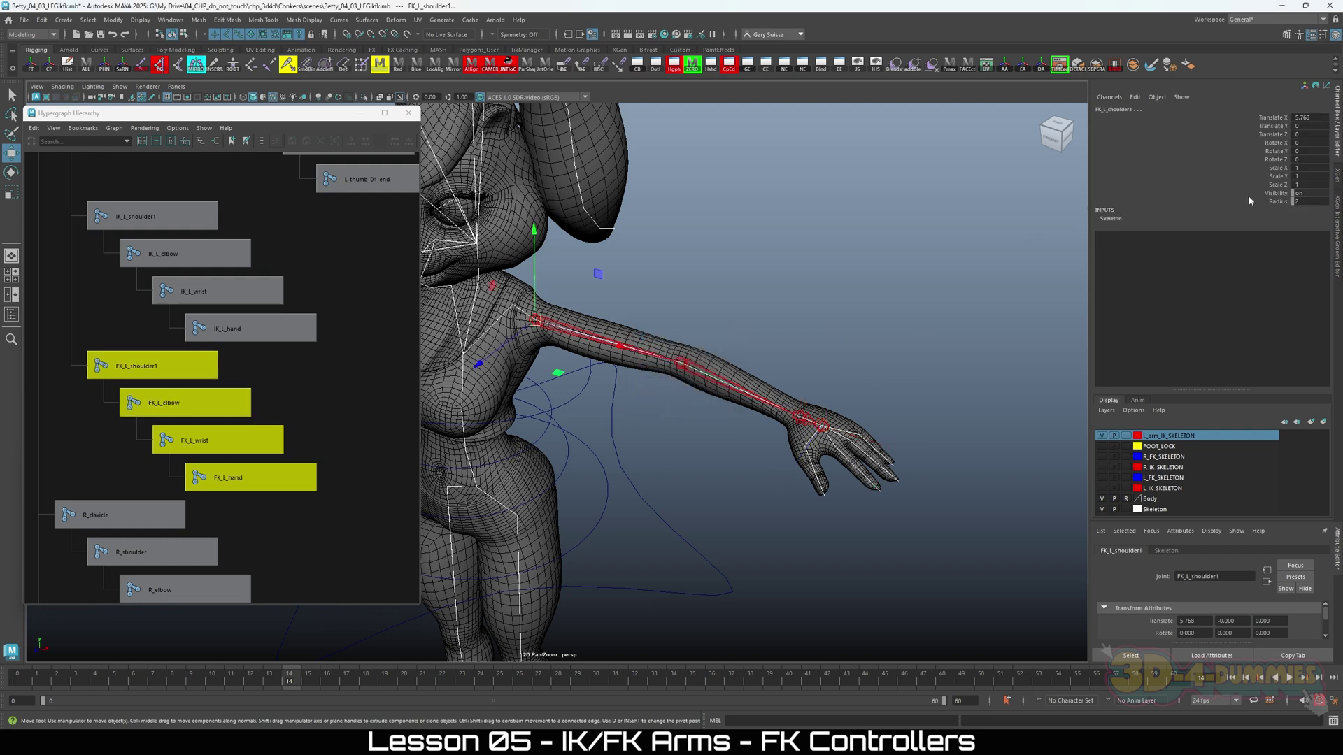
Enlarge the radius of the four FK arm joints together until they are bigger than the IK joints, using a whole-number value.
click(1278, 203)
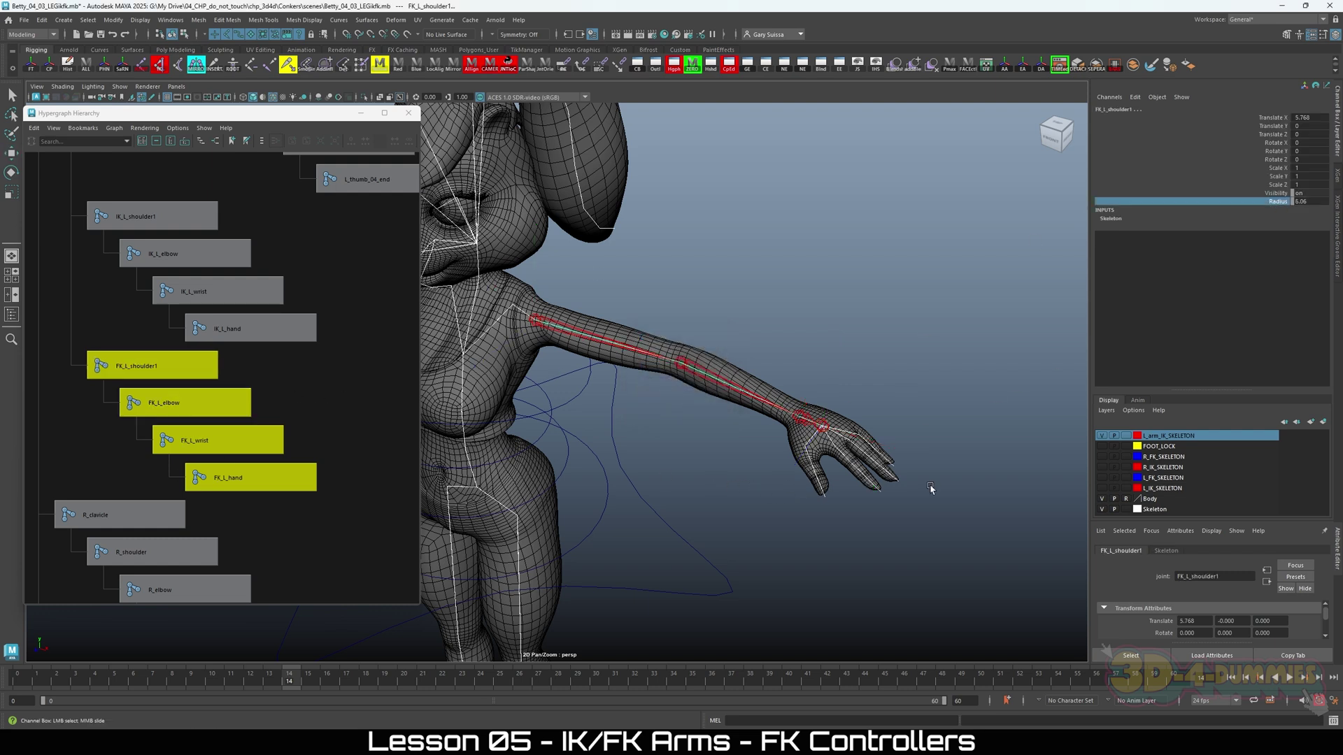
middle_drag(642, 519, 891, 500)
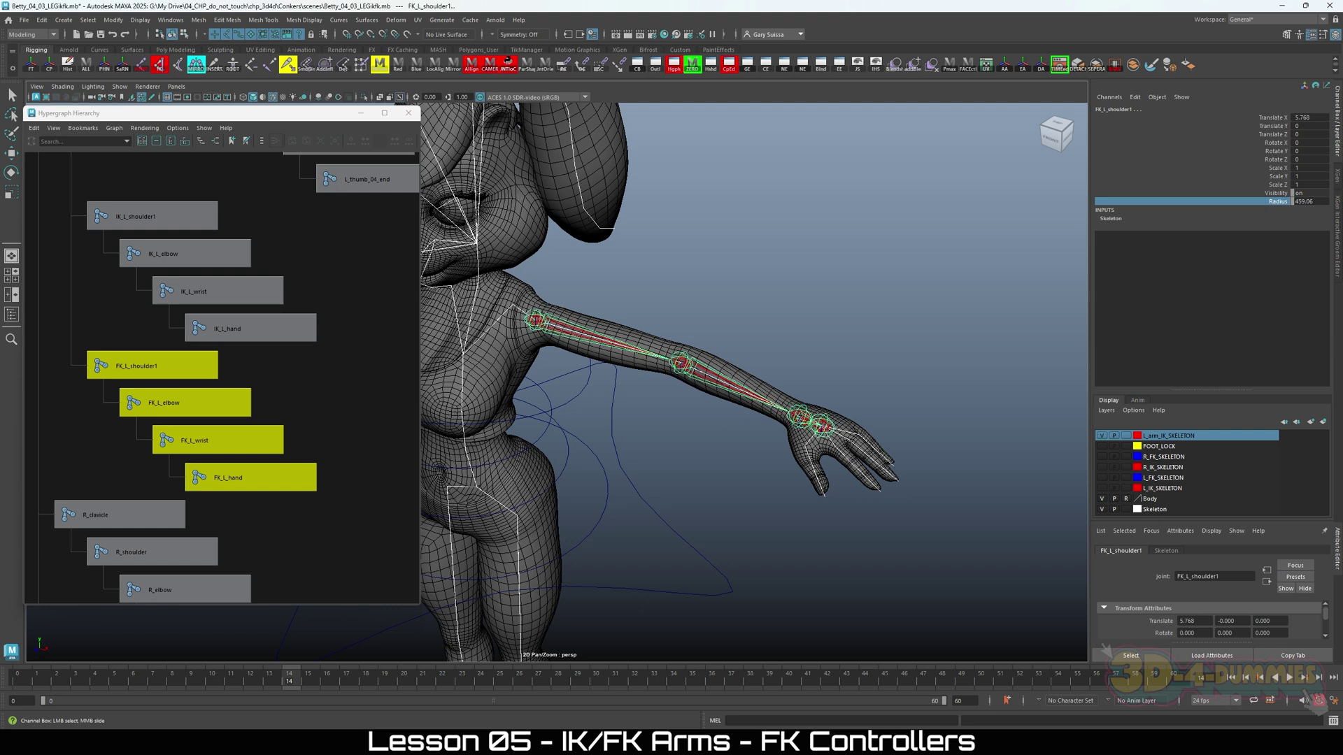
double_click(1315, 202)
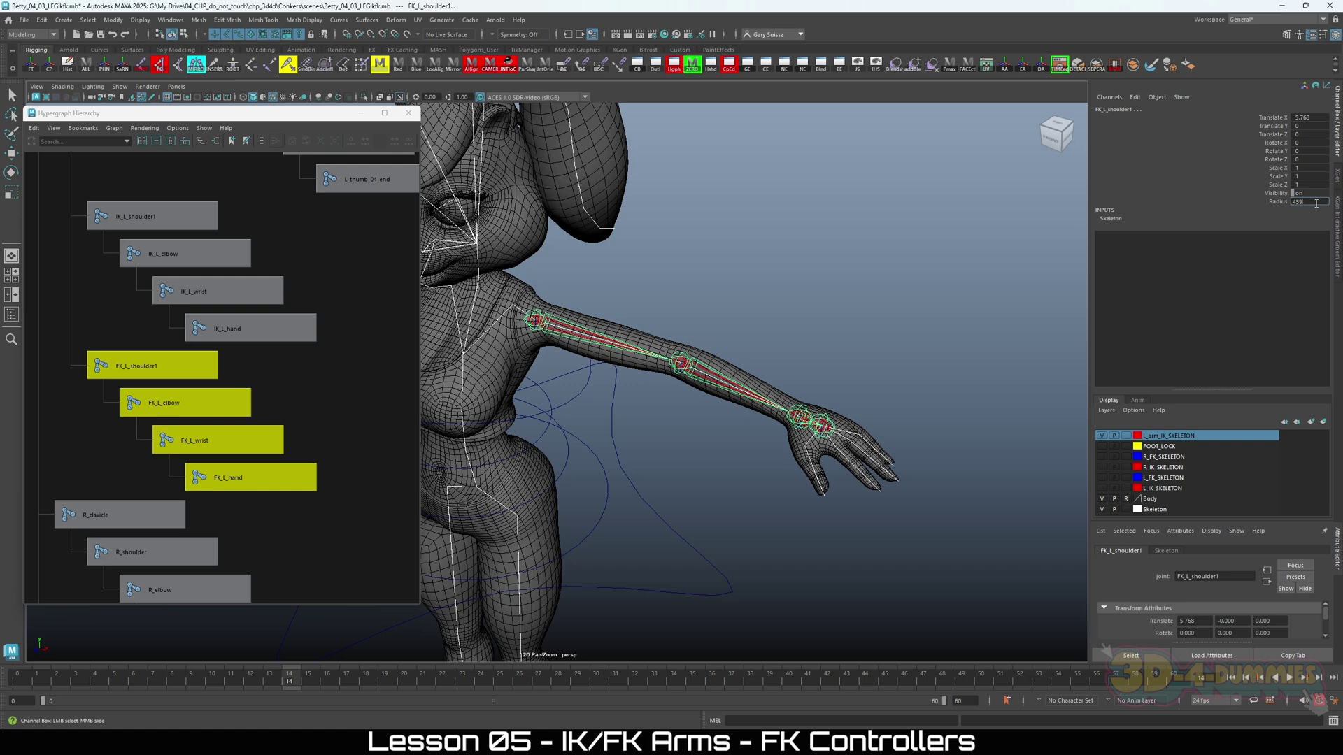
Create a blue display layer named L_arm_FK_SKELETON from the four selected FK arm joints.
alt+drag(836, 362, 762, 422)
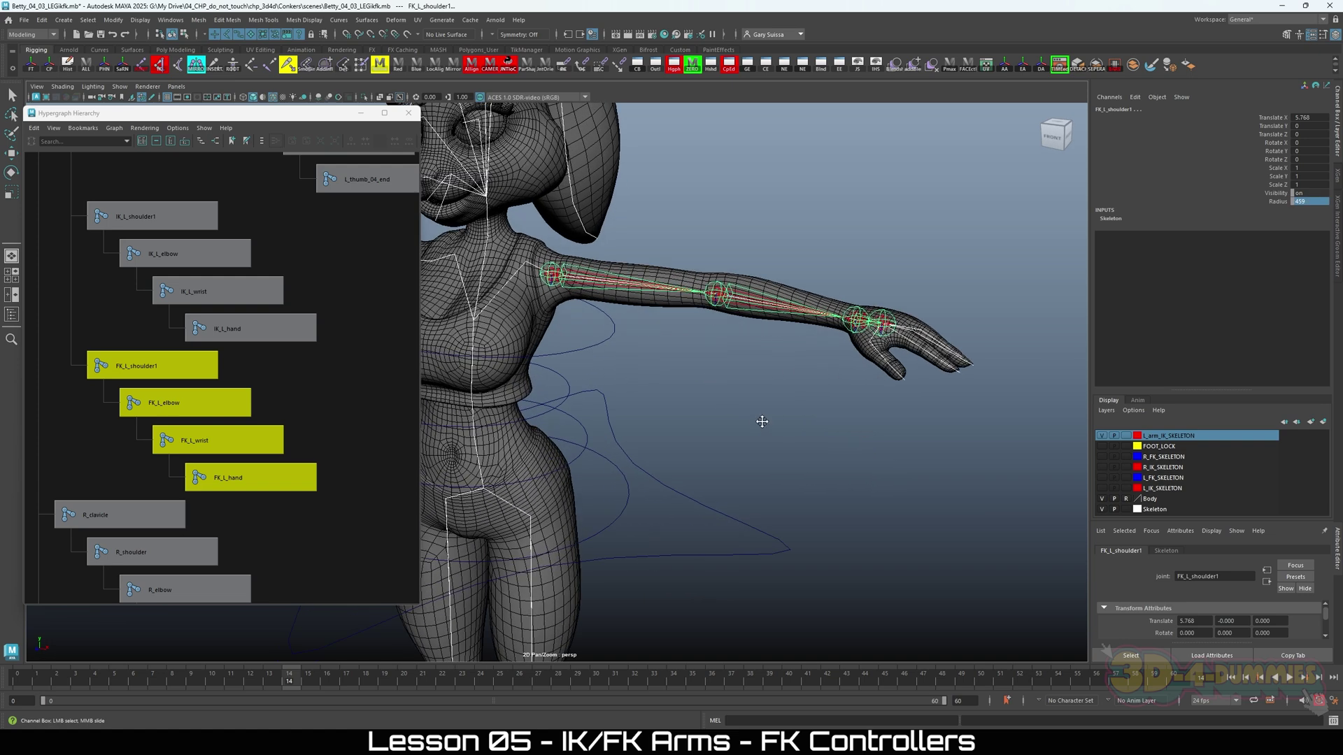
click(1324, 423)
double_click(1161, 436)
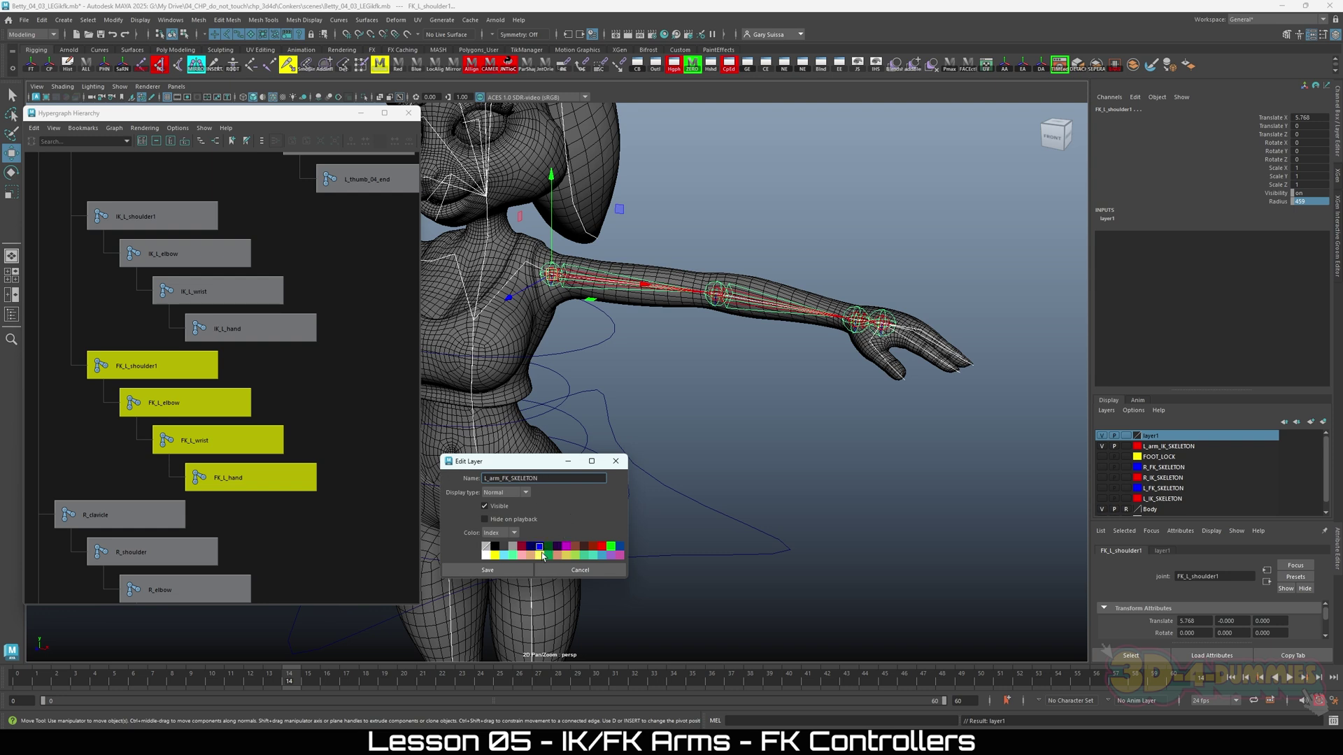
click(488, 571)
click(702, 475)
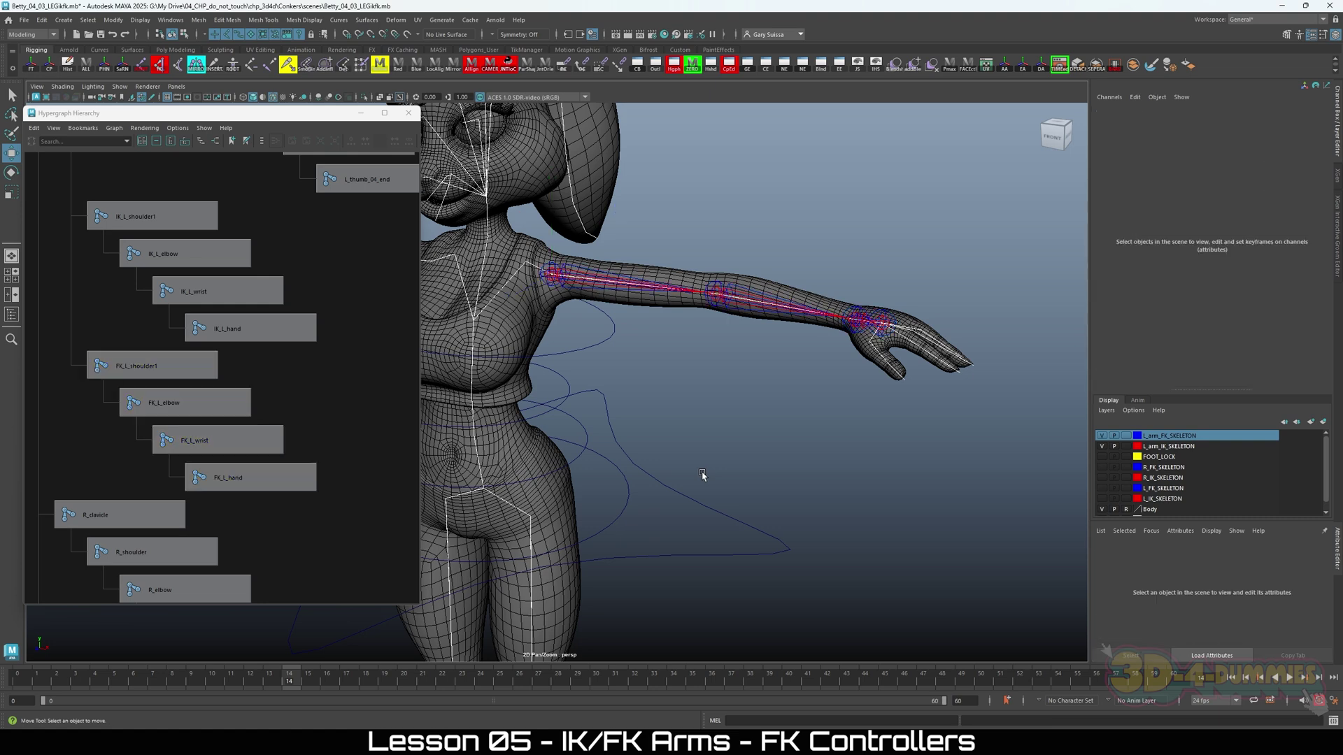
Rename the FK_L_shoulder1 joint to FK_L_shoulder.
alt+drag(706, 466, 637, 431)
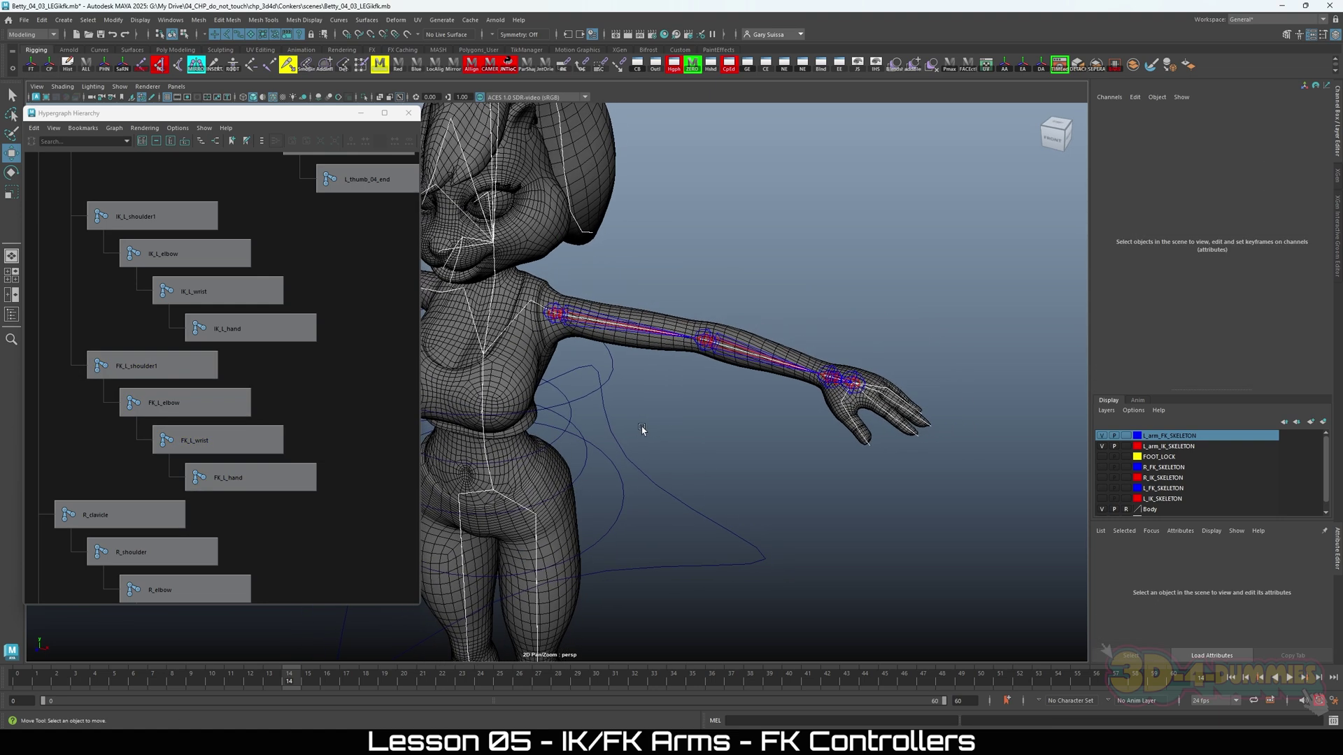
alt+right_drag(642, 430, 810, 441)
alt+middle_drag(810, 440, 738, 438)
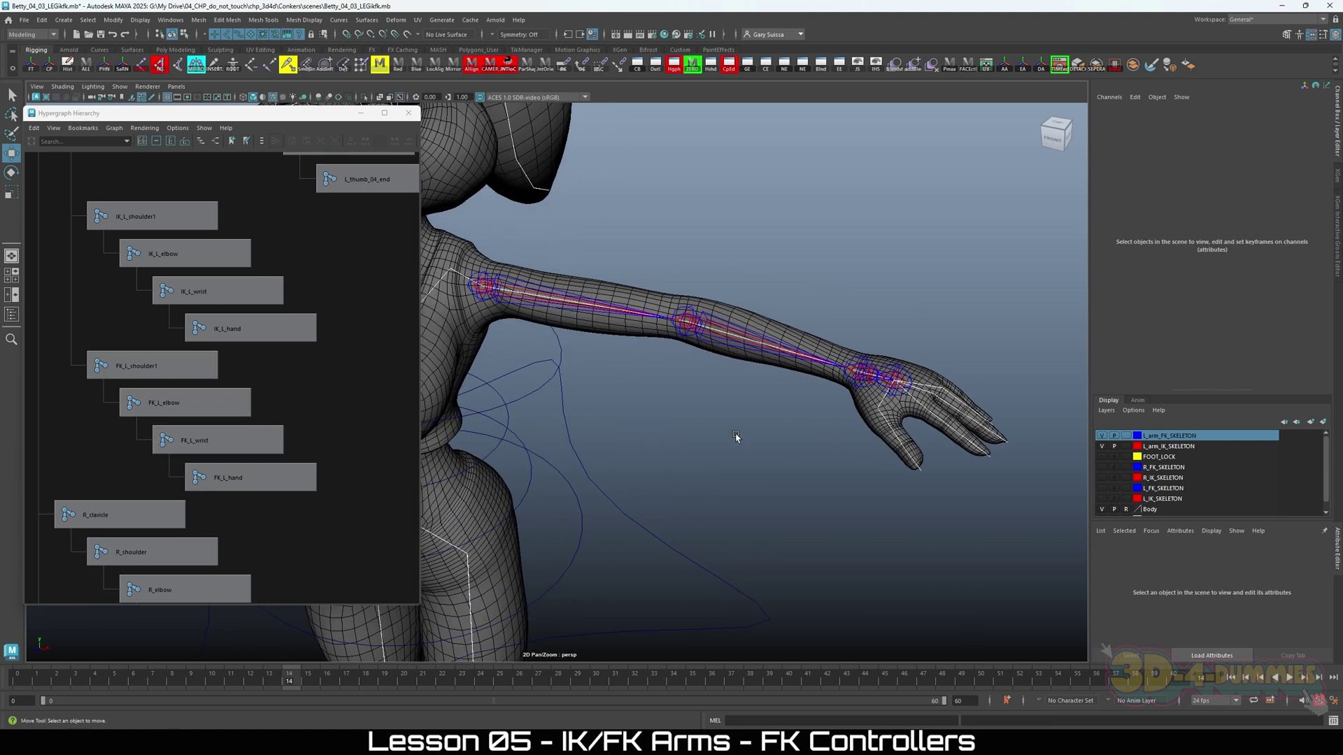
click(480, 301)
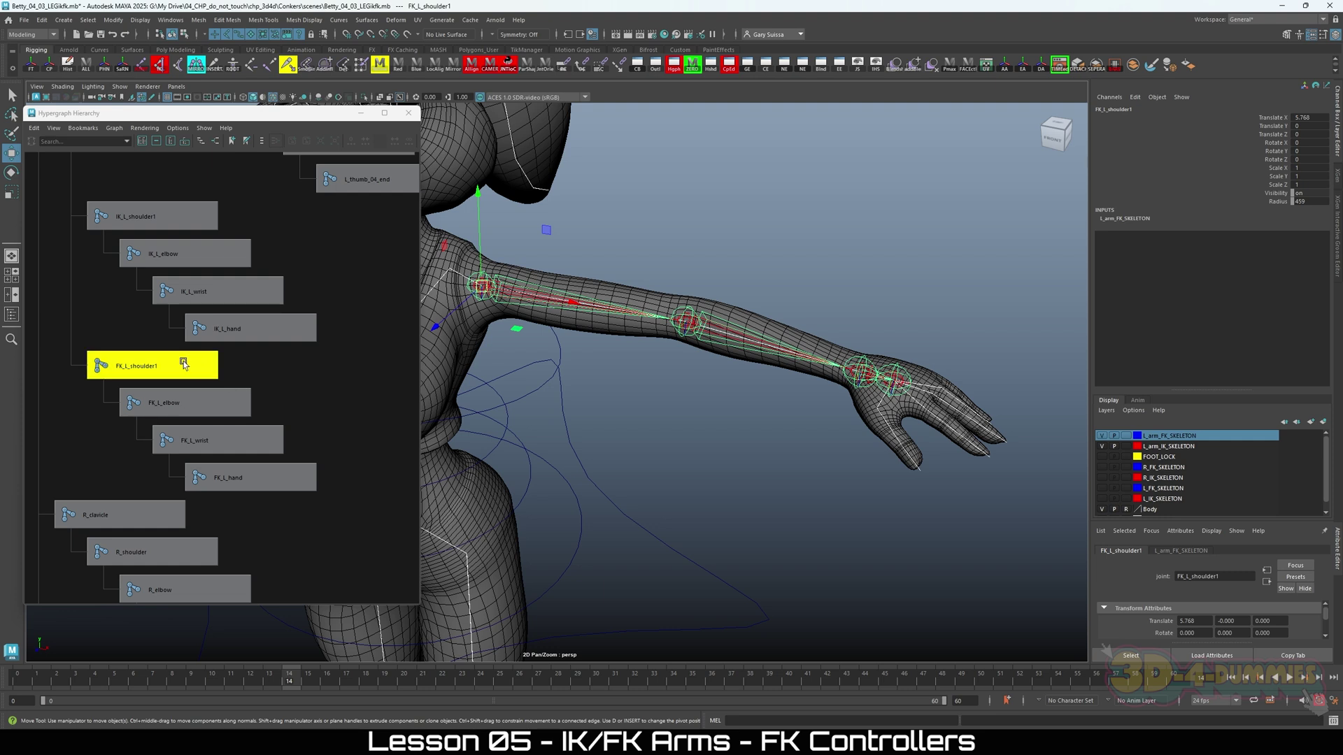
double_click(160, 367)
right_drag(162, 367, 211, 379)
click(244, 357)
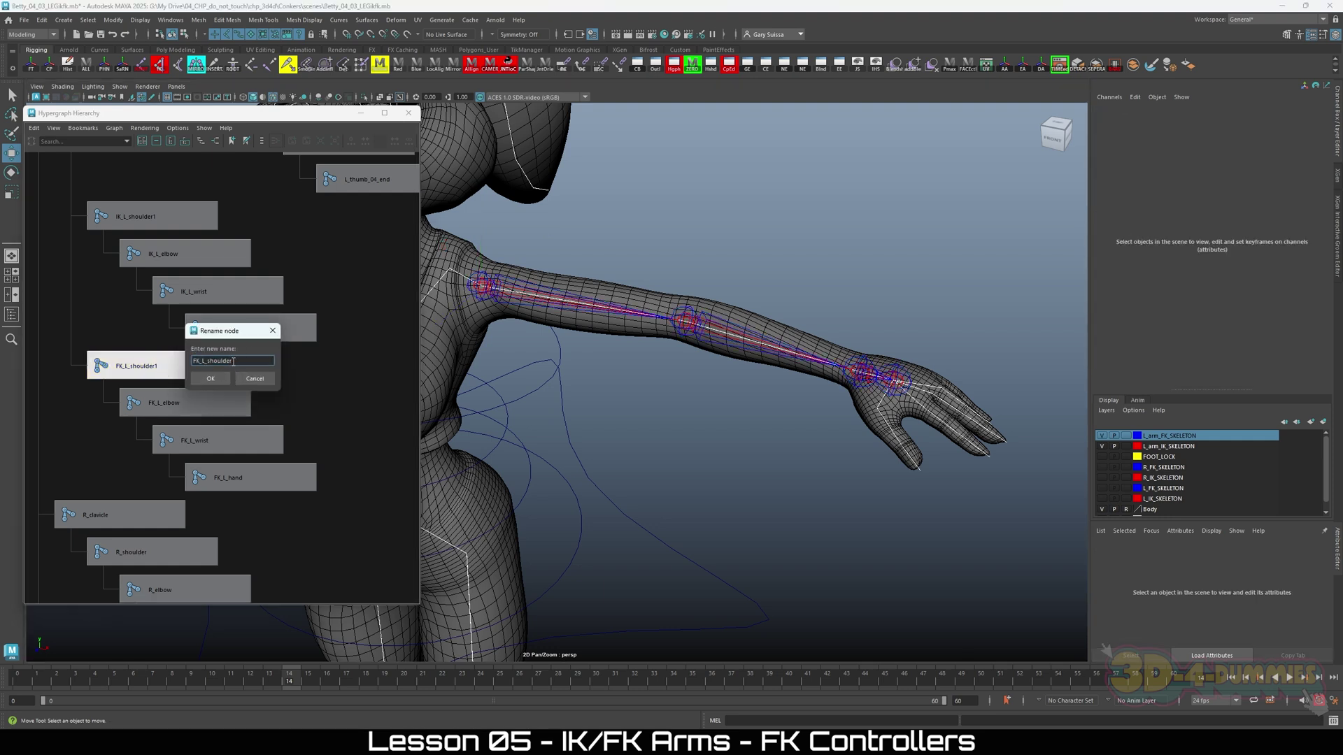
click(210, 378)
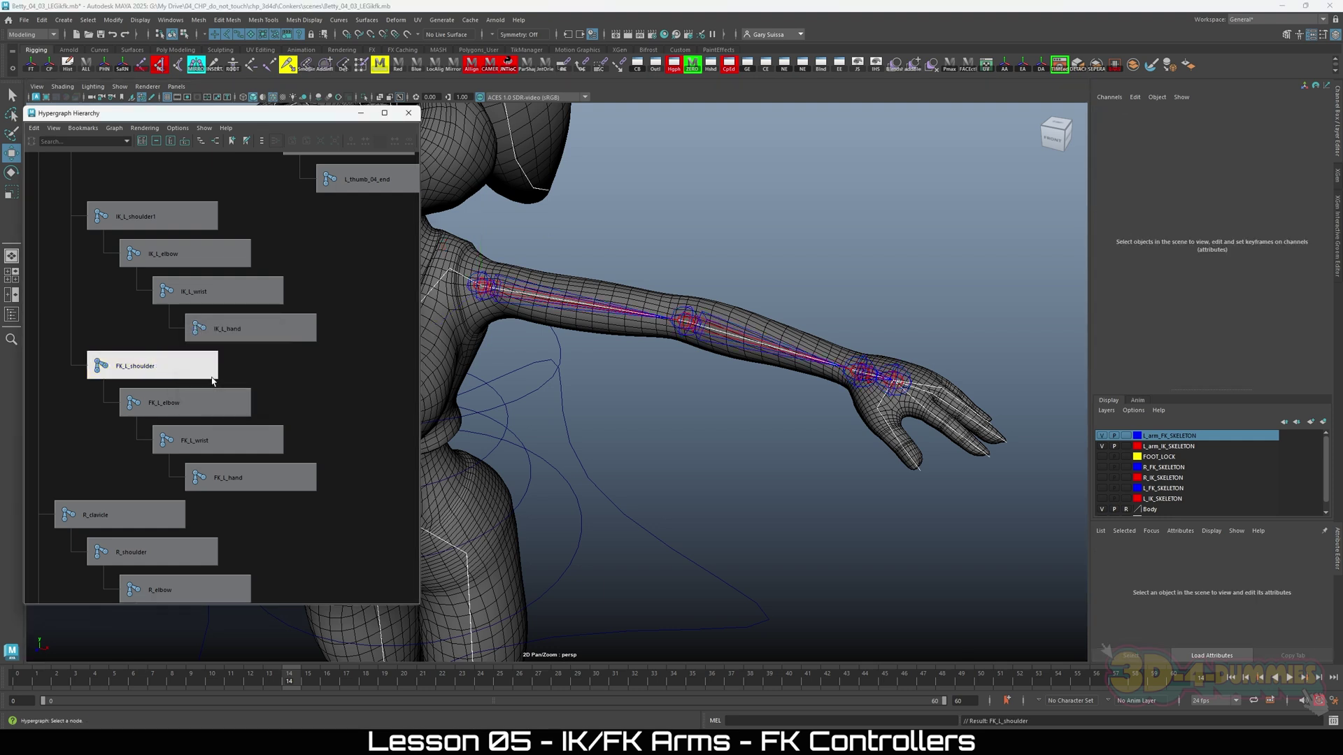
Rename the IK_L_shoulder1 joint to IK_L_shoulder.
double_click(155, 213)
click(239, 361)
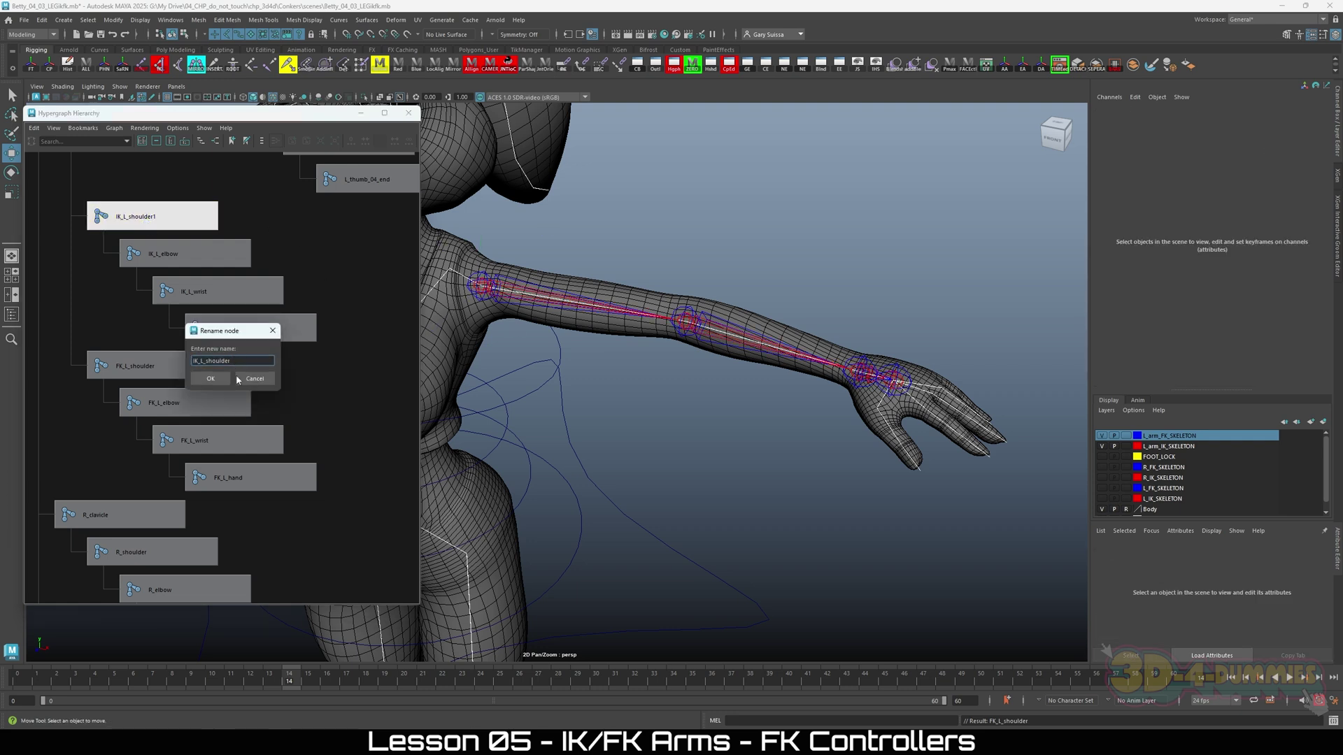
click(210, 378)
scroll(171, 391, down, 2)
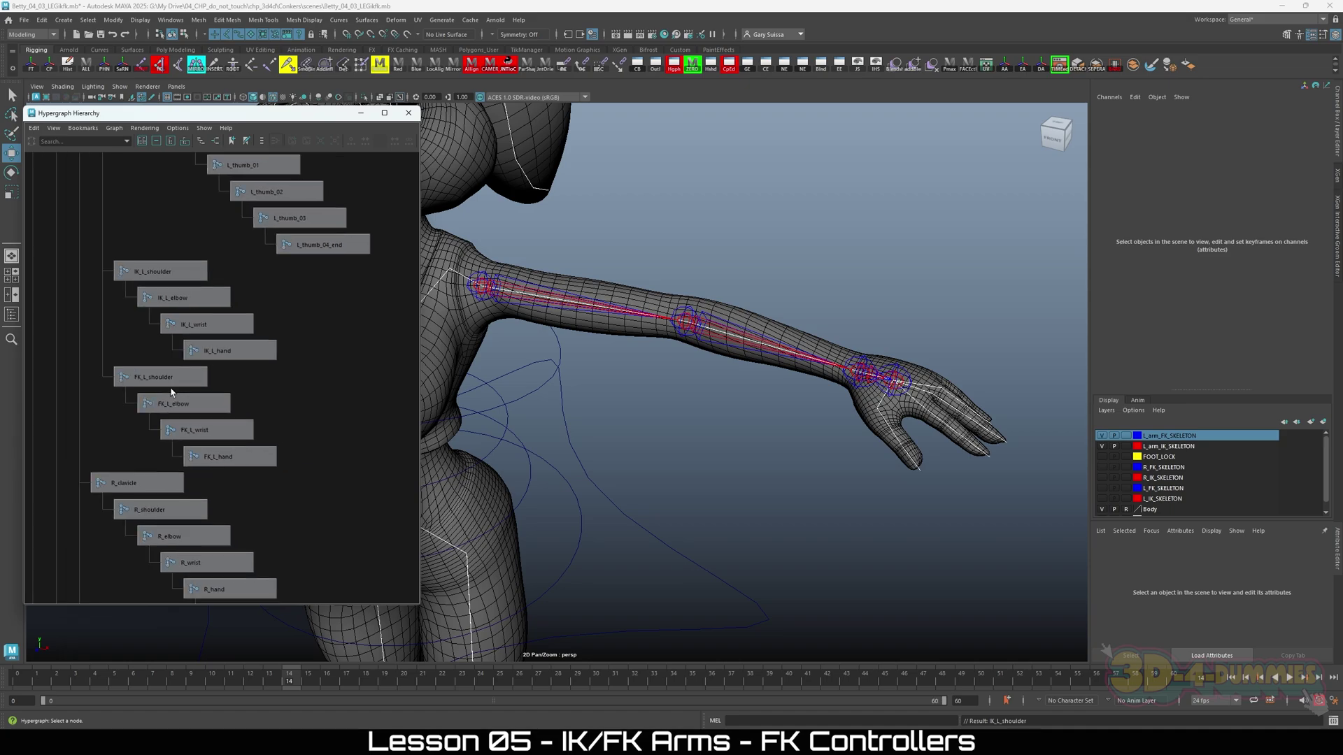
scroll(172, 393, up, 3)
alt+middle_drag(223, 419, 296, 426)
scroll(229, 447, up, 1)
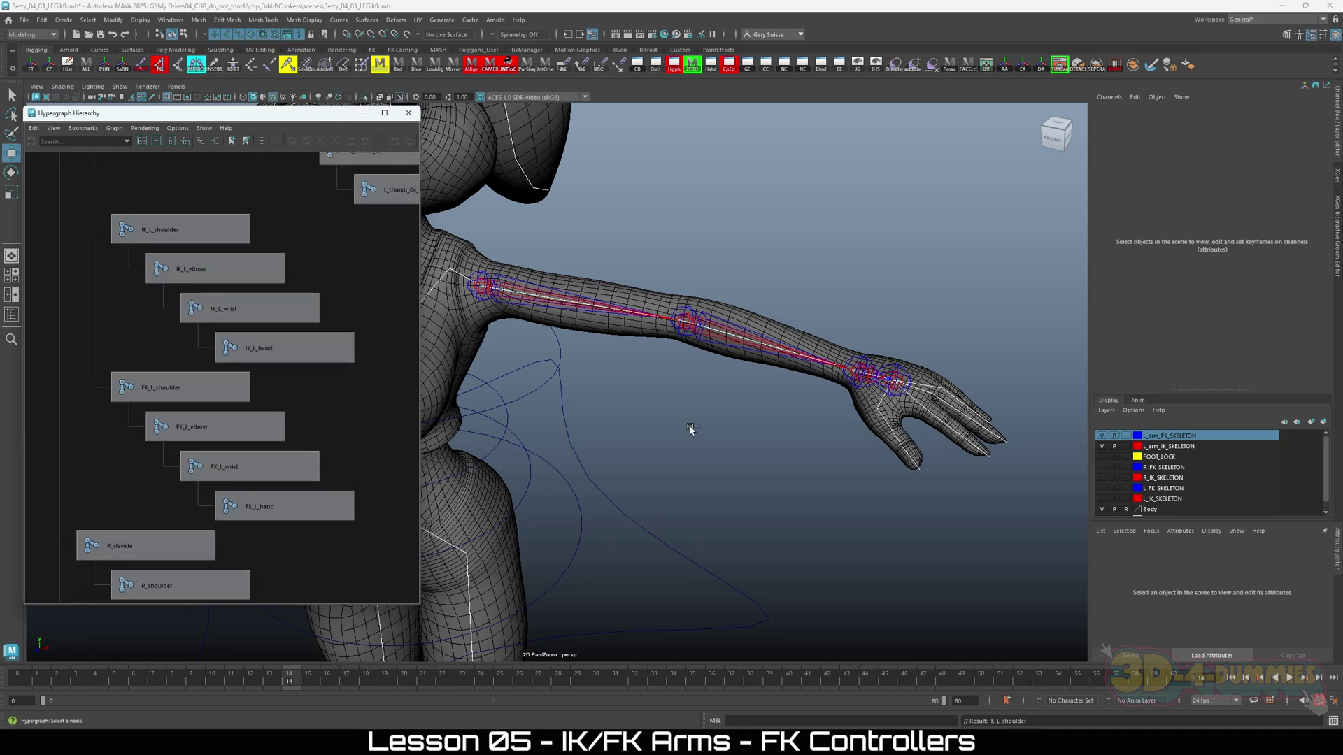
alt+middle_drag(691, 427, 738, 465)
alt+right_drag(738, 466, 624, 491)
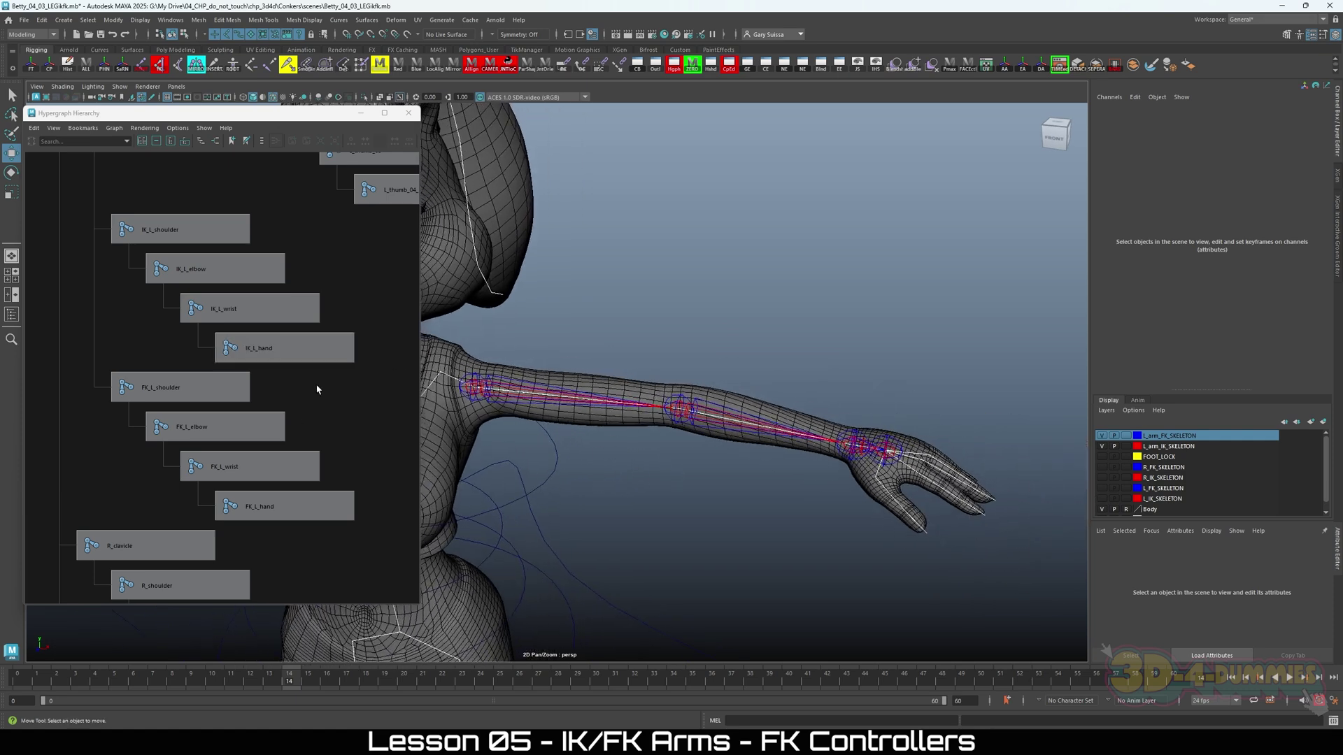
Collapse the finger joints under L_hand in the Hypergraph so the original, IK and FK arm chains fit together.
alt+right_drag(317, 390, 242, 407)
alt+middle_drag(242, 407, 220, 306)
alt+right_drag(220, 306, 256, 330)
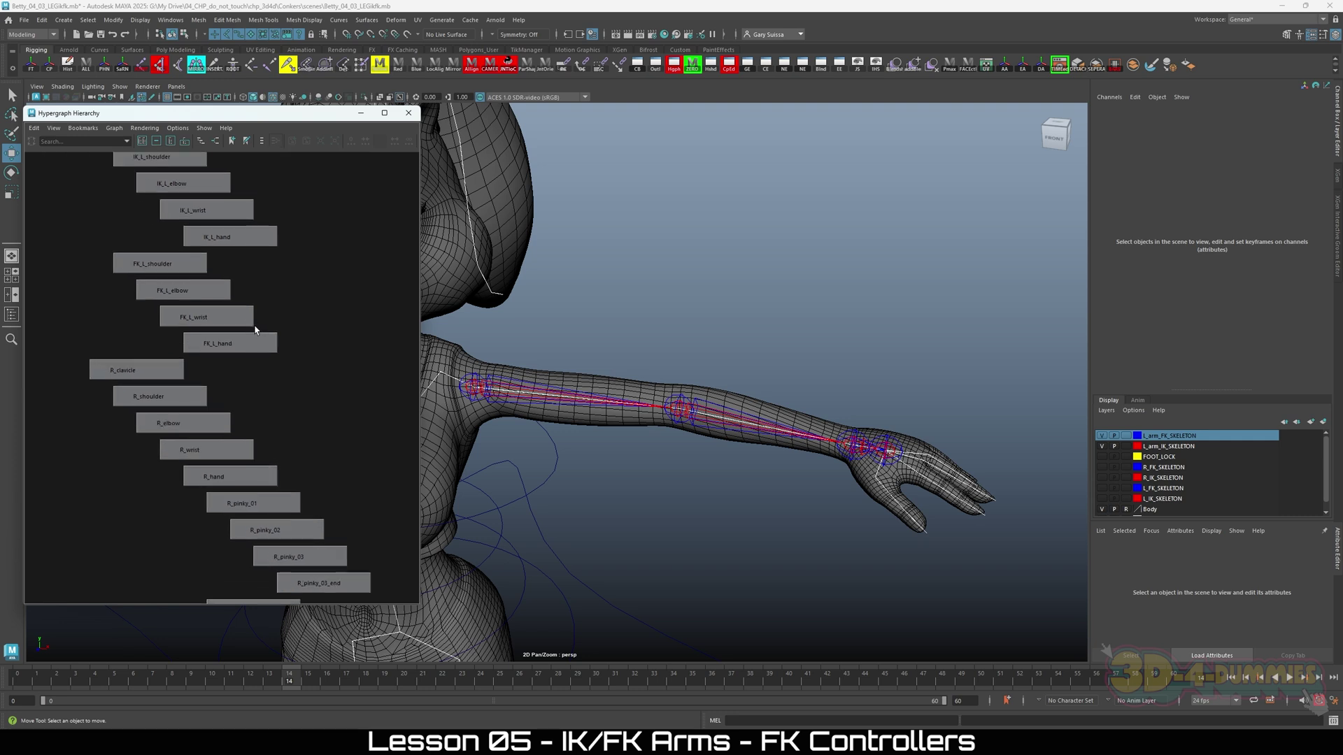
alt+middle_drag(255, 330, 282, 514)
alt+right_drag(282, 514, 207, 382)
alt+middle_drag(304, 337, 272, 459)
alt+right_drag(272, 459, 201, 359)
alt+middle_drag(201, 360, 202, 431)
alt+right_drag(202, 431, 302, 448)
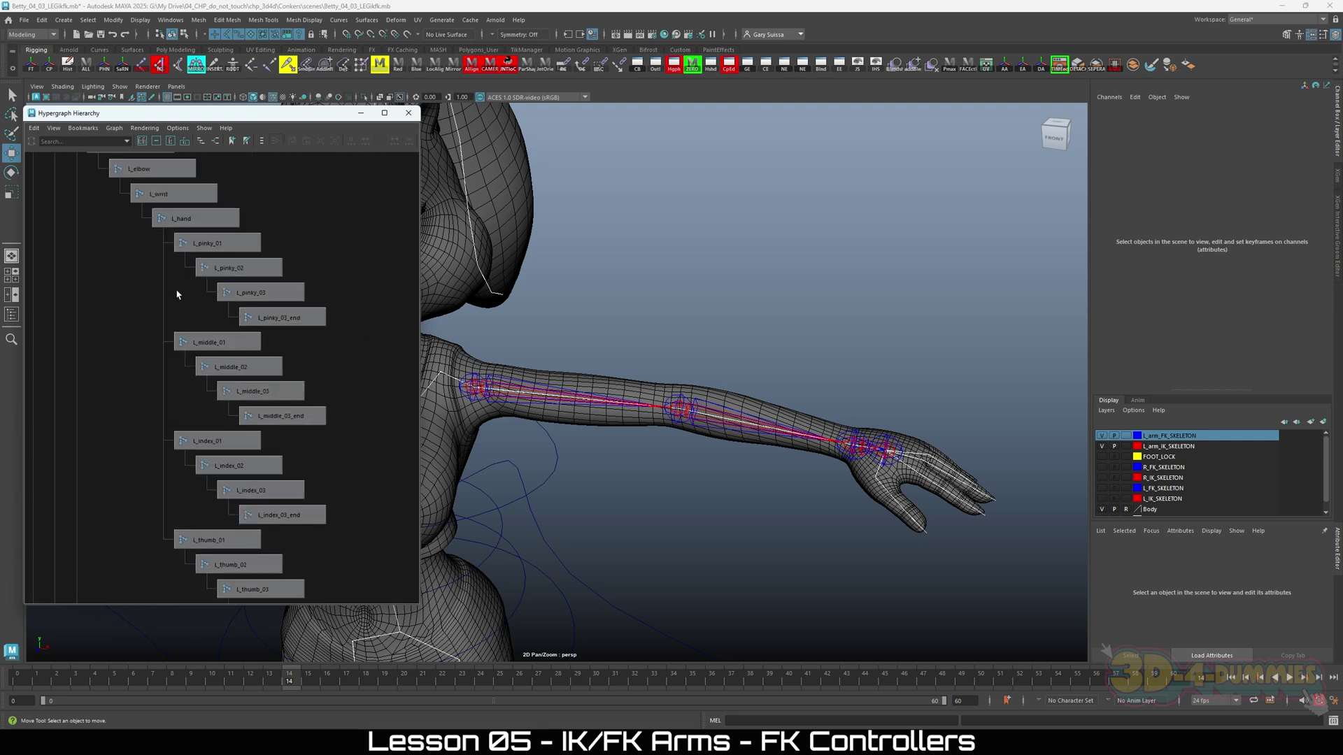
double_click(196, 220)
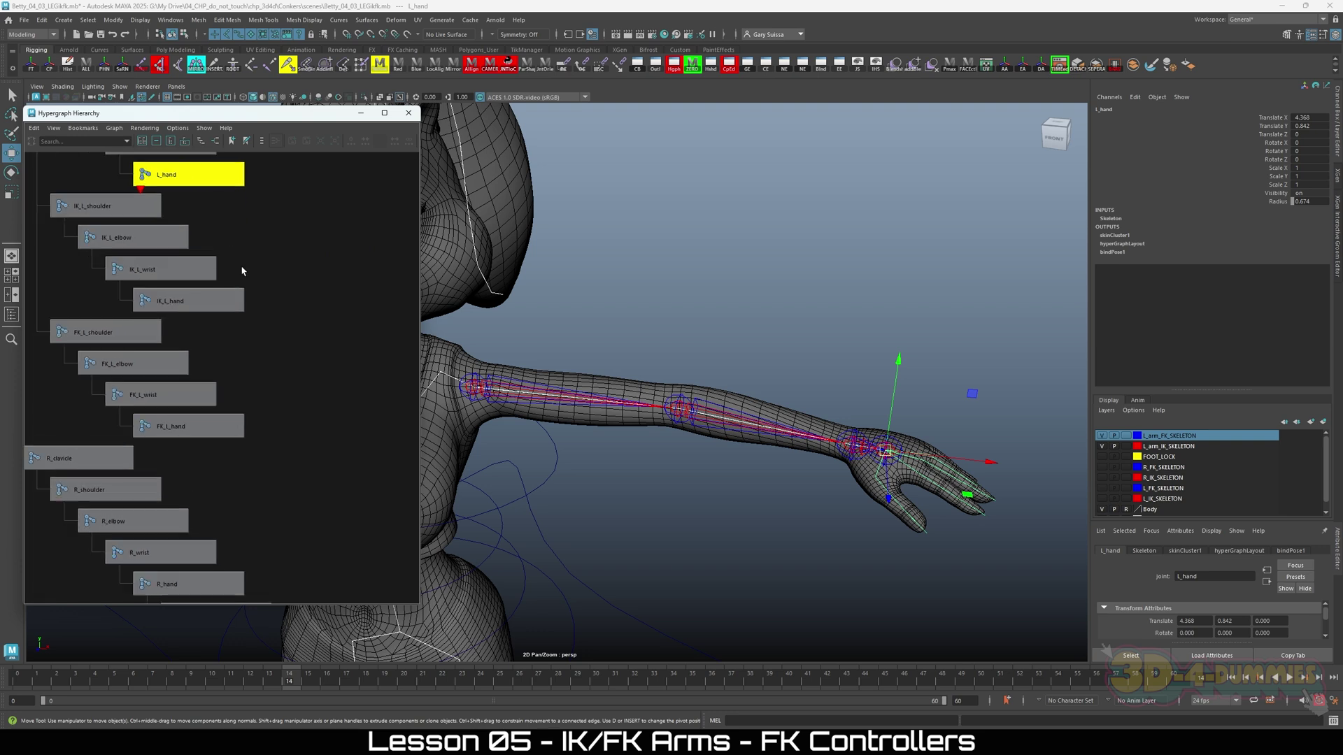
alt+middle_drag(242, 270, 296, 422)
alt+right_drag(297, 422, 263, 417)
alt+middle_drag(264, 417, 259, 389)
alt+right_drag(259, 389, 273, 394)
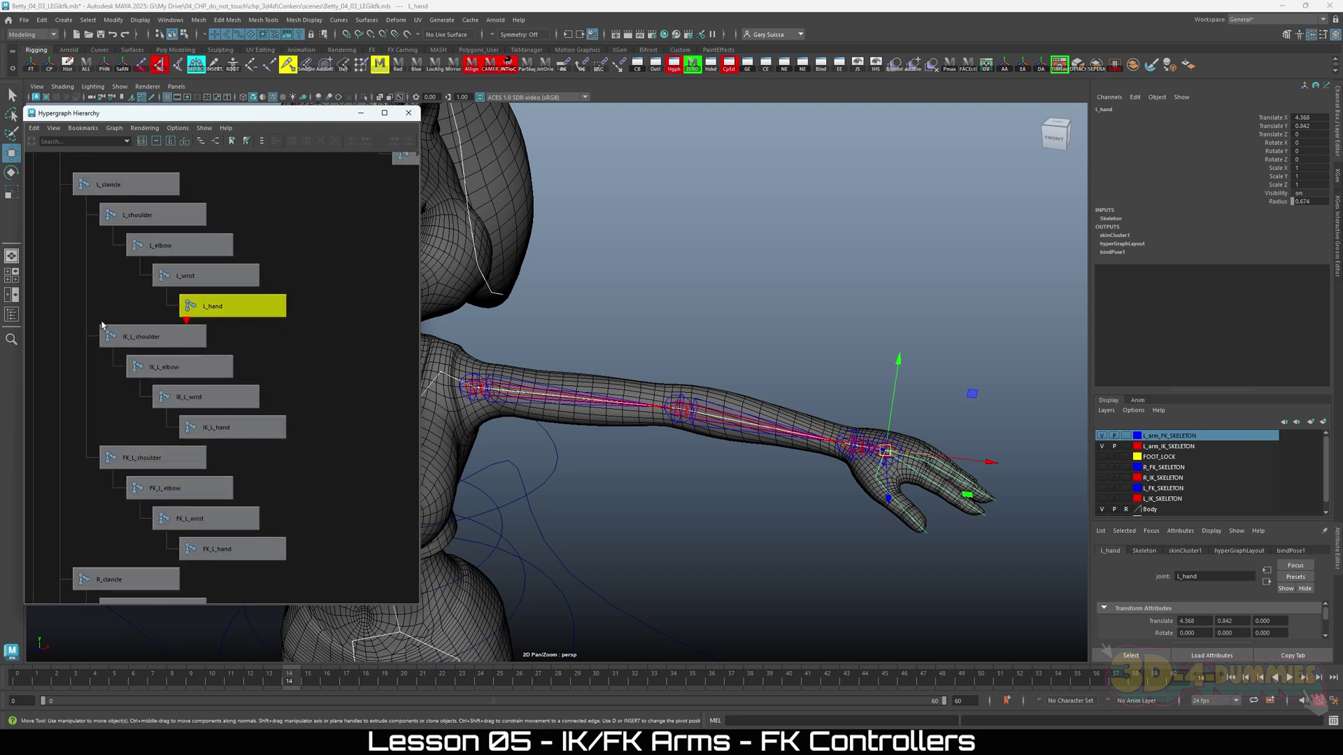
alt+middle_drag(737, 463, 713, 446)
alt+right_drag(714, 446, 675, 420)
alt+middle_drag(675, 420, 665, 432)
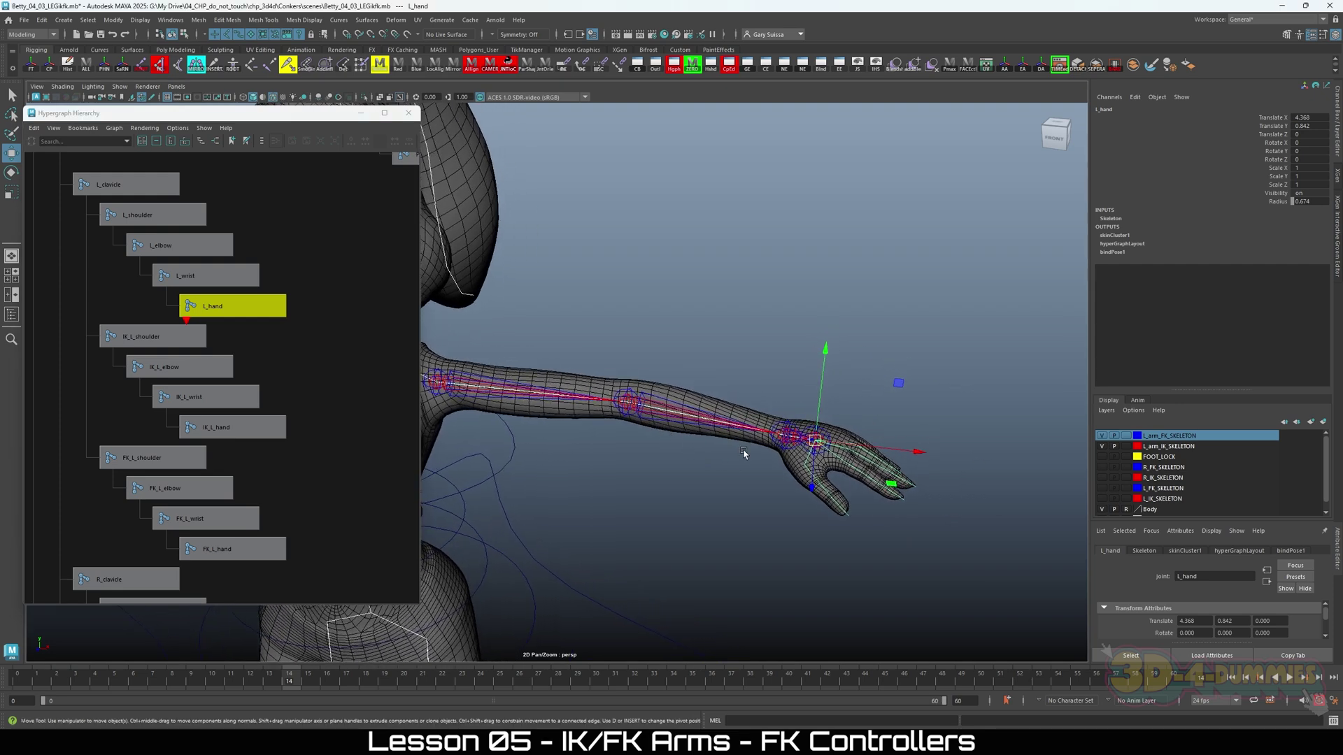
alt+drag(665, 433, 653, 434)
mouse_move(653, 434)
alt+middle_down()
mouse_move(690, 440)
mouse_move(672, 428)
alt+middle_up()
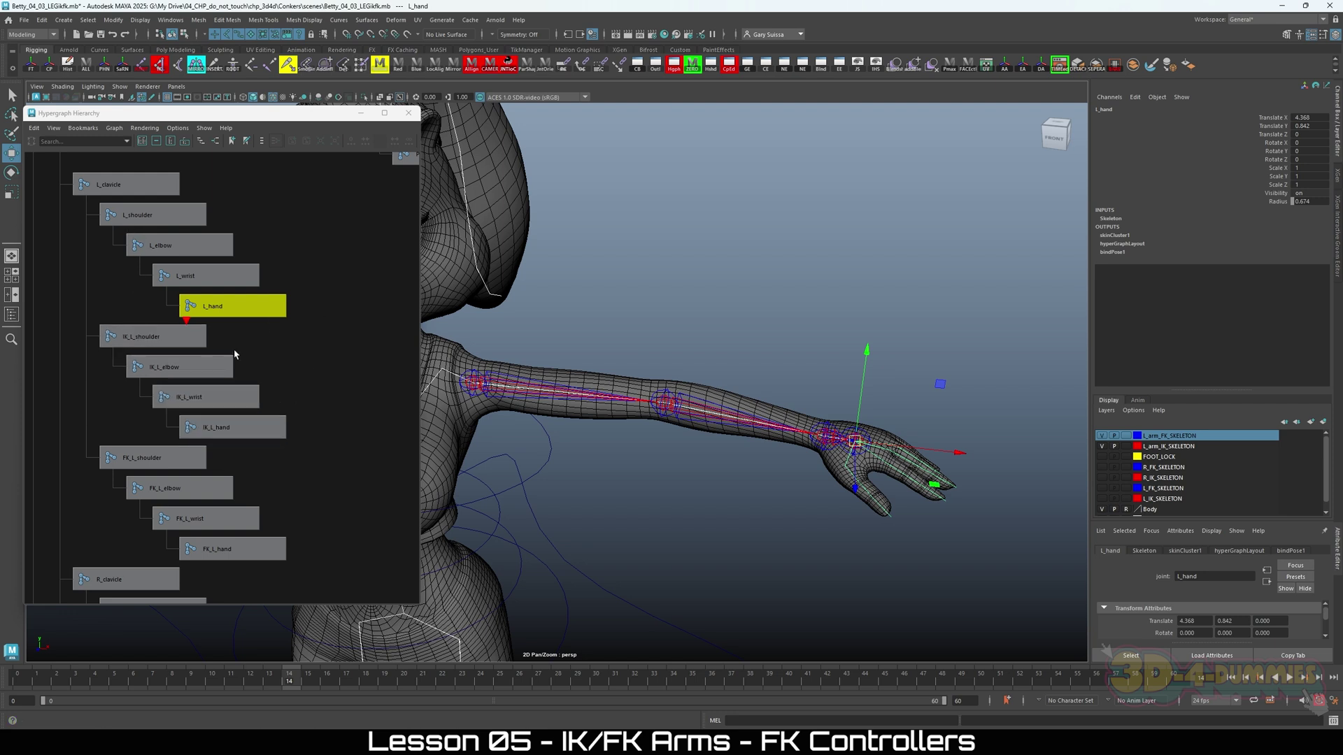
Orient-constrain L_shoulder to both FK_L_shoulder and IK_L_shoulder, with Maintain offset enabled and all axes constrained.
click(173, 455)
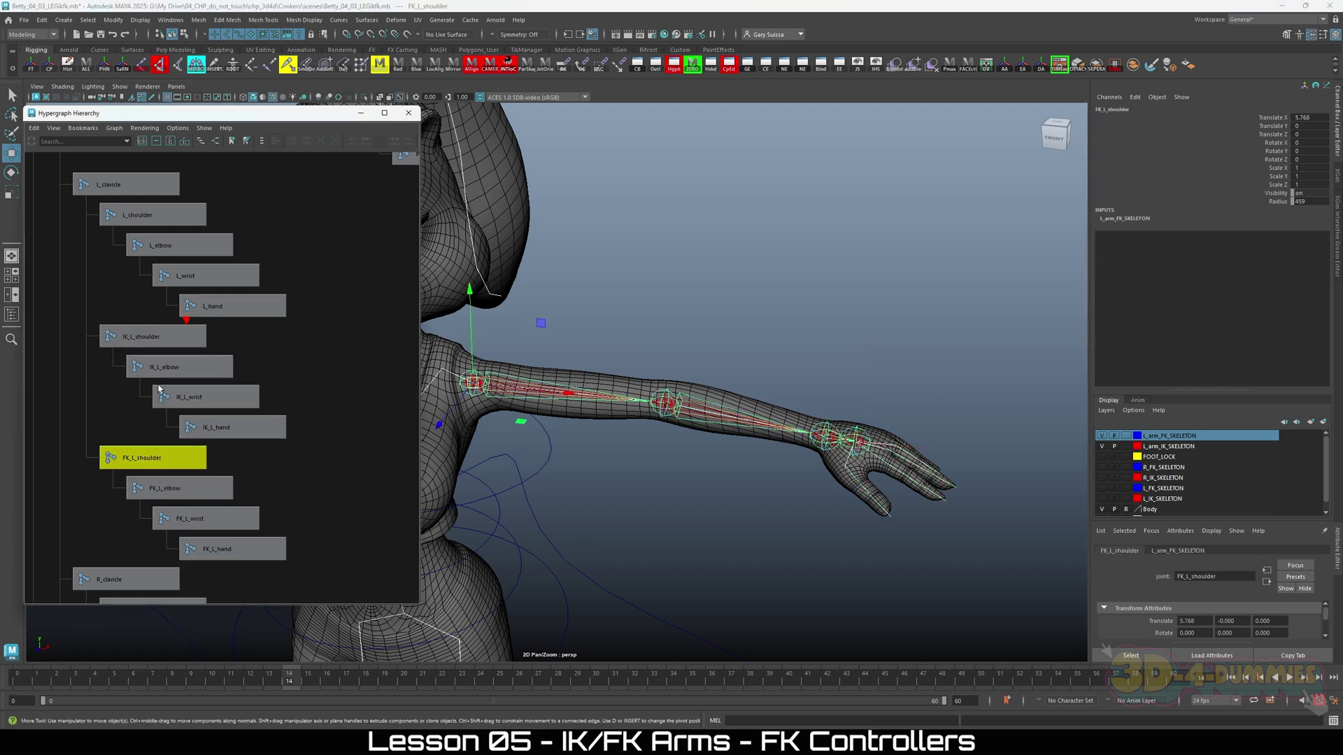
shift+click(126, 338)
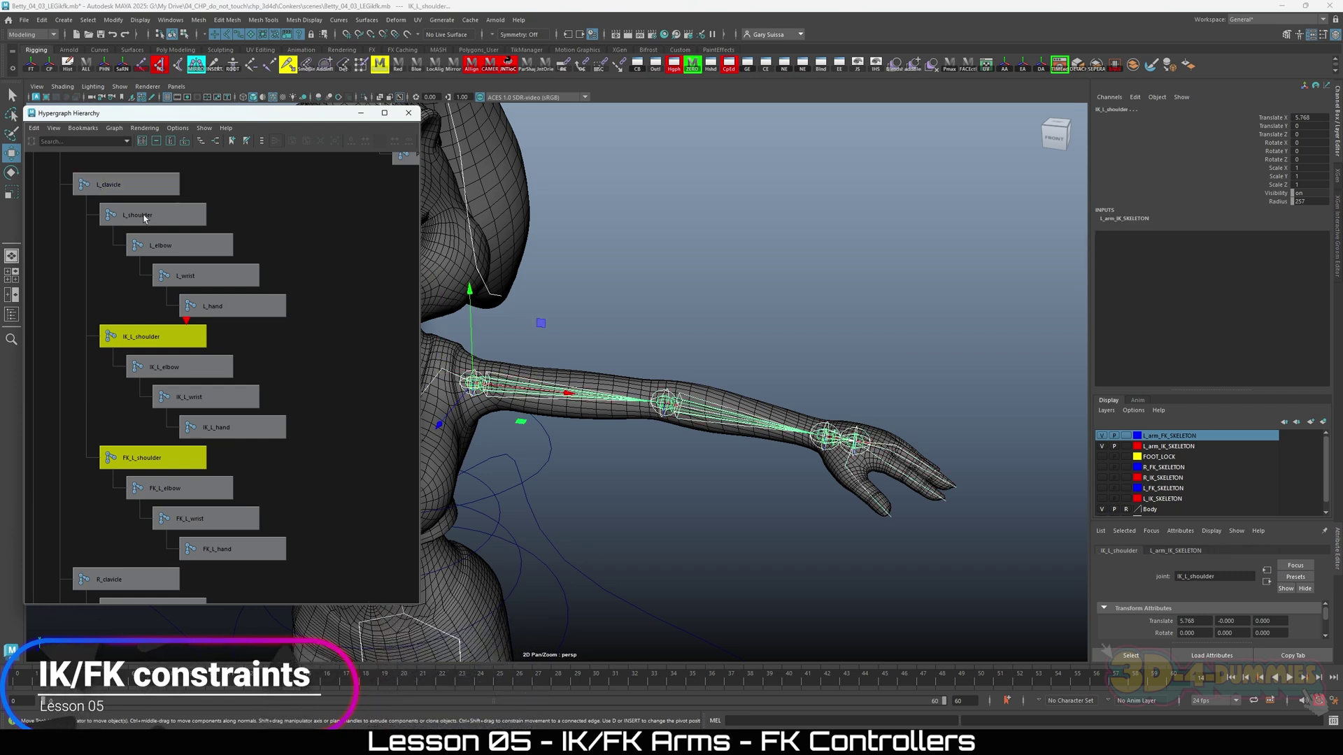
shift+click(115, 213)
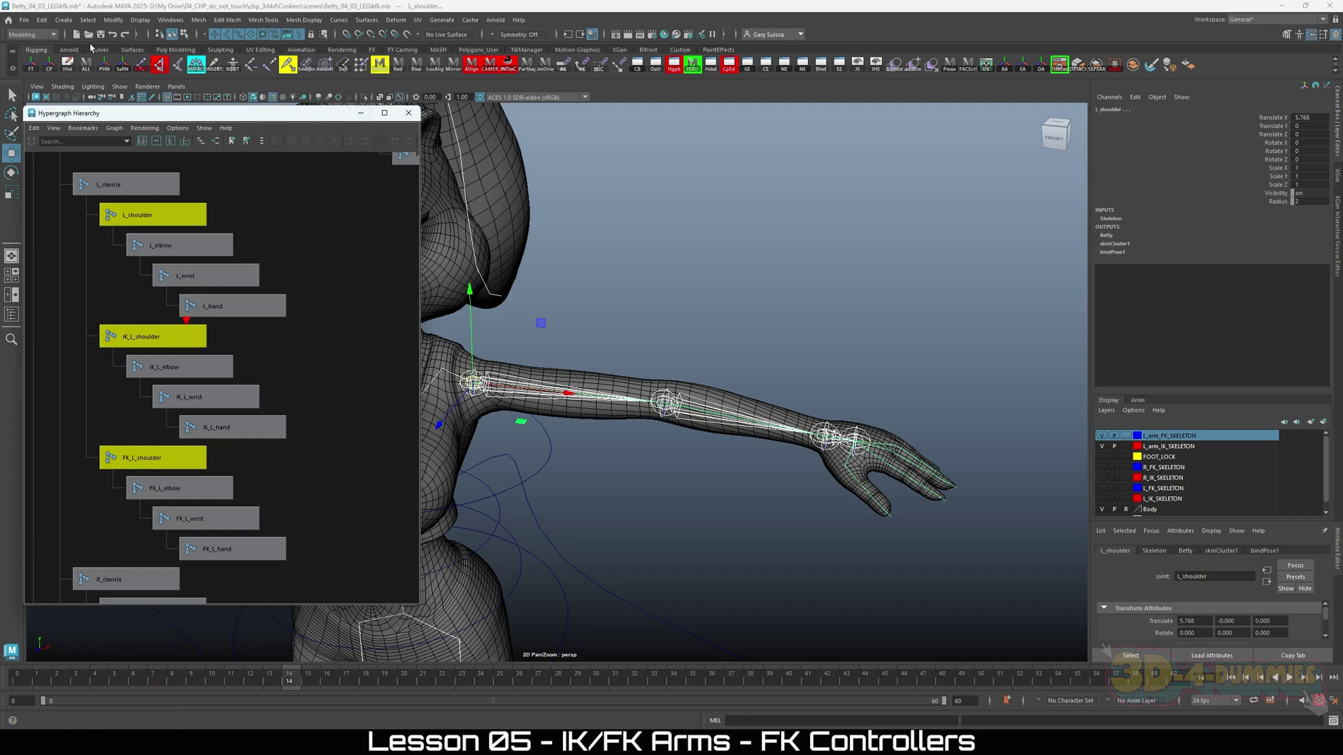
click(29, 34)
click(19, 59)
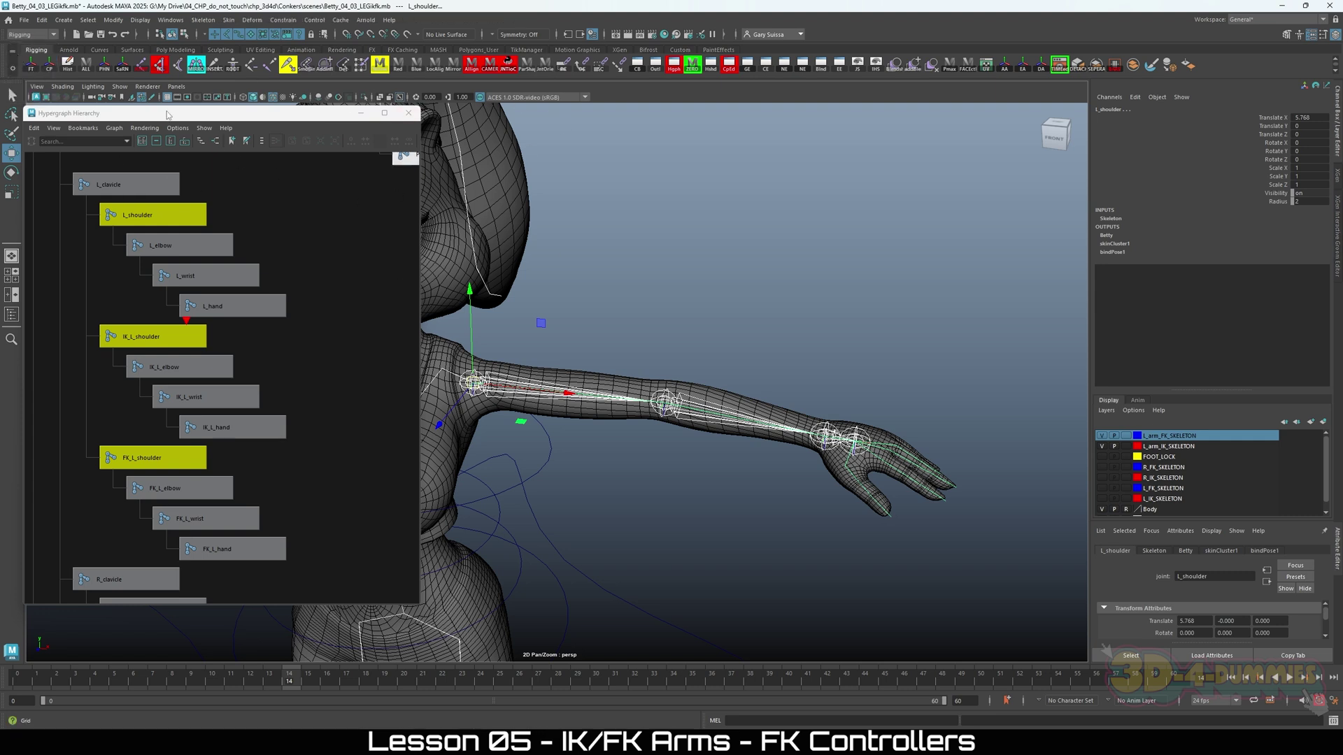
click(286, 24)
click(293, 34)
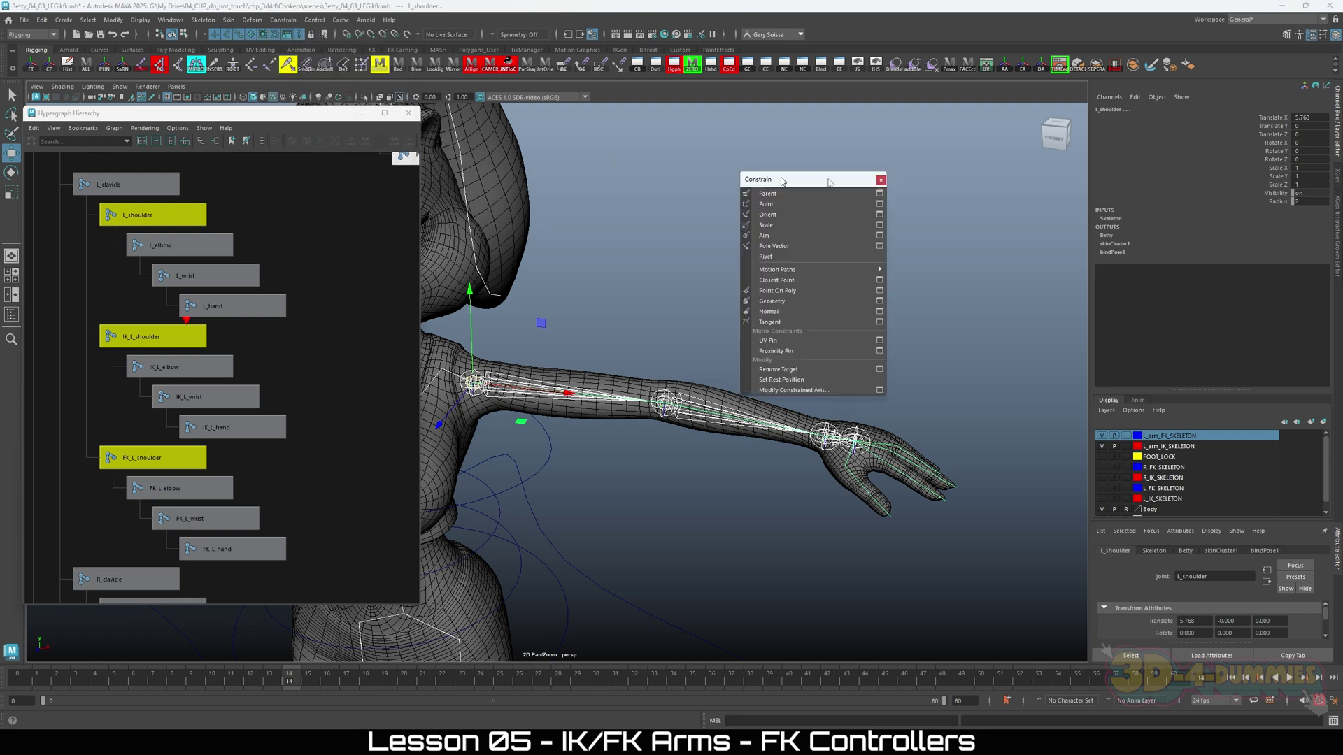
drag(782, 179, 846, 104)
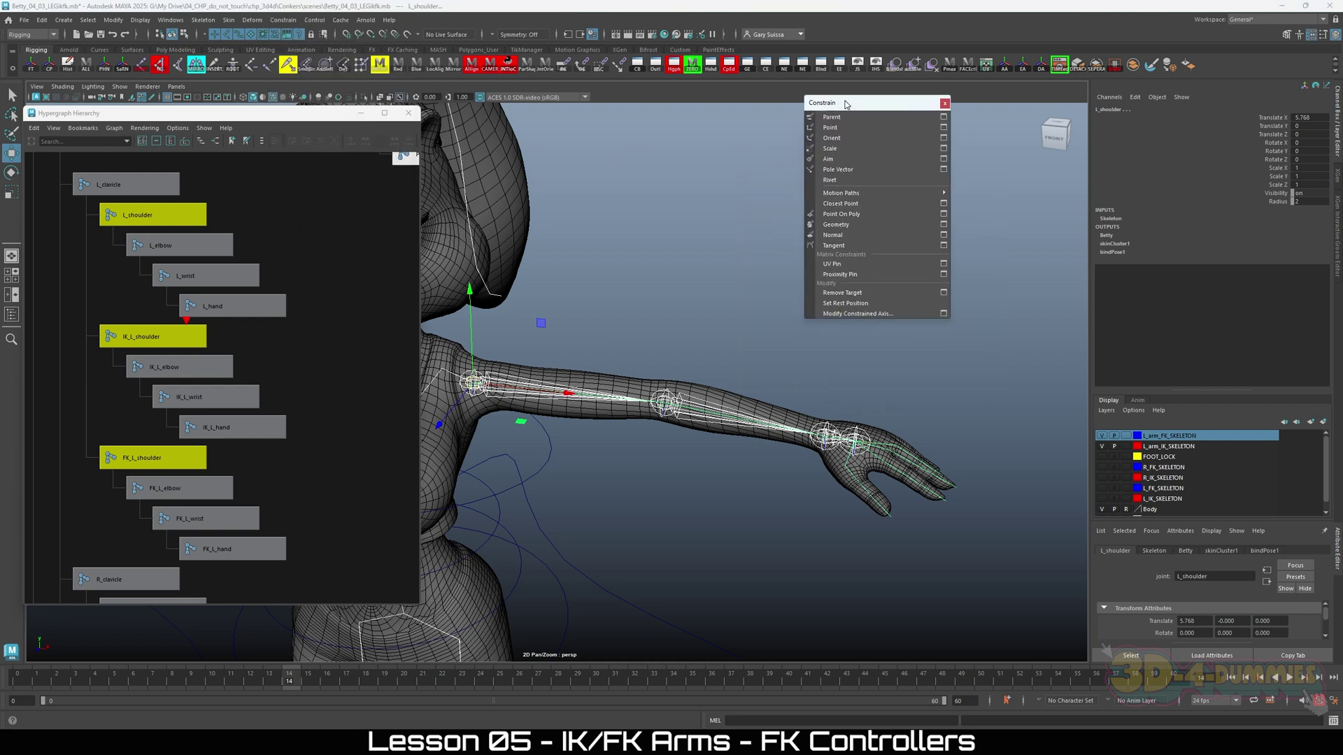
click(943, 142)
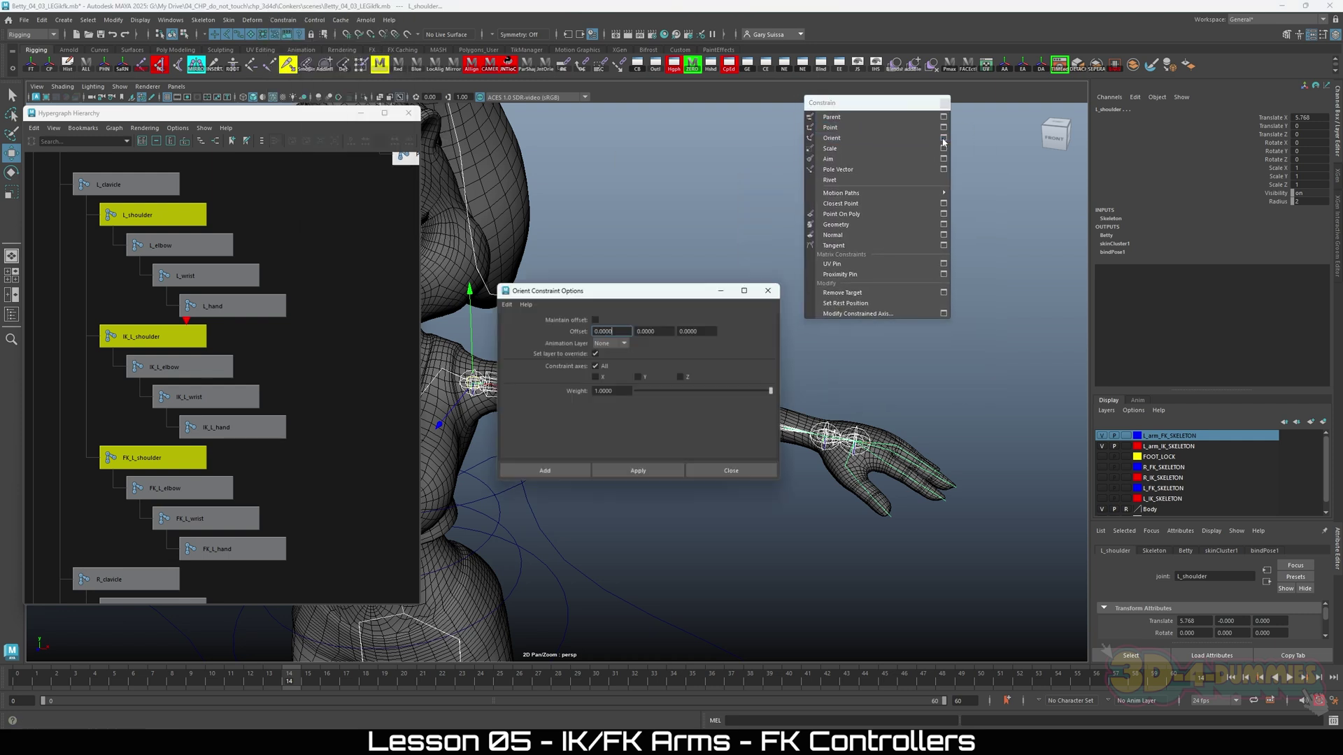
click(596, 319)
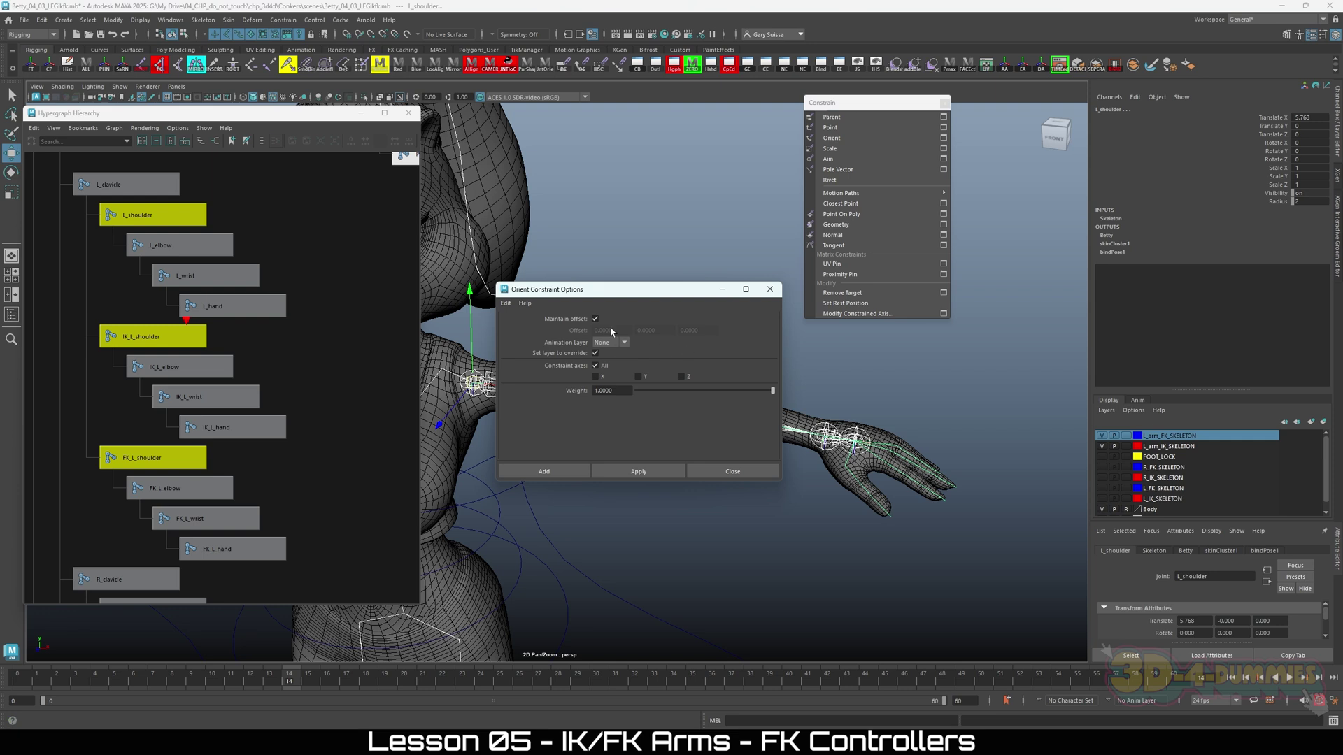
click(623, 472)
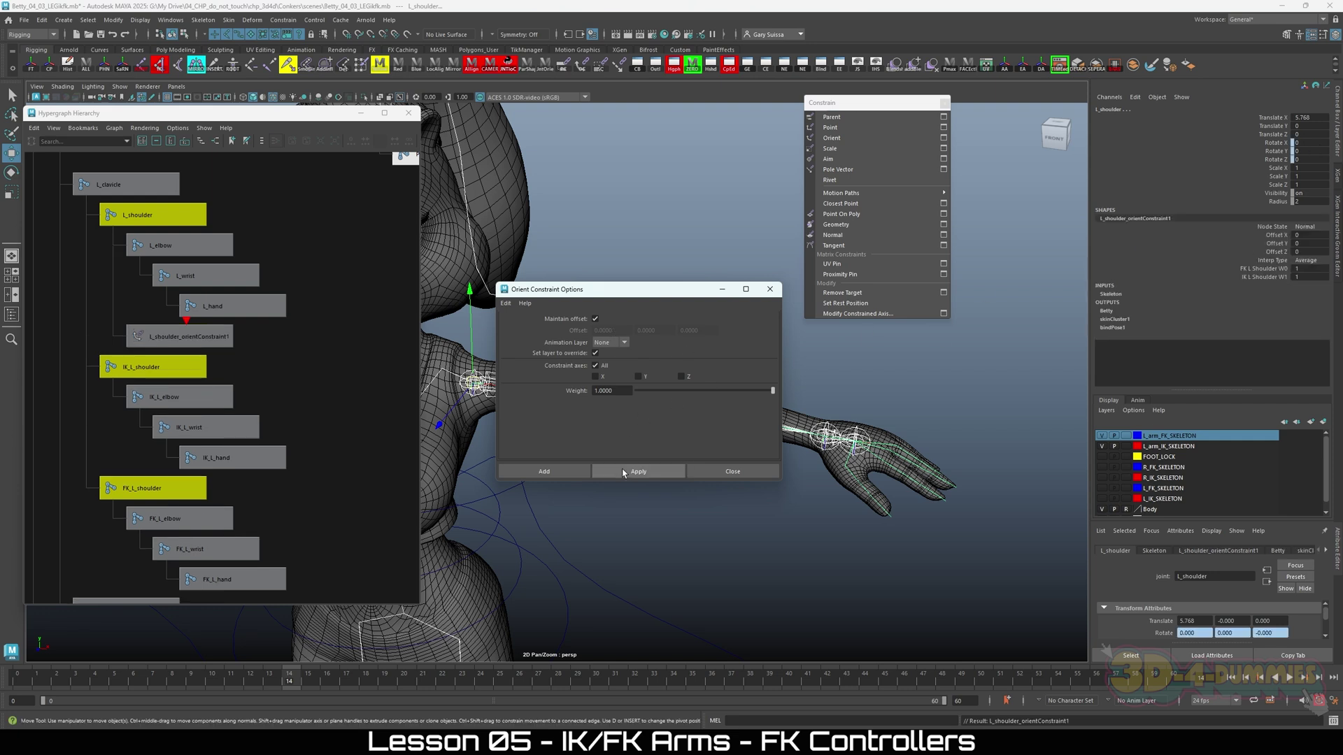
click(721, 290)
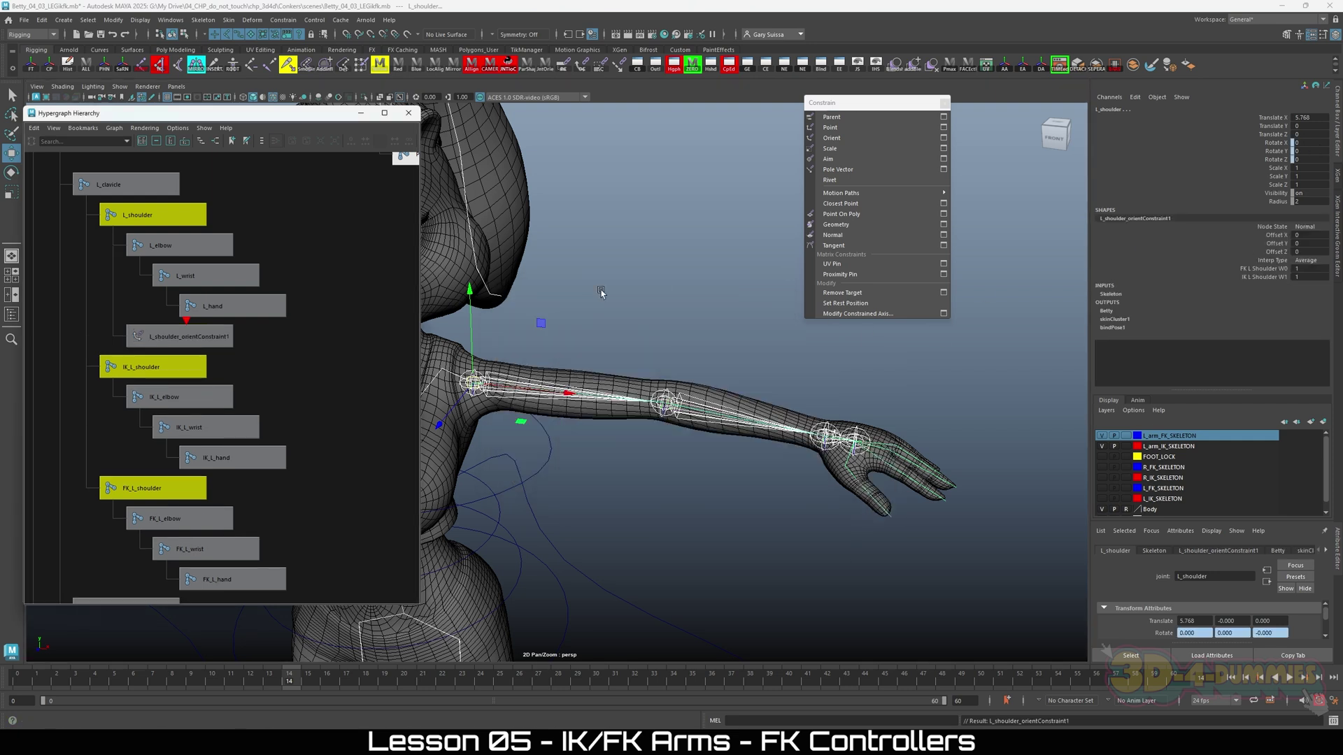
Apply the same orient constraint to L_elbow, using FK_L_elbow and IK_L_elbow as targets.
click(168, 519)
shift+click(166, 396)
shift+click(163, 248)
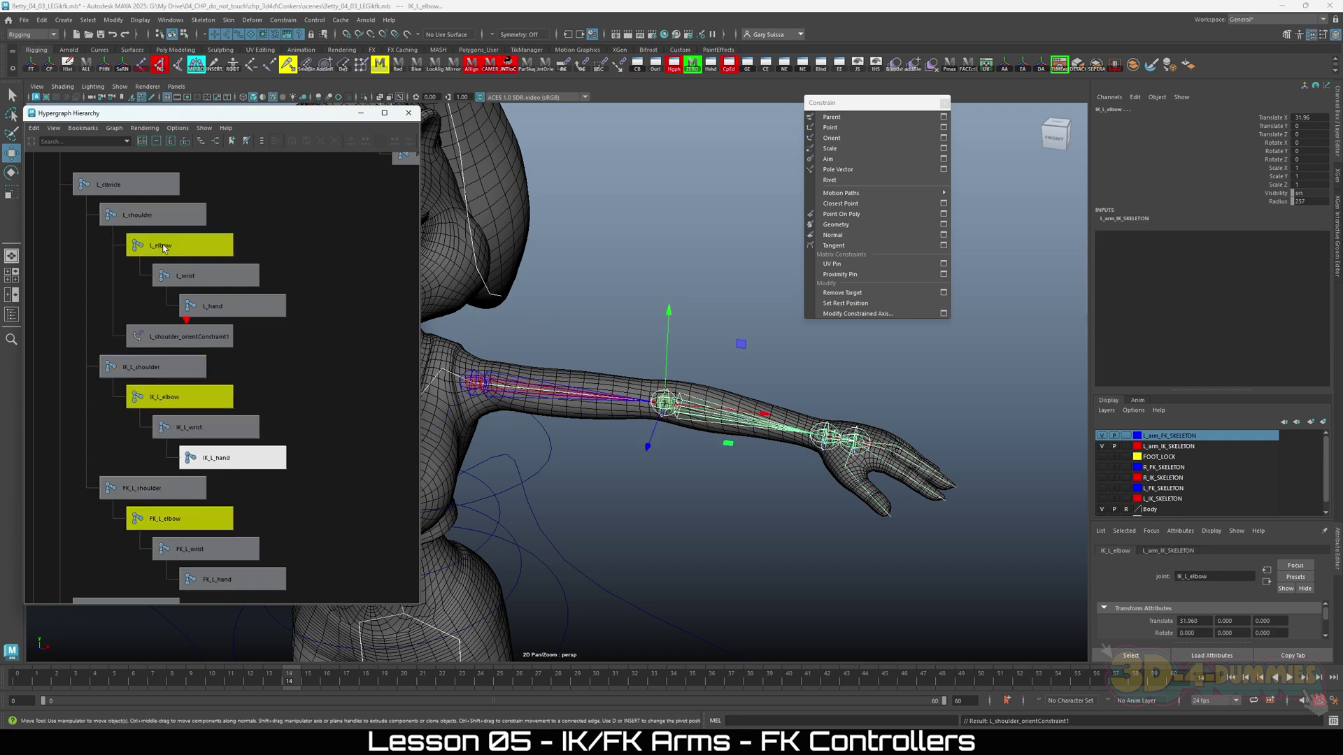
key(g)
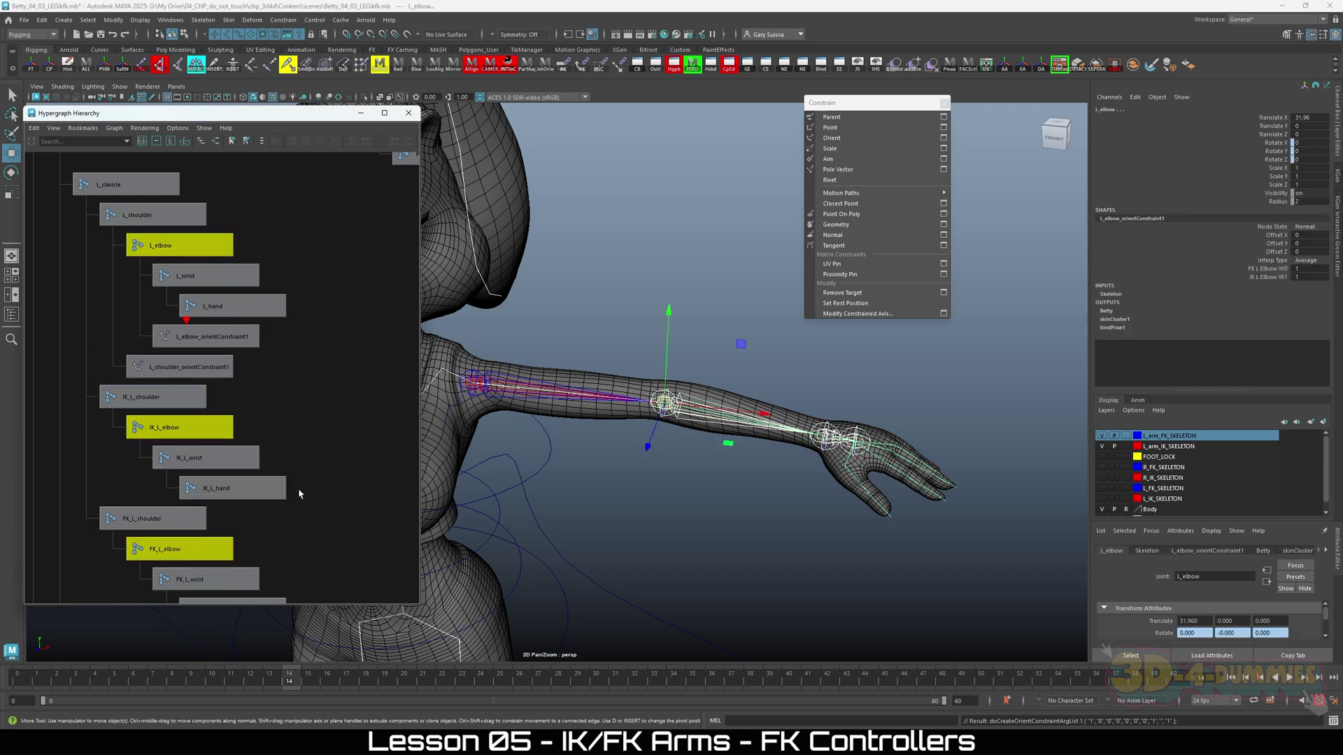
Repeat the orient constraint on L_wrist with FK_L_wrist and IK_L_wrist as its targets.
scroll(300, 494, down, 1)
alt+middle_drag(261, 472, 256, 451)
click(226, 523)
shift+click(202, 423)
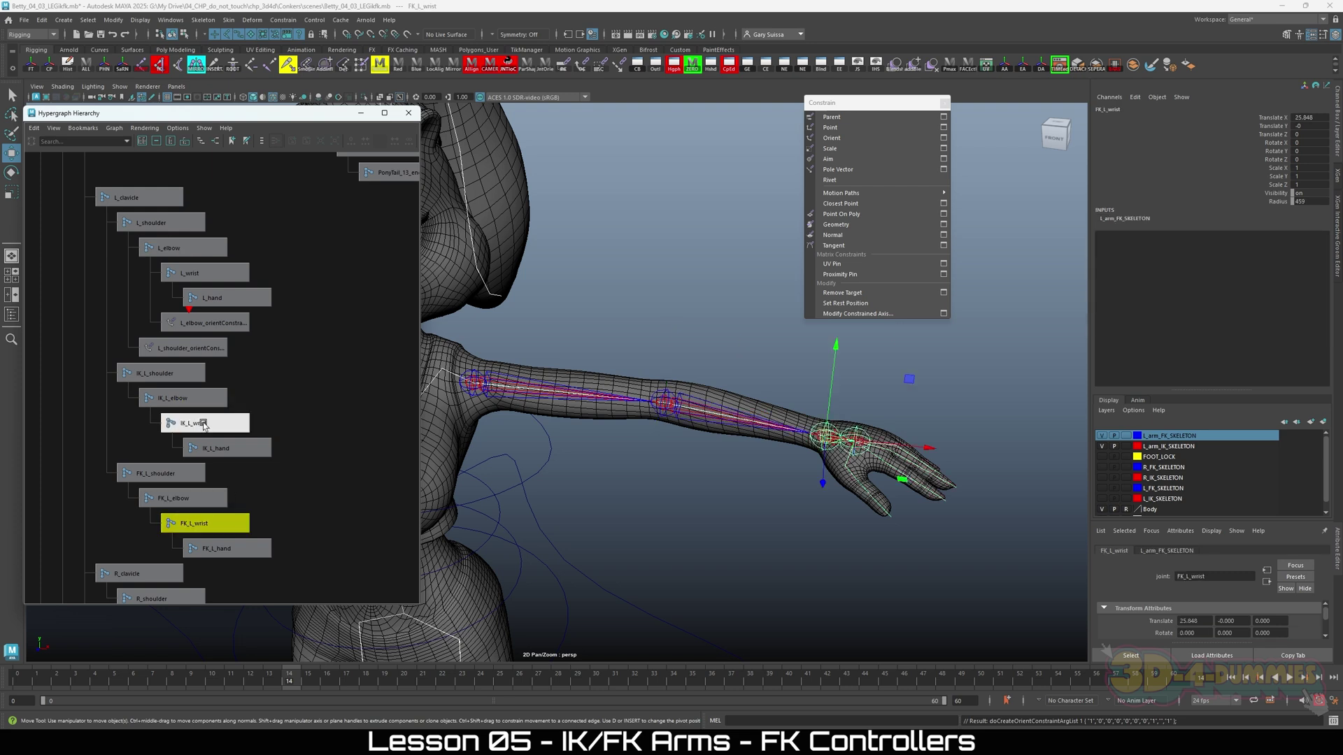
shift+click(184, 274)
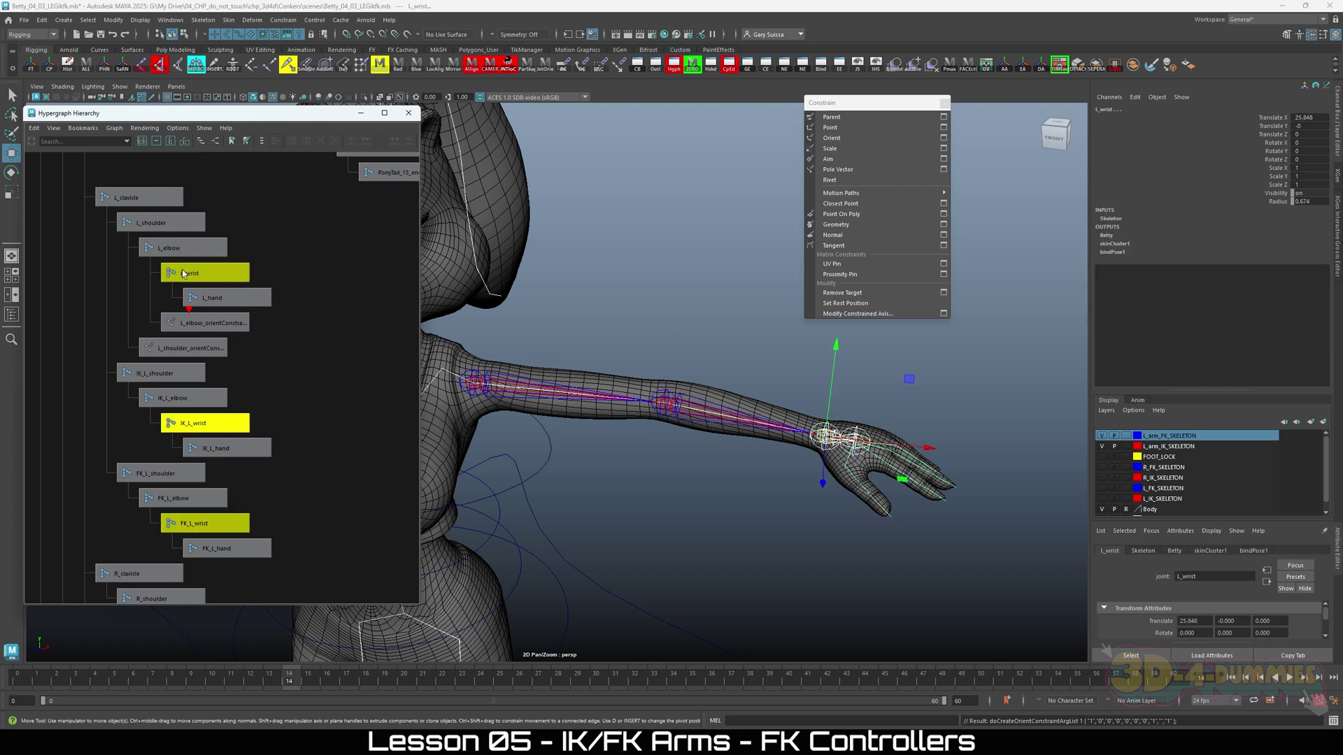
key(g)
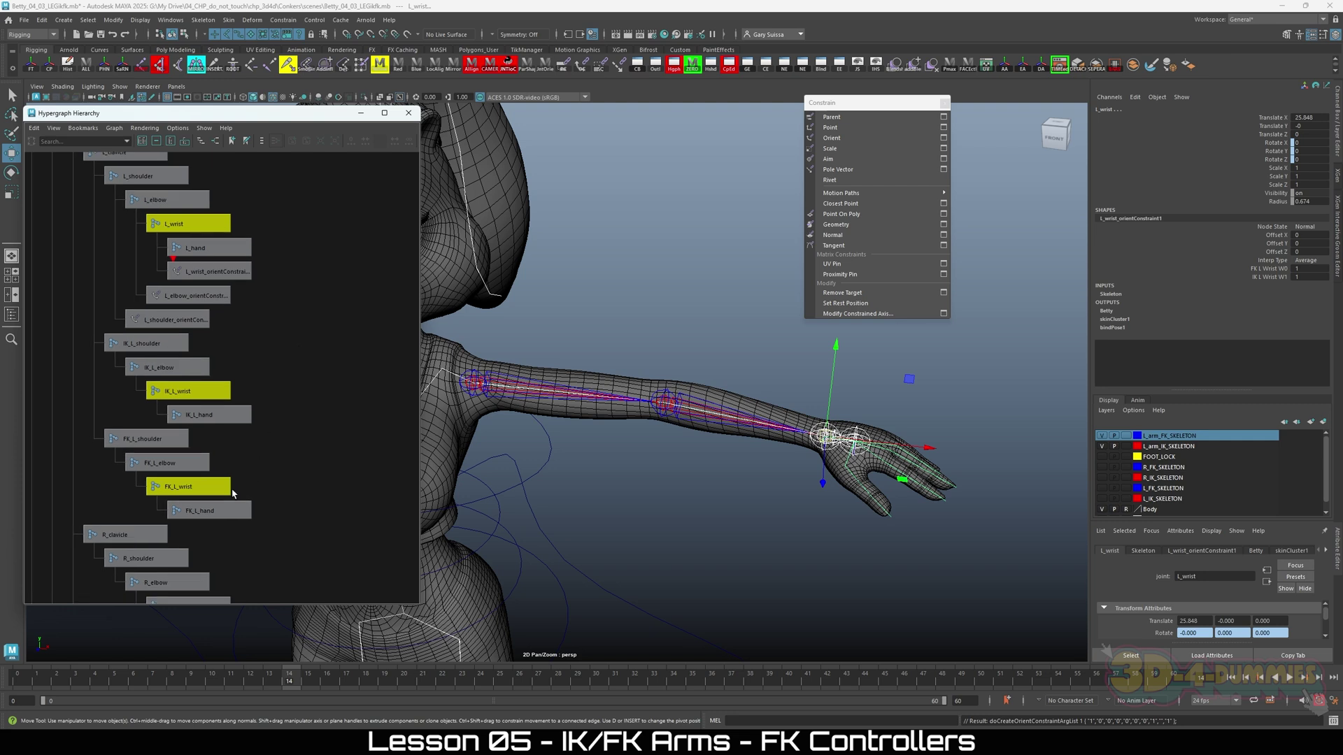
Repeat the orient constraint on L_hand with FK_L_hand and IK_L_hand as its targets.
click(213, 510)
shift+click(204, 412)
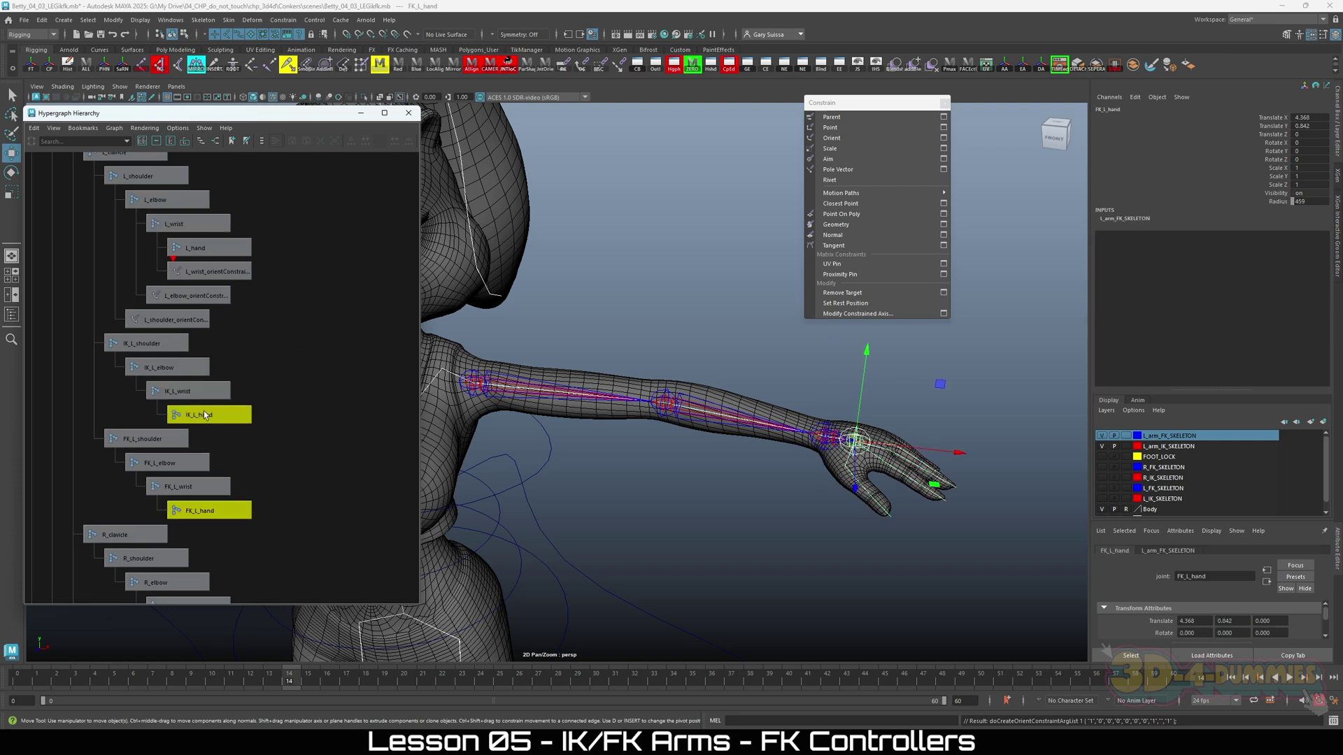
shift+click(193, 246)
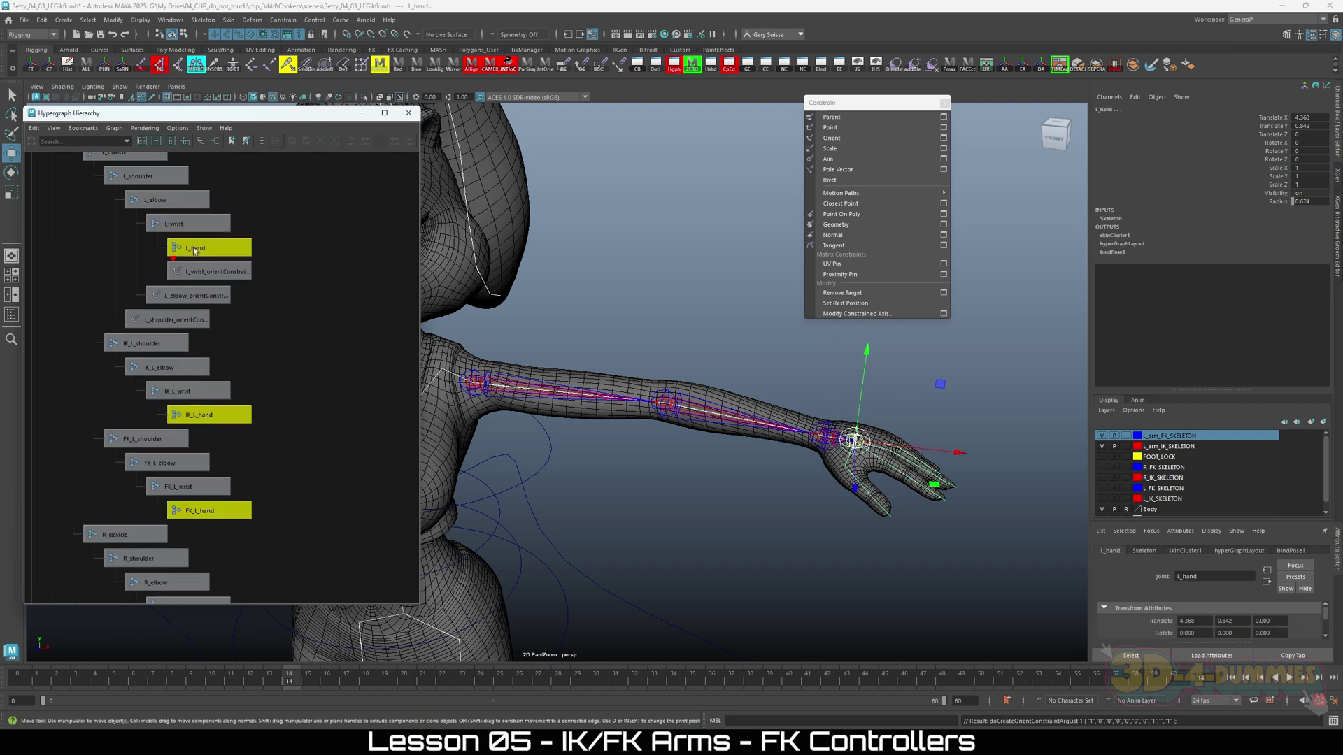
key(g)
Expand the whole collapsed hierarchy under L_hand in the Hypergraph.
alt+middle_drag(263, 373, 288, 404)
alt+right_drag(287, 405, 317, 397)
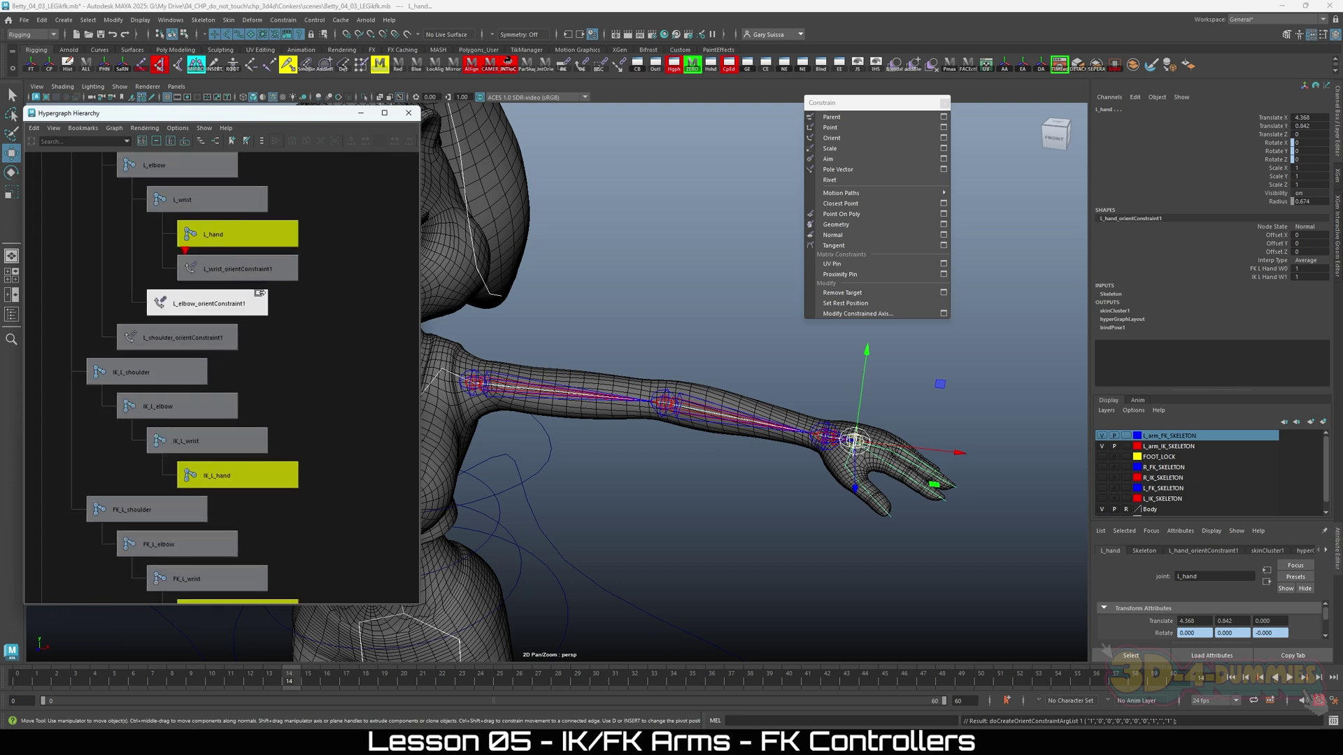
right_click(218, 240)
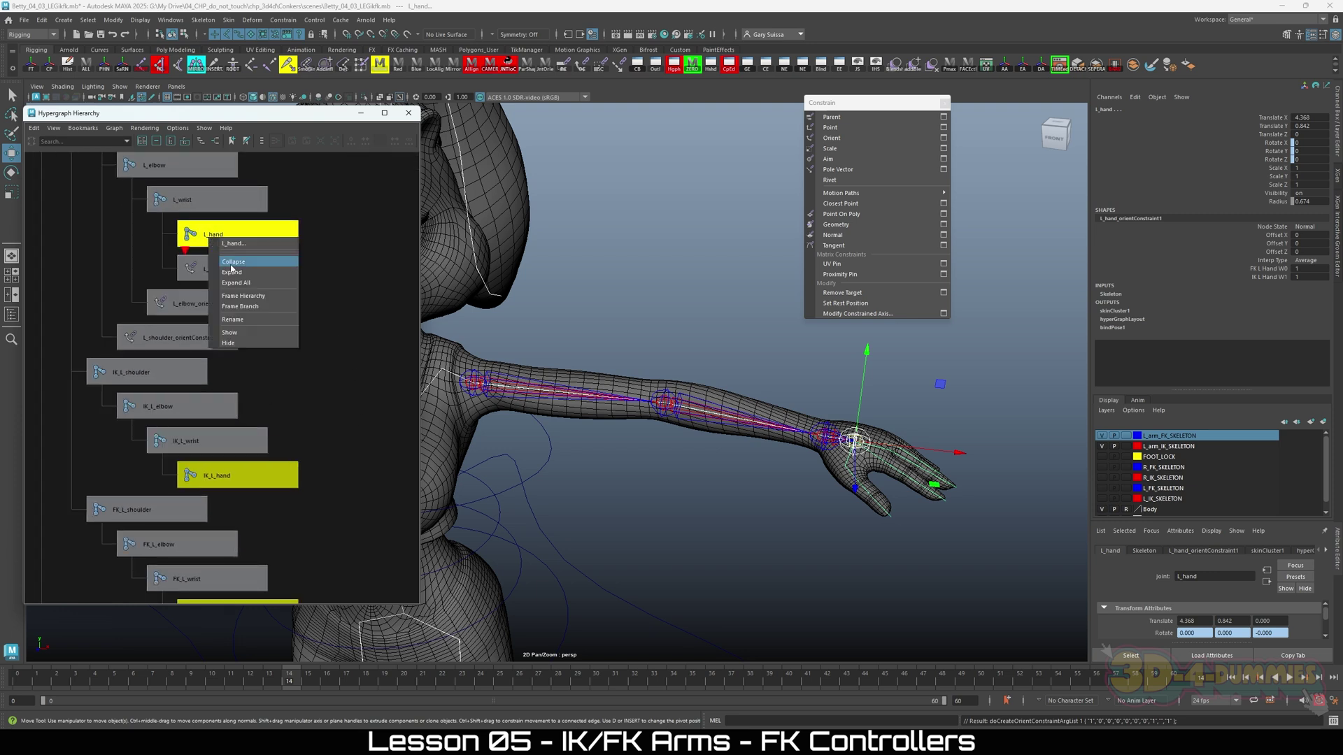
click(239, 284)
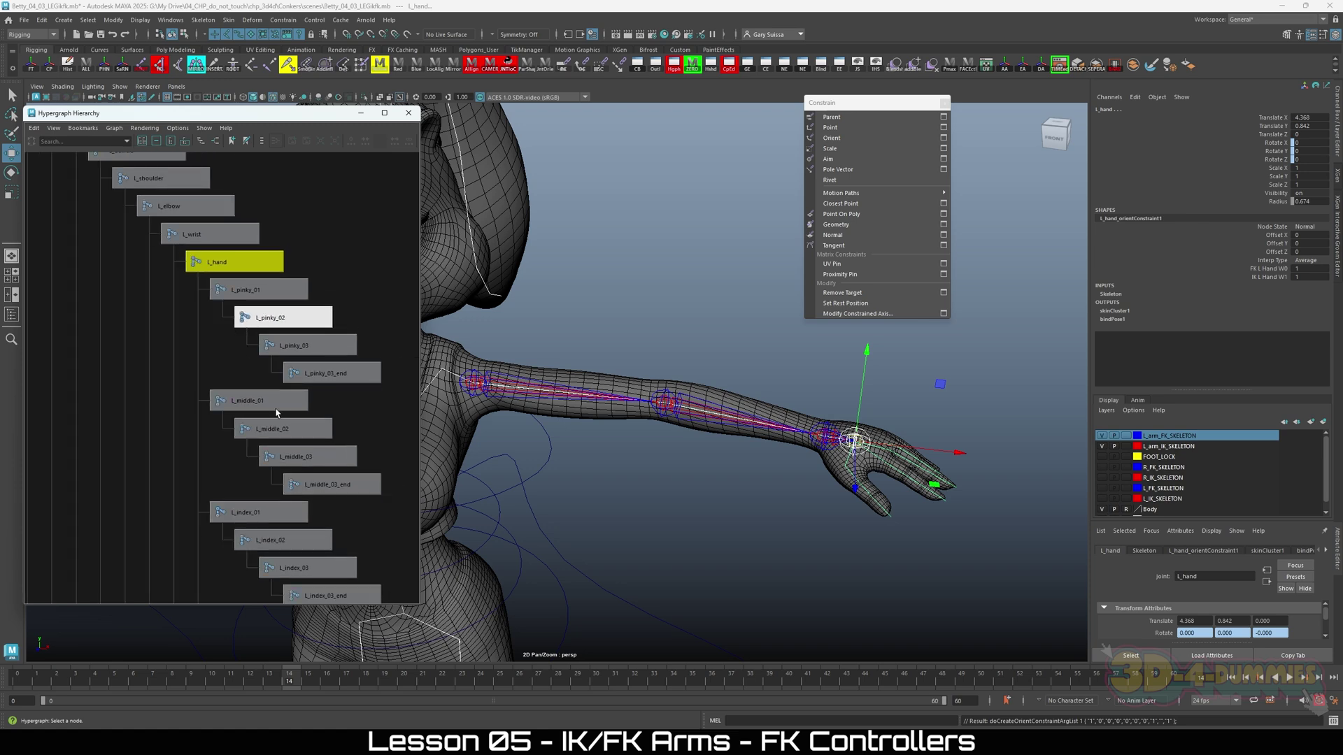
Select the orient constraint nodes of L_shoulder, L_elbow, L_wrist and L_hand in the Hypergraph.
alt+middle_drag(214, 511, 213, 354)
alt+right_drag(213, 354, 311, 426)
alt+middle_drag(312, 426, 457, 457)
drag(201, 484, 201, 486)
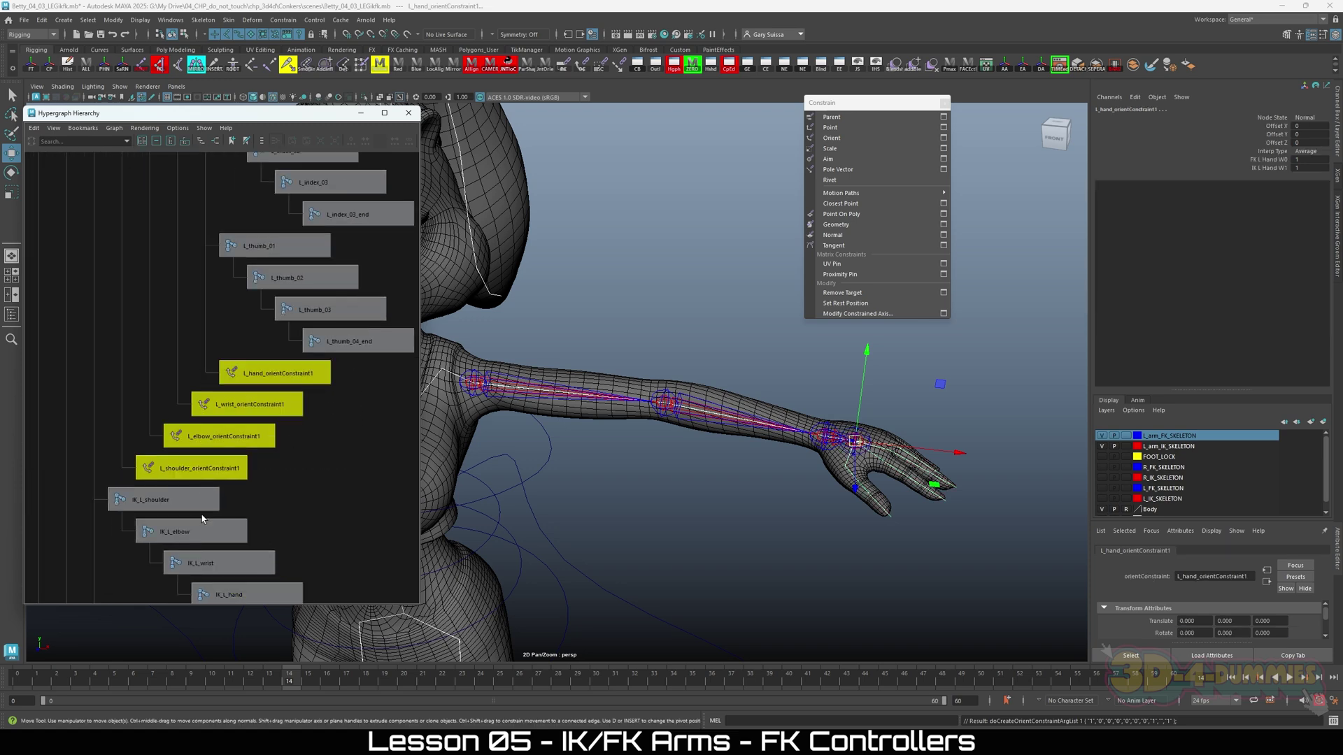
Select the leg switch control L_ikfk_switch_ctl behind the left ankle and examine its IKFK Switch attribute.
alt+right_drag(732, 535, 691, 487)
alt+middle_drag(691, 488, 593, 456)
alt+drag(594, 456, 651, 488)
alt+right_drag(651, 487, 542, 536)
alt+middle_drag(542, 535, 711, 355)
alt+drag(711, 355, 644, 442)
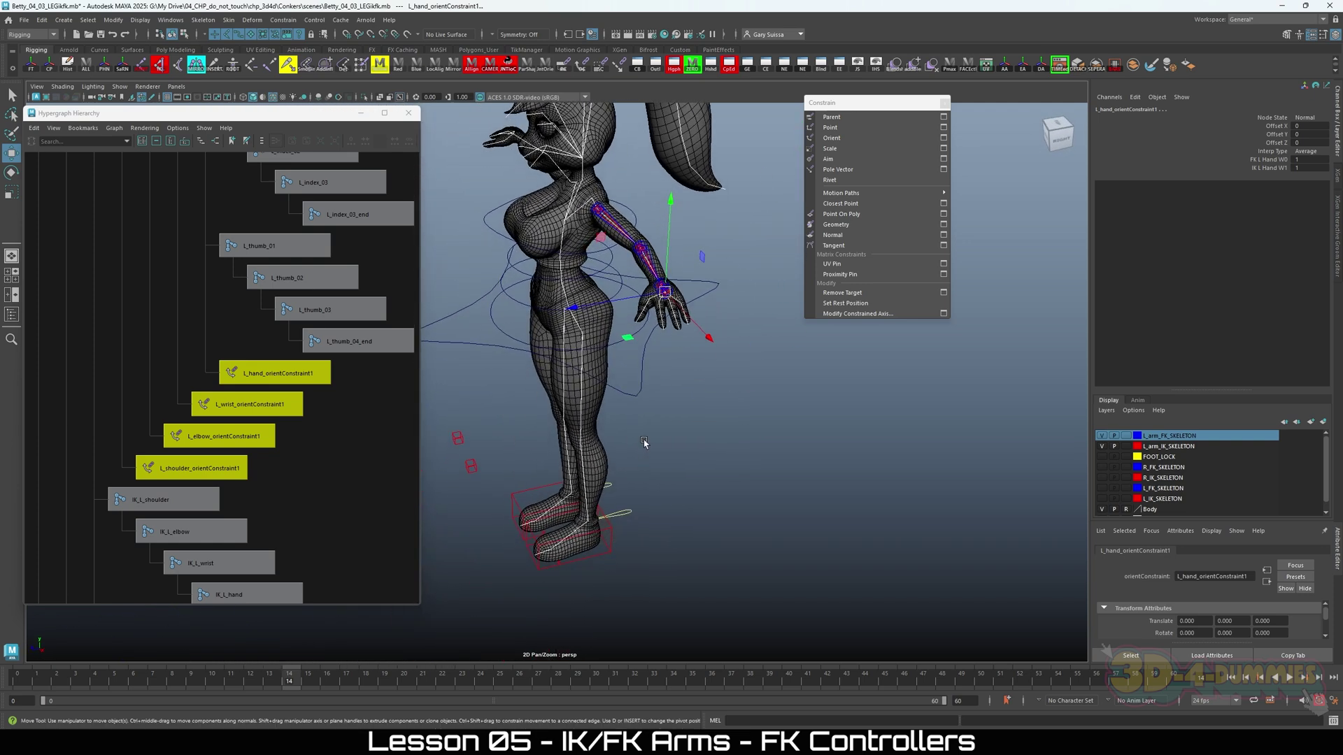
click(618, 524)
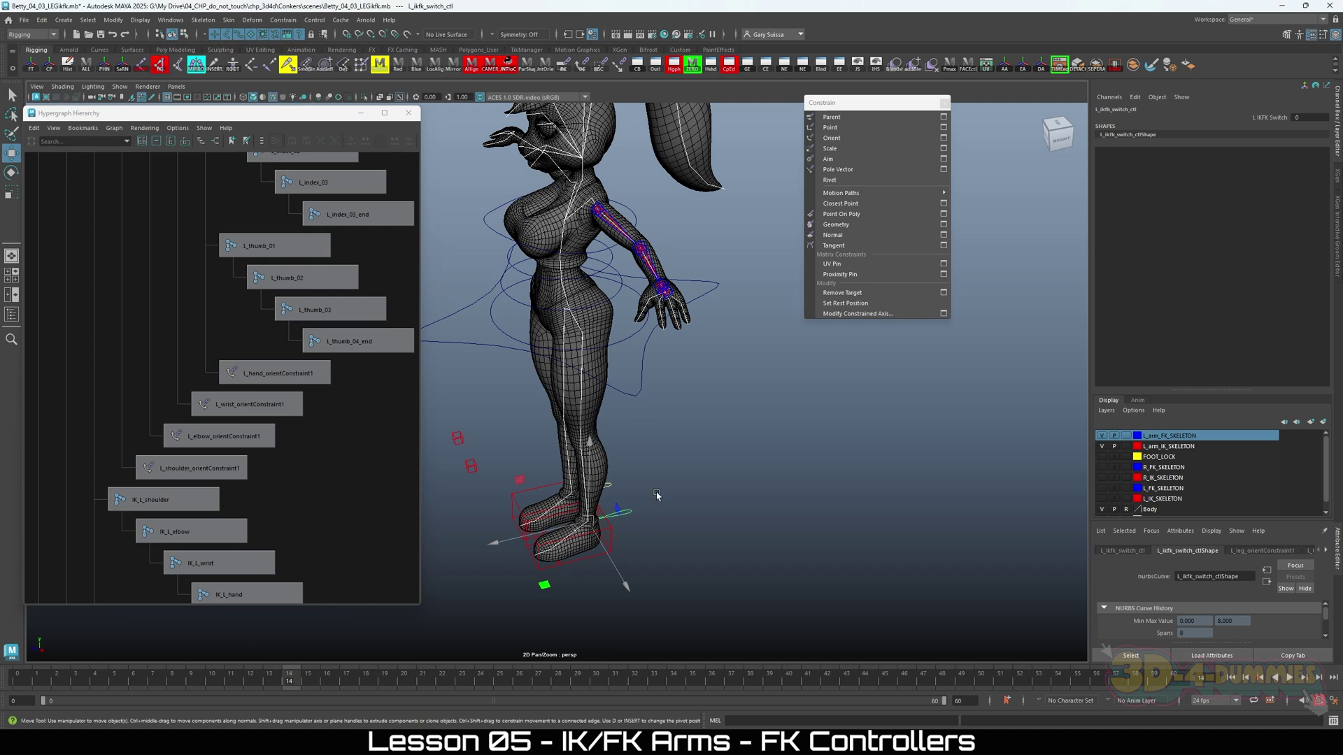
alt+drag(691, 492, 724, 480)
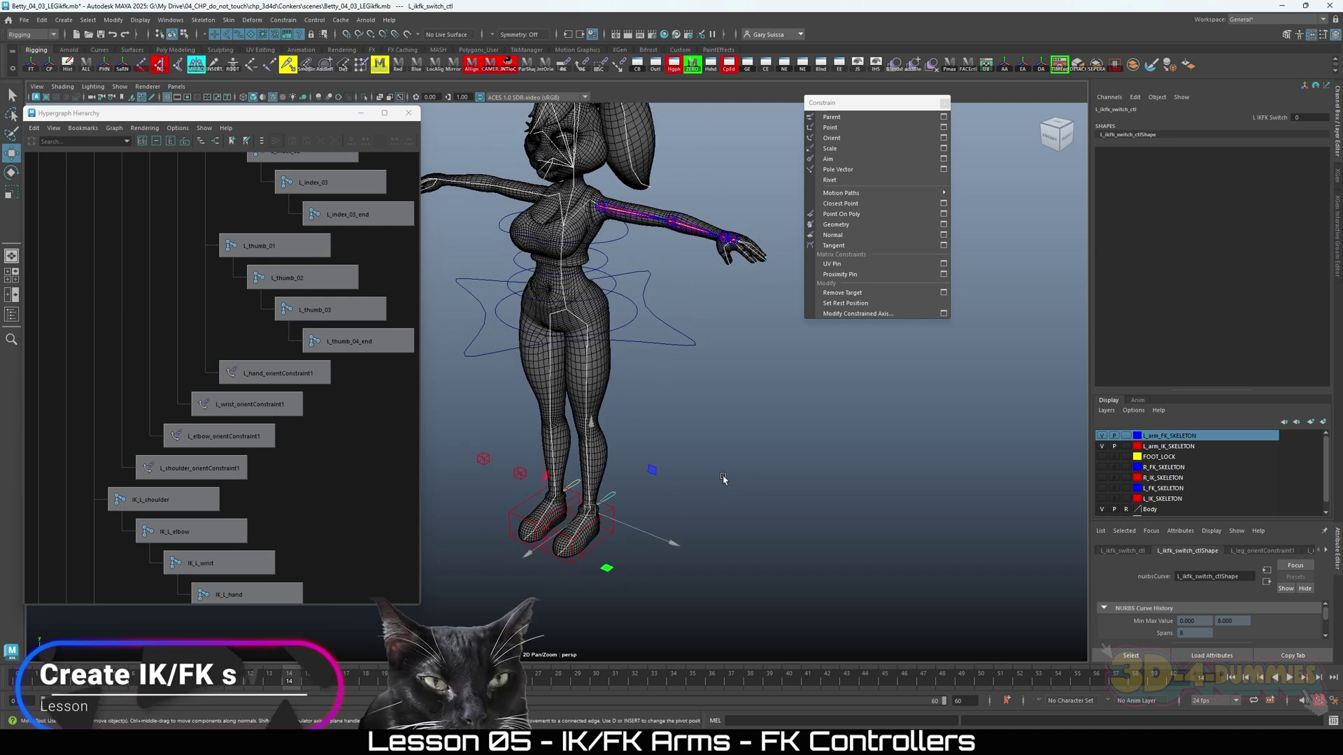
alt+middle_drag(723, 480, 725, 498)
alt+drag(725, 496, 714, 495)
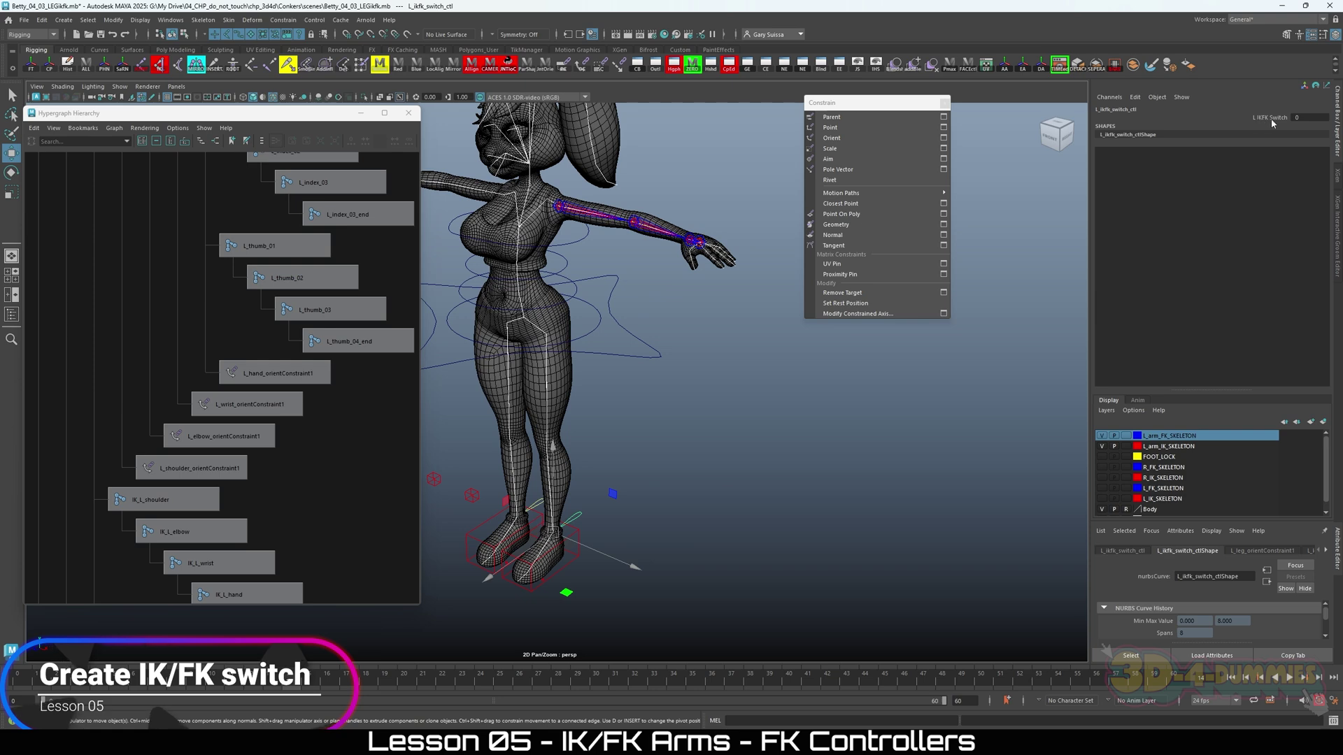
alt+drag(707, 510, 675, 514)
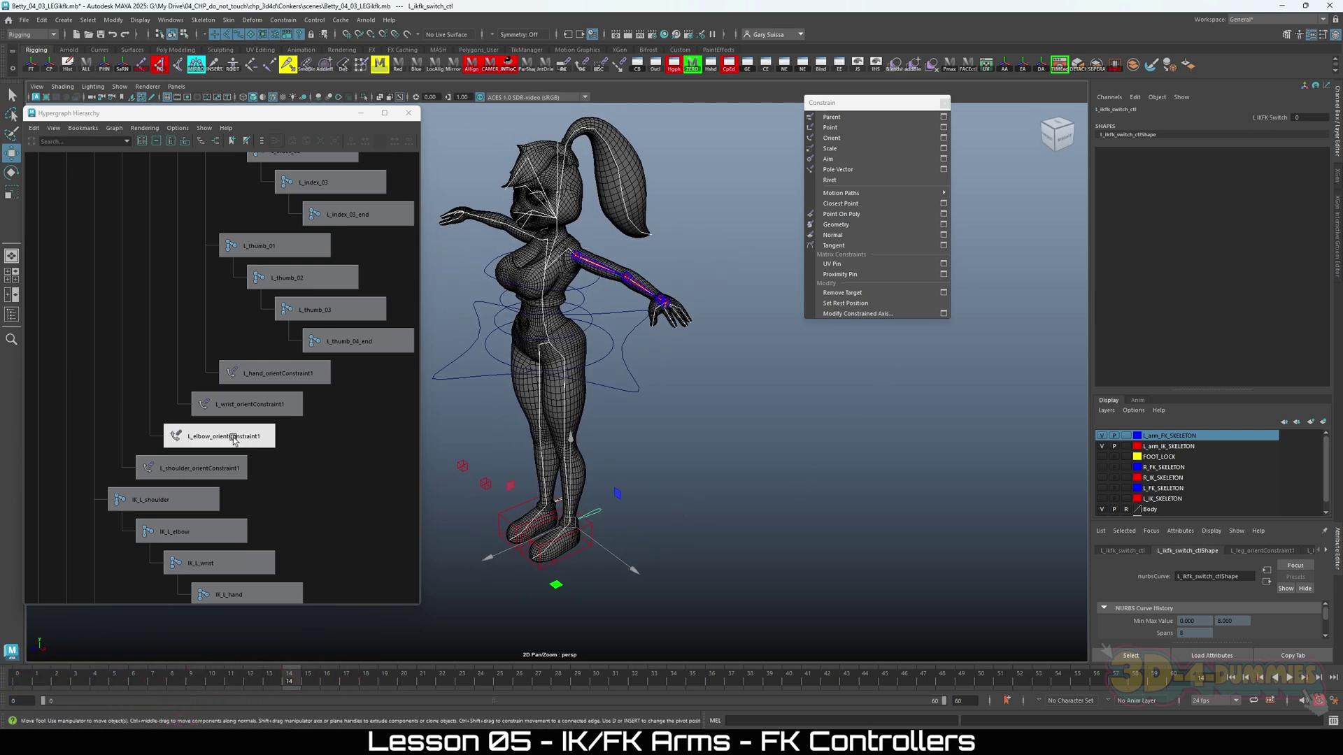
Duplicate L_ikfk_switch_ctl_grp and raise the copy to the upper body, at about 141 in Translate Y.
key(f)
scroll(254, 448, down, 3)
click(172, 319)
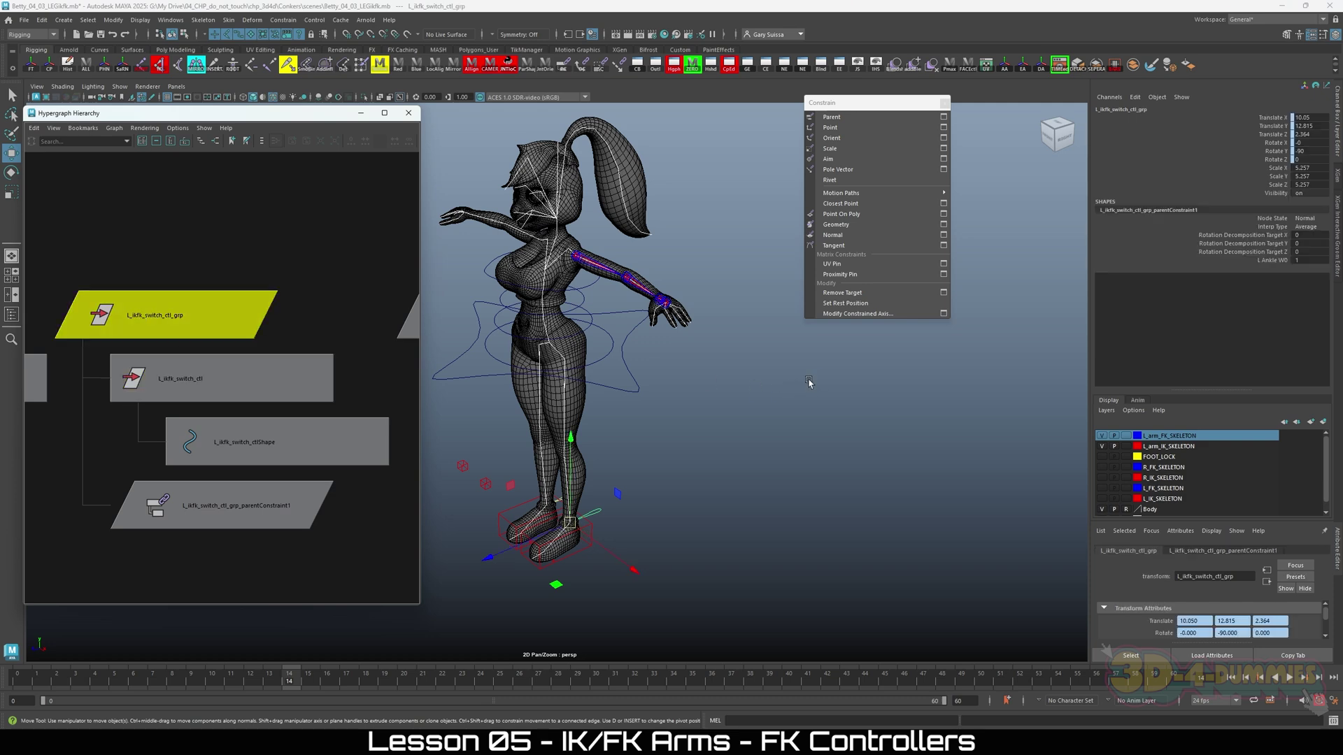
alt+right_drag(809, 383, 606, 377)
alt+middle_drag(605, 377, 624, 335)
alt+right_drag(623, 336, 651, 336)
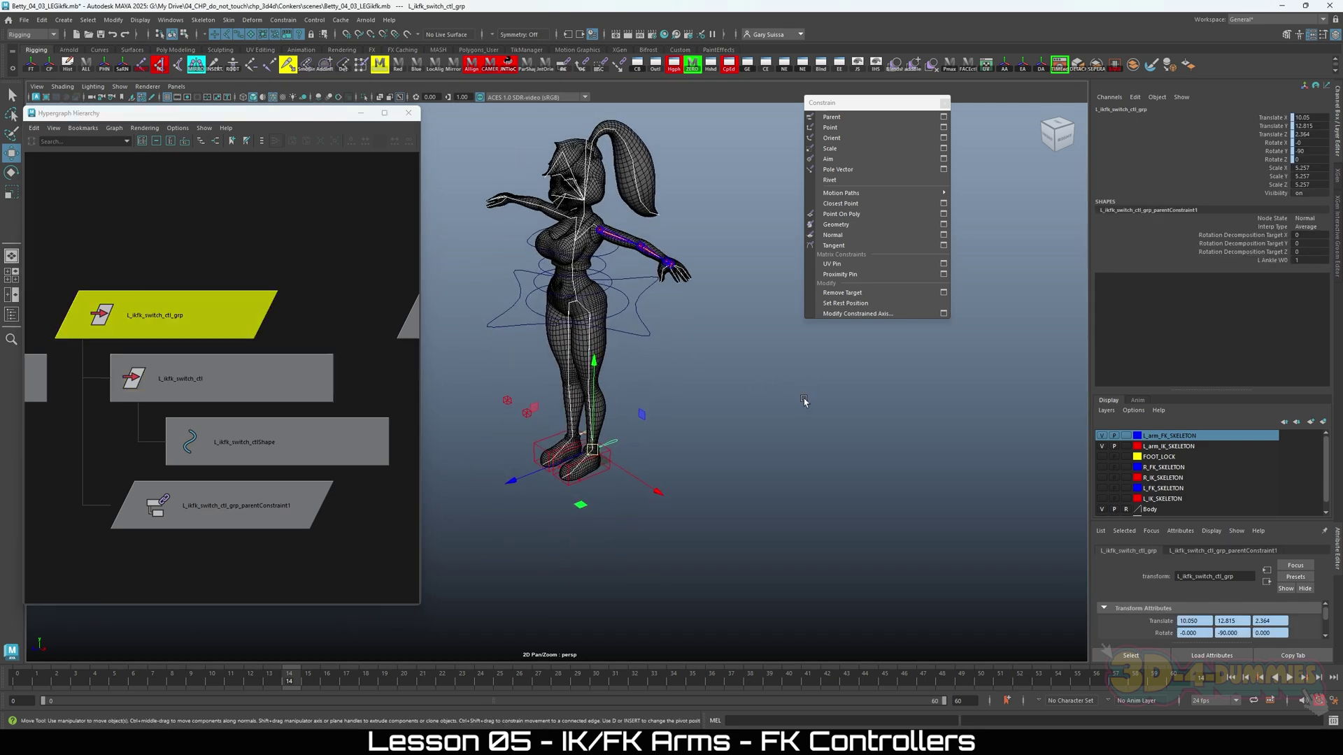
alt+right_drag(805, 400, 637, 461)
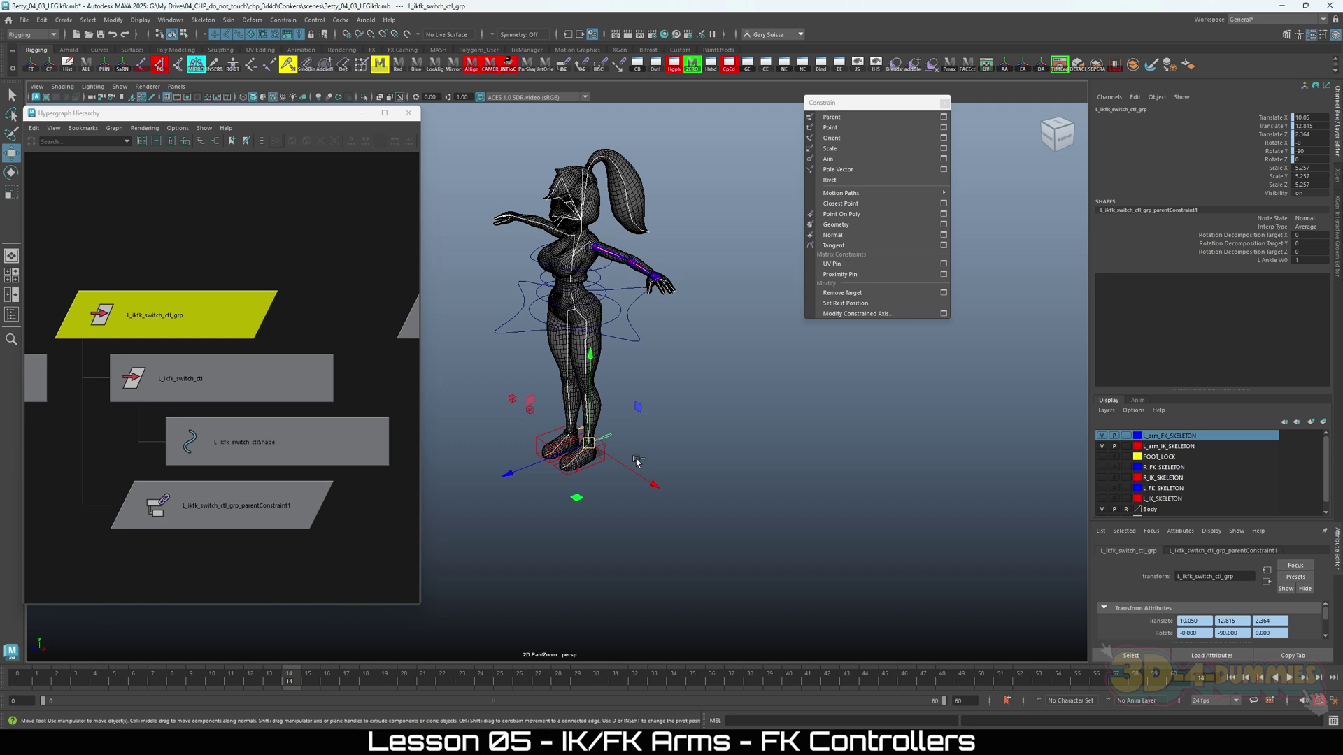
key(ctrl+d)
drag(595, 360, 570, 175)
scroll(156, 456, down, 3)
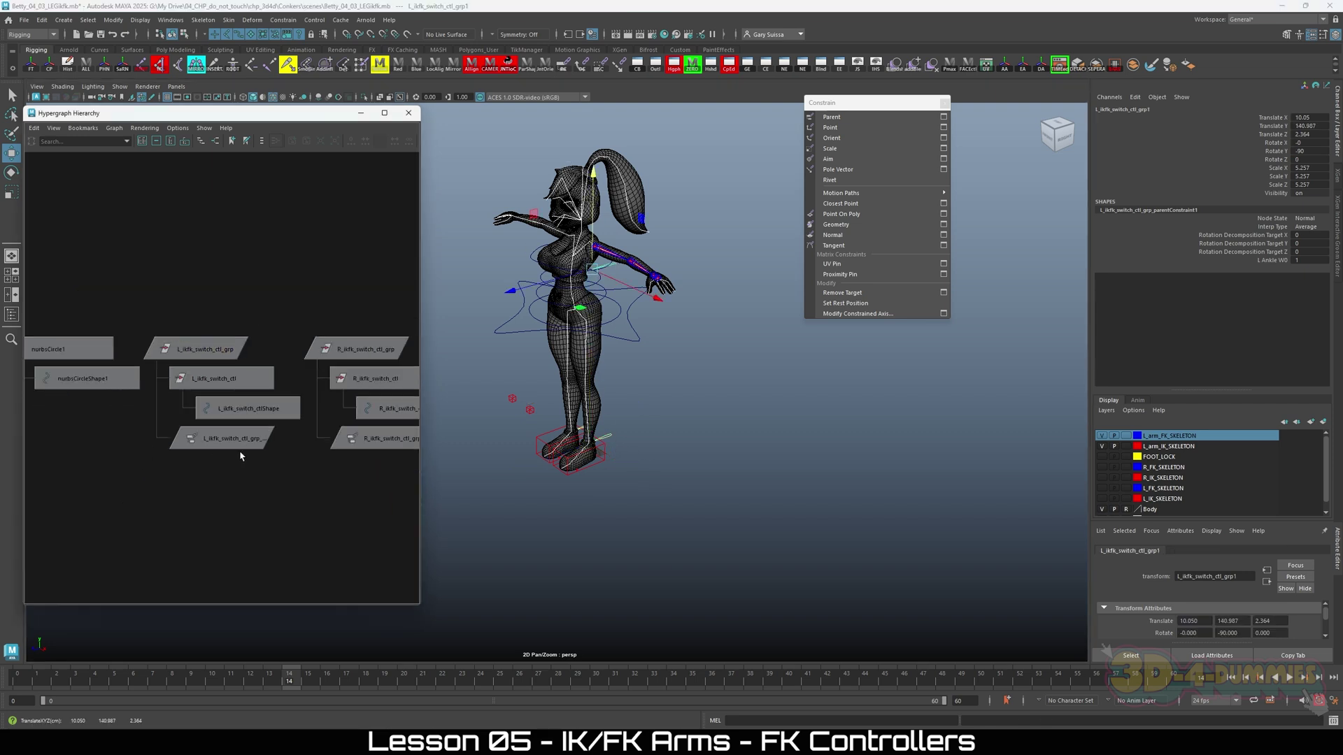
key(f)
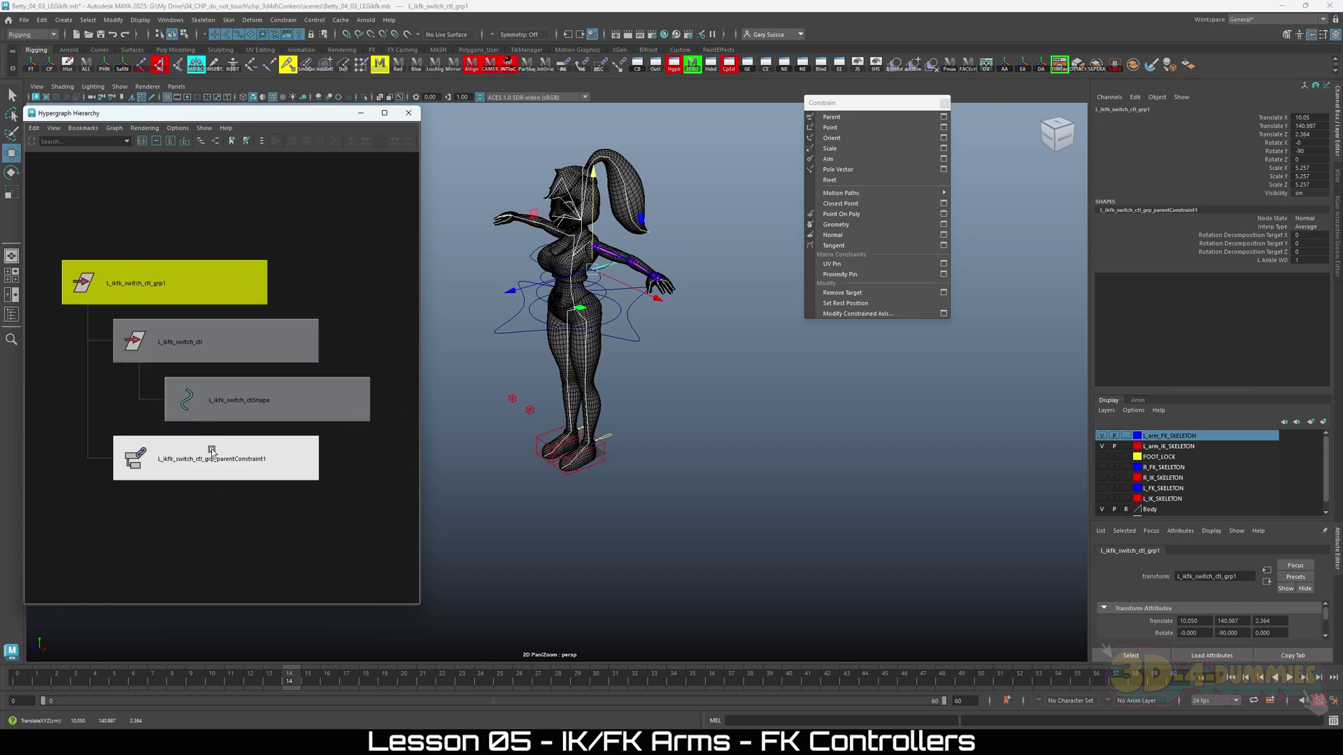
In the side view, move the duplicated switch group to shoulder height, about 155.3 in Translate Y and -1.5 in Translate Z.
key(space)
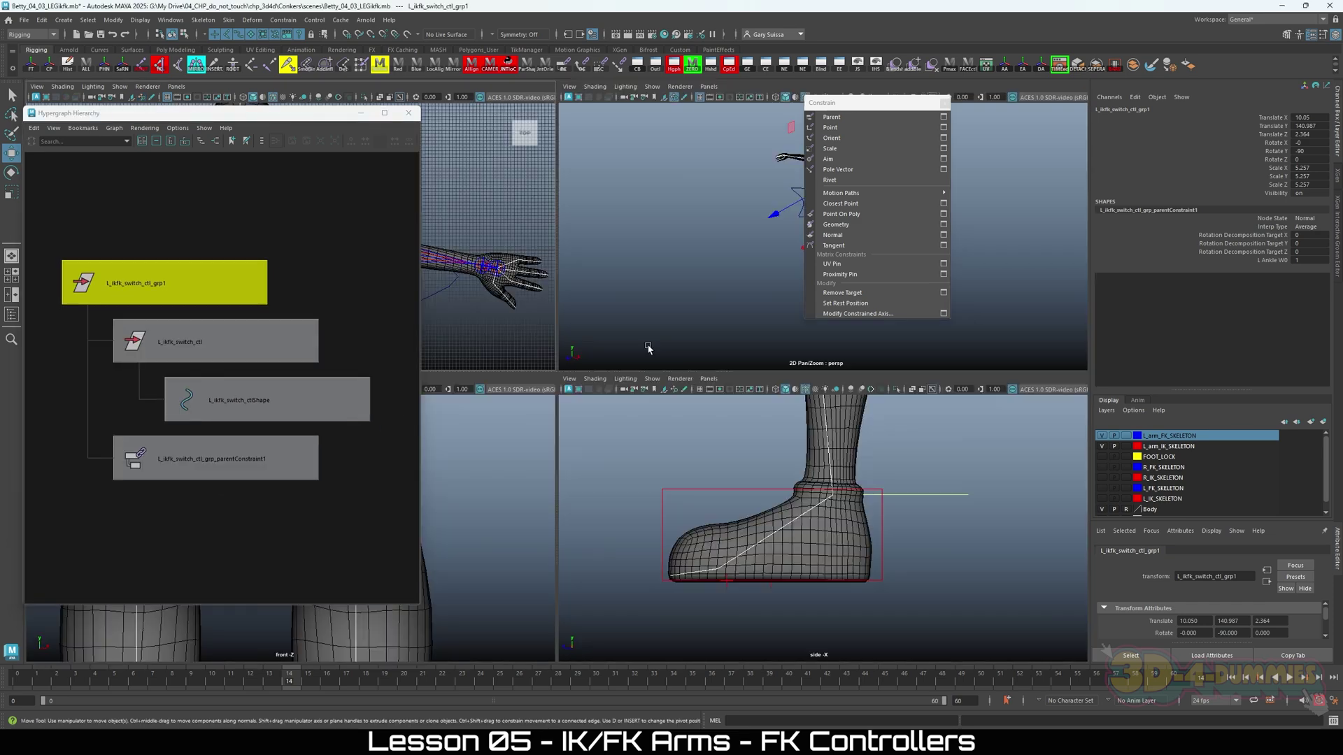
scroll(819, 526, down, 10)
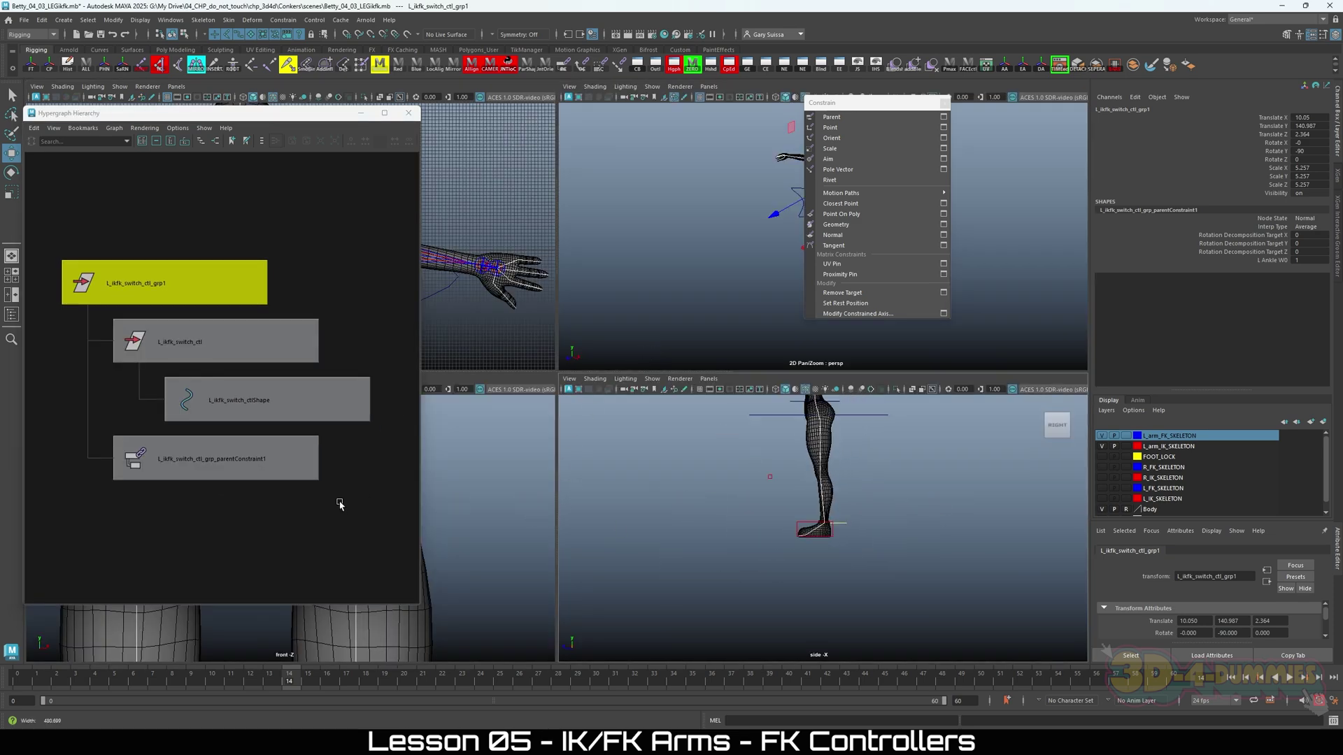
alt+middle_drag(777, 582, 762, 598)
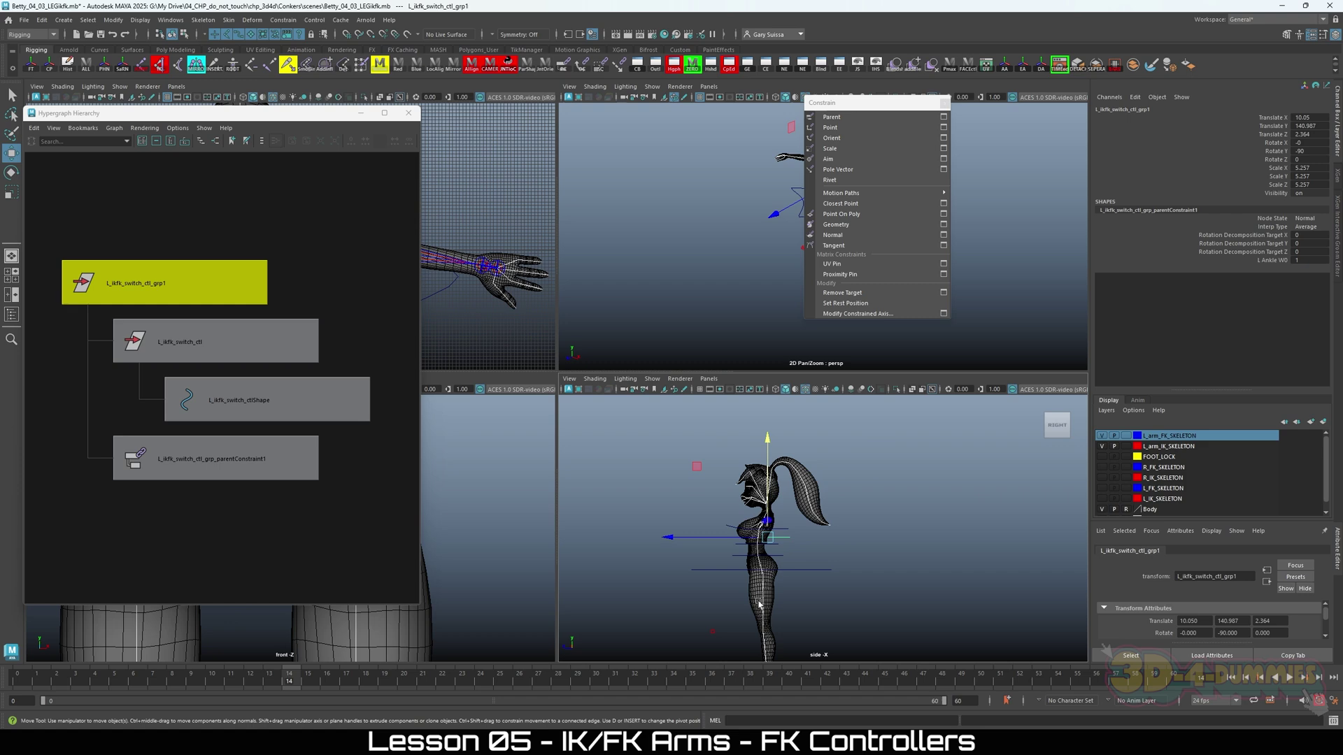
drag(770, 539, 774, 522)
scroll(504, 538, up, 3)
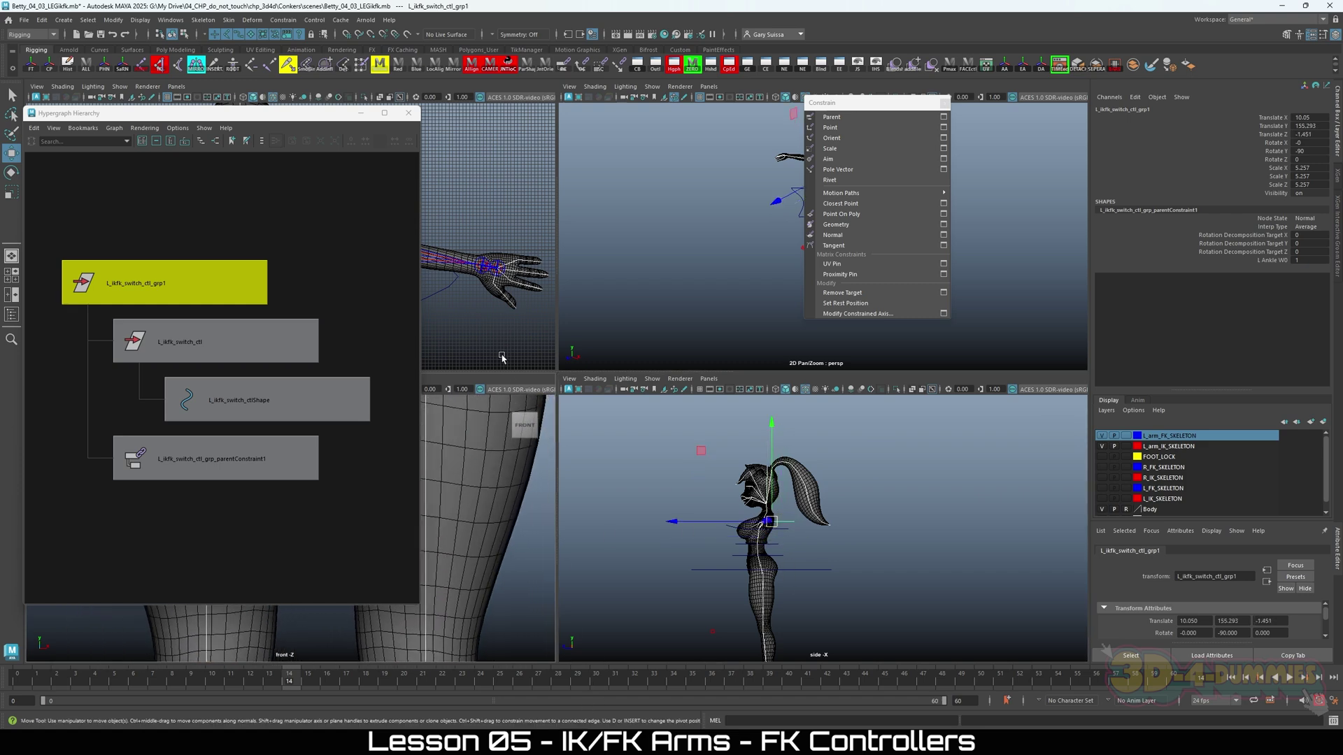
In the front and top views, move the duplicated switch group near the left wrist, at about X 70.3, Y 157.8, Z 0.2.
drag(319, 113, 896, 169)
scroll(412, 652, down, 4)
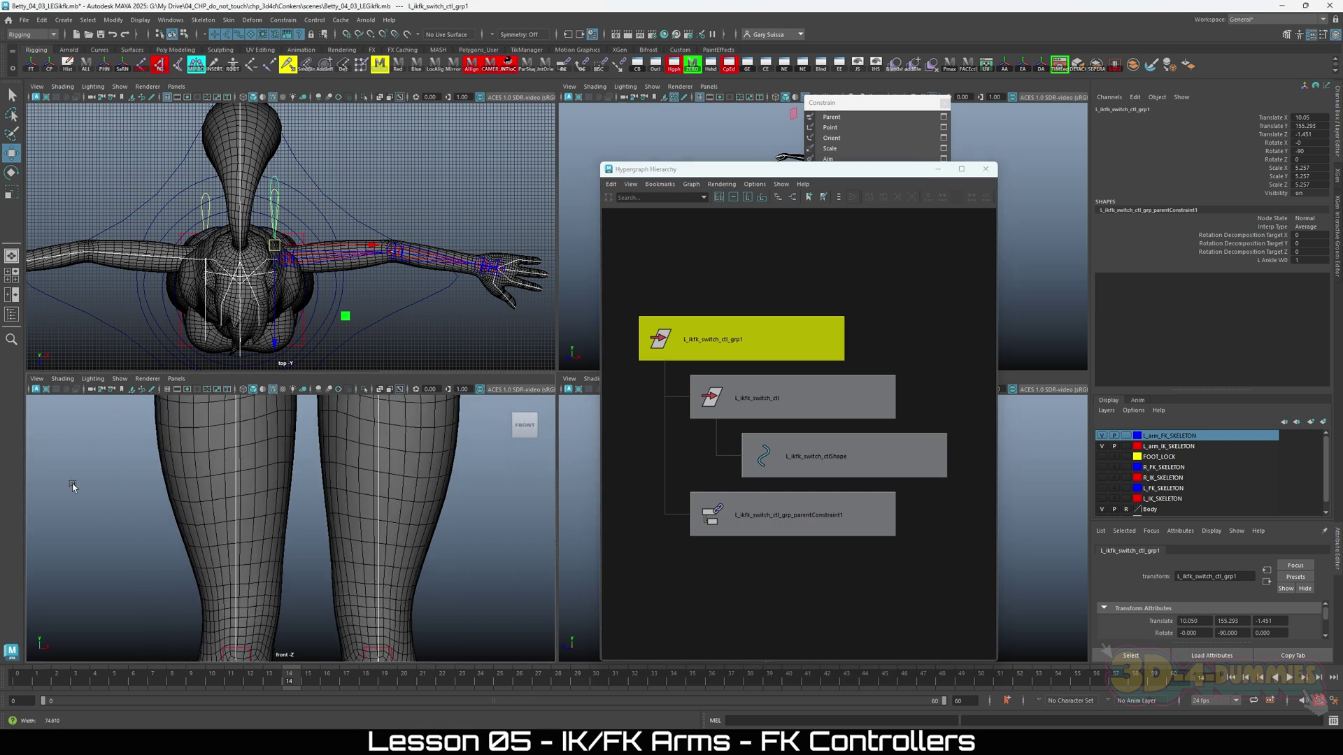
alt+middle_drag(418, 511, 198, 570)
scroll(200, 570, up, 1)
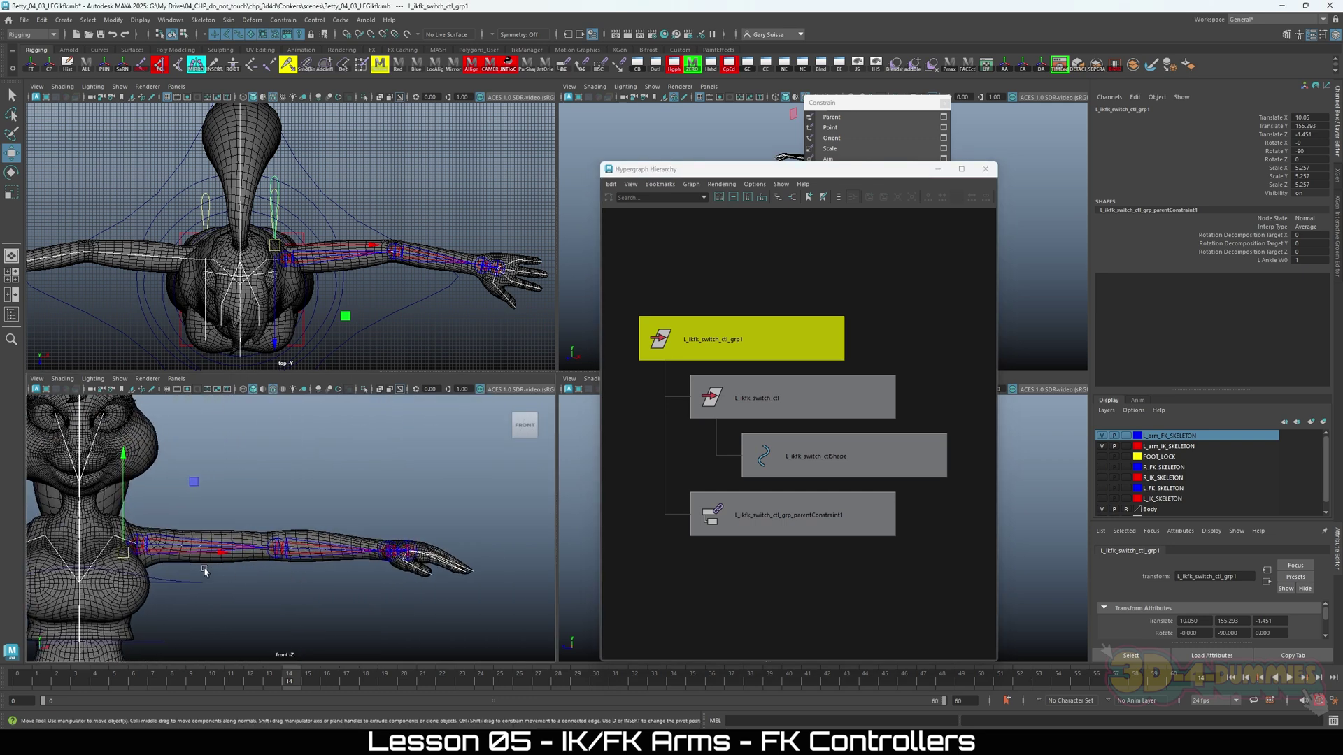
drag(130, 553, 390, 543)
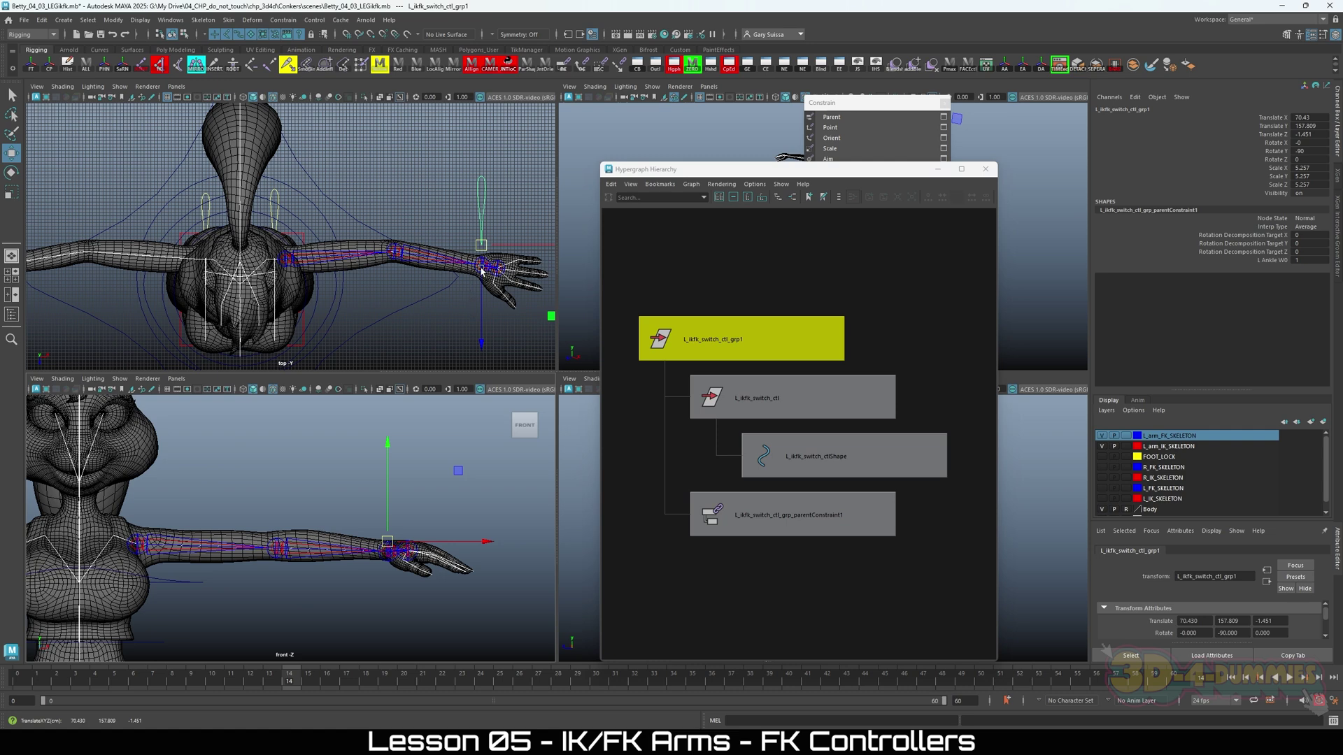
drag(482, 247, 485, 254)
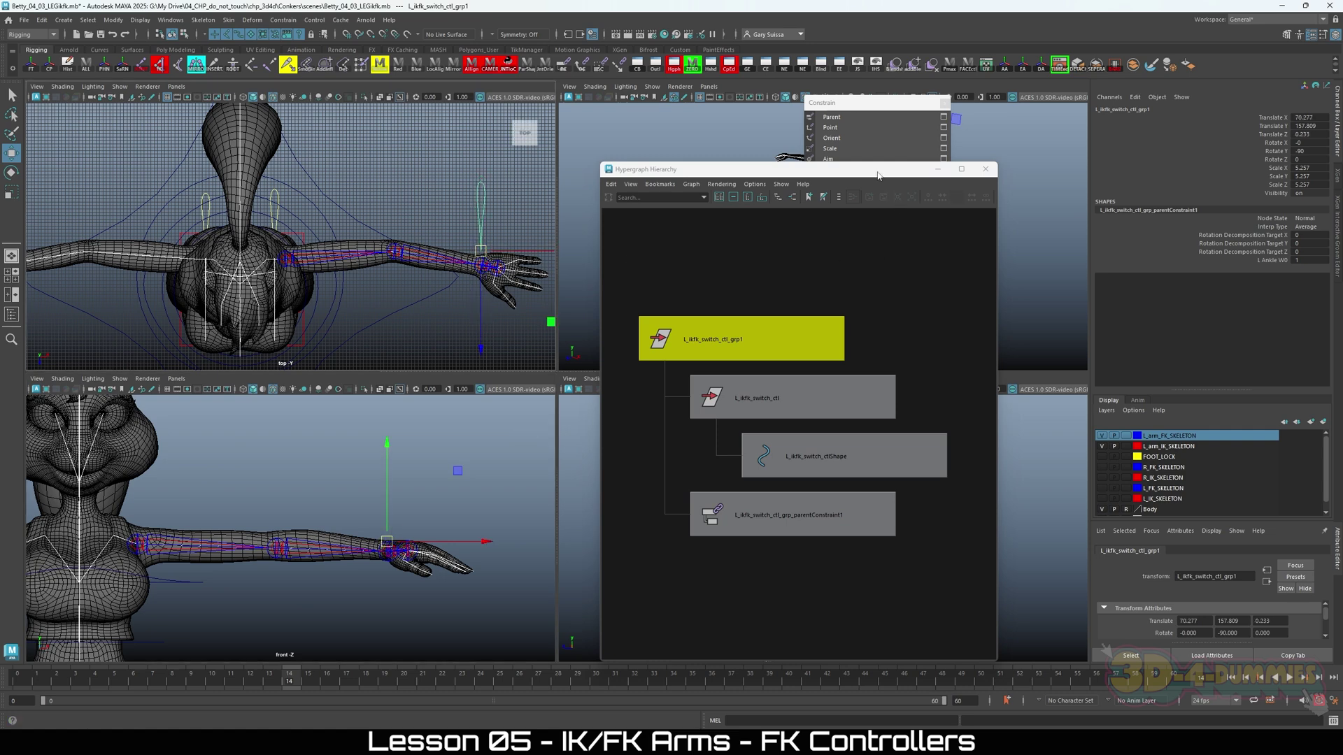
Arrange the Hypergraph and the floating Constrain menu side by side and restore the single perspective view.
drag(879, 175, 384, 127)
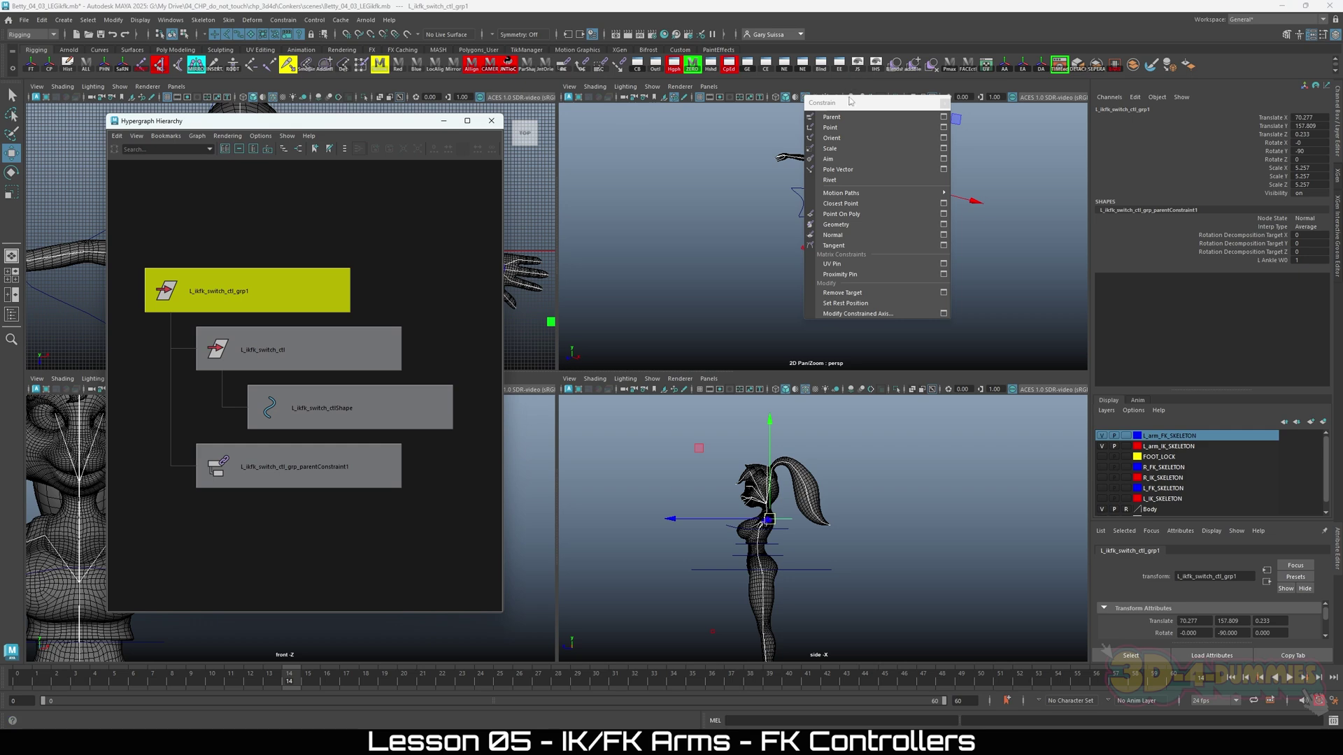
drag(849, 101, 567, 120)
alt+drag(837, 289, 811, 279)
alt+right_drag(812, 278, 861, 291)
alt+middle_drag(862, 289, 840, 310)
key(space)
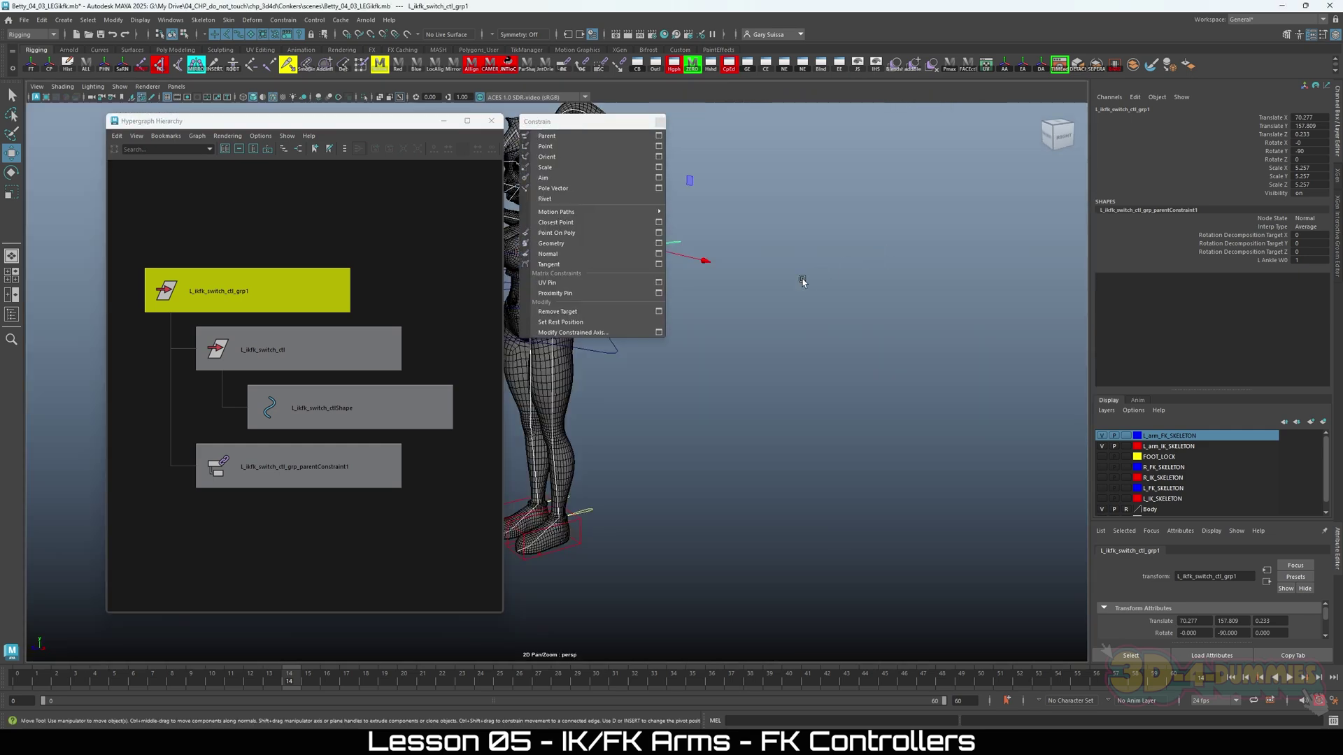
Lower the duplicated switch group above the left wrist to about 156.3 in Translate Y.
alt+right_drag(888, 249, 921, 436)
alt+drag(921, 436, 901, 257)
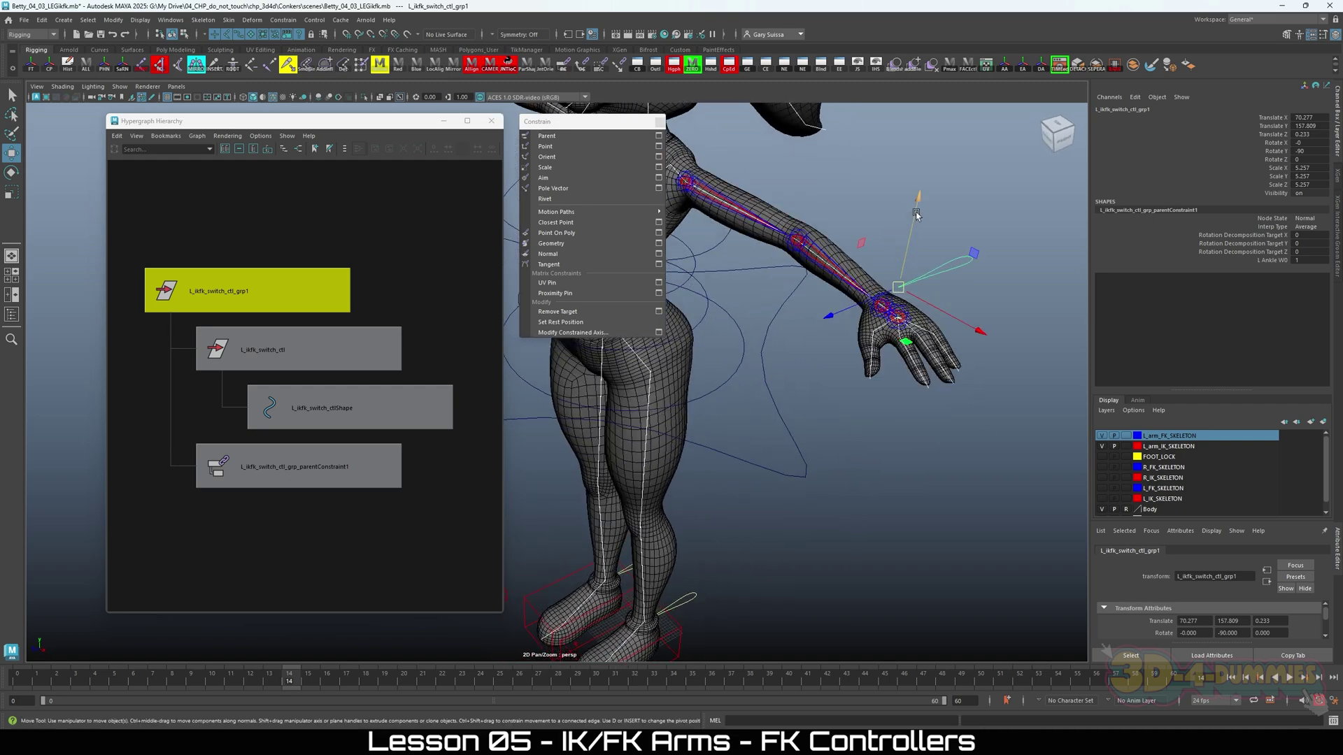
drag(917, 210, 916, 217)
alt+right_drag(913, 231, 776, 358)
alt+middle_drag(776, 358, 799, 338)
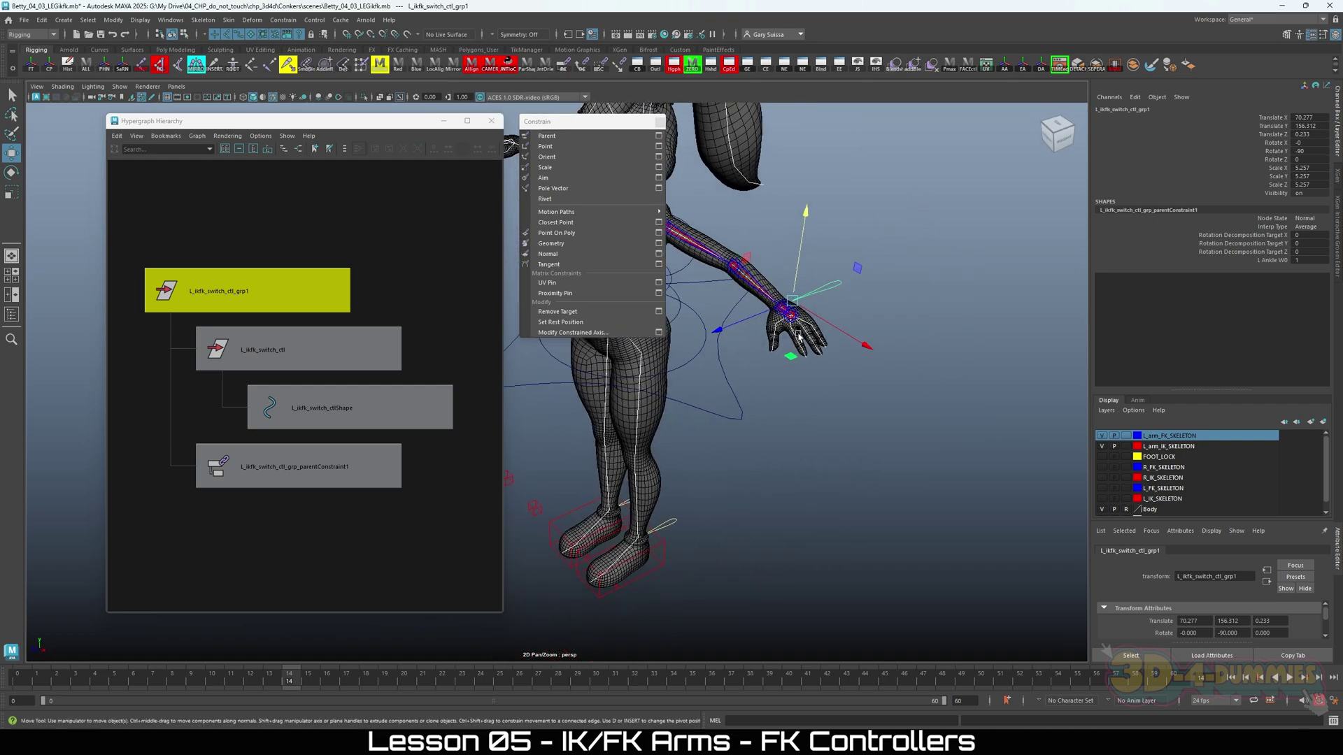
Hide the character's polygon mesh in the viewport and snap the duplicated switch group onto the left wrist joint.
alt+right_drag(799, 337, 942, 392)
alt+middle_drag(942, 392, 791, 534)
alt+right_drag(791, 533, 905, 463)
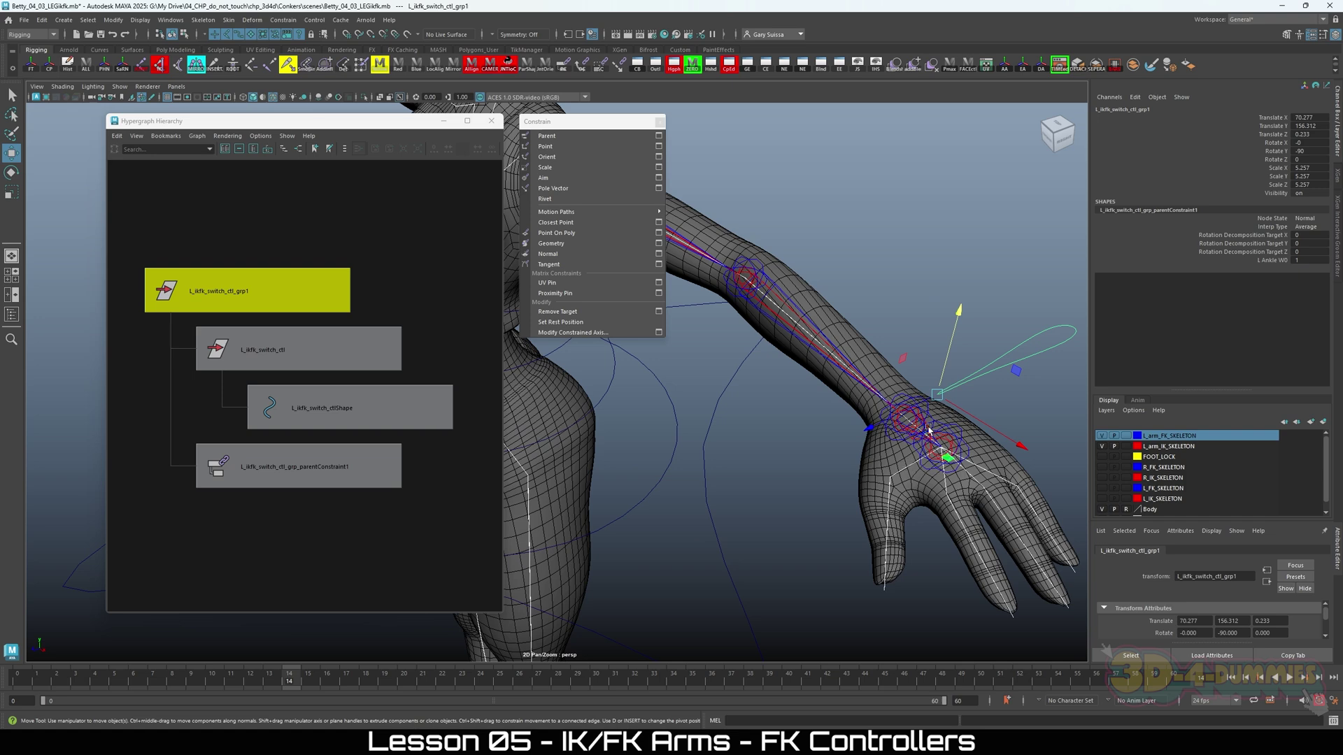
alt+drag(928, 429, 838, 441)
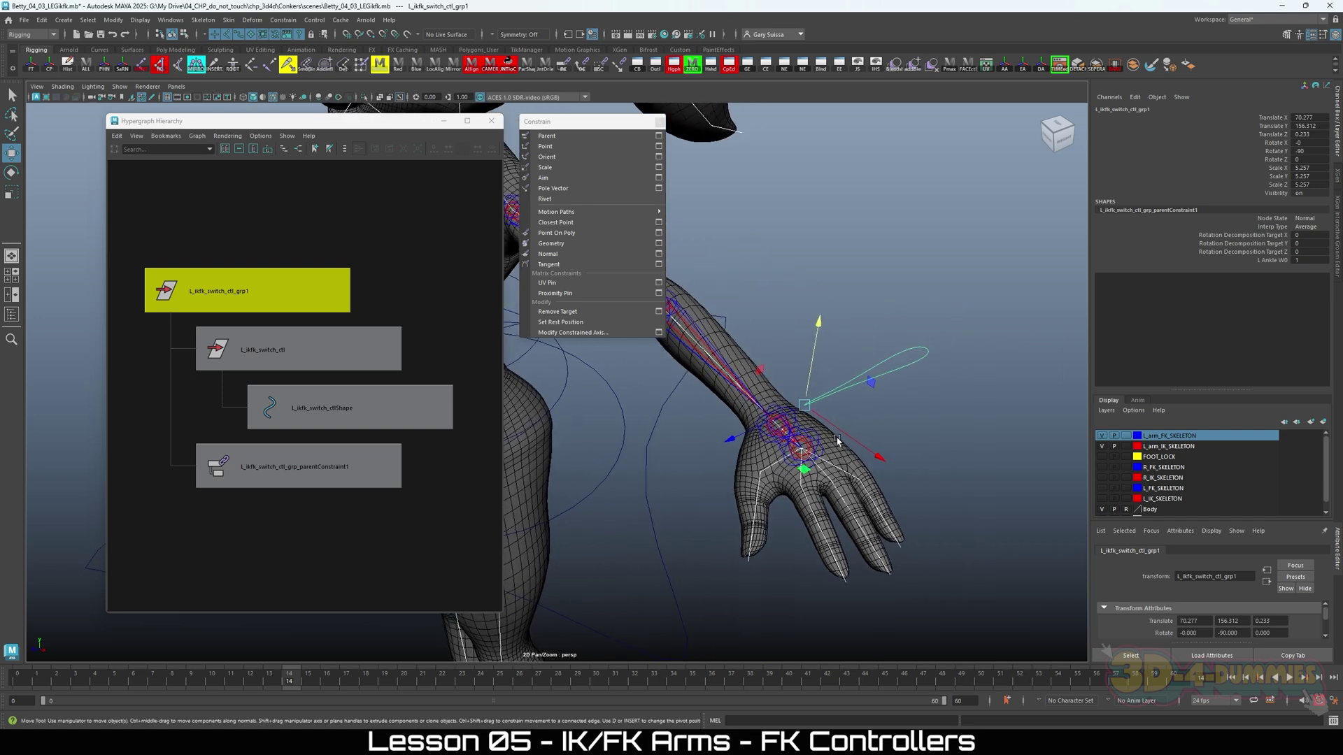
key(alt+1)
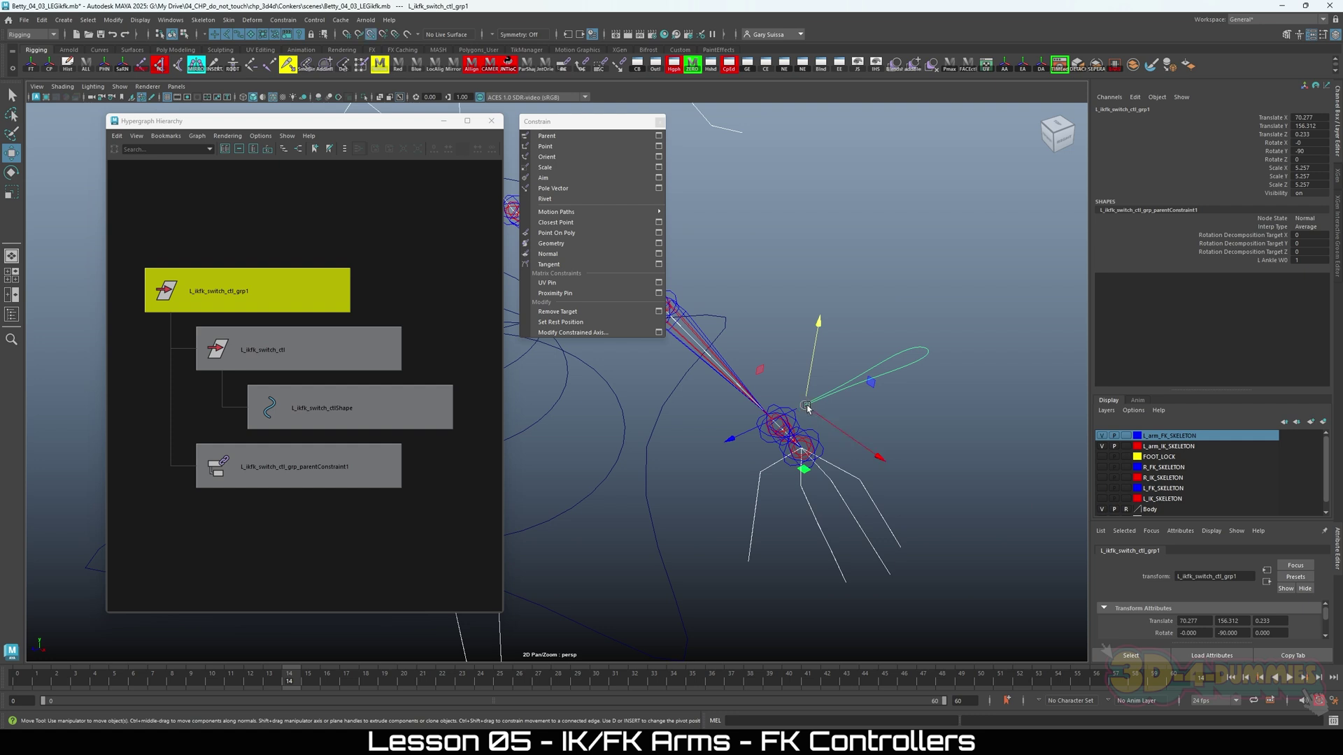
drag(806, 406, 750, 438)
alt+right_drag(932, 473, 674, 506)
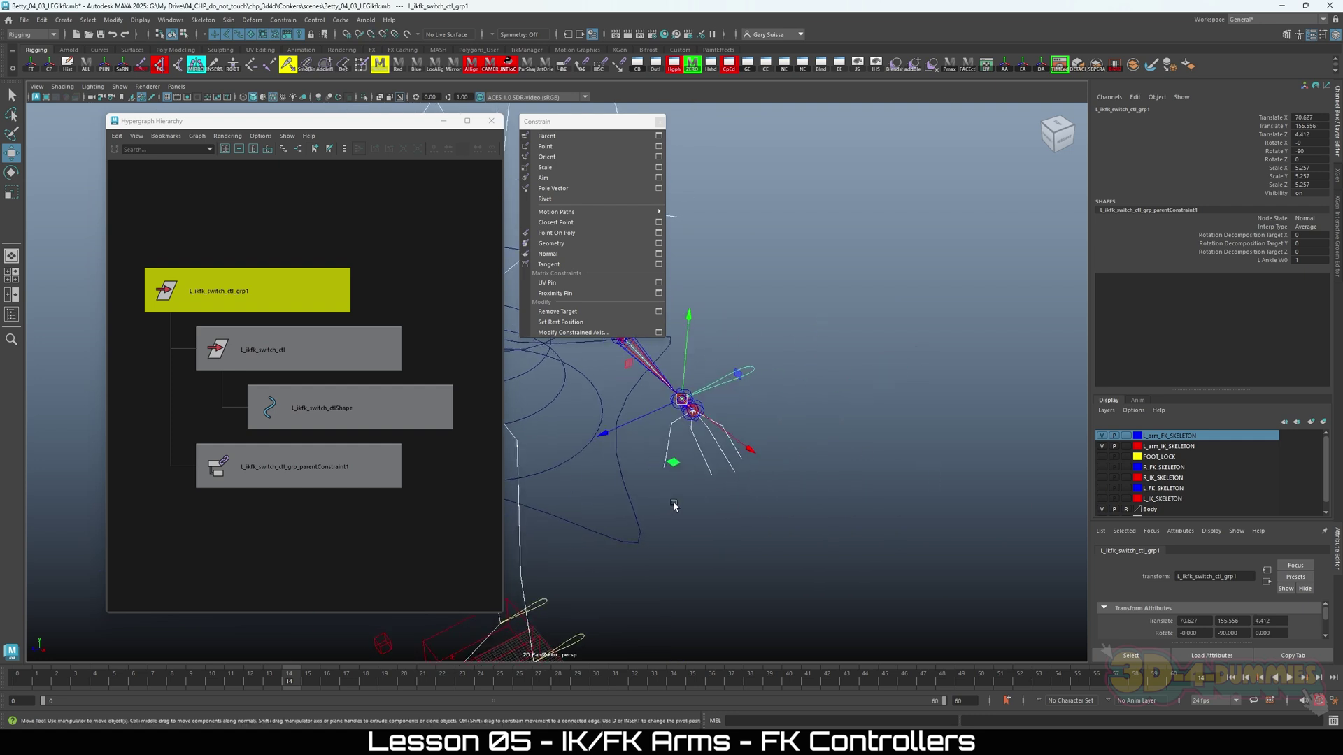
Rename the switch control inside the duplicated group as L_arm_ikfk_switch_ctl.
alt+drag(674, 506, 857, 521)
click(796, 454)
drag(743, 396, 689, 443)
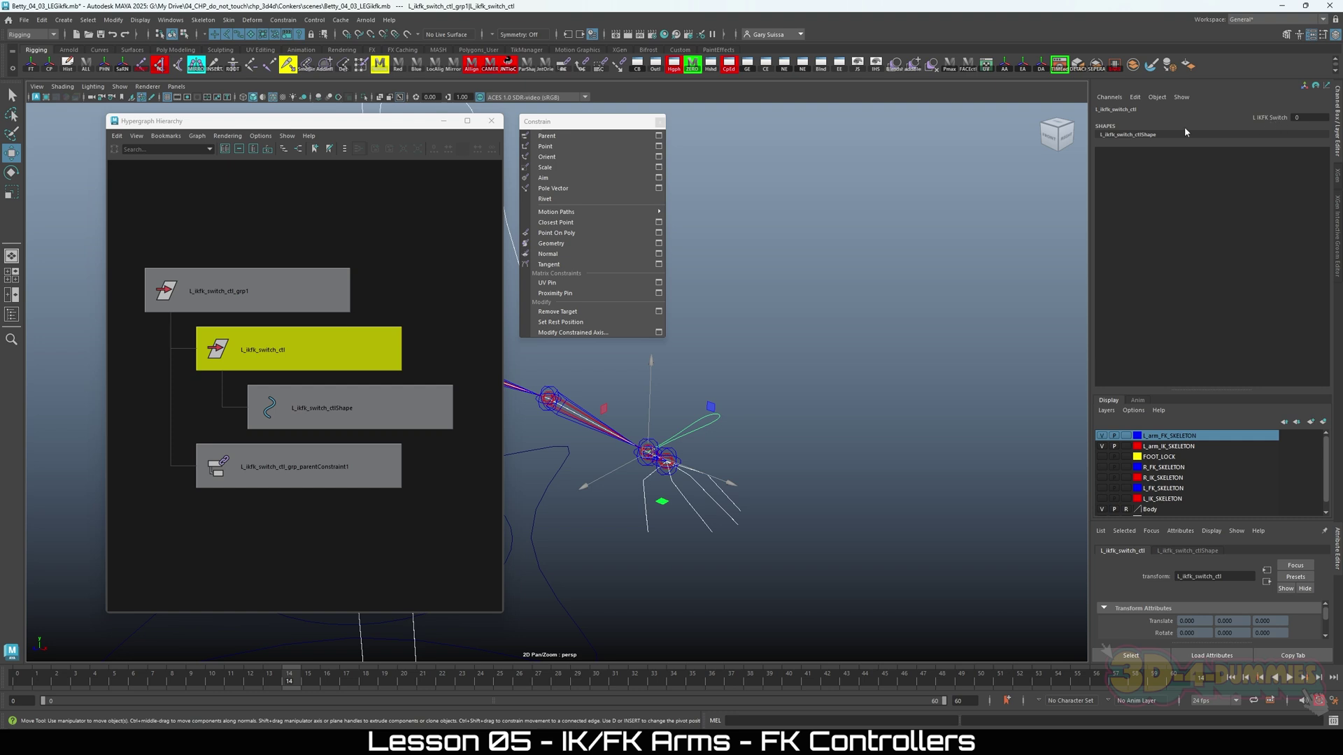
click(1105, 110)
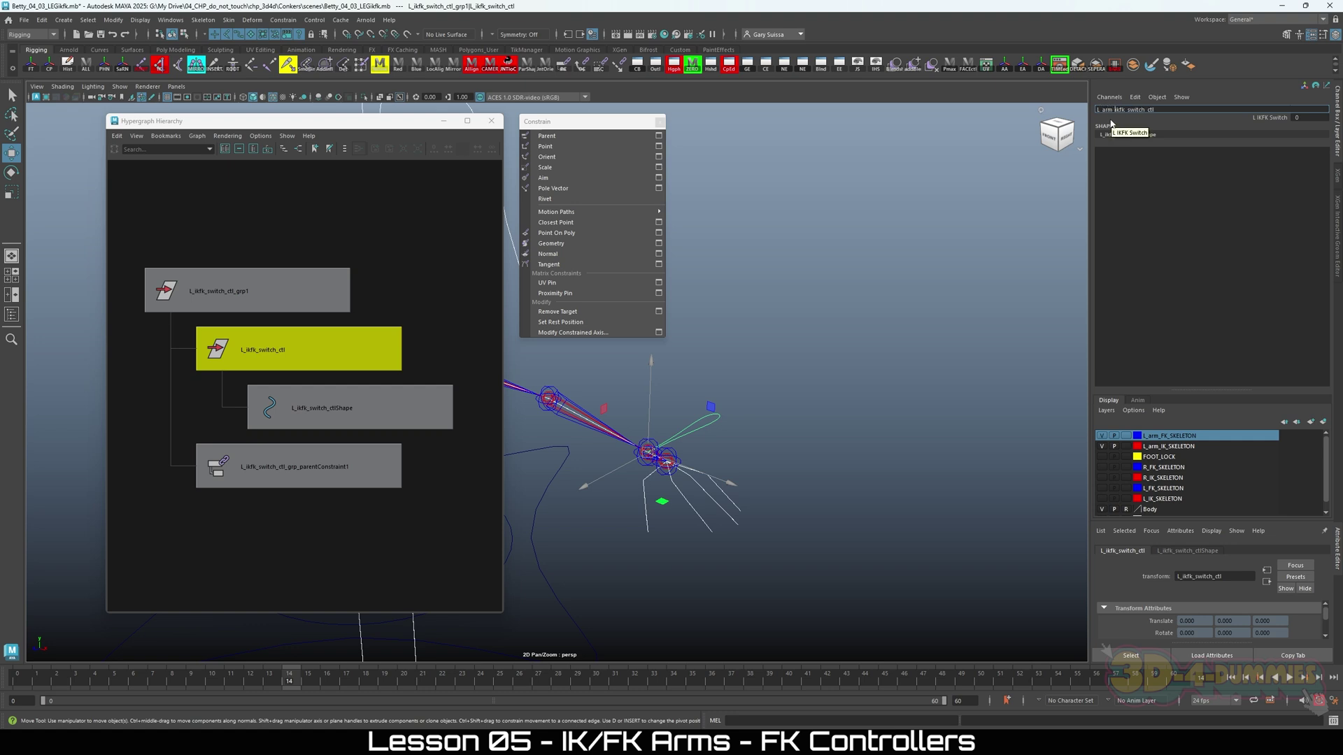
key(Return)
Delete the inherited parent constraint node from the duplicated arm switch group.
alt+right_drag(875, 365, 705, 426)
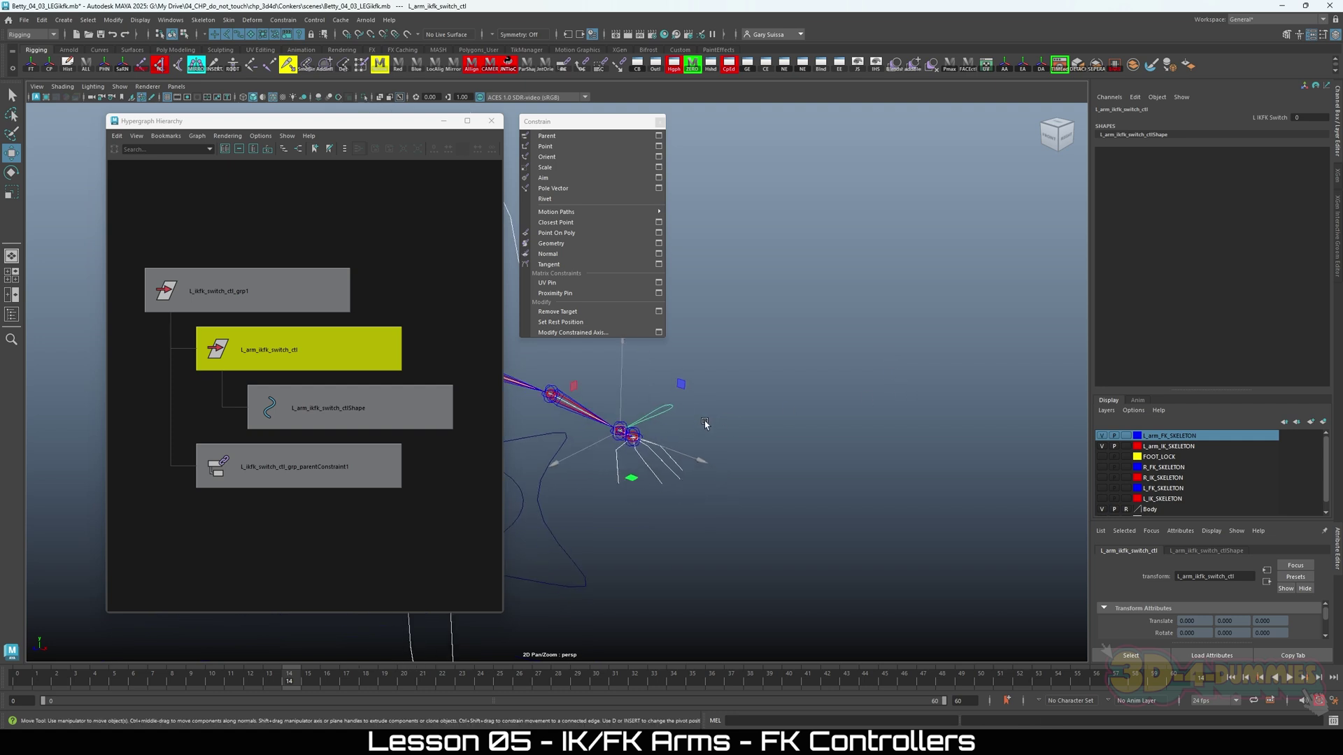
alt+middle_drag(704, 425, 968, 458)
alt+right_drag(969, 458, 500, 403)
alt+middle_drag(857, 386, 812, 442)
alt+right_drag(812, 442, 842, 464)
alt+middle_drag(842, 464, 938, 418)
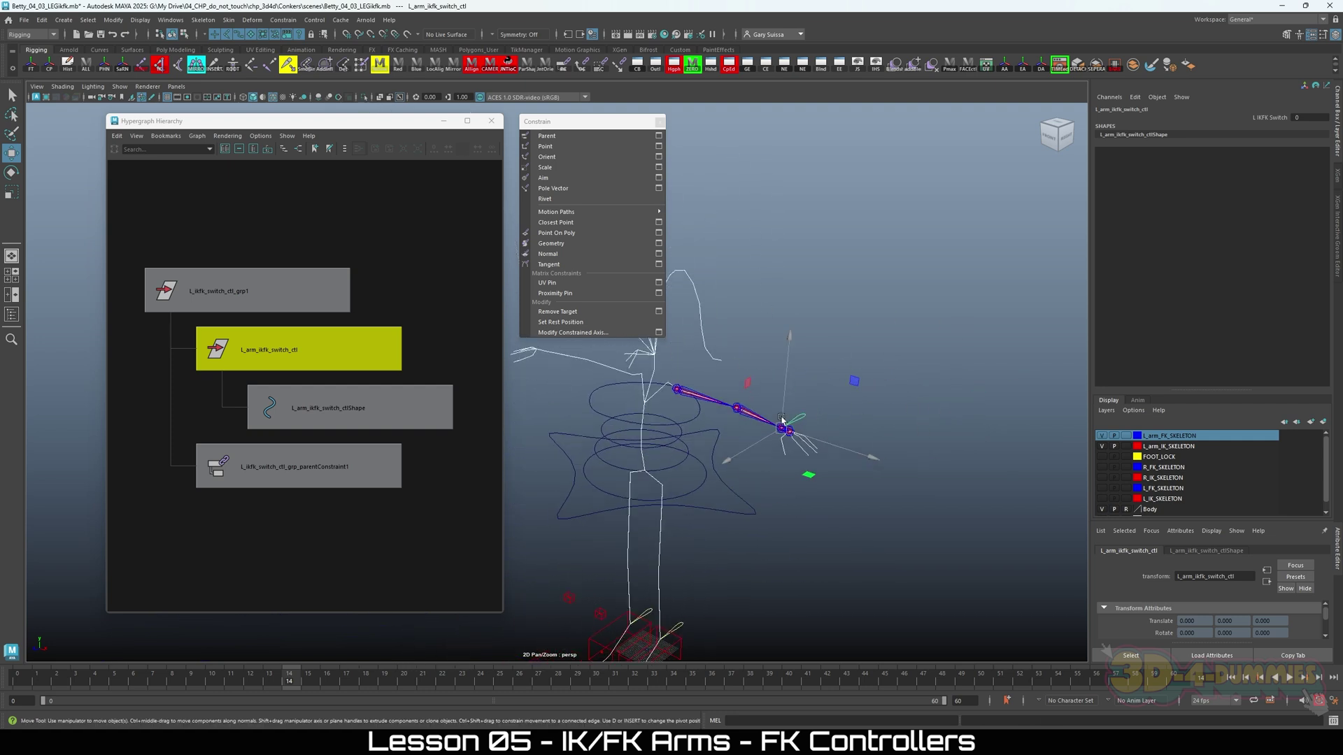
click(249, 470)
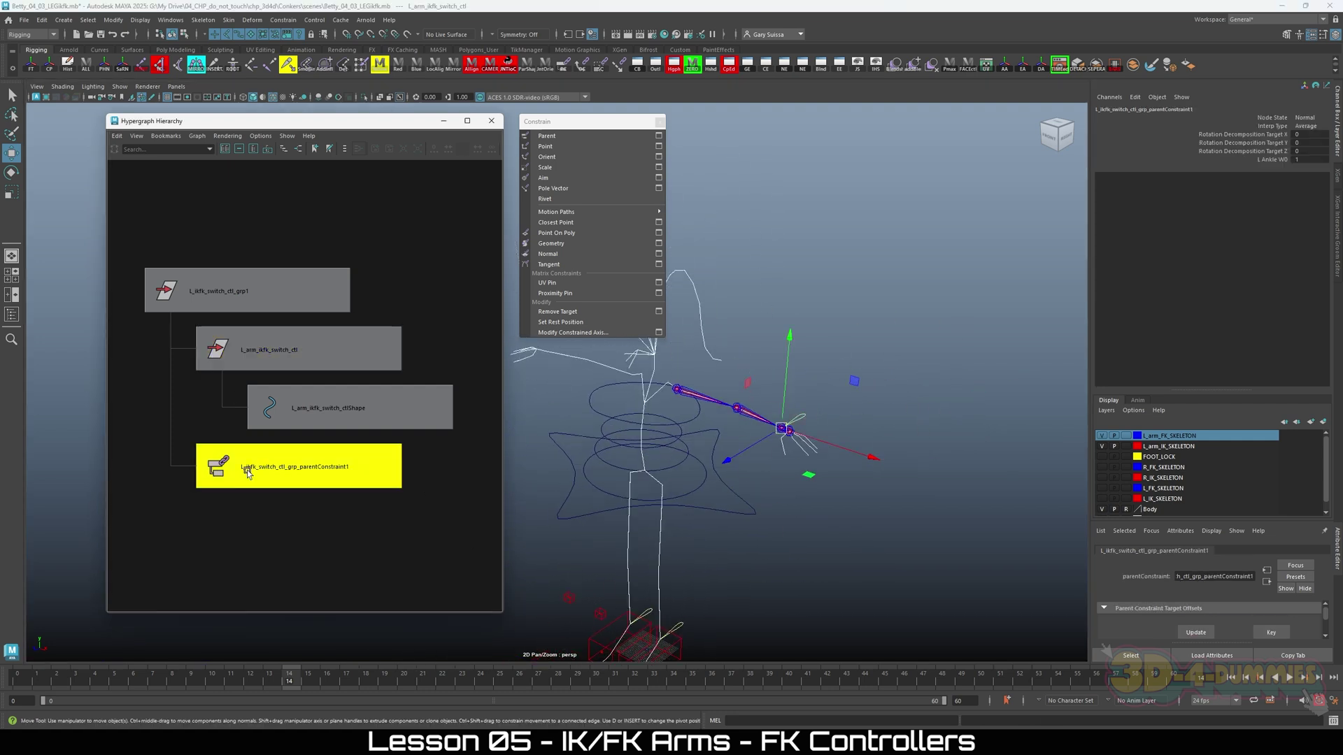
key(Delete)
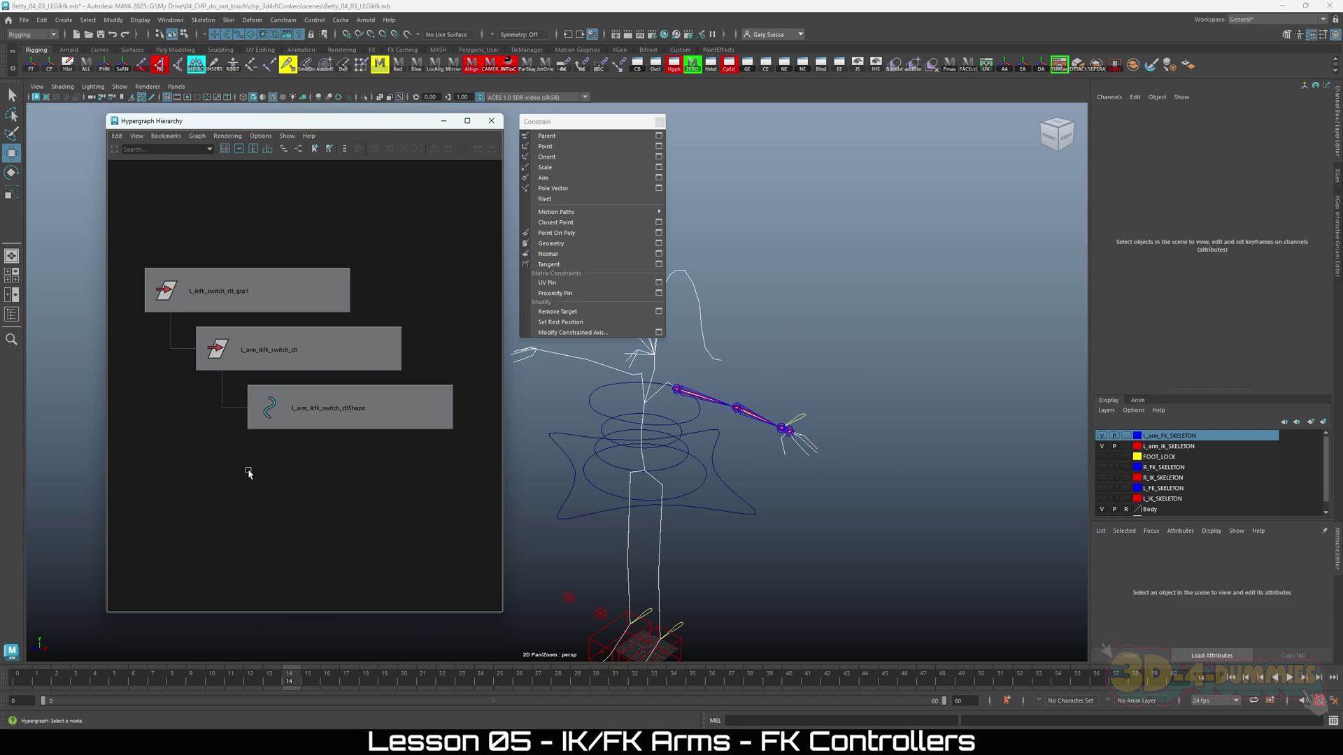
scroll(874, 483, up, 6)
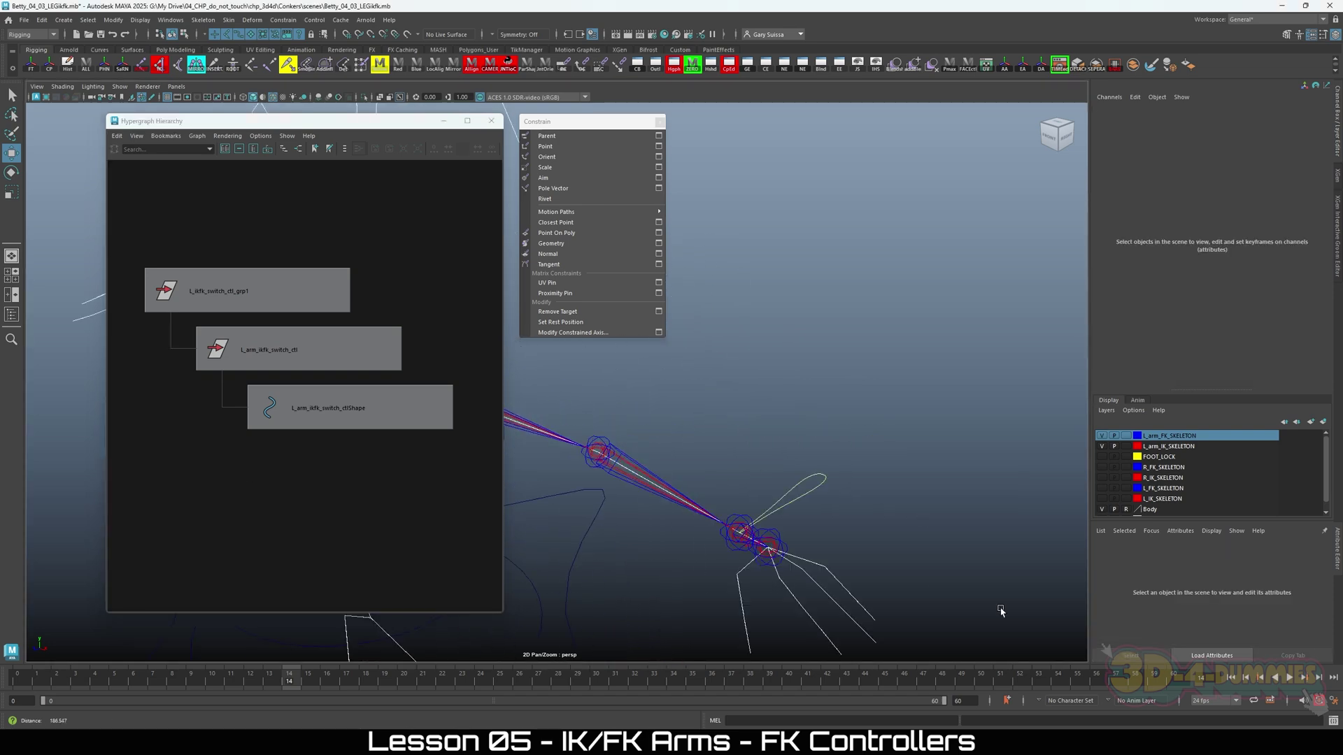
scroll(715, 521, up, 6)
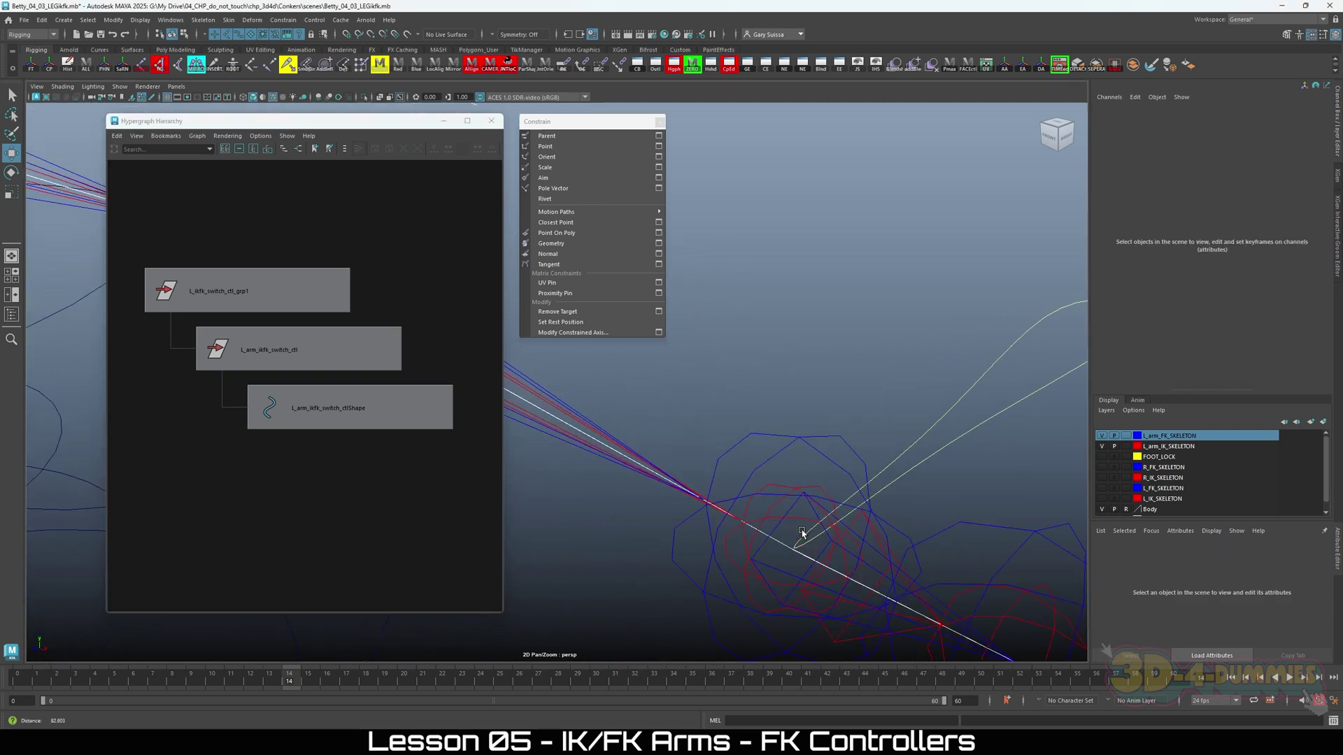
Try to select the left wrist joint among the switch control and the overlapping IK and FK chains.
scroll(845, 576, down, 5)
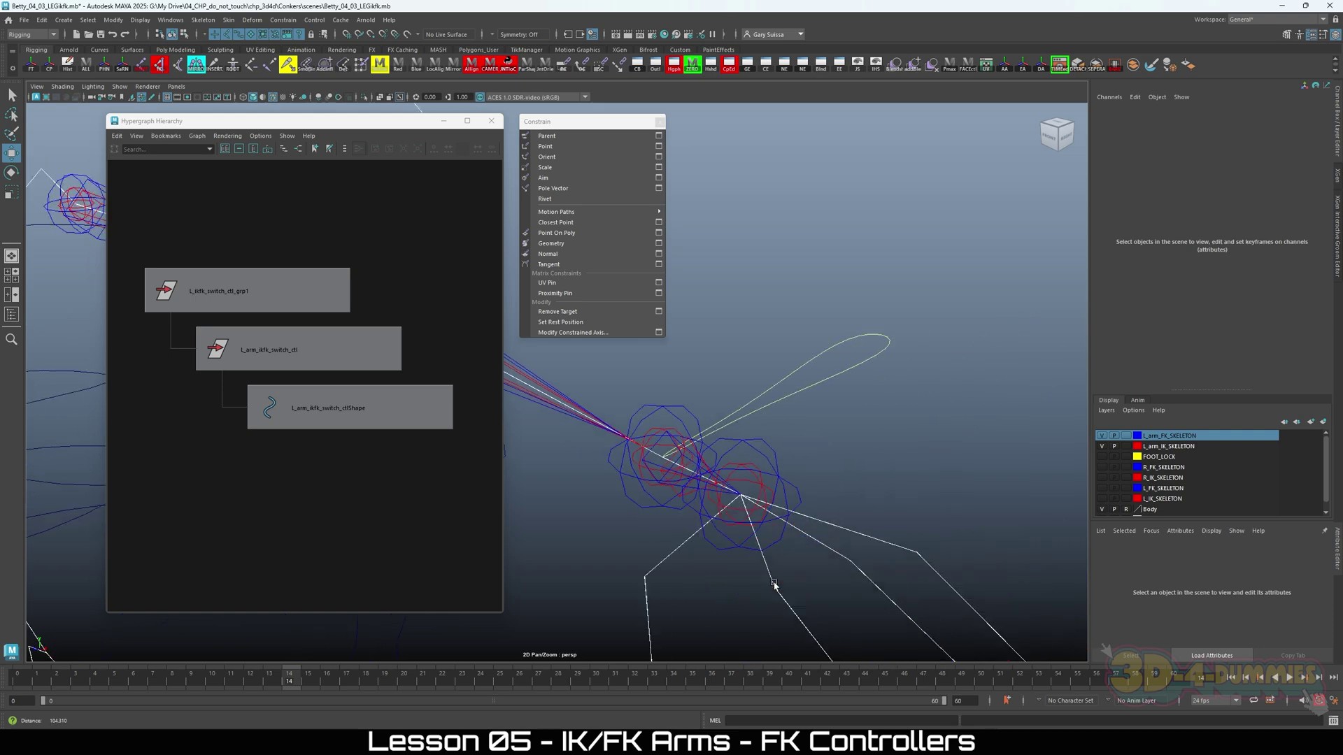
alt+right_drag(900, 373, 570, 417)
alt+middle_drag(570, 417, 671, 437)
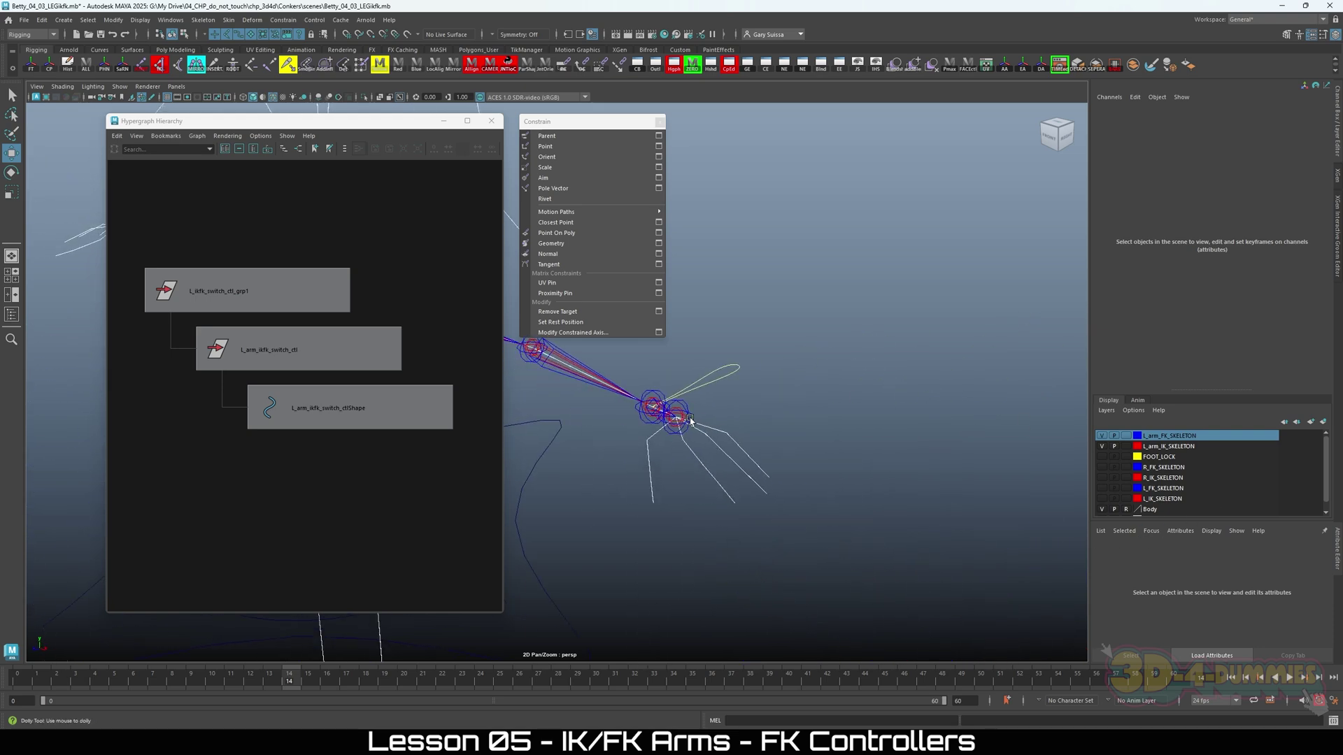
alt+right_drag(672, 437, 866, 505)
click(720, 426)
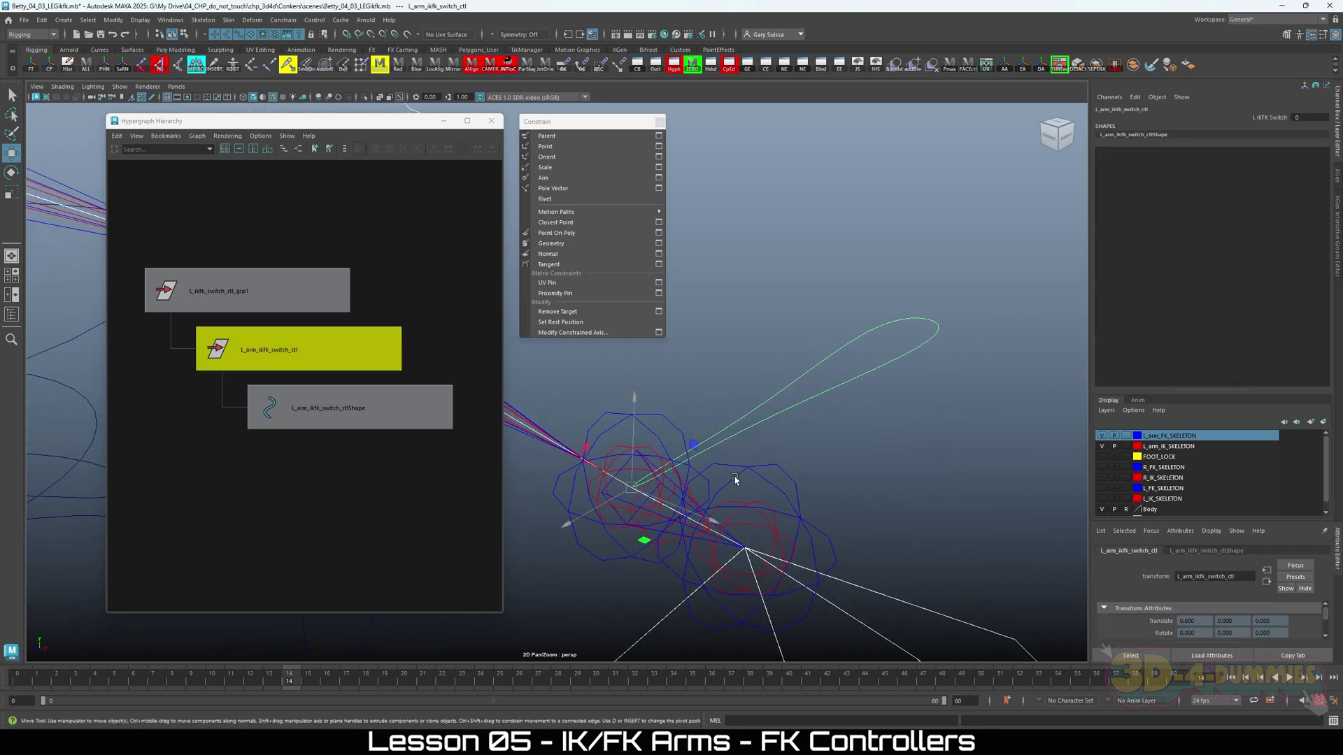
scroll(735, 476, up, 5)
scroll(826, 476, up, 3)
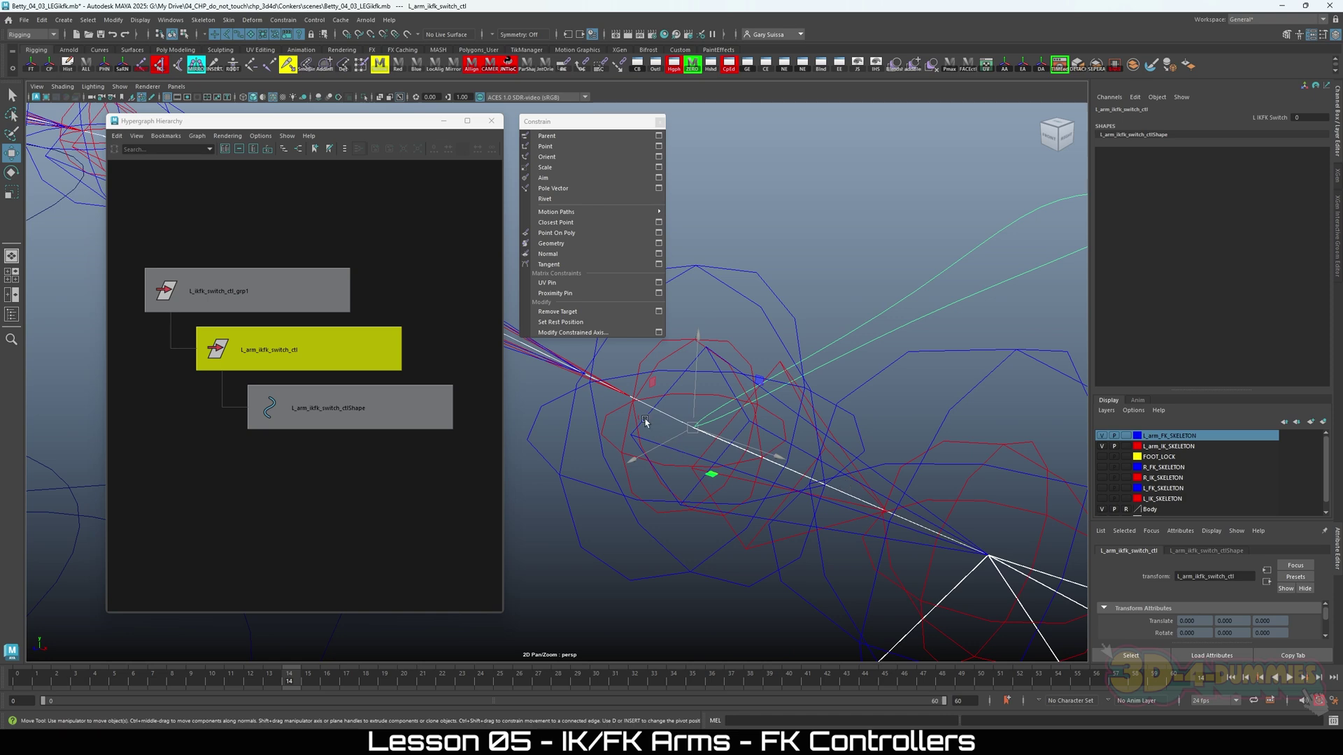
click(667, 413)
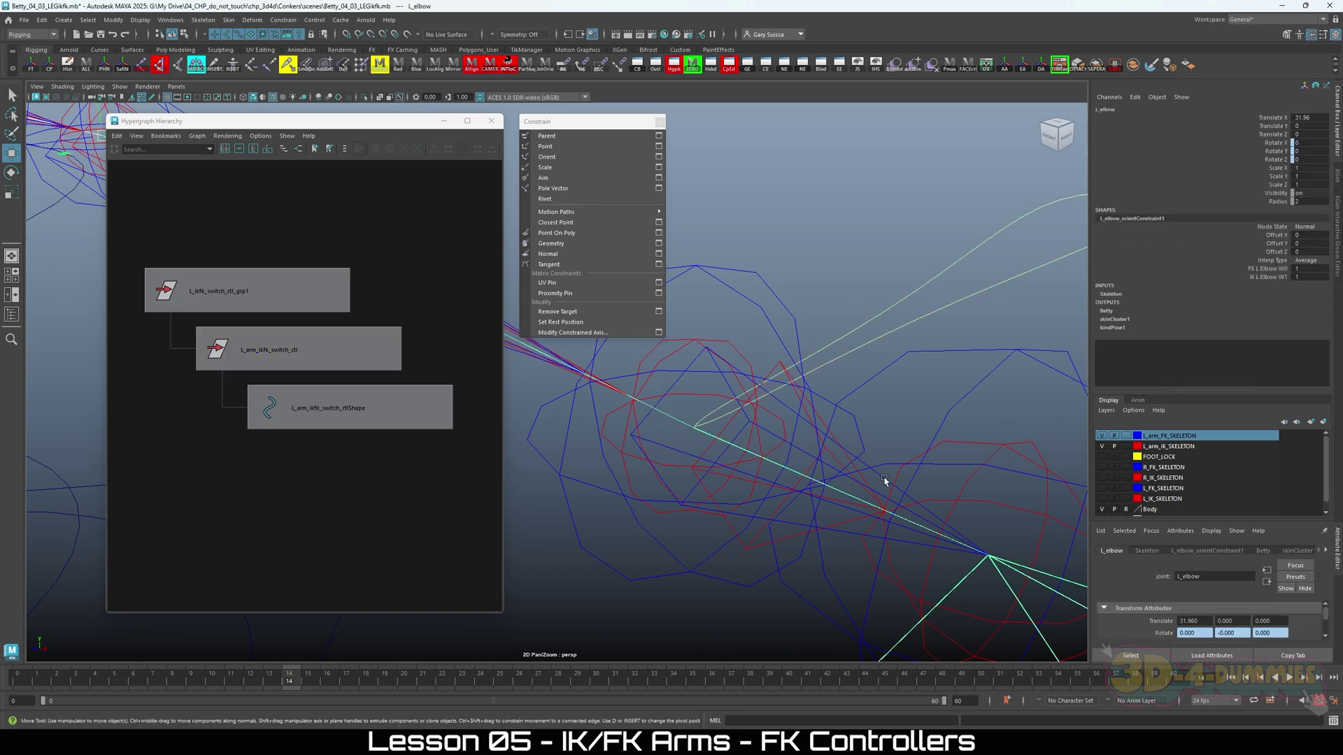
scroll(645, 510, down, 5)
scroll(657, 506, up, 4)
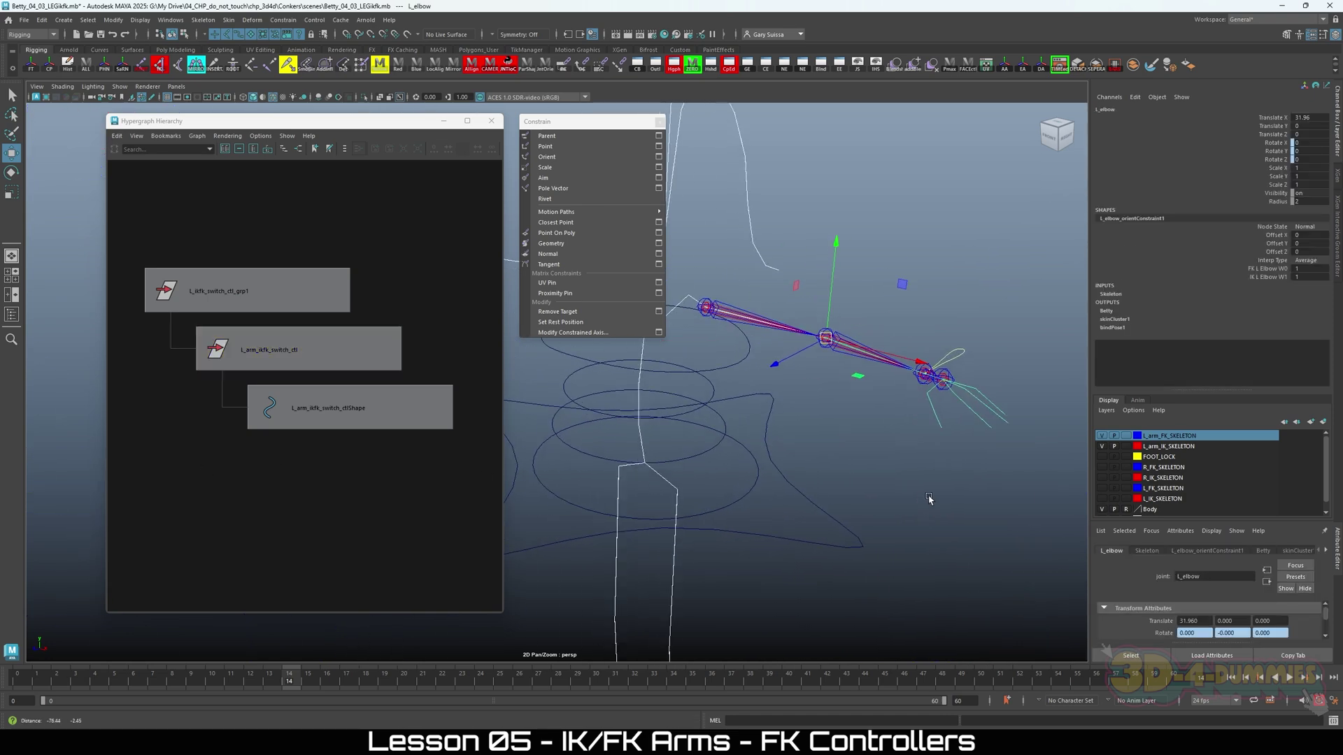
Examine how the bind, IK and FK joints overlap along the left arm from shoulder to hand.
click(668, 470)
right_drag(667, 470, 669, 560)
alt+right_drag(787, 480, 707, 471)
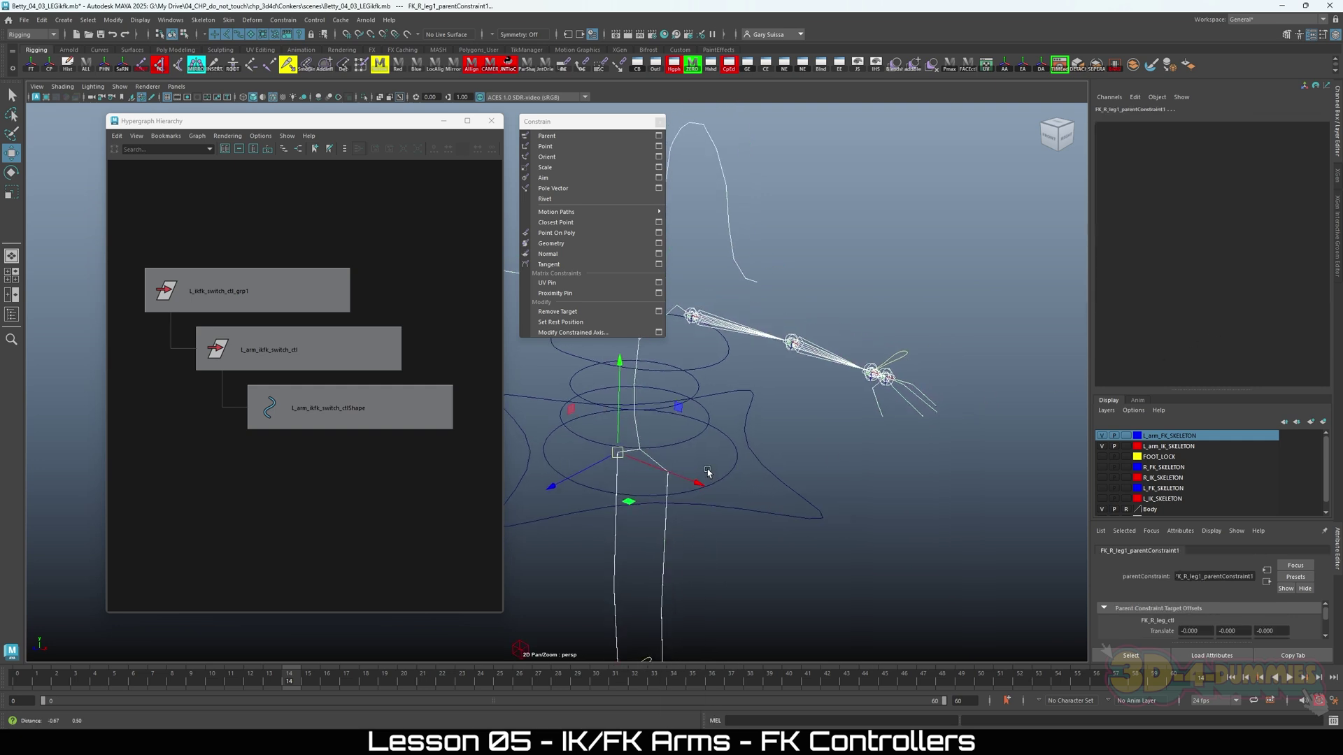
alt+middle_drag(708, 471, 558, 501)
alt+right_drag(560, 502, 941, 505)
alt+middle_drag(940, 505, 698, 524)
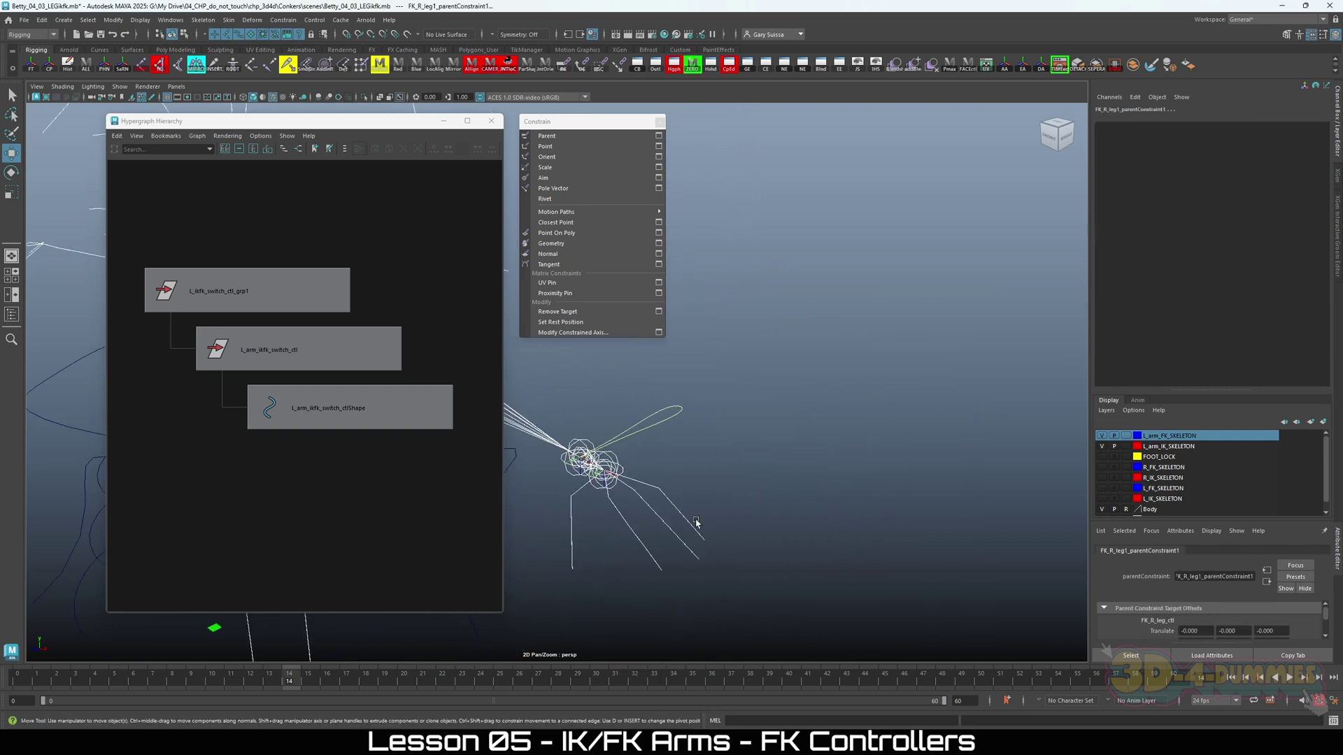
alt+right_drag(698, 525, 776, 536)
alt+middle_drag(775, 535, 833, 495)
alt+middle_drag(752, 498, 816, 480)
alt+right_drag(775, 478, 941, 505)
alt+middle_drag(941, 505, 596, 459)
click(972, 480)
alt+right_drag(980, 480, 648, 483)
alt+middle_drag(647, 484, 1029, 699)
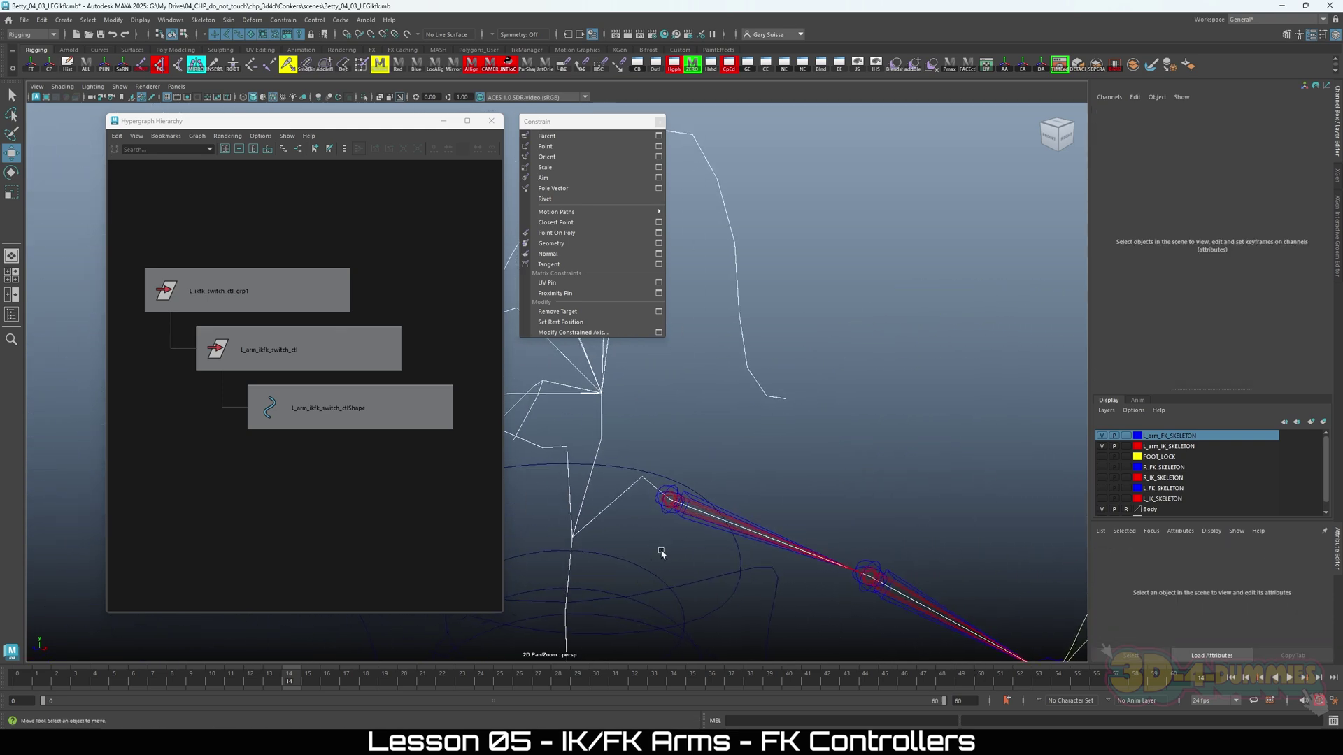
alt+right_drag(662, 552, 763, 570)
alt+middle_drag(763, 570, 753, 498)
alt+right_drag(753, 498, 790, 498)
Select the left clavicle joint and hide the L_arm_IK_SKELETON and L_arm_FK_SKELETON layers.
click(666, 447)
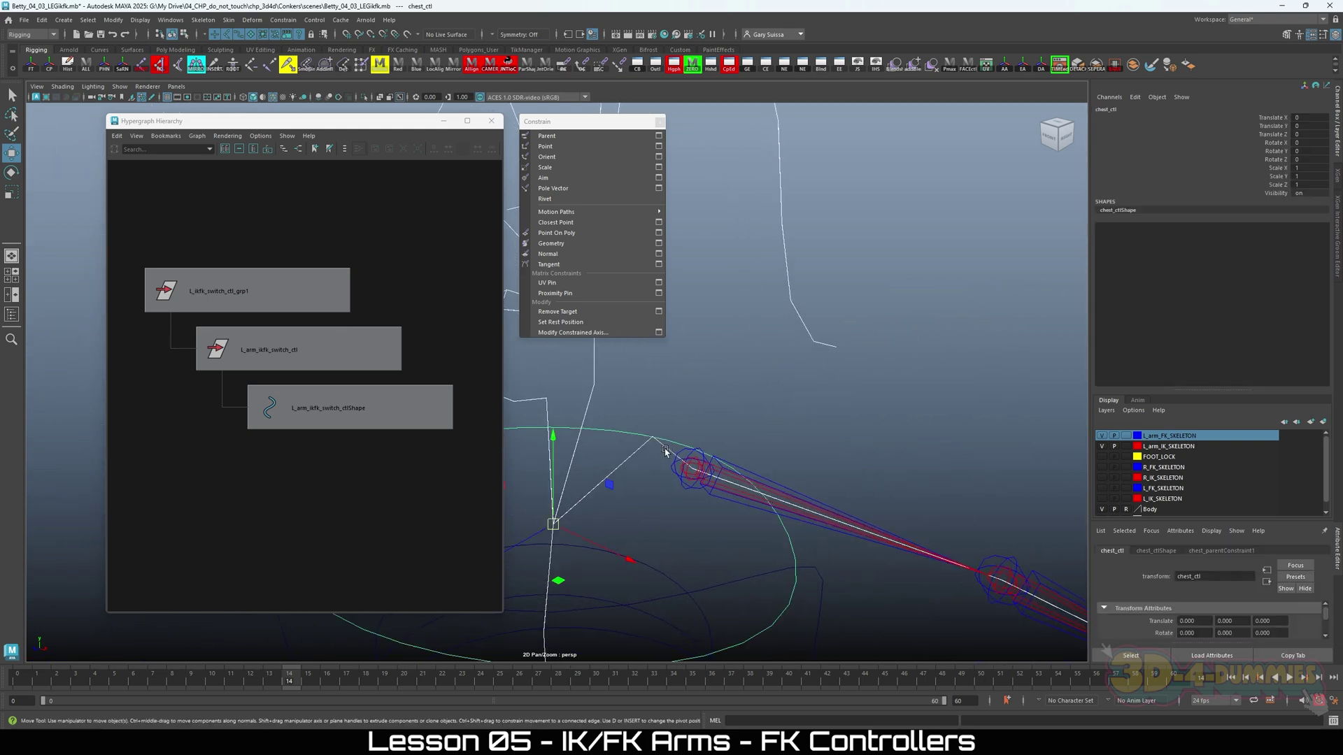
right_click(665, 449)
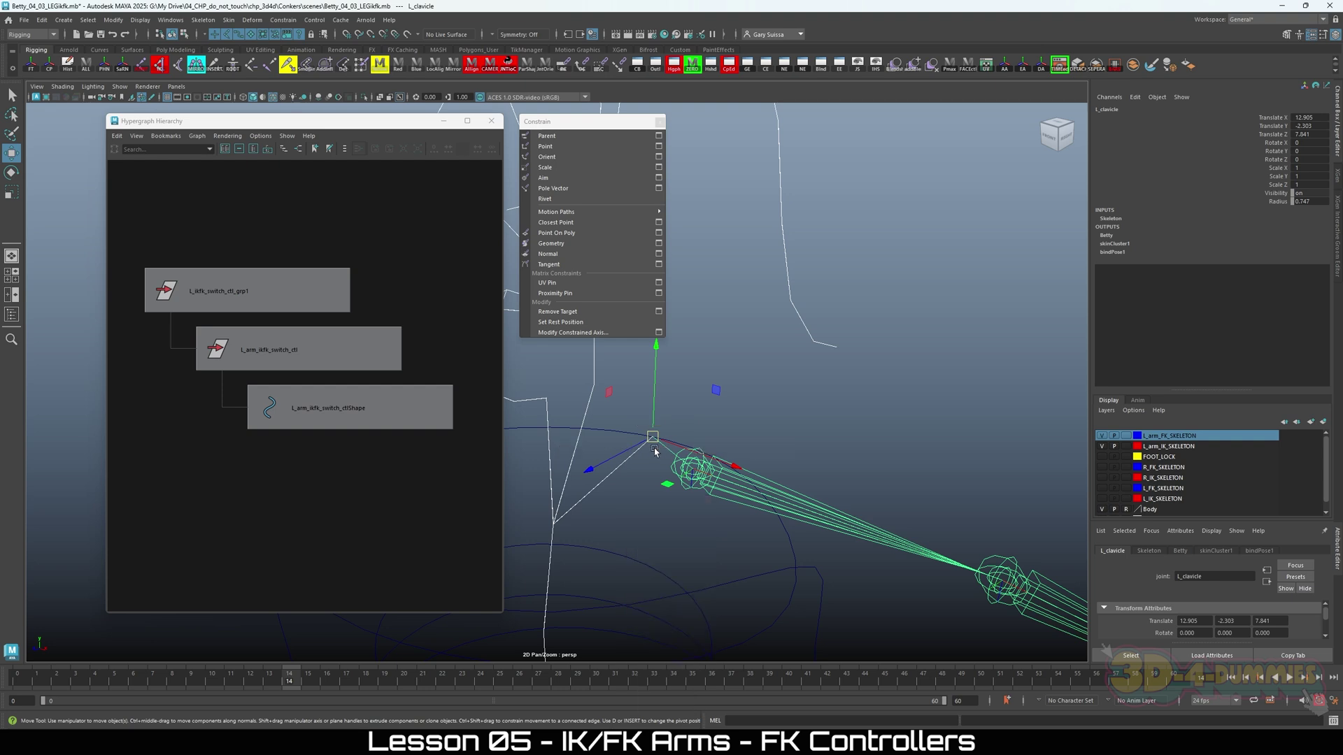
scroll(672, 458, down, 3)
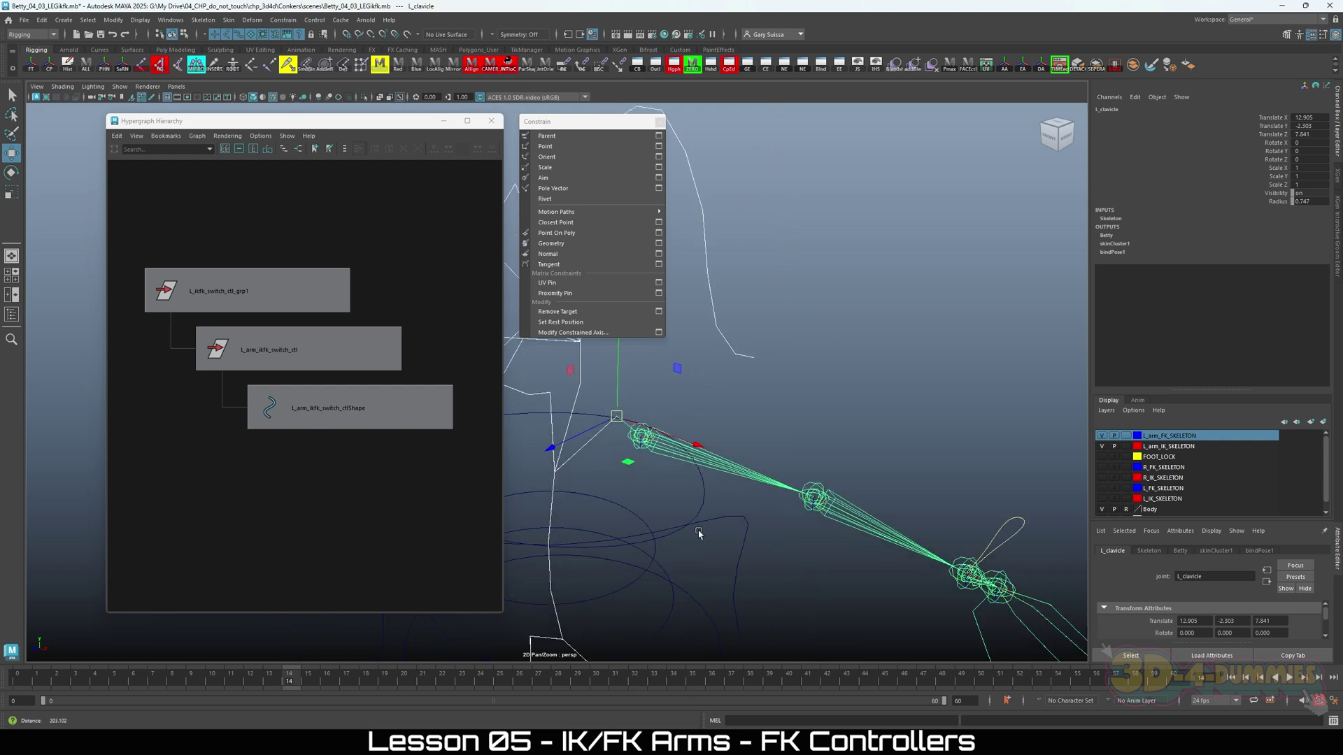
click(1102, 446)
click(1102, 436)
Select the left wrist bind joint and increase its radius to about 58.
scroll(720, 458, up, 4)
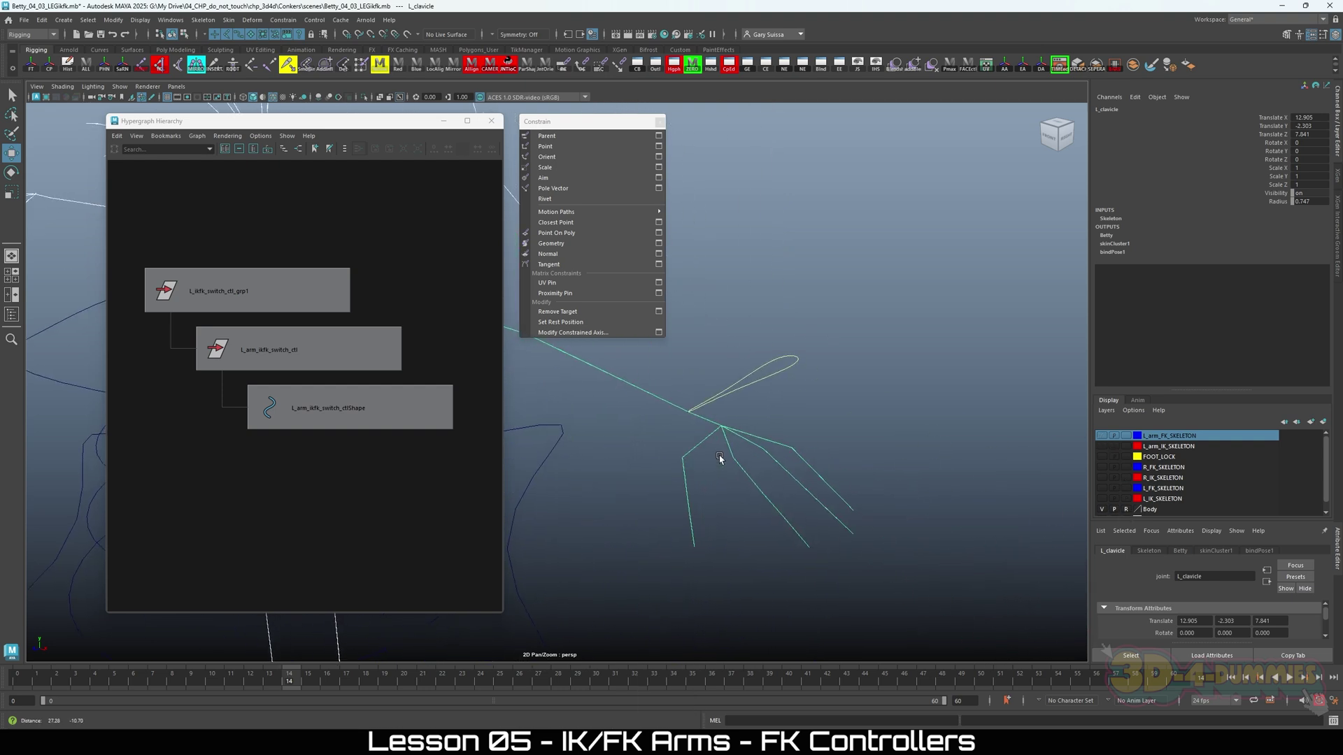
scroll(851, 539, up, 4)
drag(865, 454, 853, 473)
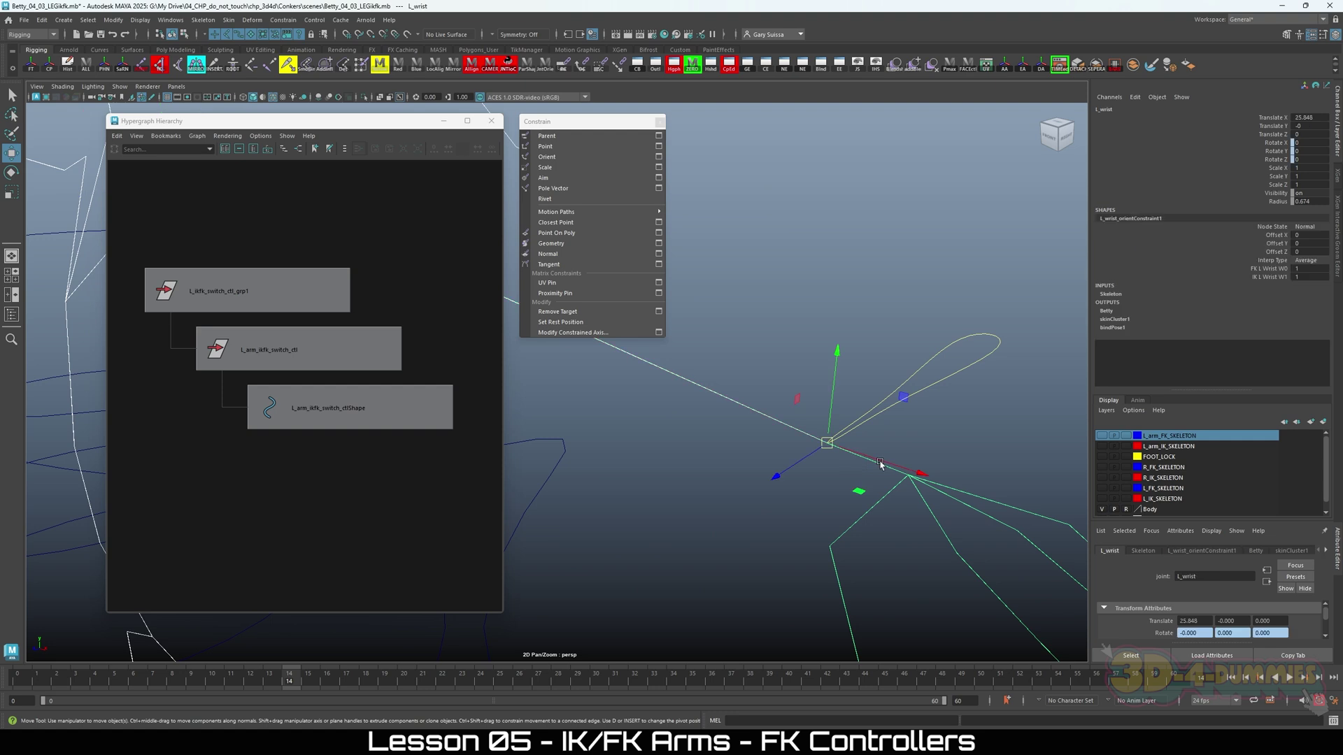
click(1280, 202)
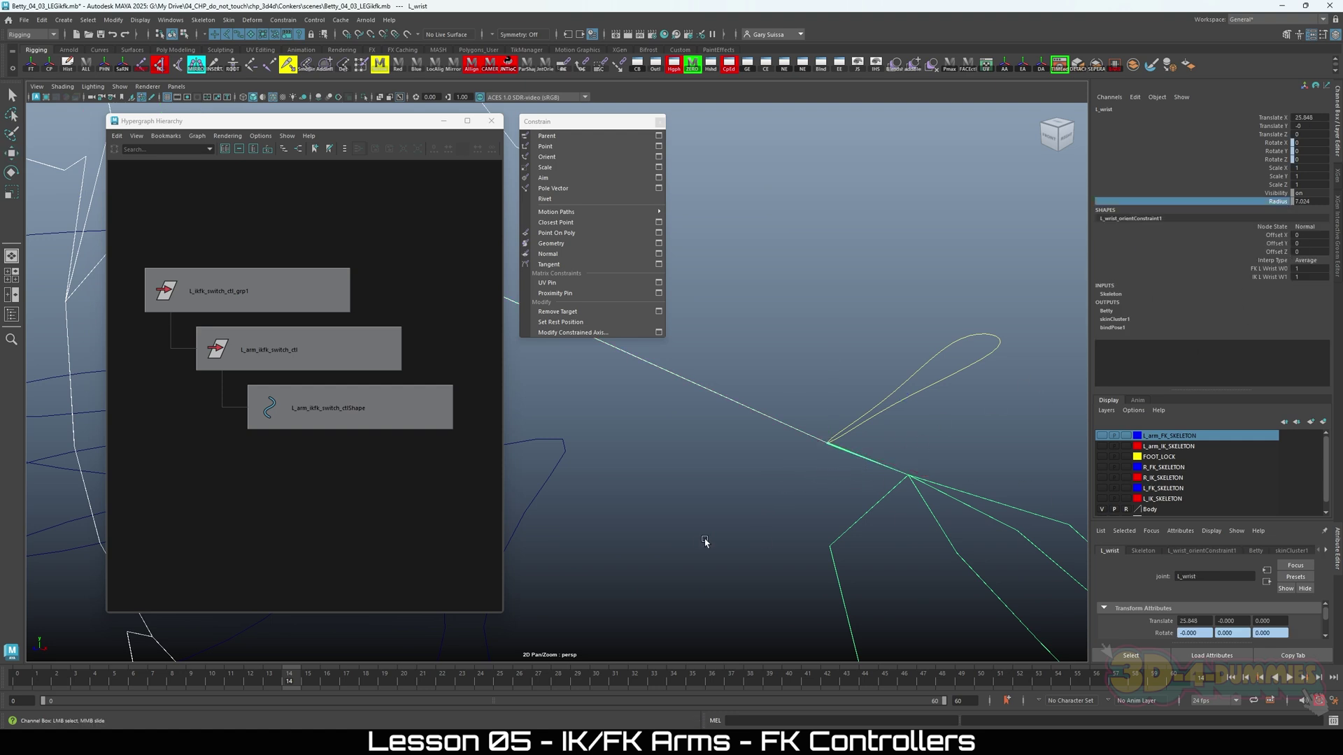
middle_drag(741, 541, 747, 541)
alt+middle_drag(925, 545, 853, 505)
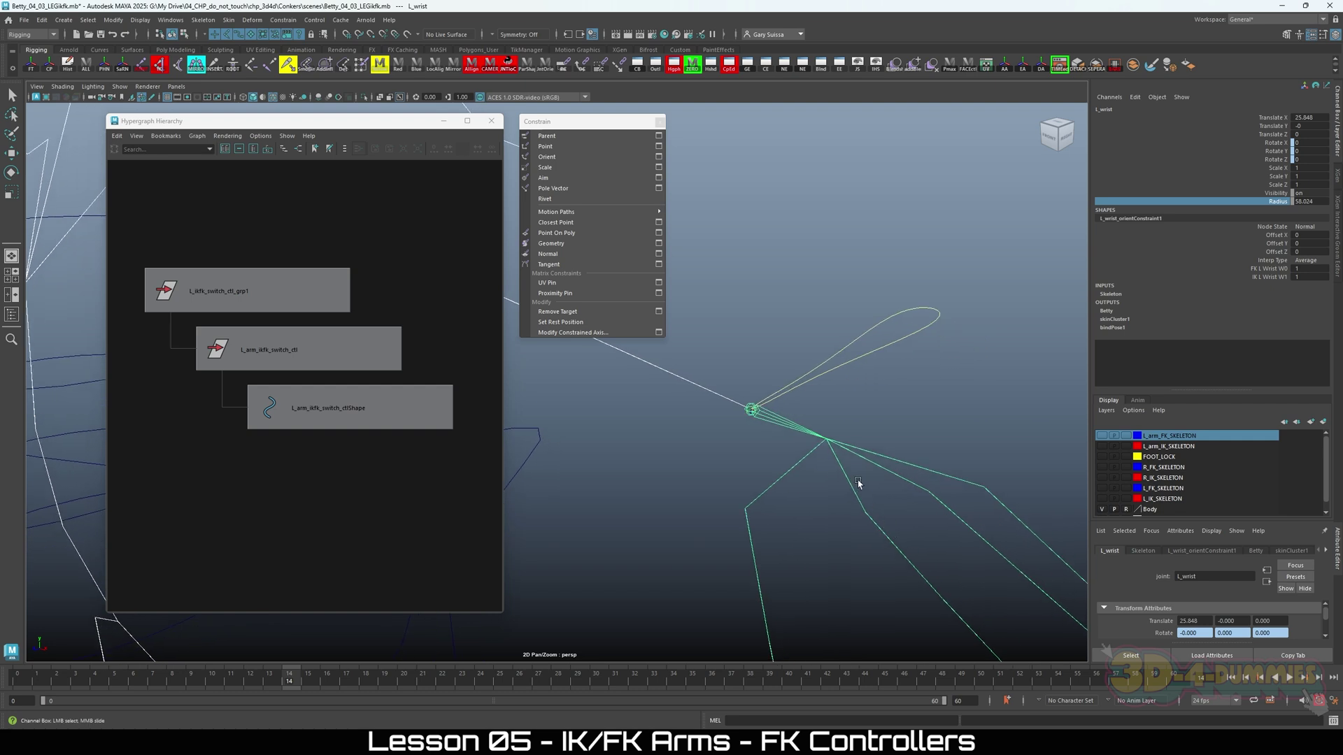
Increase the left hand joint's radius to about 117 and clear the selection.
drag(854, 438, 845, 454)
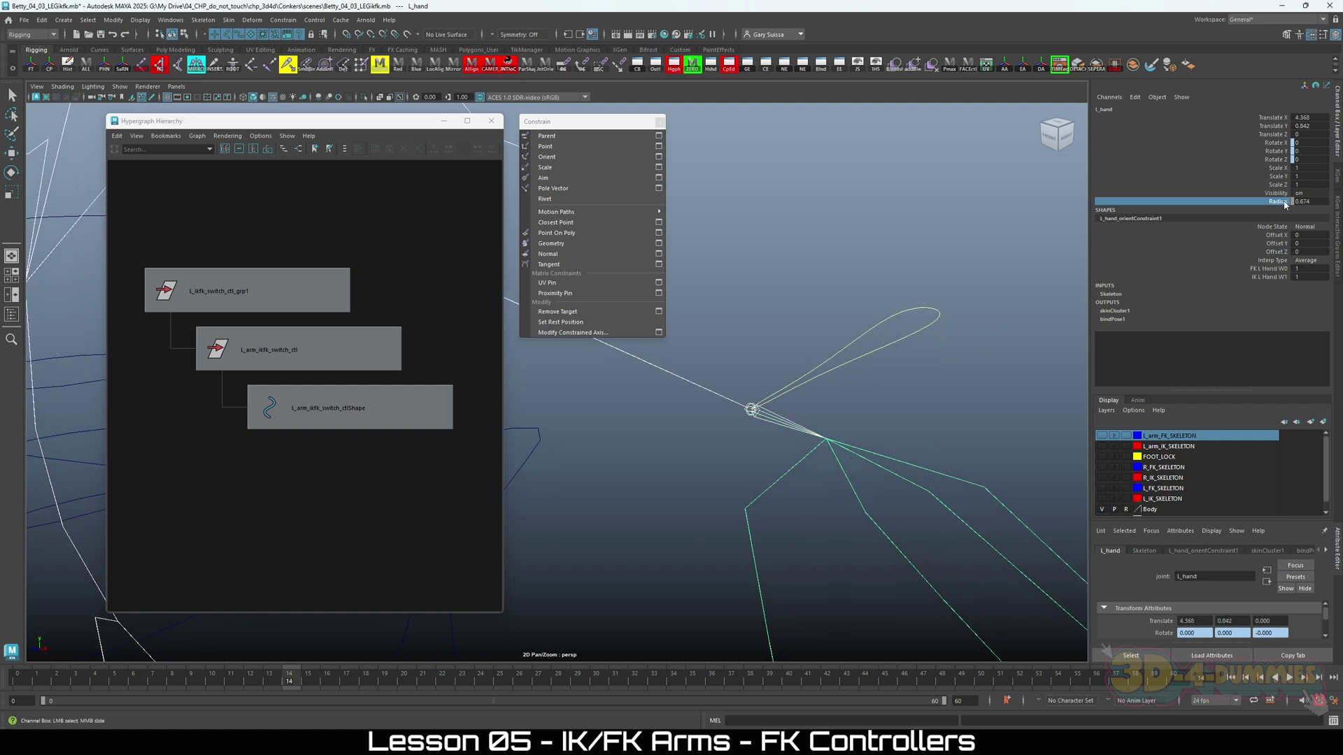
middle_drag(749, 501, 820, 498)
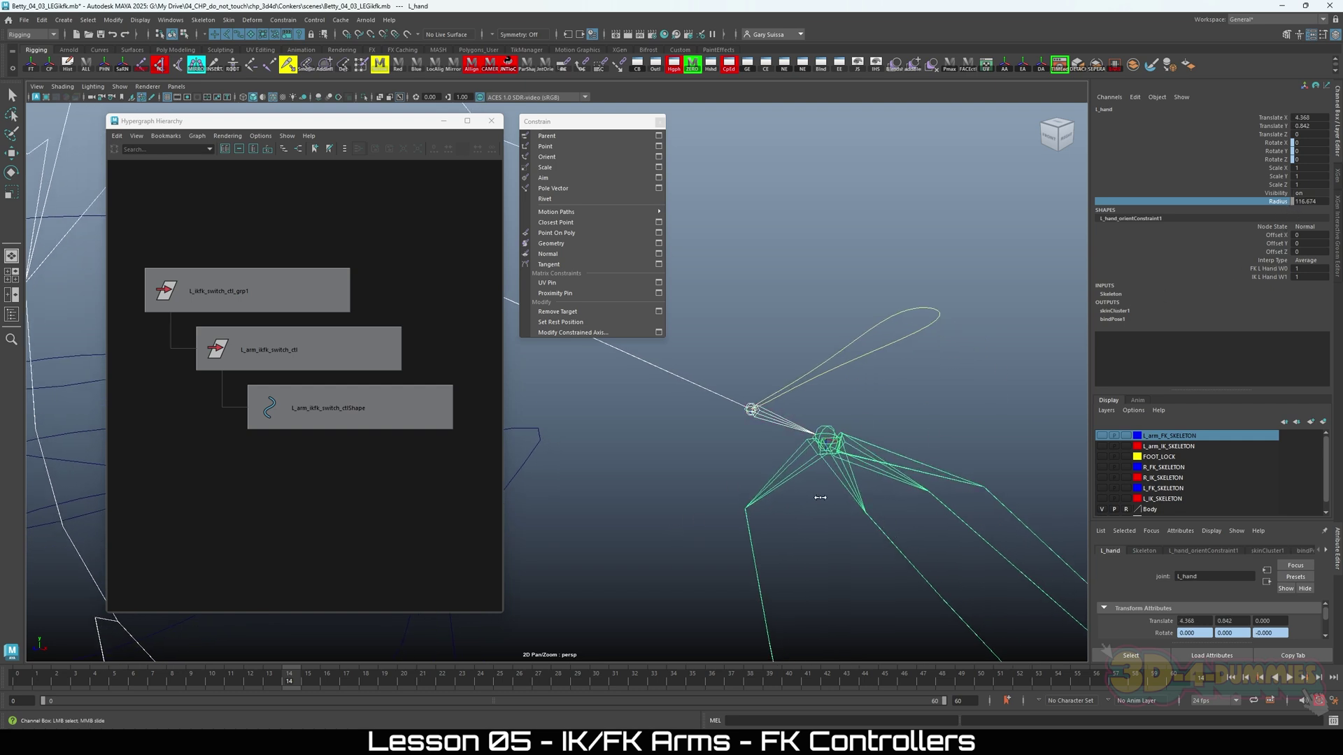
scroll(824, 496, down, 3)
alt+middle_drag(776, 445, 811, 510)
scroll(889, 545, up, 2)
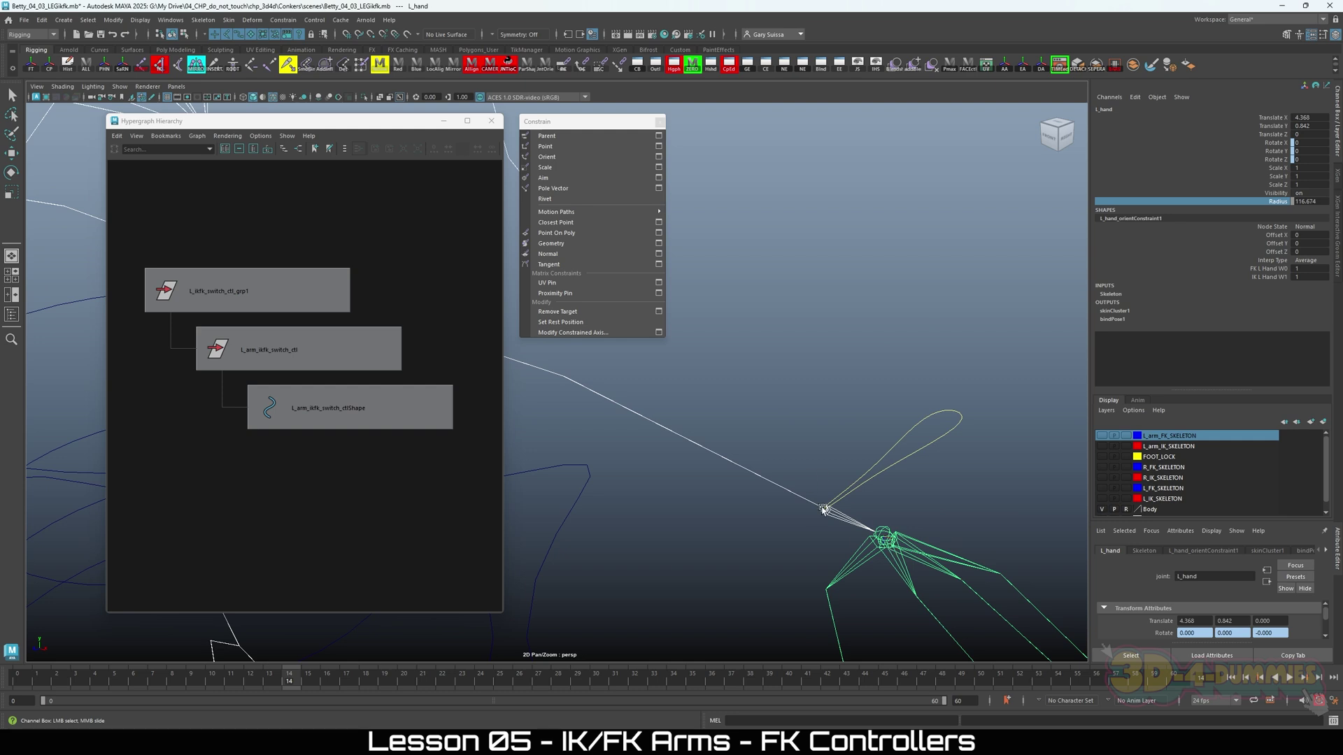
alt+right_drag(930, 553, 796, 553)
click(791, 318)
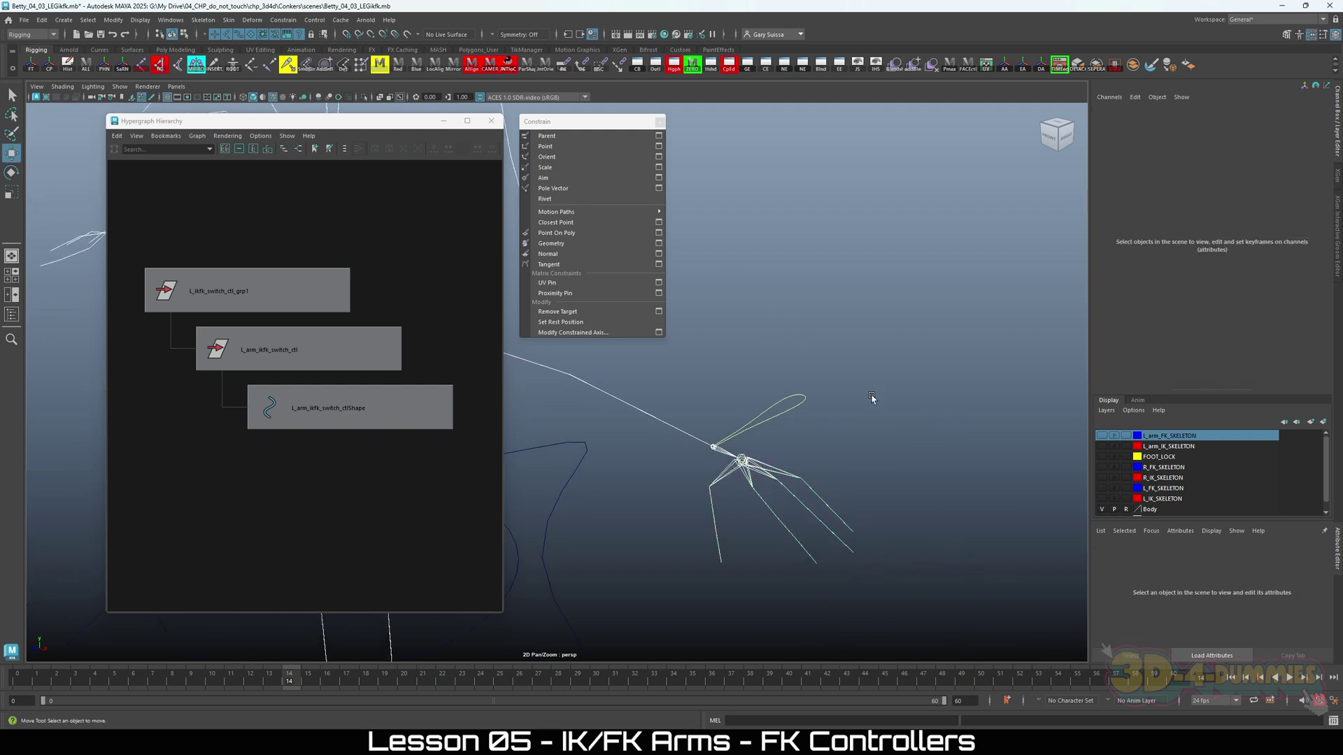
alt+right_drag(808, 458, 808, 528)
click(264, 286)
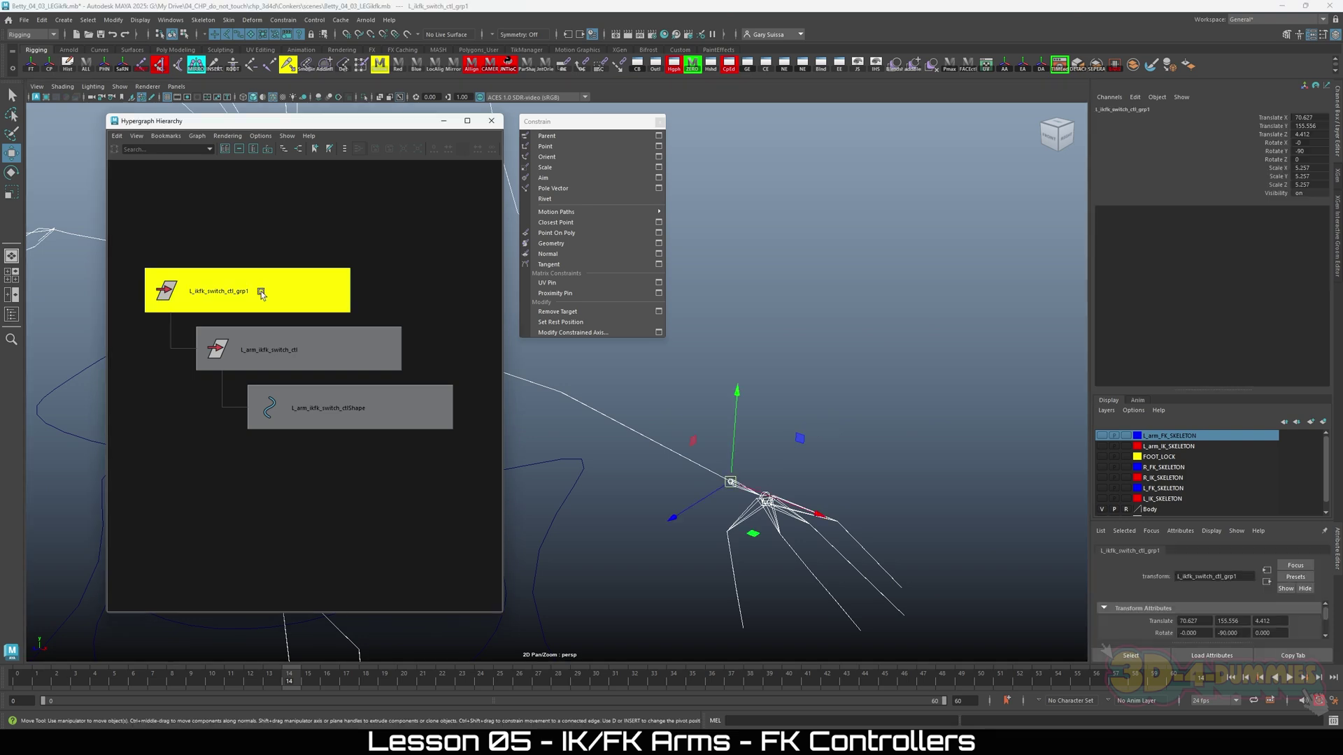
alt+middle_drag(911, 507, 791, 482)
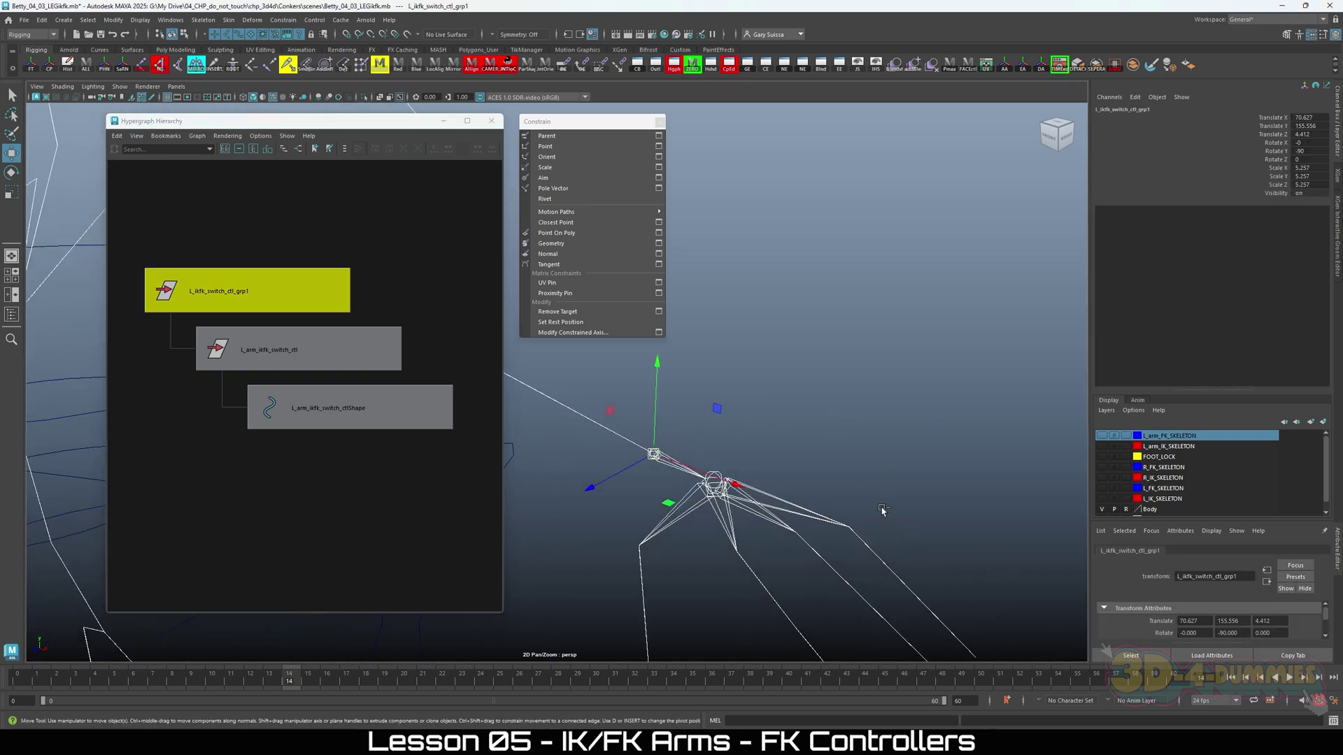
click(863, 458)
alt+right_drag(666, 481, 735, 561)
click(753, 503)
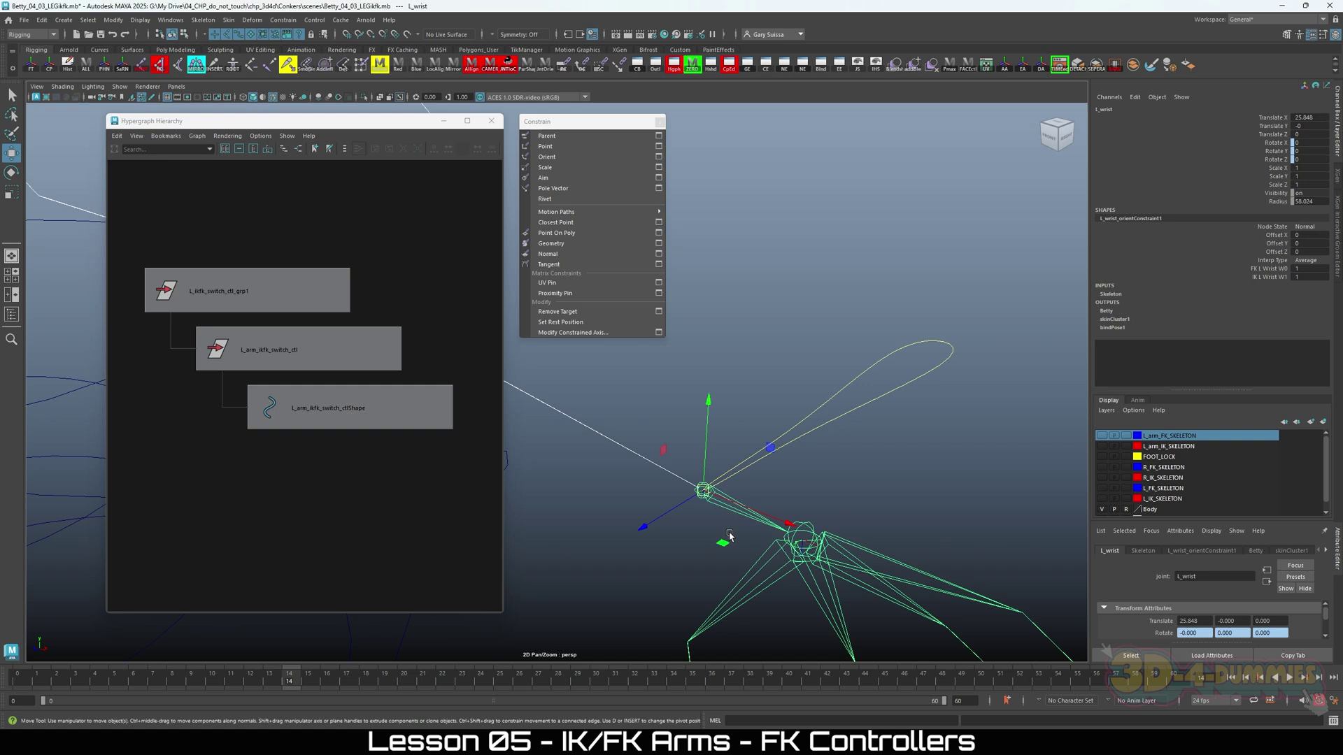
click(236, 289)
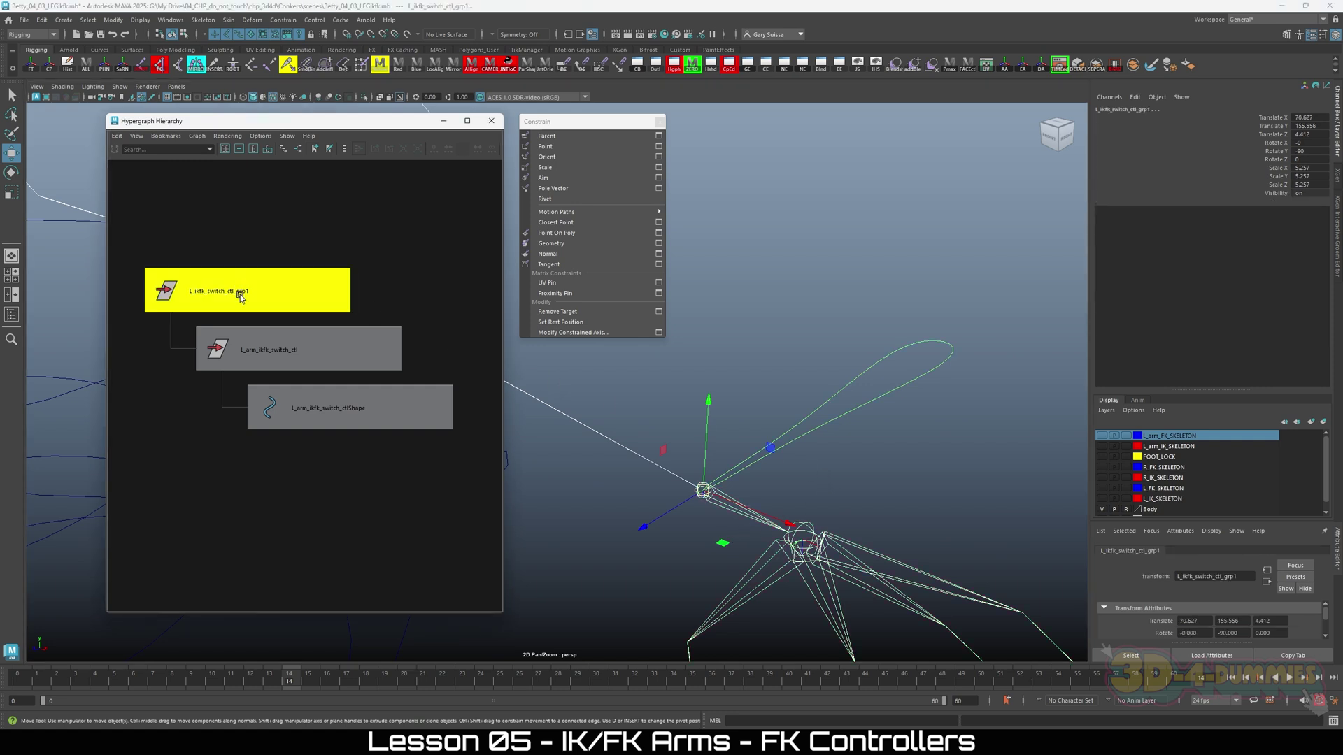
click(608, 551)
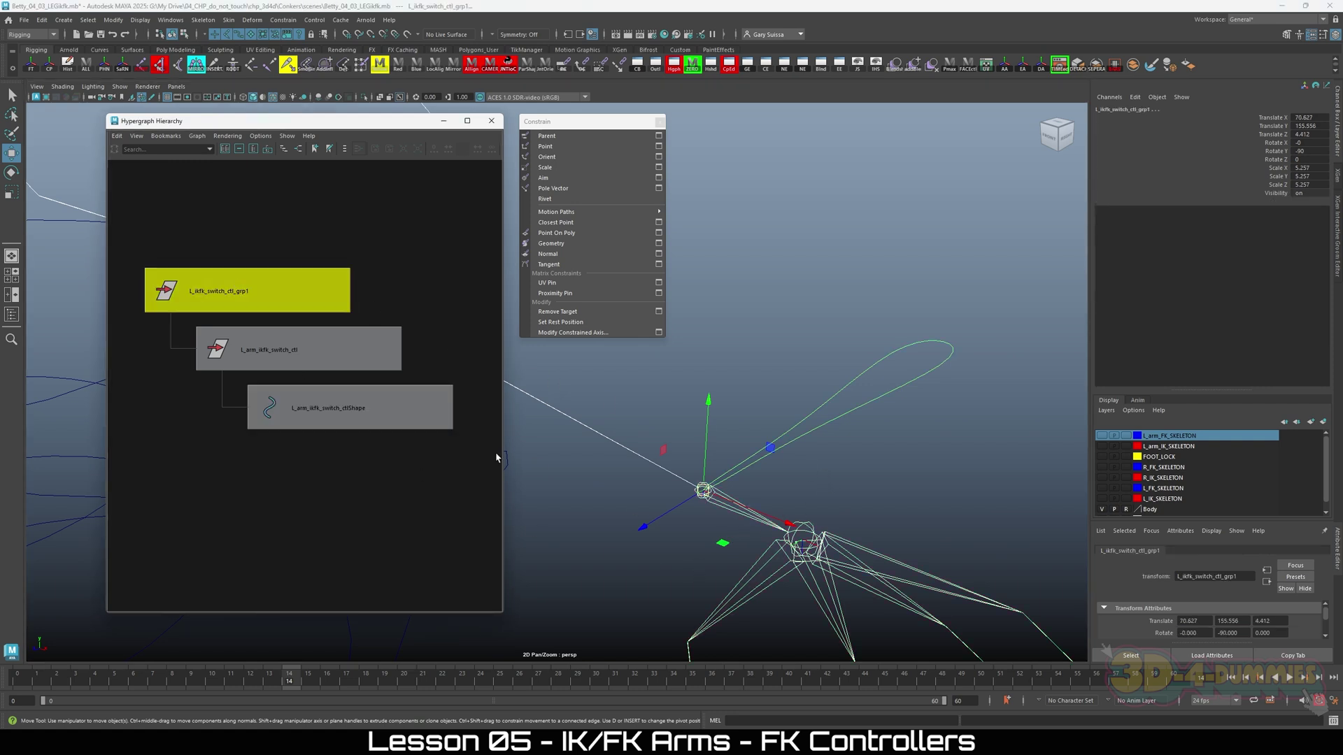
Try centring the pivot of the duplicated arm switch group, and undo it.
click(275, 289)
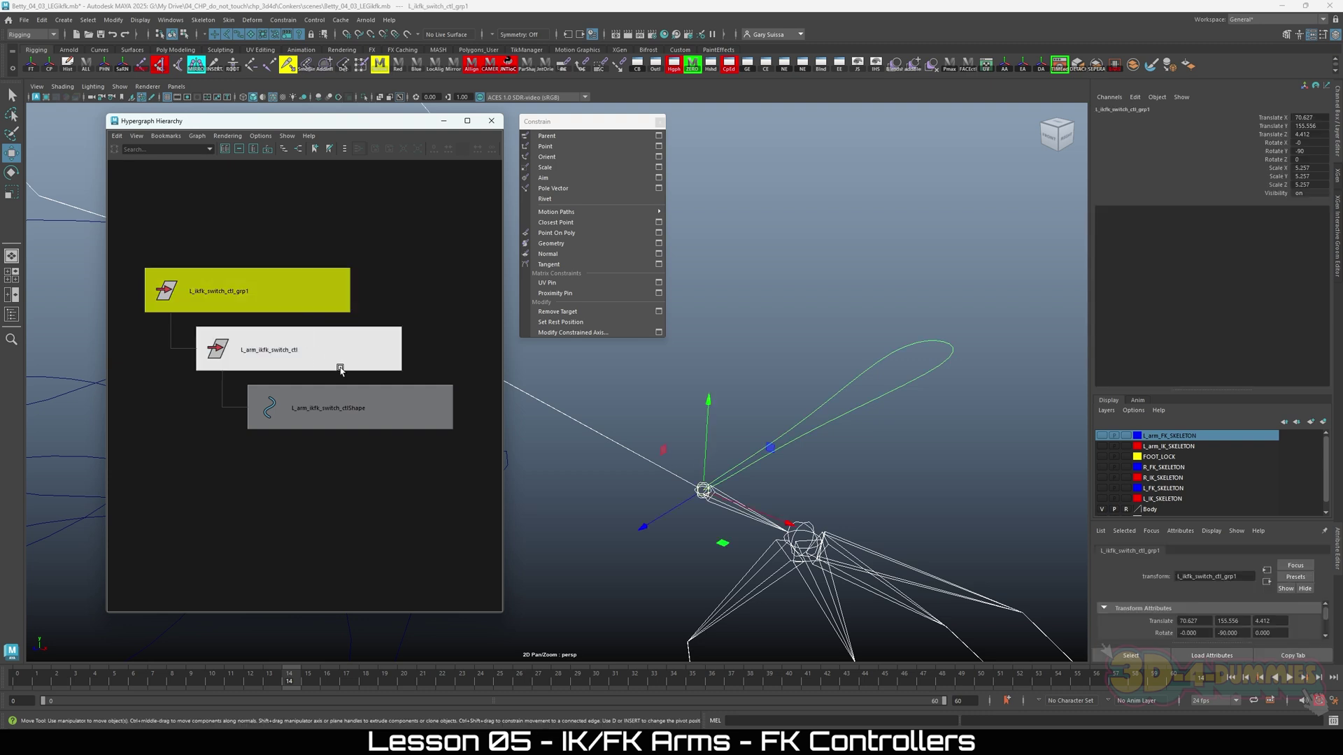
click(47, 68)
click(47, 69)
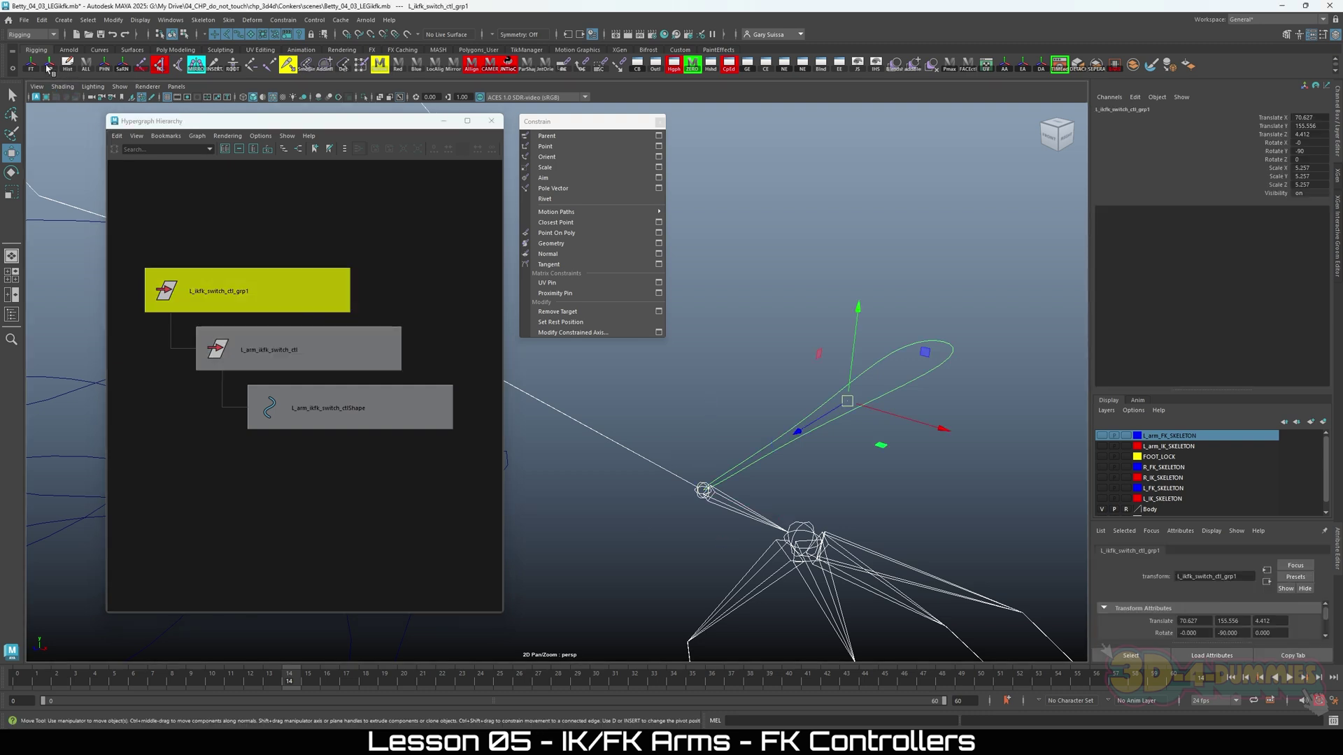
click(47, 68)
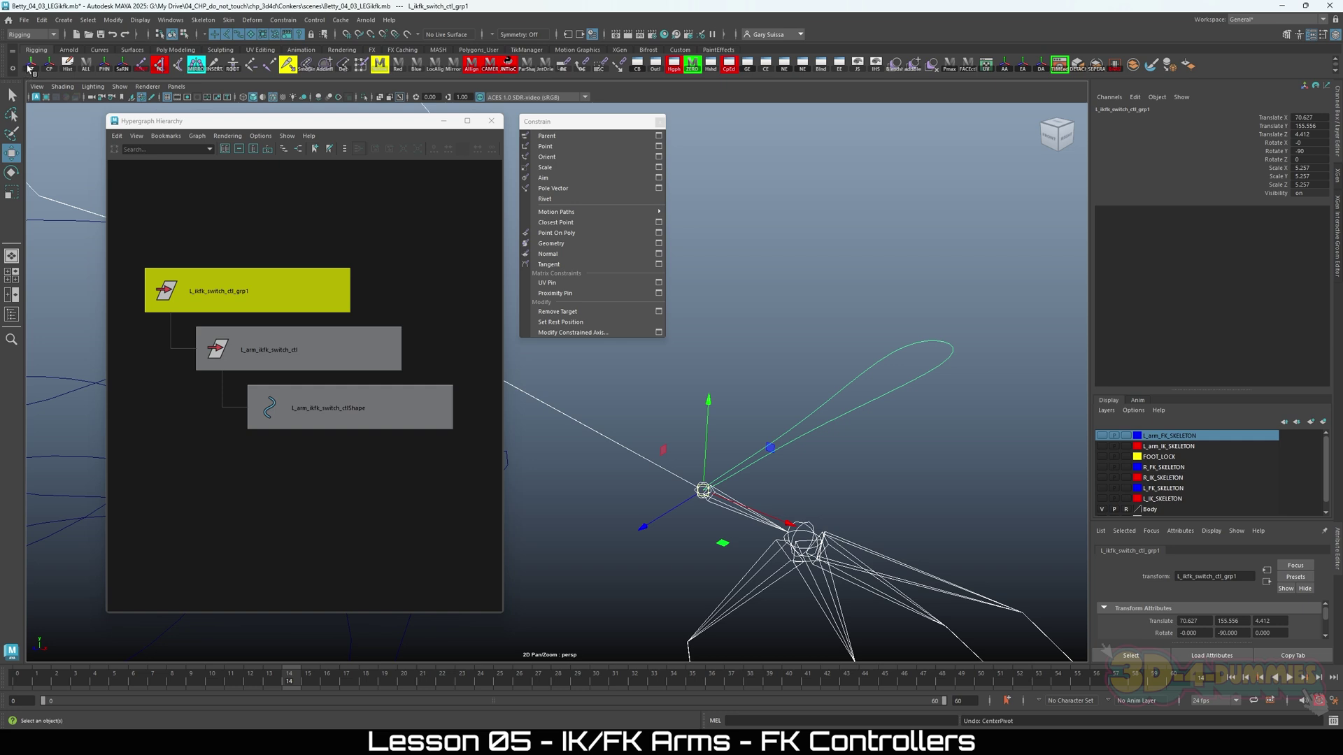
Try to freeze the transformations of the duplicated arm switch group and check the channels of its control and group.
click(29, 68)
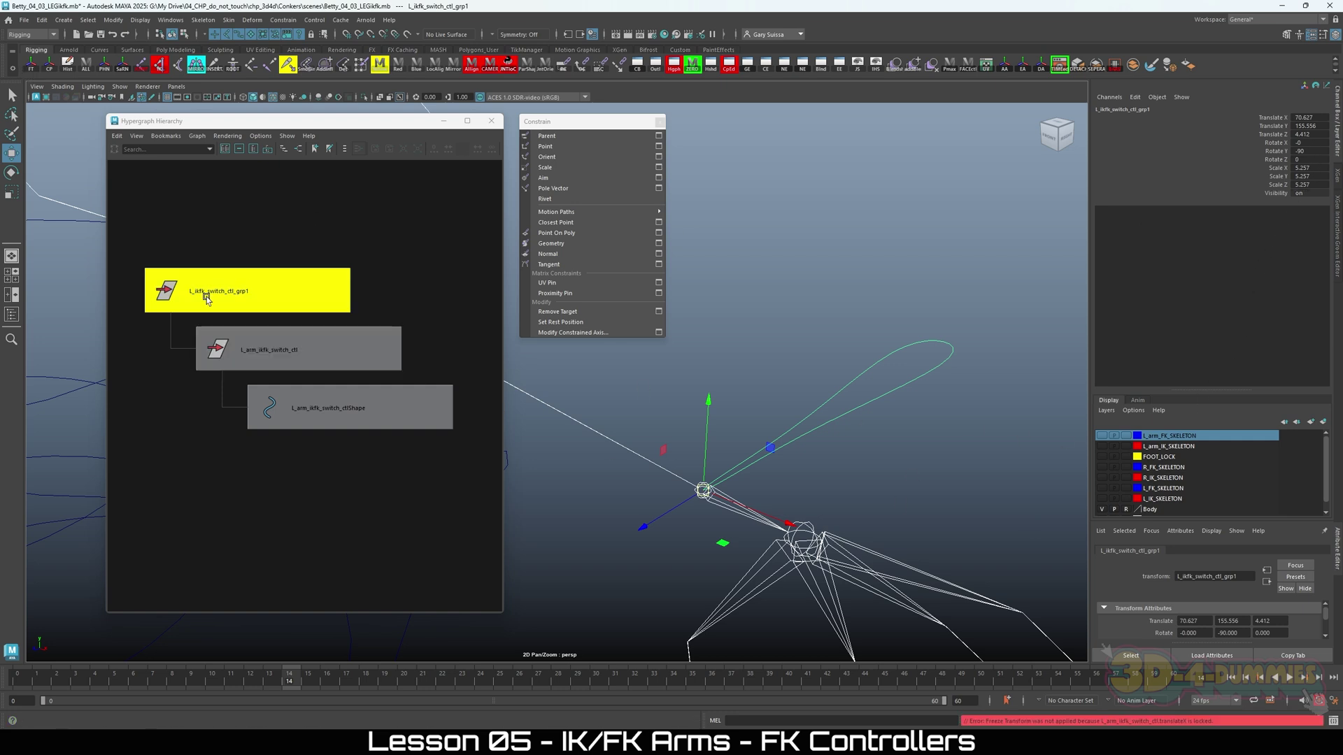
click(231, 349)
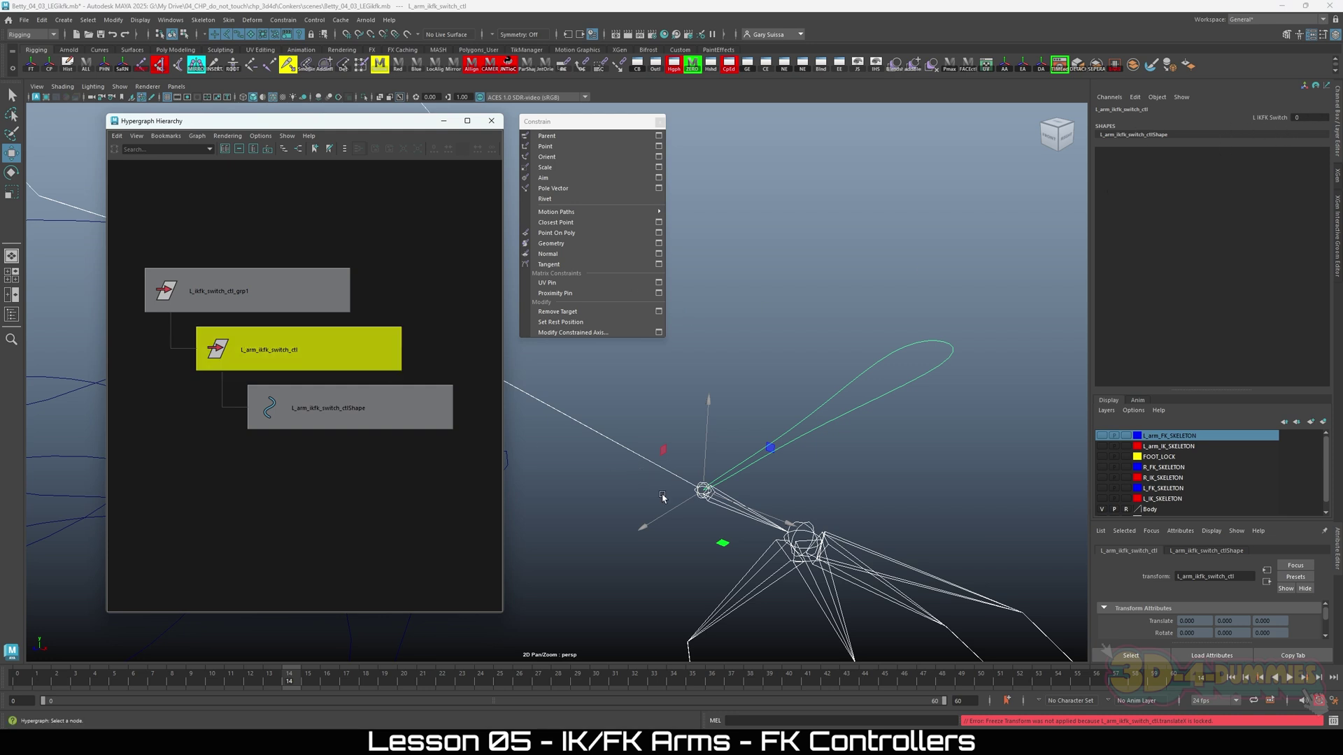
click(263, 297)
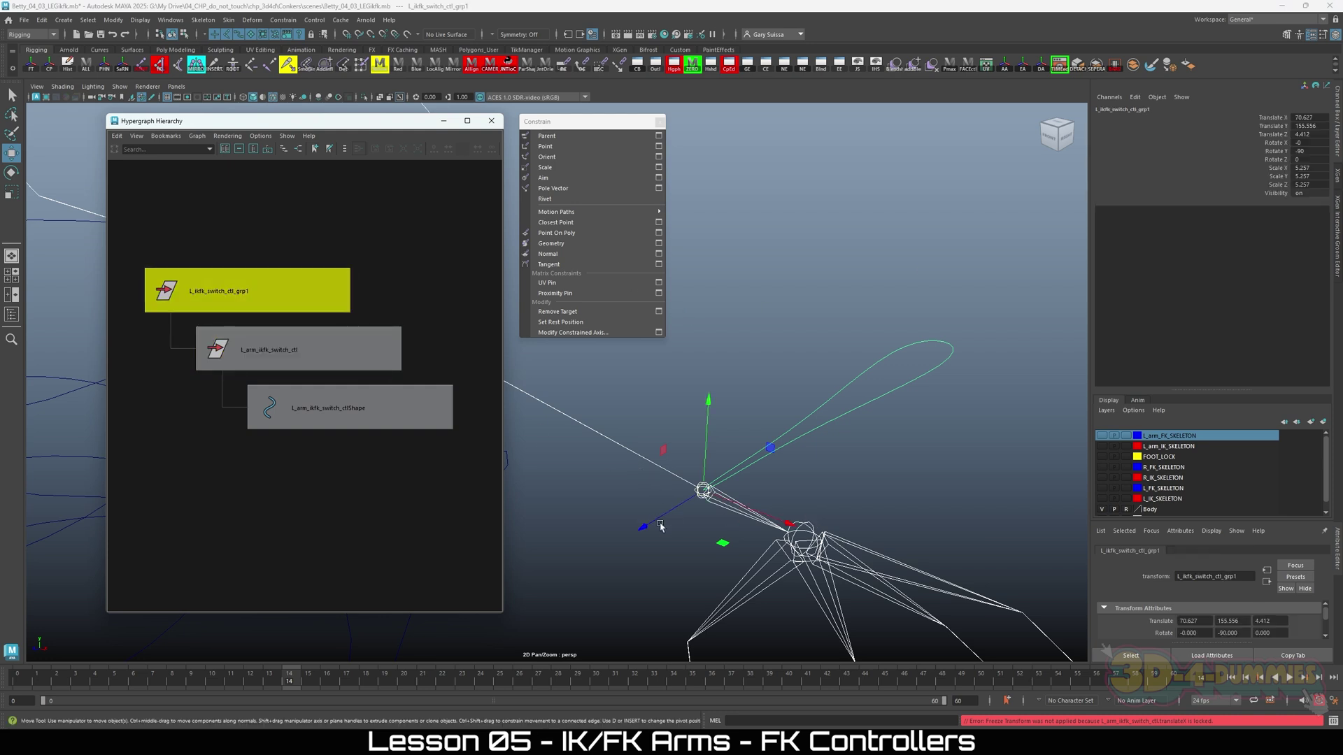
Parent-constrain the duplicated arm switch group to the left wrist bind joint.
click(731, 519)
click(237, 300)
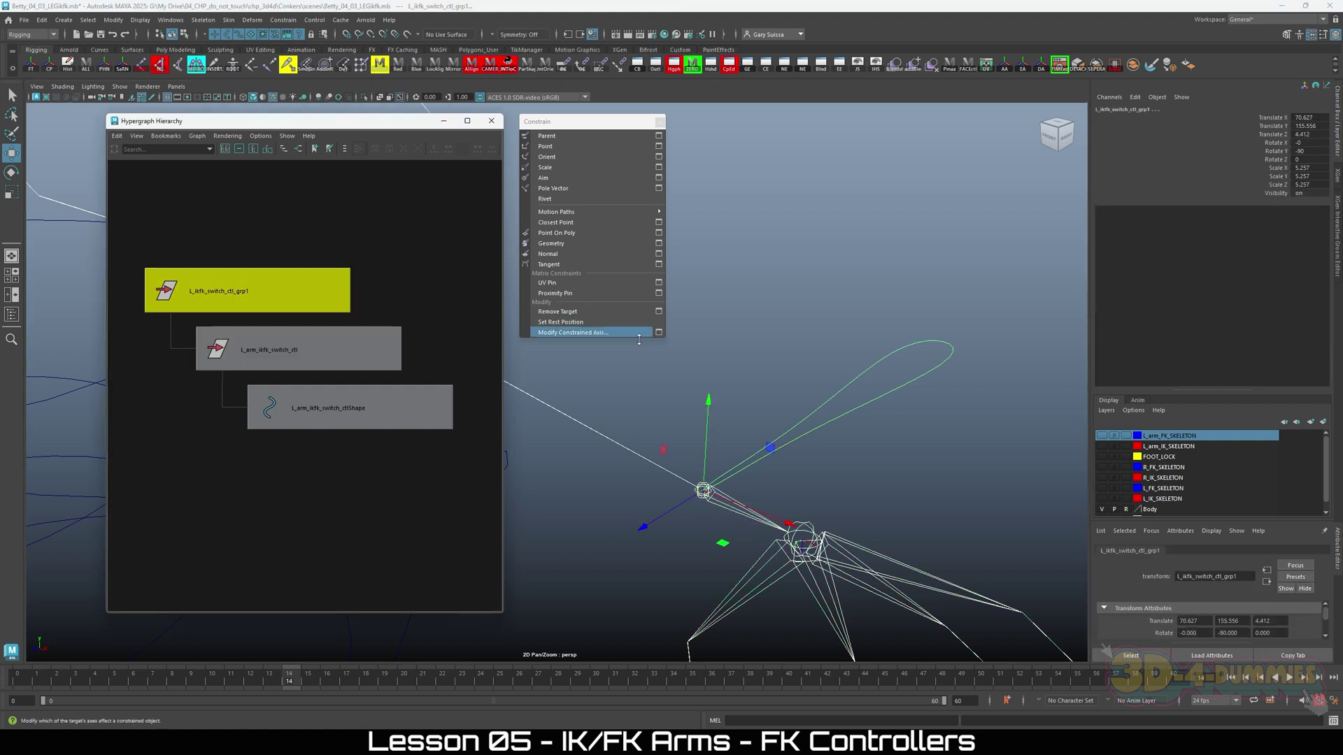
click(547, 136)
Move the left wrist joint to test whether the switch control follows it, and undo the move.
scroll(792, 465, down, 5)
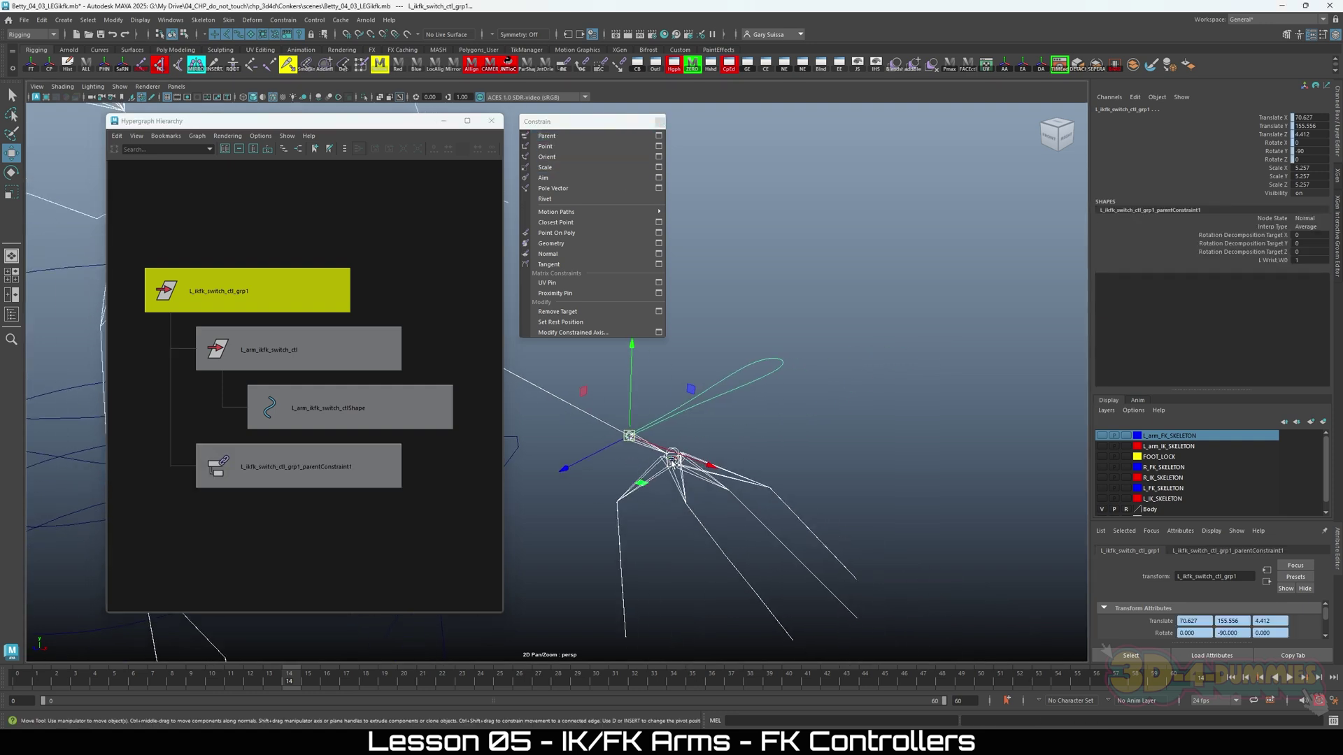
alt+middle_drag(589, 438, 762, 460)
click(753, 382)
click(834, 474)
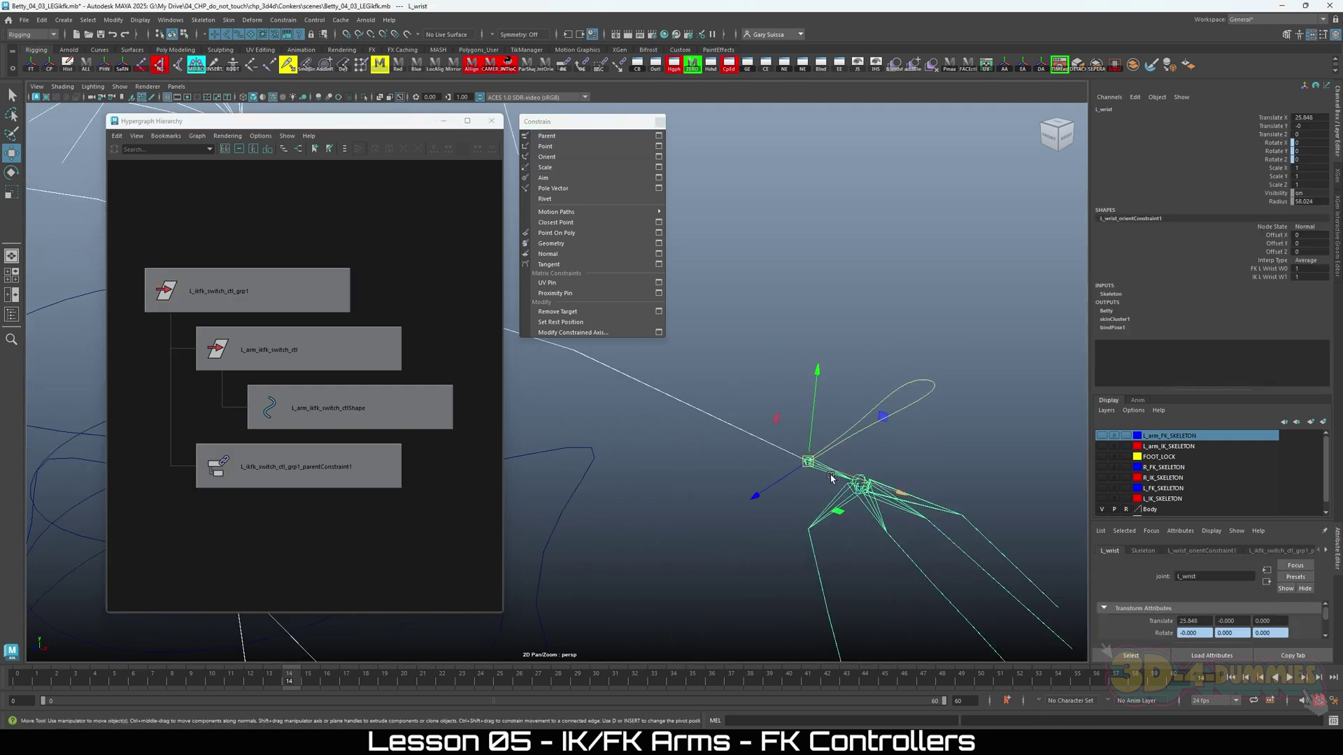
drag(816, 470, 753, 356)
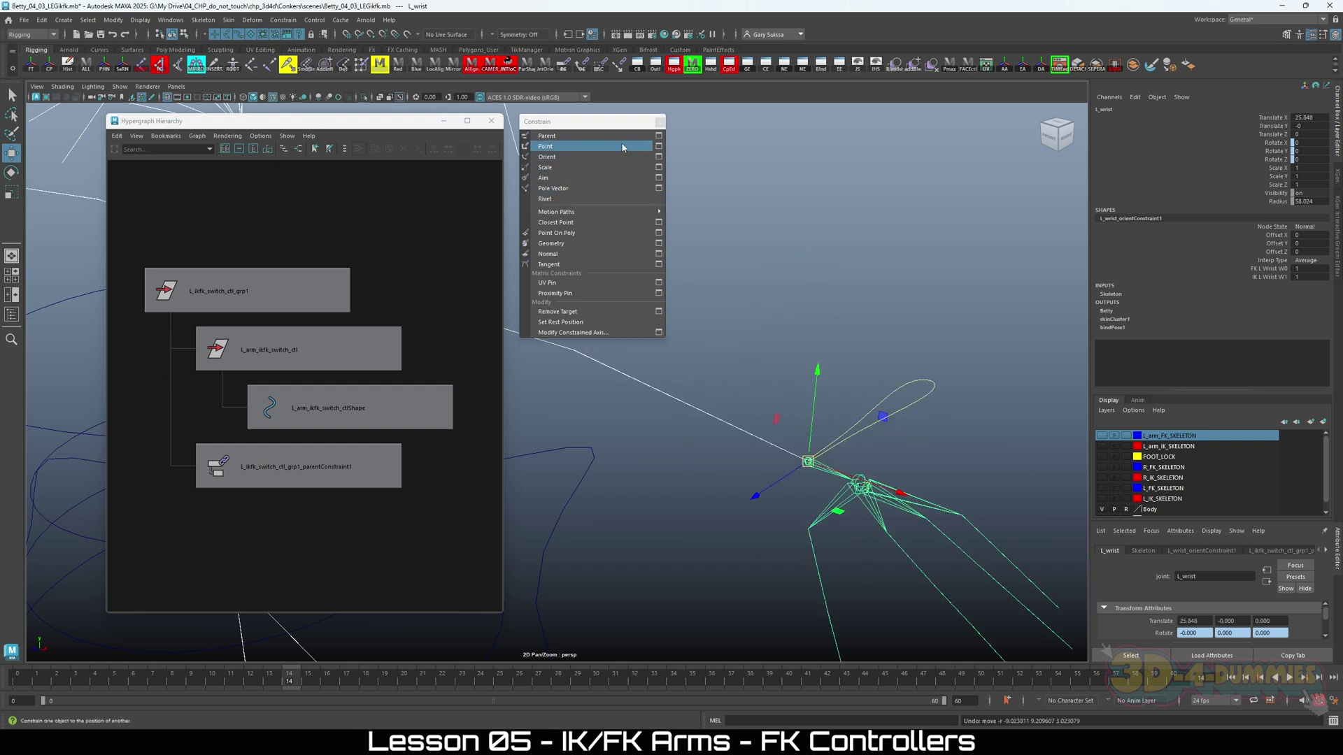
Show the L_arm_FK_SKELETON and L_arm_IK_SKELETON display layers with nothing selected.
drag(602, 125, 621, 118)
alt+right_drag(864, 483, 745, 536)
click(716, 455)
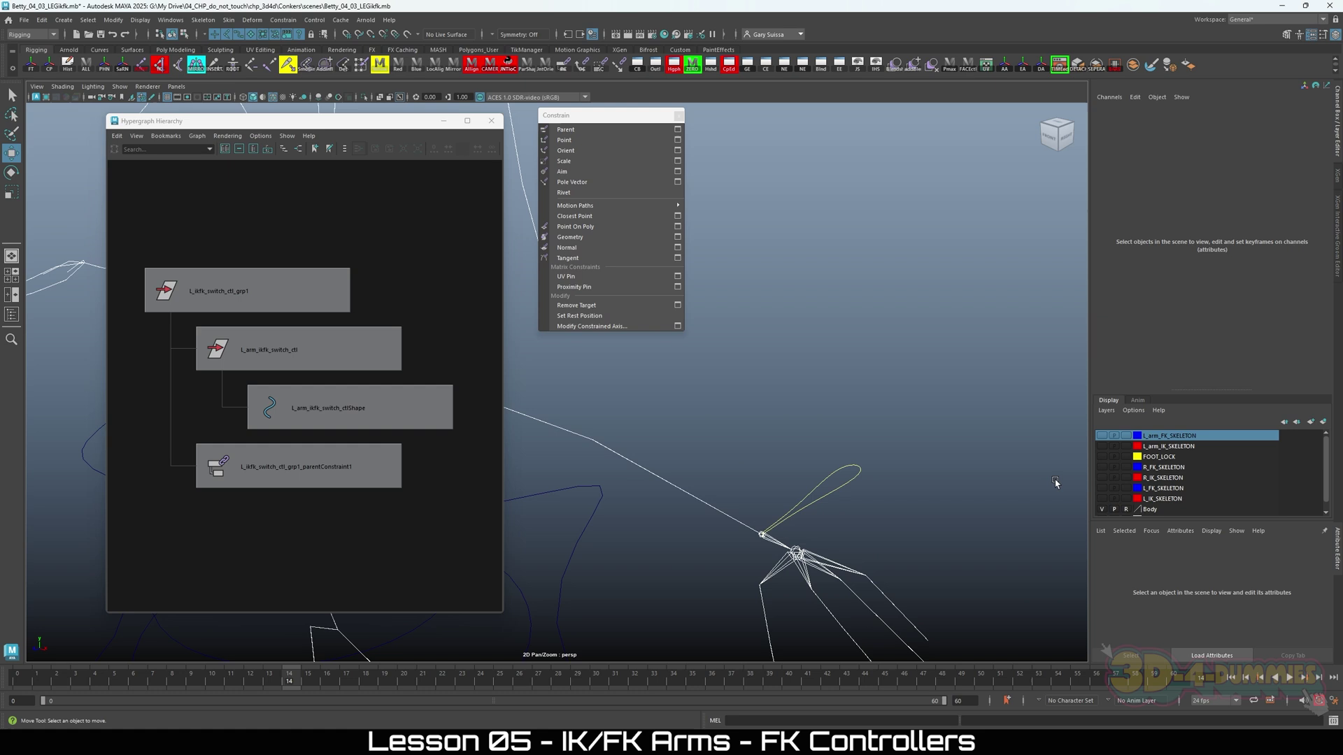
click(1102, 436)
click(1103, 446)
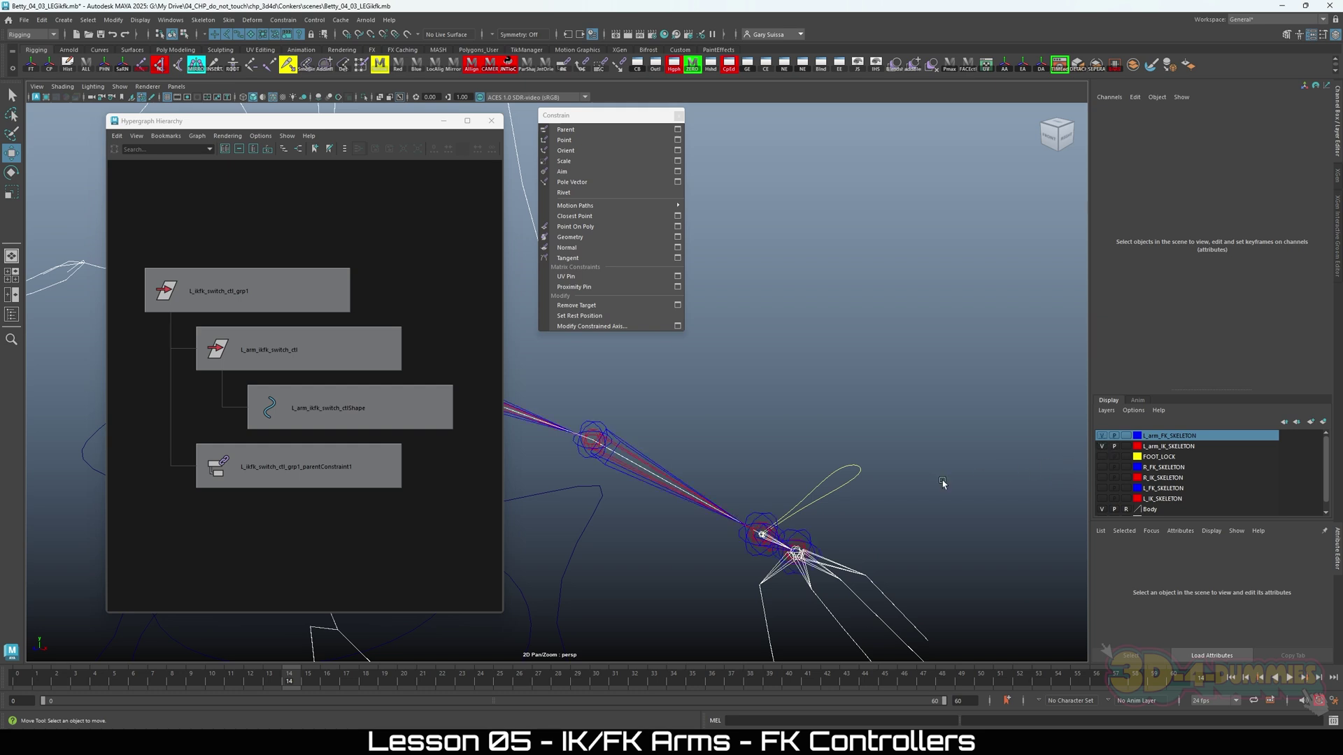
alt+drag(942, 480, 658, 494)
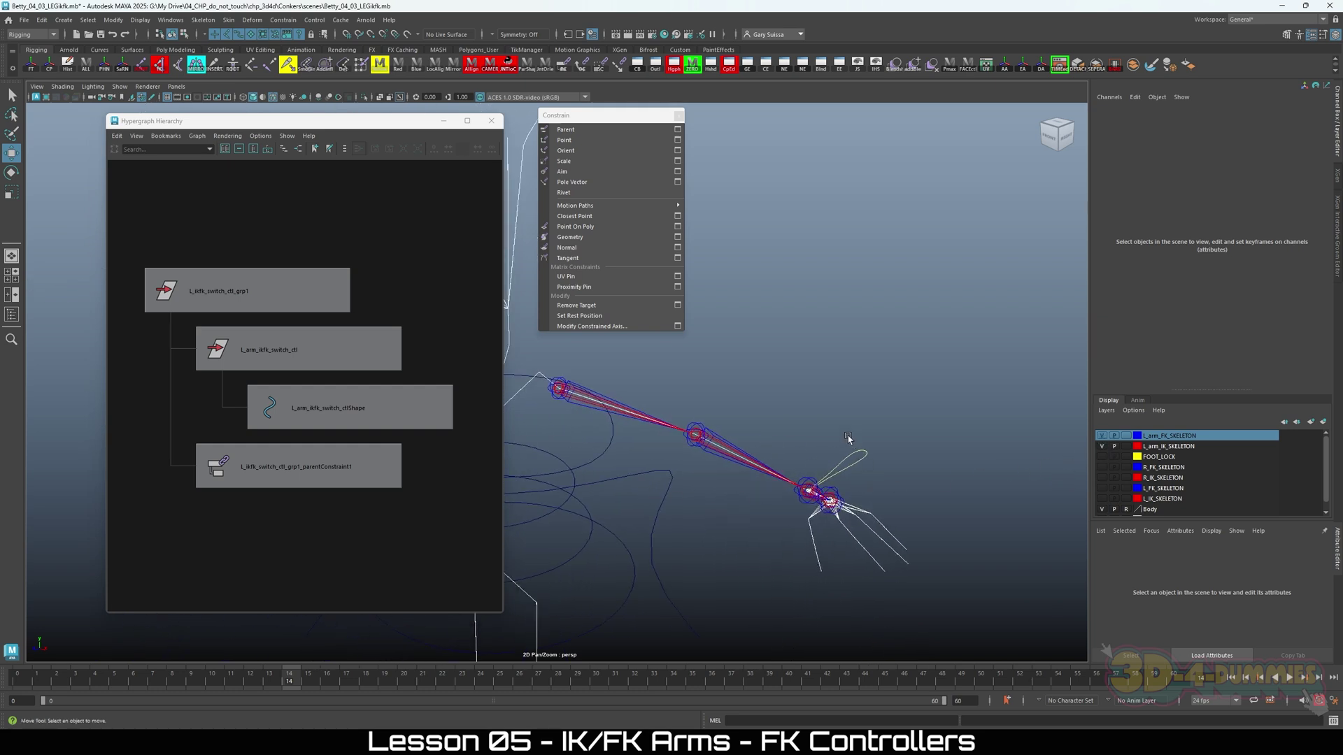
Select the FK_L_elbow joint and frame it in the Hypergraph hierarchy.
click(308, 405)
scroll(392, 448, down, 5)
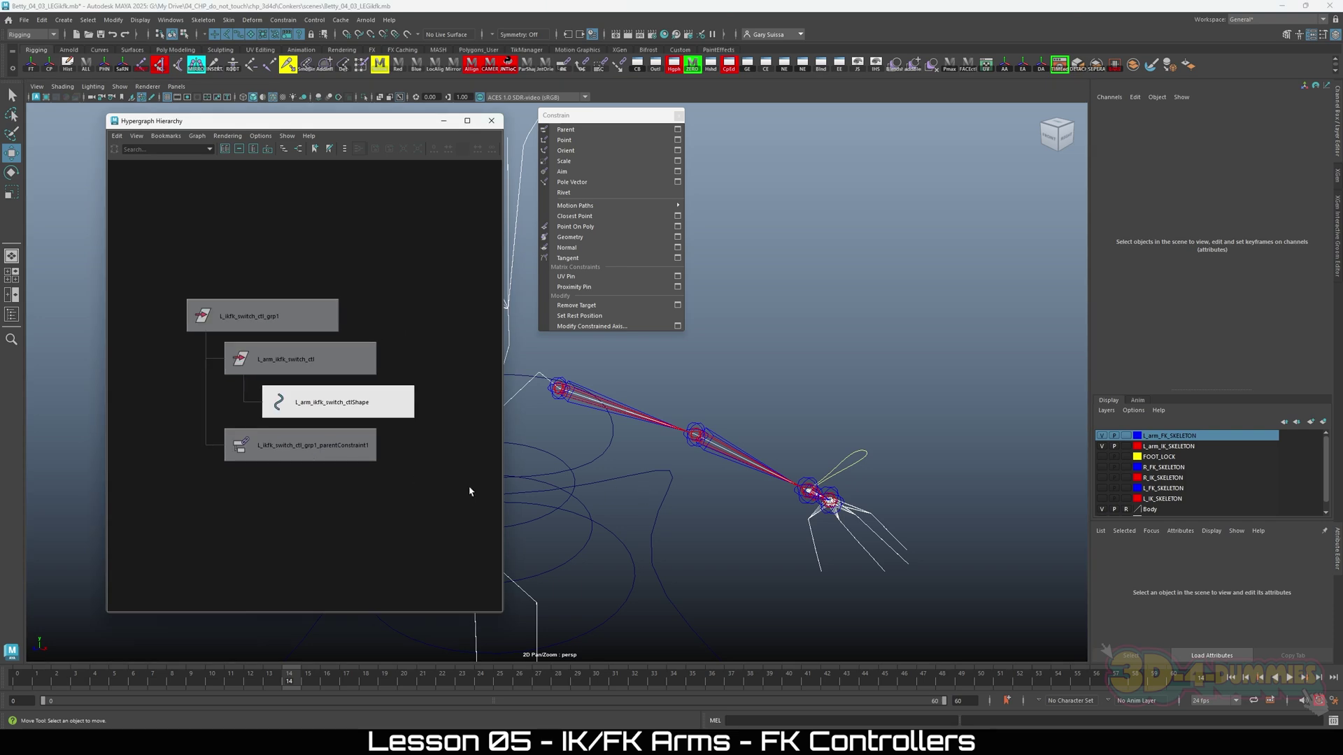
scroll(708, 525, up, 10)
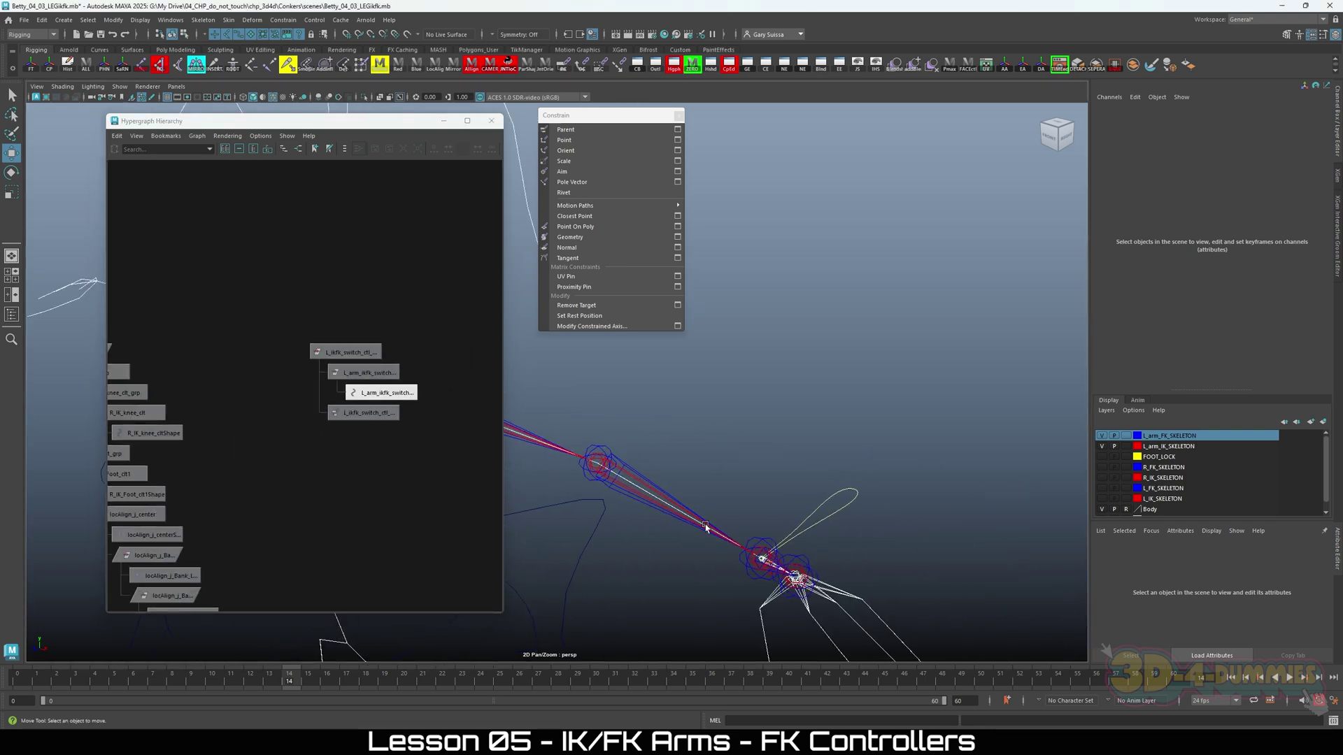
alt+middle_drag(854, 484, 861, 615)
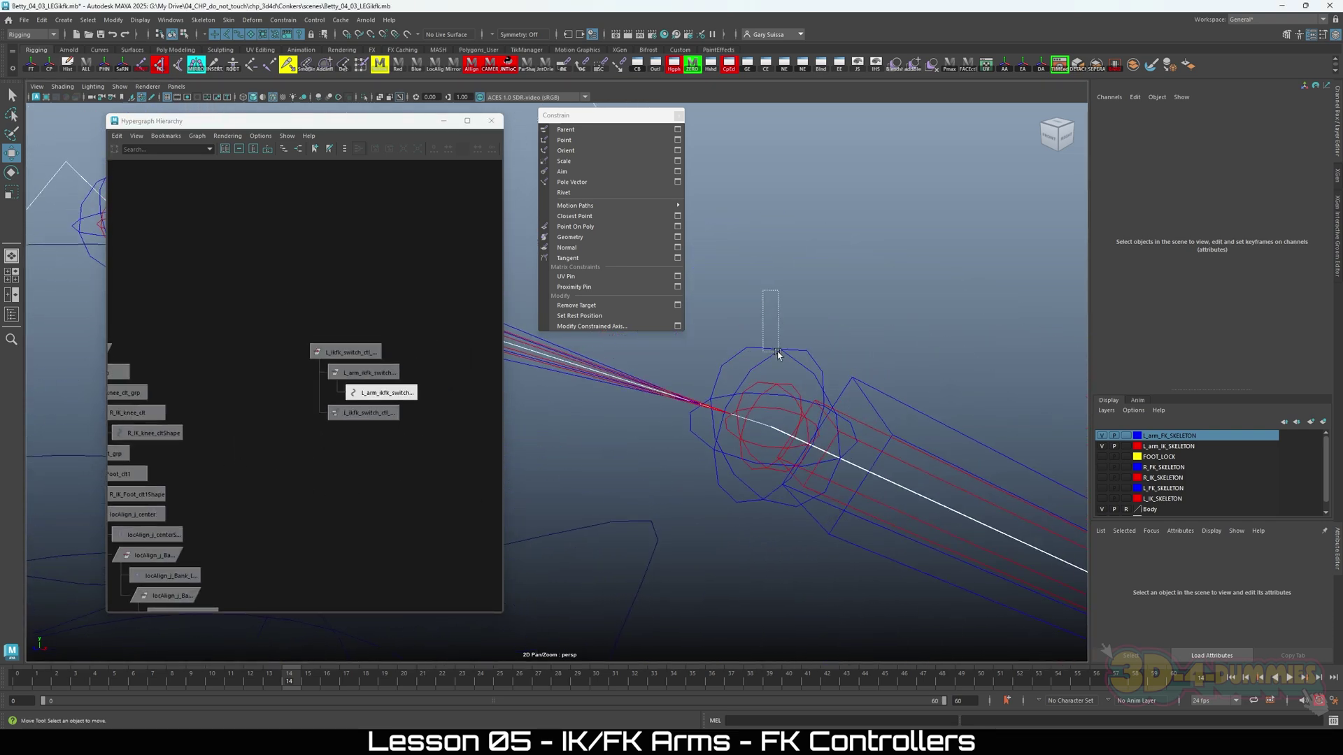
click(748, 395)
scroll(323, 463, down, 2)
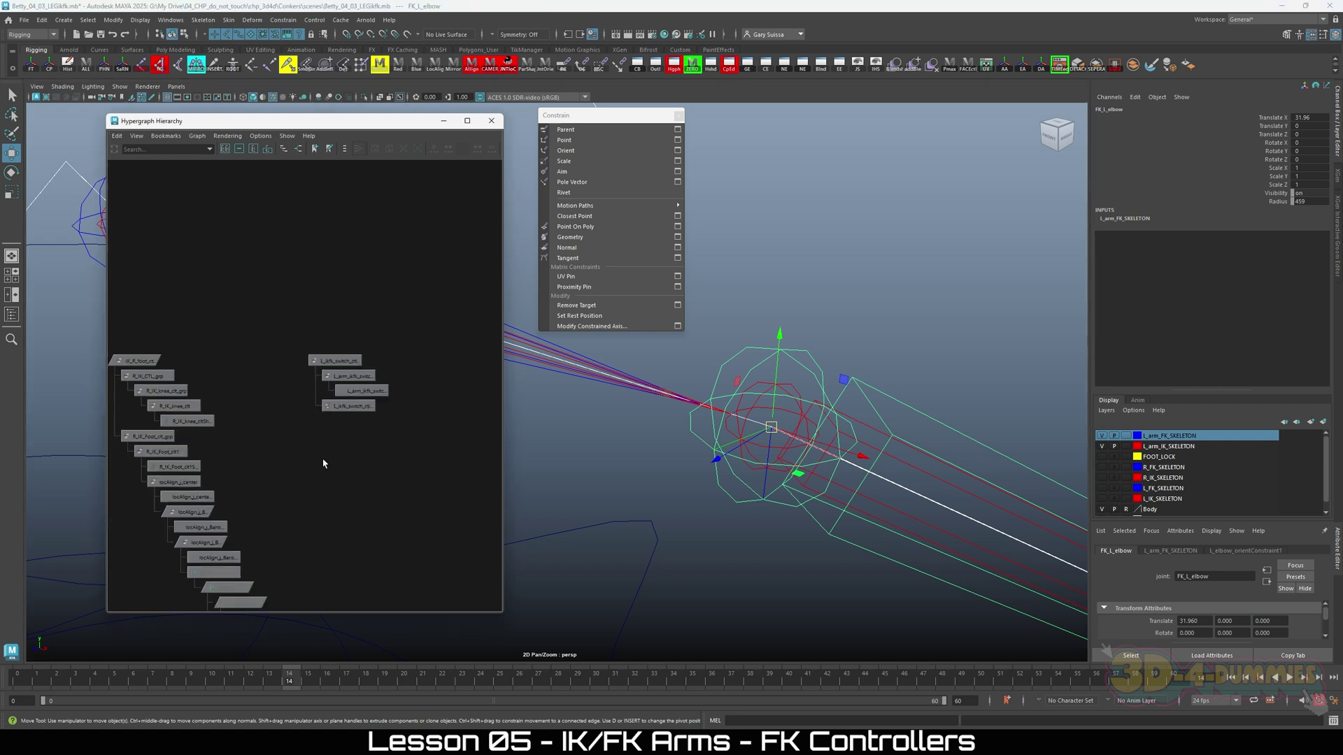
key(f)
Select the orient constraints of the left shoulder, elbow, wrist and hand together in the Hypergraph hierarchy.
alt+right_drag(378, 473, 198, 462)
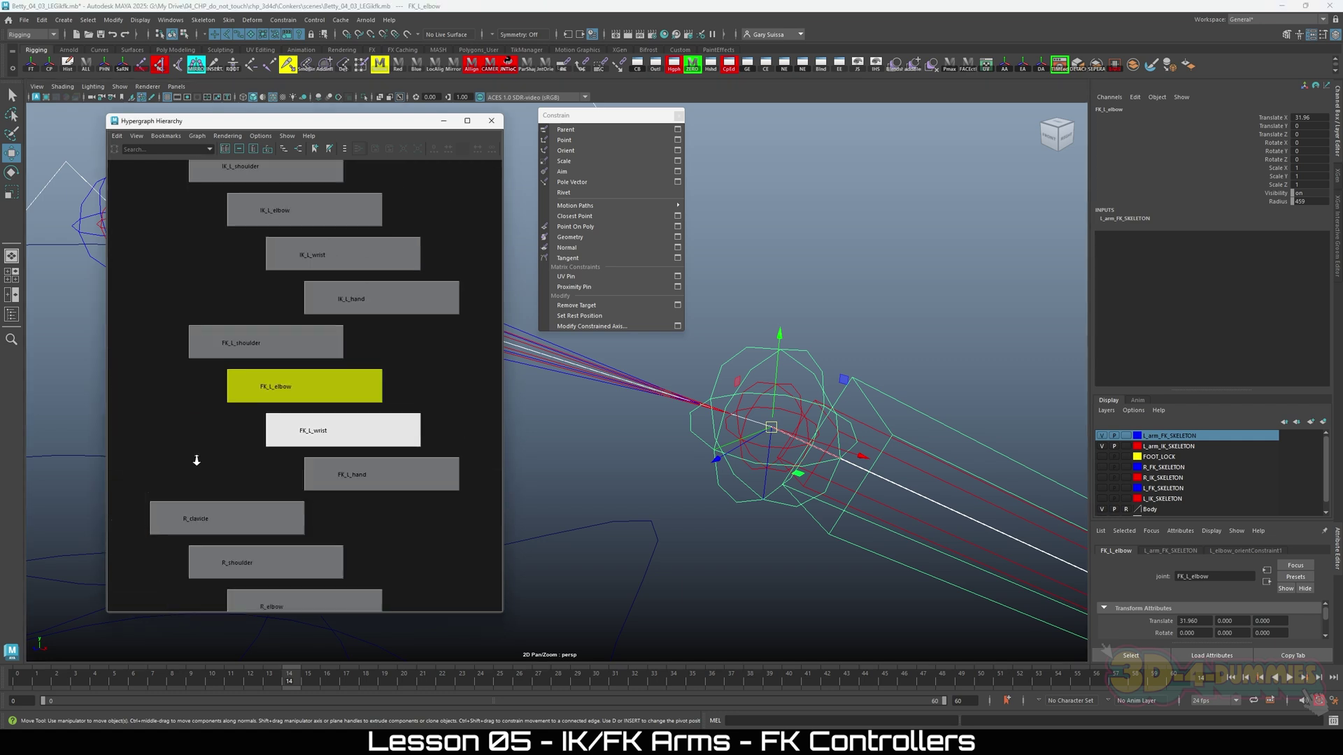
alt+middle_drag(343, 470, 343, 431)
alt+right_drag(342, 432, 237, 396)
alt+middle_drag(289, 373, 275, 486)
alt+right_drag(275, 486, 366, 464)
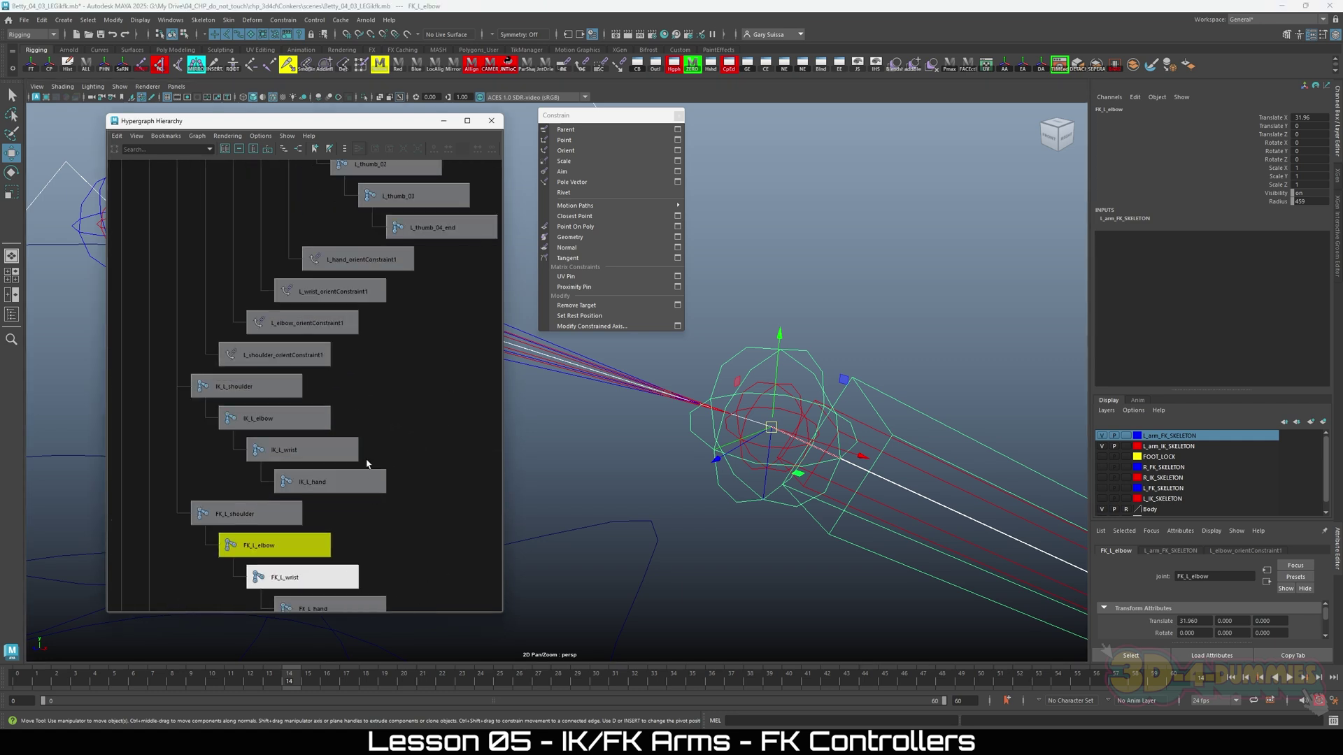
alt+middle_drag(308, 407, 272, 513)
alt+right_drag(272, 512, 308, 519)
alt+middle_drag(308, 518, 314, 519)
drag(424, 354, 209, 482)
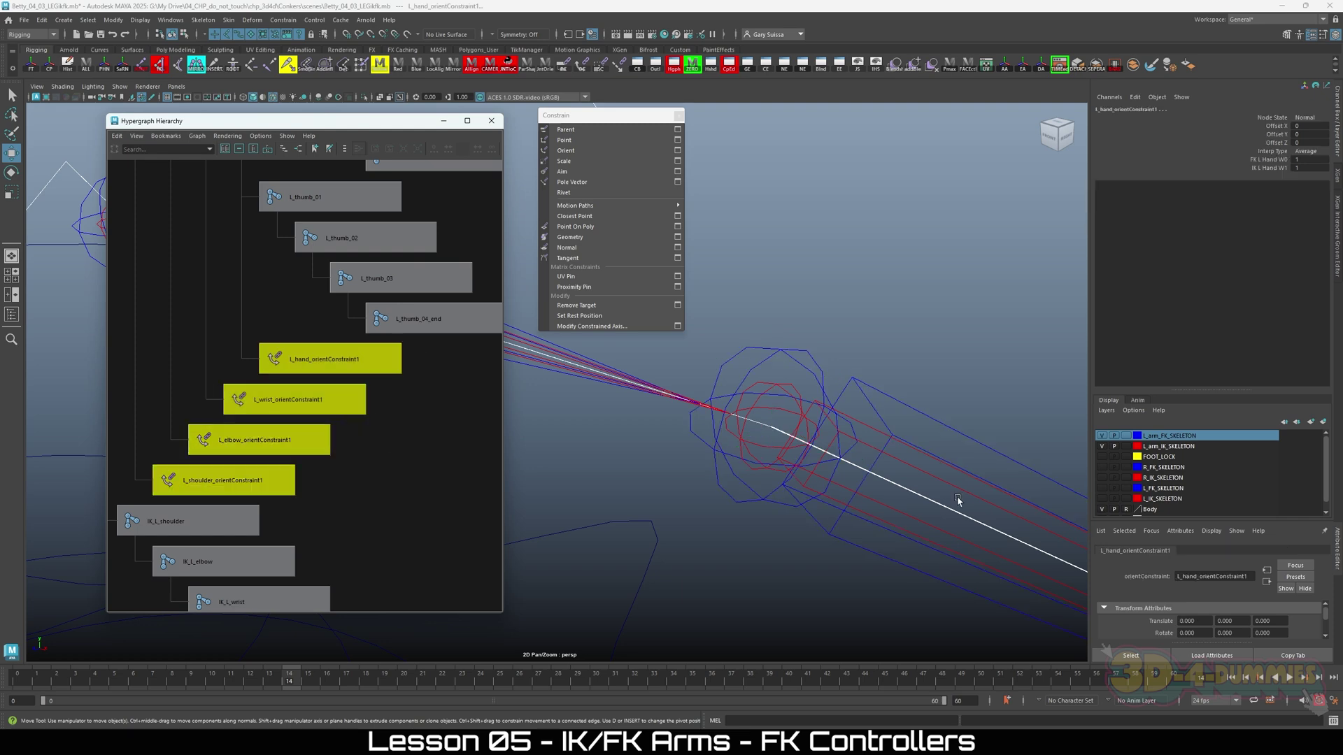
Switch to the Animation toolset and open the Set Driven Key editor with the four selected orient constraints as driven objects.
alt+right_drag(957, 499, 511, 499)
alt+right_drag(763, 518, 618, 519)
alt+middle_drag(619, 516, 778, 551)
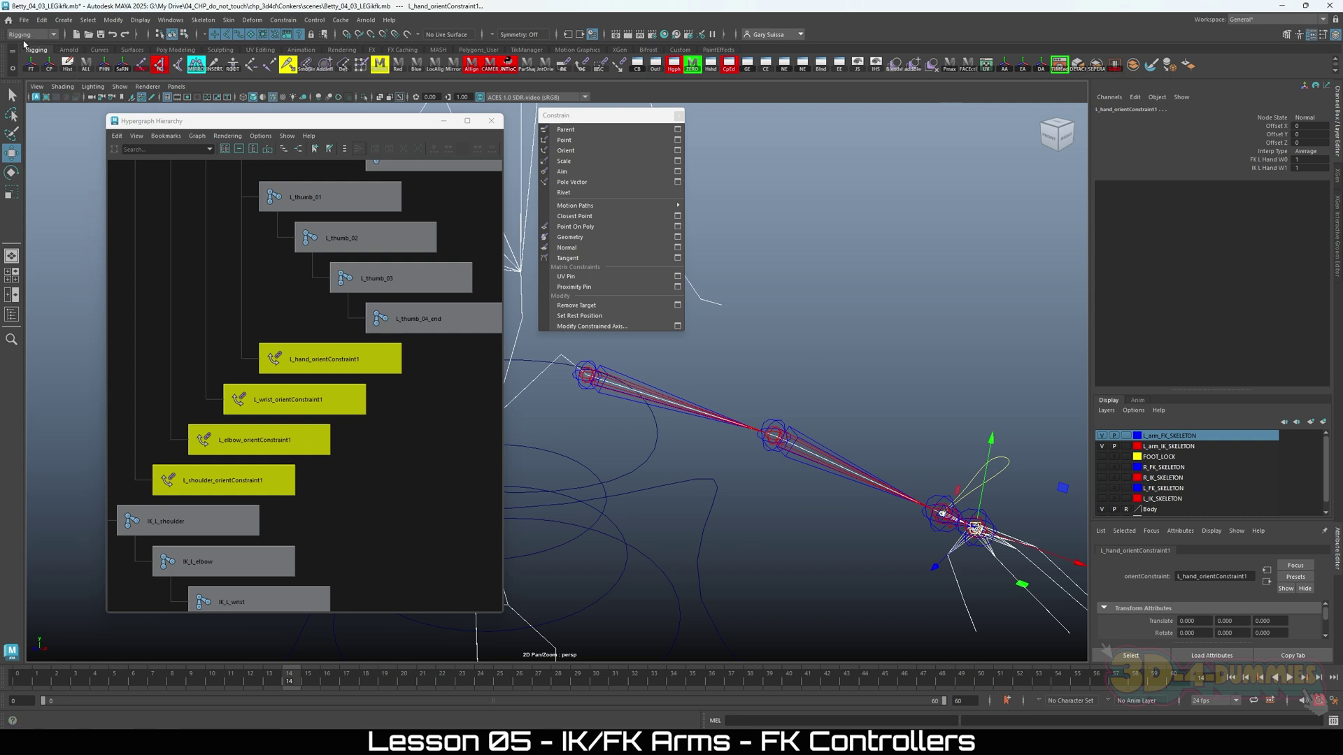
click(28, 35)
click(21, 67)
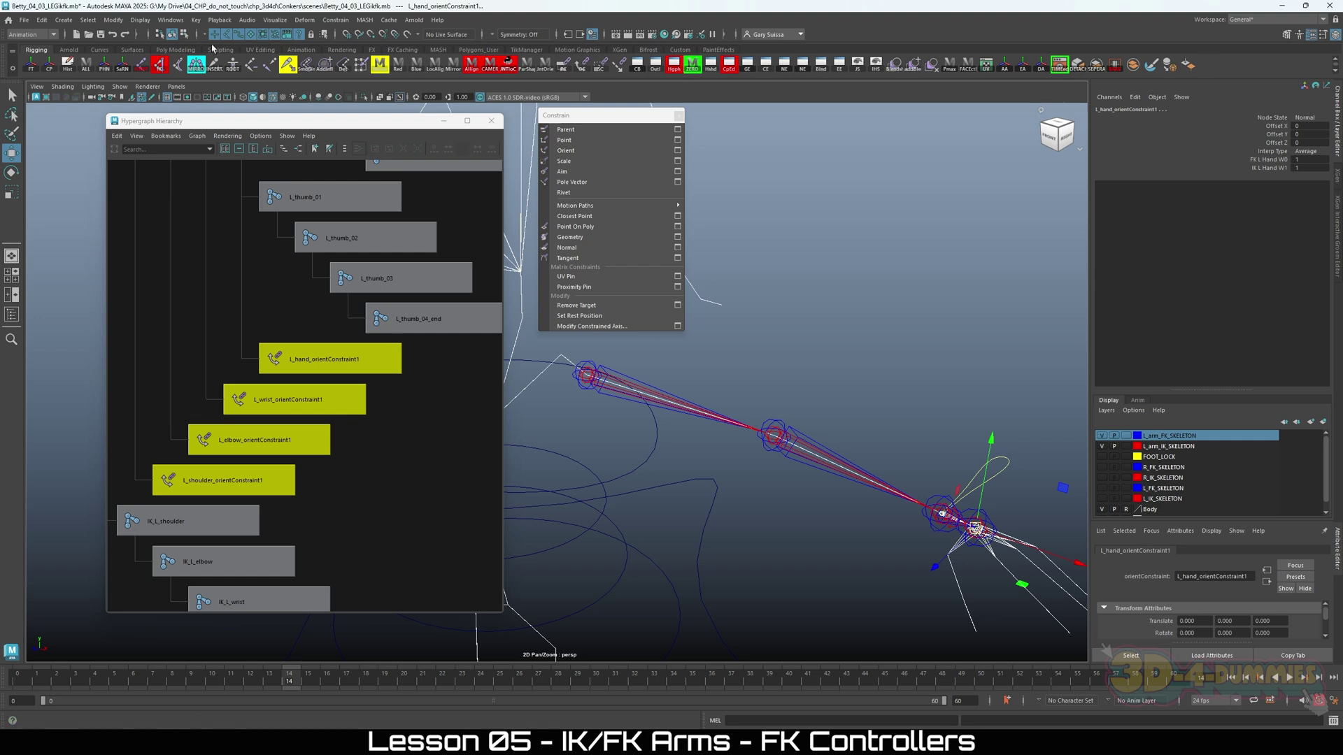
click(196, 20)
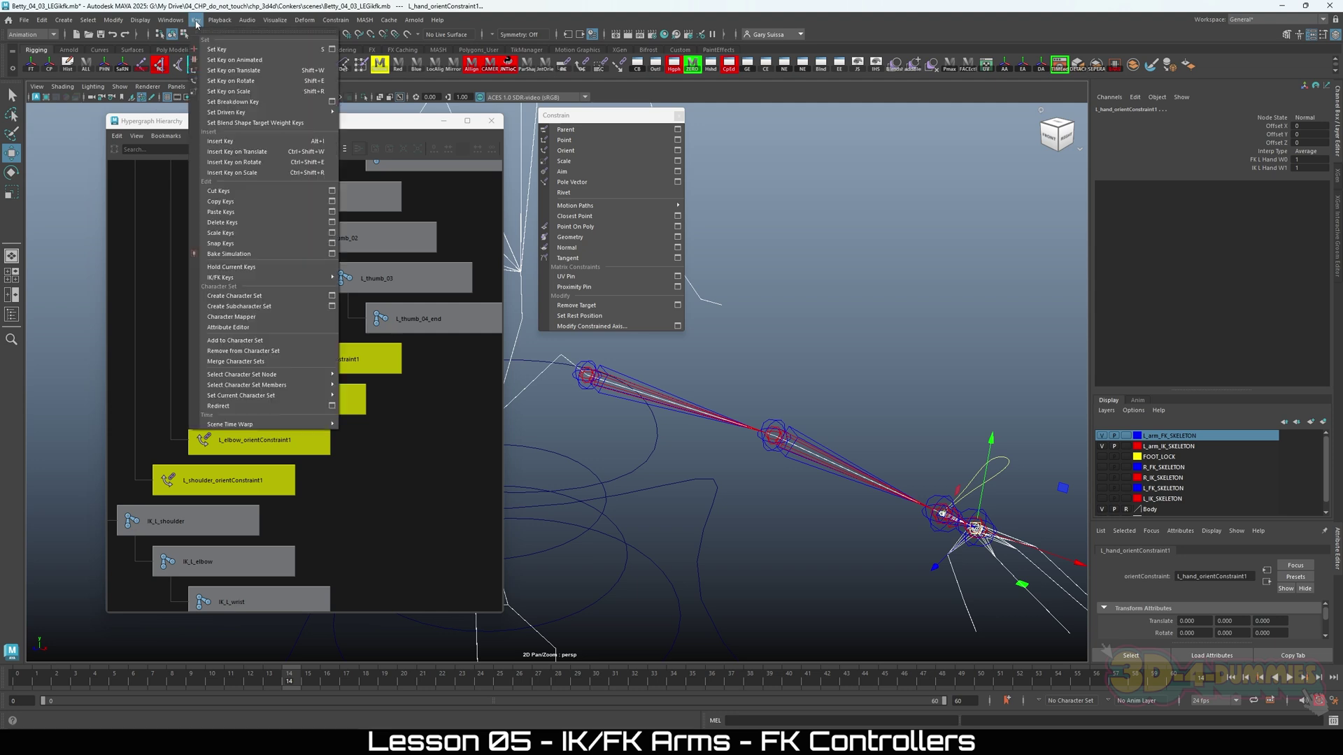
mouse_move(251, 113)
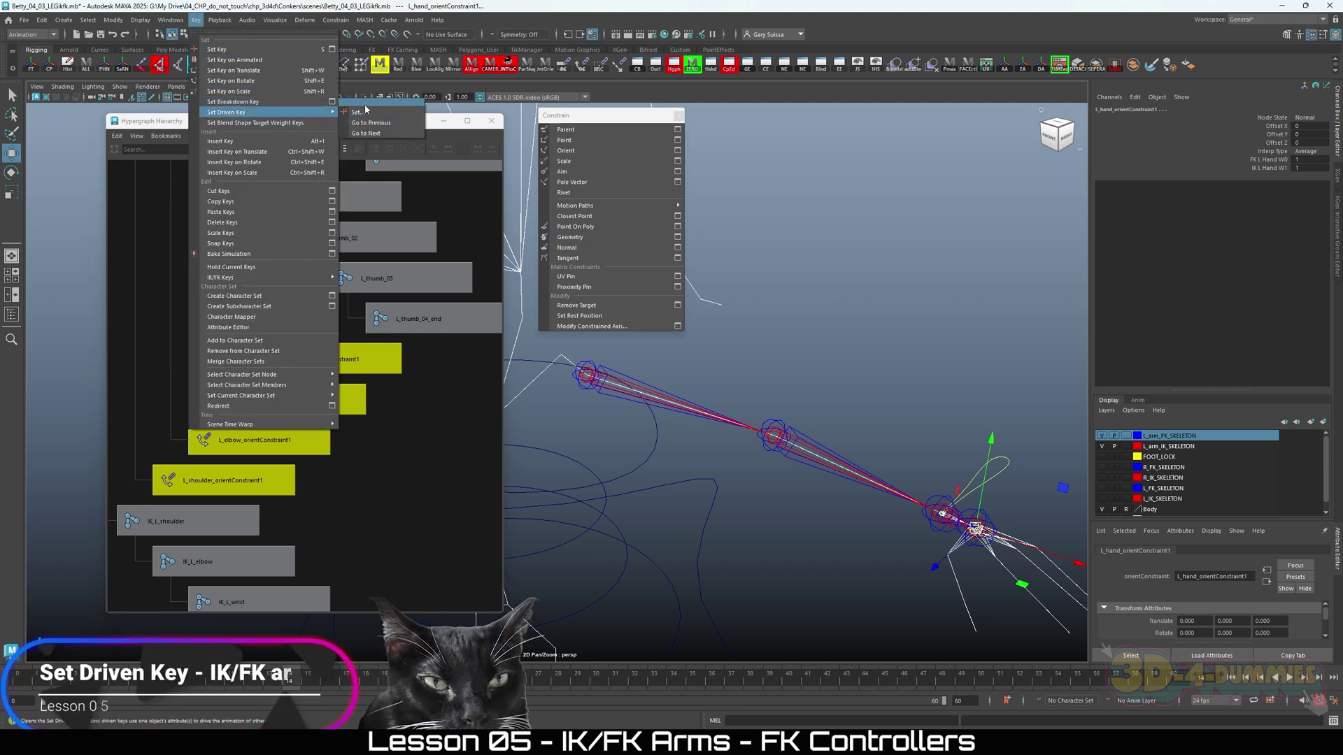
click(378, 105)
drag(378, 90, 897, 144)
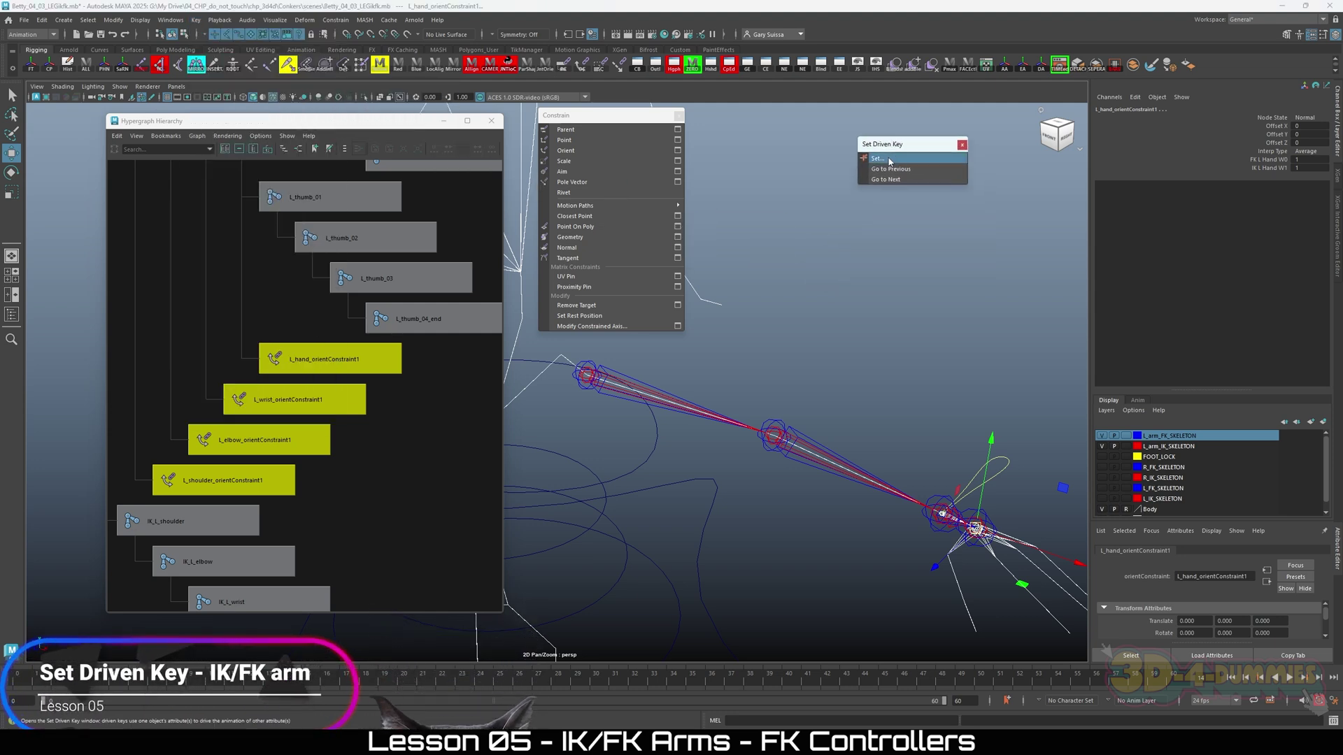
click(889, 162)
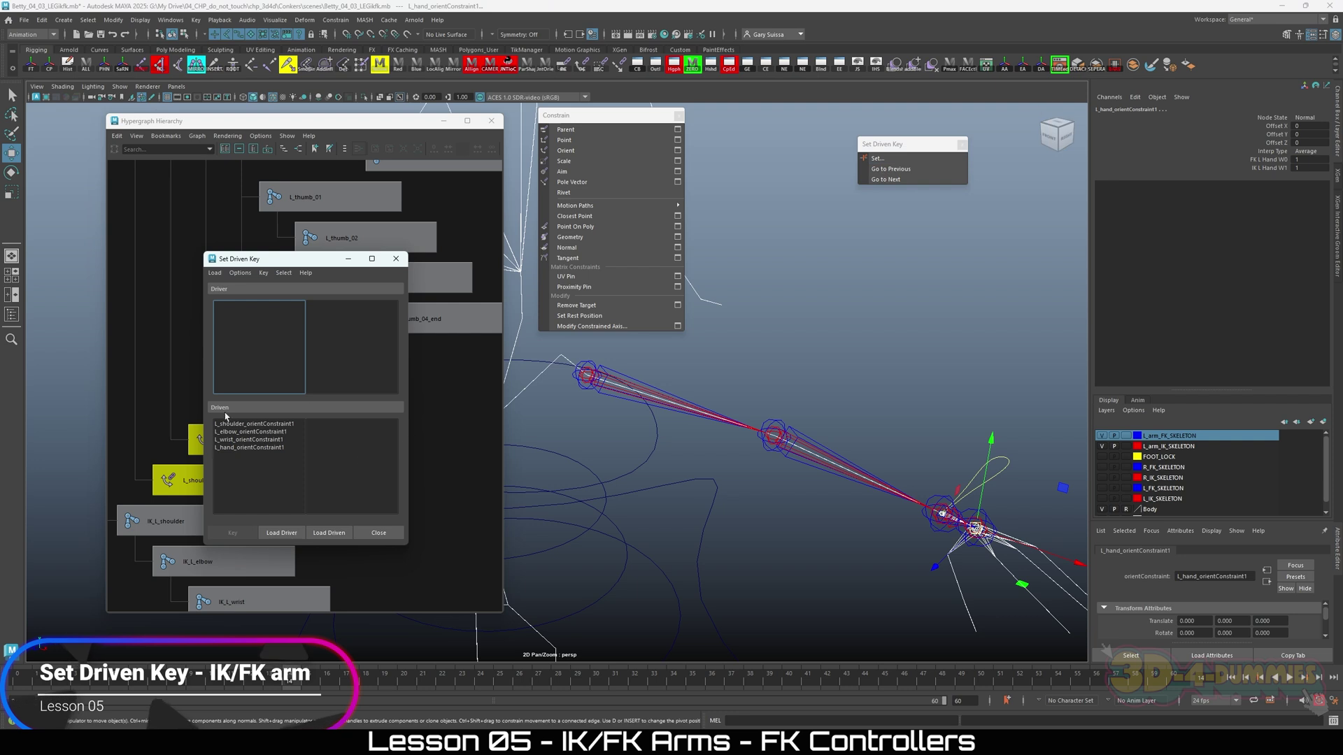
drag(299, 268, 716, 396)
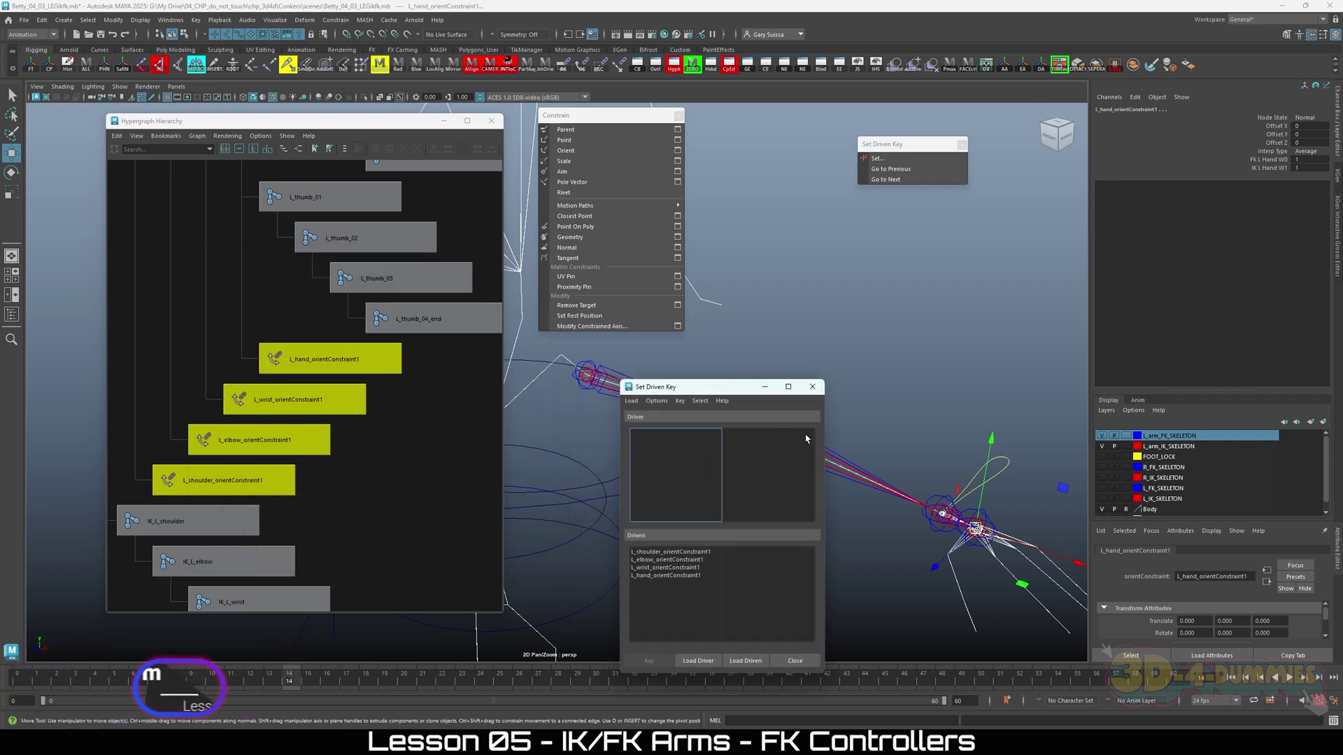
Load L_arm_ikfk_switch_ctl as the driver in Set Driven Key and choose its L IKFK Switch attribute.
scroll(888, 335, down, 4)
mouse_move(972, 388)
alt+mouse_down()
mouse_move(951, 392)
mouse_move(961, 379)
alt+mouse_up()
drag(941, 466, 921, 534)
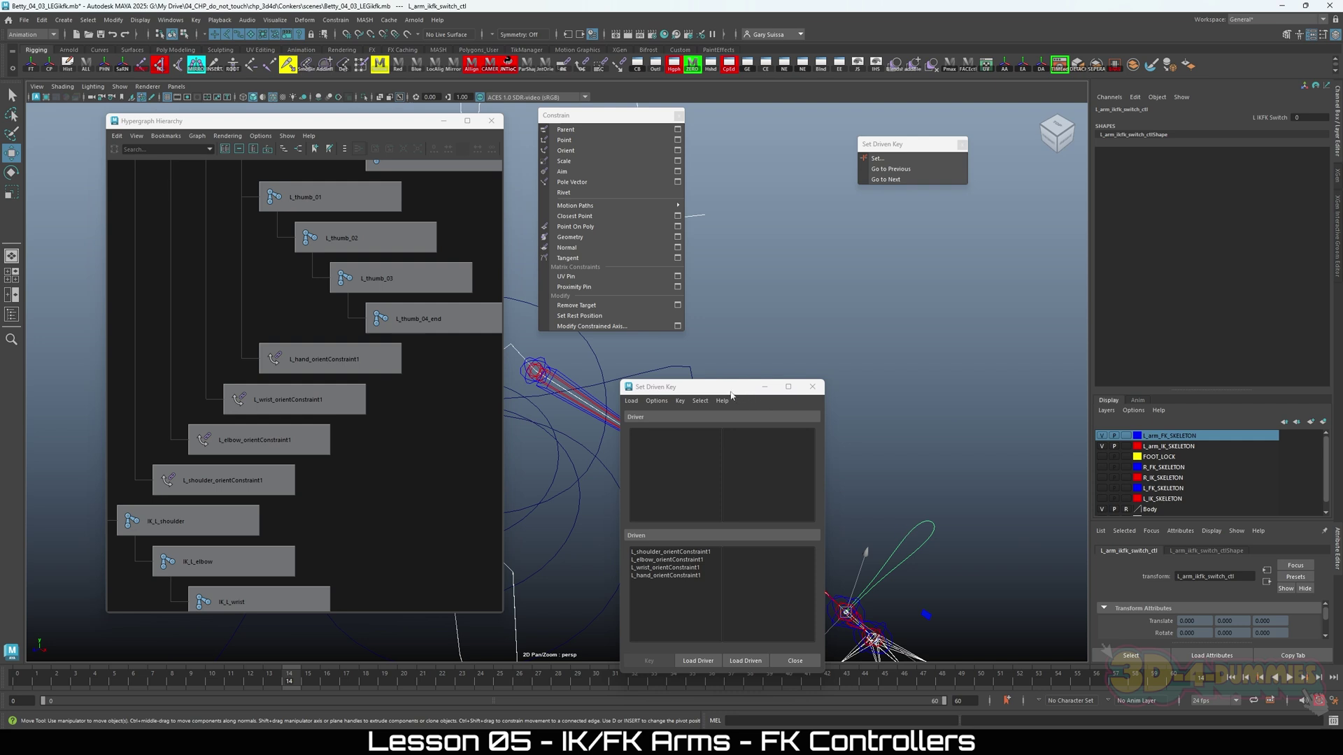
drag(755, 389, 765, 293)
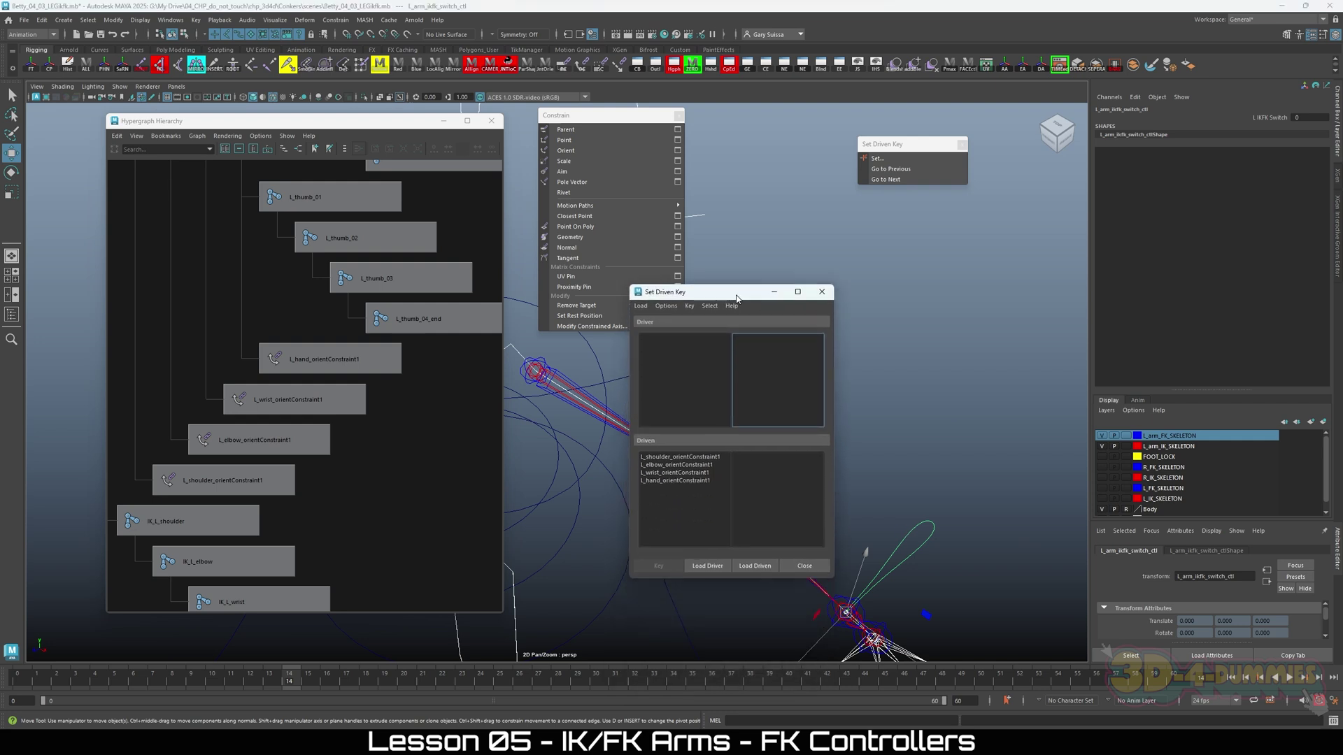
click(712, 563)
alt+drag(932, 397, 920, 348)
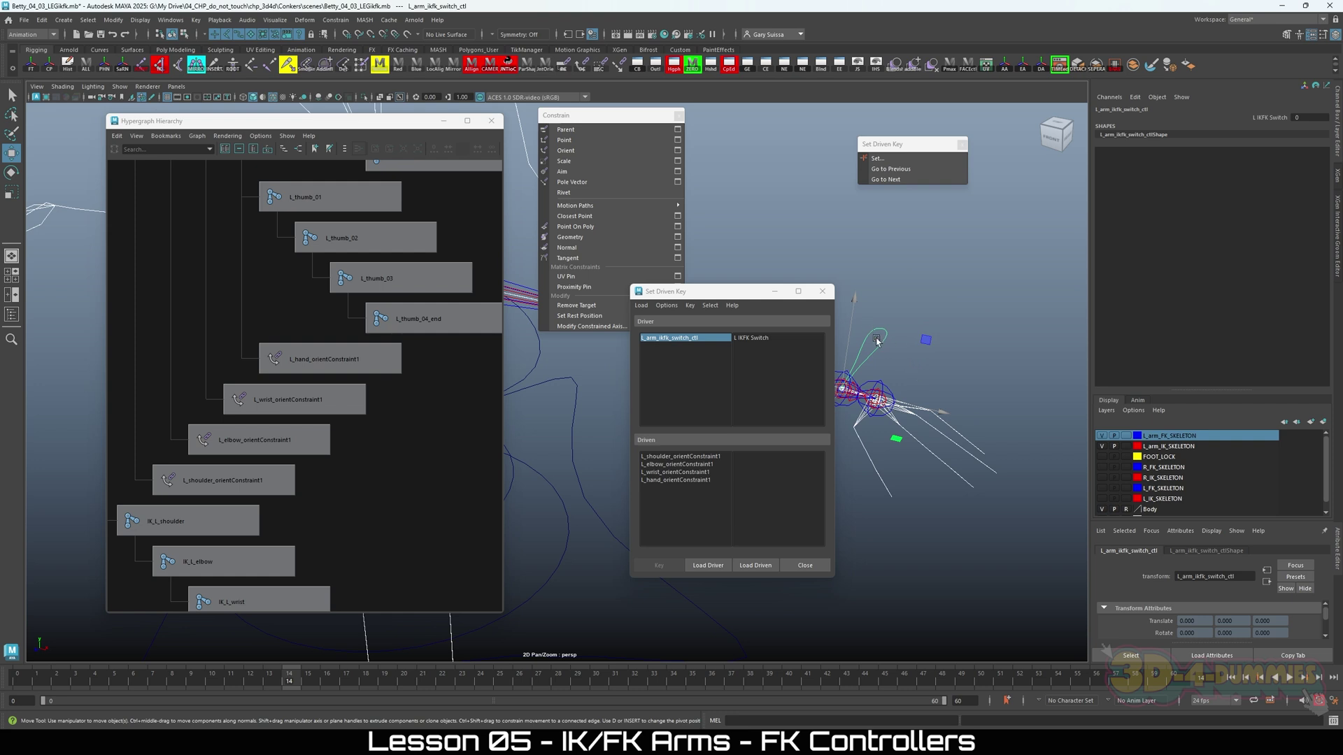
drag(700, 300, 532, 249)
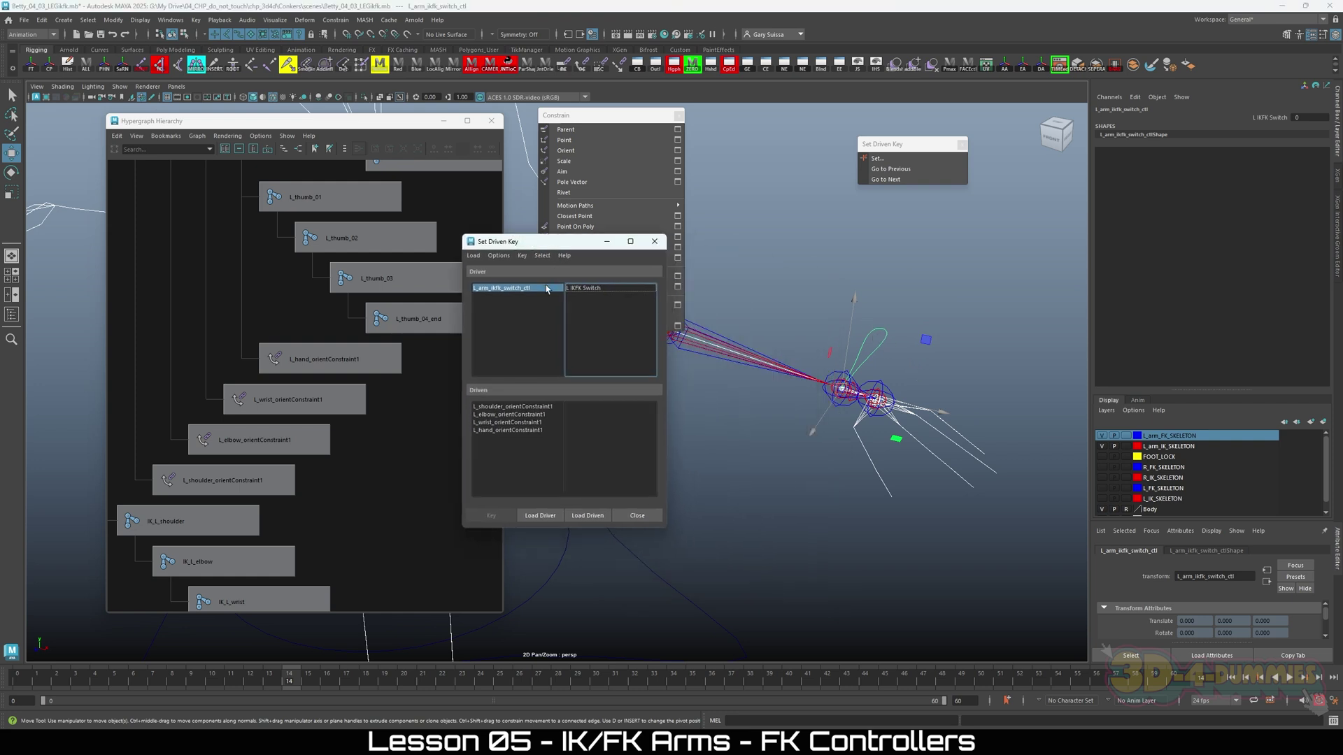
click(589, 288)
click(529, 291)
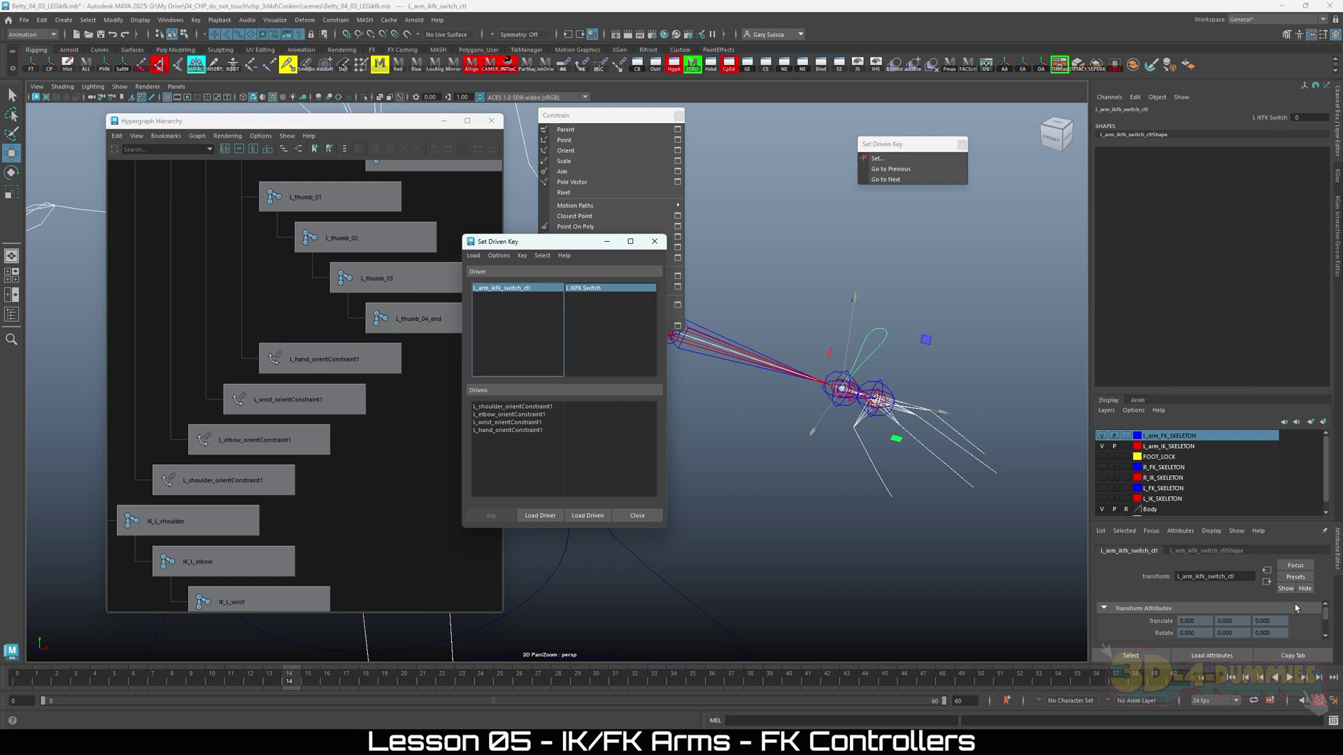
Look through the saved MEL and Python scripts in the Script Editor, and minimise it.
click(1333, 721)
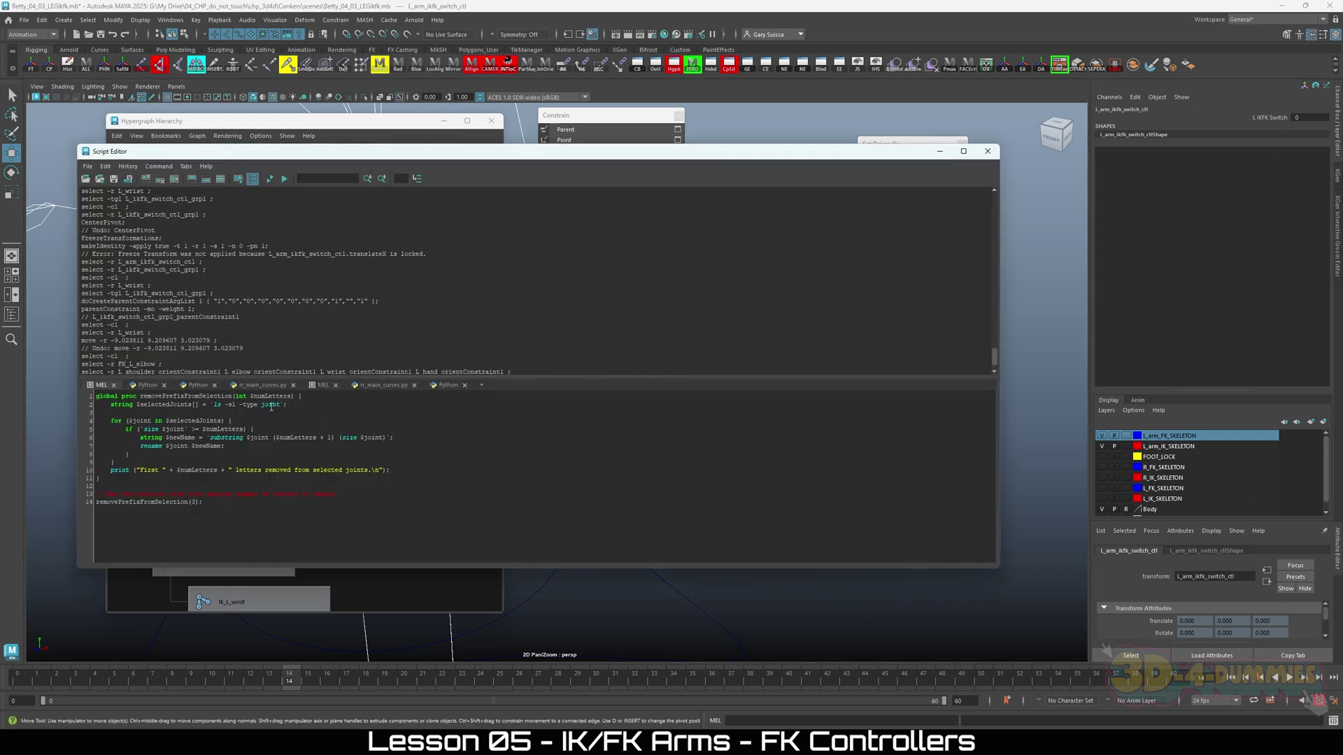
click(378, 387)
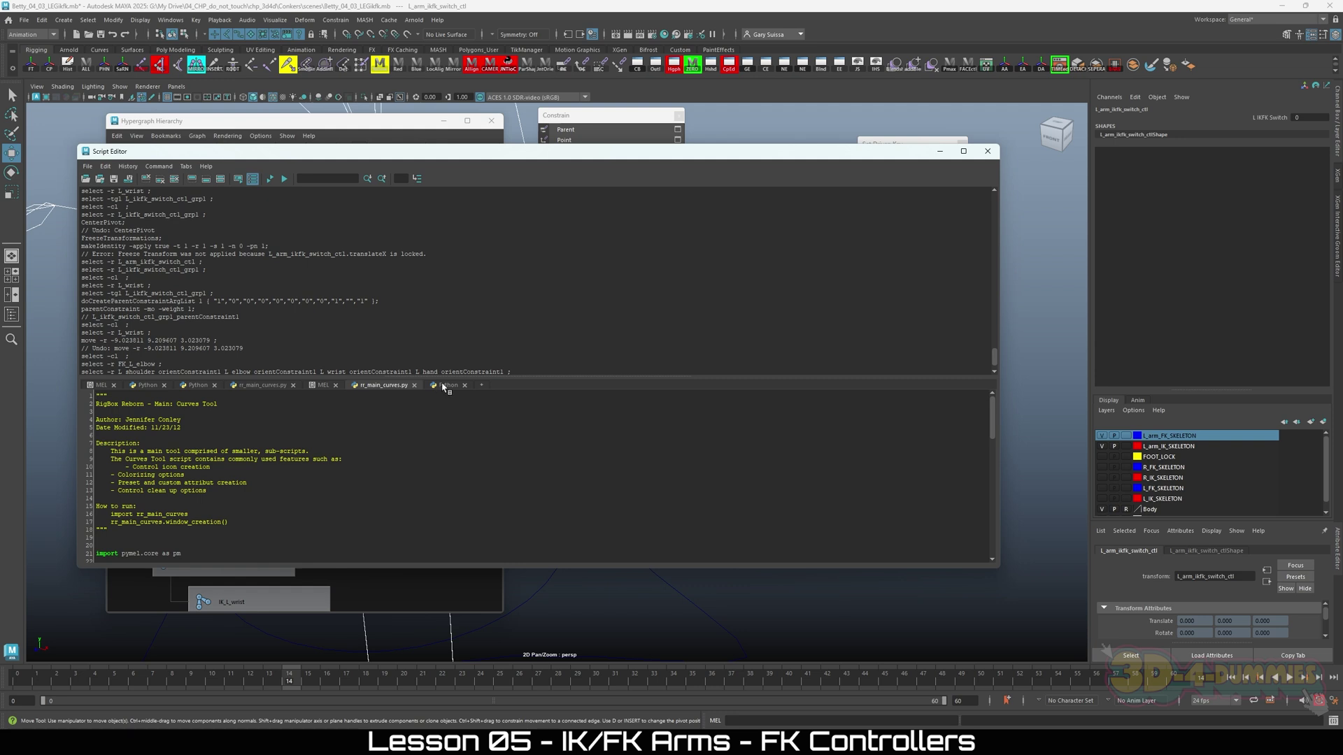
click(445, 387)
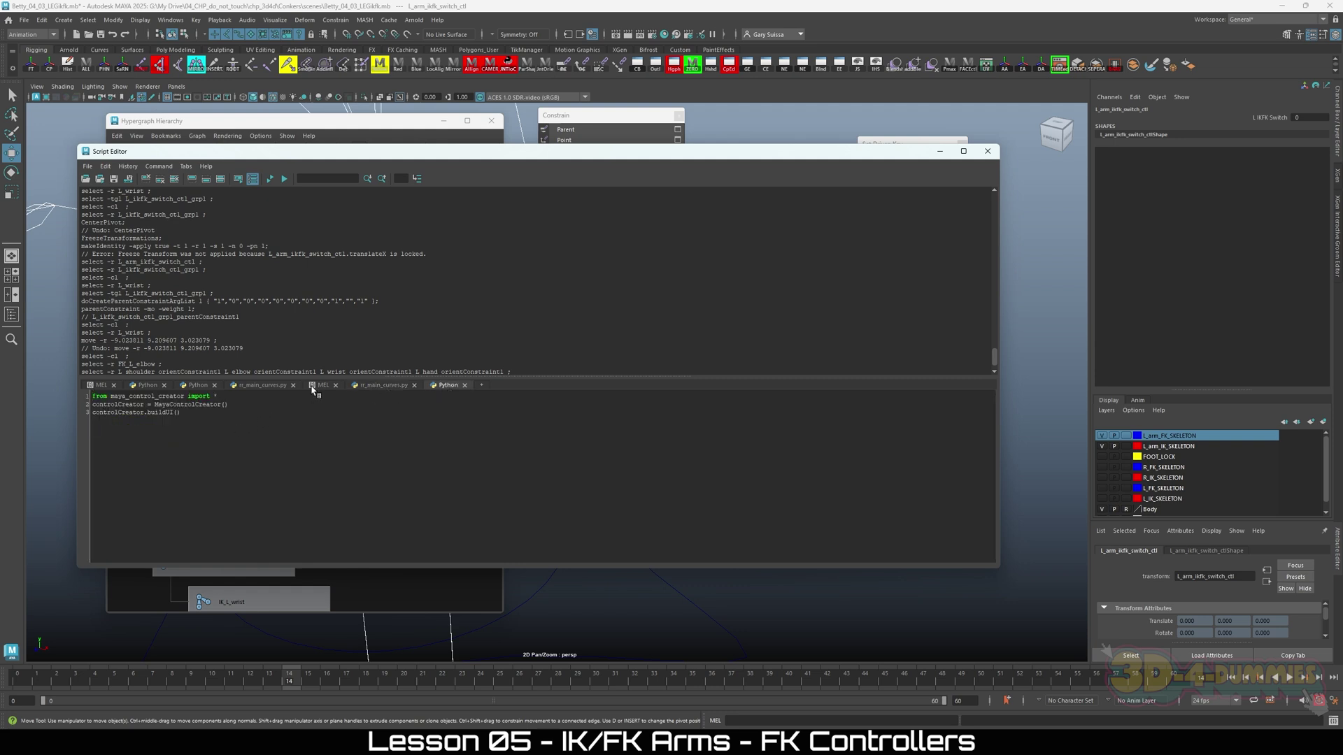
click(277, 387)
click(200, 386)
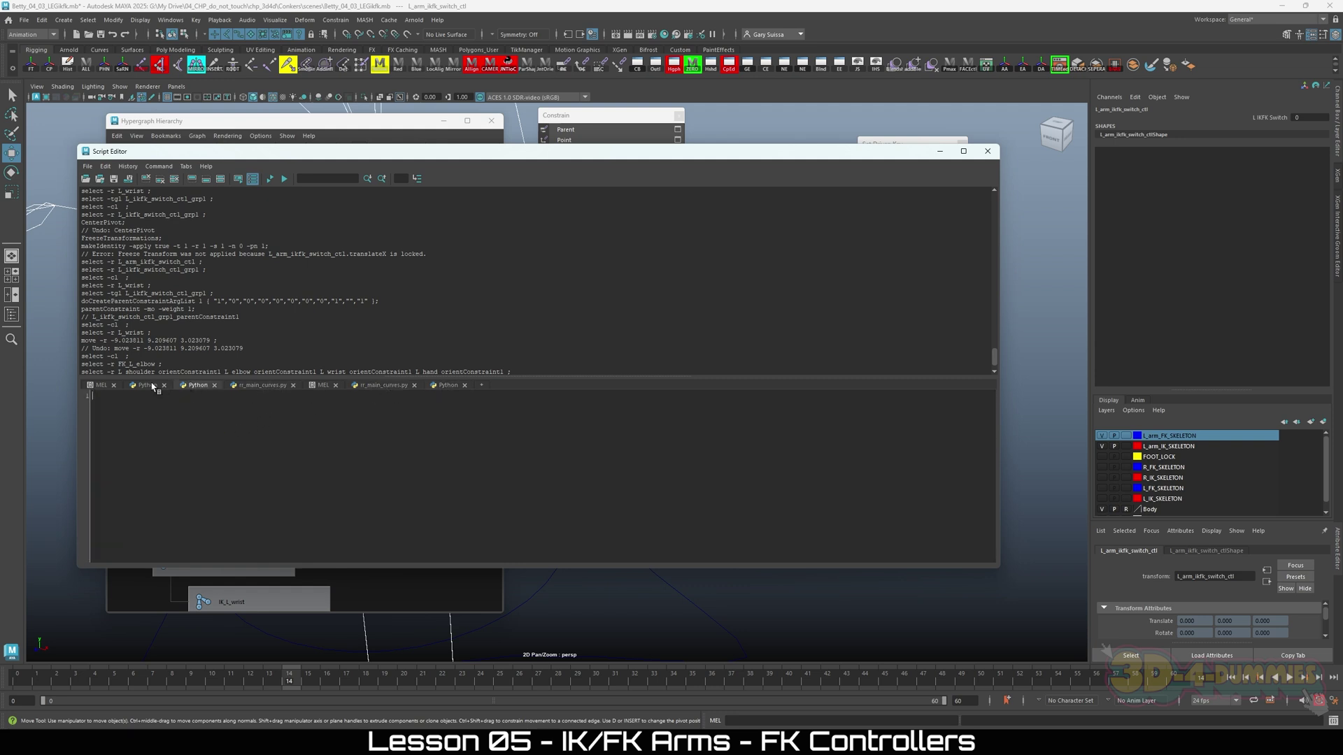
click(101, 385)
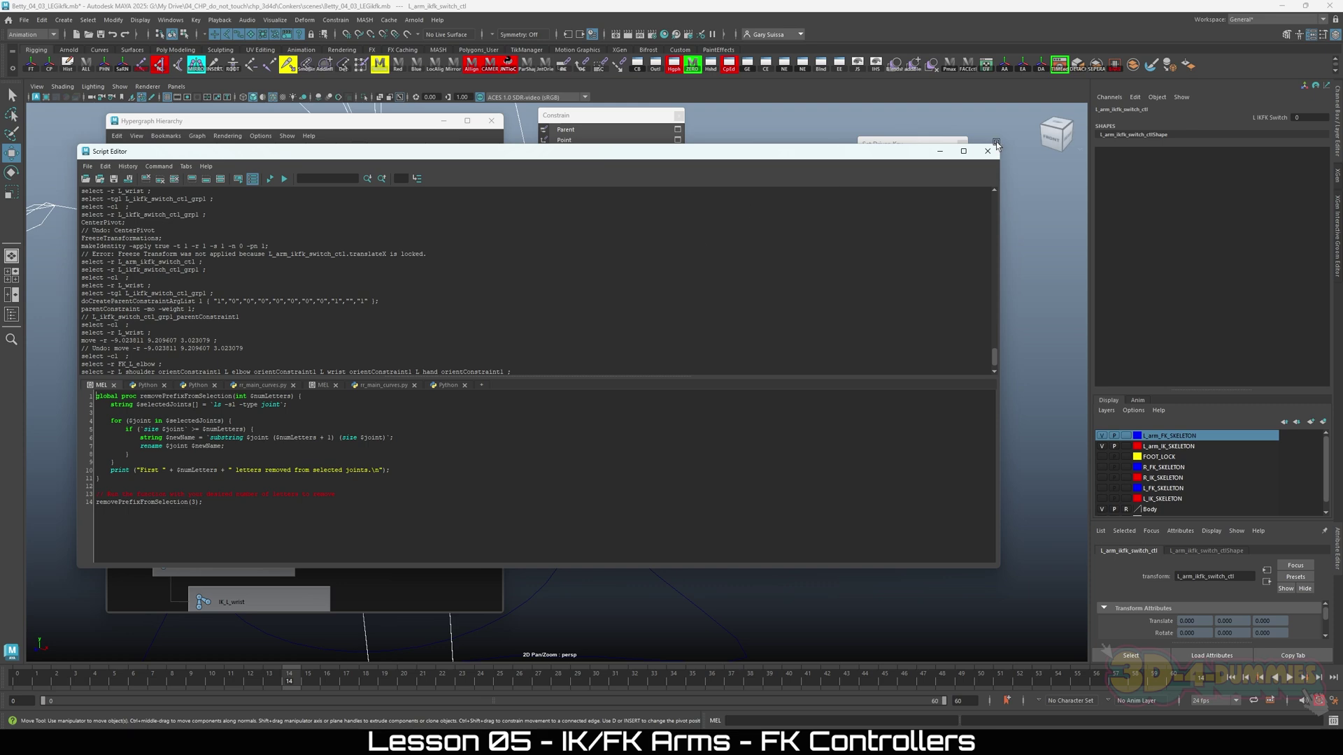
click(939, 151)
Set FK L Shoulder W0 to 0 and key both shoulder orient constraint weights, W0 and W1, to the IK/FK switch.
alt+middle_drag(808, 388, 714, 451)
alt+right_drag(713, 451, 874, 448)
alt+middle_drag(875, 448, 903, 415)
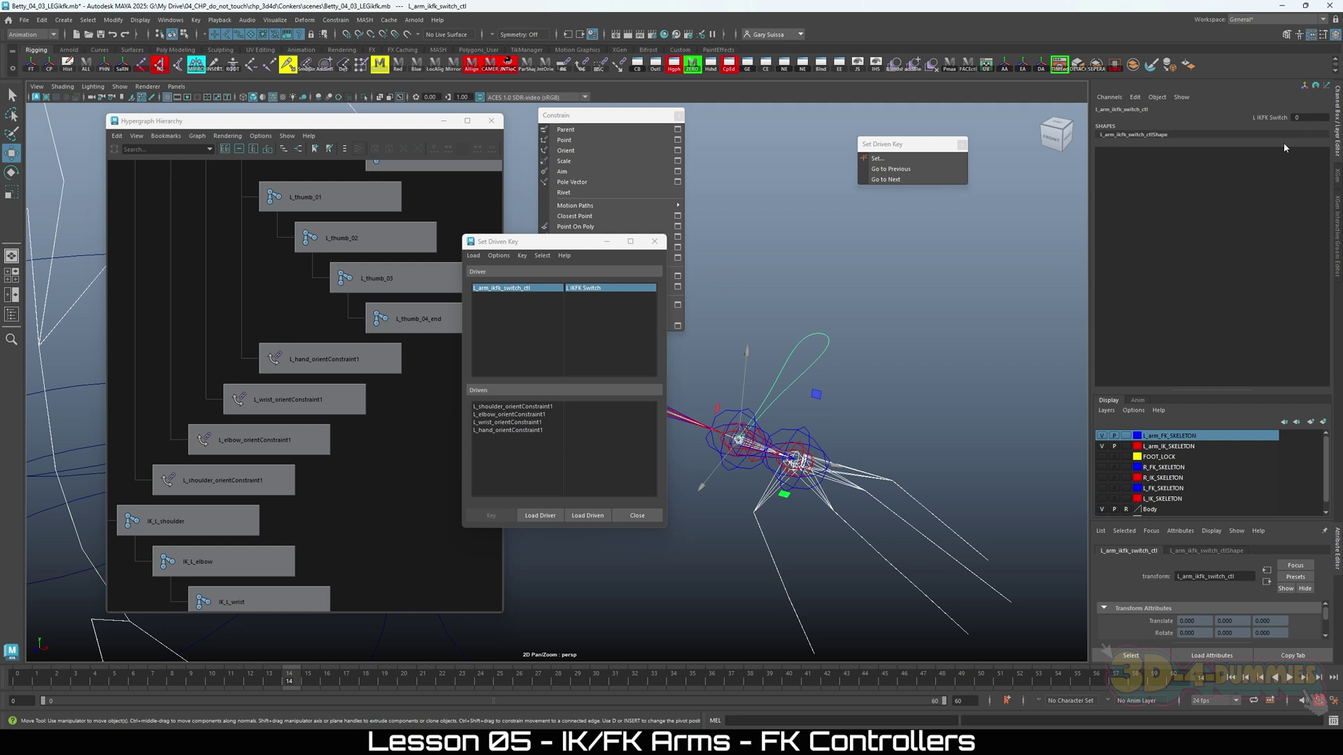
click(513, 407)
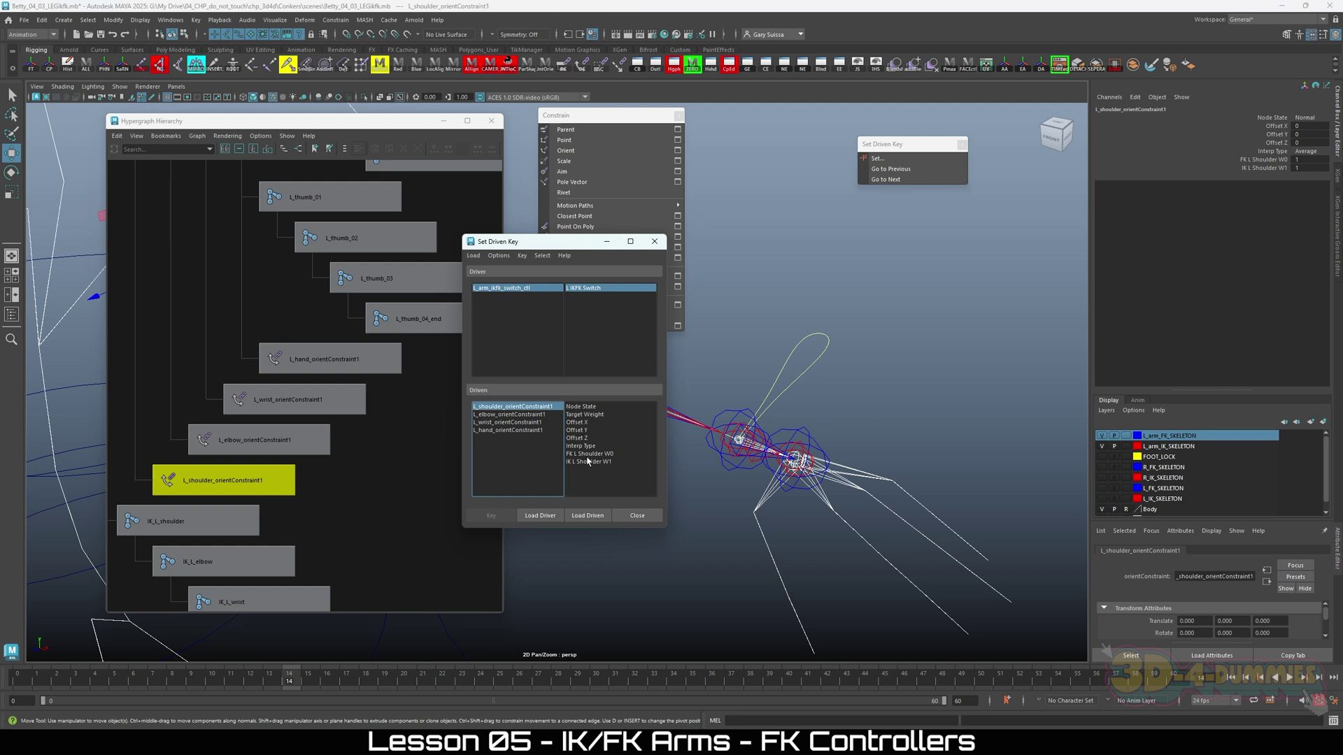
drag(587, 454, 587, 462)
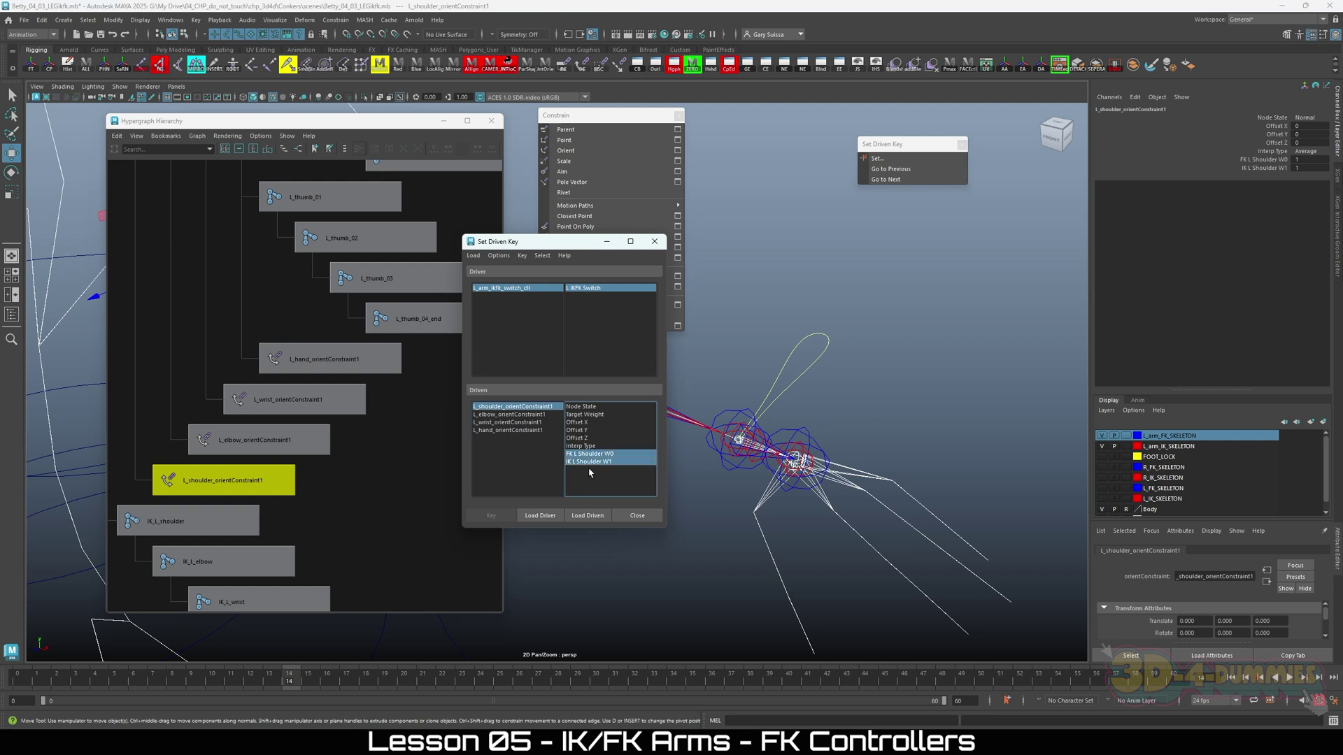
click(1316, 159)
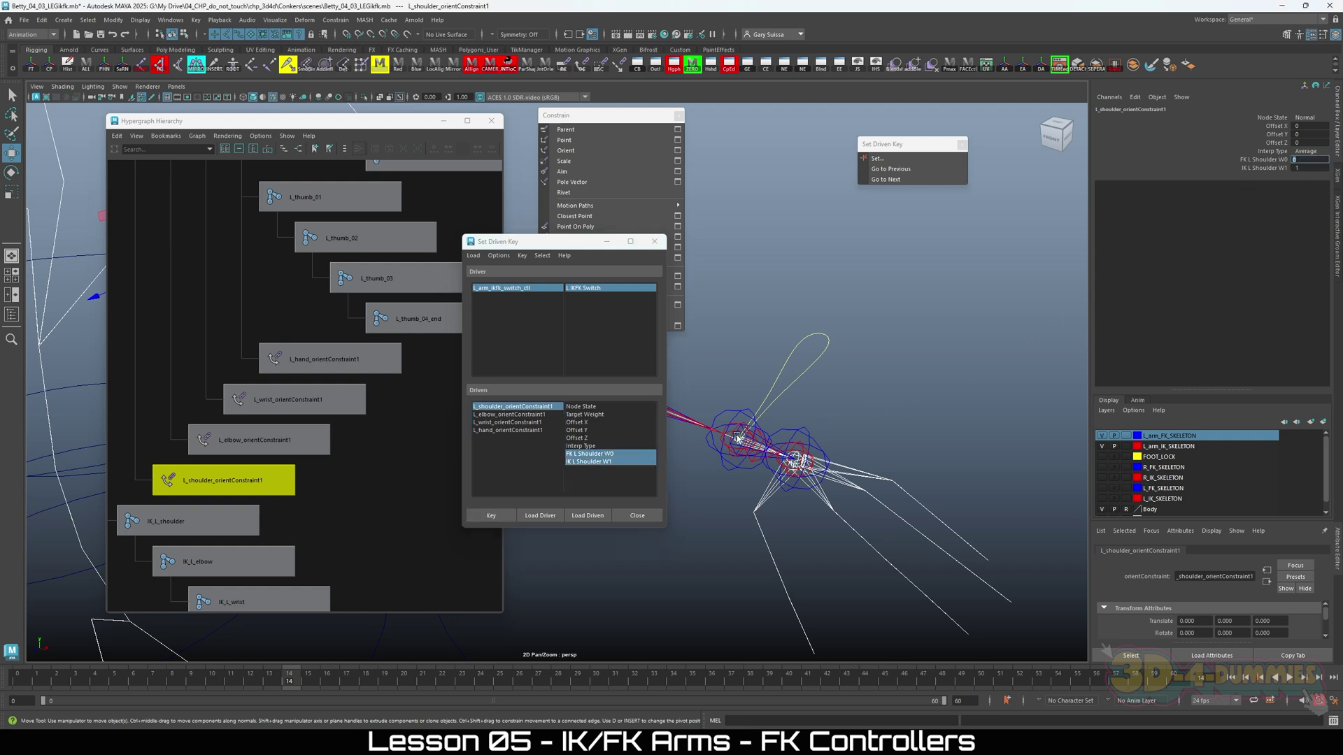
click(489, 515)
Set FK L Elbow W0 to 0 and key both elbow orient constraint weights, W0 and W1, to the IK/FK switch.
click(510, 415)
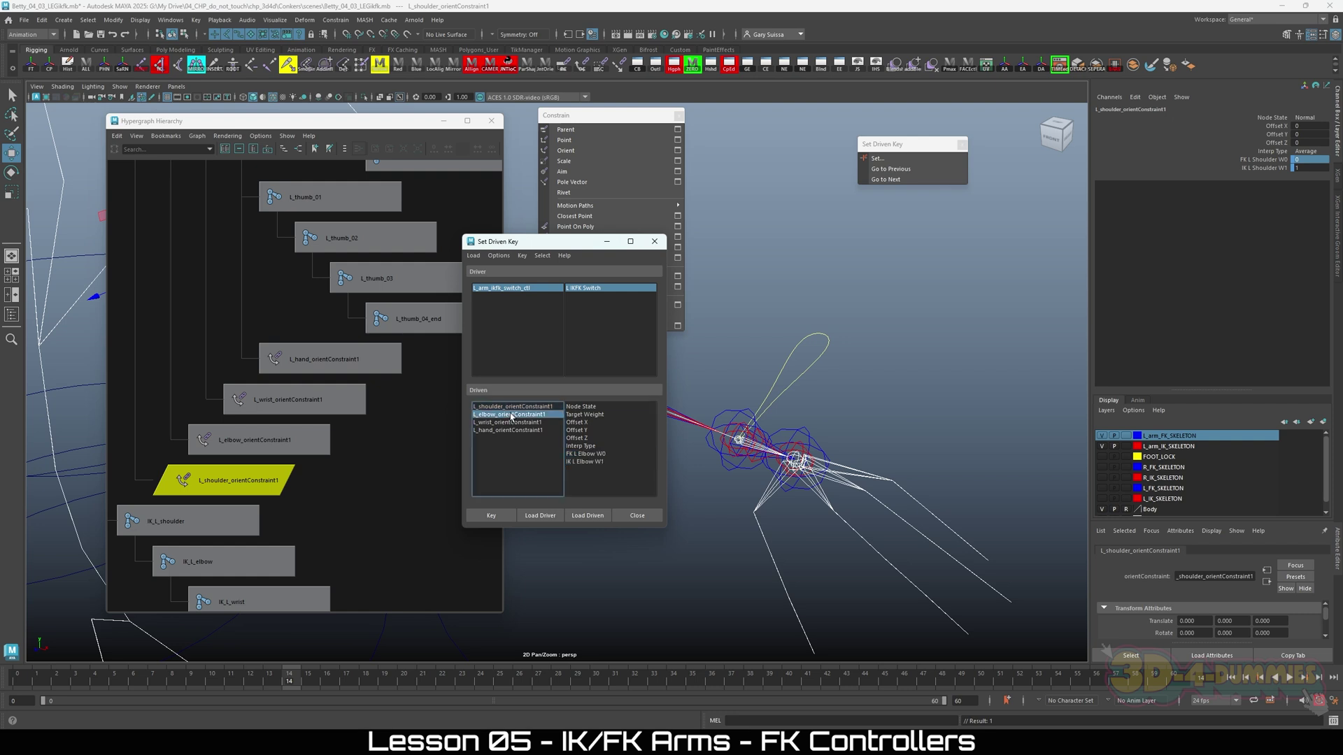
drag(584, 454, 586, 463)
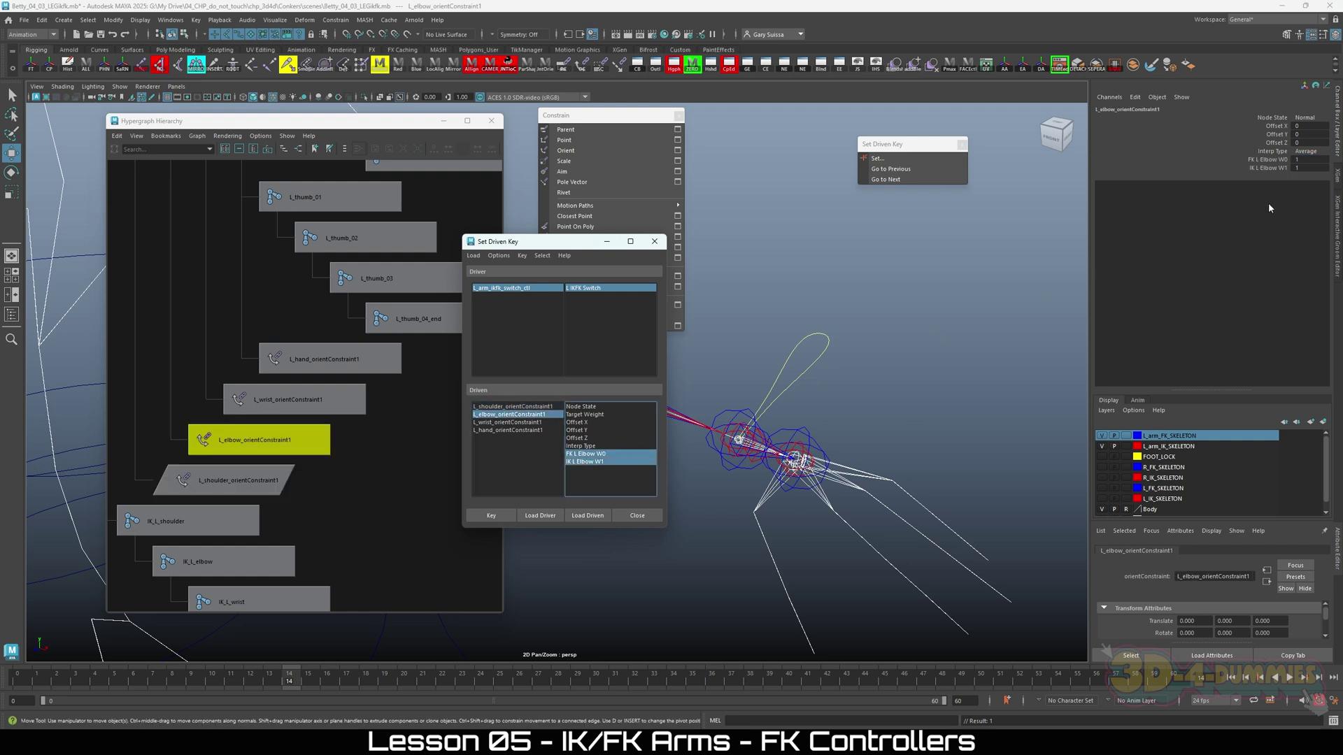
double_click(1313, 160)
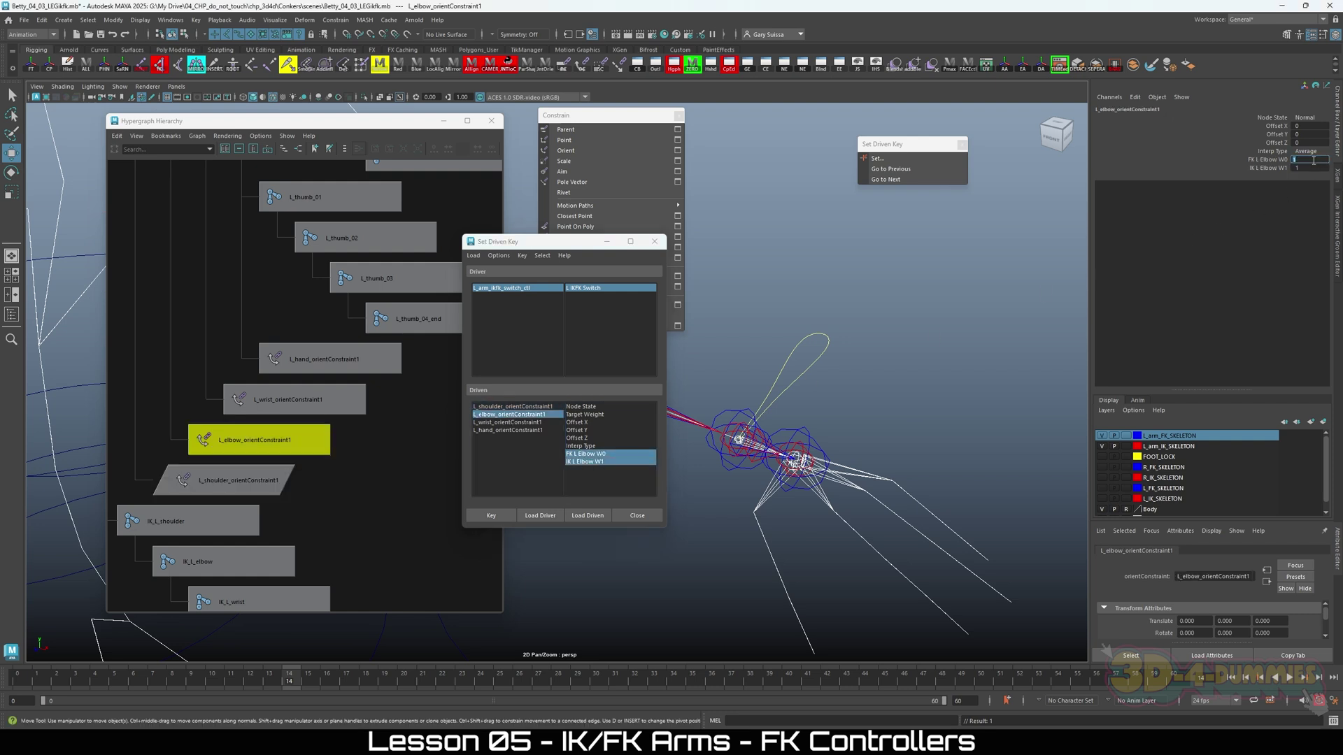
text(0)
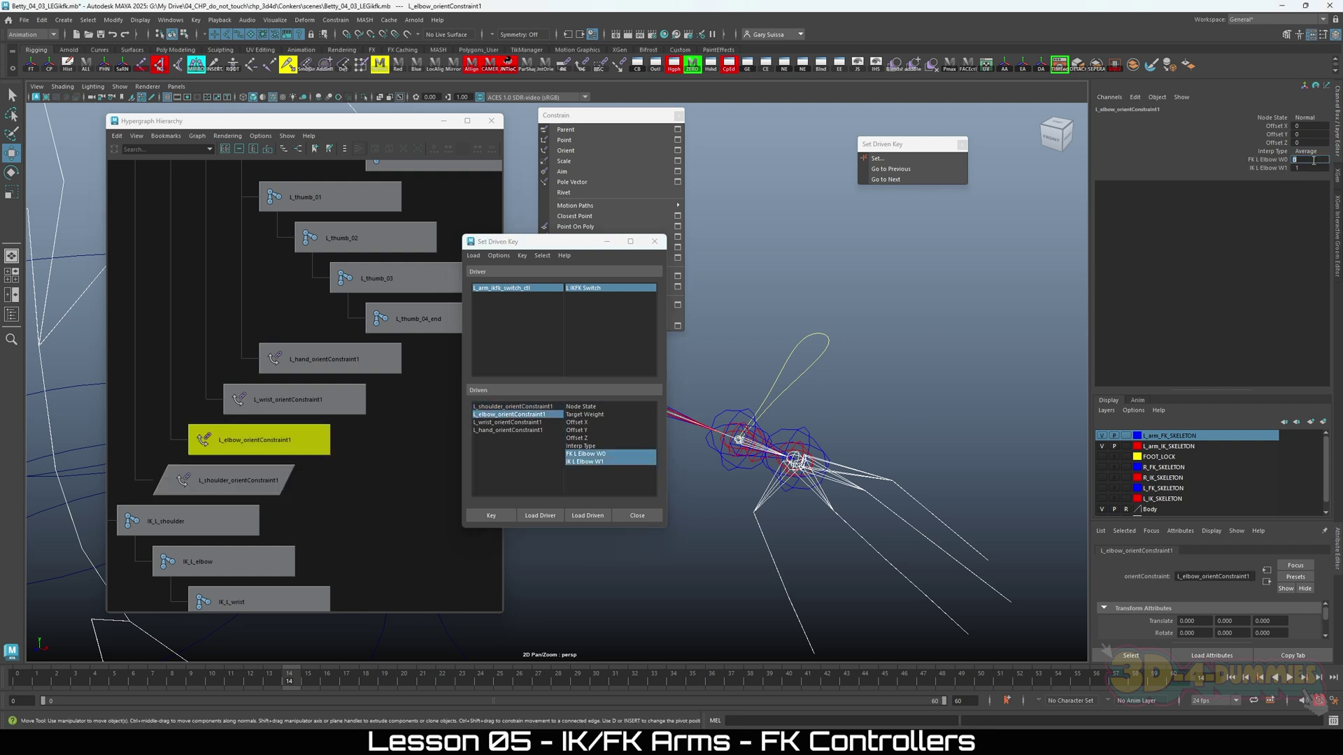
click(498, 512)
Set FK L Wrist W0 to 0 and key both wrist orient constraint weights, W0 and W1, to the IK/FK switch.
click(509, 424)
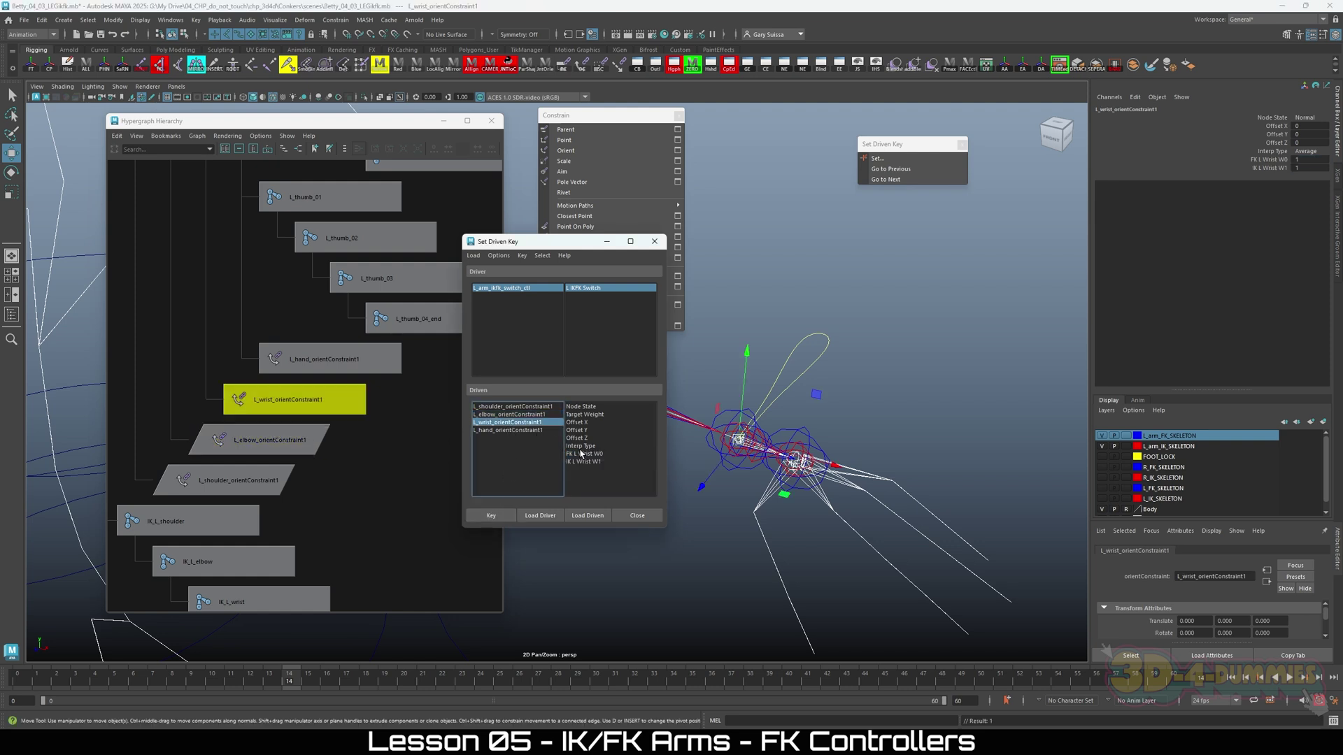
drag(584, 454, 584, 462)
double_click(1306, 160)
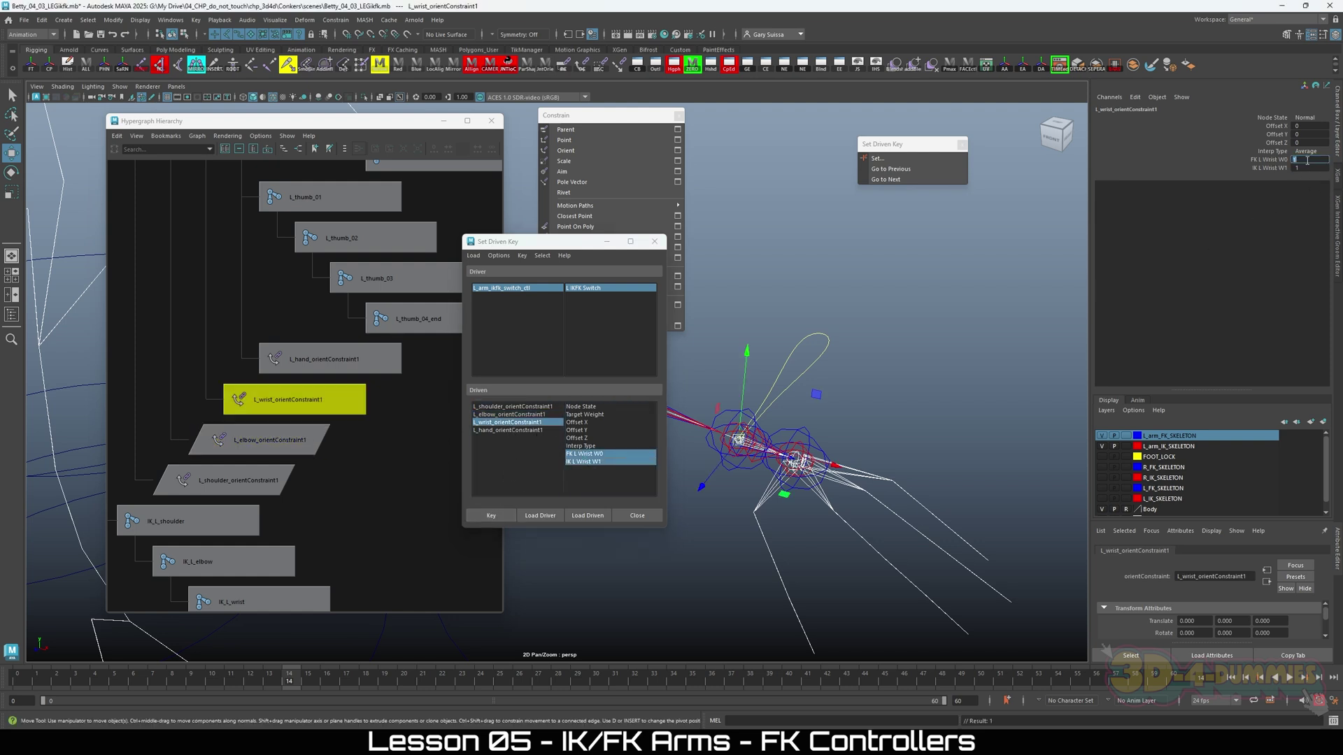
text(0)
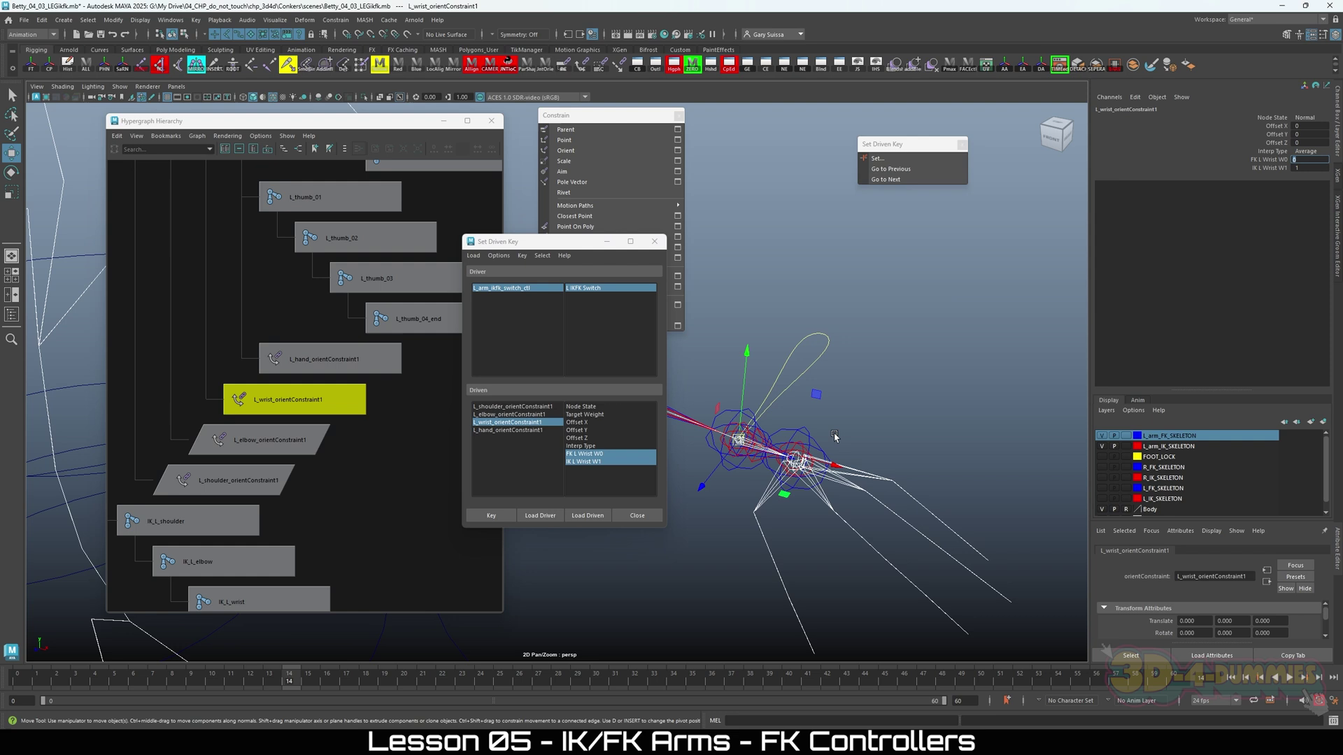
click(495, 516)
Set FK L Hand W0 to 0 and key both hand orient constraint weights, W0 and W1, to the IK/FK switch.
click(519, 430)
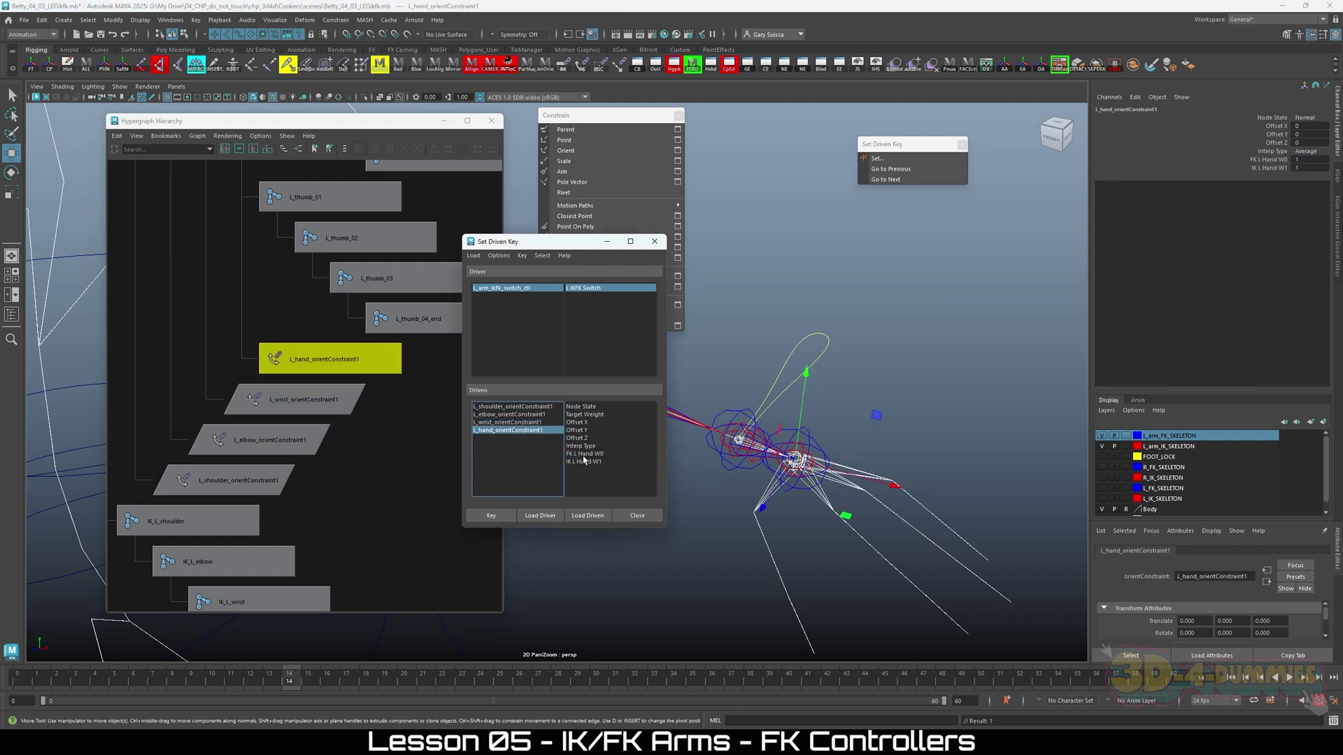
drag(594, 456, 591, 463)
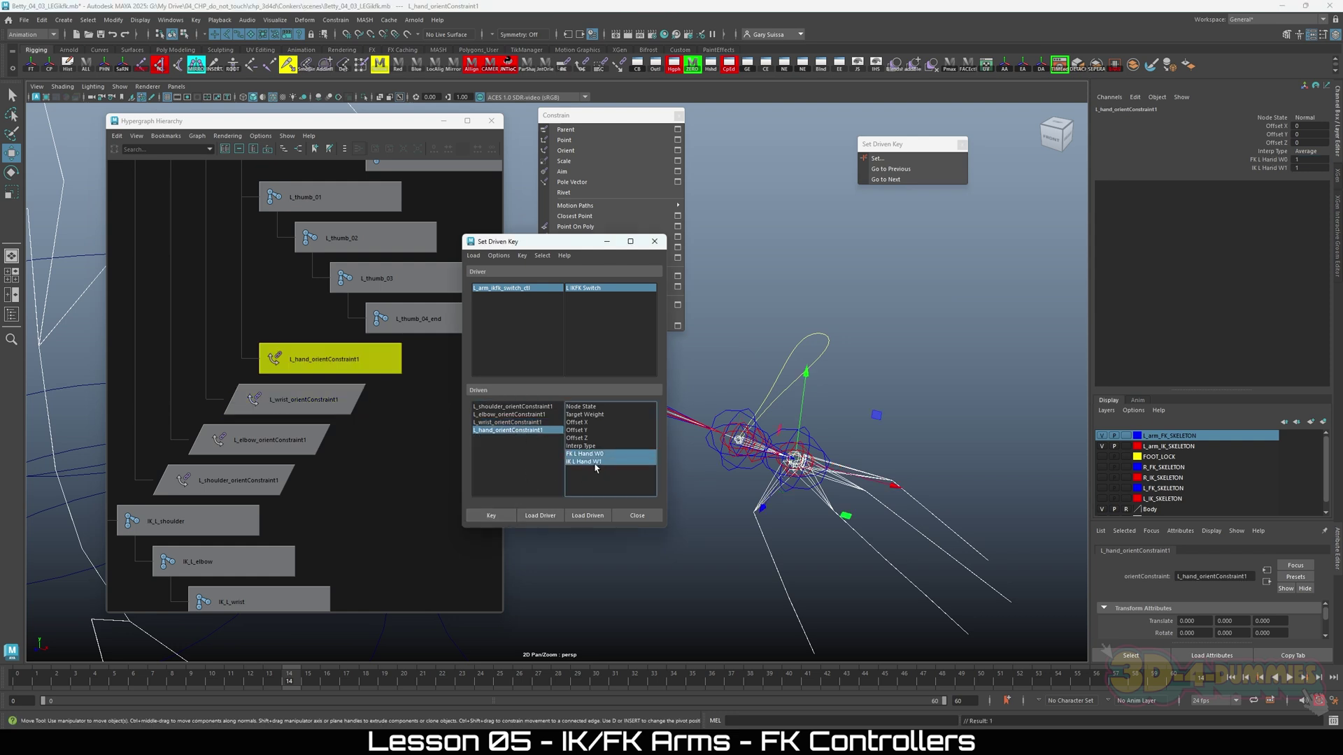
double_click(1299, 160)
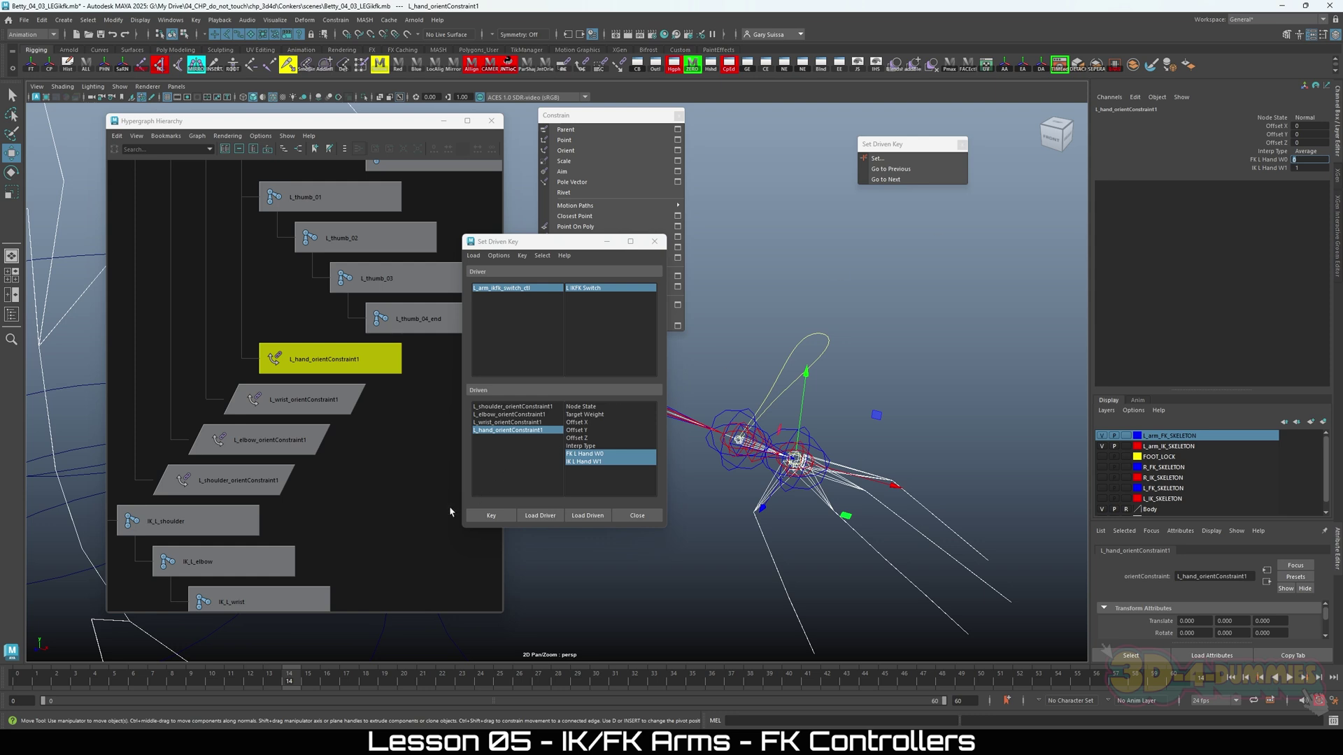
click(491, 516)
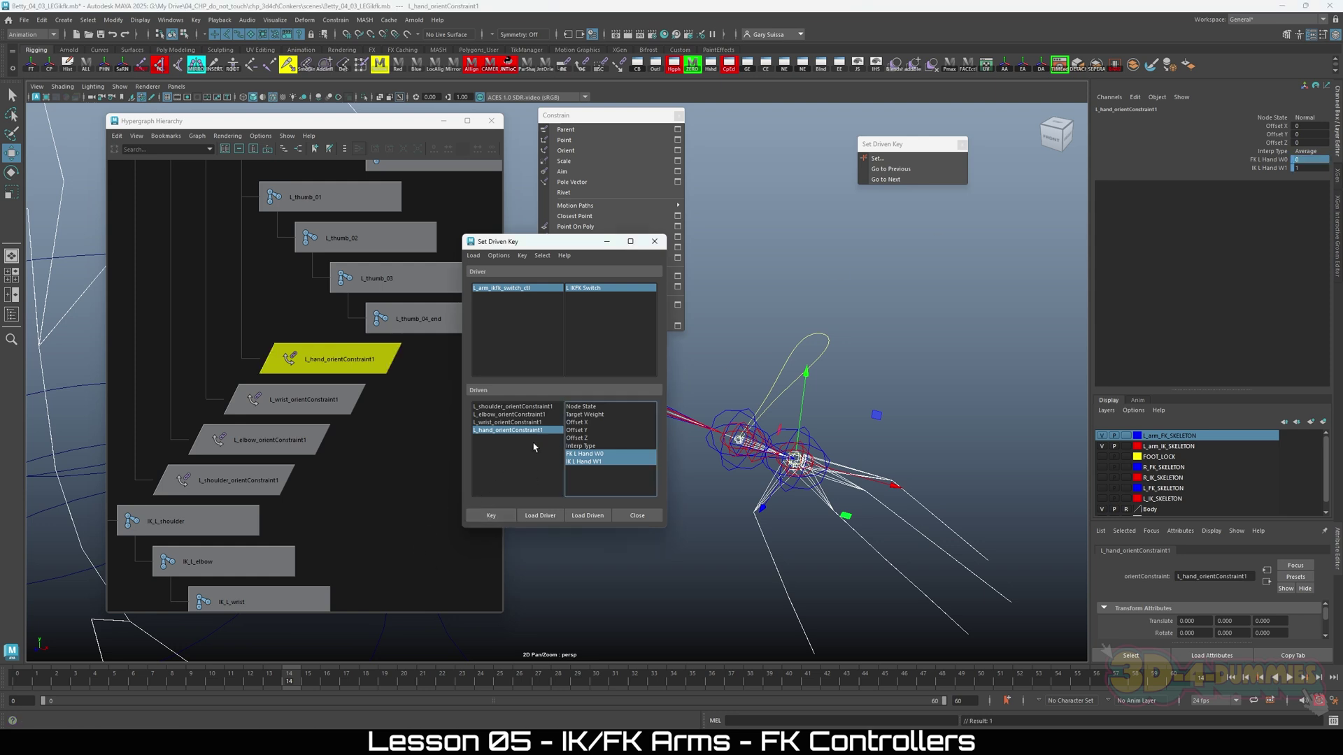
Set the L IKFK Switch attribute on the driver L_arm_ikfk_switch_ctl to 10.
click(526, 290)
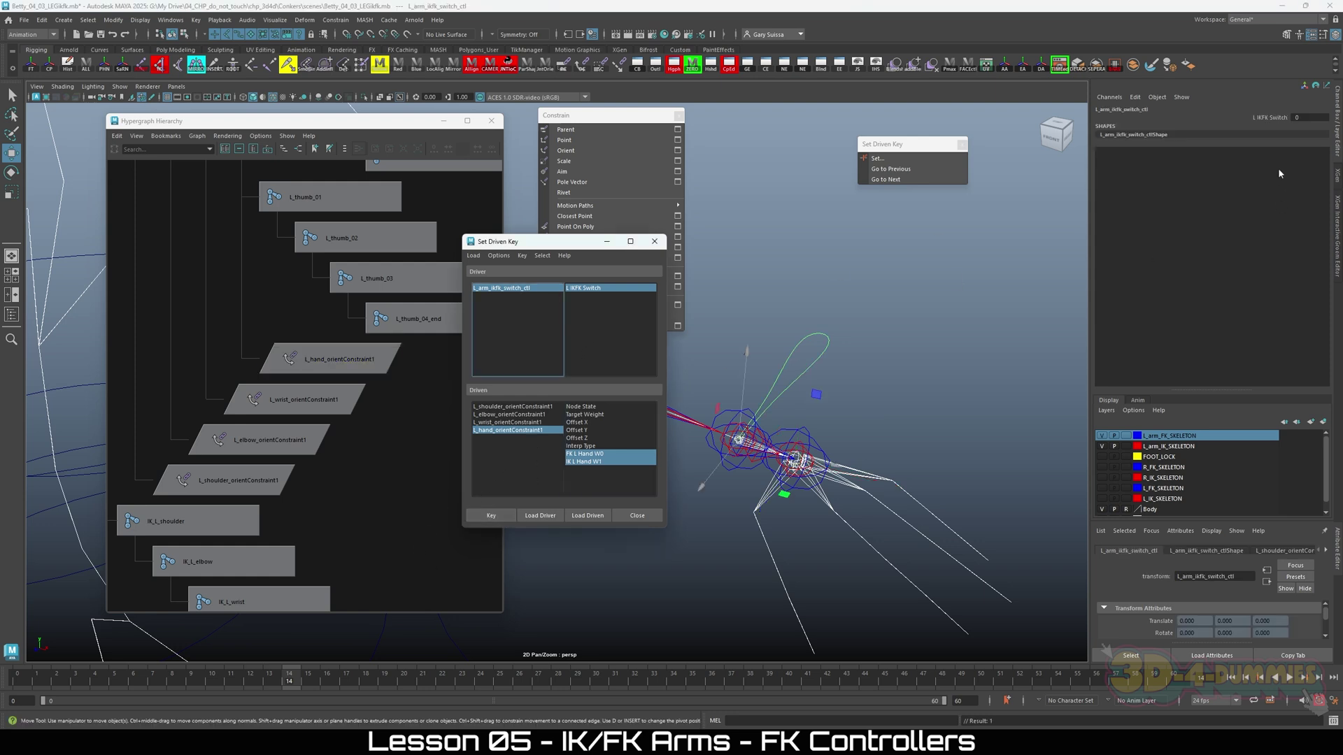
click(1294, 117)
text(10)
key(Return)
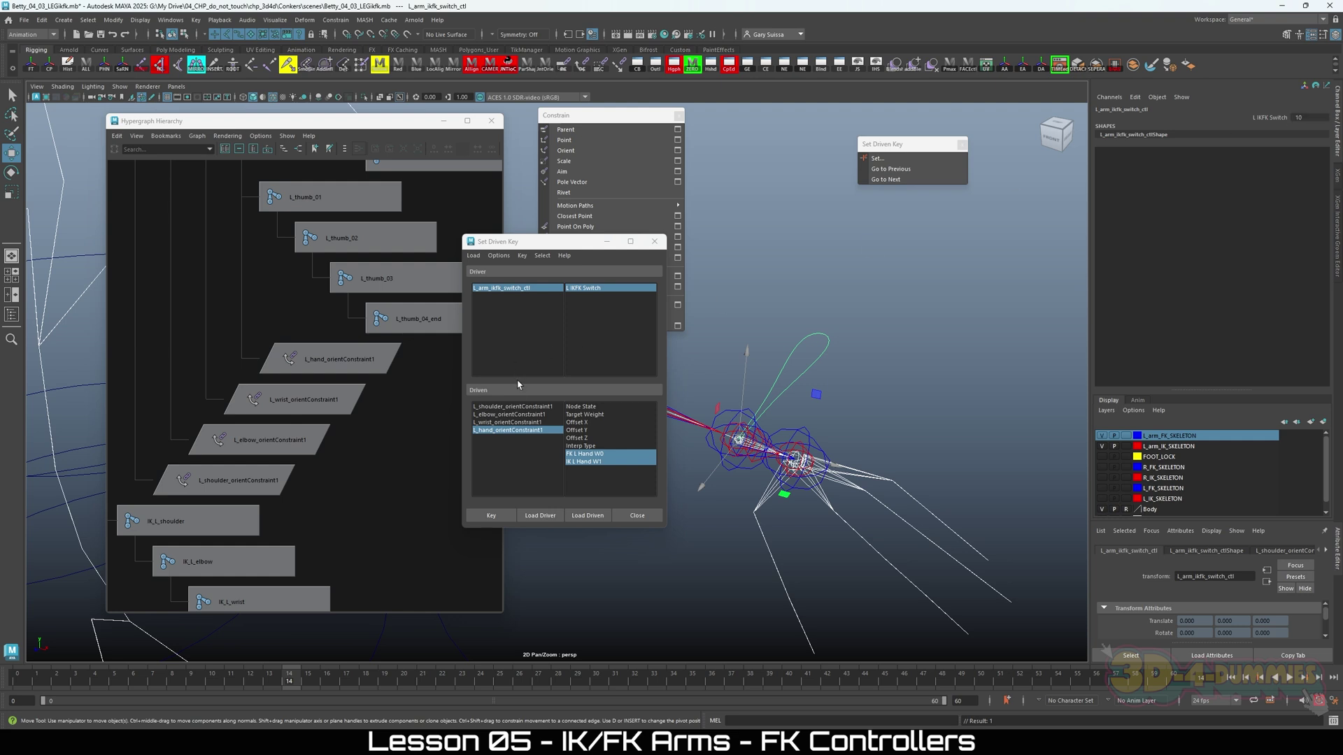
Set FK L Shoulder W0 to 1 and IK L Shoulder W1 to 0, and key both weights to the switch.
click(513, 406)
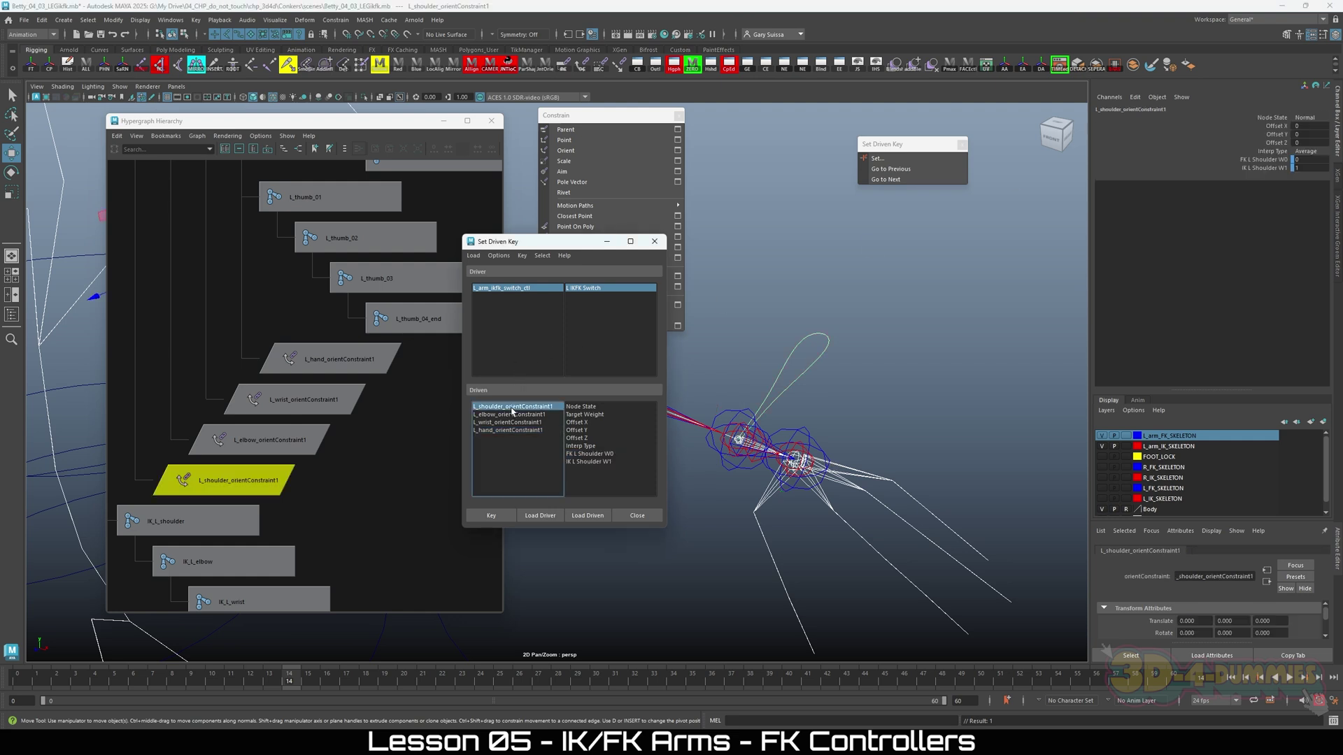
drag(584, 454, 586, 462)
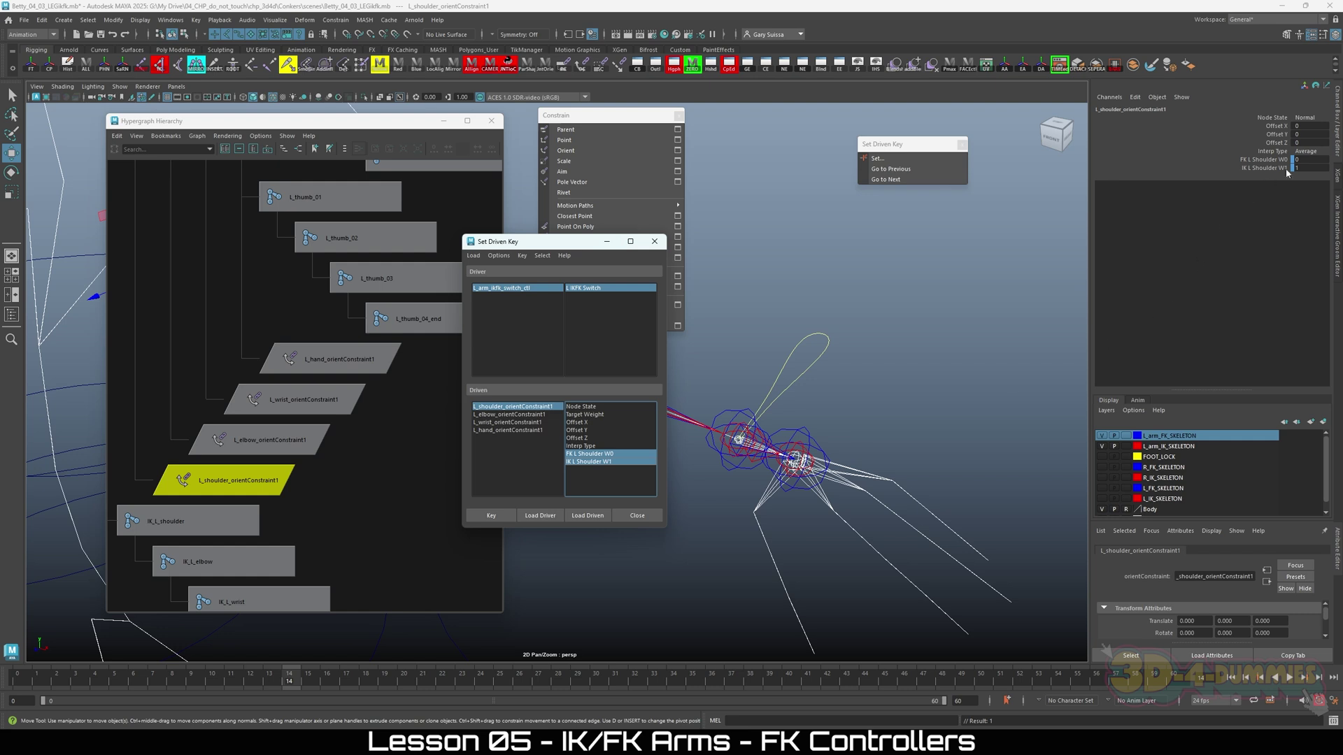
double_click(1306, 160)
text(1)
key(Tab)
text(0)
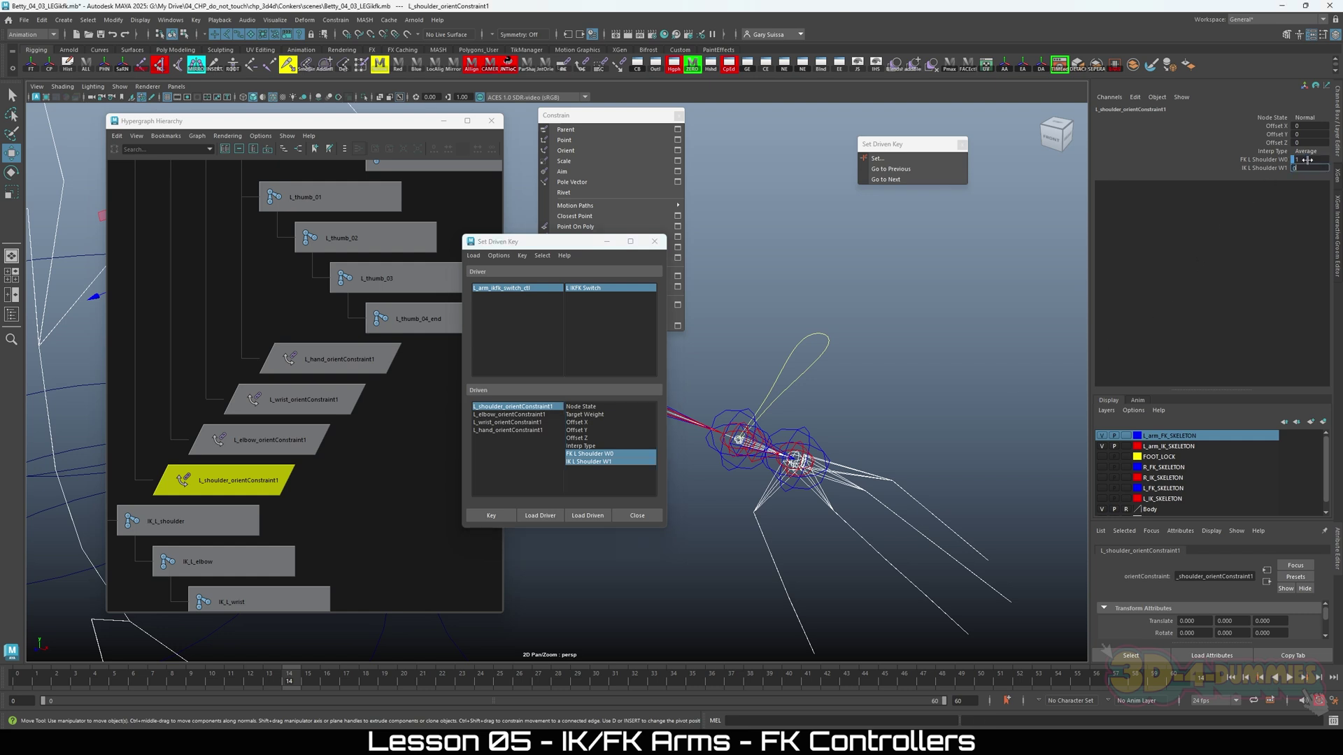
key(Return)
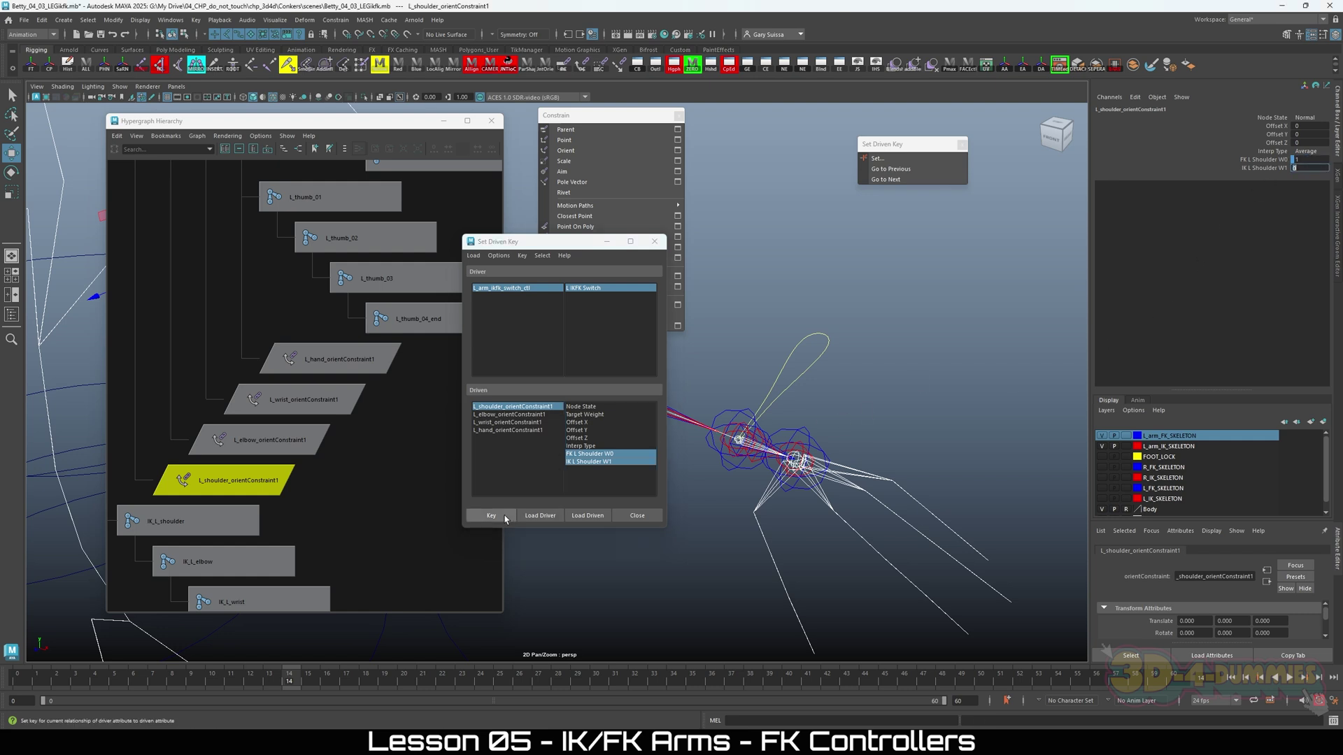
click(535, 472)
Set FK L Elbow W0 to 1 and IK L Elbow W1 to 0, and key both weights to the switch.
click(526, 415)
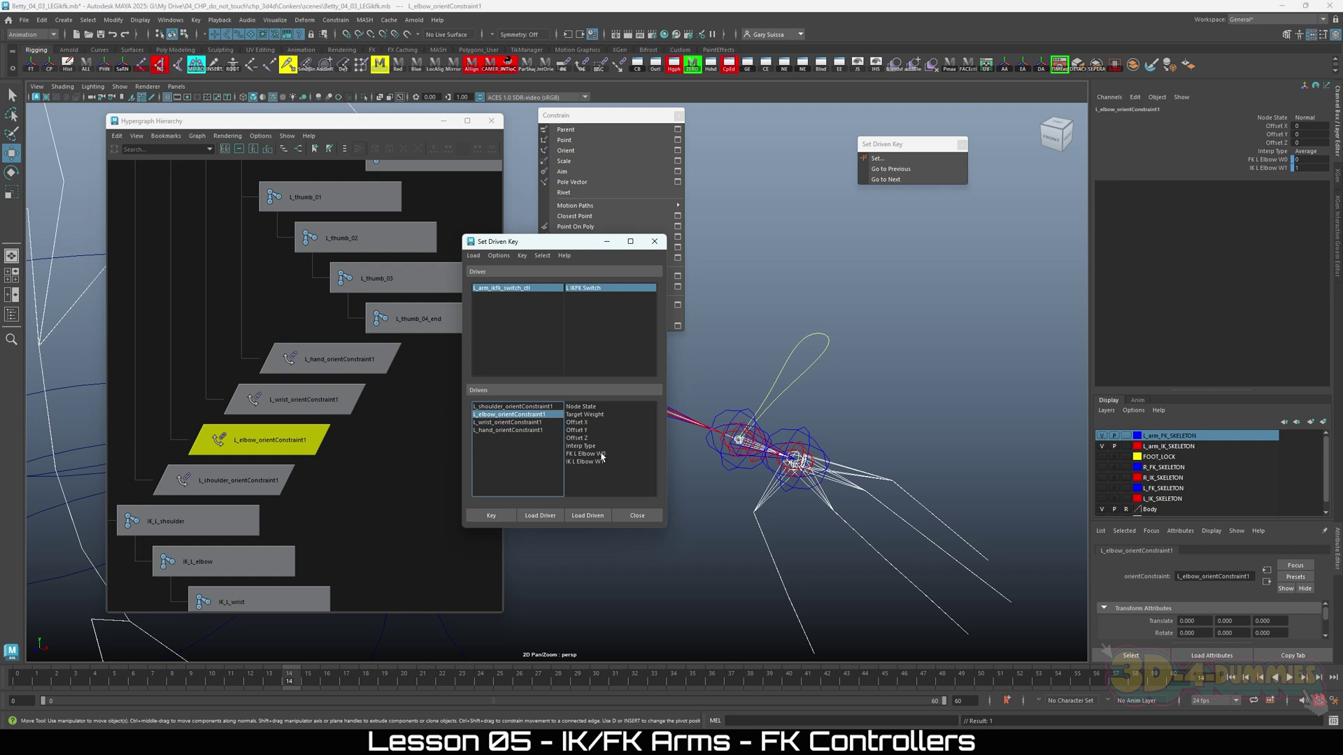
drag(601, 454, 601, 462)
click(1313, 160)
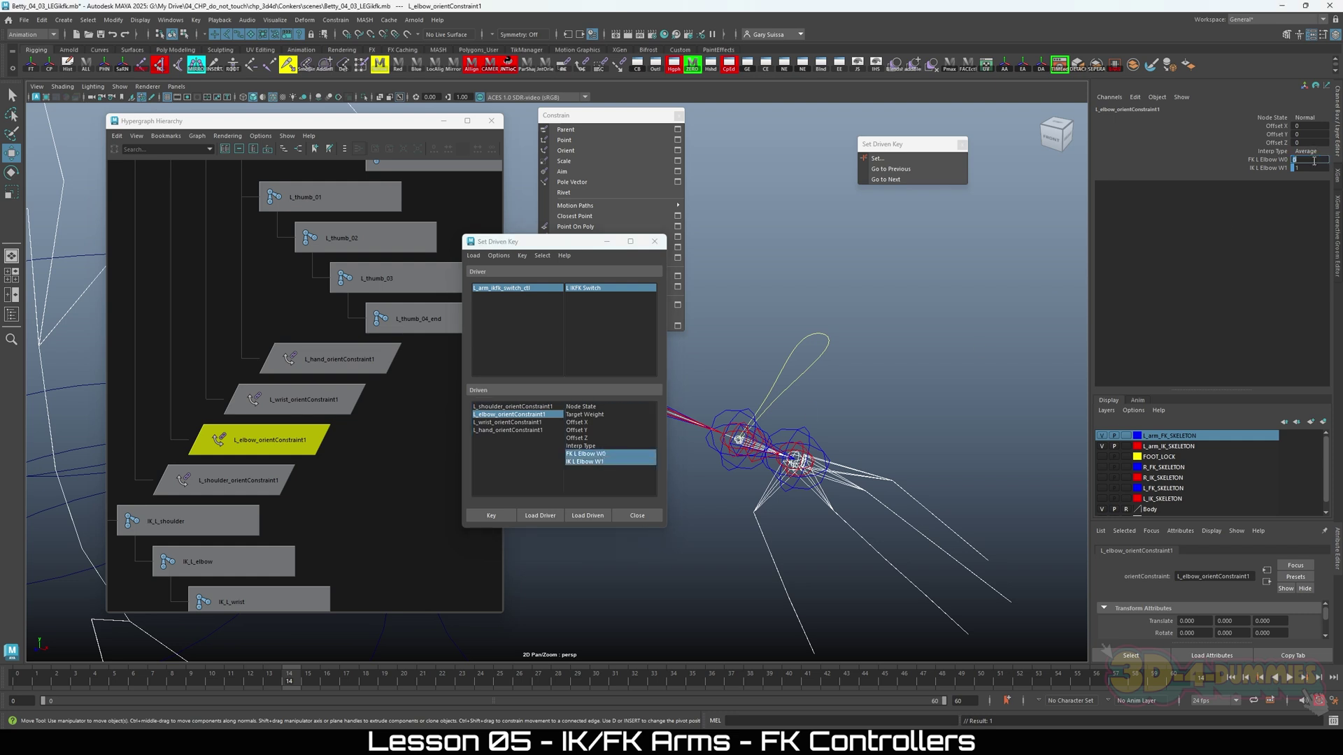
text(1)
key(Tab)
text(0)
click(491, 515)
Set FK L Wrist W0 to 1 and IK L Wrist W1 to 0, and key both weights to the switch.
click(521, 424)
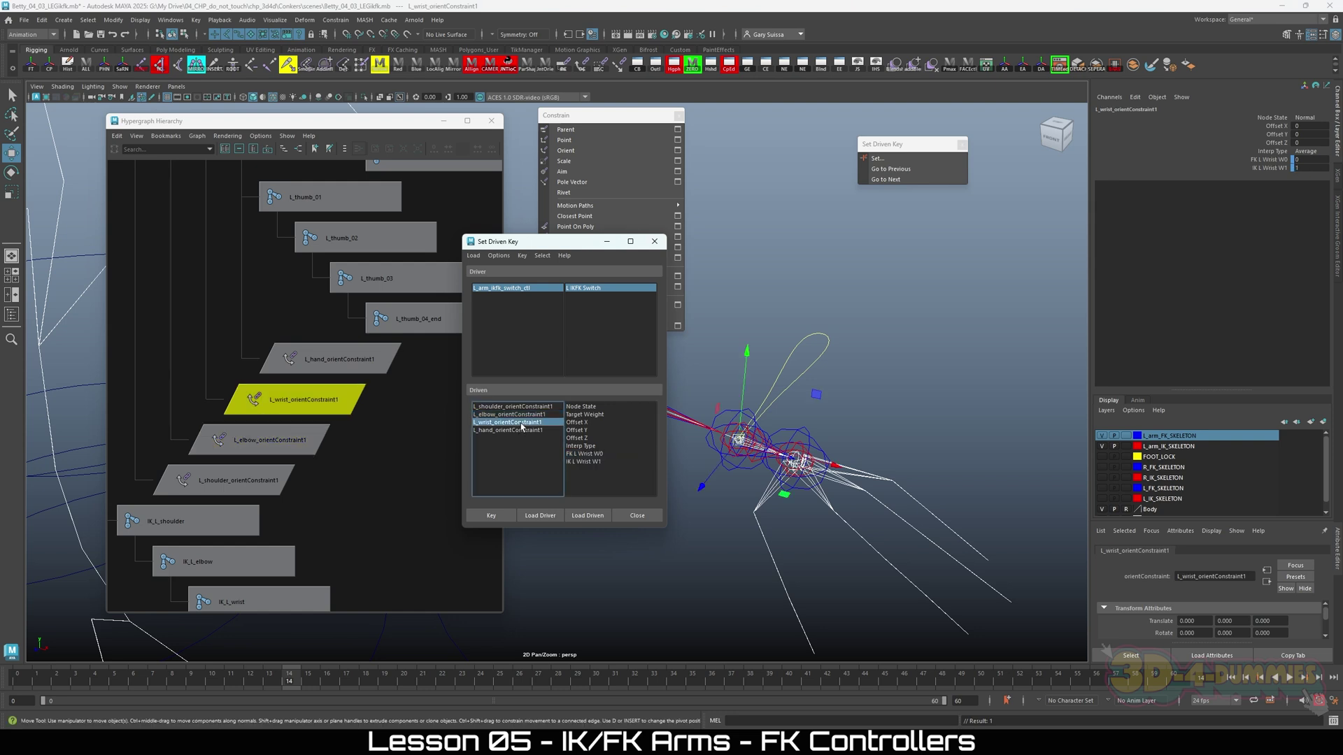
drag(593, 455, 594, 462)
double_click(1307, 160)
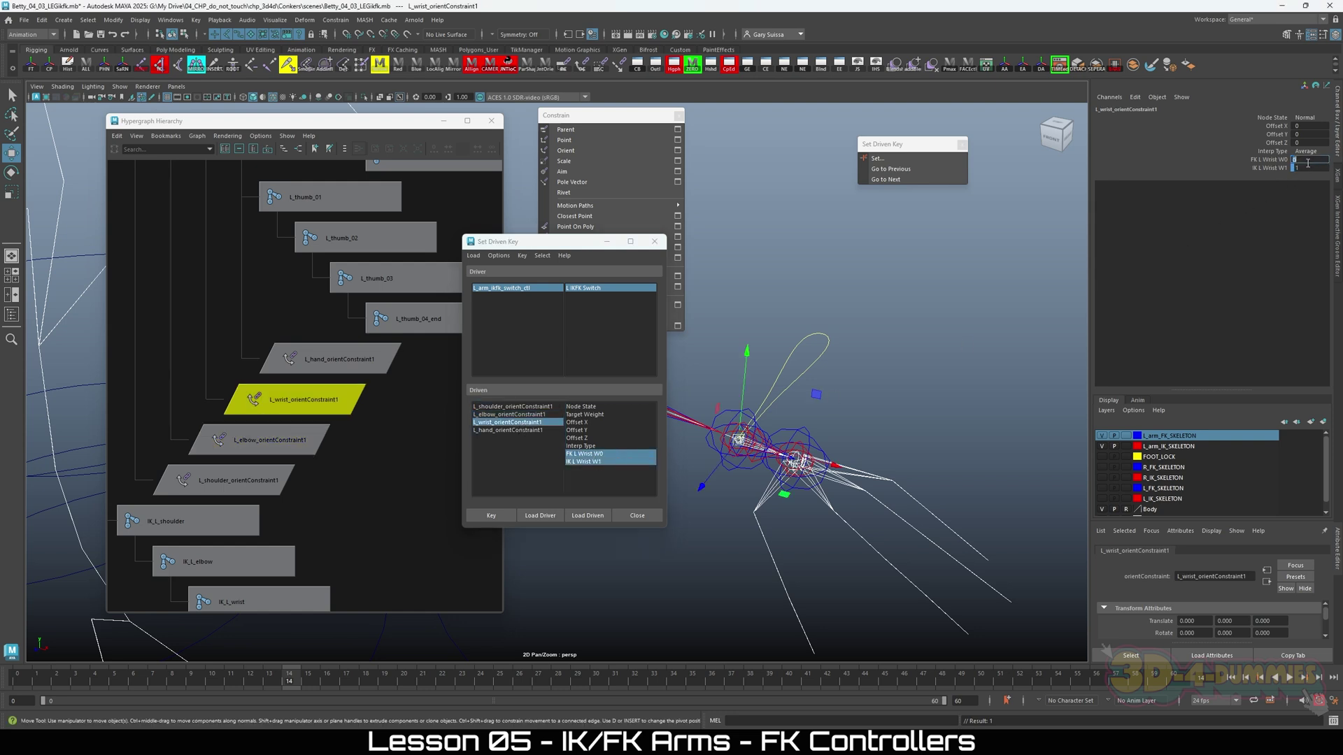
text(1)
key(Tab)
text(0)
click(504, 516)
Key the hand constraint with FK L Hand W0 at 1 and IK L Hand W1 at 0, and close Set Driven Key.
click(501, 430)
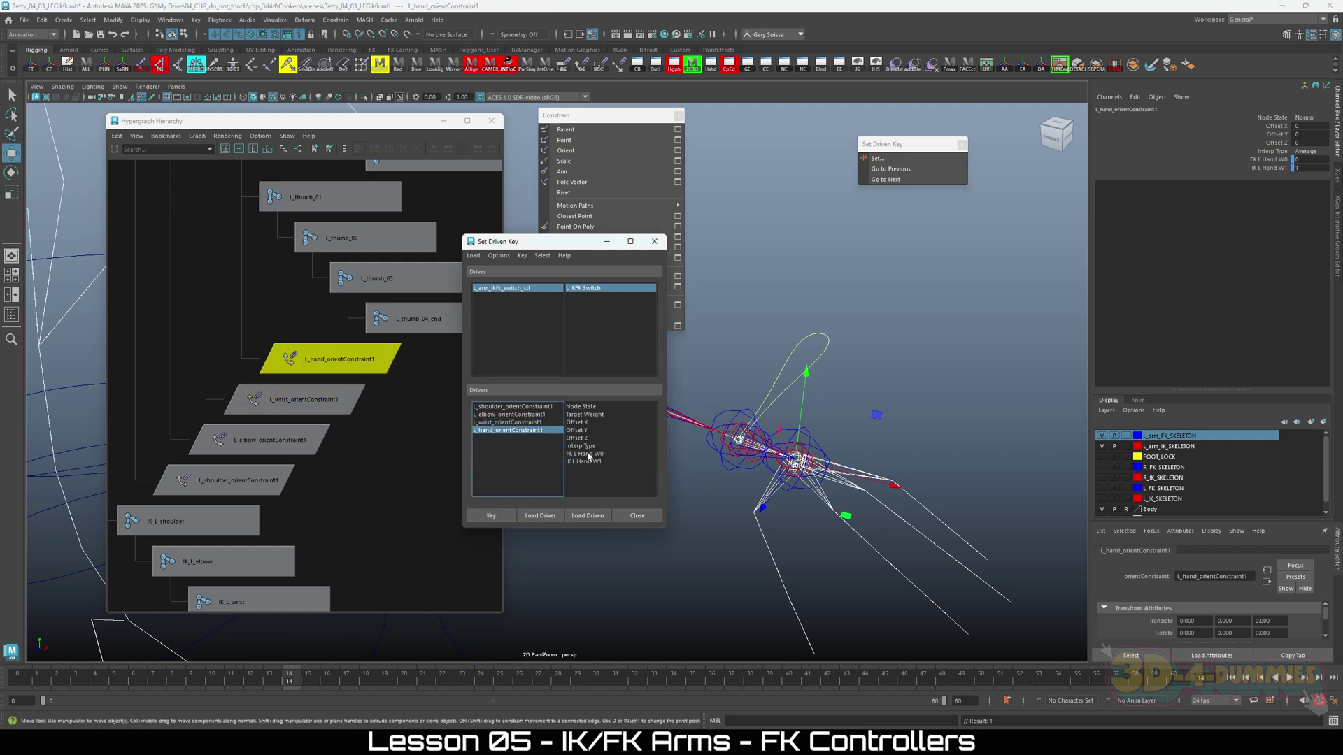
drag(584, 454, 593, 462)
click(1306, 160)
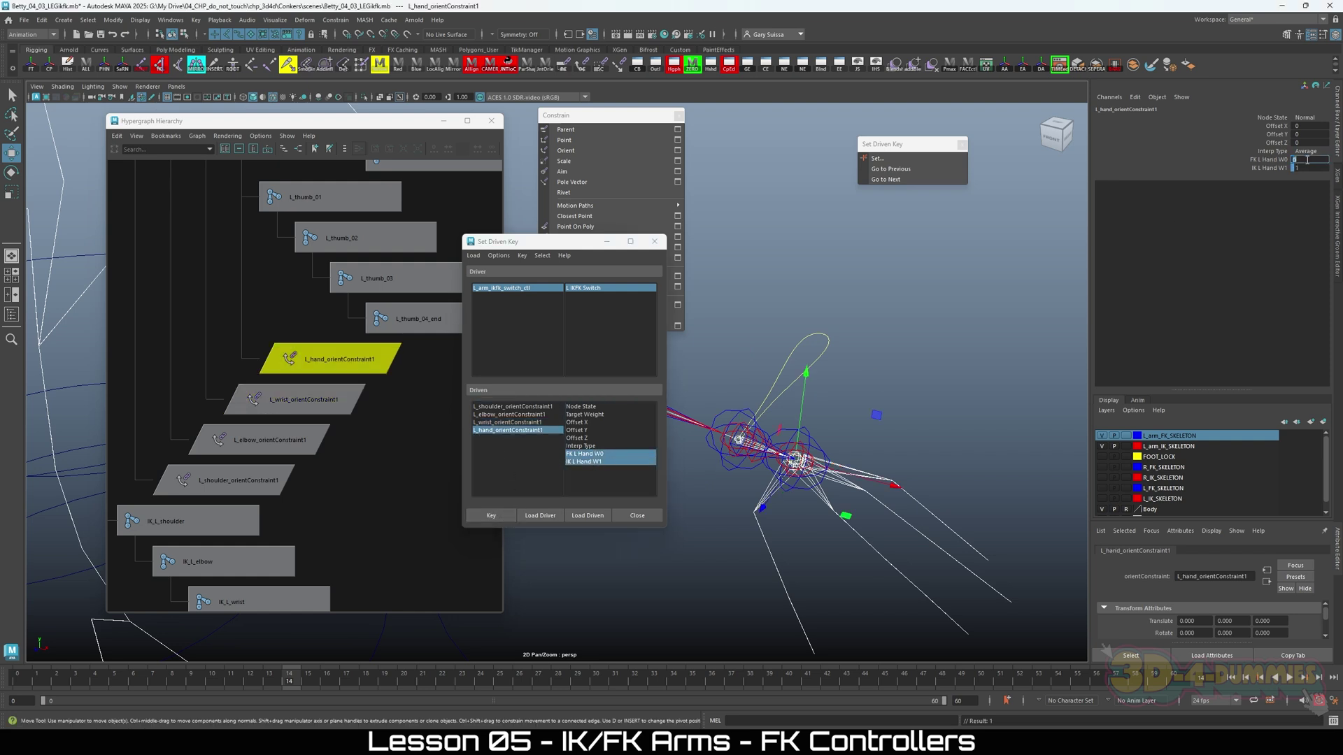
text(1)
key(Tab)
text(0)
click(489, 516)
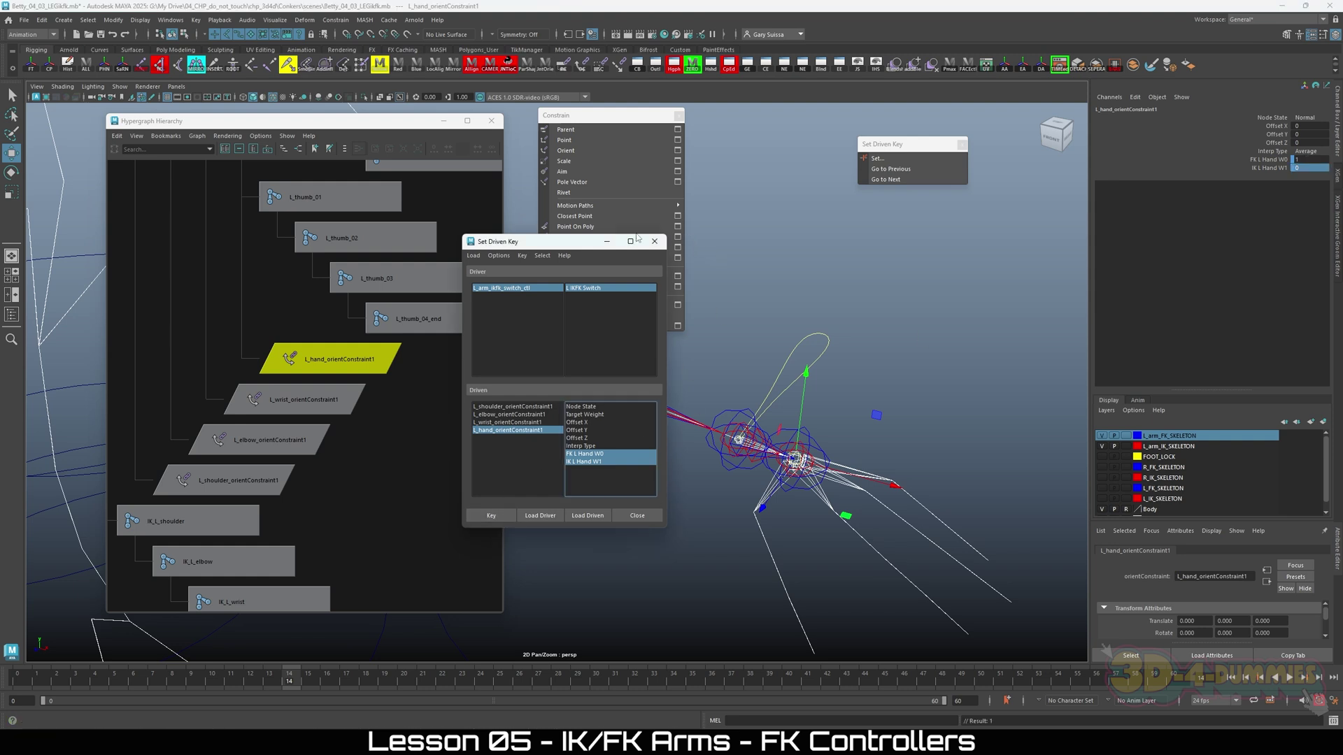
click(655, 242)
Display the body mesh and rotate the FK_L_shoulder joint to raise the arm to about 33.6 degrees in Y.
scroll(685, 448, down, 5)
alt+middle_drag(684, 454, 875, 529)
alt+right_drag(874, 530, 830, 519)
alt+middle_drag(830, 519, 769, 523)
drag(937, 459, 964, 485)
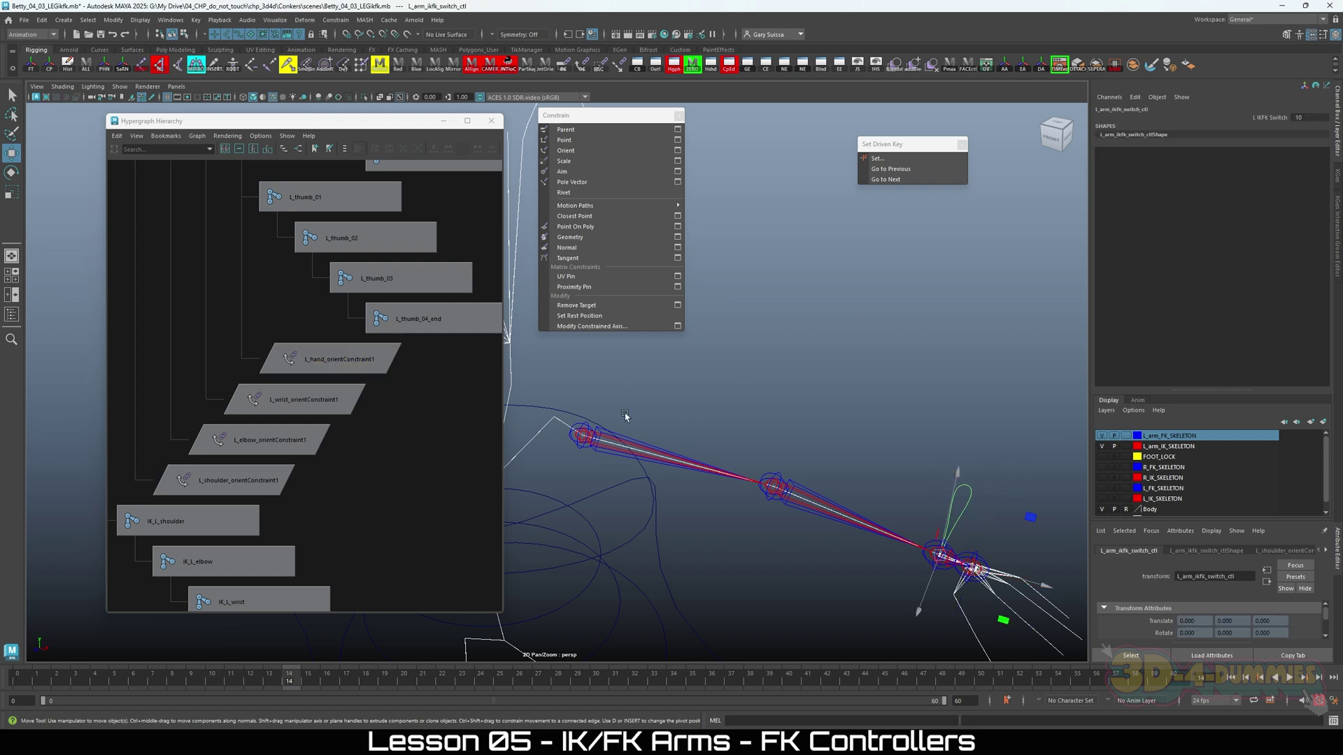
click(582, 450)
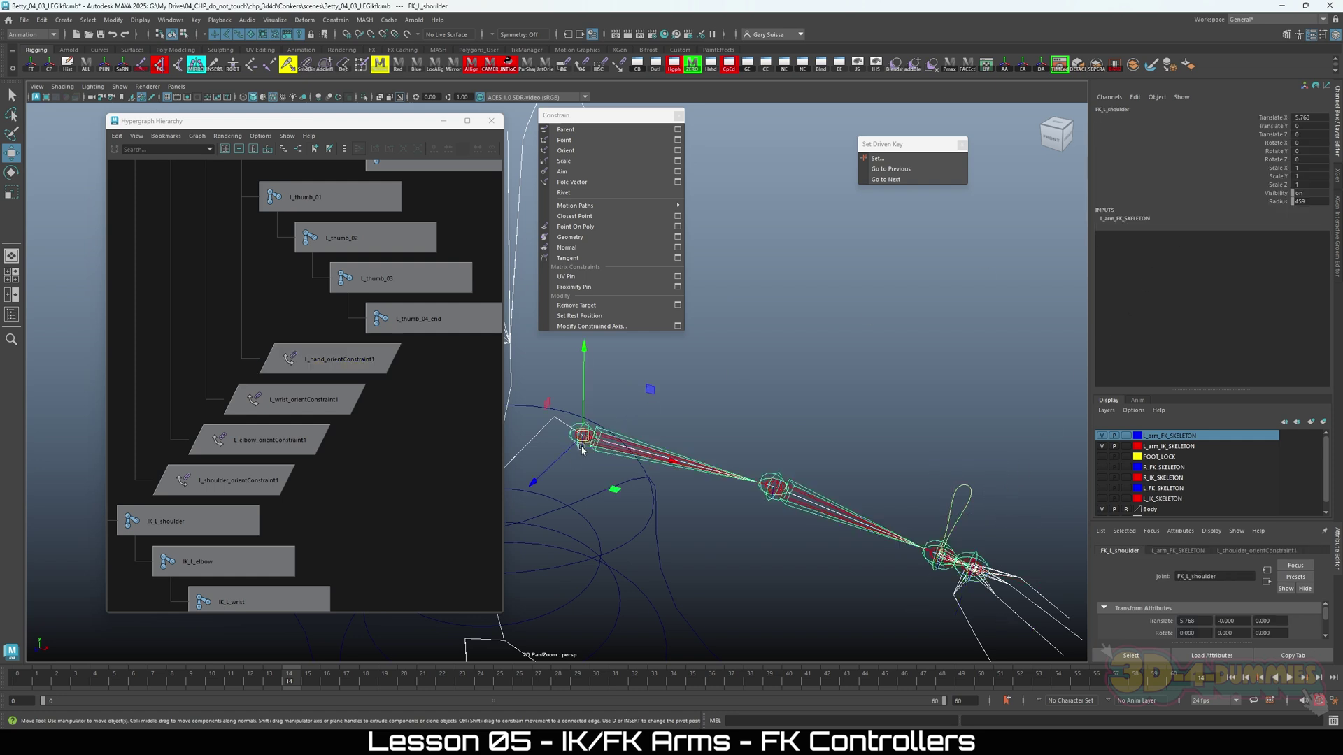
key(alt+1)
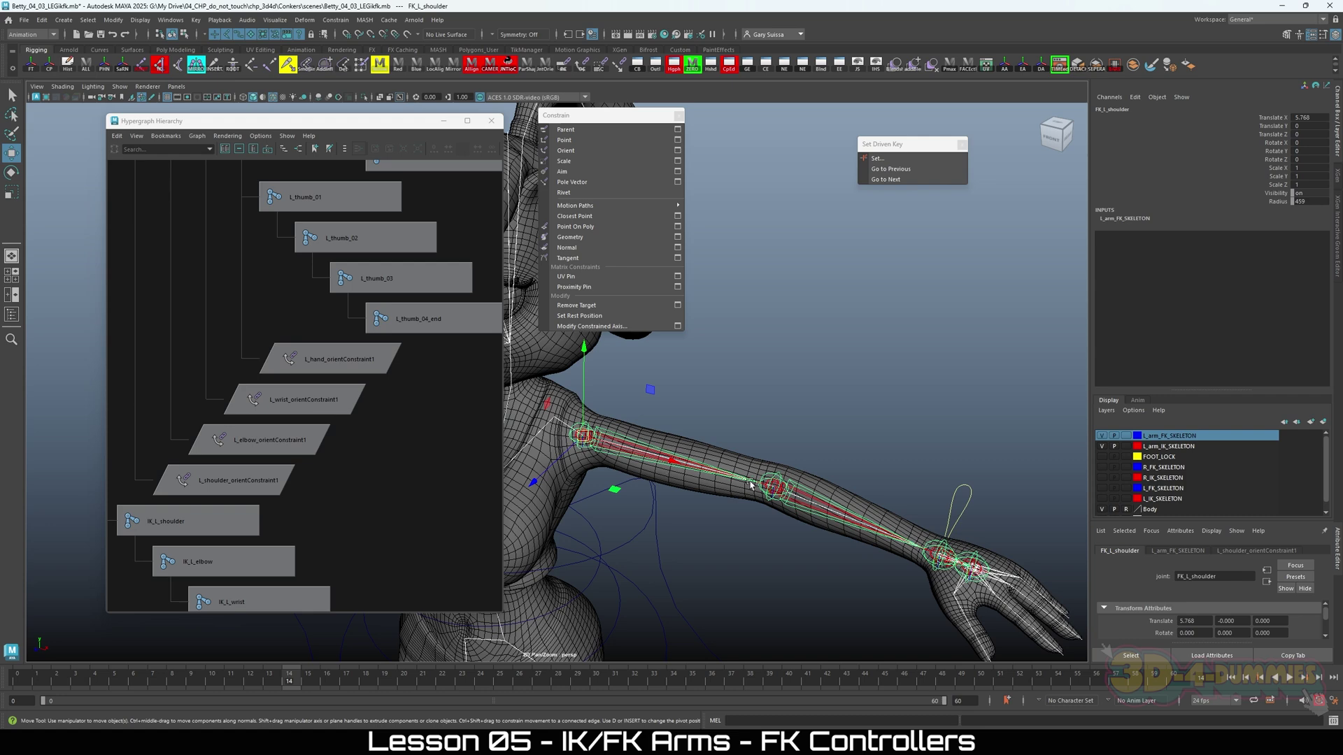
alt+right_drag(750, 484, 635, 456)
alt+middle_drag(636, 456, 684, 479)
alt+drag(684, 479, 785, 501)
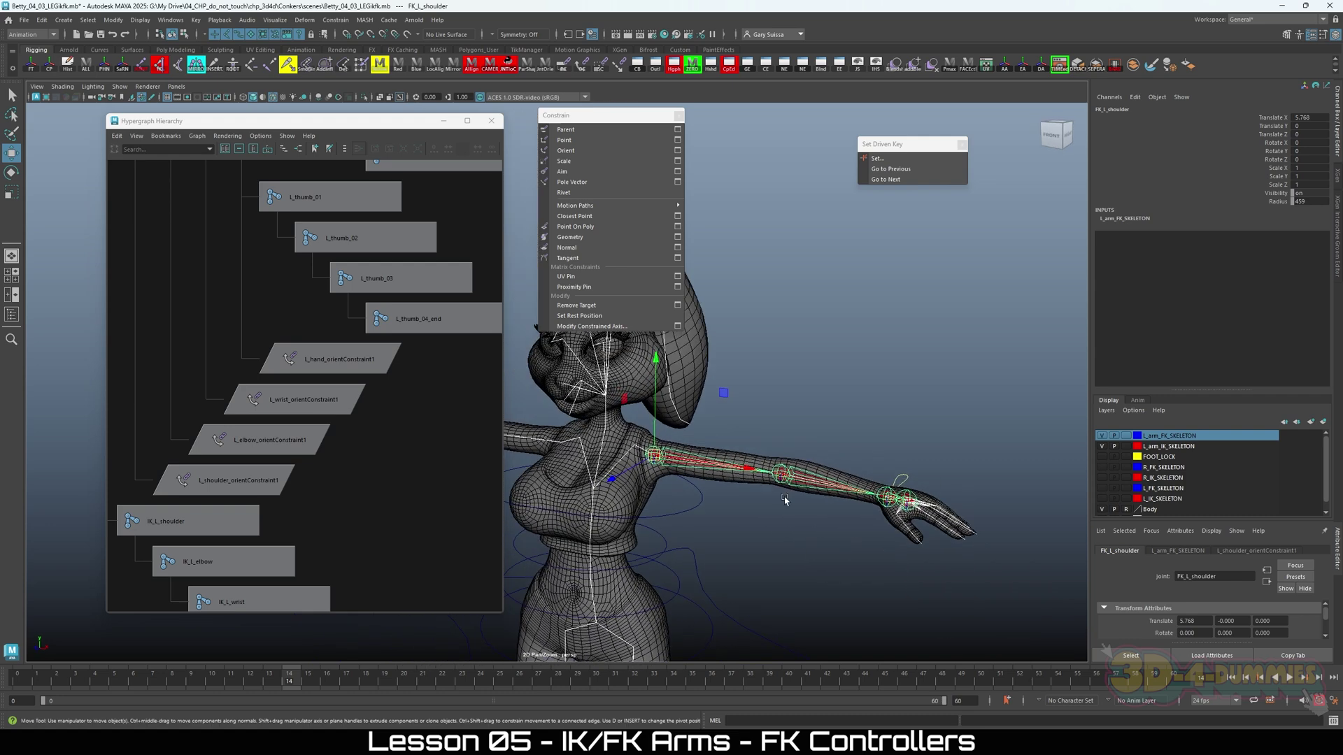
key(e)
drag(736, 428, 711, 382)
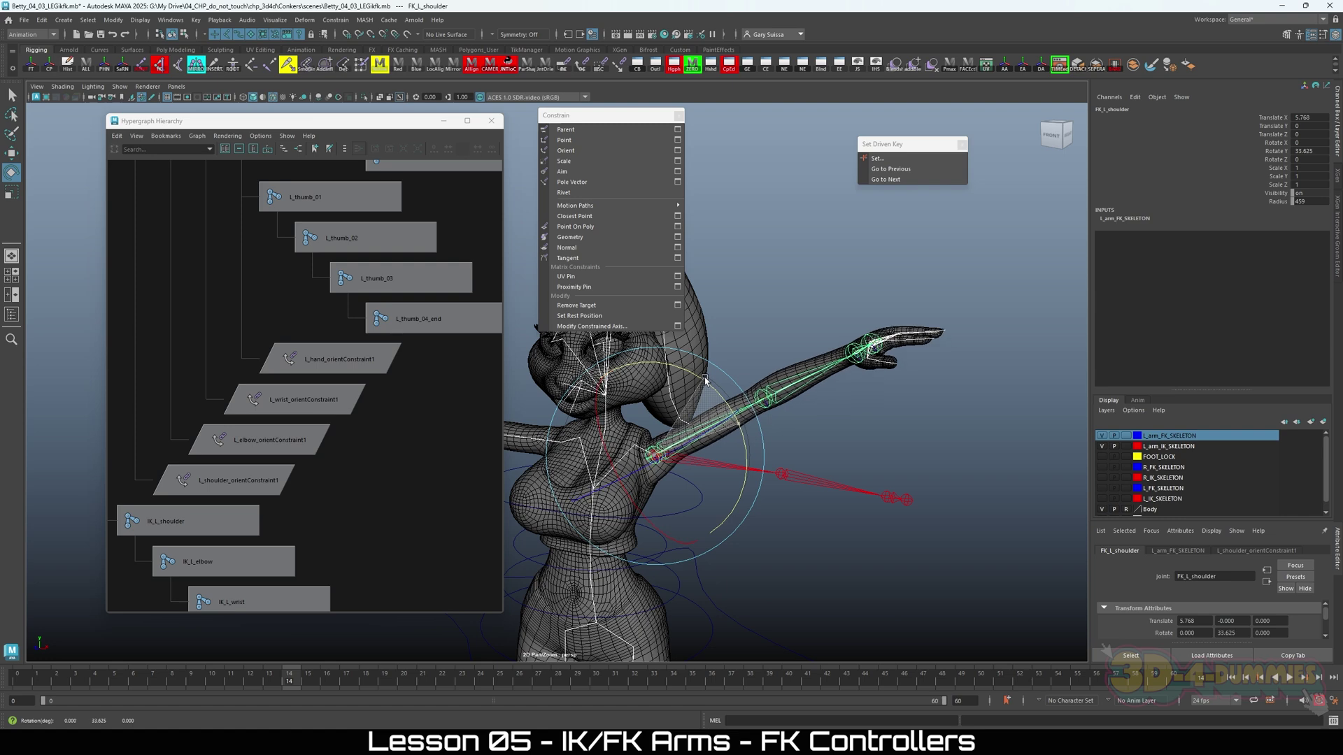
Set the L IKFK Switch on L_arm_ikfk_switch_ctl to 0 so the arm follows the IK skeleton.
alt+drag(849, 454, 863, 530)
drag(907, 449, 864, 458)
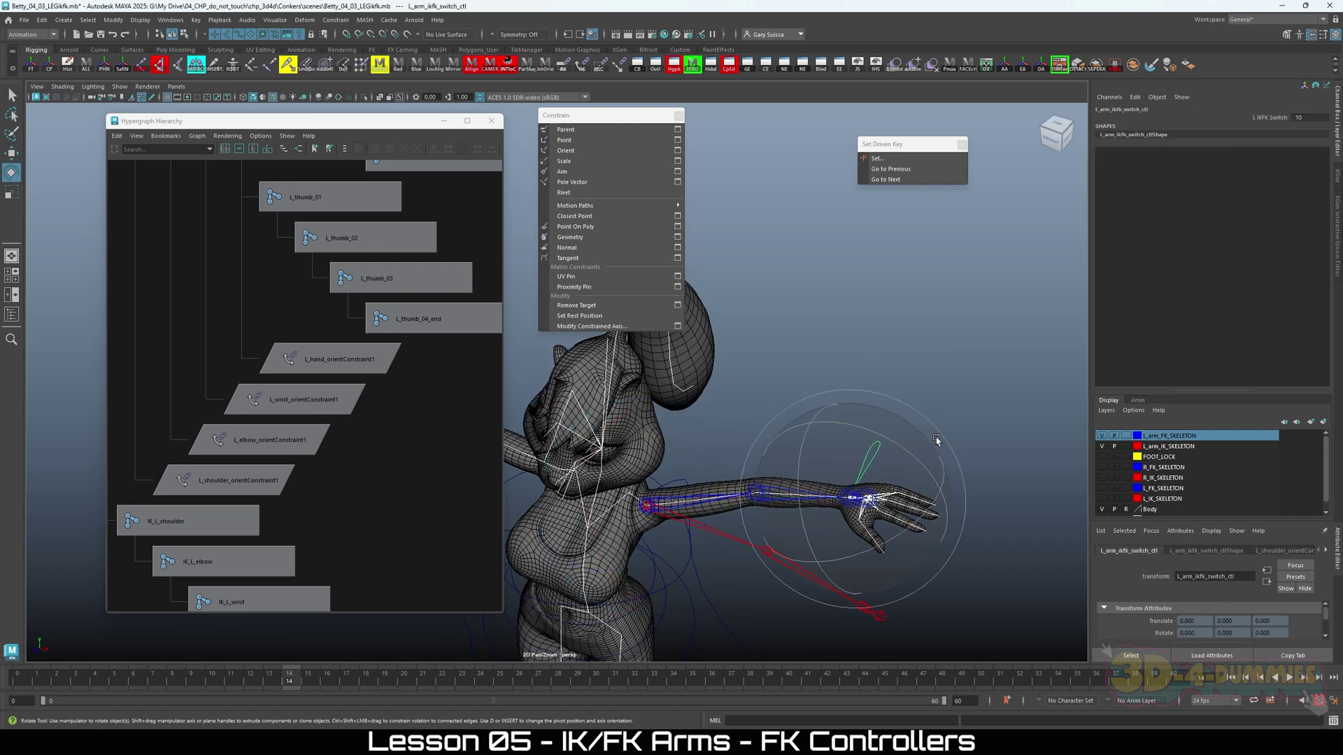
click(1326, 117)
text(0)
key(Return)
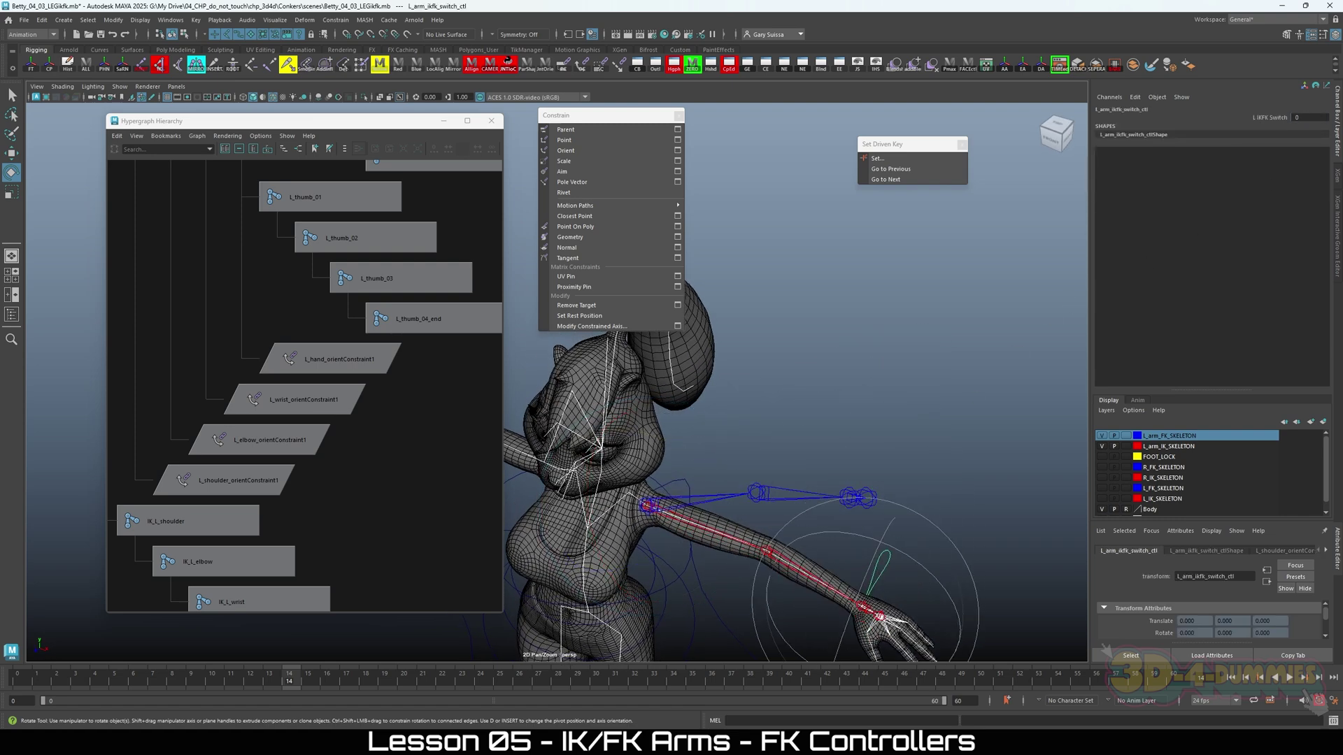
Rotate the IK_L_shoulder joint to lower the arm to about -39.8 degrees in Y.
mouse_move(827, 317)
middle_down()
mouse_move(896, 317)
mouse_move(827, 317)
middle_up()
alt+right_drag(827, 317, 842, 534)
alt+drag(842, 533, 799, 418)
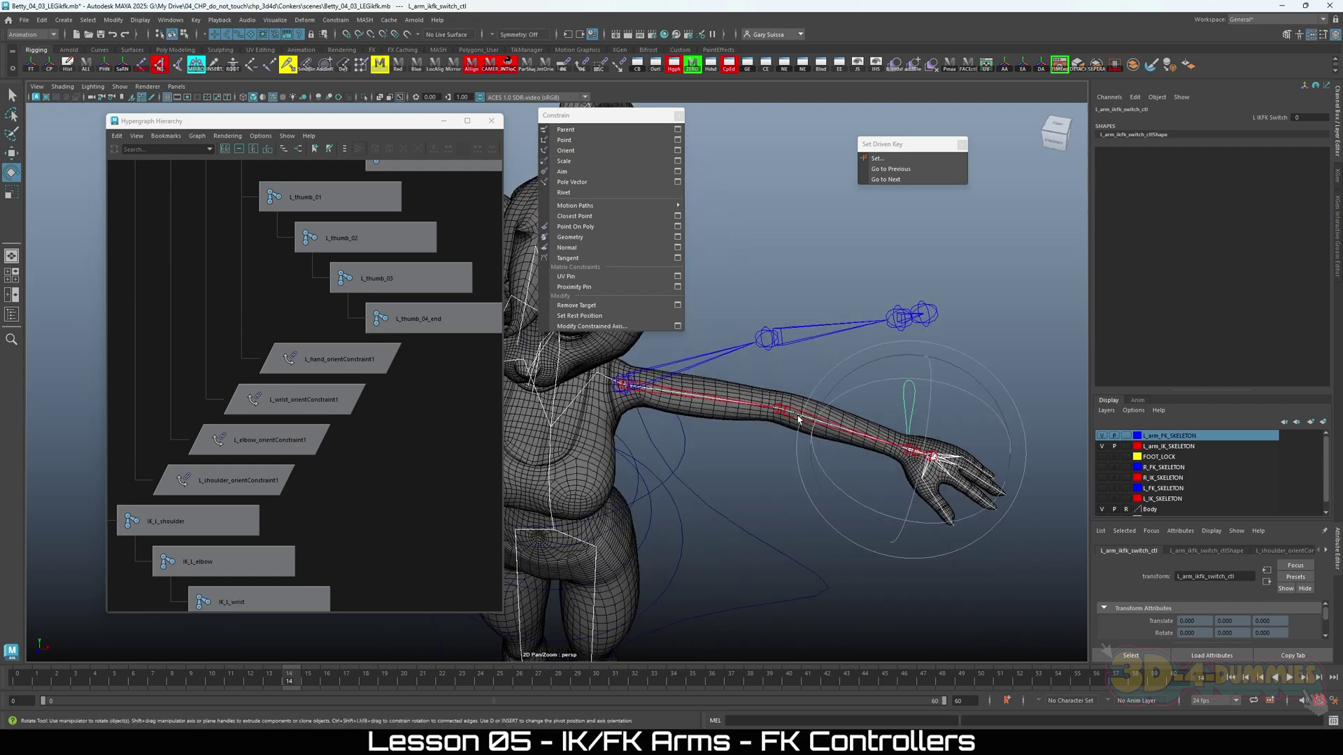
alt+right_drag(798, 418, 786, 413)
alt+drag(786, 412, 747, 436)
click(668, 366)
alt+drag(868, 461, 897, 468)
alt+middle_drag(897, 468, 902, 378)
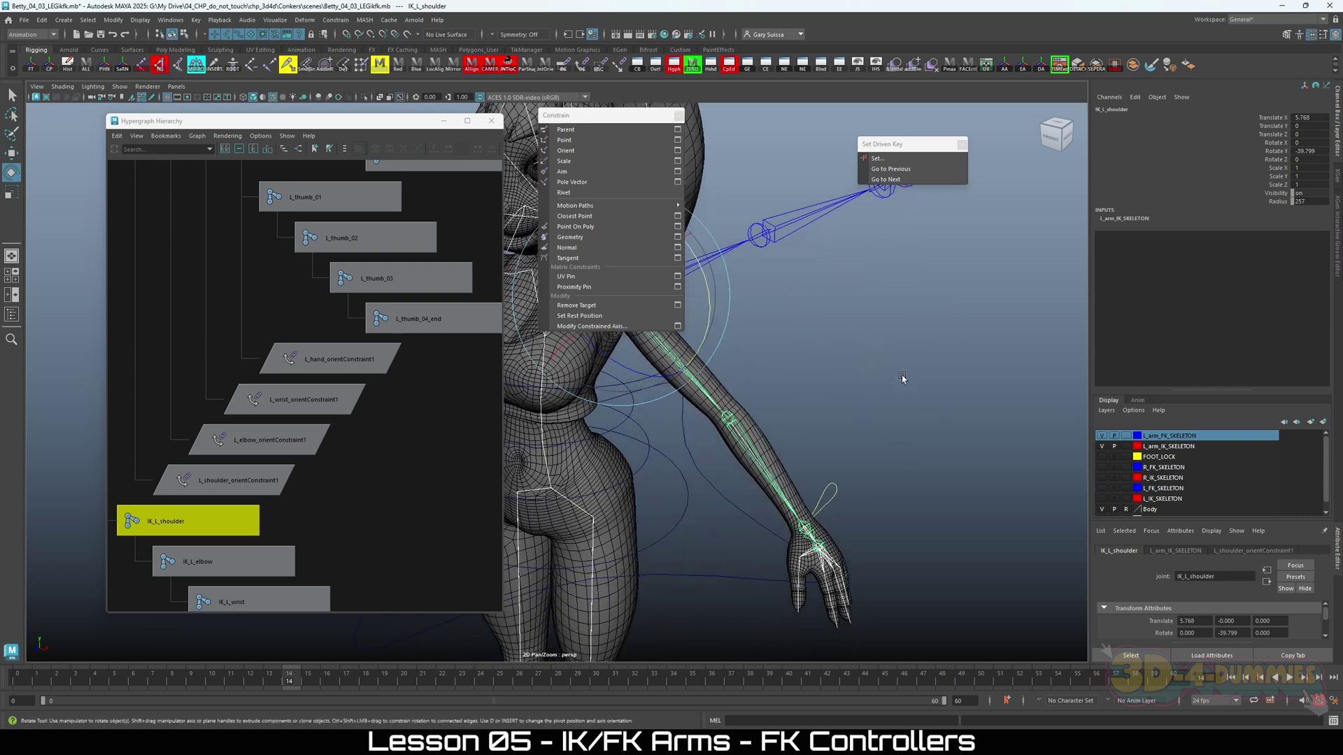
Set the L IKFK Switch on L_arm_ikfk_switch_ctl to 10 so the arm follows the FK skeleton.
drag(912, 436, 834, 510)
alt+right_drag(830, 513, 842, 395)
alt+middle_drag(842, 395, 950, 458)
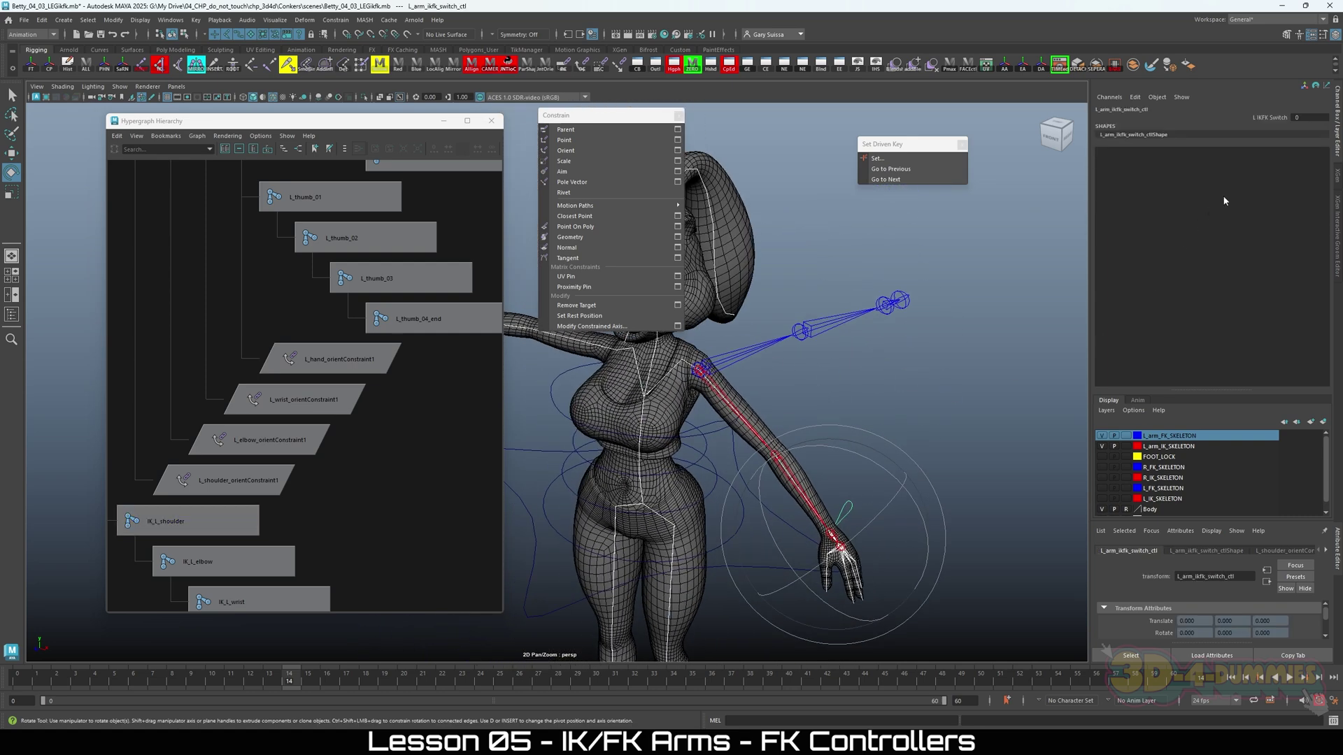
text(10)
key(Return)
middle_drag(1014, 350, 909, 349)
middle_drag(1008, 371, 936, 371)
Undo the test switch changes and the IK and FK shoulder rotations to return the left arm to its rest pose.
key(ctrl+z)
key(ctrl+z)
key(ctrl+z)
key(ctrl+z)
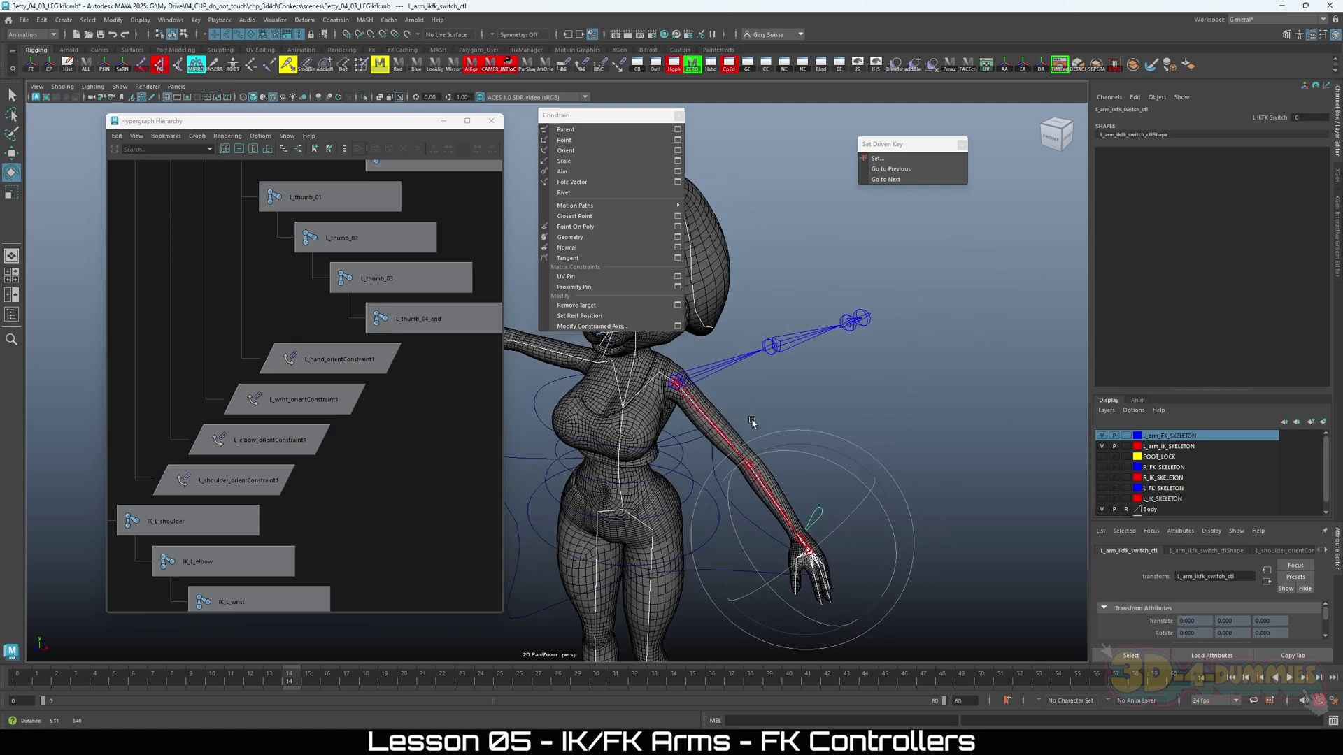
key(ctrl+z)
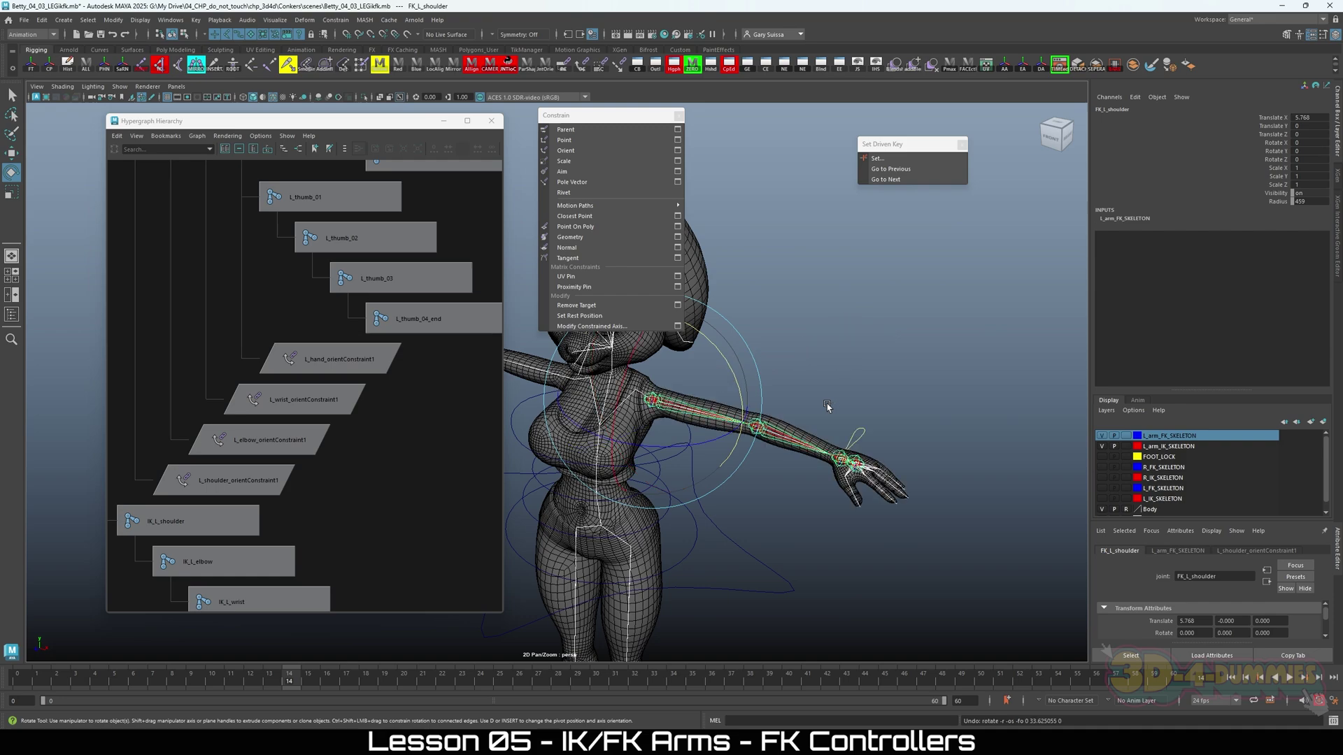
alt+right_drag(827, 406, 749, 483)
alt+middle_drag(749, 483, 817, 514)
alt+right_drag(812, 483, 771, 537)
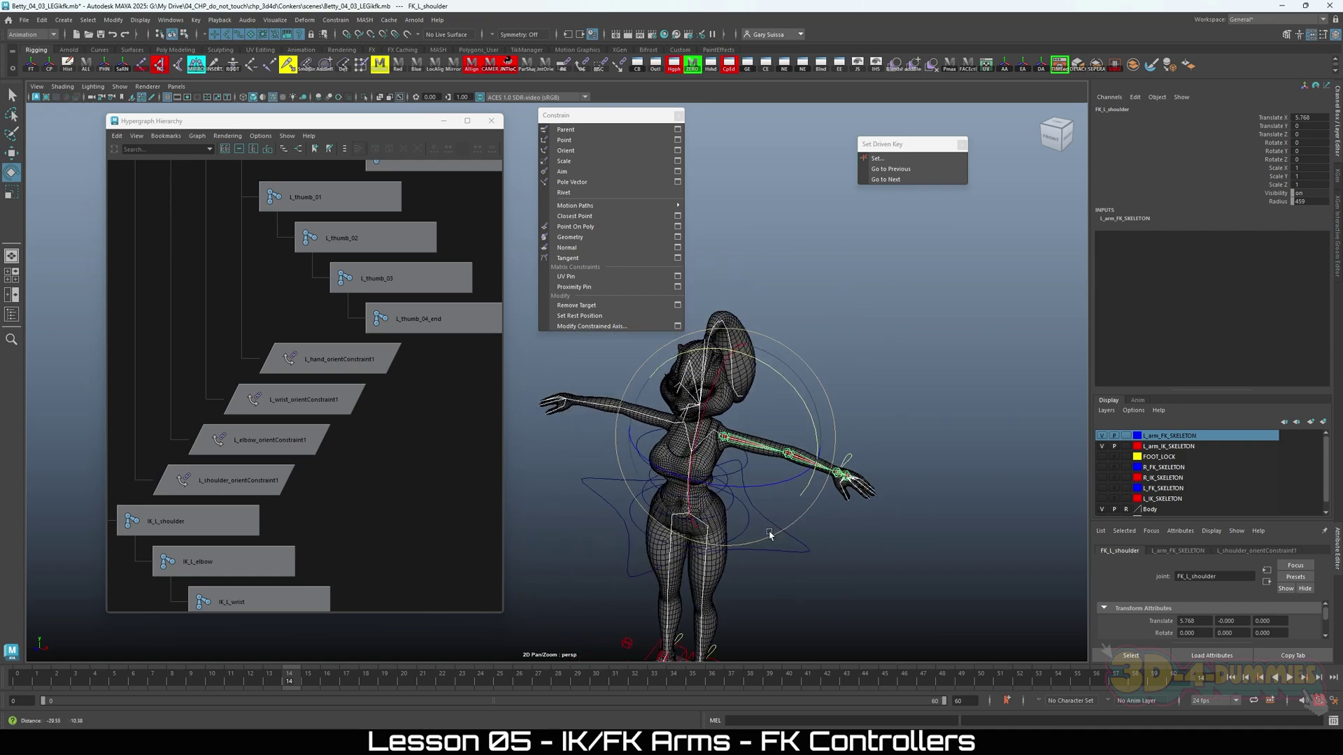
alt+middle_drag(770, 536, 848, 556)
alt+drag(848, 556, 815, 593)
alt+right_drag(815, 593, 864, 584)
alt+middle_drag(864, 584, 675, 428)
alt+right_drag(674, 428, 775, 464)
key(ctrl+z)
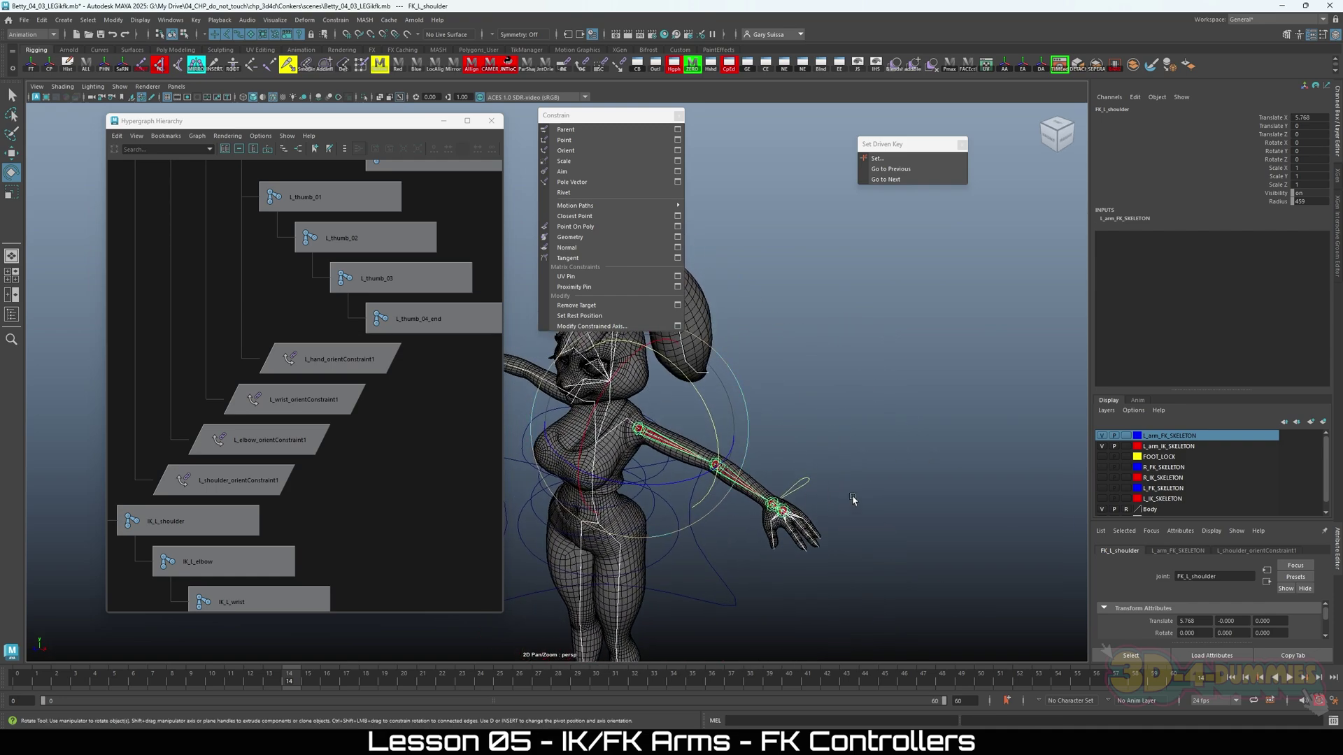
key(ctrl+z)
key(ctrl+z)
key(ctrl+z)
key(ctrl+z)
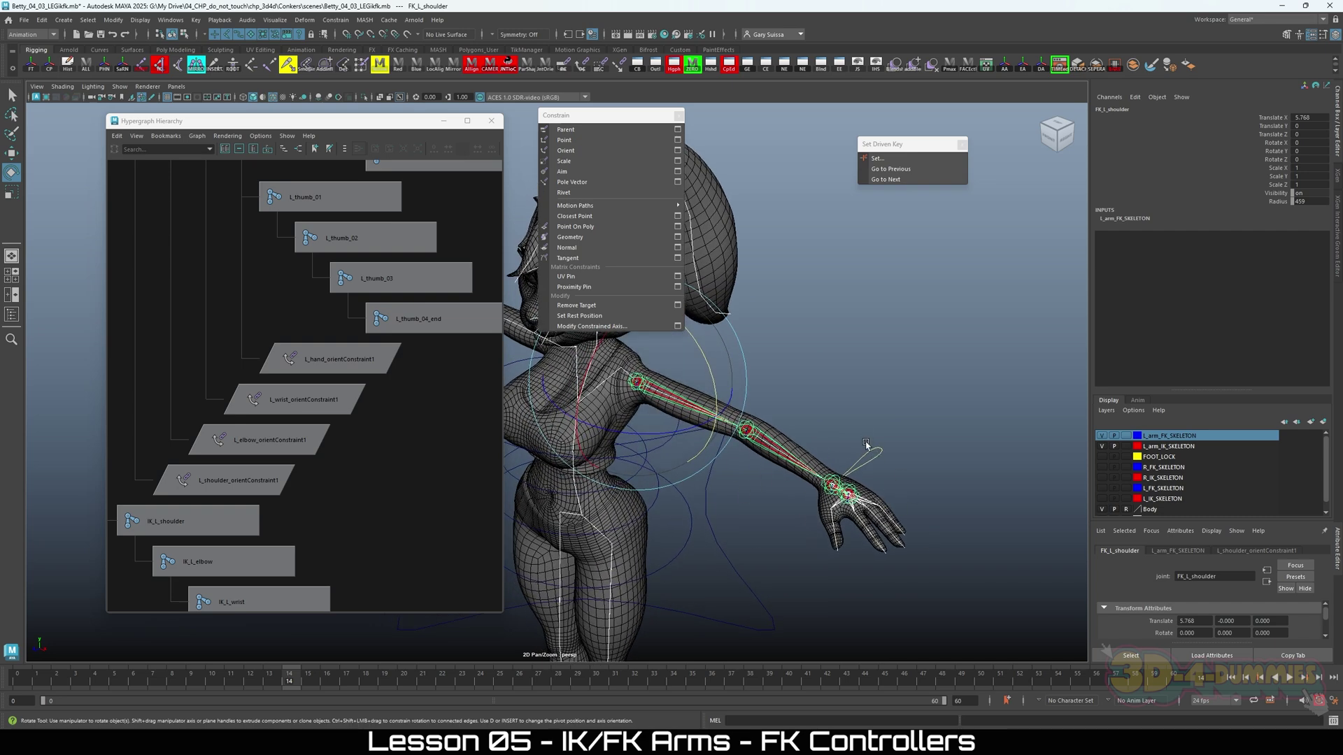
key(ctrl+z)
key(ctrl+z)
key(ctrl+z)
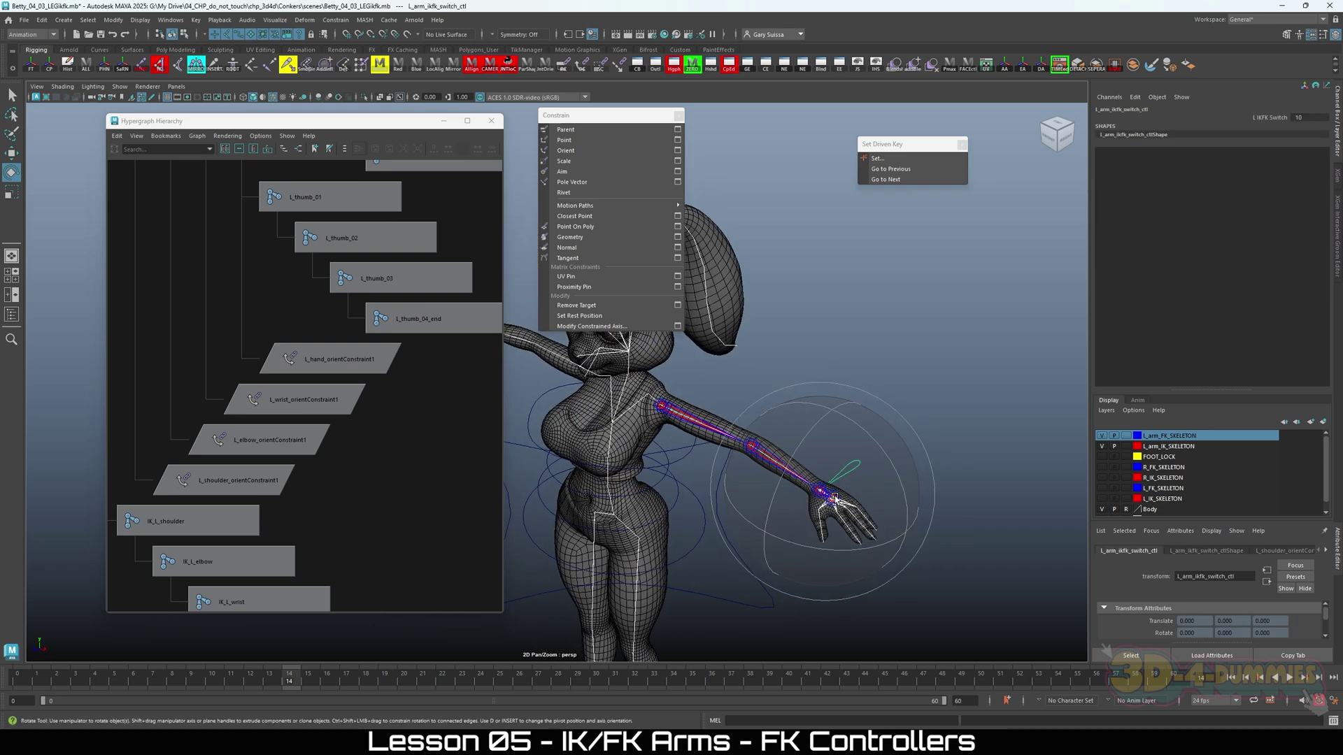
Mirror the L_ikfk_switch_ctl_grp1 group across the body to the right wrist.
key(w)
alt+right_drag(841, 529, 728, 555)
alt+middle_drag(729, 555, 786, 576)
key(f)
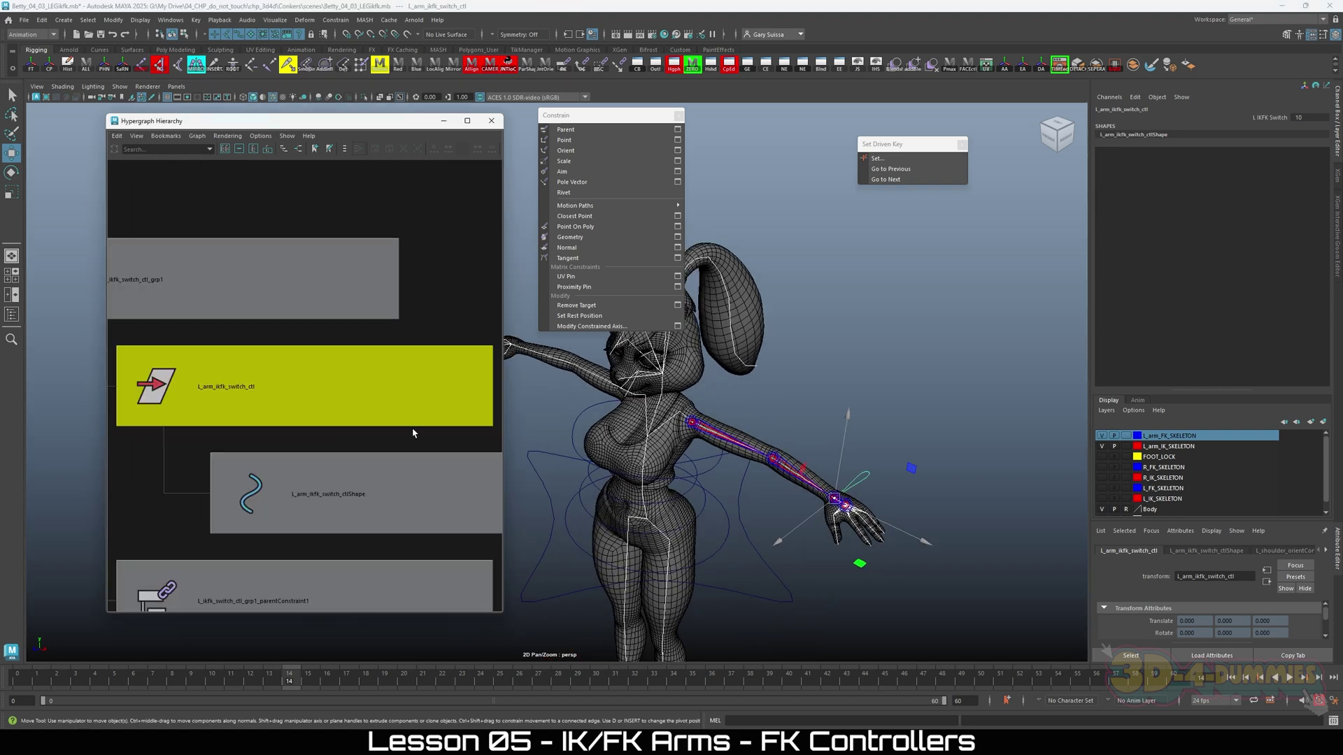
key(a)
click(266, 279)
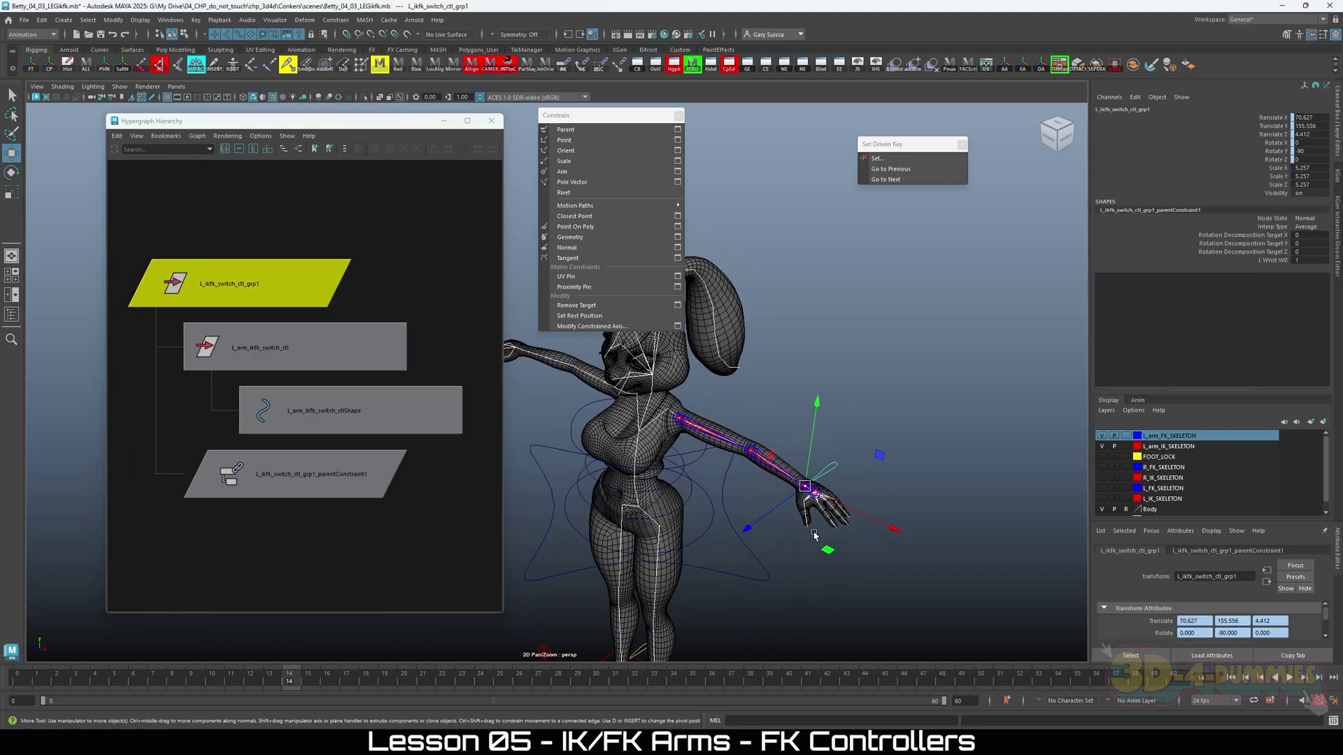
alt+drag(813, 535, 871, 515)
click(406, 229)
click(273, 277)
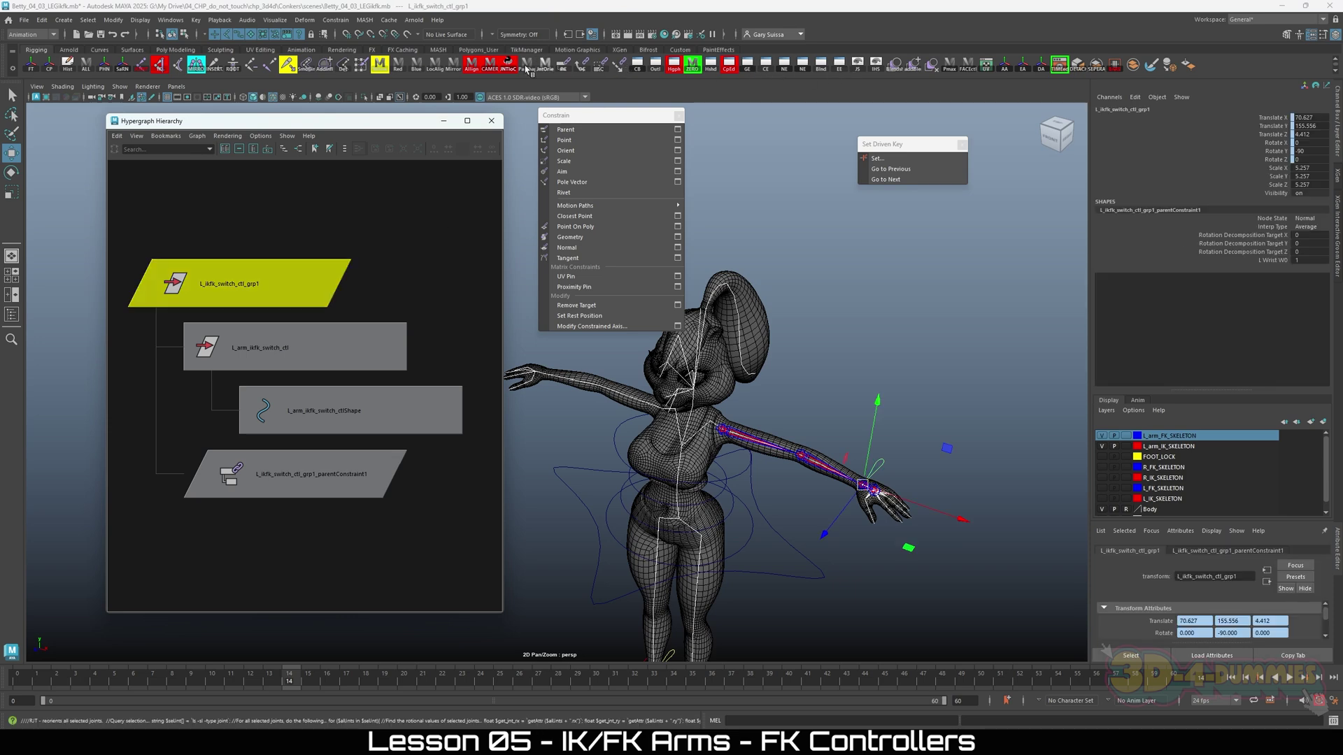
click(453, 64)
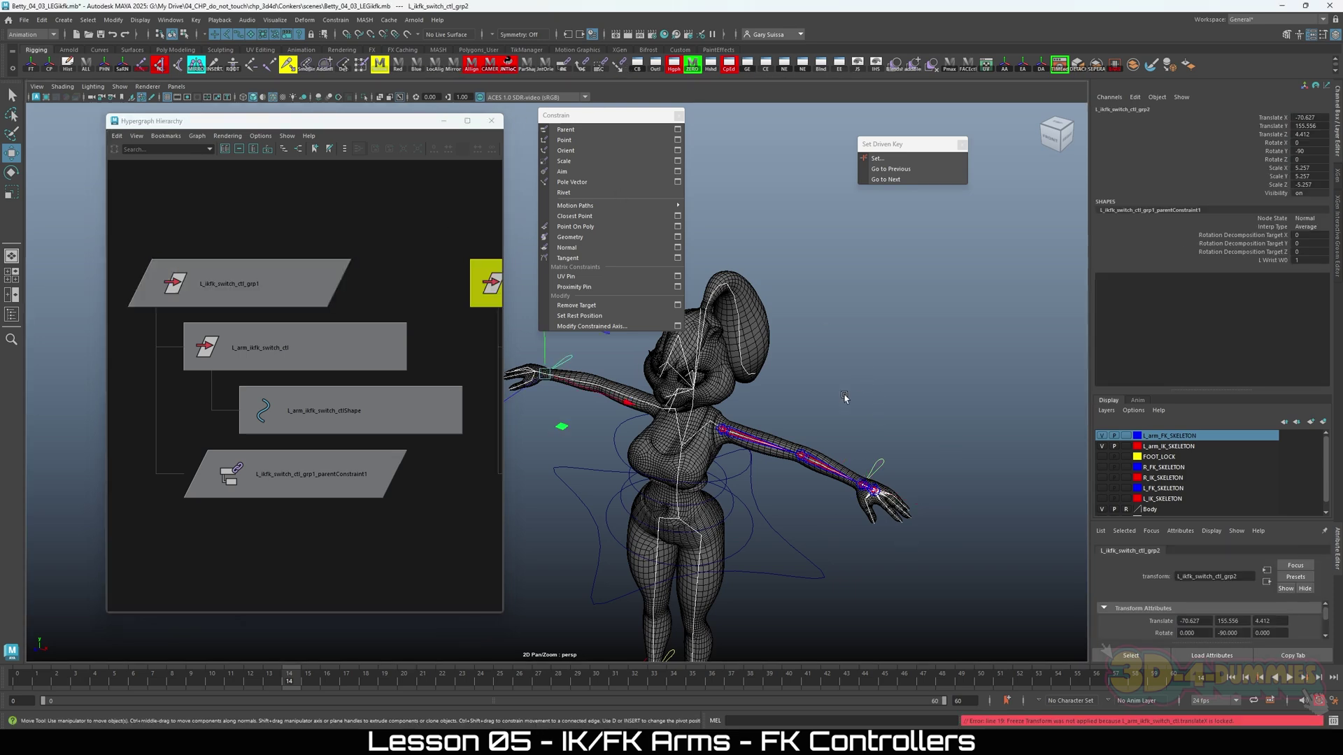
Hide the polygon meshes to expose the right wrist joints and the mirrored switch control.
alt+middle_drag(763, 429, 903, 541)
alt+right_drag(902, 541, 818, 521)
mouse_move(700, 490)
alt+mouse_down()
mouse_move(745, 495)
mouse_move(699, 498)
mouse_move(721, 500)
alt+mouse_up()
alt+right_drag(742, 504, 975, 543)
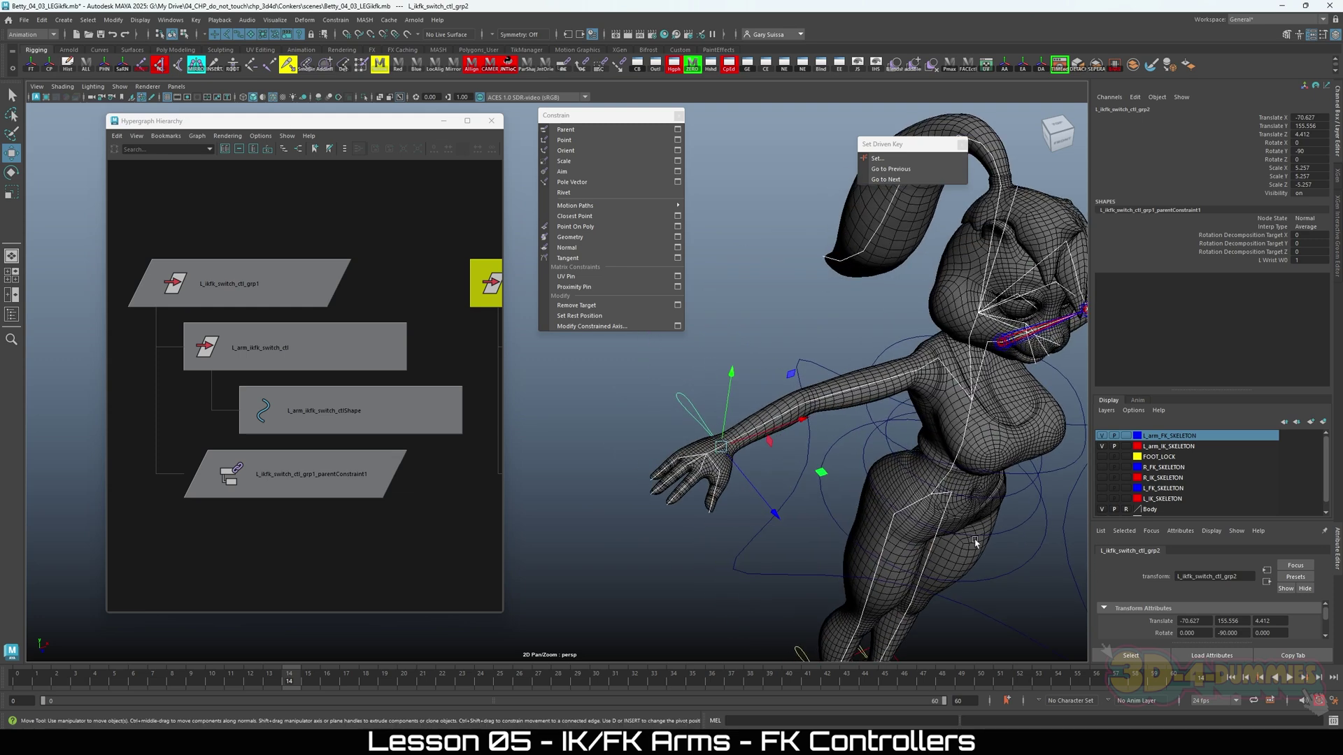
alt+middle_drag(875, 523, 803, 527)
alt+right_drag(803, 527, 1035, 559)
alt+middle_drag(839, 564, 805, 533)
alt+right_drag(805, 533, 1094, 575)
alt+middle_drag(807, 476, 799, 447)
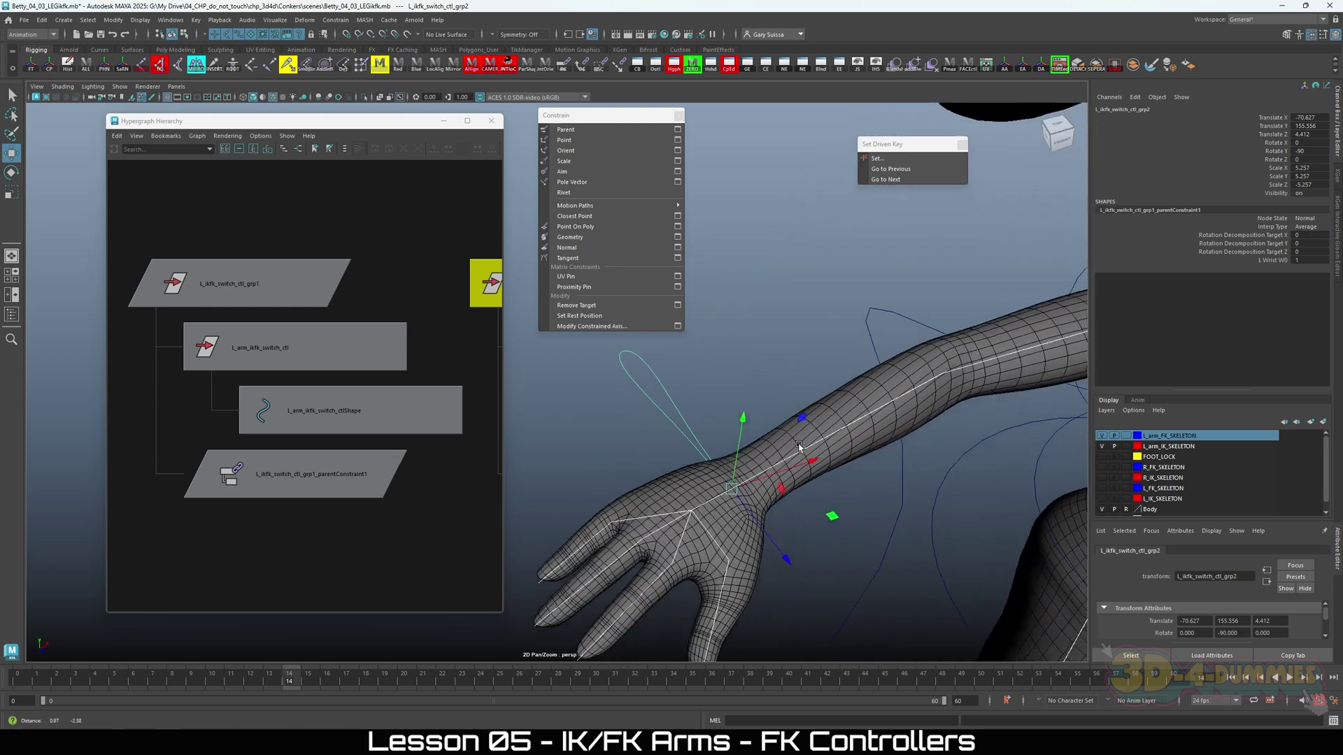
alt+right_drag(799, 446, 758, 443)
key(alt+p)
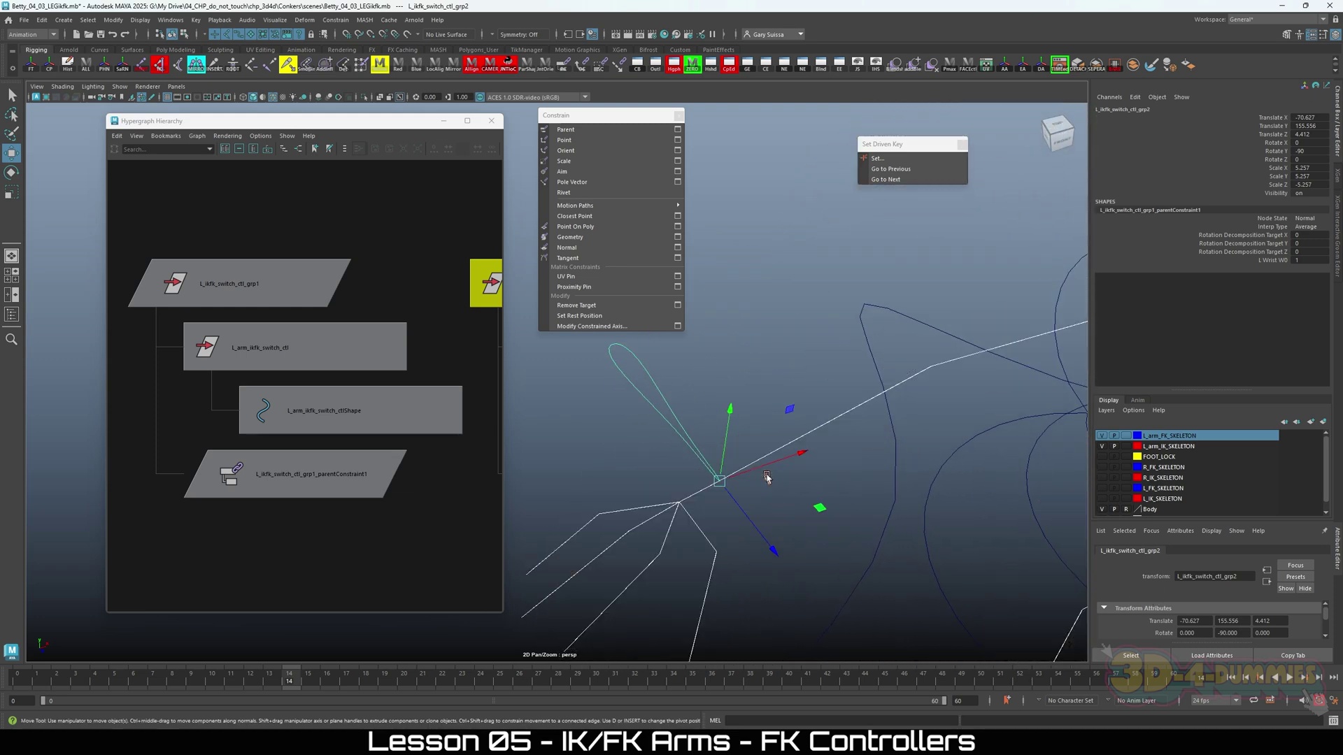
Increase the R_wrist joint's radius to about 177.7.
alt+right_drag(701, 505, 733, 547)
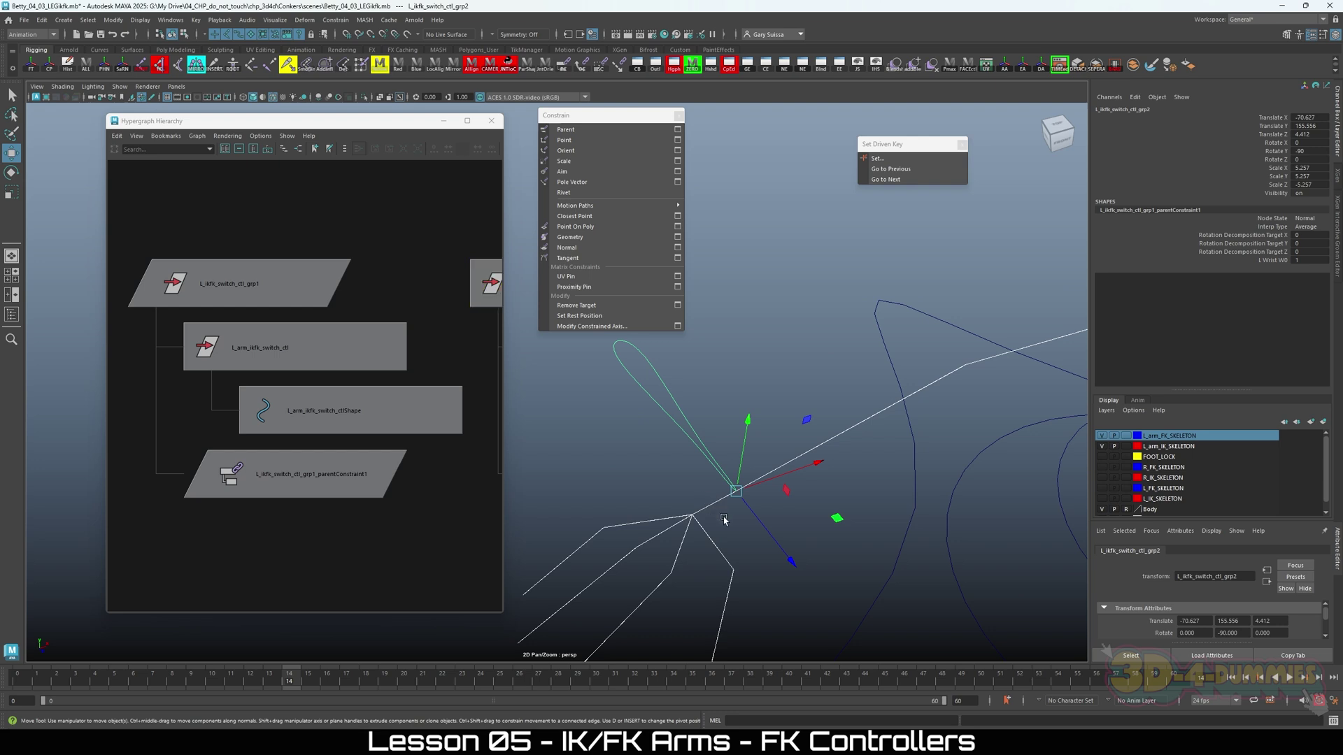
click(725, 519)
key(f)
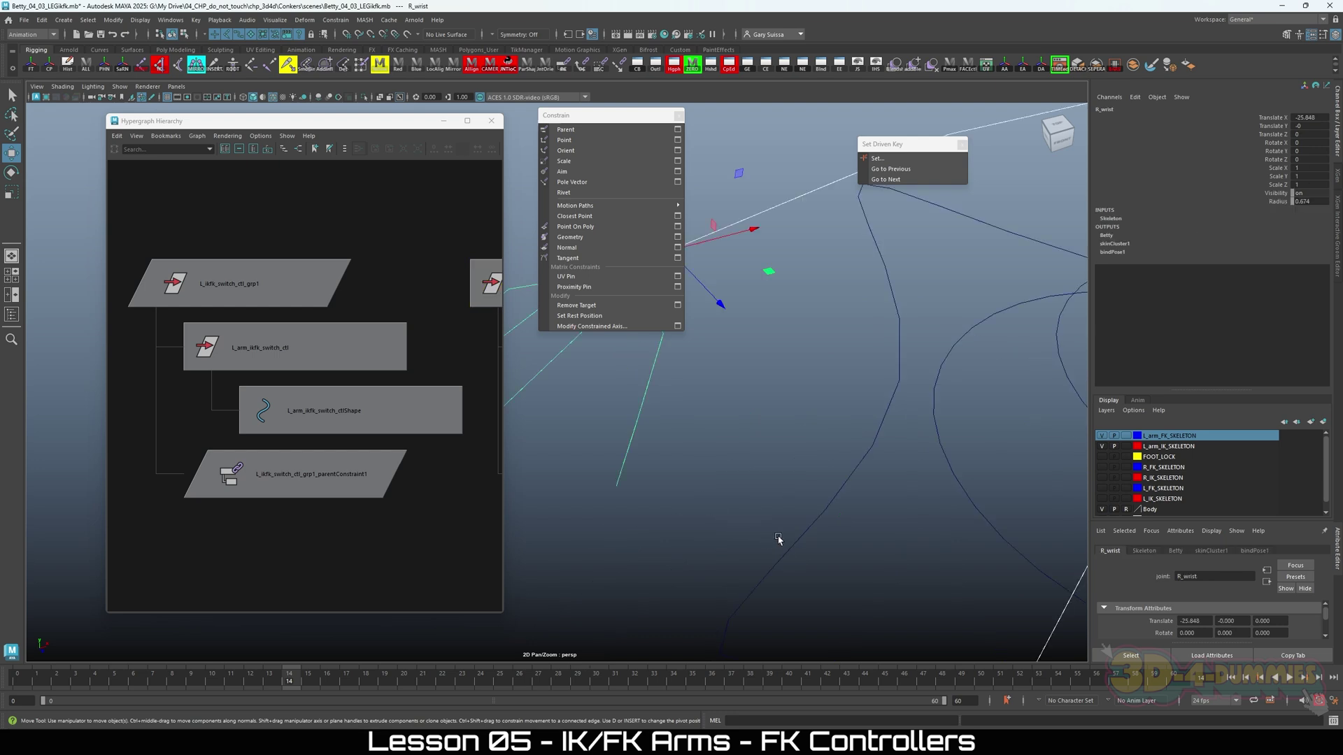
alt+middle_drag(815, 420, 887, 586)
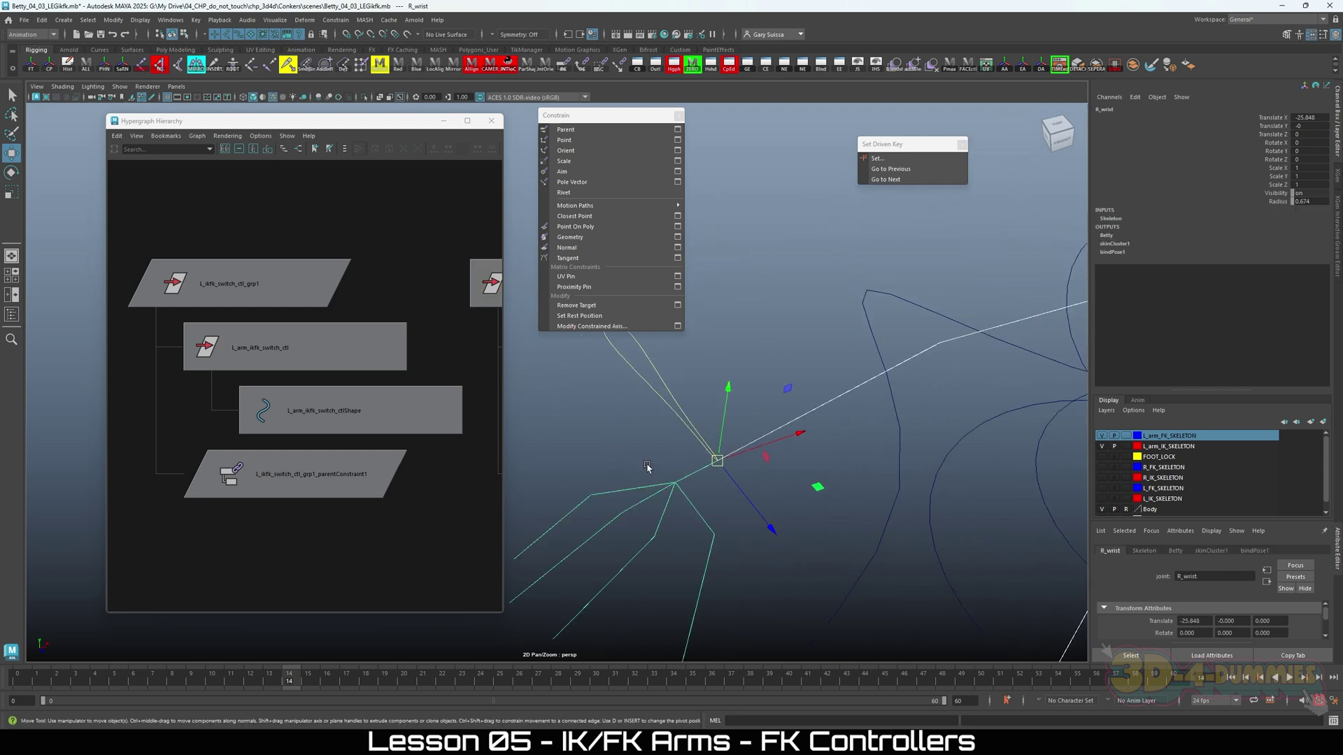
click(660, 513)
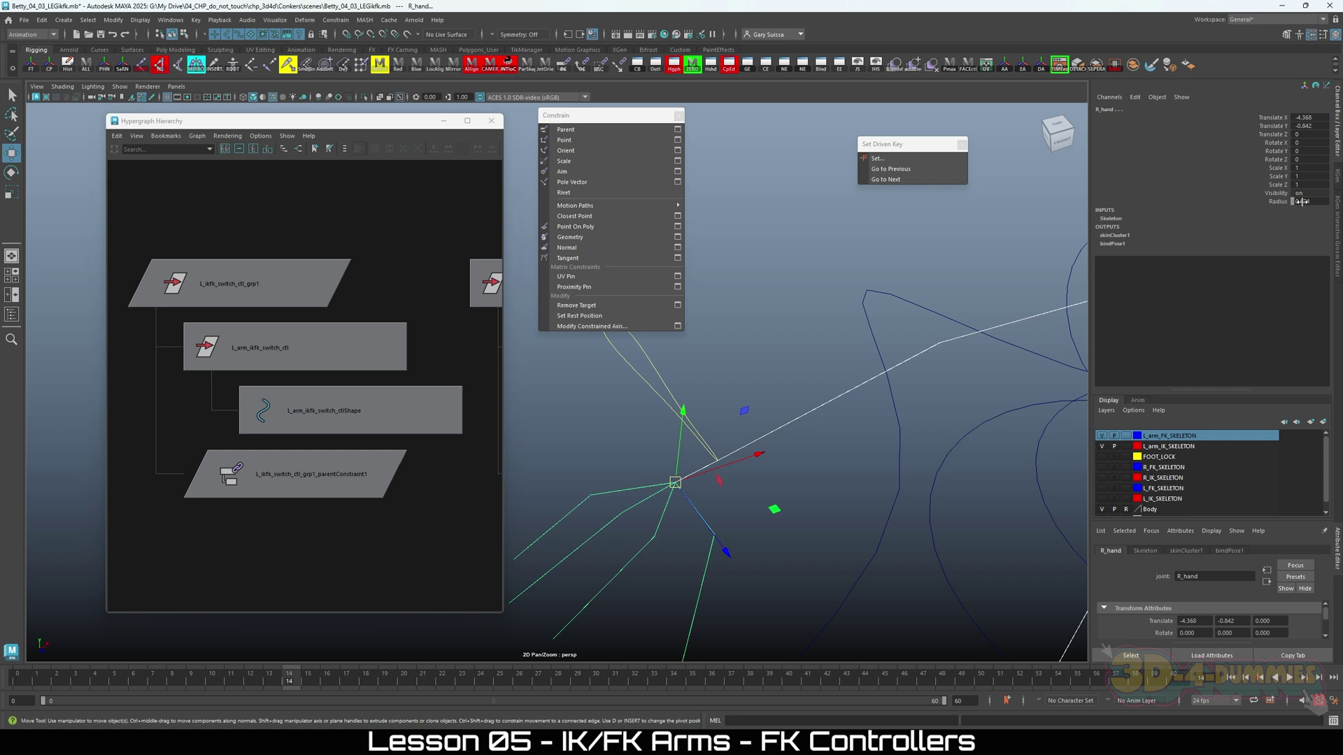
middle_drag(931, 280, 968, 280)
click(795, 495)
drag(690, 458, 728, 510)
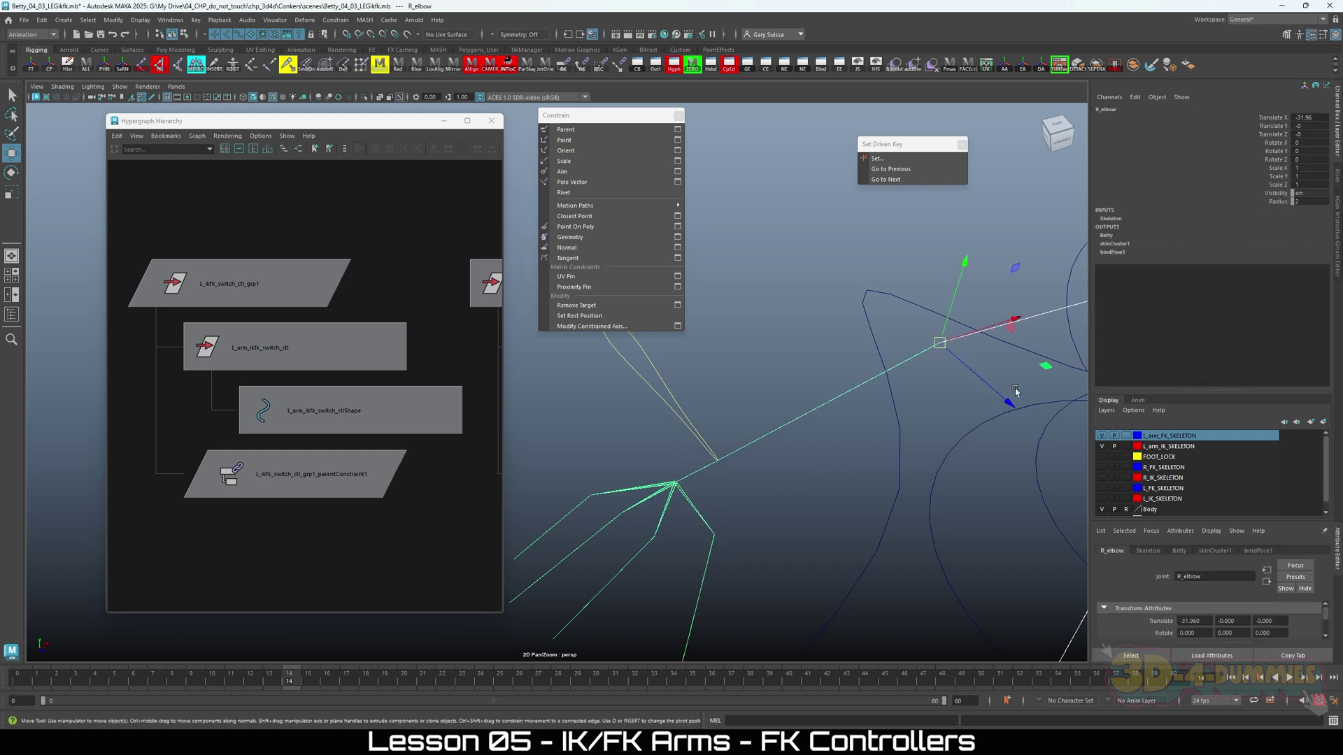
click(699, 463)
click(1278, 201)
middle_drag(815, 428, 693, 516)
Increase the R_hand joint's radius to about 170 and select the R_wrist joint.
click(732, 471)
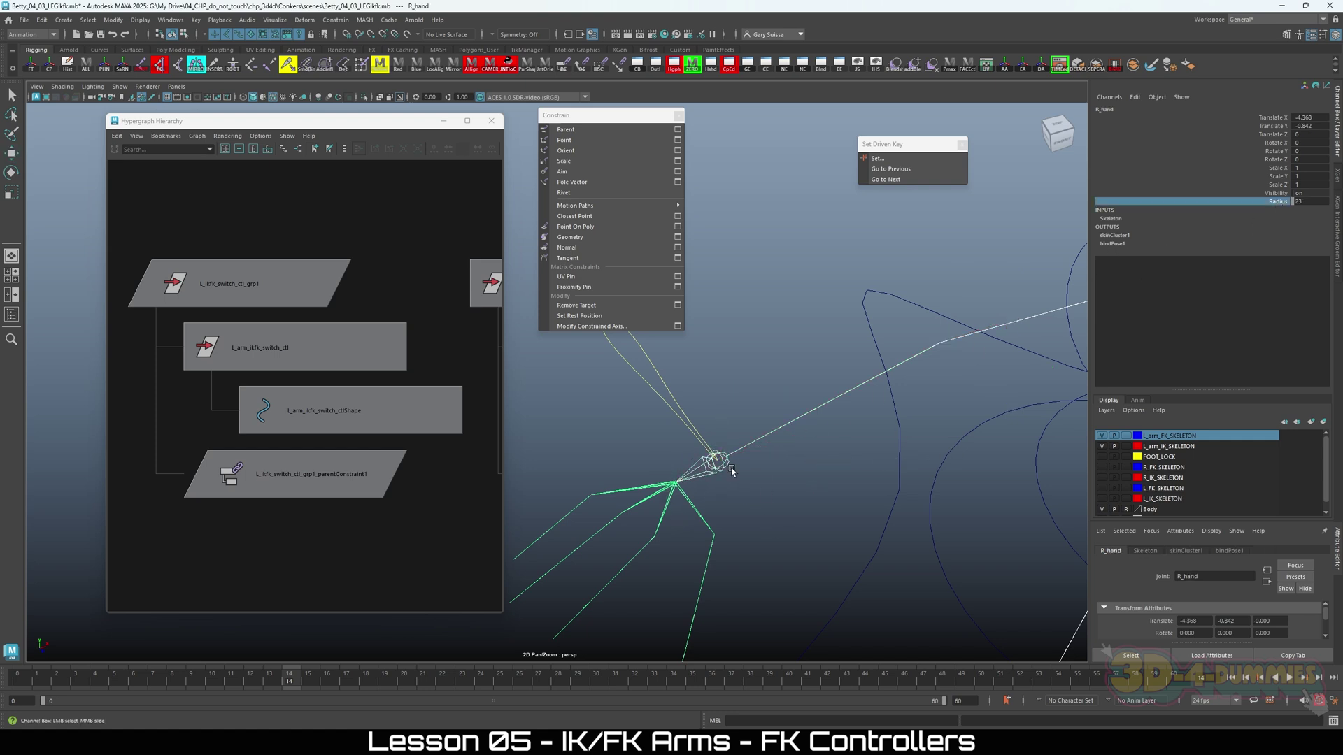
middle_drag(777, 562, 770, 521)
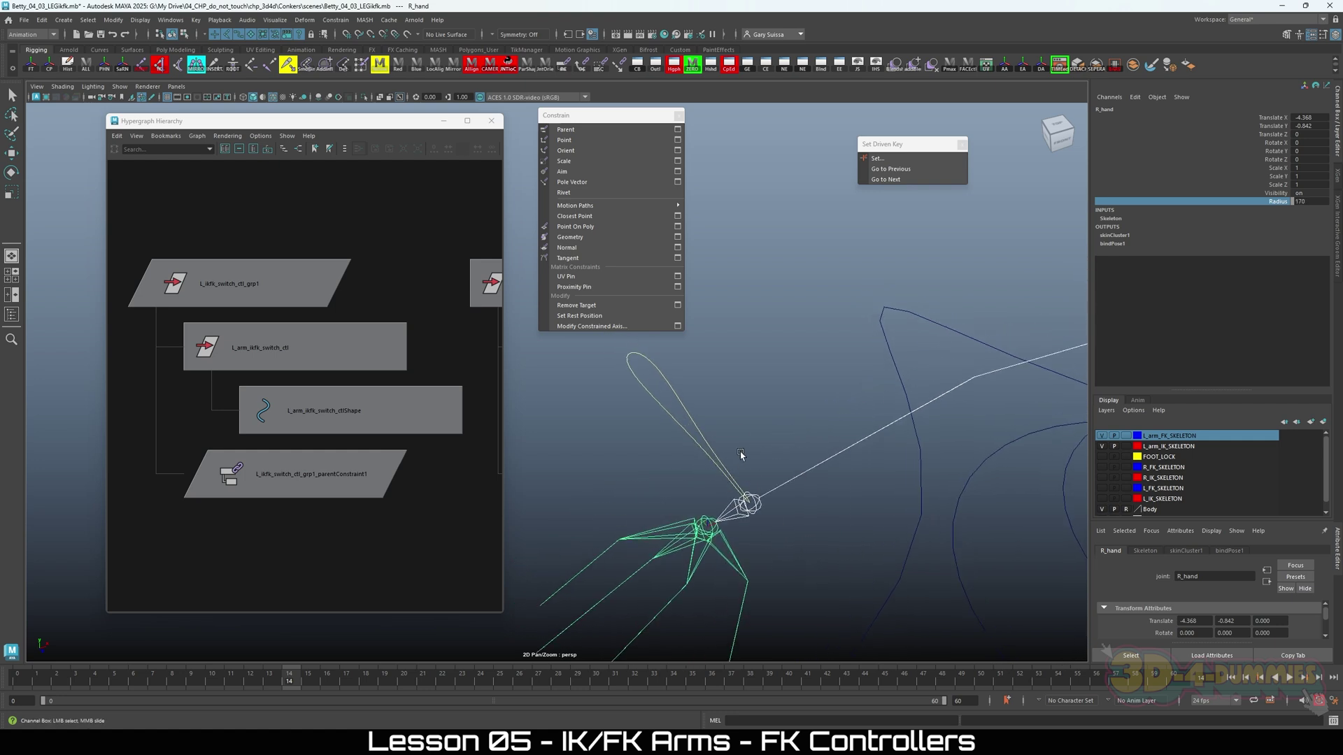
drag(677, 462, 676, 463)
key(w)
click(830, 563)
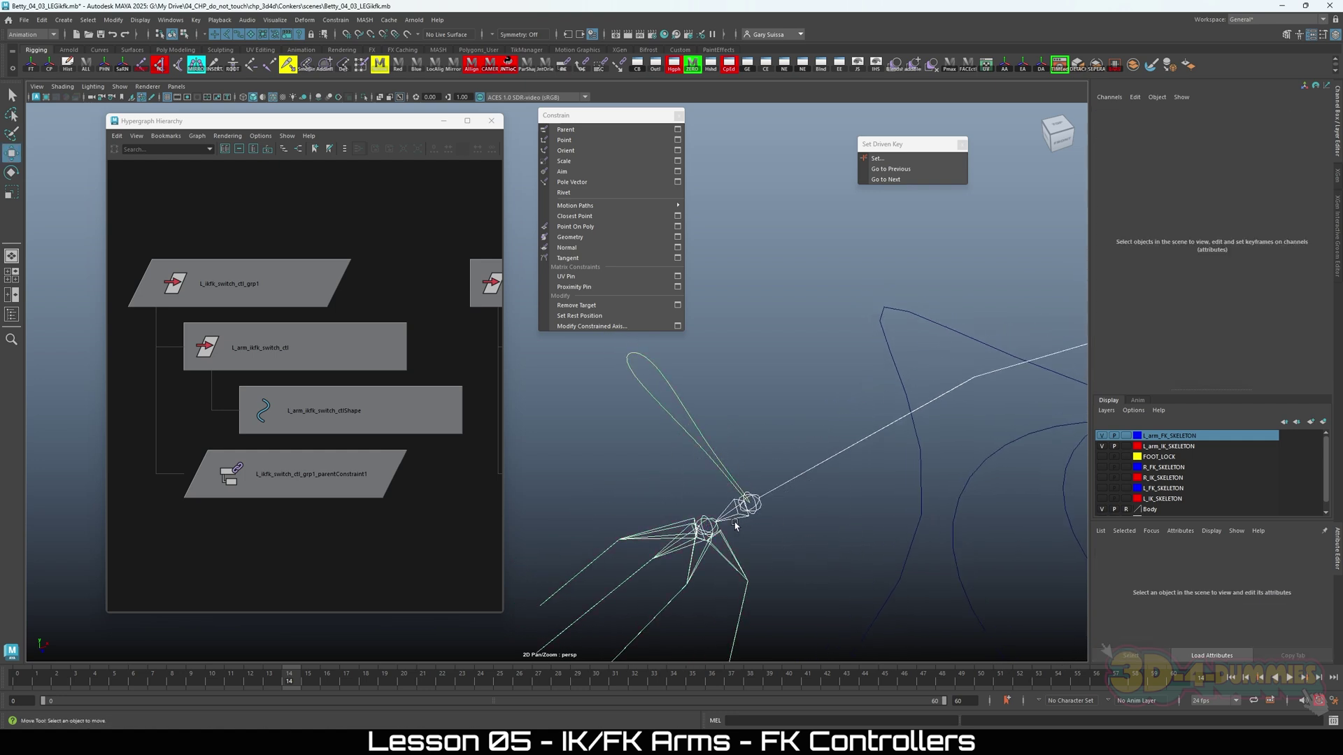
click(733, 523)
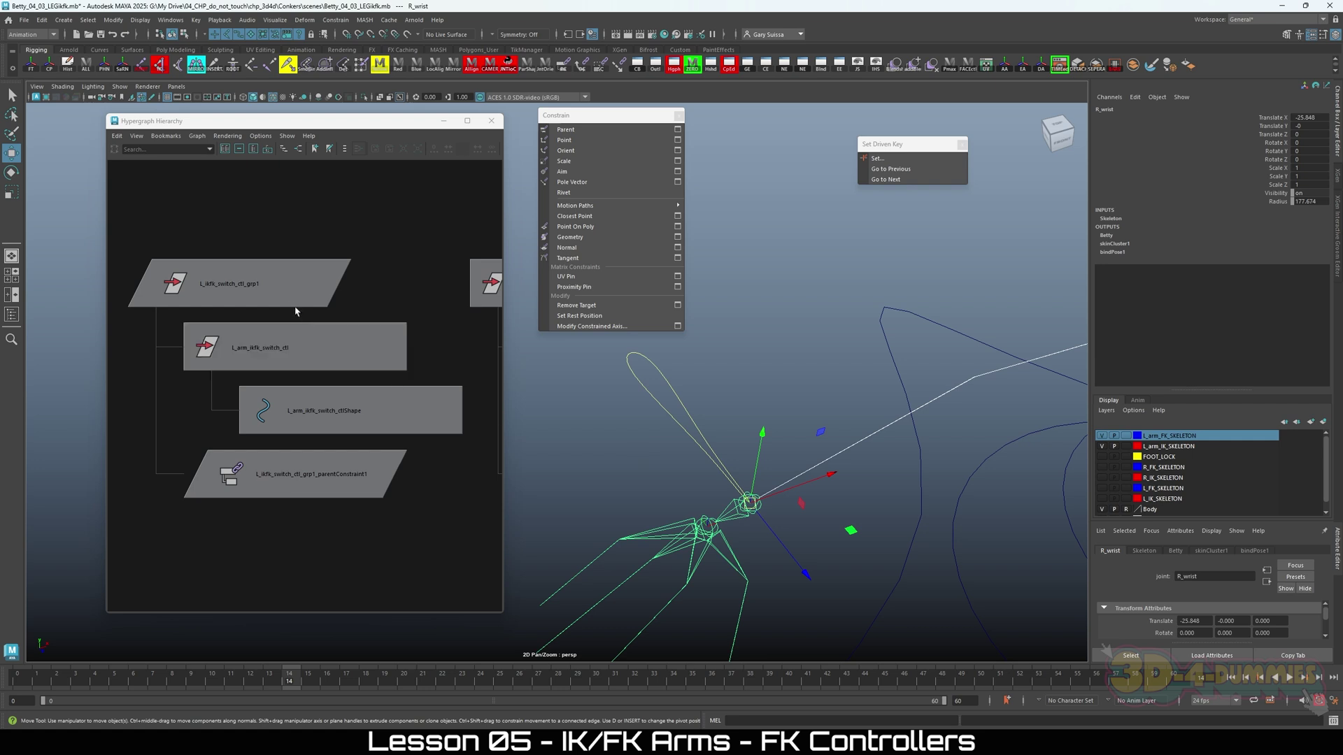
Delete the duplicated parent constraint under the mirrored L_ikfk_switch_ctl_grp2 group.
alt+right_drag(385, 334, 245, 413)
alt+middle_drag(336, 413, 207, 413)
alt+right_drag(207, 414, 513, 525)
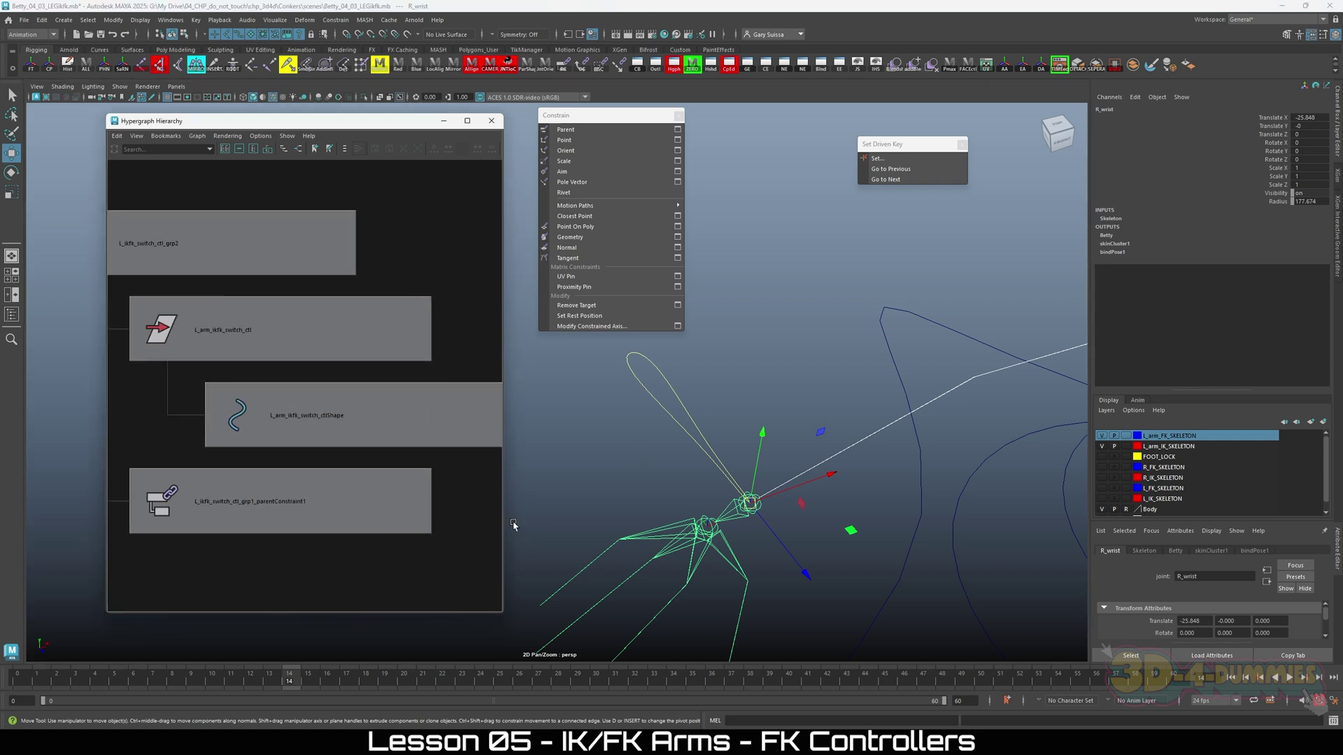
click(298, 453)
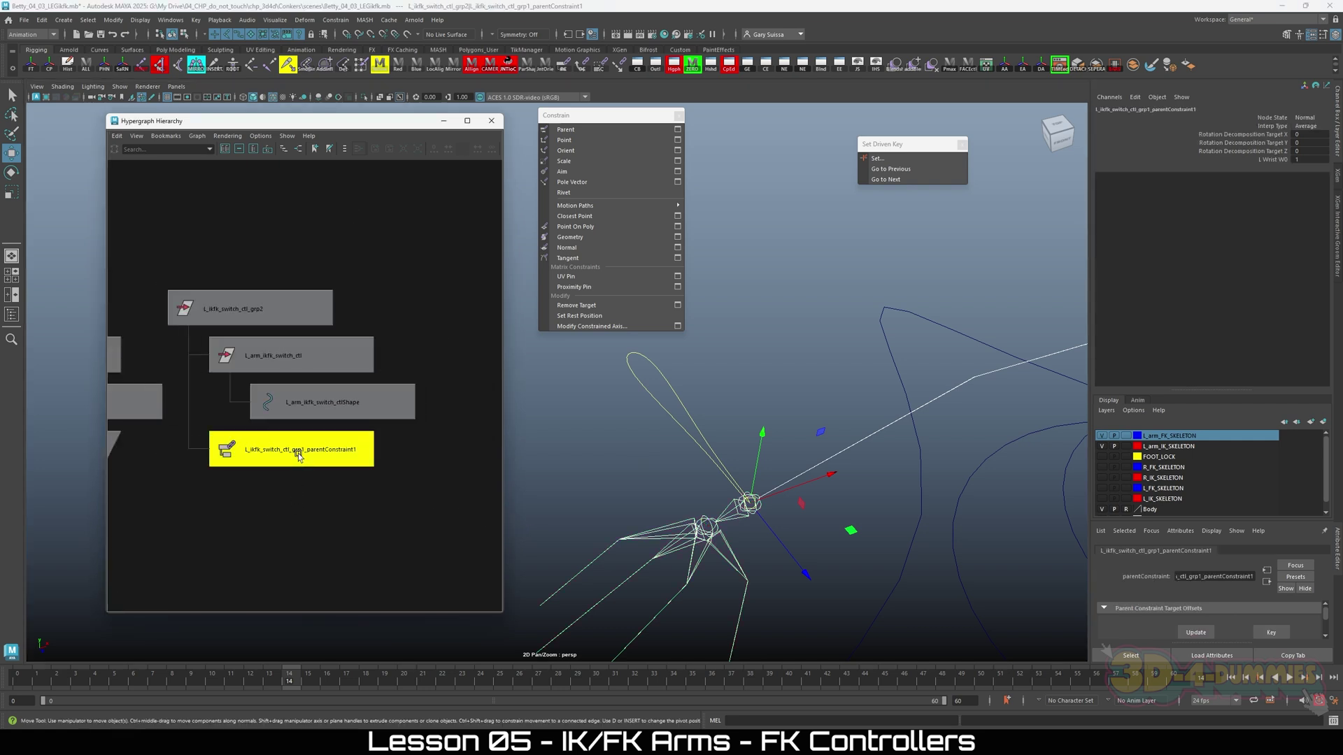
key(Delete)
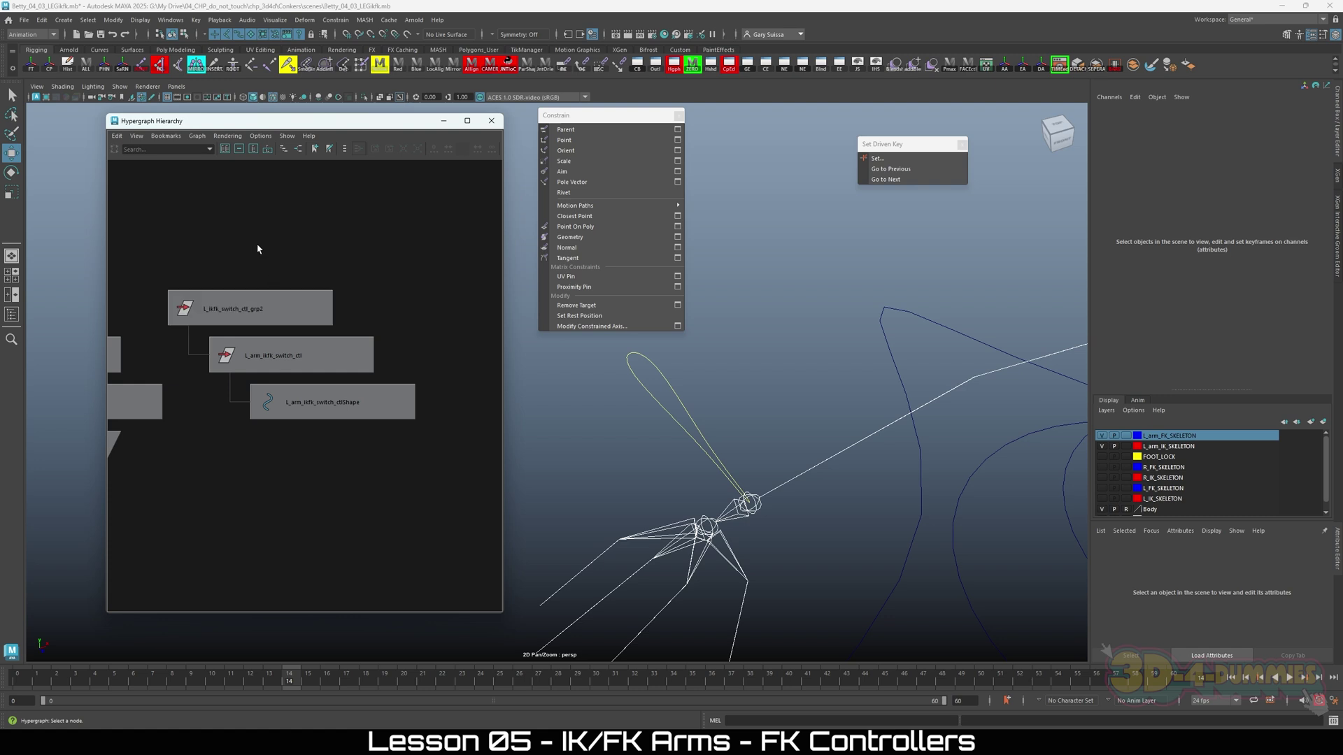
Start a search-and-replace rename of L_ikfk_switch_ctl_grp2 and its child control and shape, searching for "L_".
drag(165, 223, 350, 489)
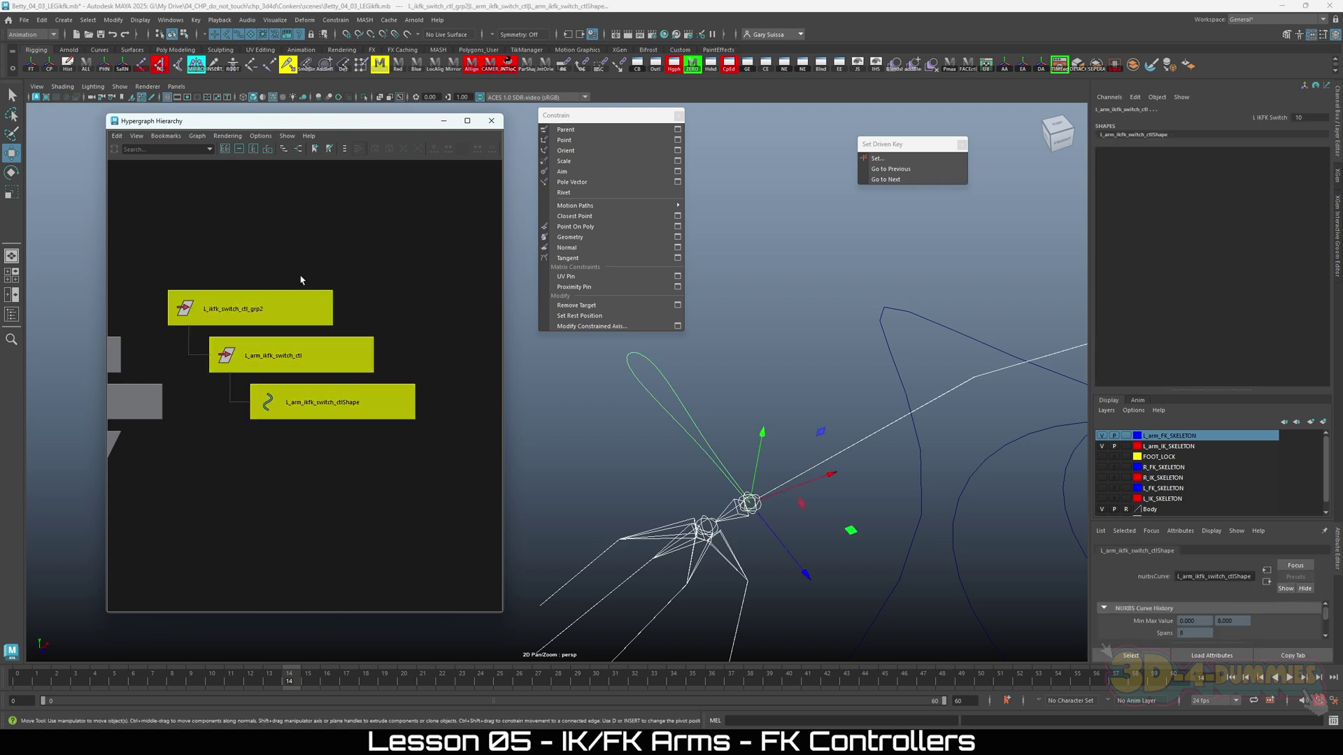
click(123, 64)
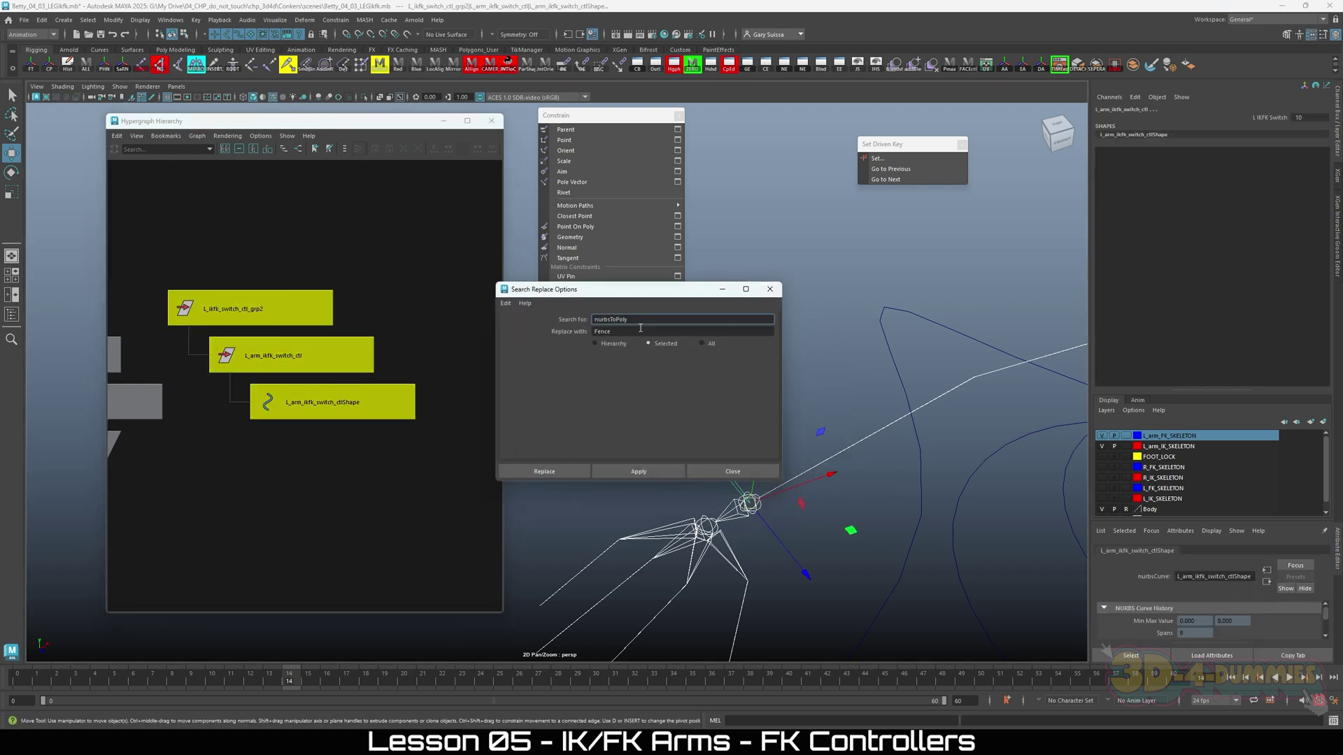
drag(609, 319, 435, 267)
text(L_)
key(Tab)
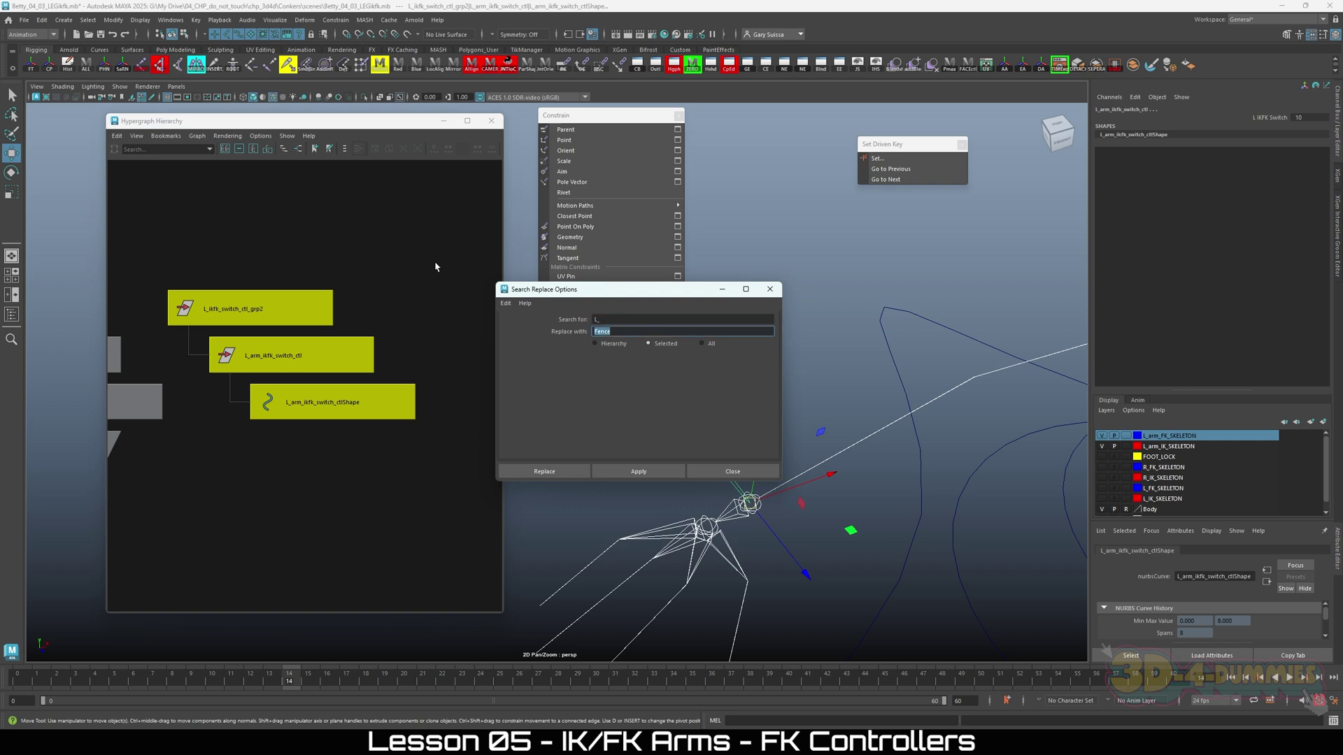
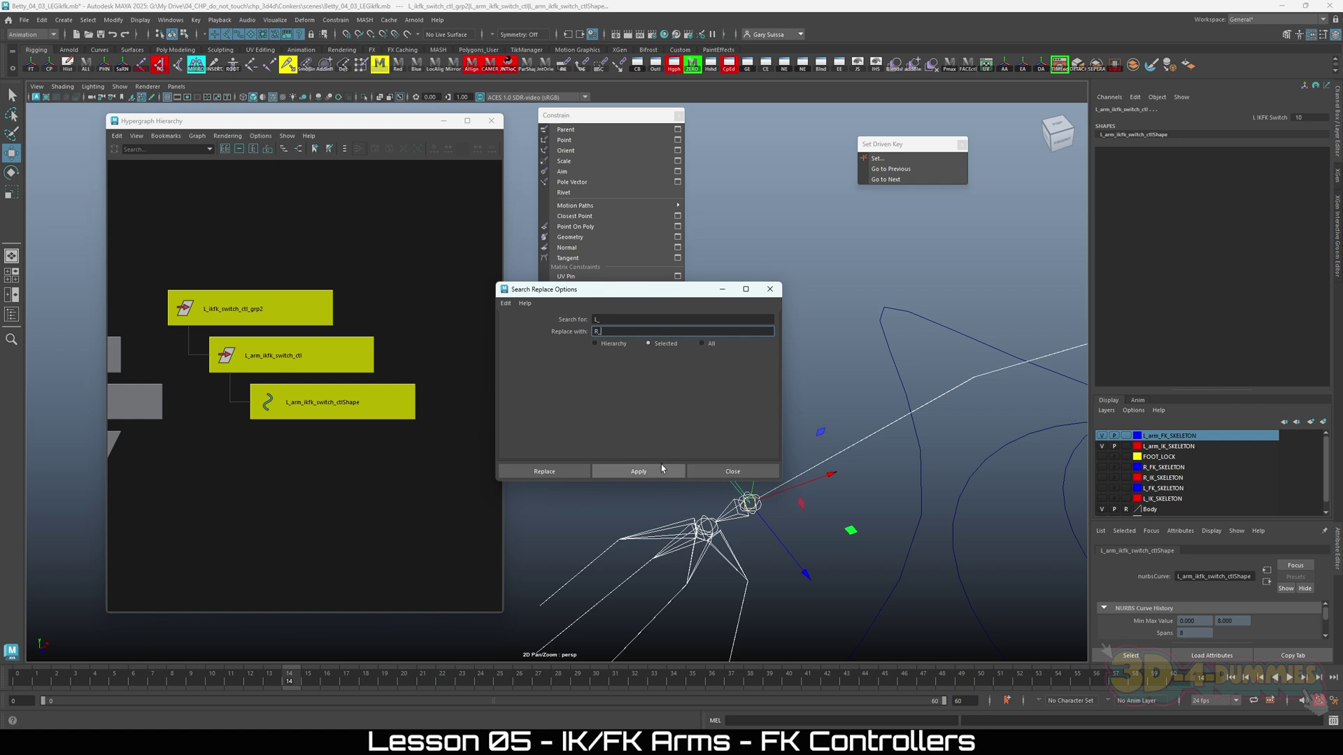
Replace the "L_" prefix with "R_" in the names of the selected switch group, control and shape.
click(638, 472)
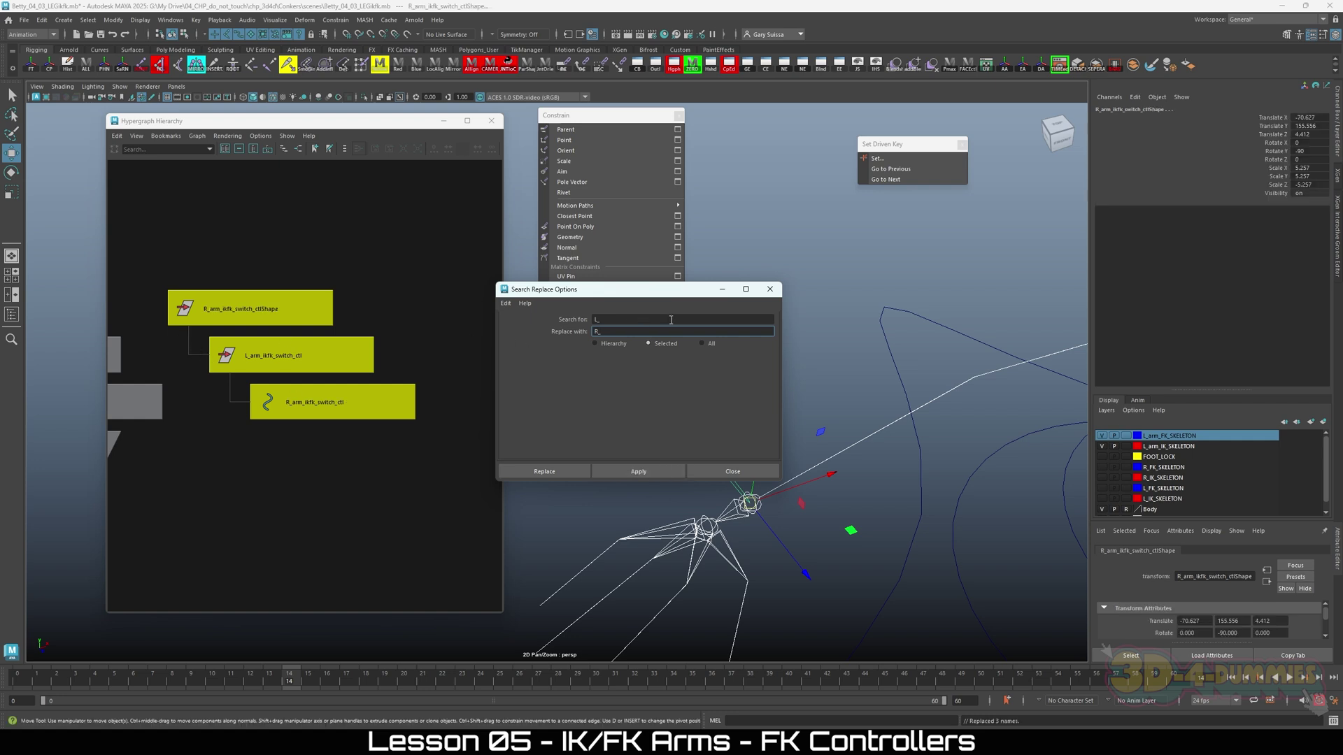
click(770, 289)
Parent-constrain the mirrored arm switch group to the R_wrist joint.
alt+right_drag(787, 546, 828, 585)
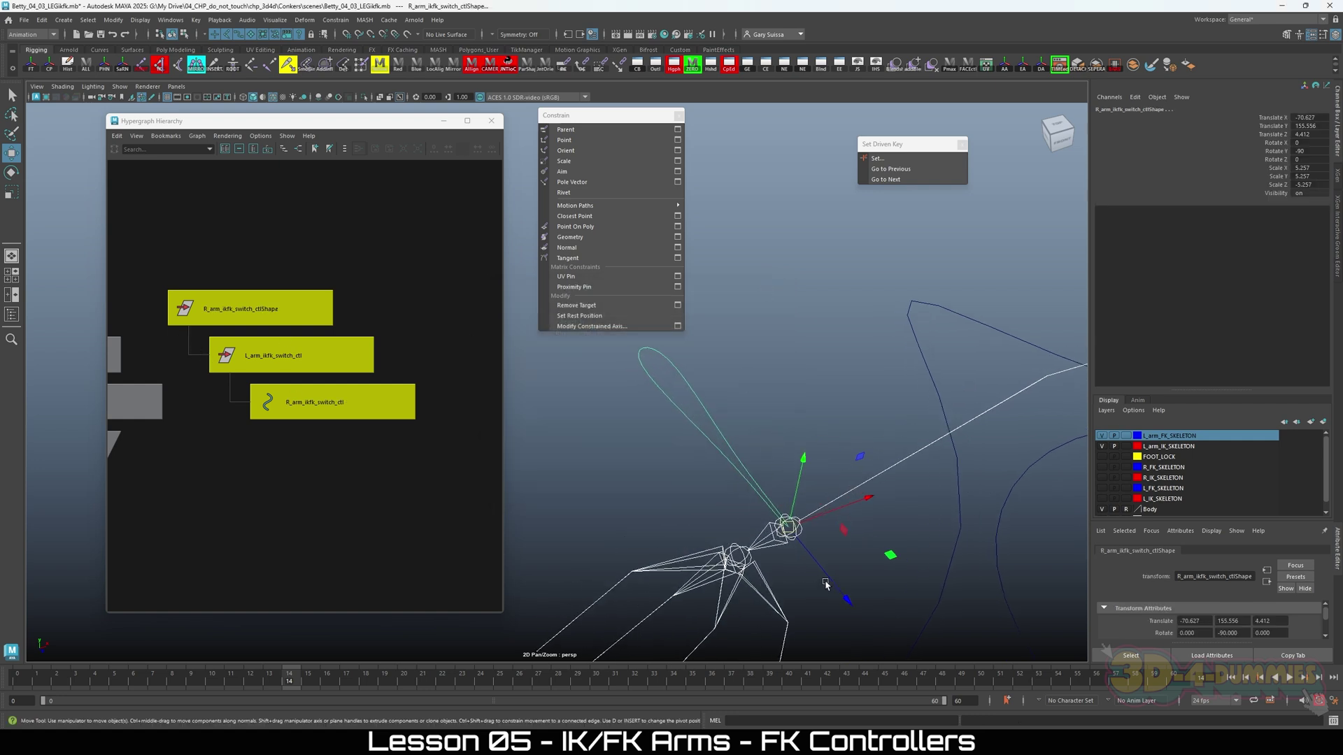
alt+middle_drag(828, 585, 809, 565)
click(752, 553)
click(745, 529)
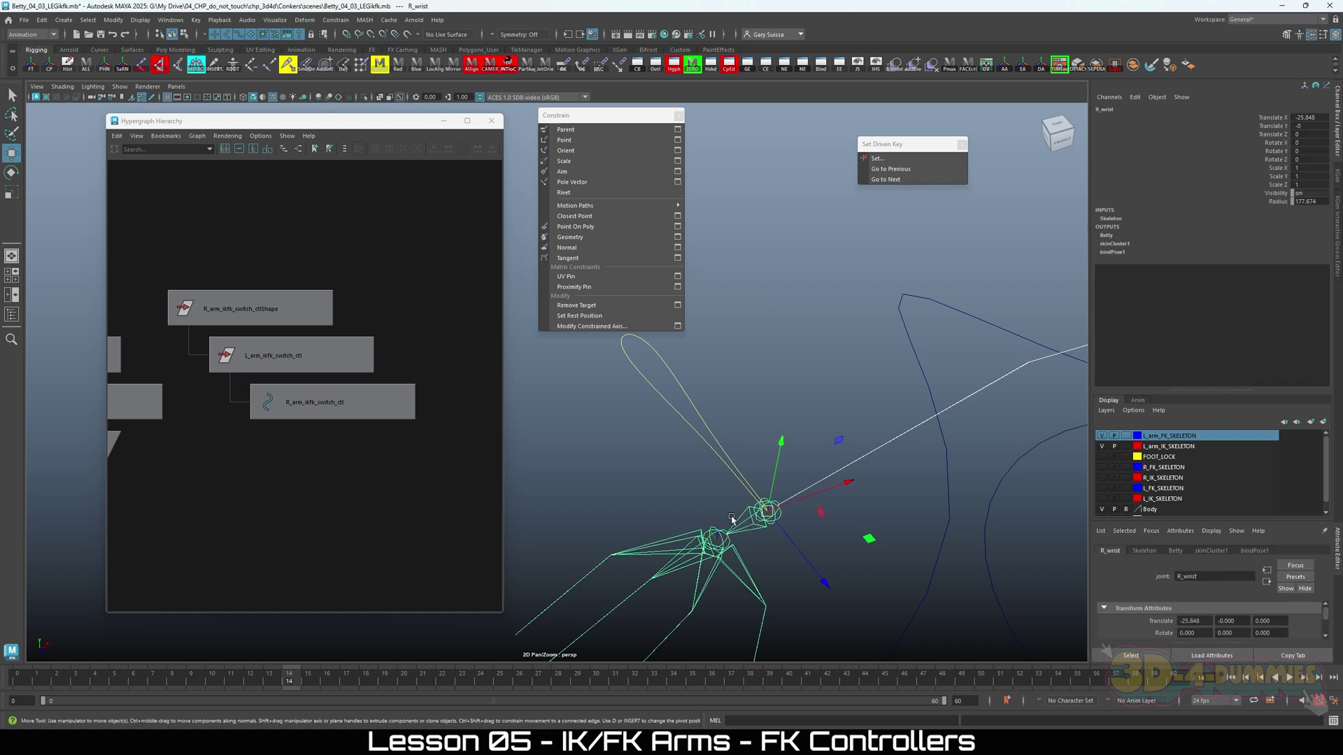
click(259, 309)
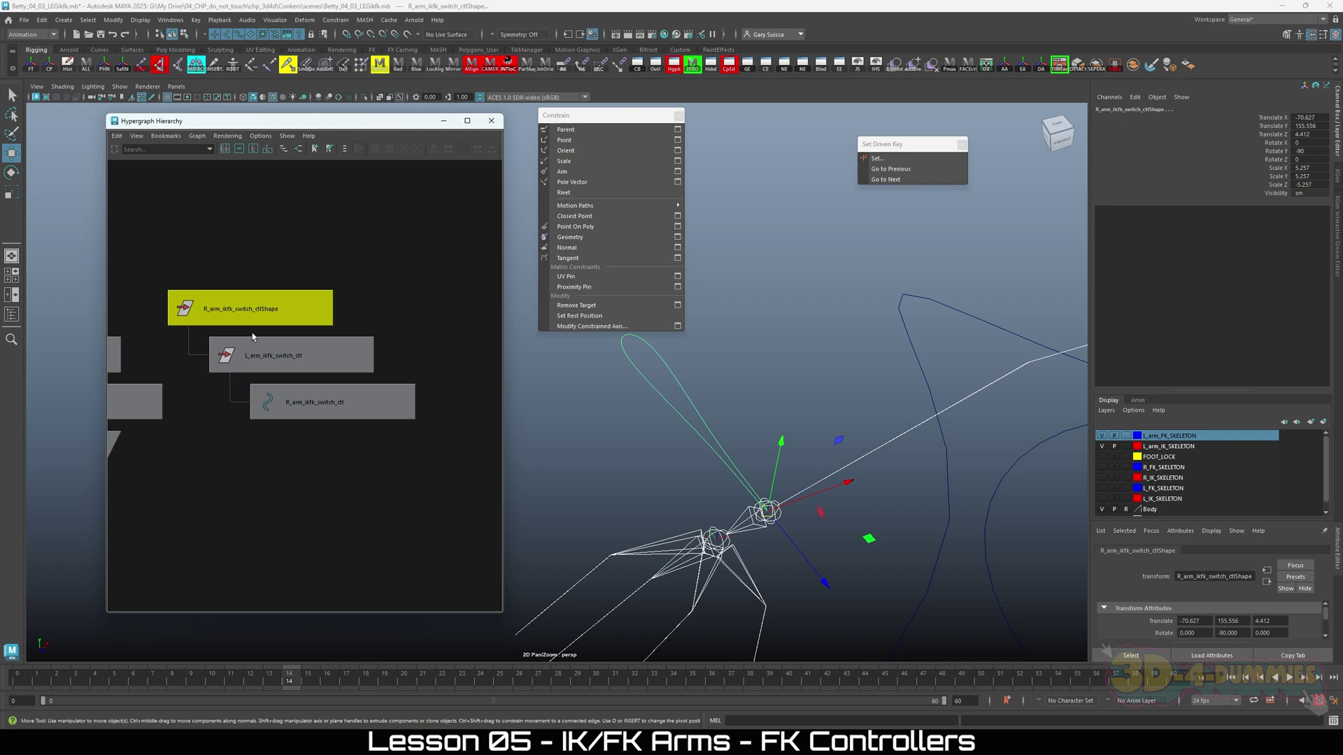
click(581, 131)
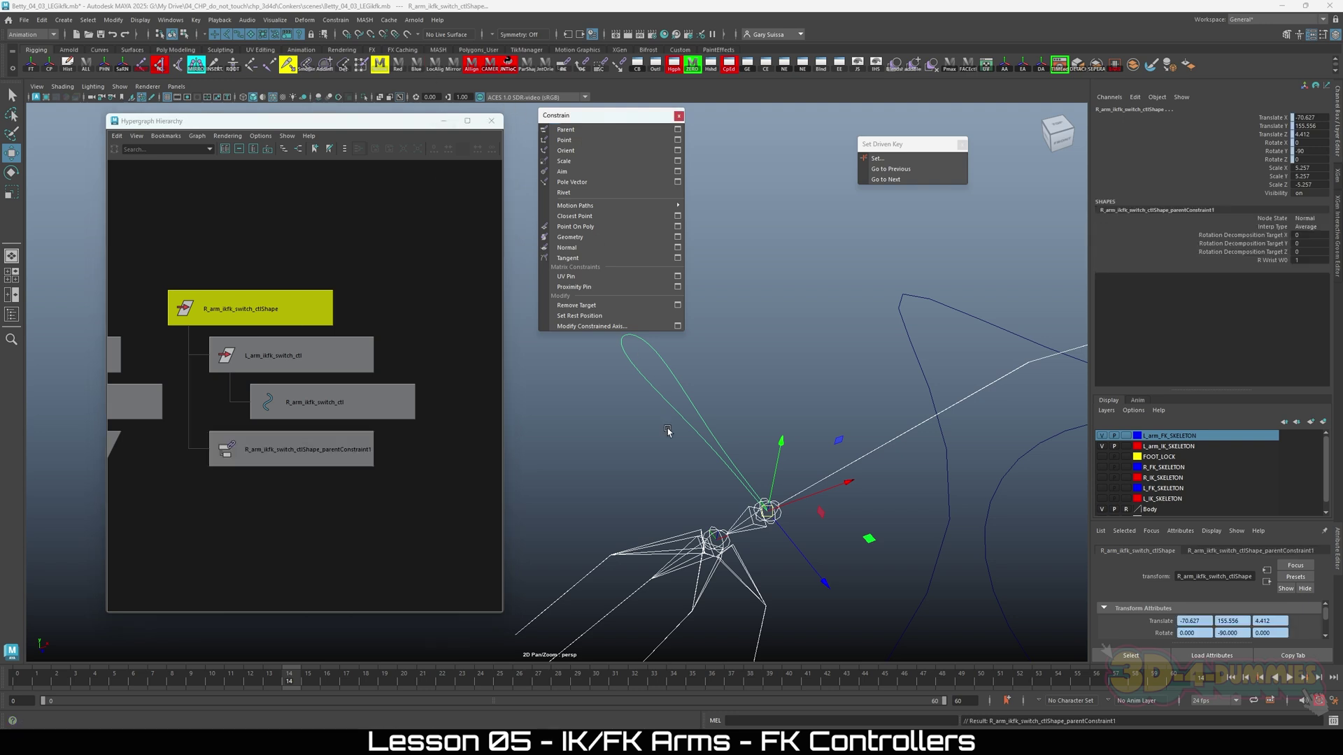
Try moving the R_wrist joint to test the switch control's constraint, and undo the move.
click(761, 518)
drag(761, 521, 749, 476)
key(ctrl+z)
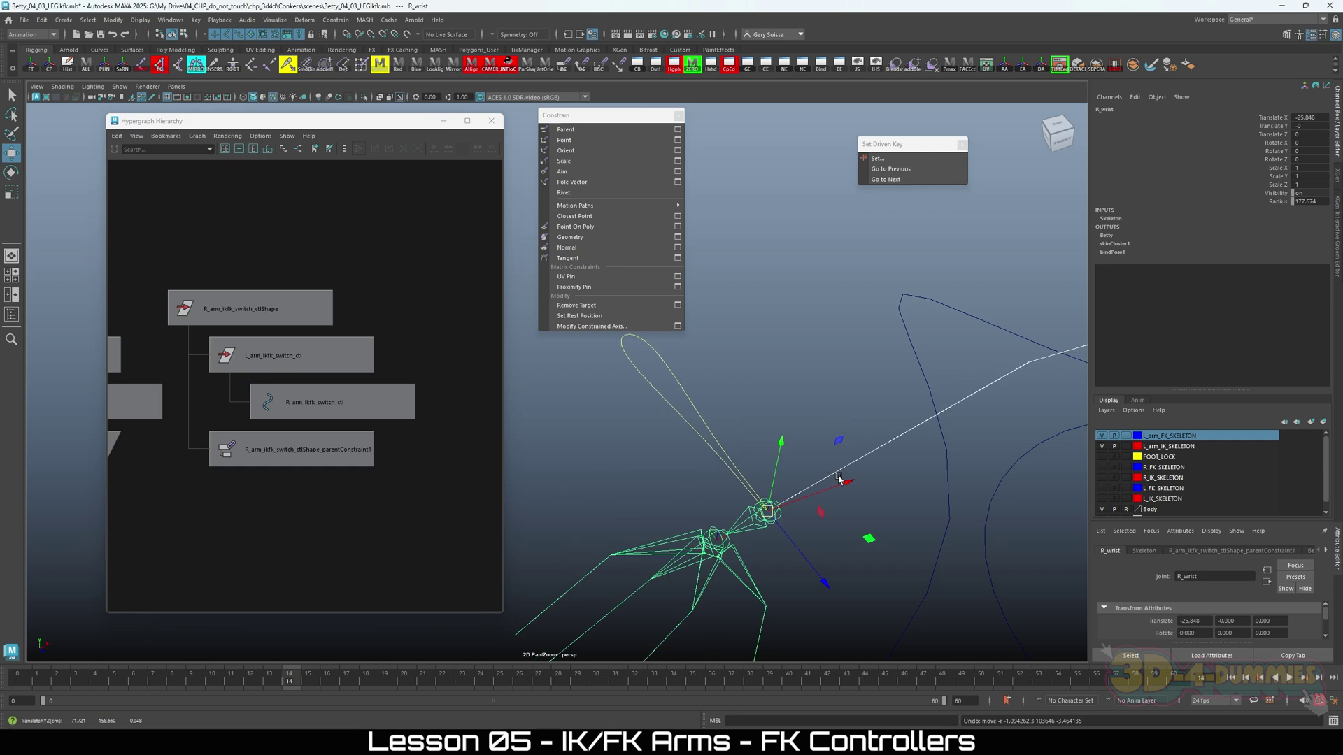
Locate the R_shoulder joint in the Hypergraph hierarchy and collapse the finger joints under R_hand.
scroll(847, 485, down, 4)
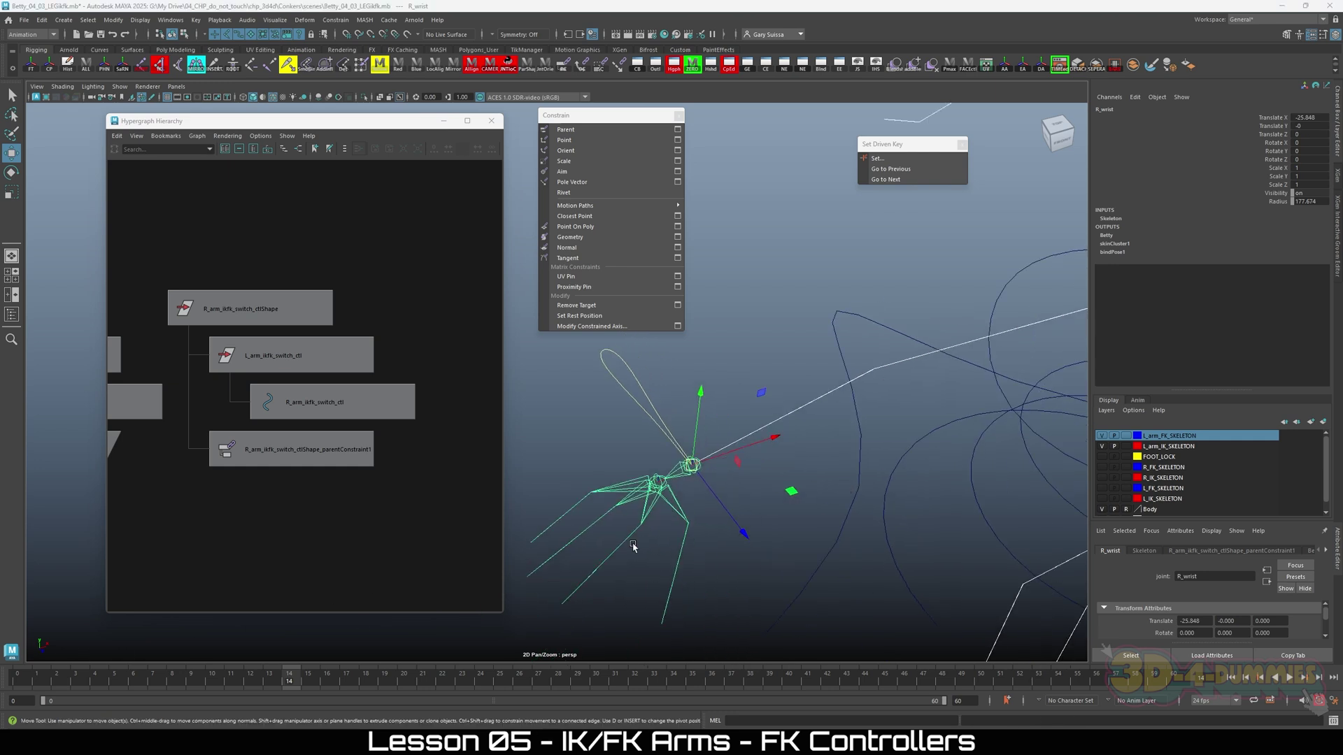
alt+drag(772, 503, 677, 498)
alt+right_drag(677, 498, 714, 513)
alt+middle_drag(731, 528, 742, 499)
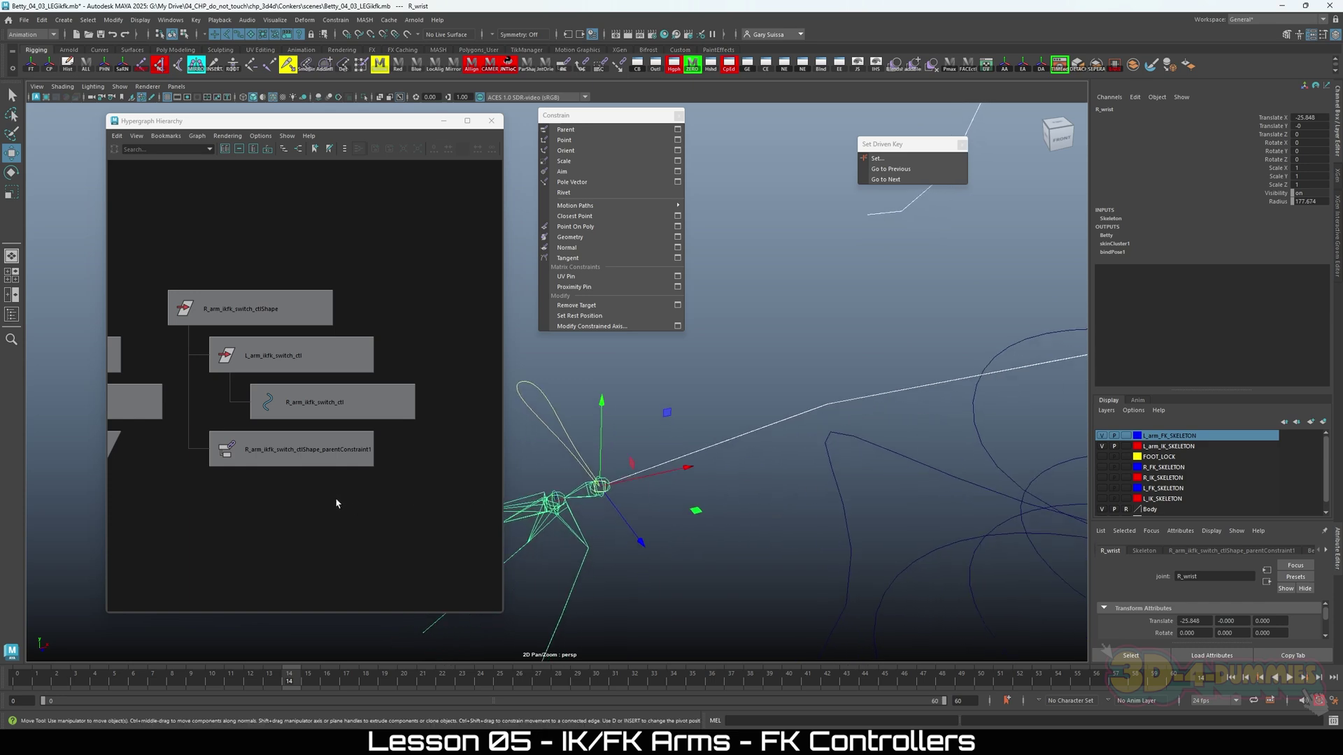
click(291, 453)
alt+drag(854, 507, 615, 441)
click(733, 457)
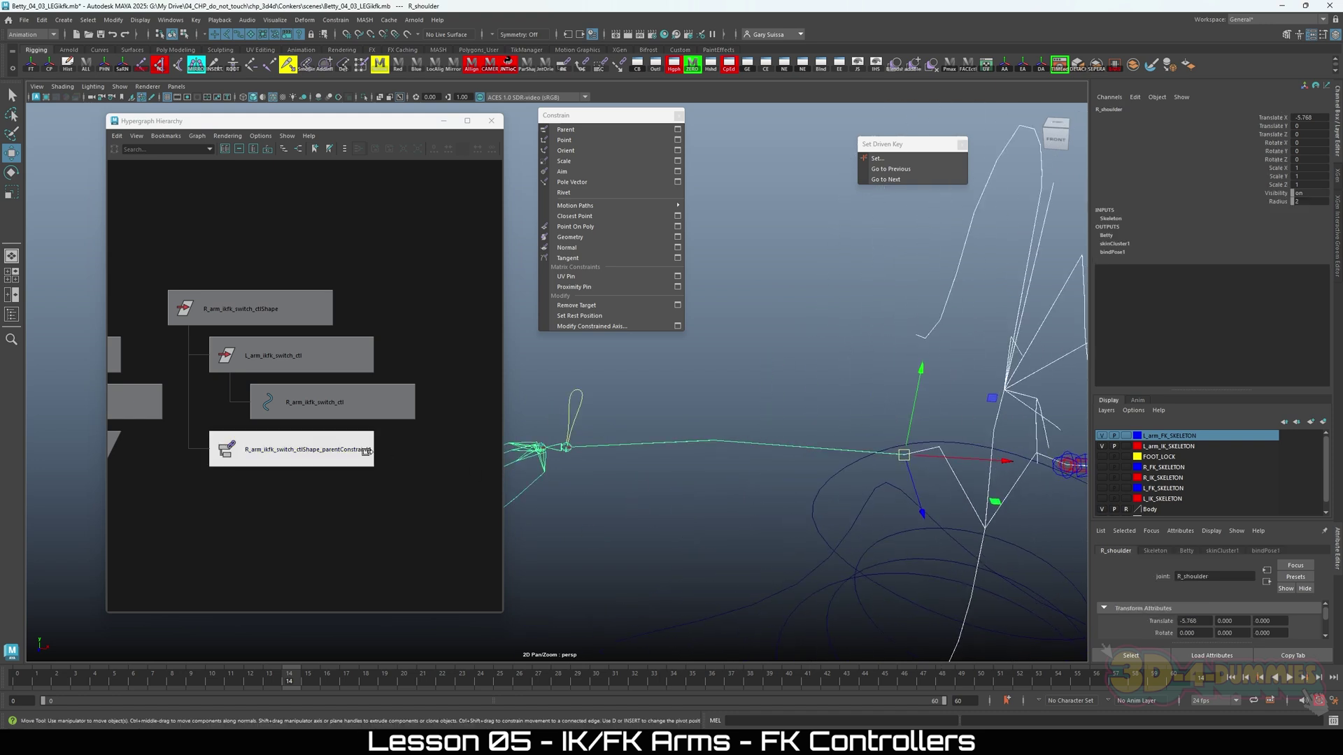
key(f)
scroll(322, 476, down, 1)
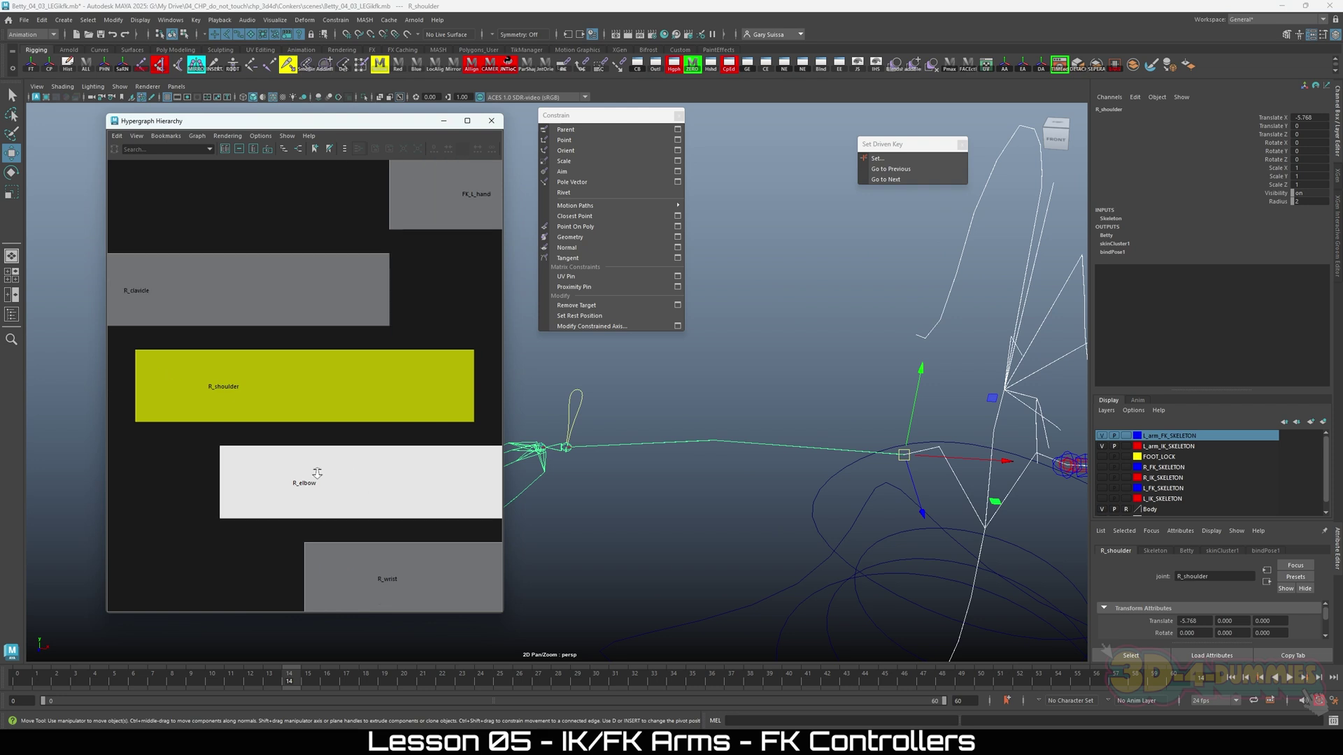
scroll(317, 473, down, 5)
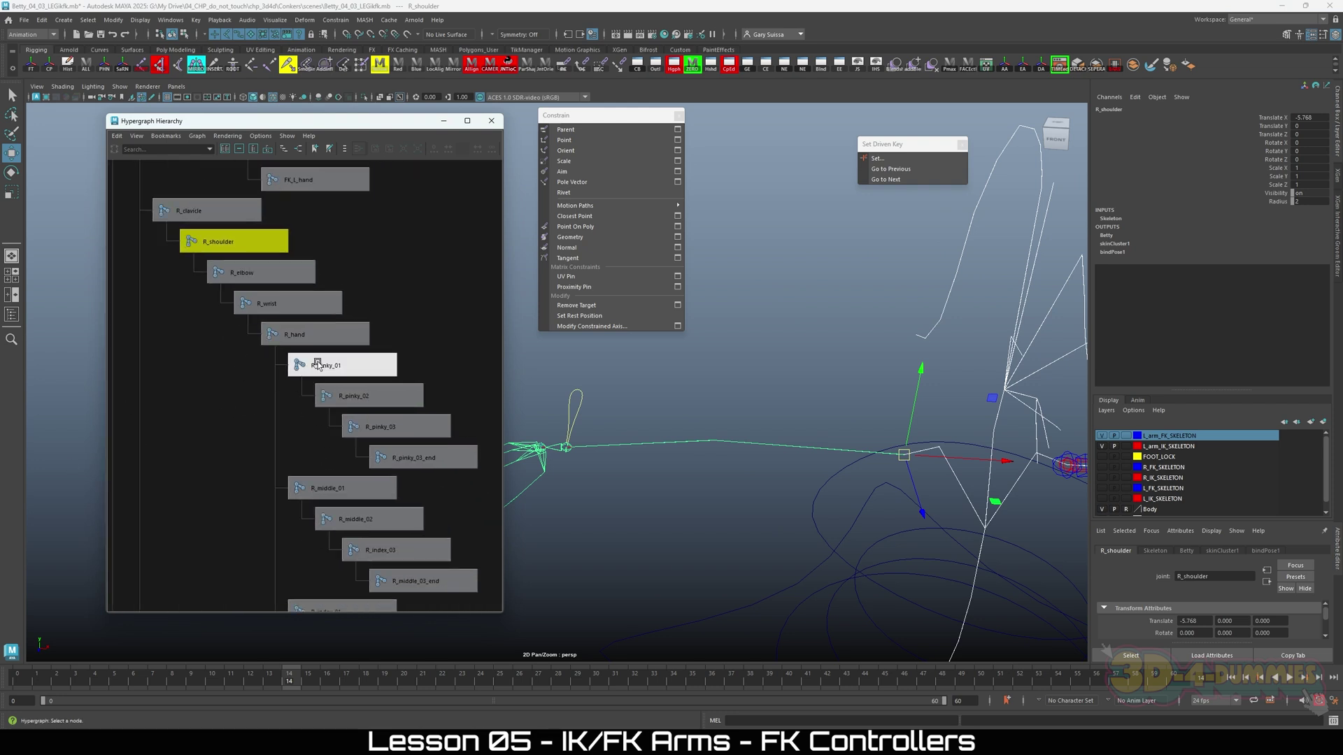
scroll(306, 420, down, 2)
alt+middle_drag(306, 421, 291, 381)
alt+right_drag(291, 382, 240, 380)
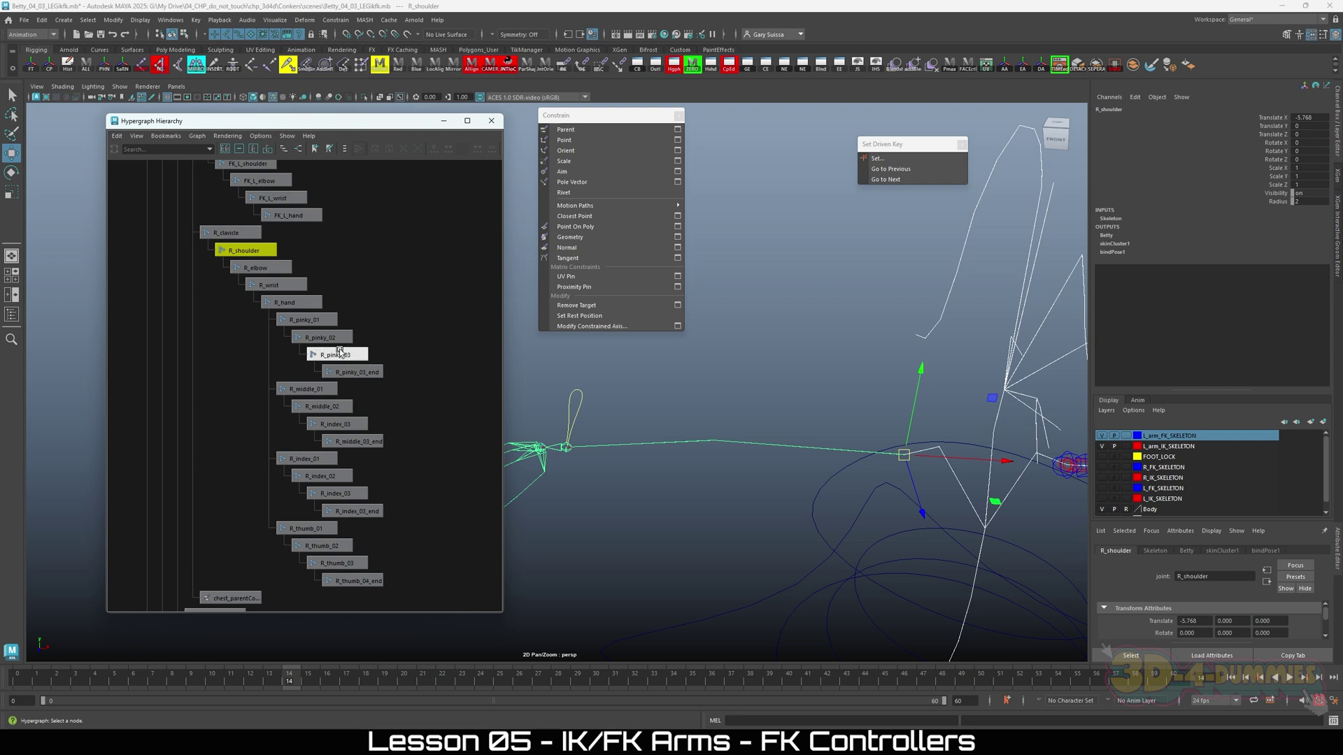
click(301, 302)
key(f)
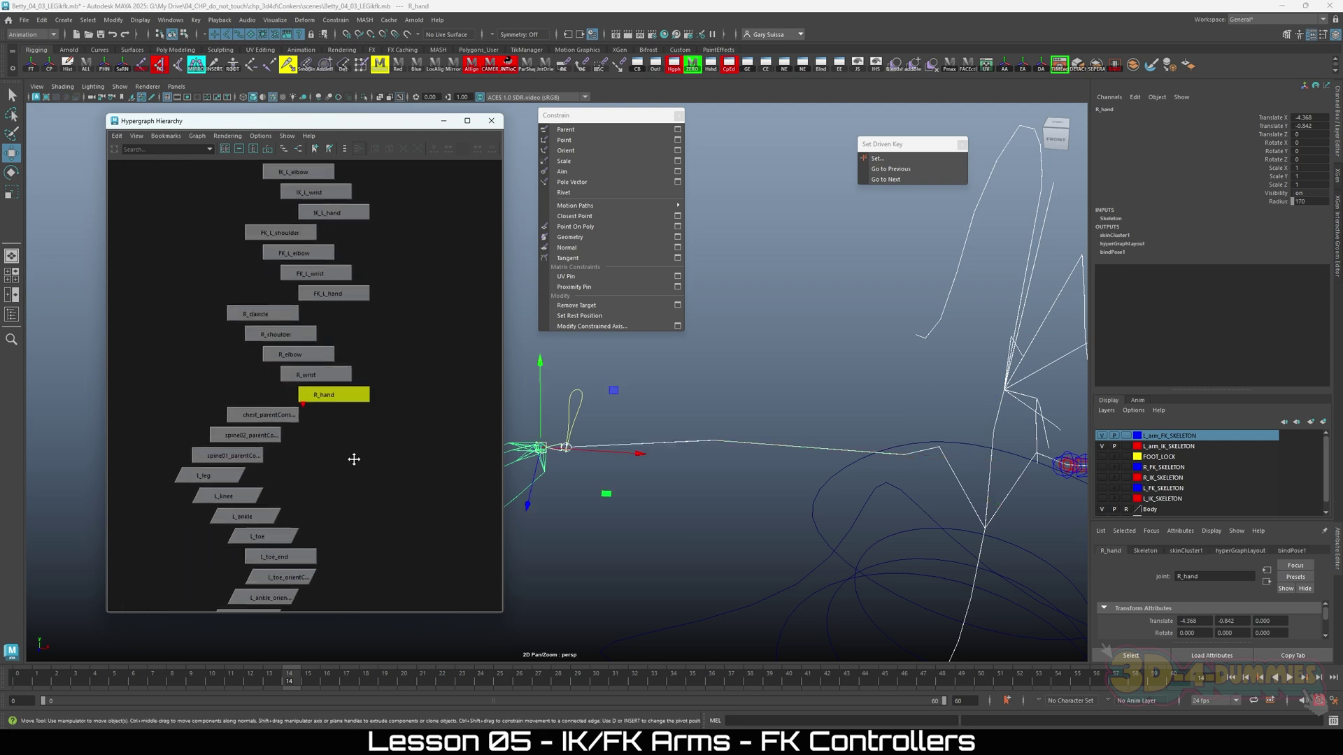
Duplicate the R_shoulder joint chain and delete all finger and thumb joints from the copy.
click(288, 345)
key(ctrl+d)
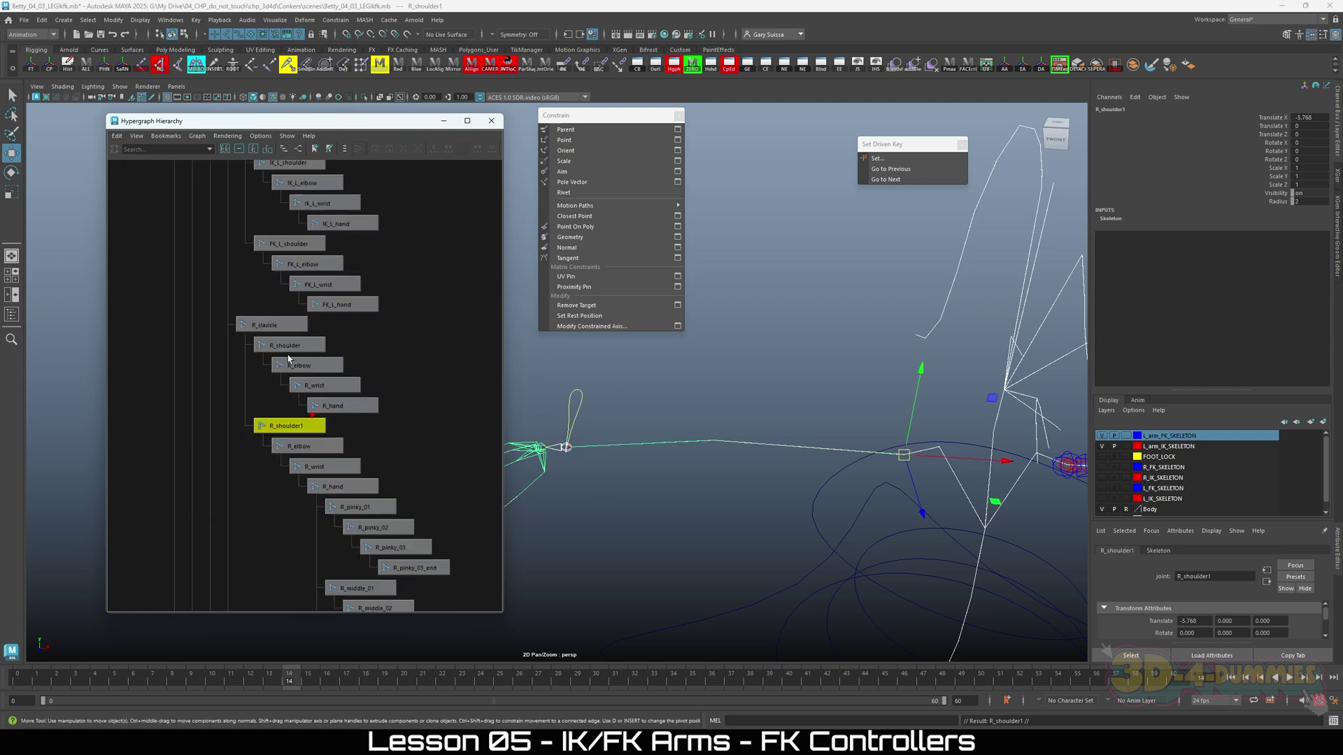
alt+middle_drag(395, 469, 358, 247)
scroll(383, 304, down, 2)
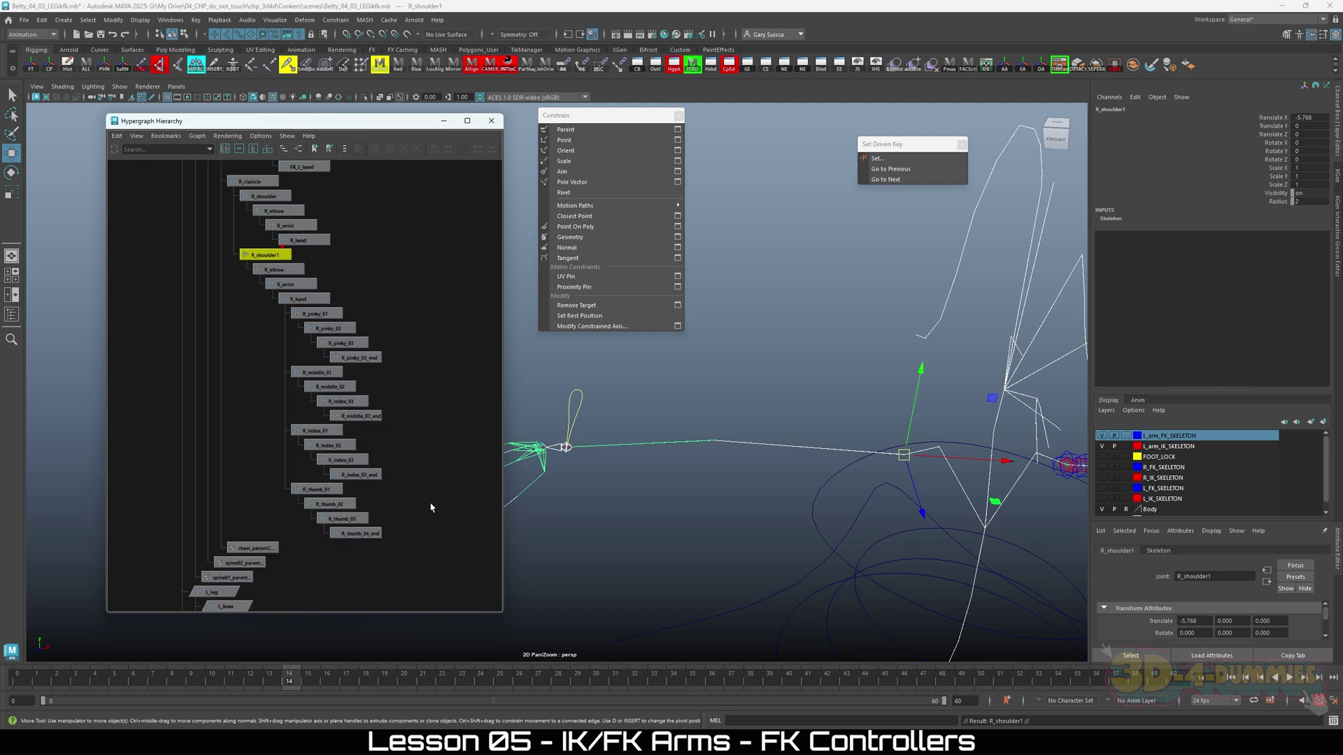
drag(434, 551, 313, 309)
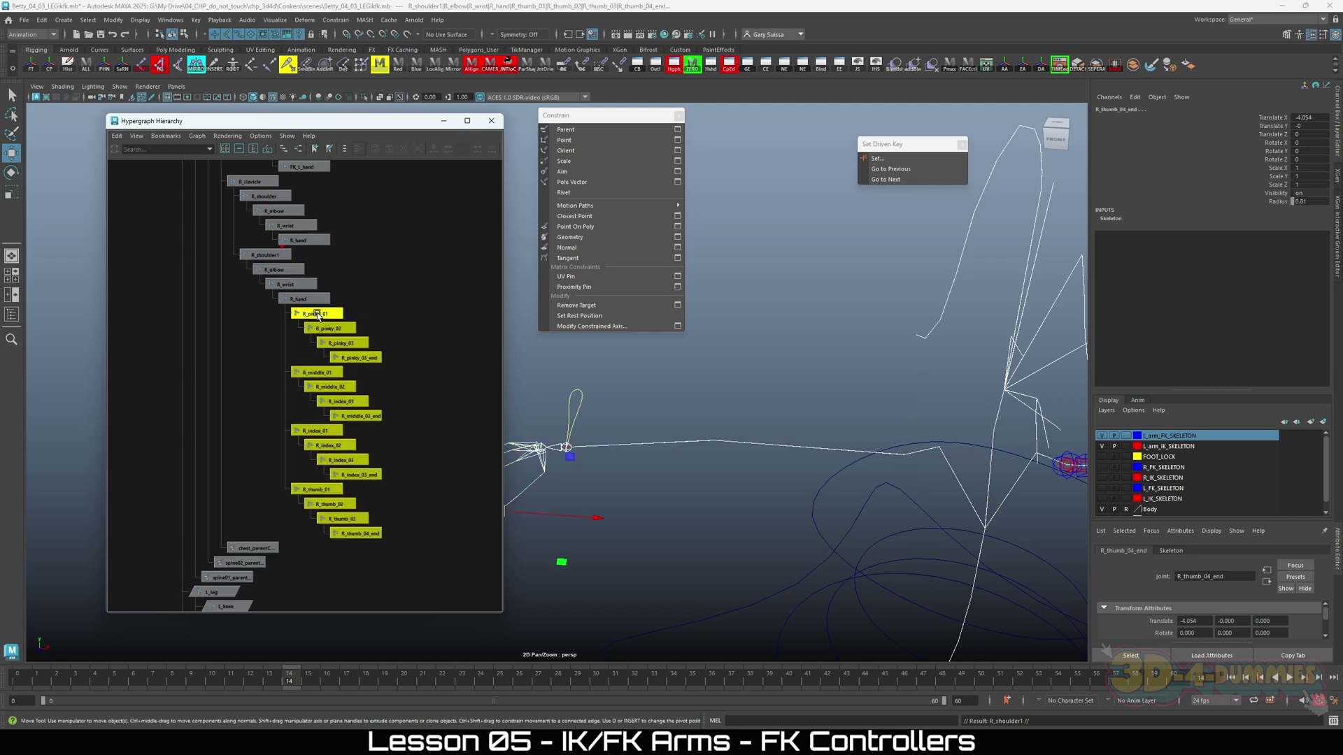
key(Delete)
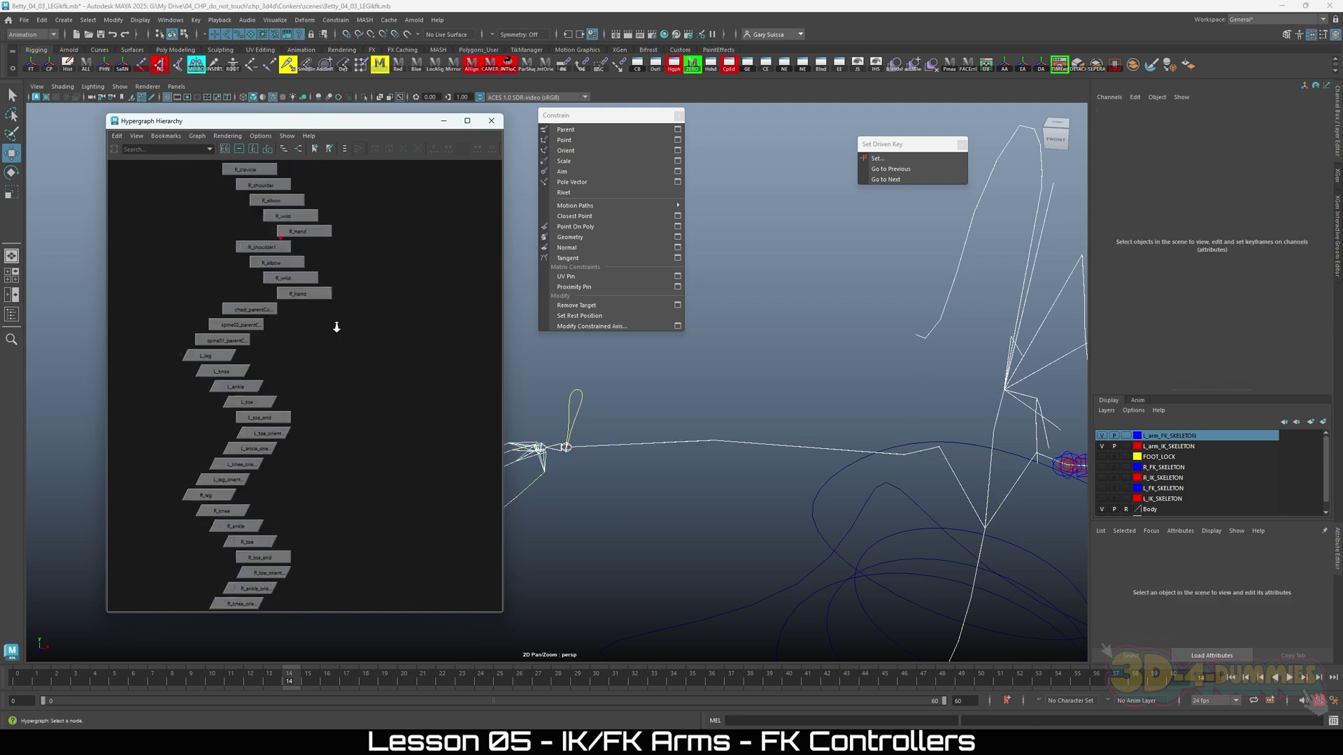
Check the radius of the IK_L_shoulder joint as a reference for the duplicated right arm joints.
scroll(392, 442, up, 3)
drag(154, 340, 440, 479)
click(1291, 203)
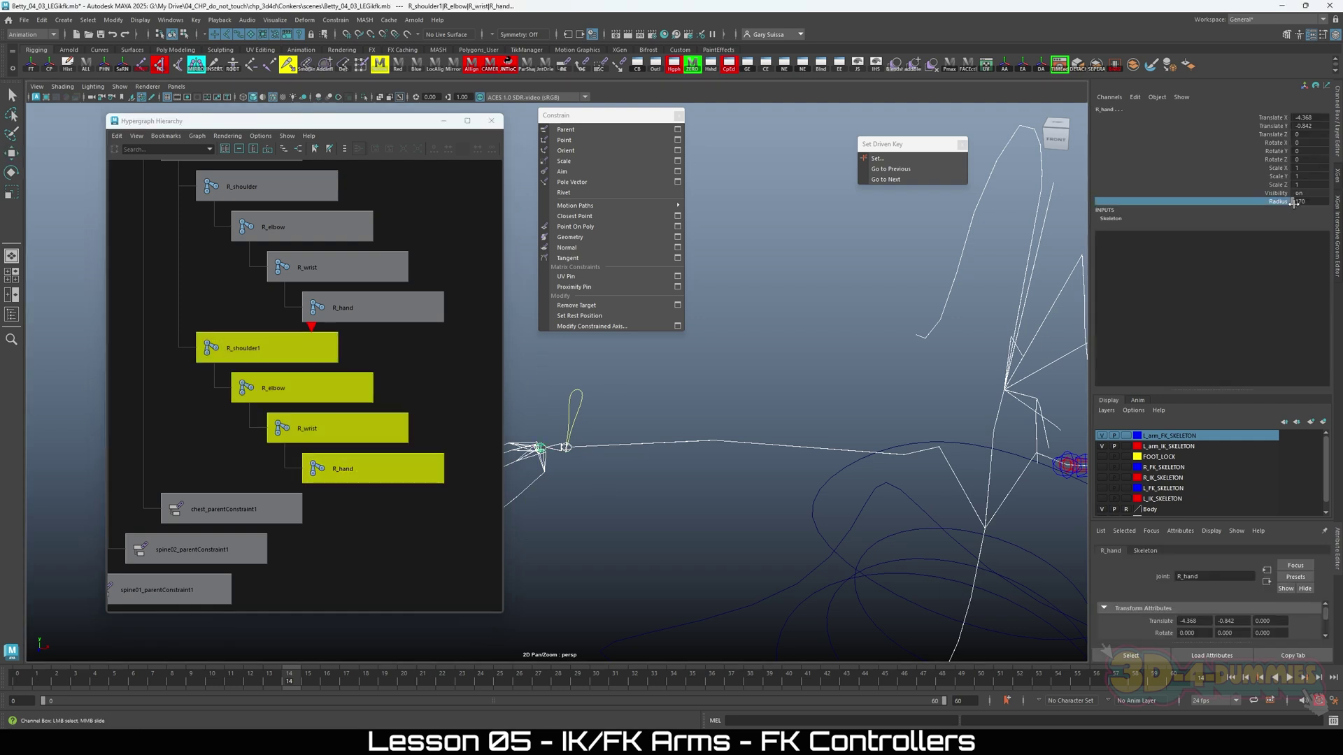
scroll(961, 440, up, 10)
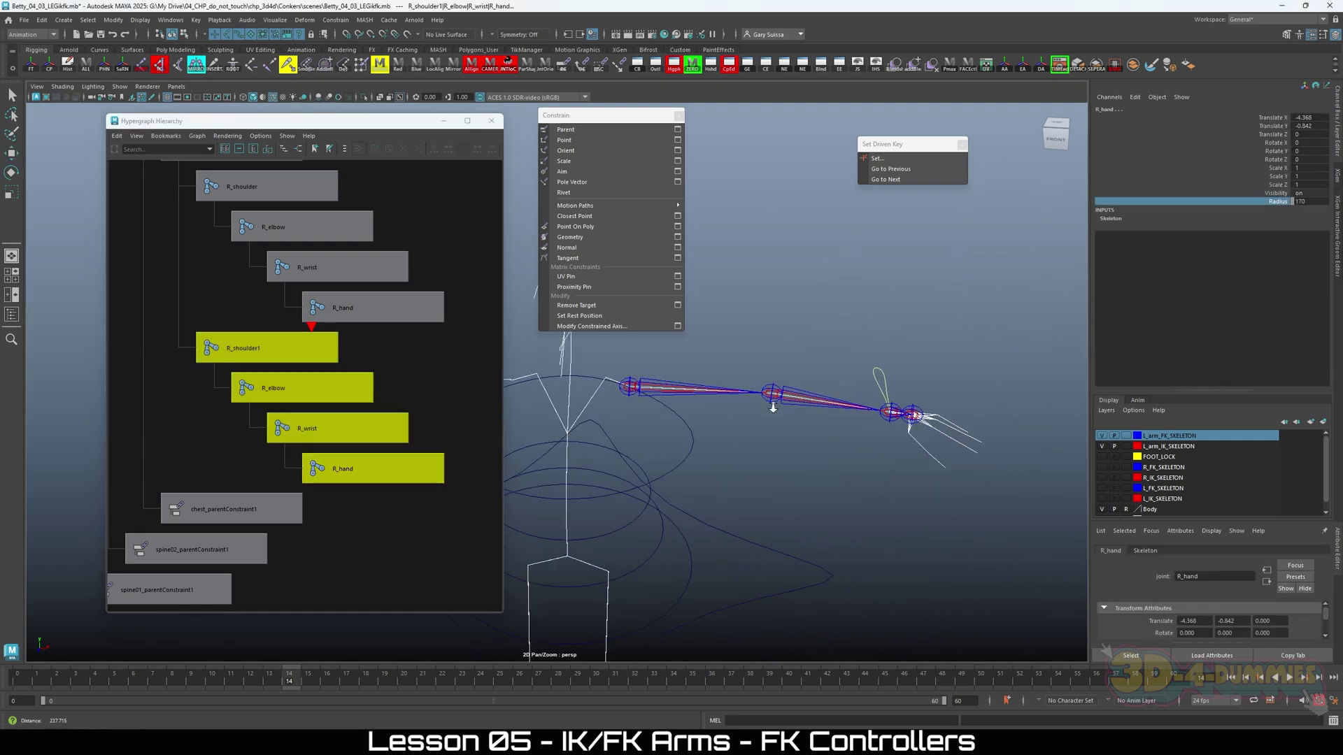
alt+right_drag(954, 498, 947, 496)
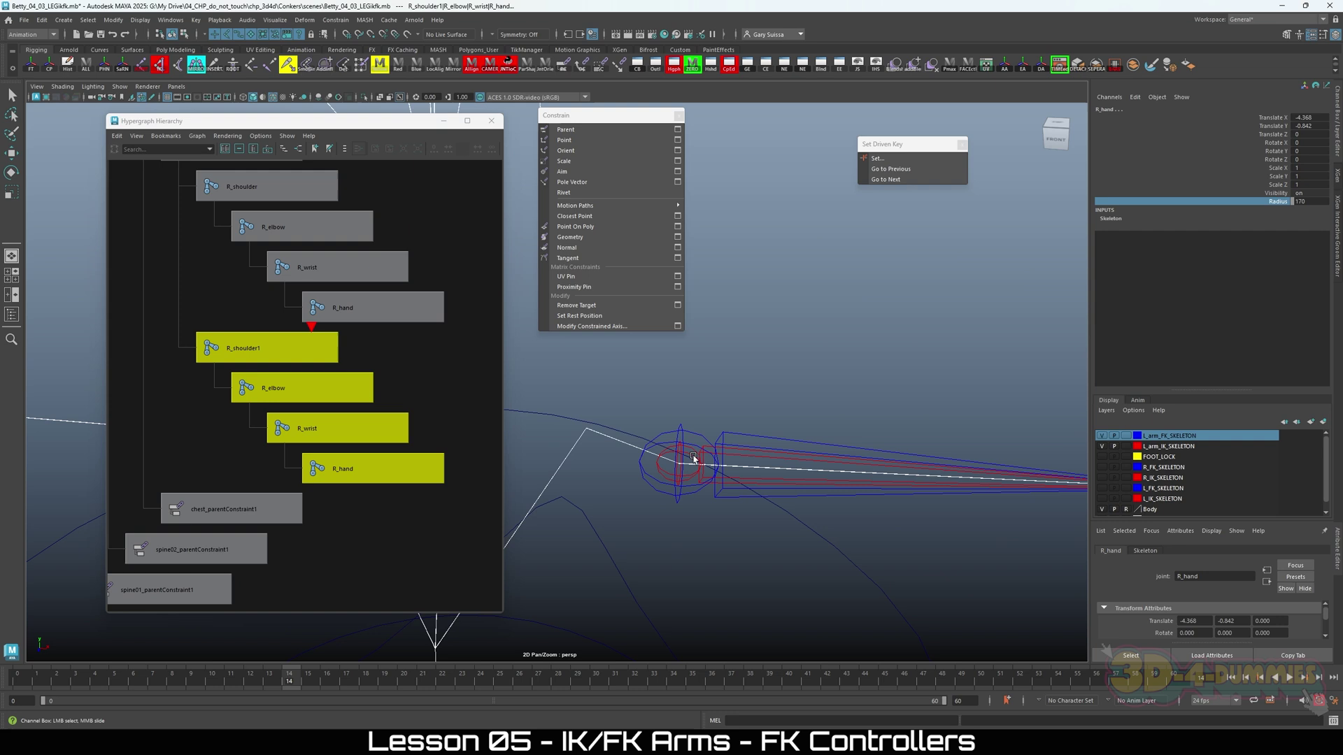
click(659, 467)
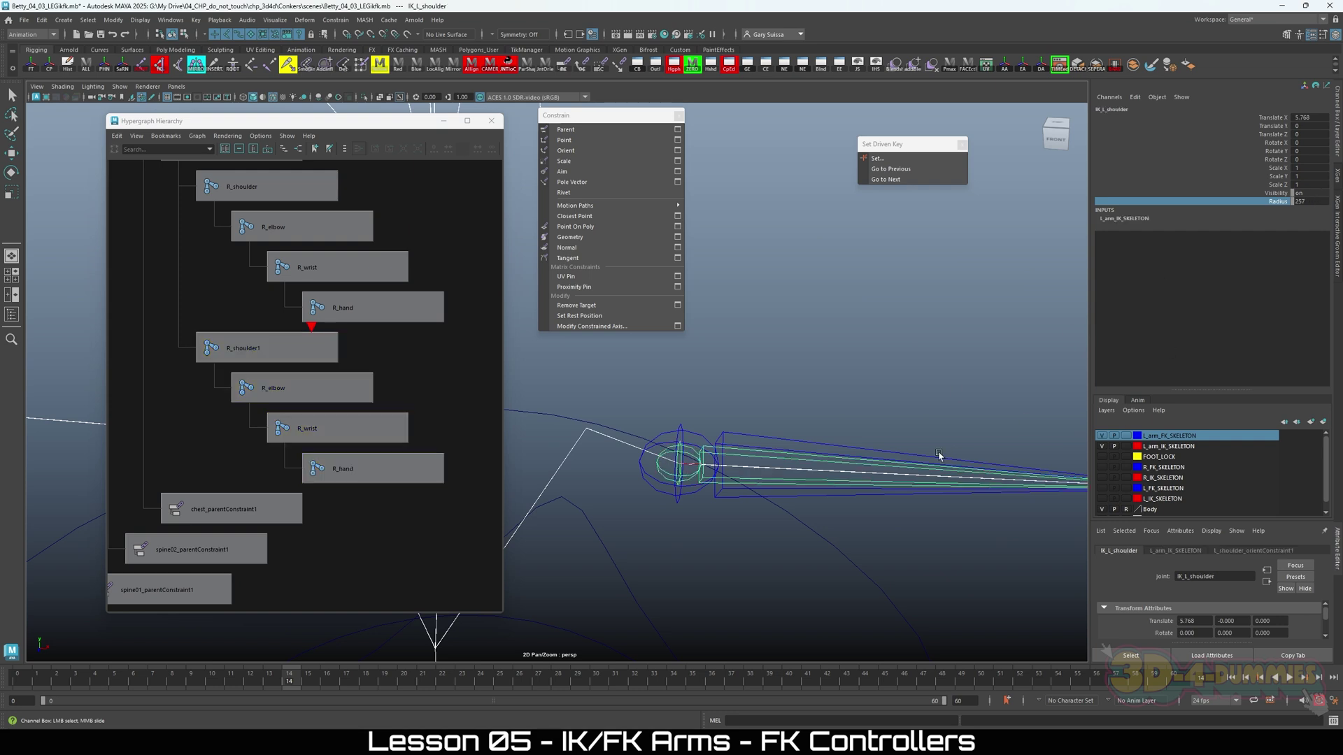
scroll(940, 456, down, 5)
scroll(700, 456, up, 4)
alt+middle_drag(672, 456, 789, 456)
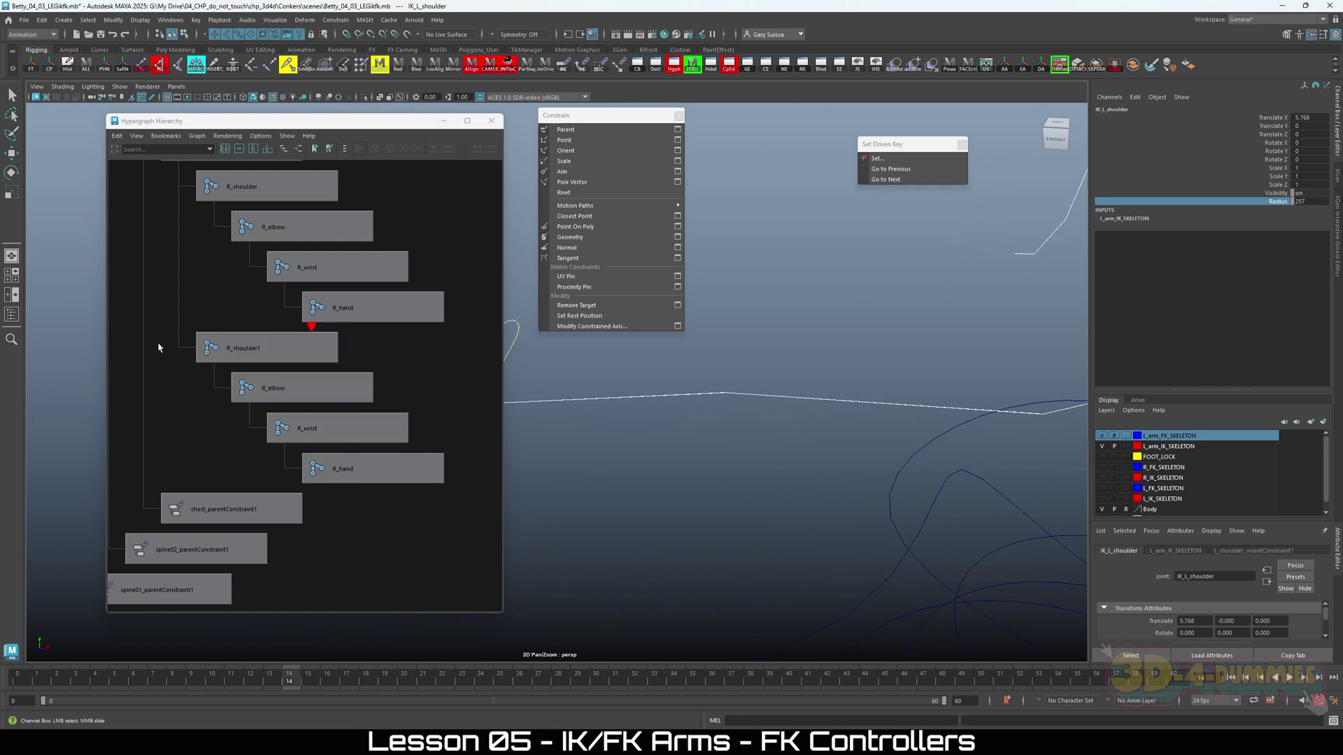
Set the radius of the duplicated R_shoulder1, R_elbow, R_wrist and R_hand joints to 257.
drag(158, 348, 443, 470)
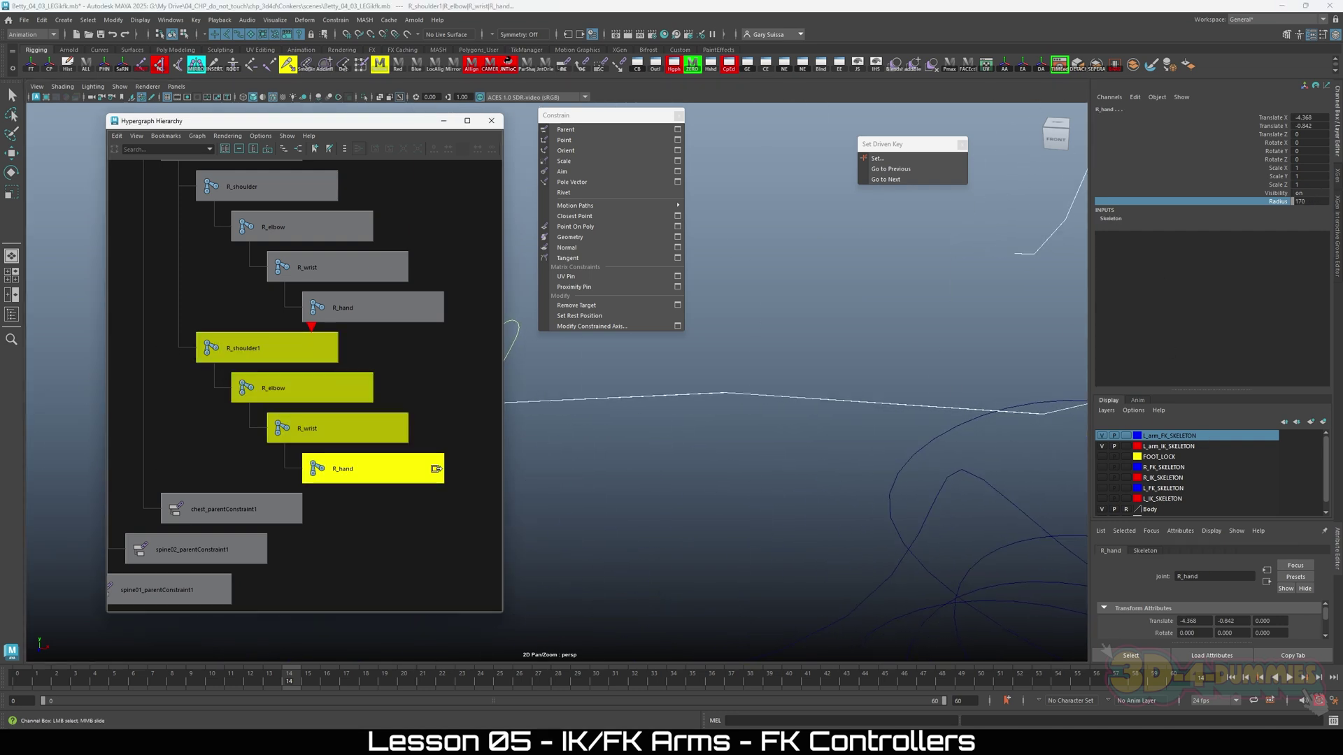
click(1315, 200)
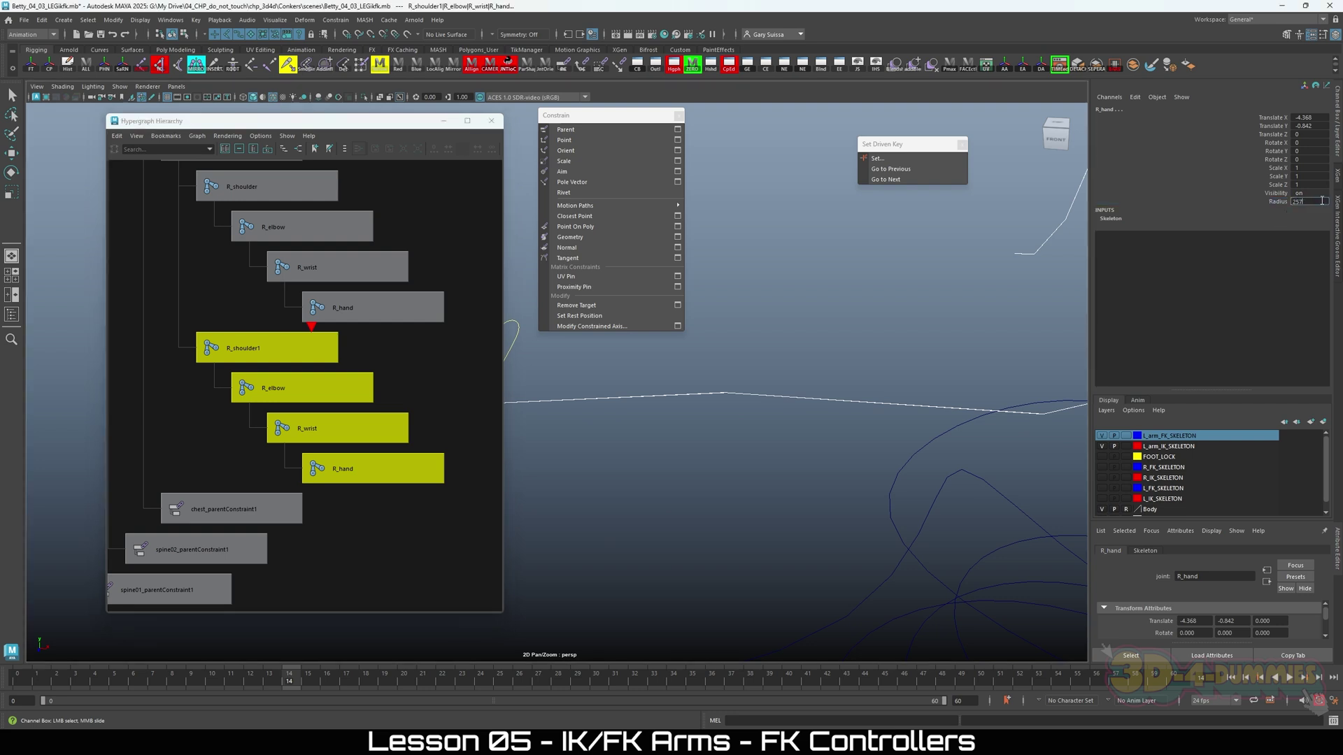
key(Return)
scroll(728, 459, up, 2)
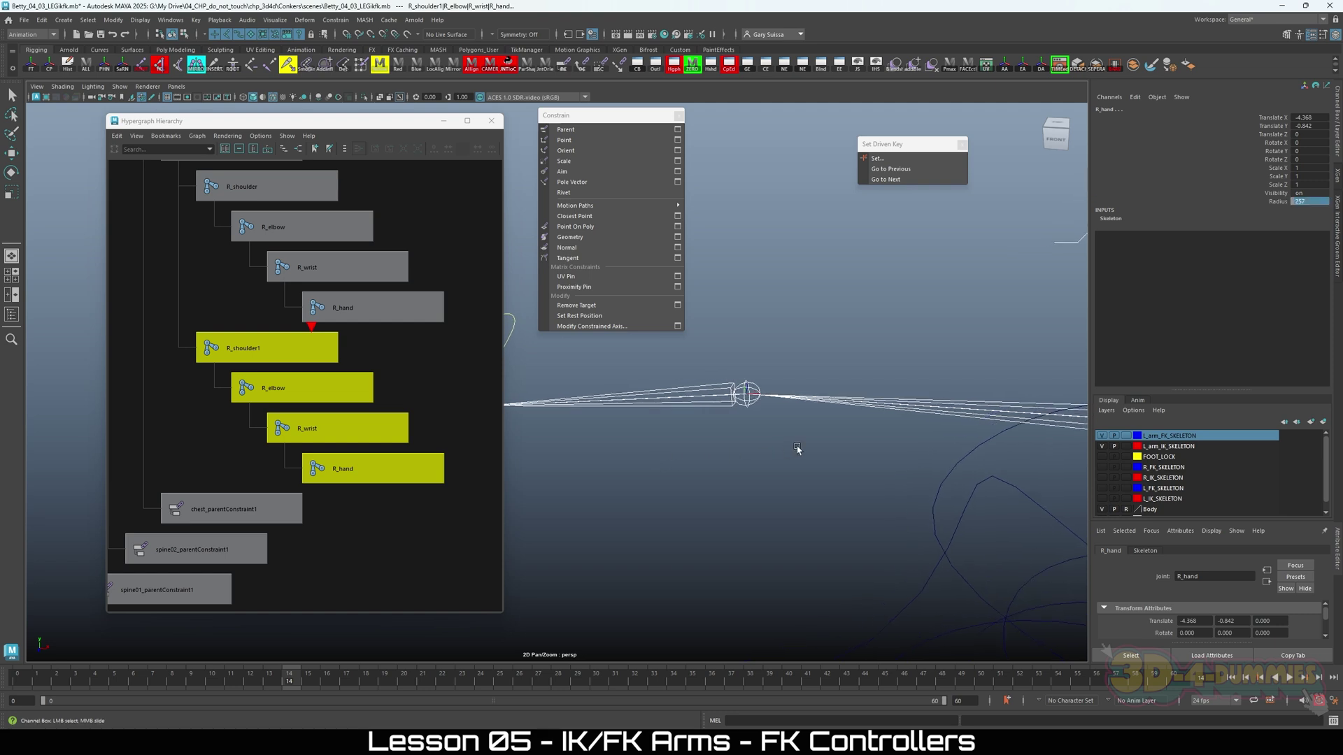
alt+middle_drag(798, 449, 790, 455)
alt+right_drag(895, 453, 810, 448)
alt+middle_drag(810, 447, 844, 444)
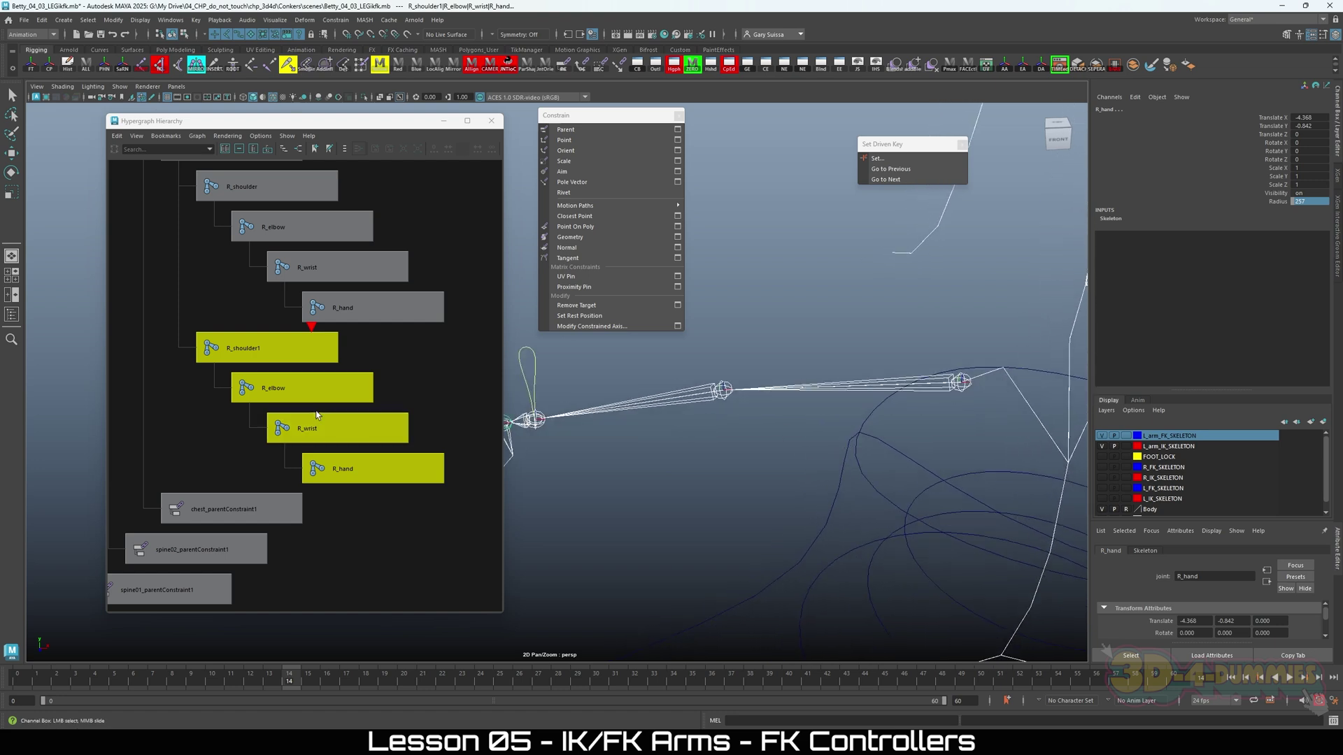
Examine the duplicated arm chain joint by joint, from R_shoulder1 through R_elbow and R_wrist to R_hand.
alt+right_drag(217, 441, 234, 439)
alt+middle_drag(258, 441, 241, 437)
alt+right_drag(216, 413, 235, 398)
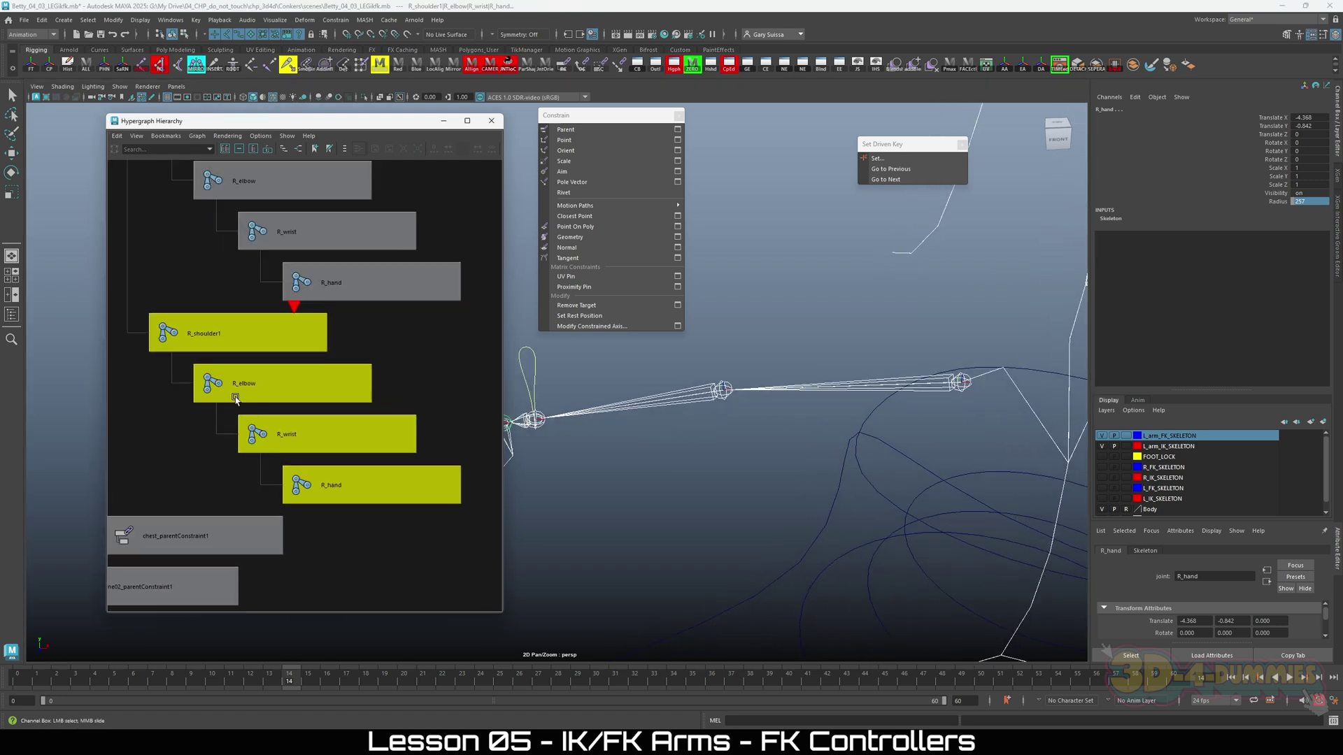
click(169, 393)
click(194, 333)
click(295, 383)
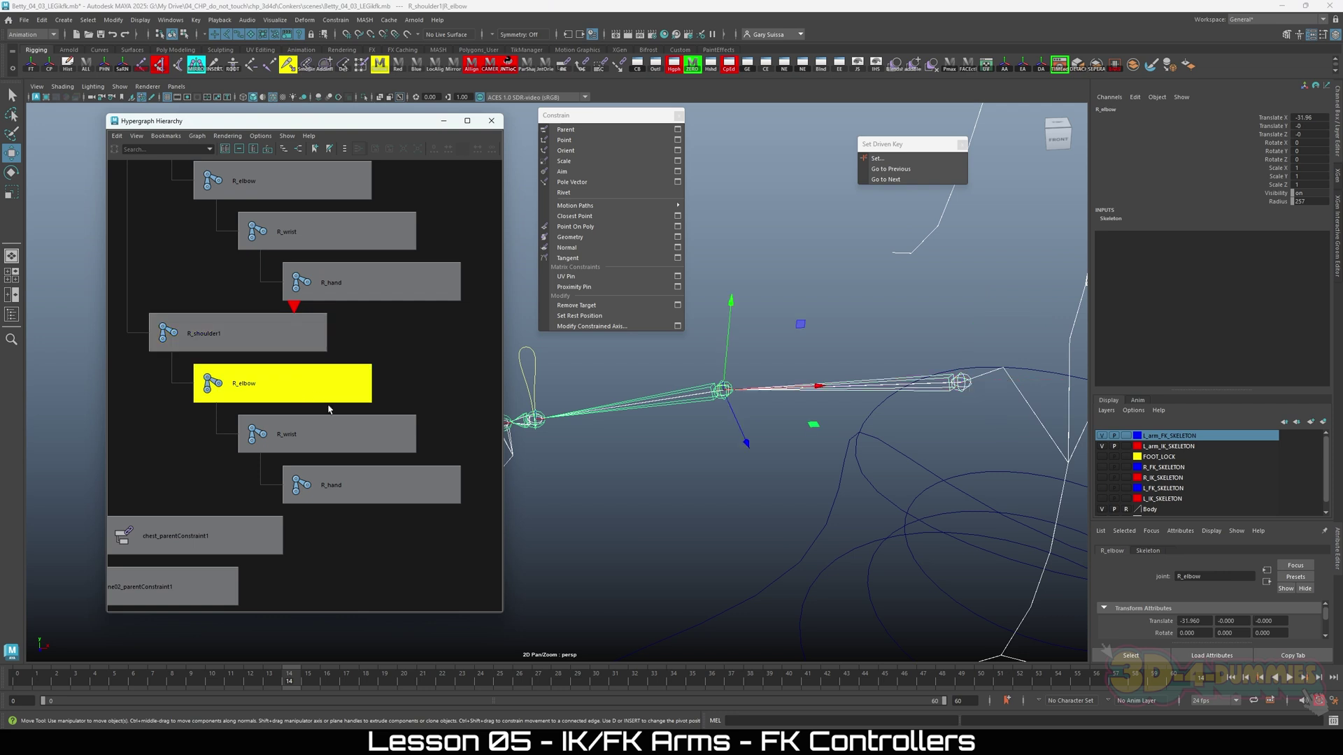
click(202, 329)
click(272, 385)
click(327, 448)
click(356, 487)
alt+right_drag(824, 483, 713, 476)
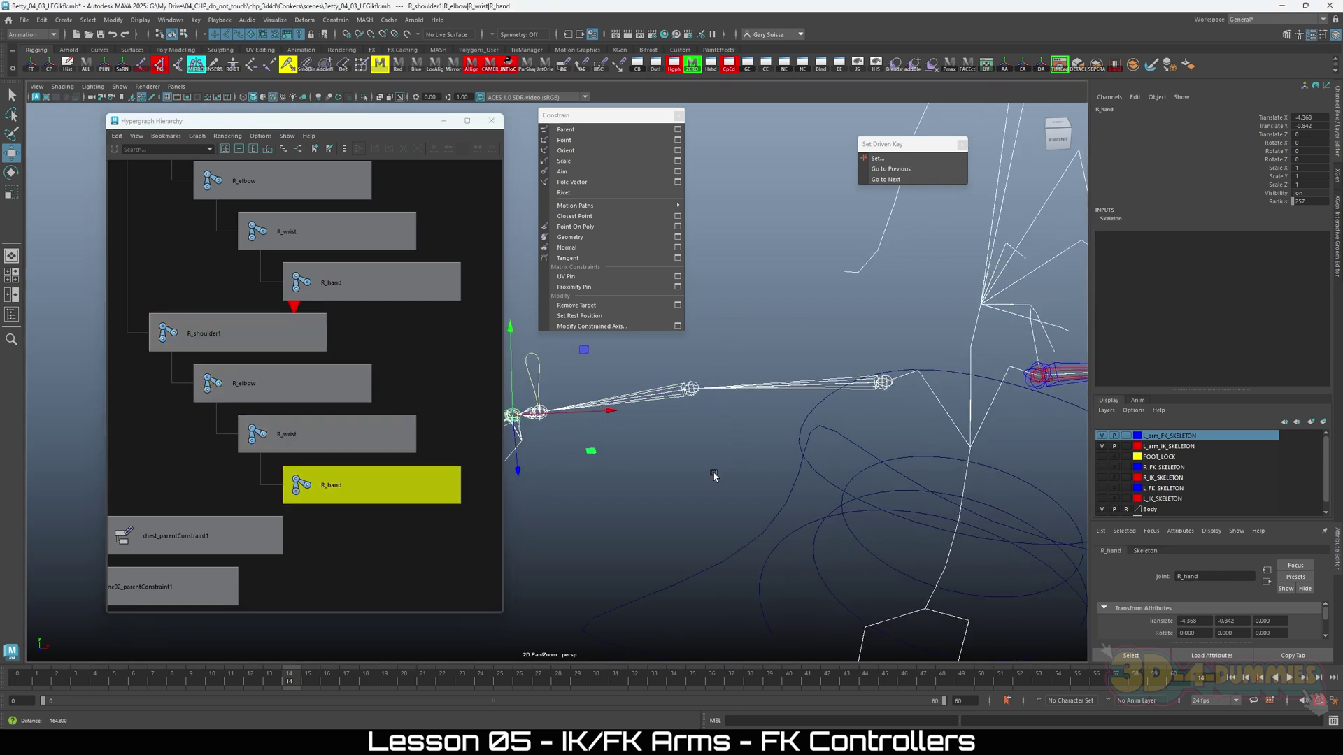
alt+middle_drag(713, 476, 779, 481)
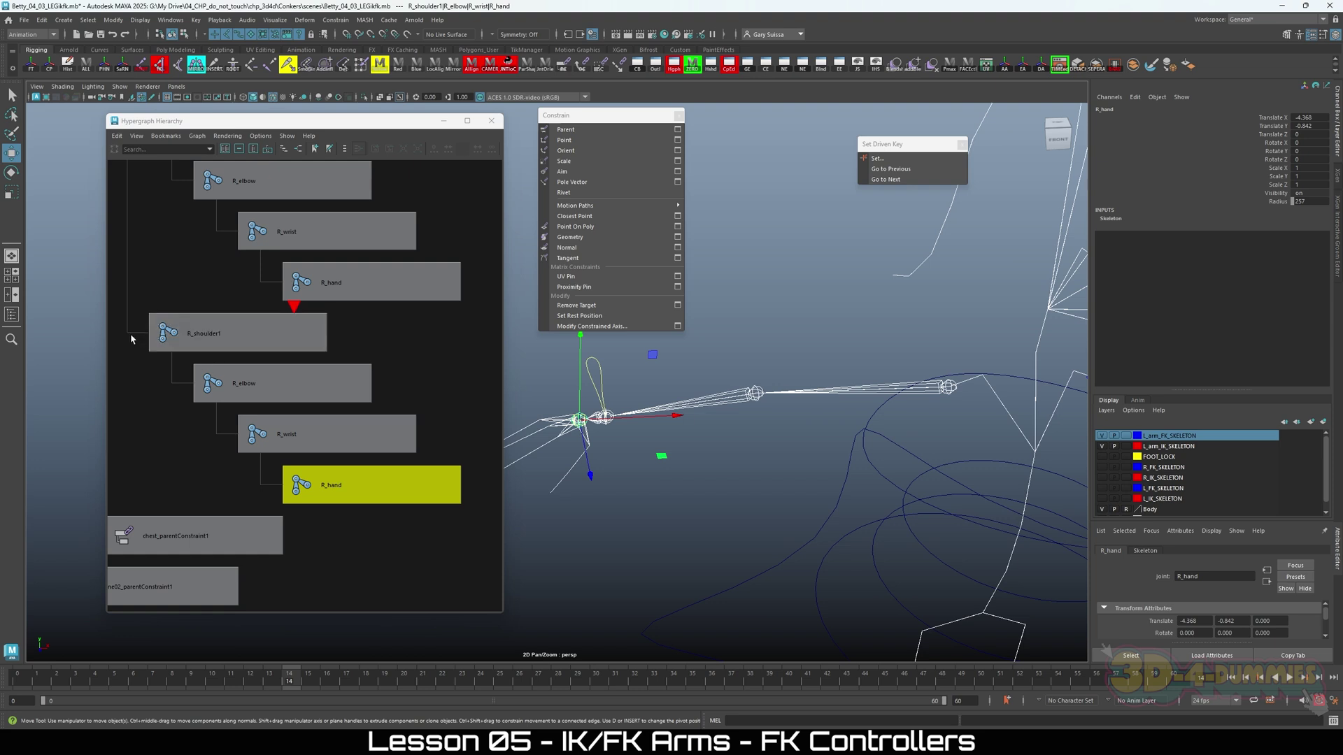
Put the four duplicated right arm joints in a new red display layer named R_arm_IK_SKELETON.
drag(130, 339, 447, 488)
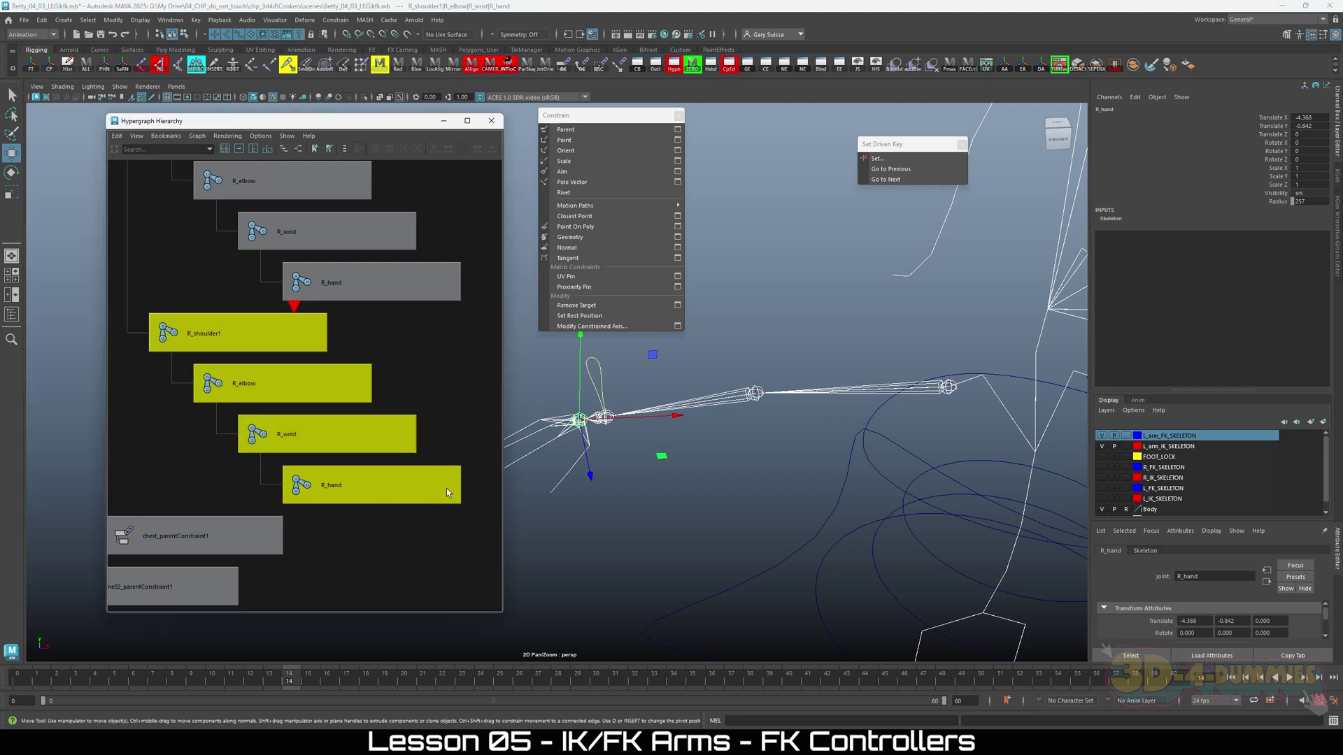
click(1323, 424)
double_click(1152, 436)
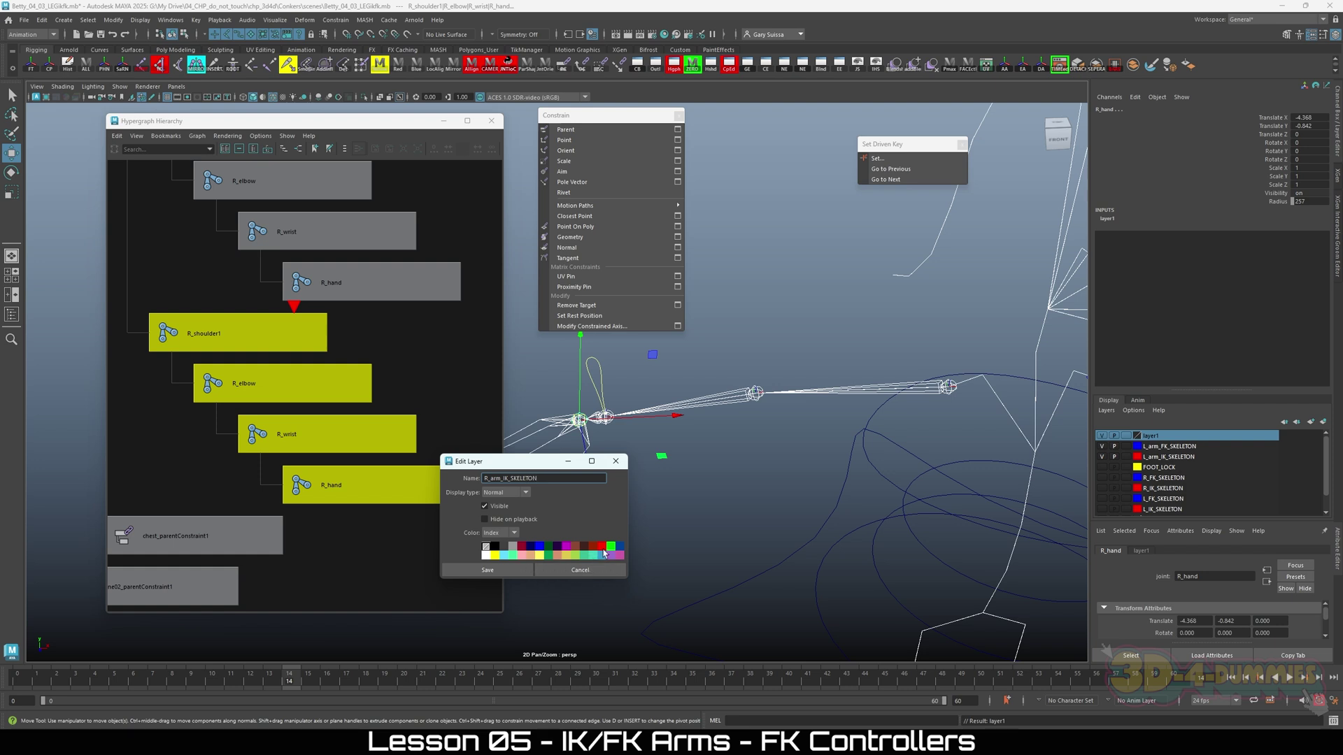
click(487, 570)
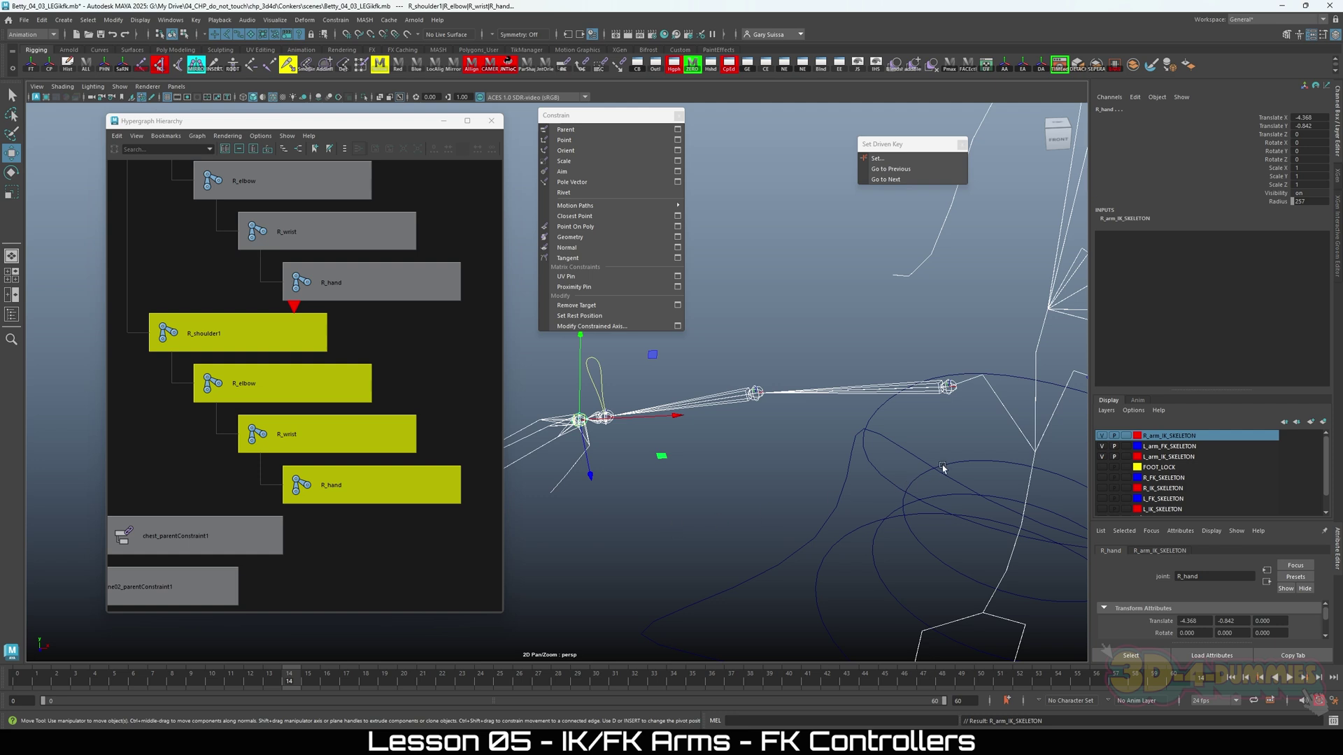
scroll(709, 470, up, 2)
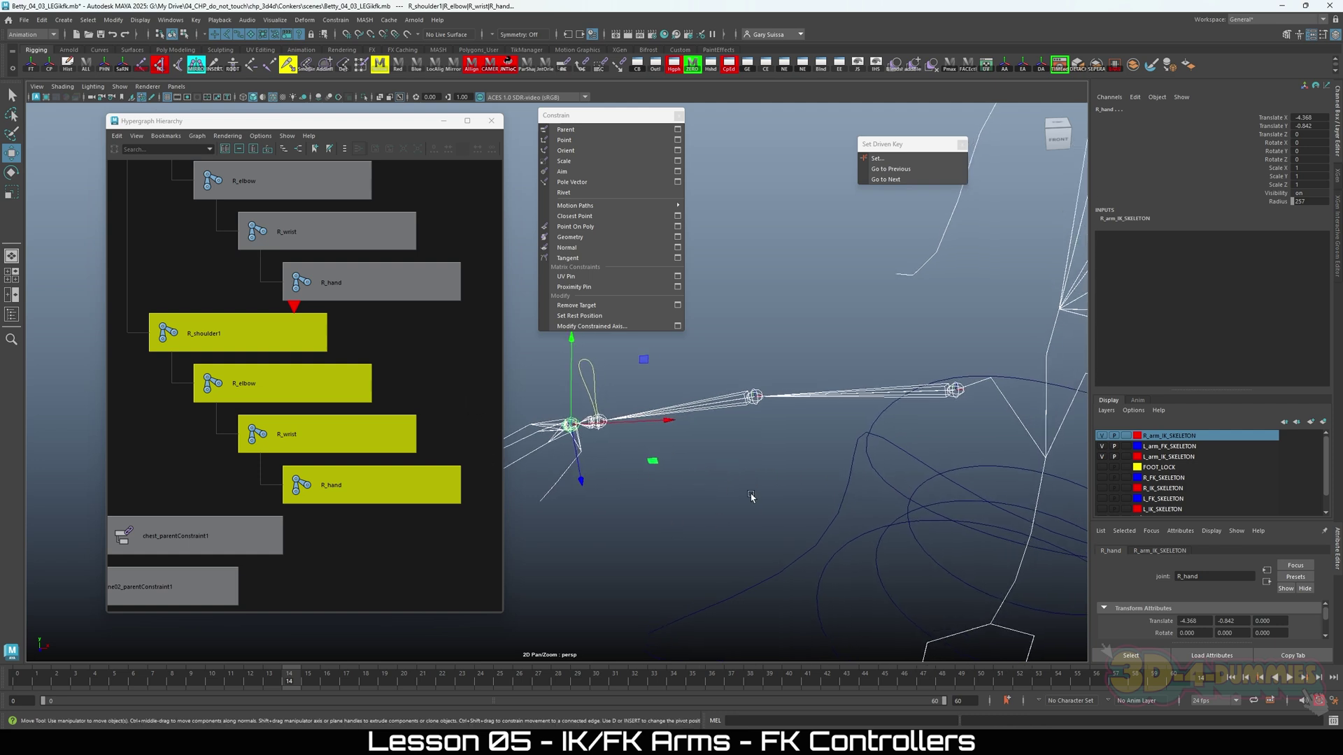
alt+right_drag(751, 496, 846, 504)
click(795, 489)
mouse_move(846, 503)
alt+middle_down()
mouse_move(761, 519)
mouse_move(822, 500)
alt+middle_up()
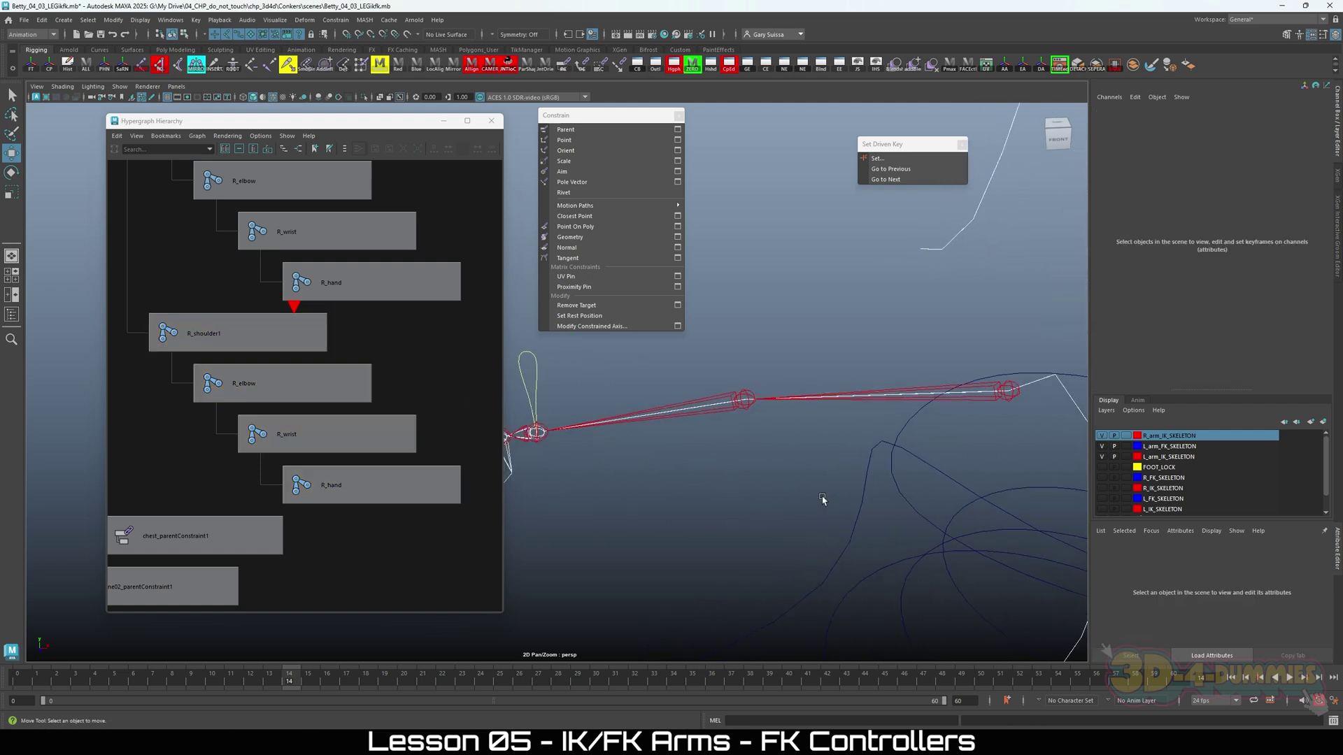
Duplicate the R_shoulder joint chain again and delete all the finger joints below the duplicate's R_hand.
scroll(822, 499, down, 3)
scroll(395, 409, down, 3)
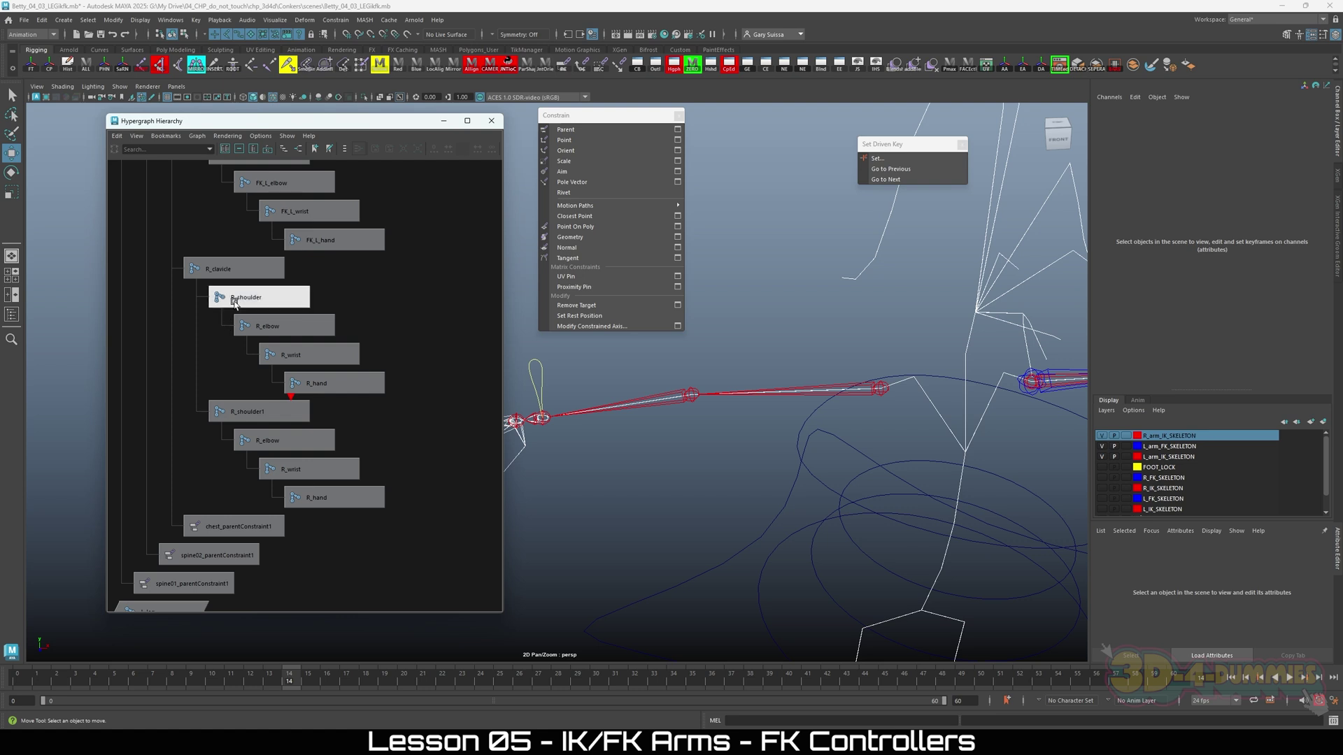
click(234, 301)
key(ctrl+d)
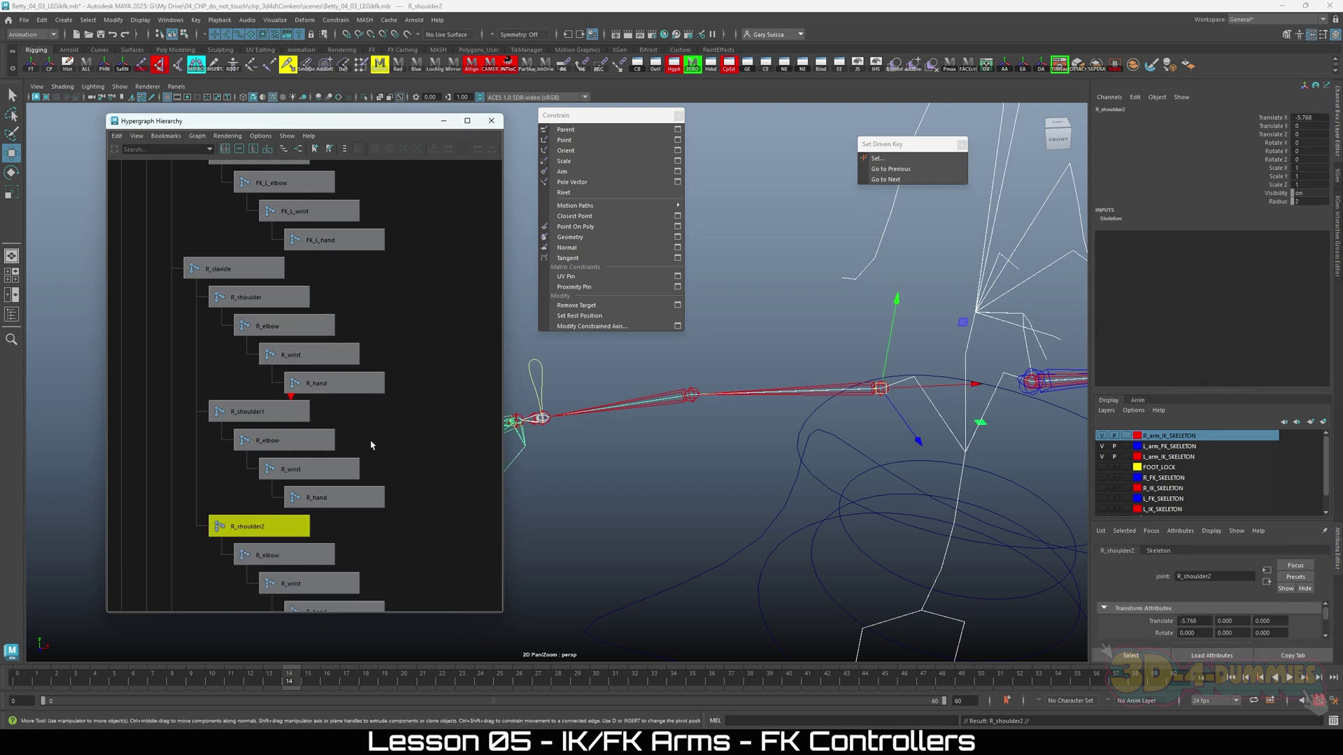
scroll(370, 442, down, 1)
alt+middle_drag(355, 495, 354, 271)
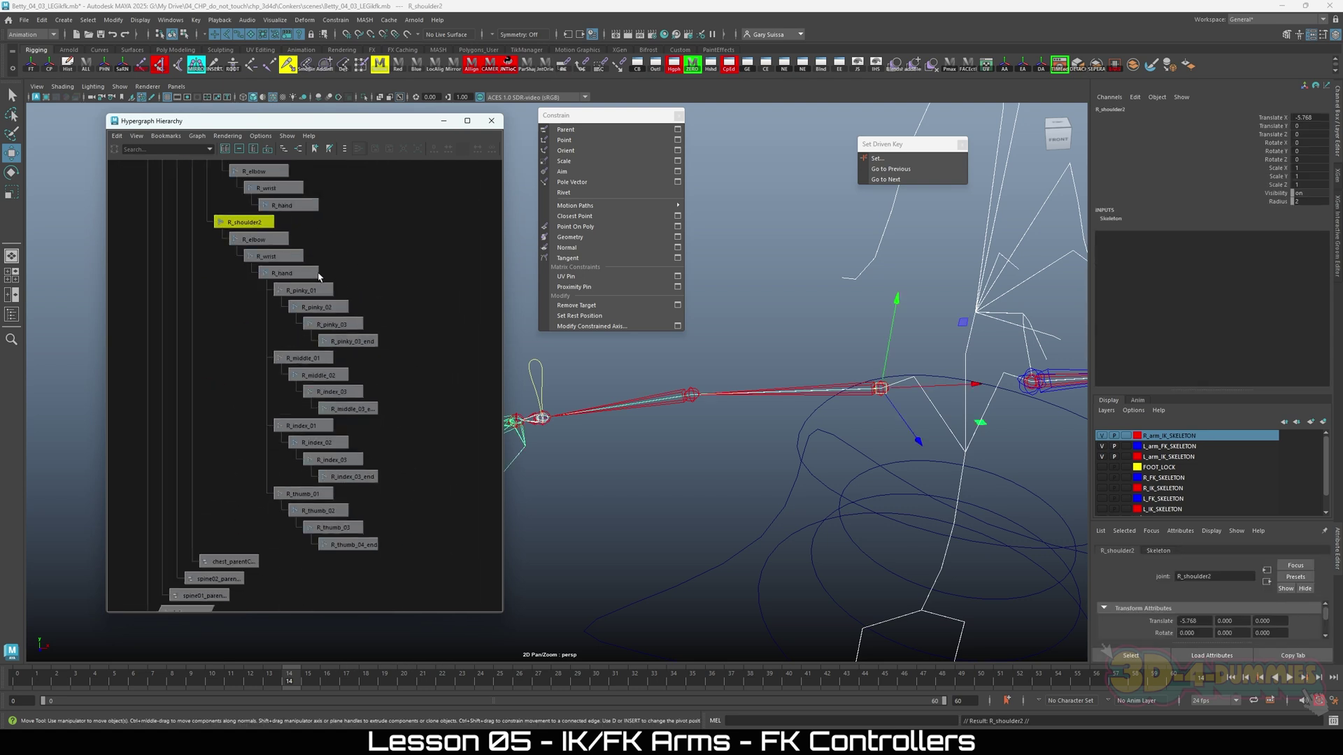
drag(409, 574, 285, 267)
key(Delete)
Put the four joints of the R_shoulder2 chain in a new blue display layer named R_arm_FK_SKELETON.
alt+middle_drag(209, 278, 237, 471)
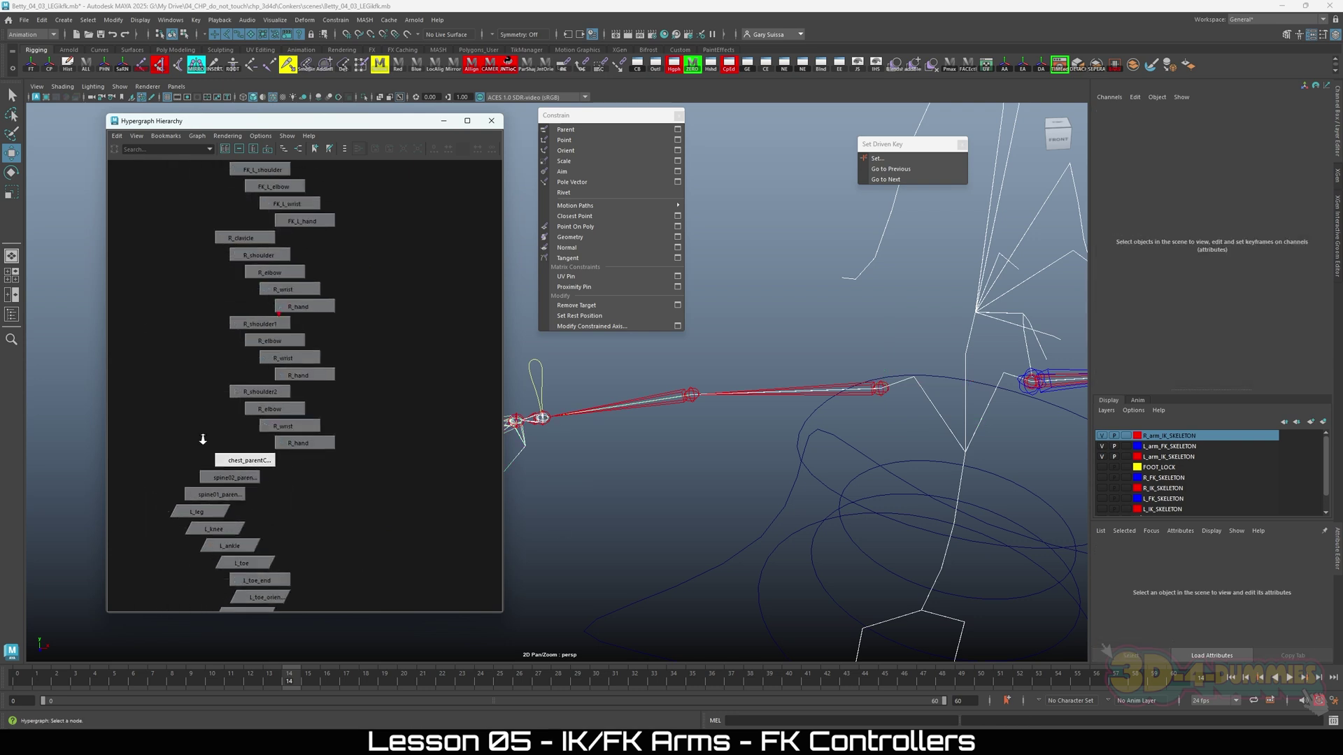
alt+right_drag(200, 440, 236, 331)
drag(181, 326, 434, 430)
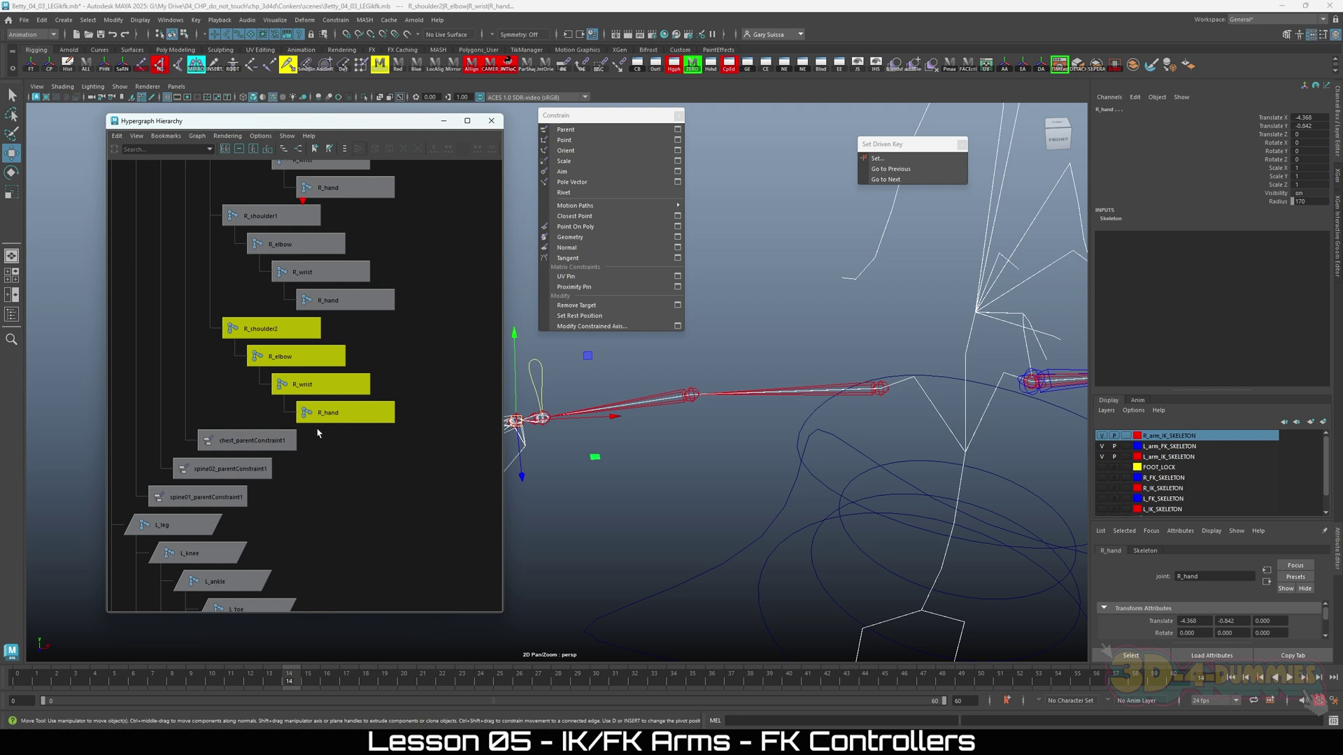
click(1311, 421)
double_click(1164, 437)
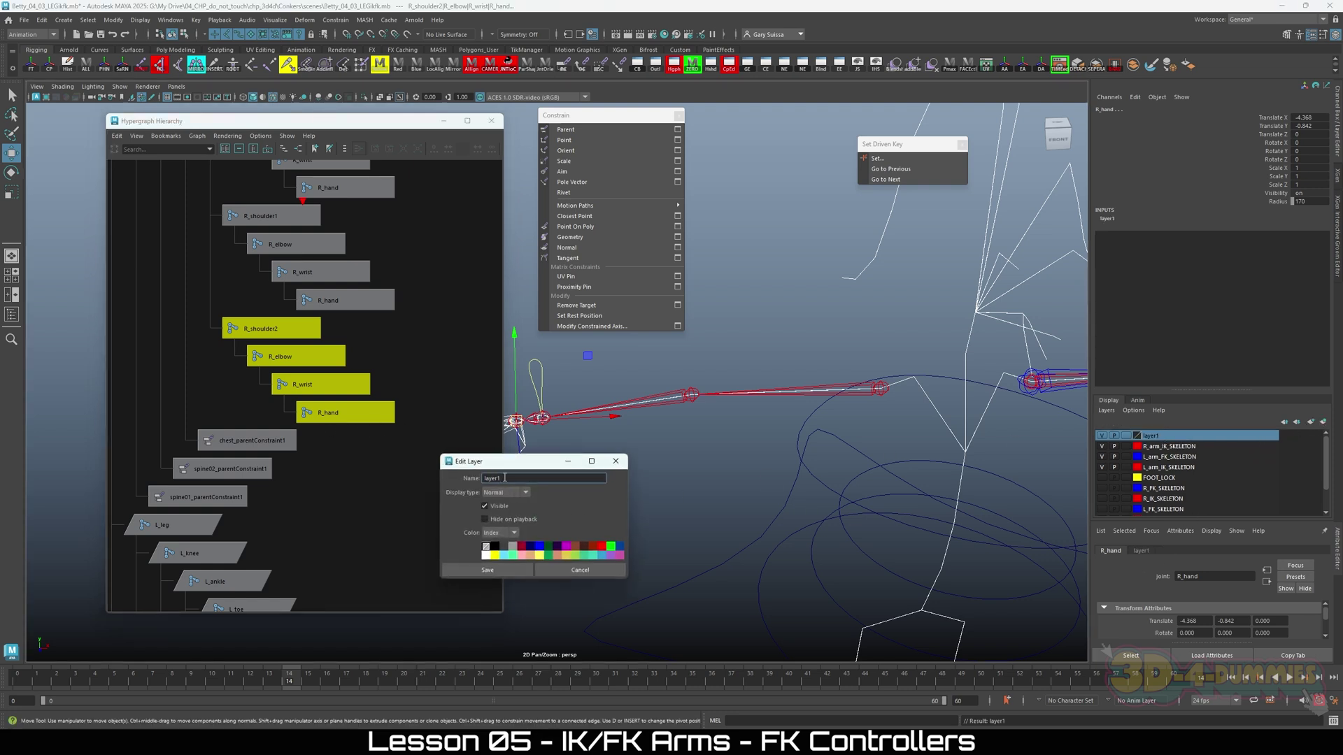
drag(505, 477, 463, 476)
text(R_arm_FK_SKELETON)
click(539, 547)
click(487, 571)
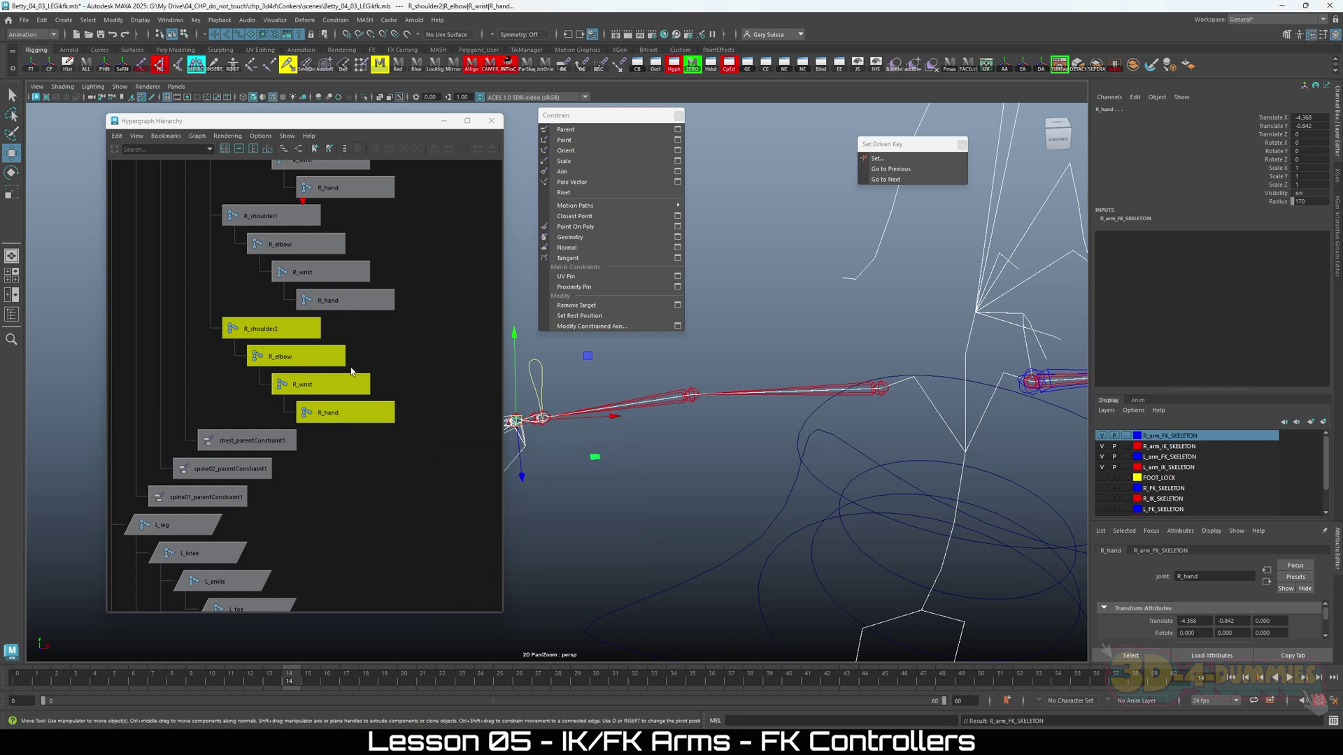
Rename the R_shoulder1 joint as R_shoulder3.
scroll(350, 371, up, 2)
alt+middle_drag(403, 385, 383, 449)
scroll(384, 448, up, 3)
click(251, 182)
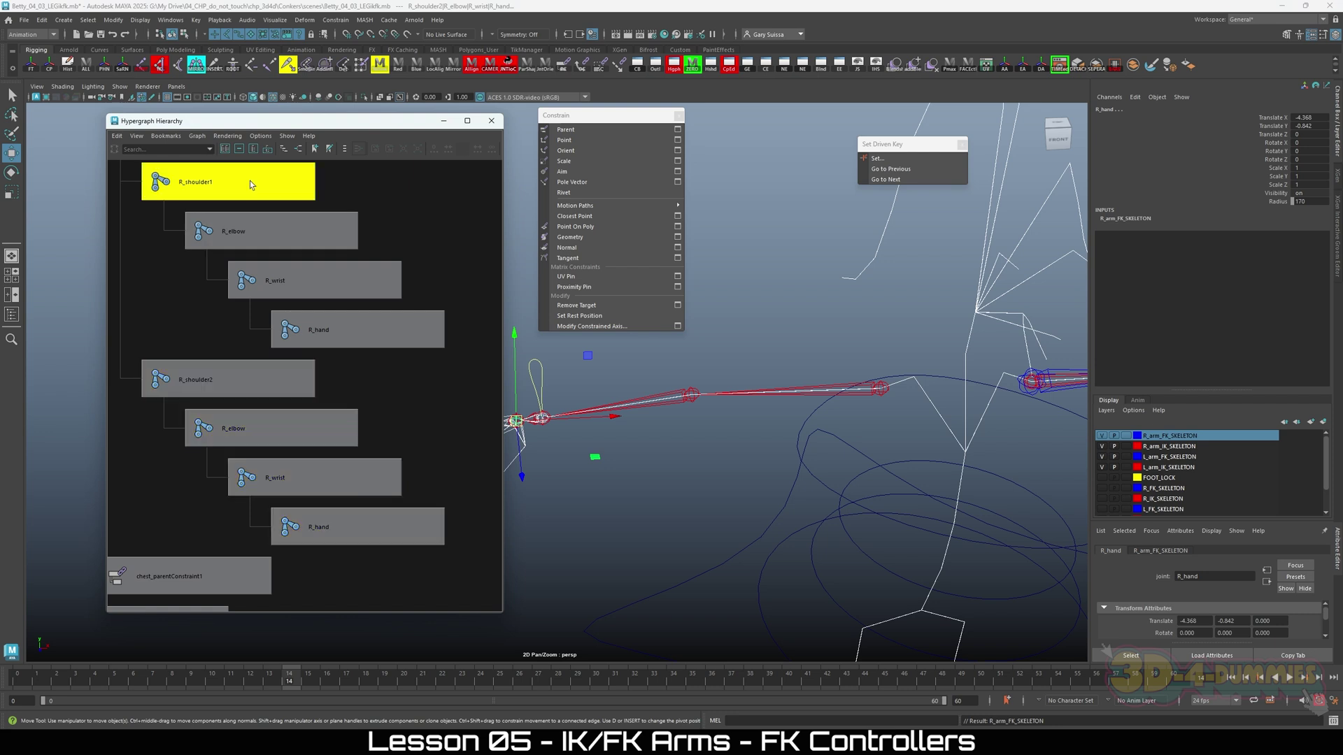
alt+middle_drag(257, 256, 270, 322)
ctrl+double_click(241, 259)
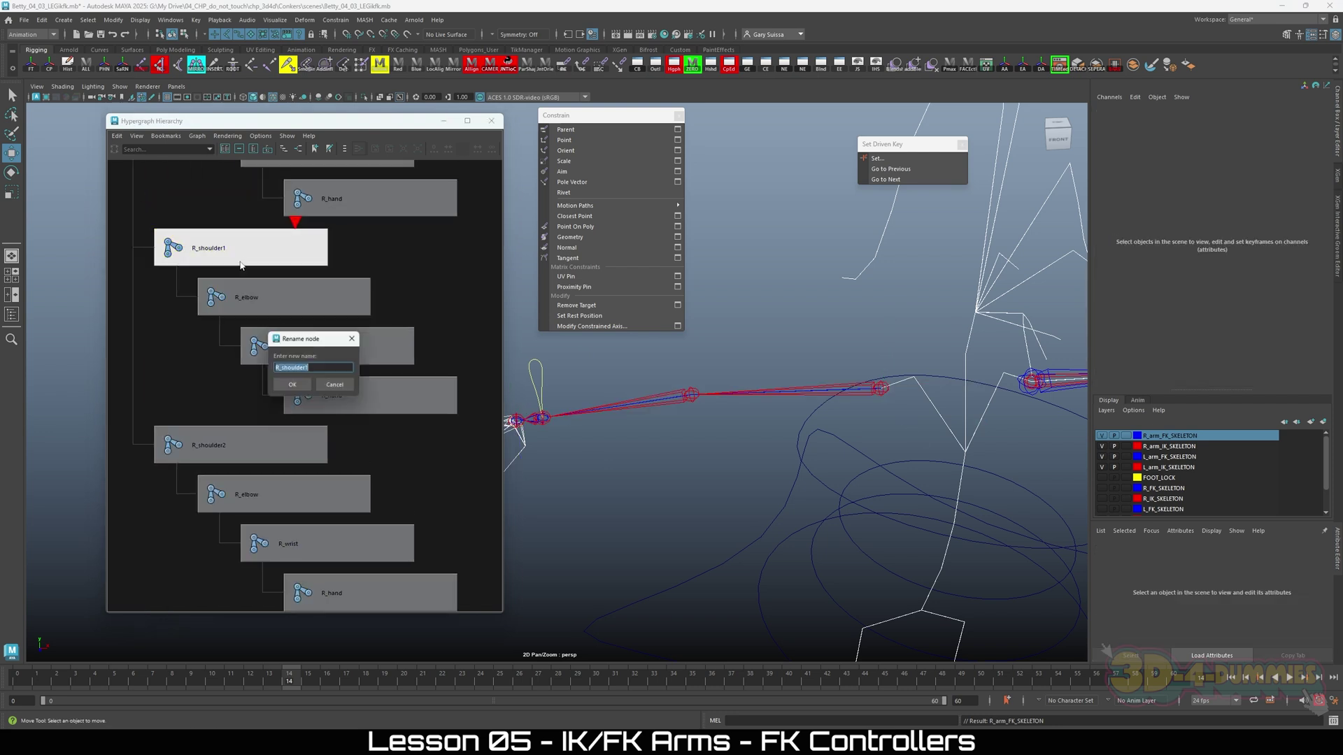
click(328, 373)
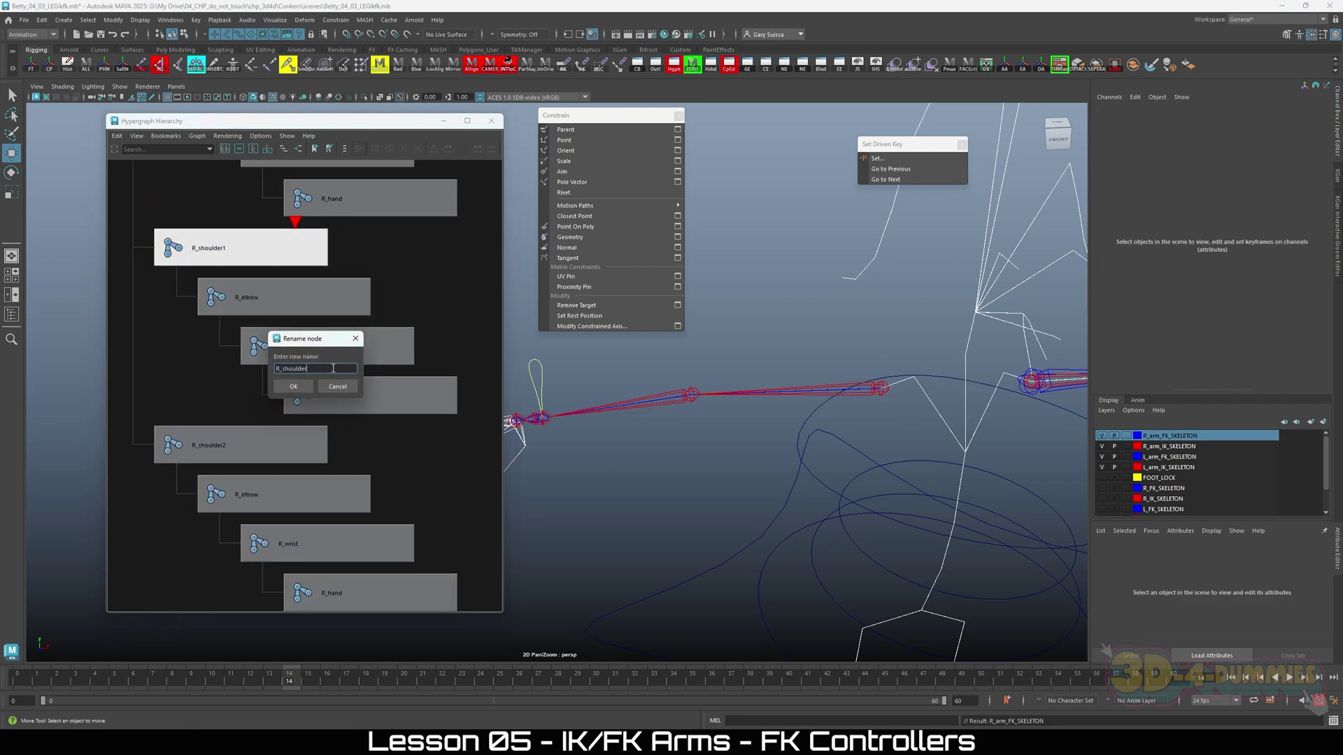
click(293, 387)
Rename the R_shoulder2 joint as R_shoulder4.
click(236, 446)
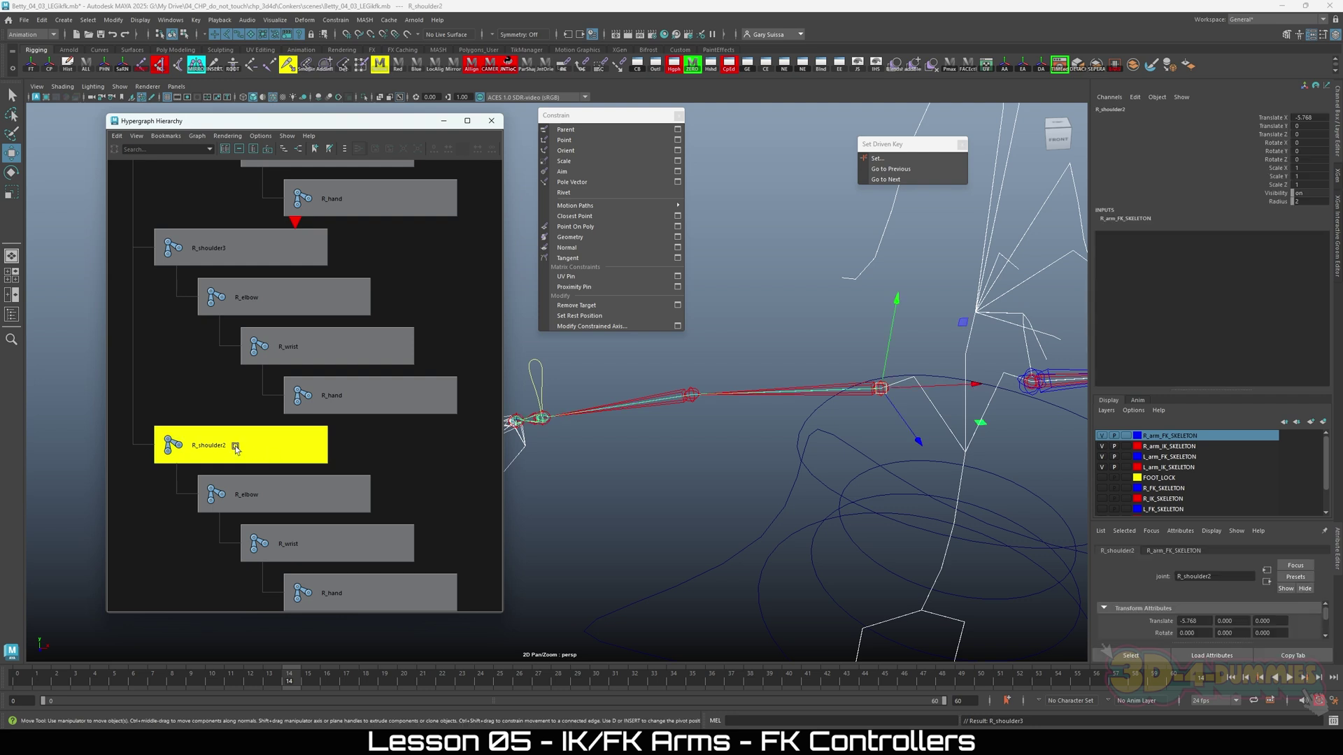
double_click(236, 449)
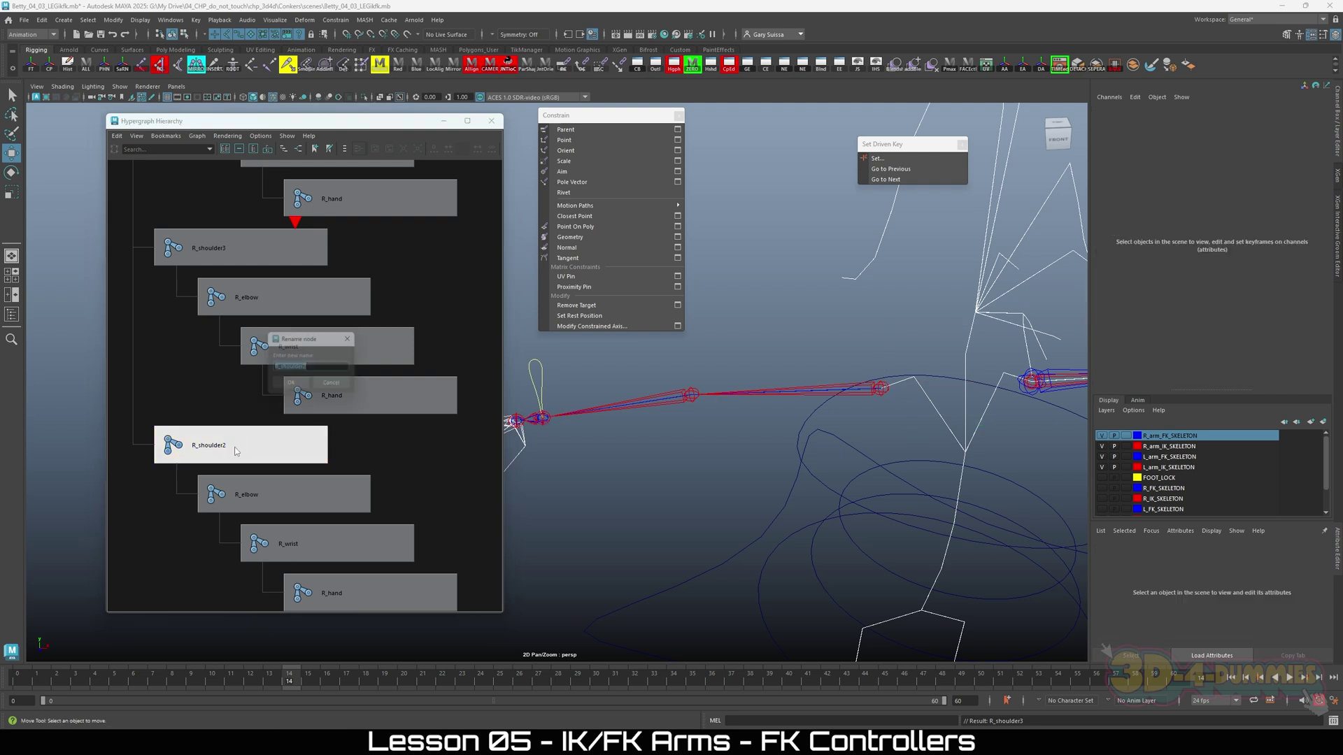
click(321, 370)
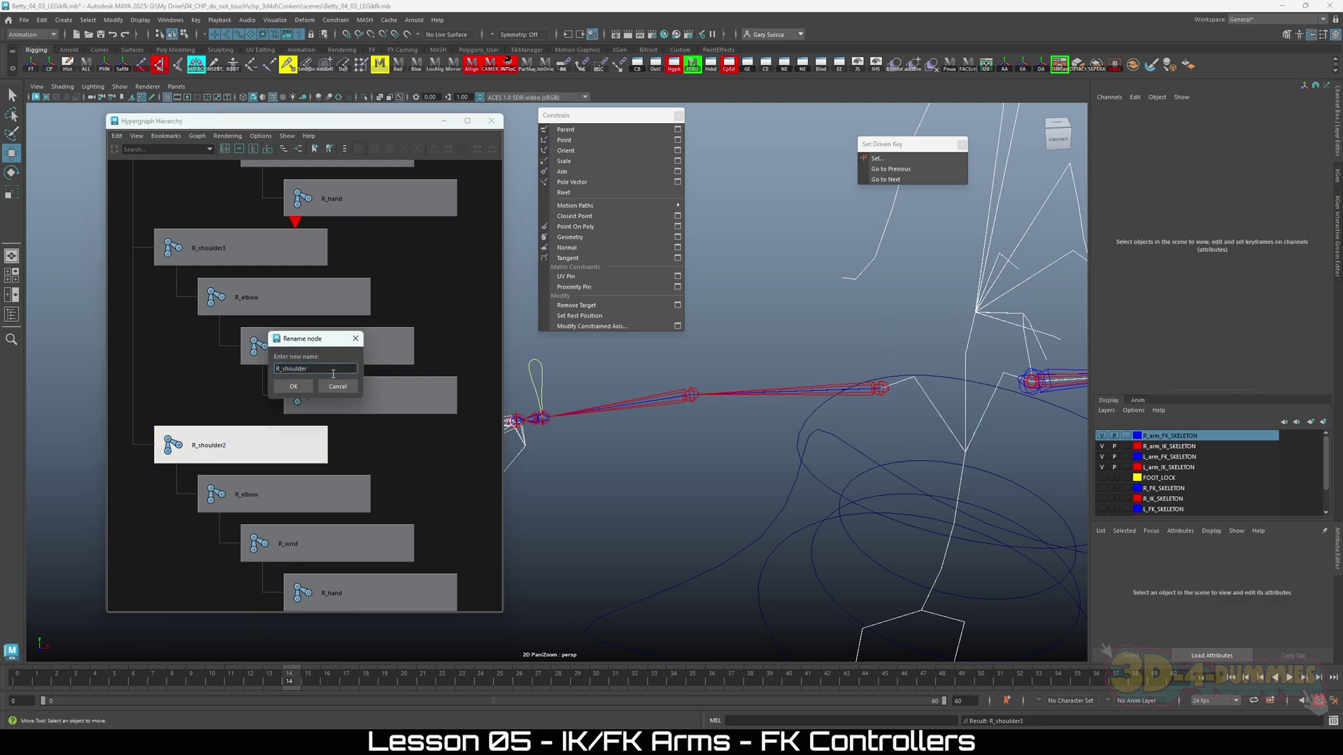
text(4)
click(294, 386)
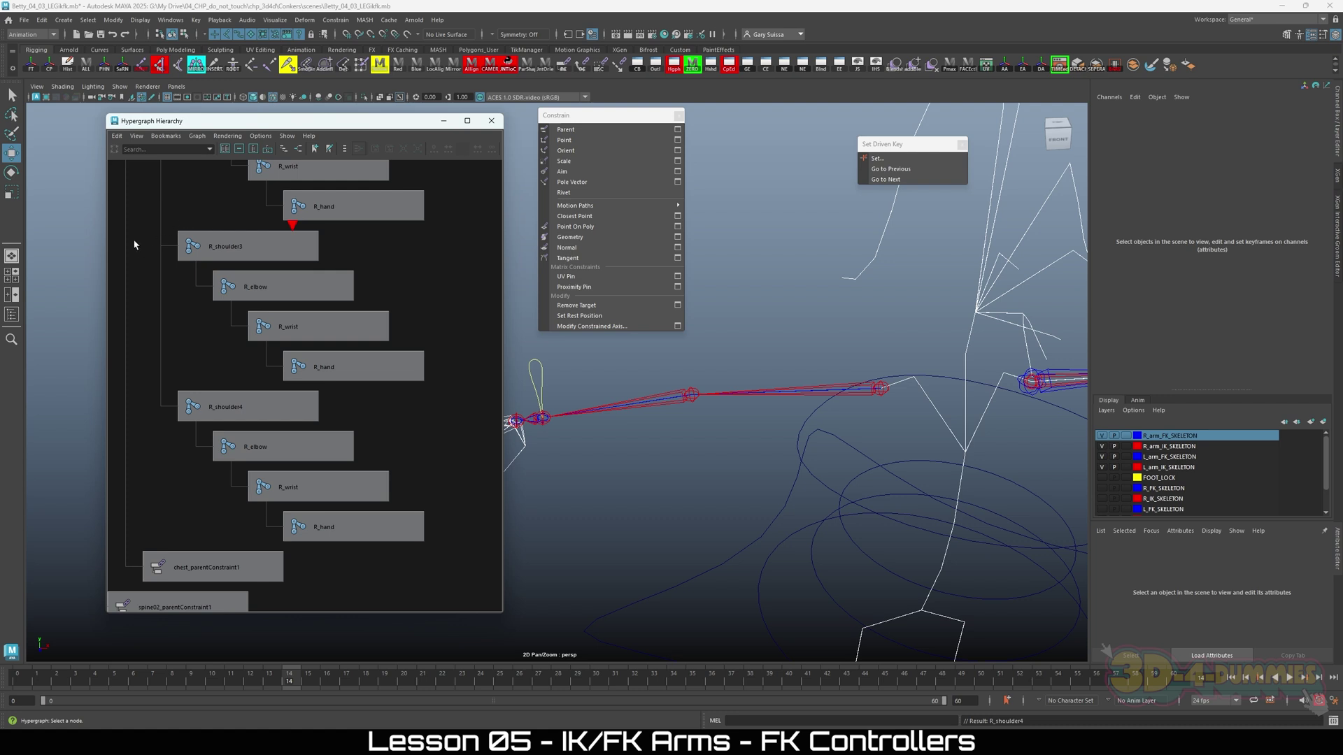
Add the hierarchy prefix IK_ to the four joints of the R_shoulder3 chain.
drag(135, 242, 495, 378)
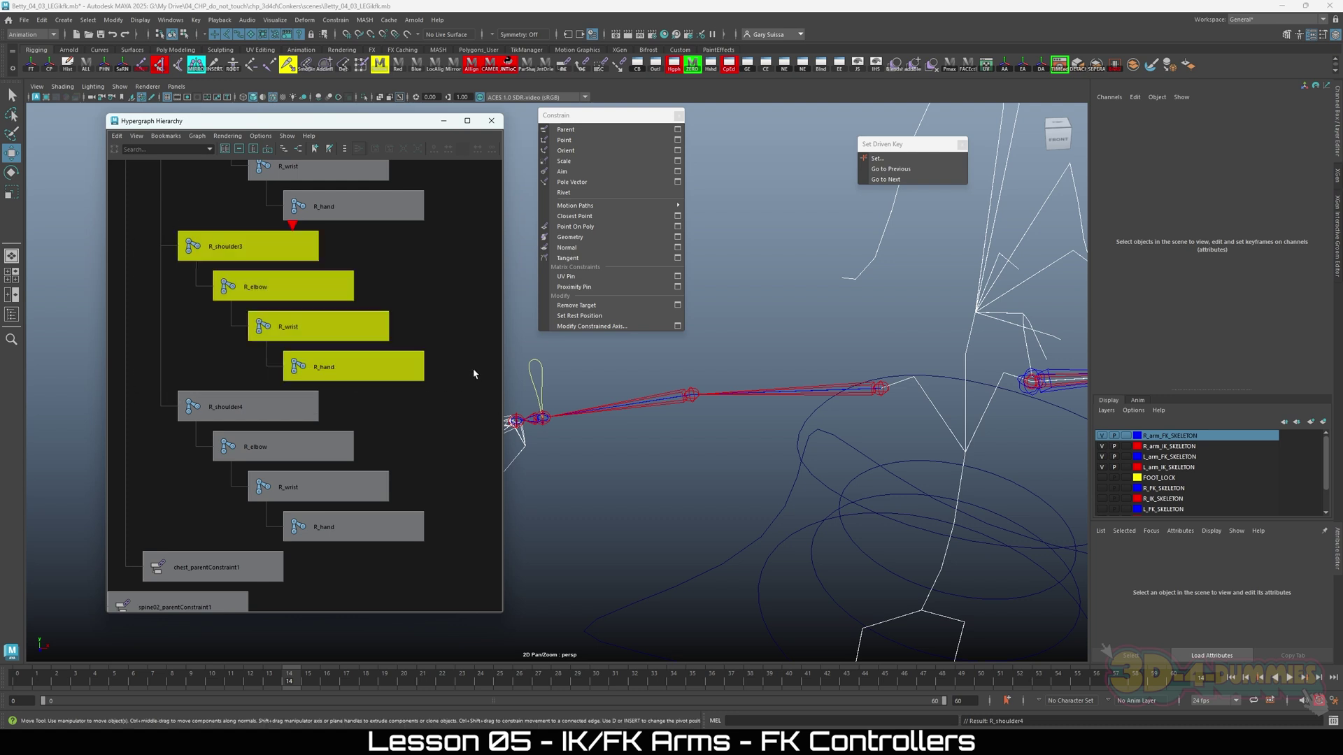
click(104, 67)
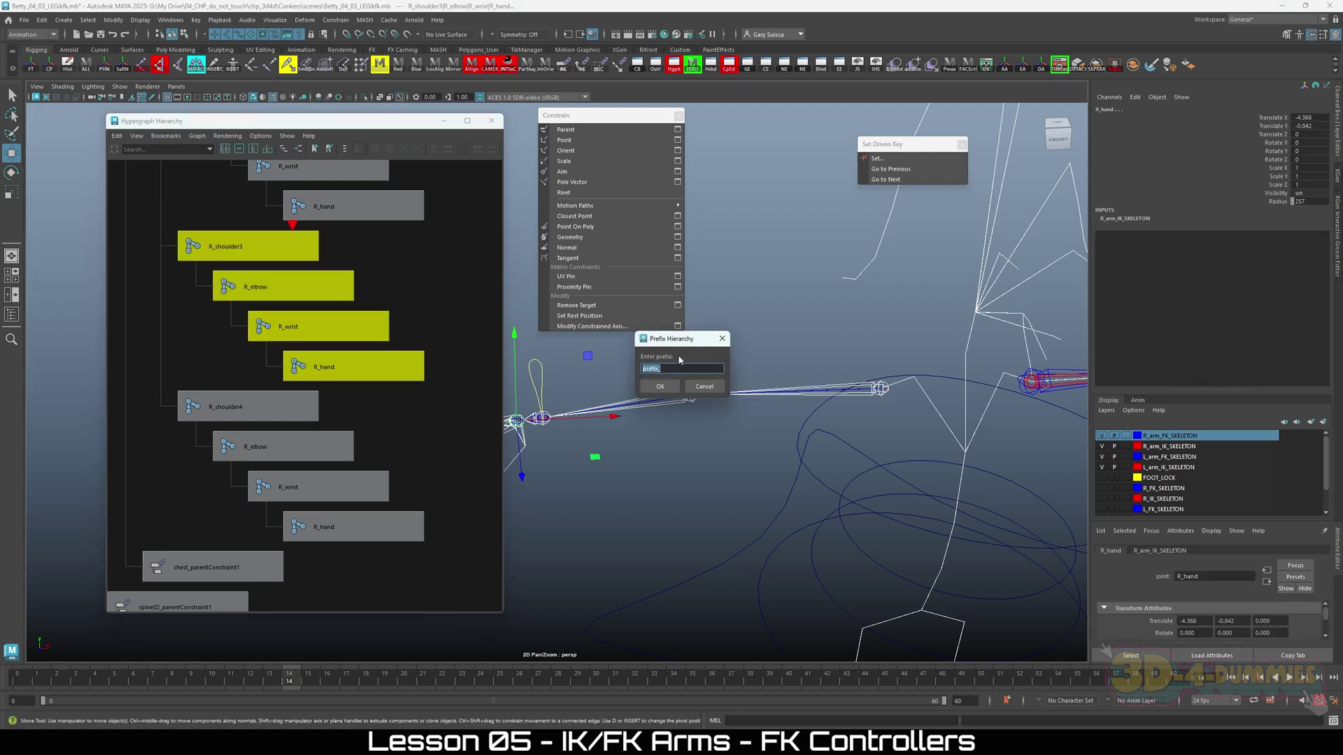
text(IK_)
click(660, 386)
Add the hierarchy prefix FK_ to the four joints of the R_shoulder4 chain.
drag(168, 388, 426, 539)
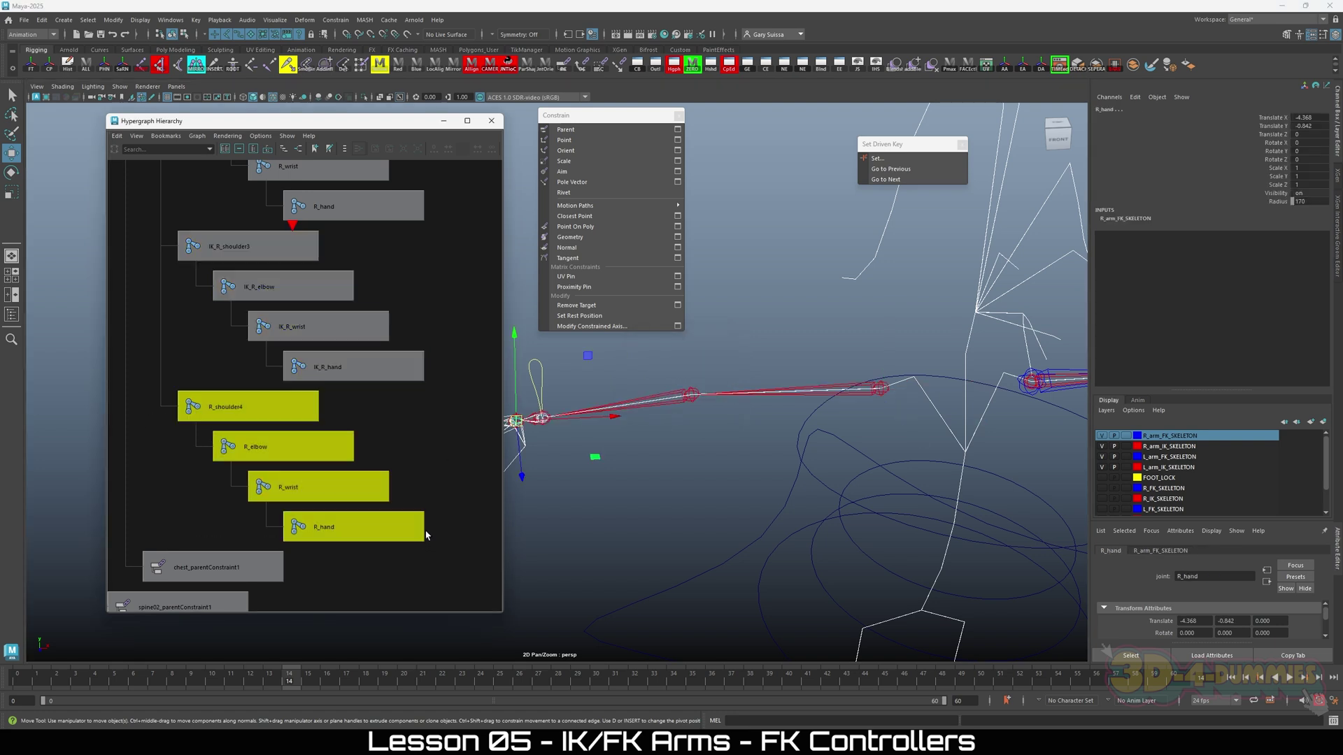
click(105, 65)
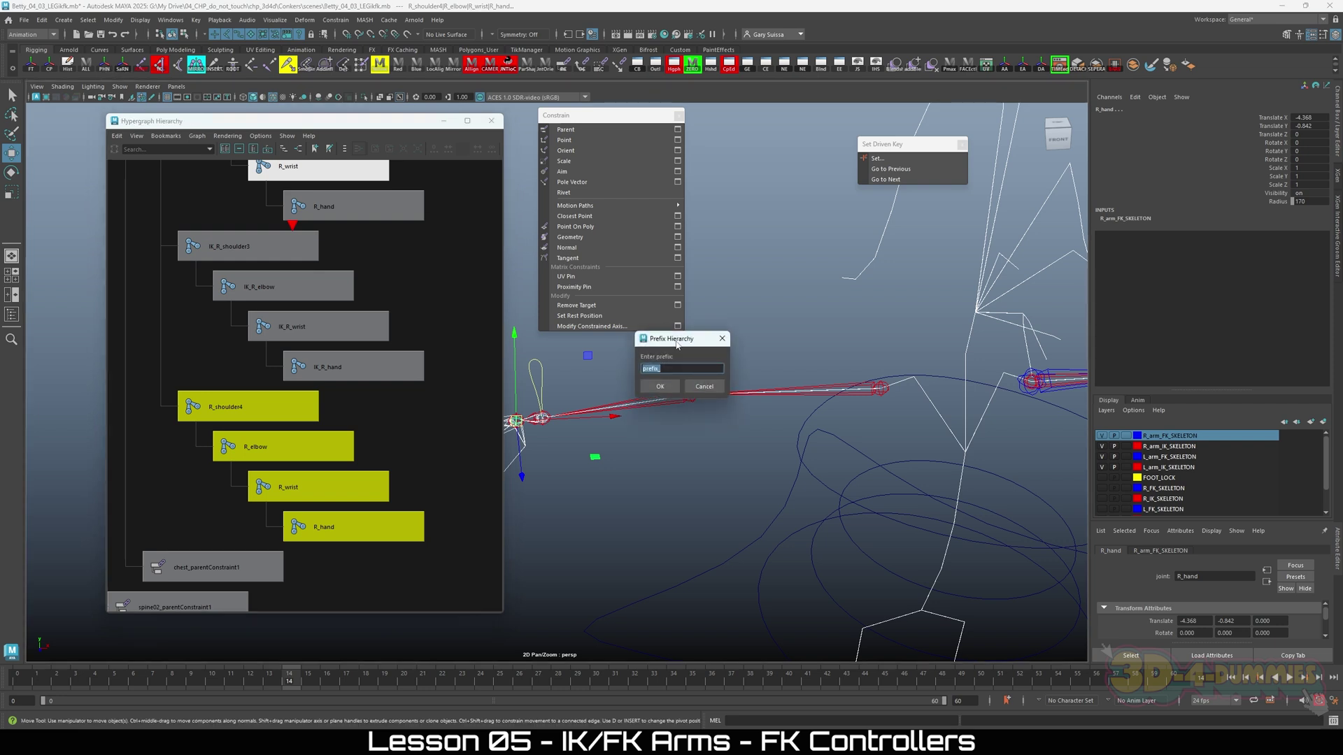
text(FK_)
click(659, 386)
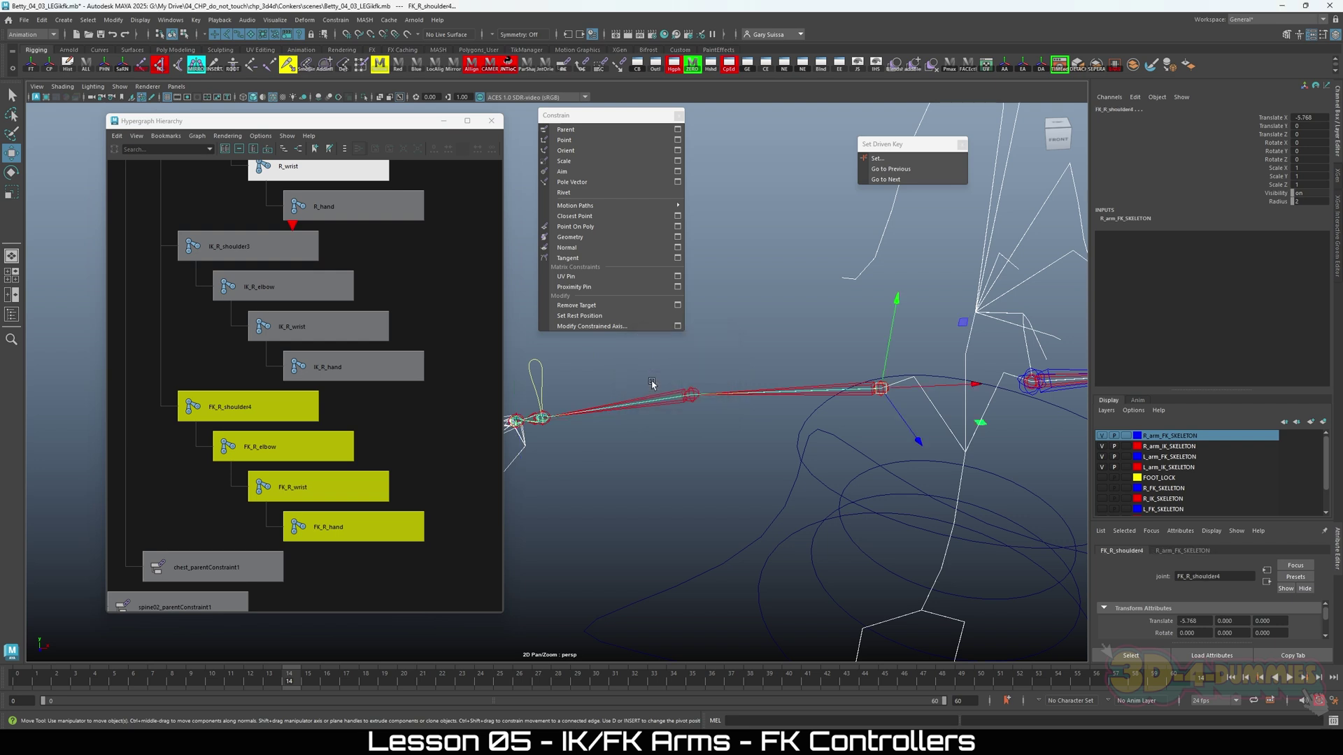
Remove the trailing numbers from the two duplicate root joints, naming them FK_R_shoulder and IK_R_shoulder.
double_click(256, 411)
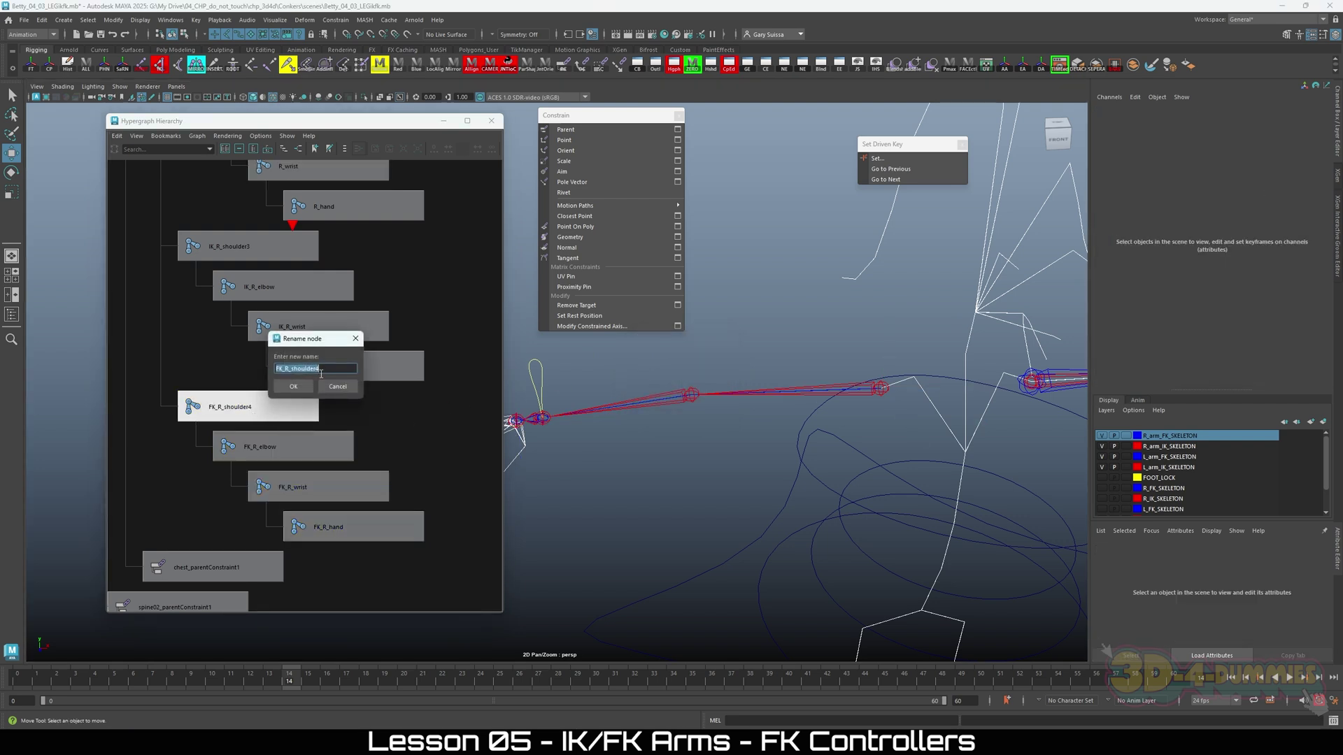
key(BackSpace)
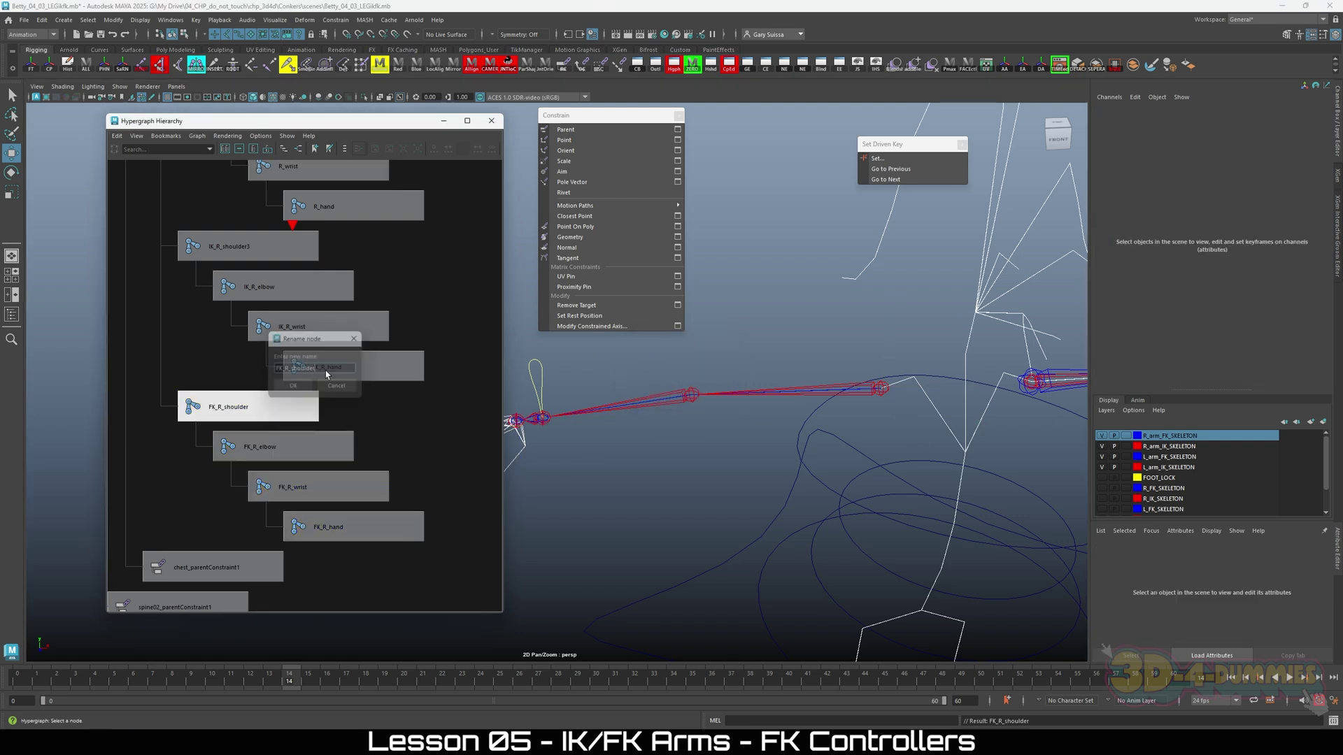
key(Return)
click(263, 245)
double_click(264, 245)
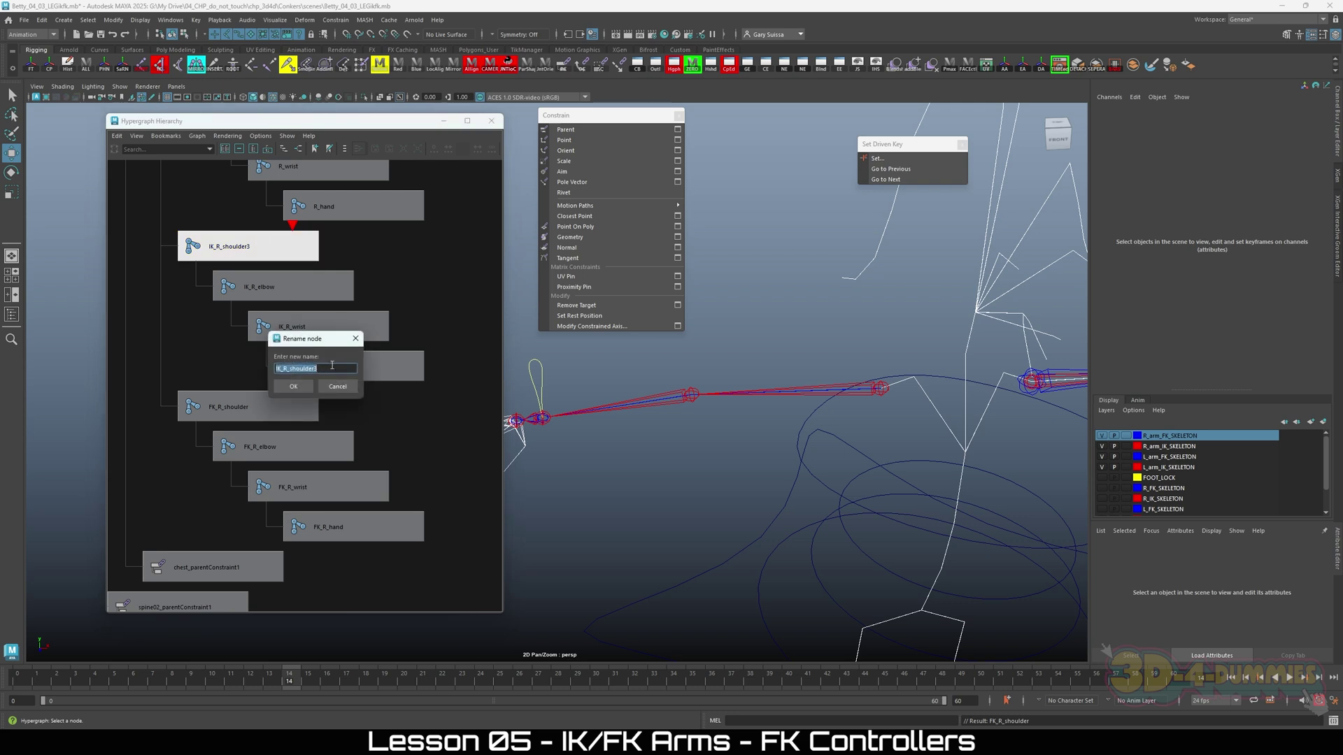
click(332, 365)
key(BackSpace)
key(Return)
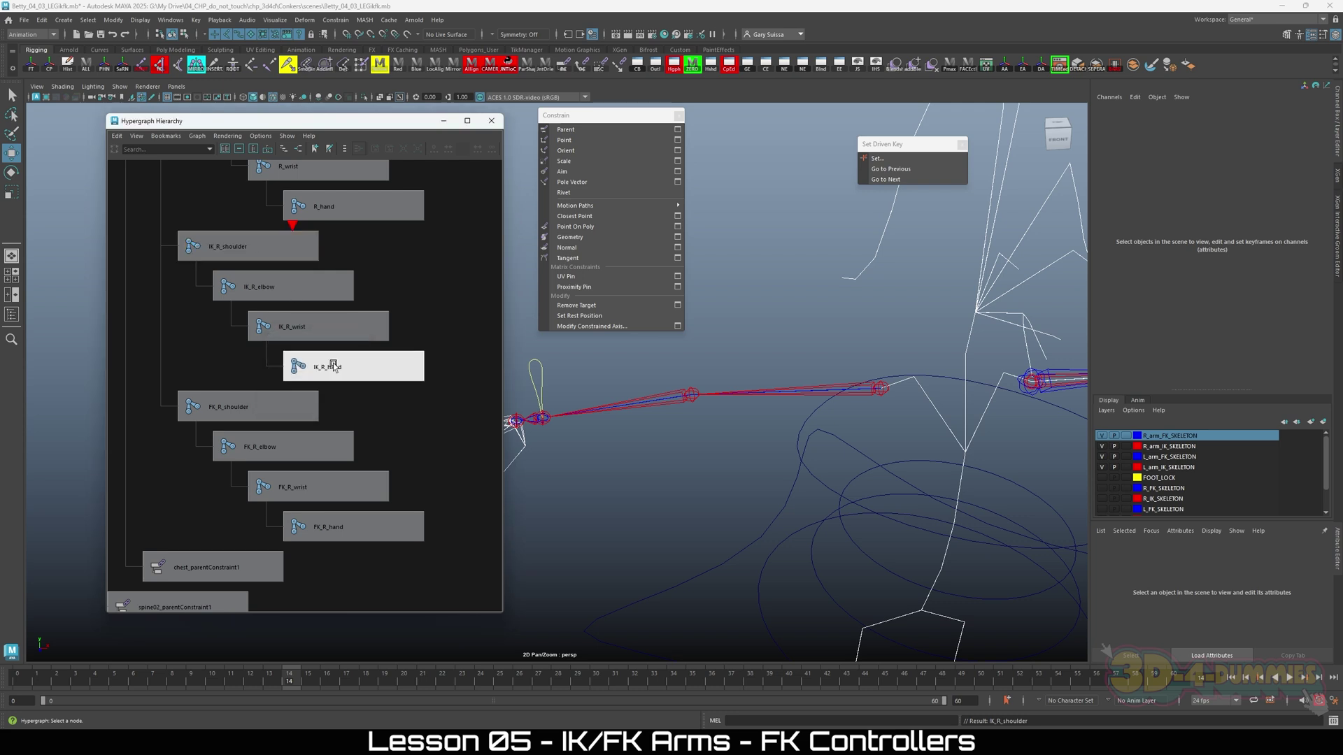
Orient-constrain R_hand to both FK_R_hand and IK_R_hand, and check the Orient Constraint options for maintain offset.
scroll(391, 411, down, 1)
scroll(378, 417, down, 3)
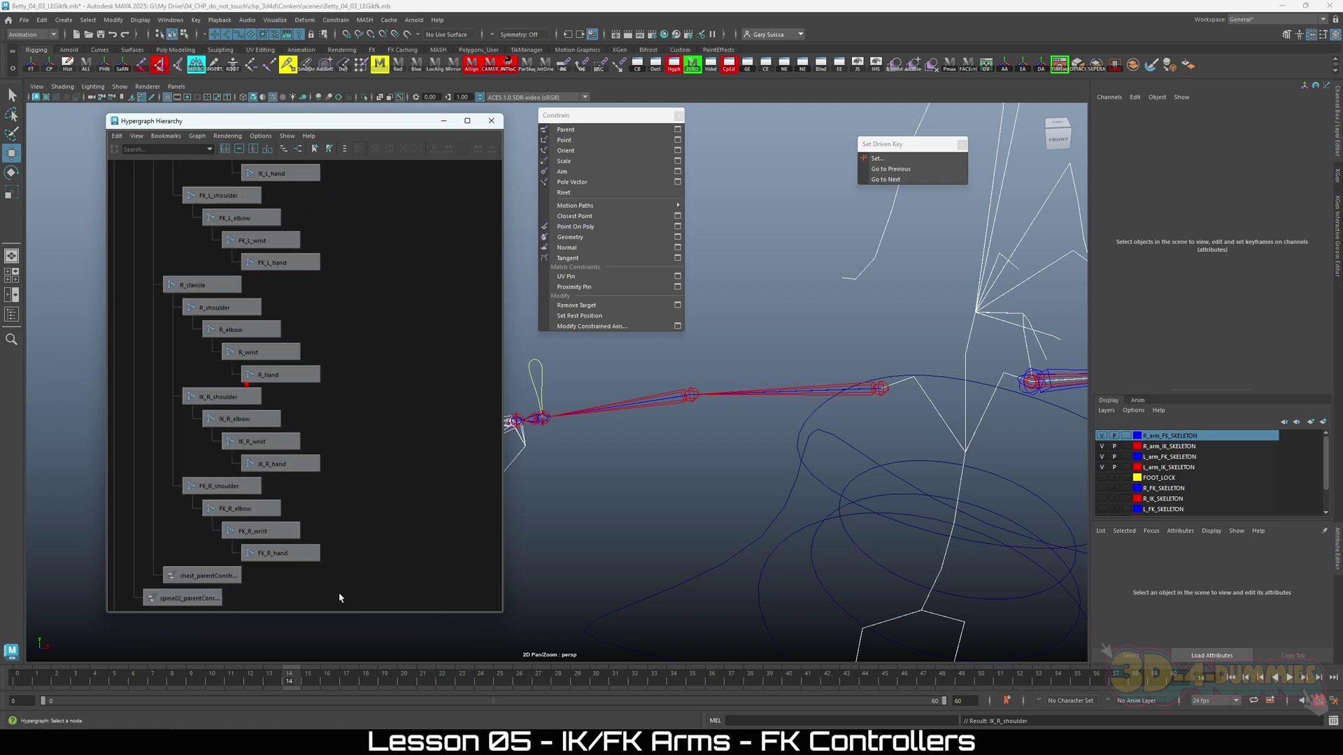
click(287, 556)
shift+click(298, 467)
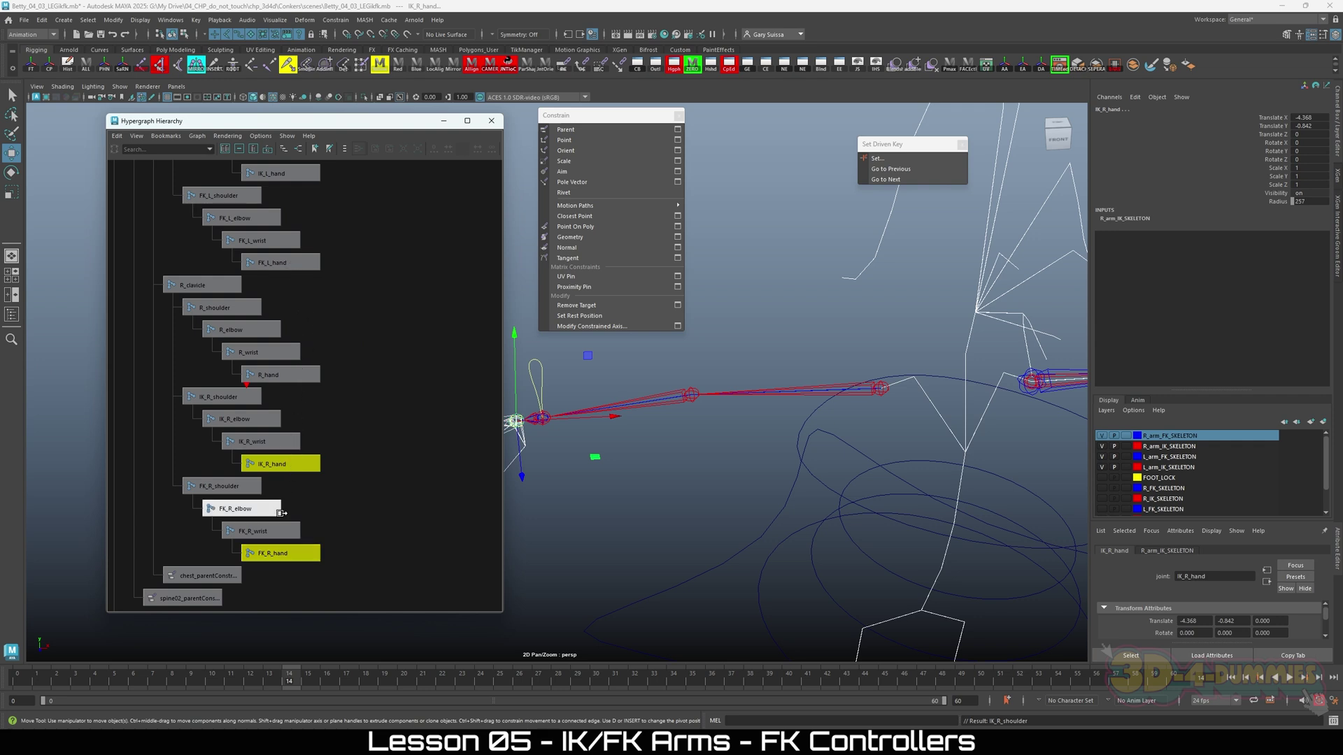
scroll(284, 513, up, 1)
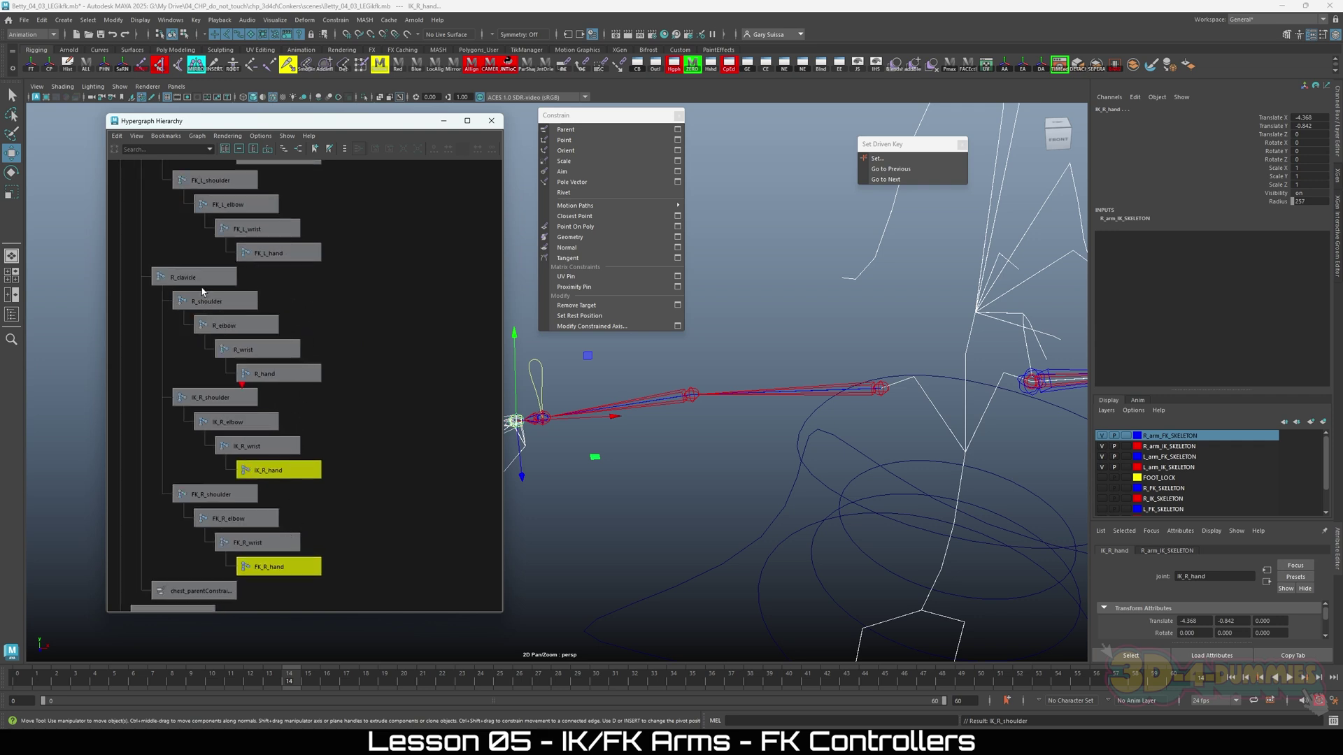
scroll(285, 324, down, 1)
alt+middle_drag(286, 326, 326, 234)
scroll(326, 234, up, 1)
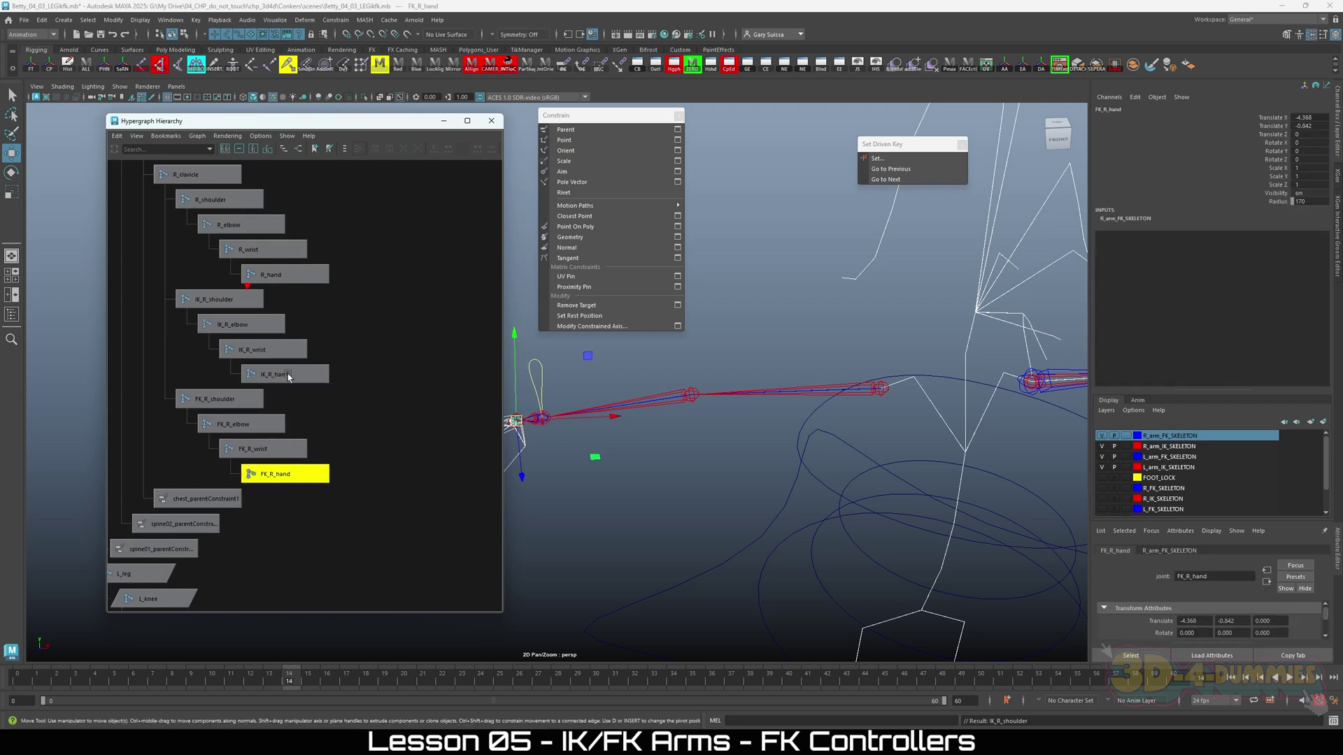
shift+click(286, 275)
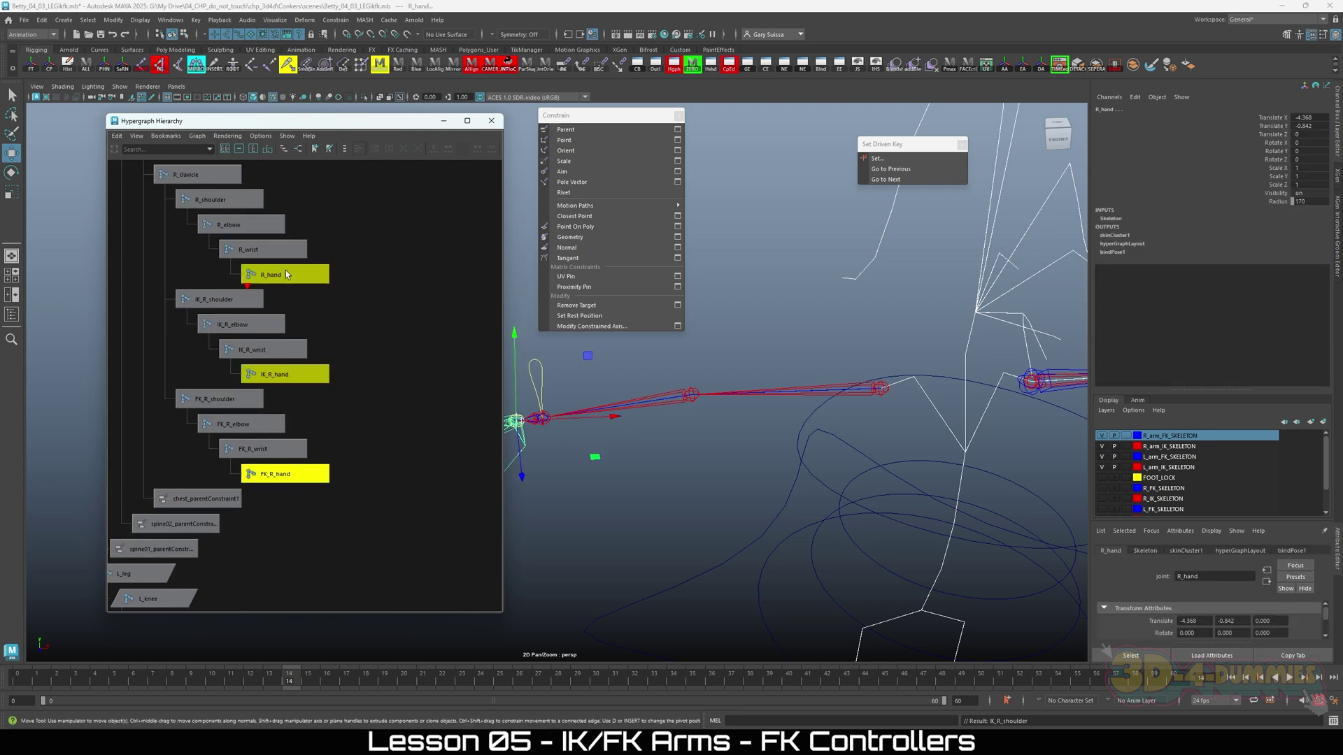
click(591, 151)
click(594, 151)
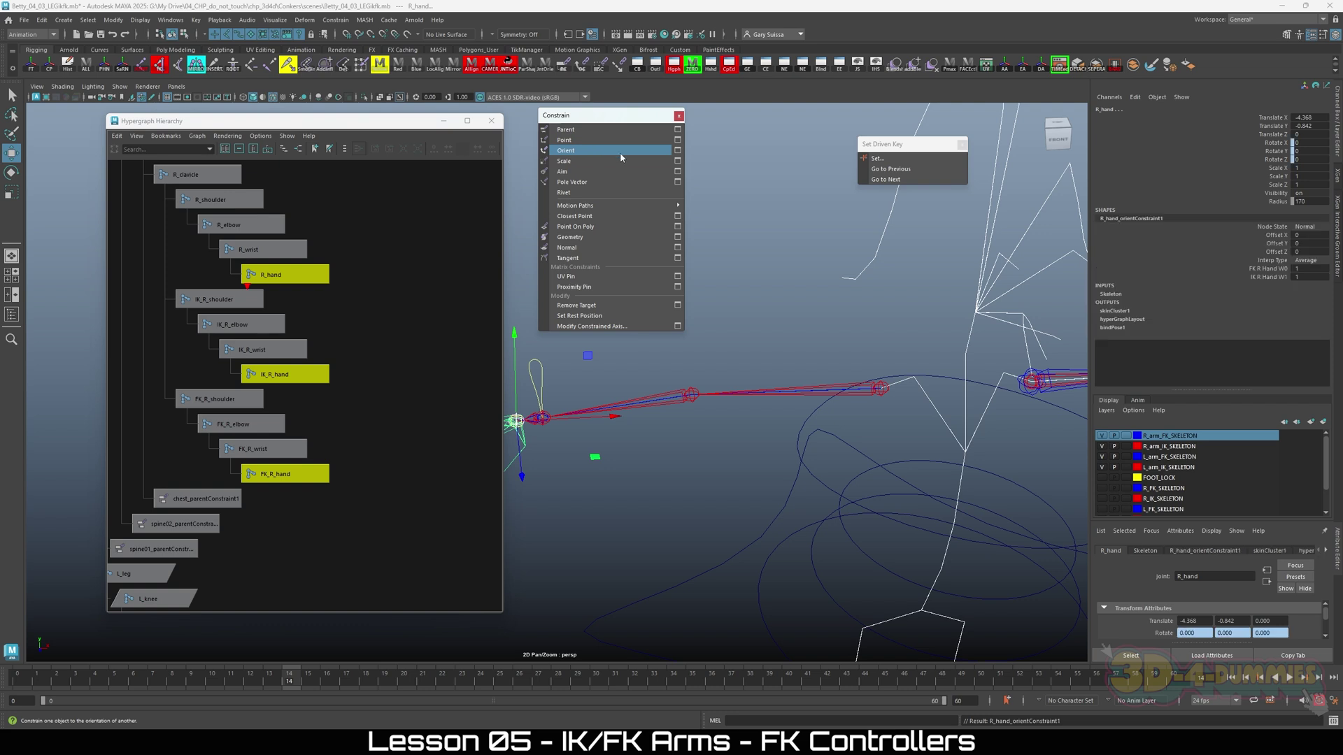
click(677, 150)
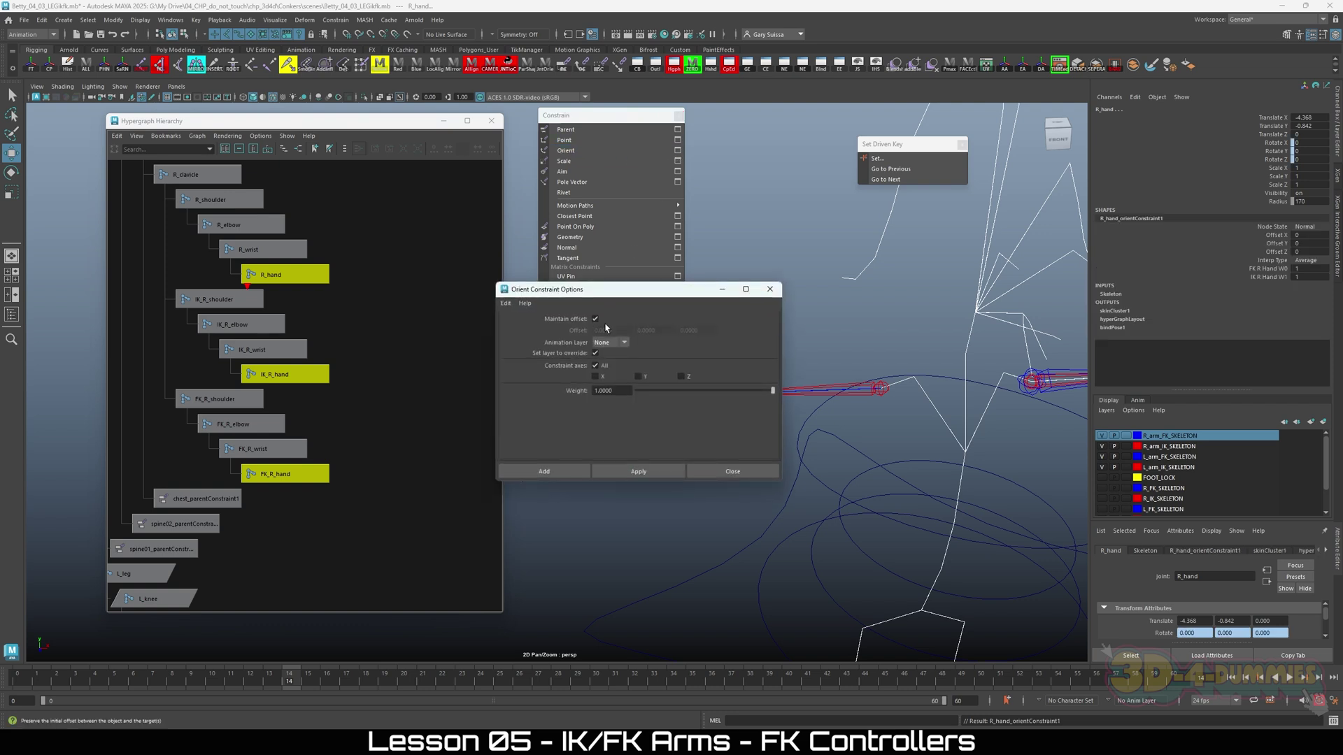
click(723, 289)
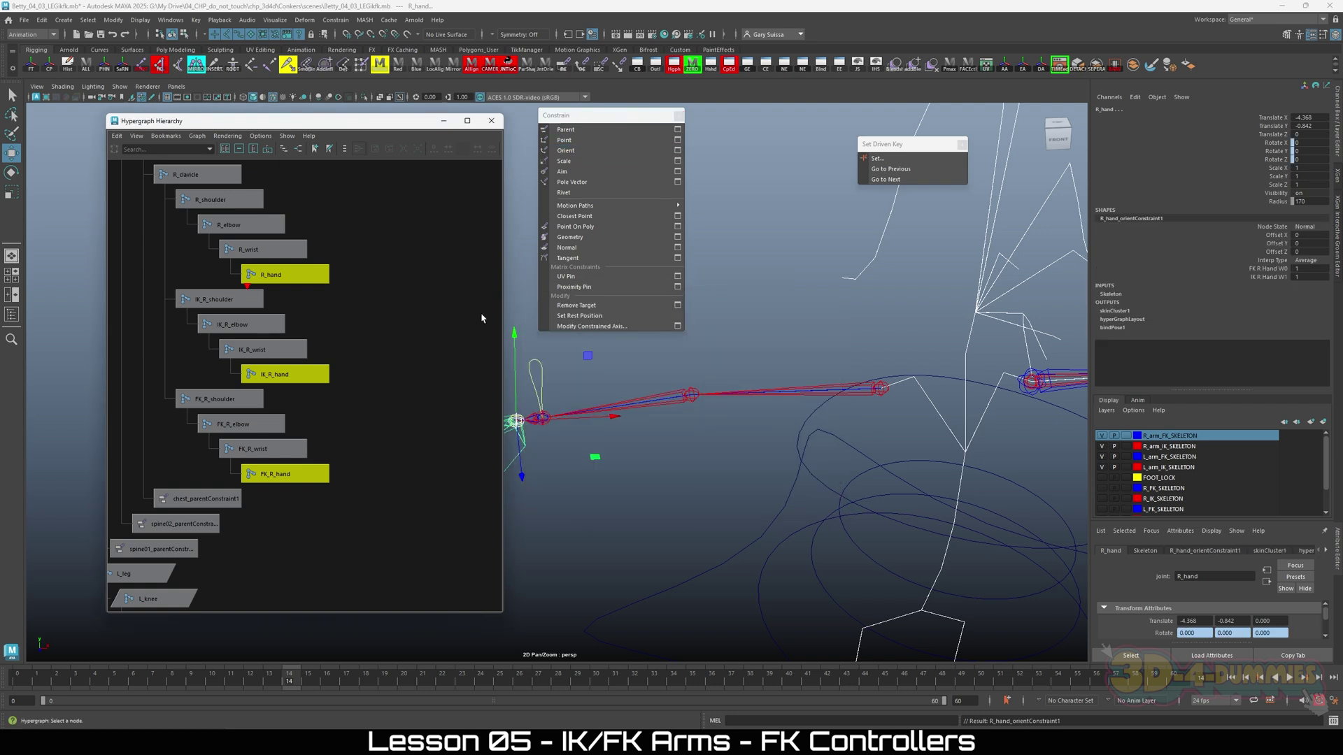
Orient-constrain the R_wrist joint to both FK_R_wrist and IK_R_wrist.
click(259, 448)
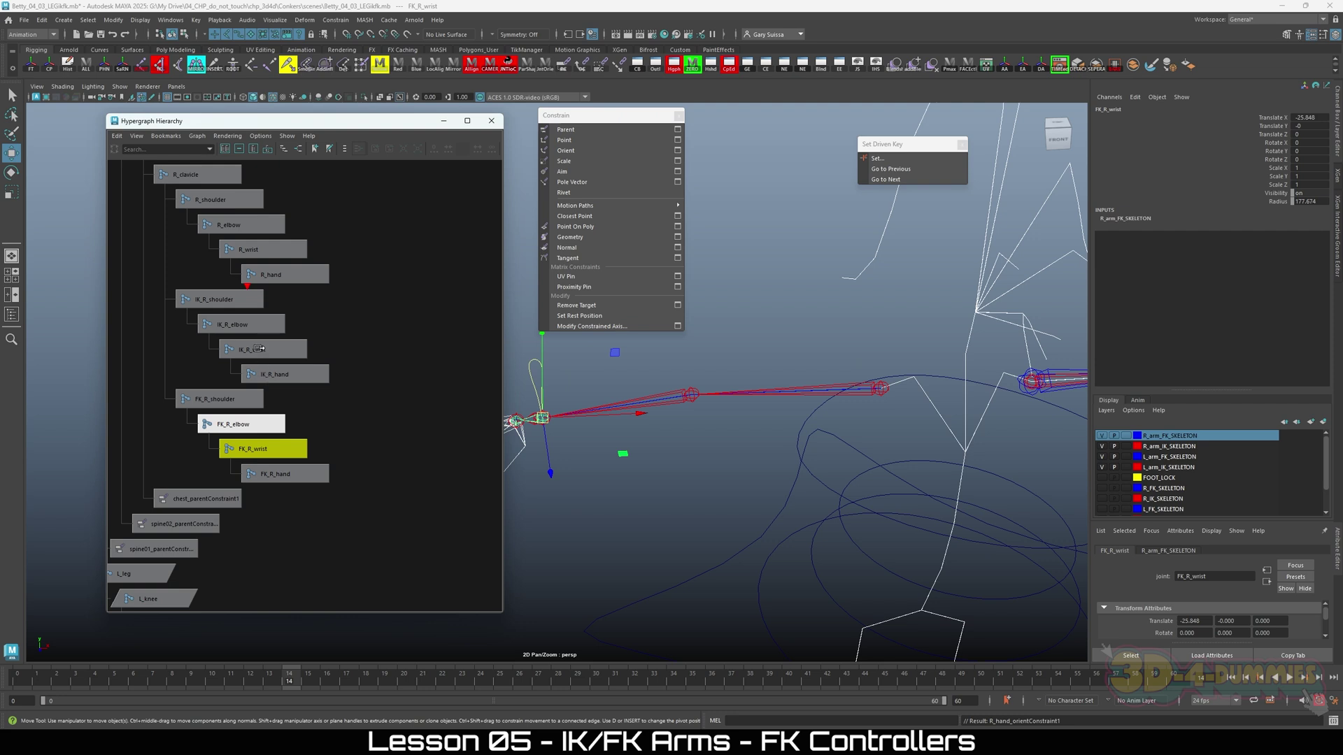
shift+click(260, 350)
shift+click(260, 251)
key(g)
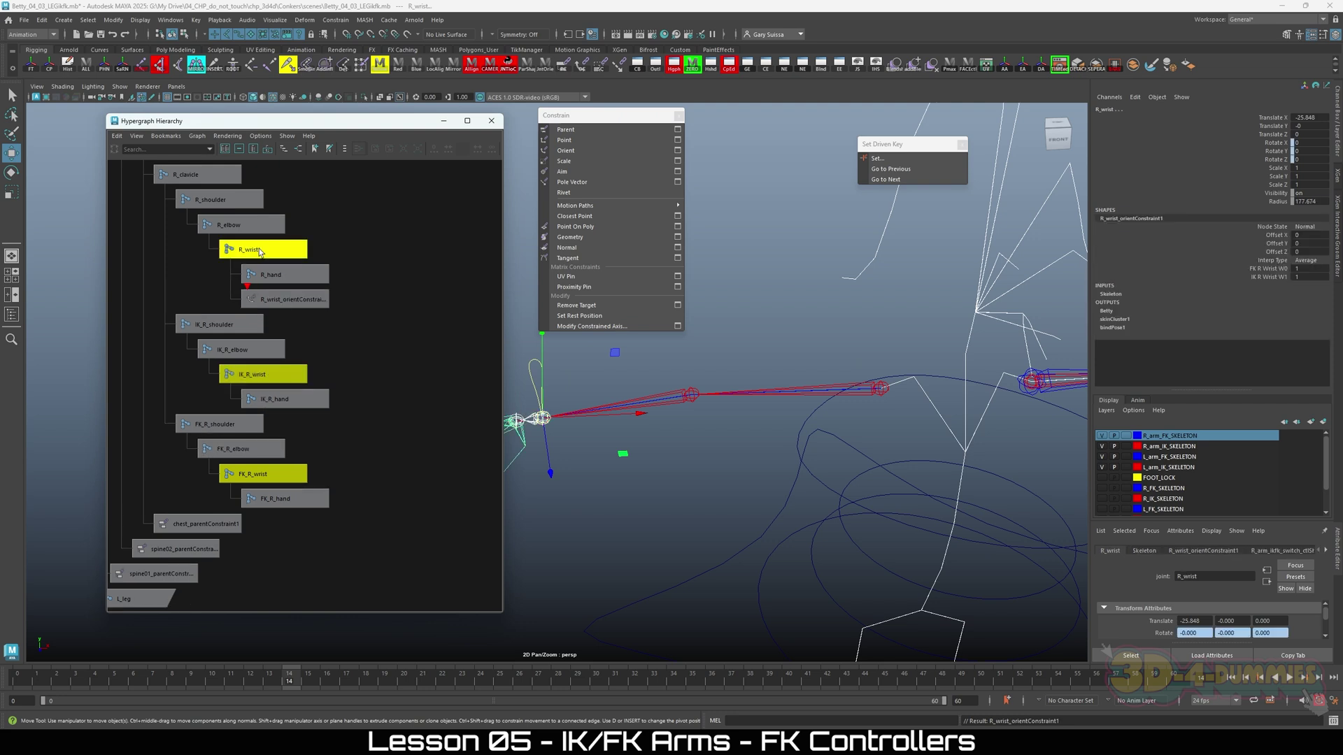
Orient-constrain the R_elbow joint to both FK_R_elbow and IK_R_elbow.
click(232, 451)
shift+click(247, 352)
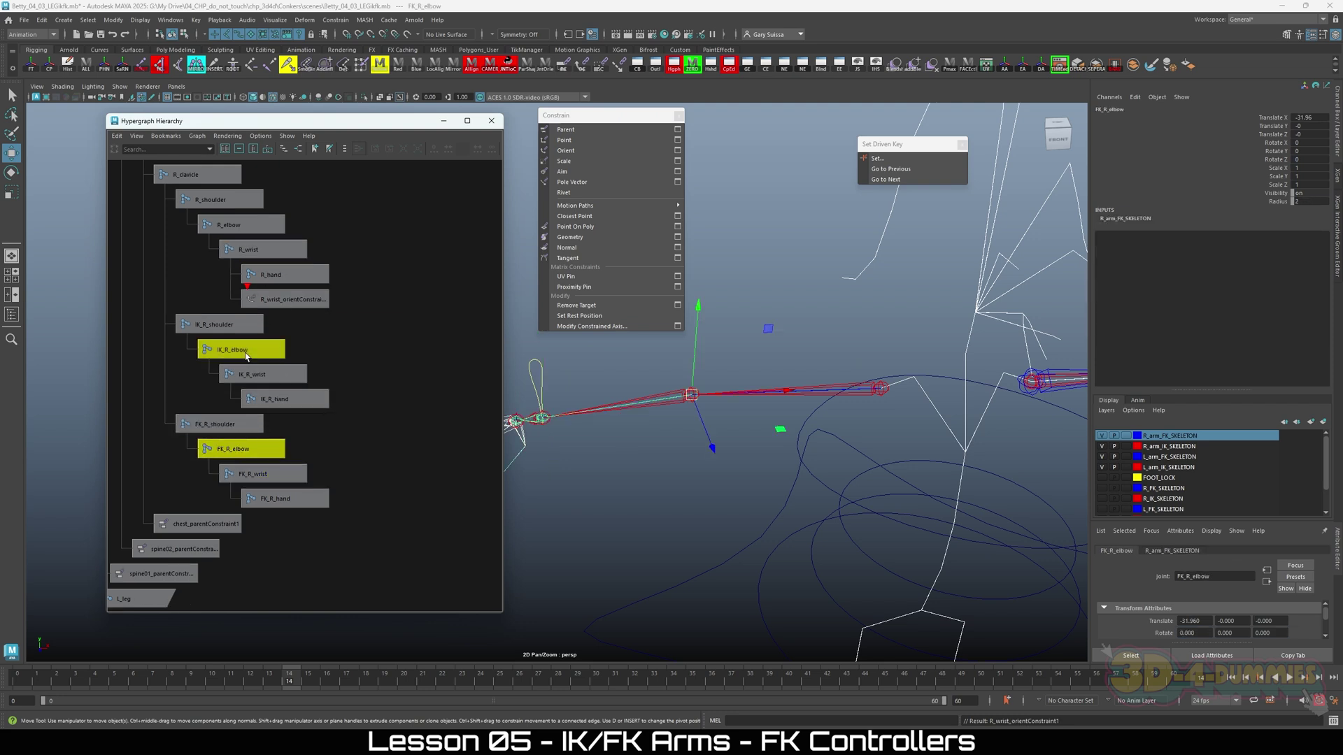
shift+click(231, 231)
key(g)
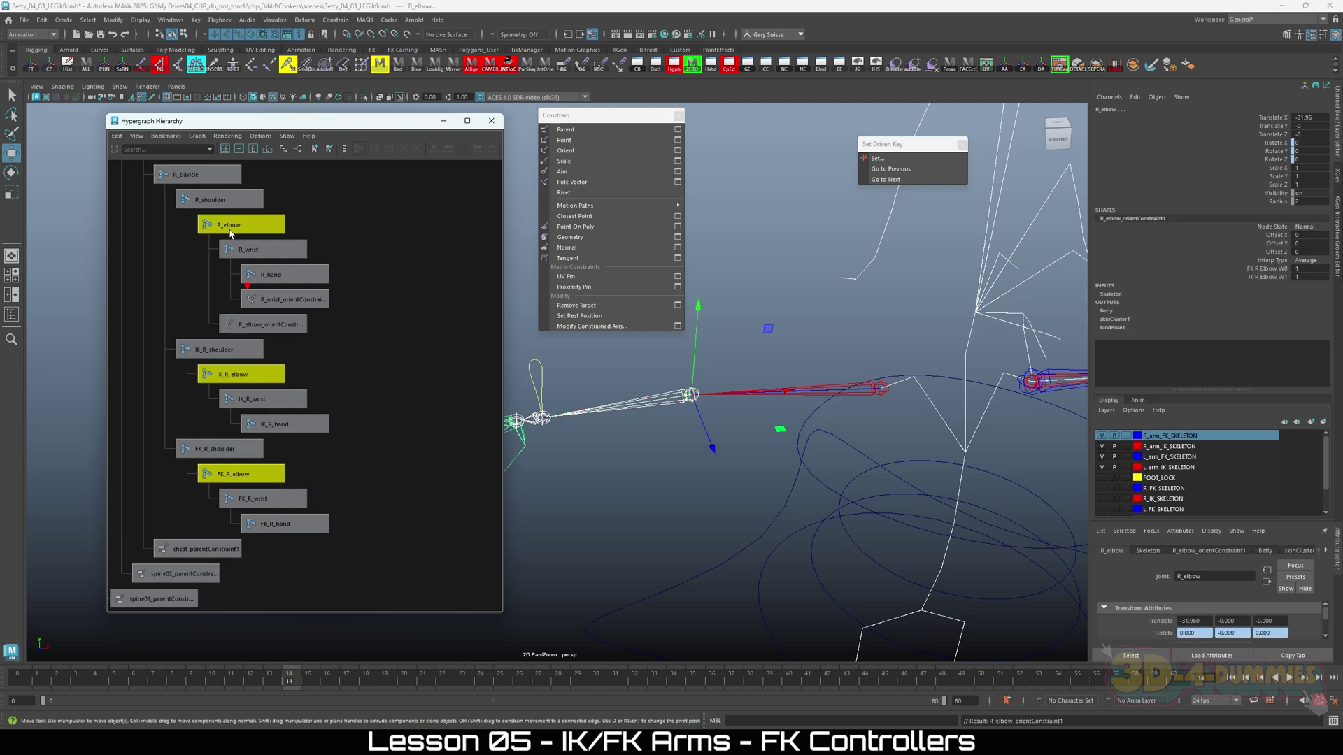
Orient-constrain the R_shoulder joint to both FK_R_shoulder and IK_R_shoulder.
click(219, 449)
shift+click(219, 353)
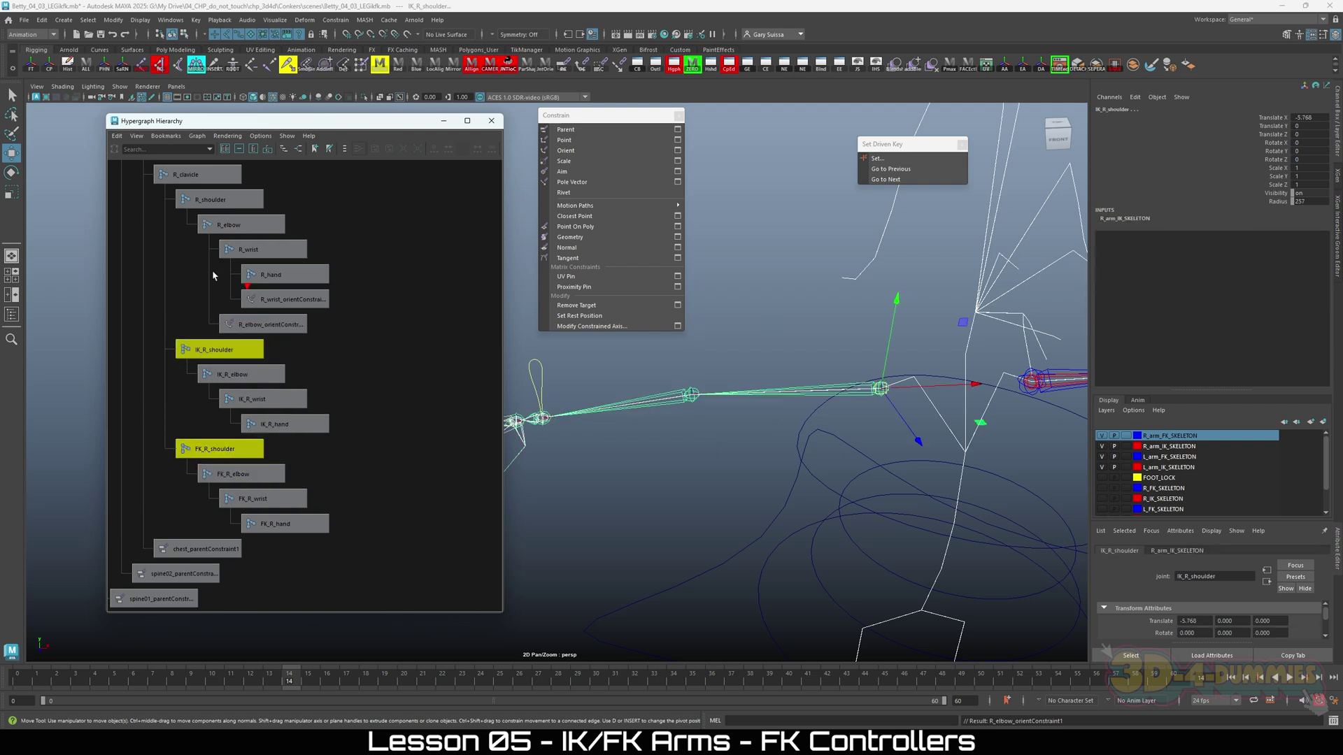
shift+click(204, 207)
key(g)
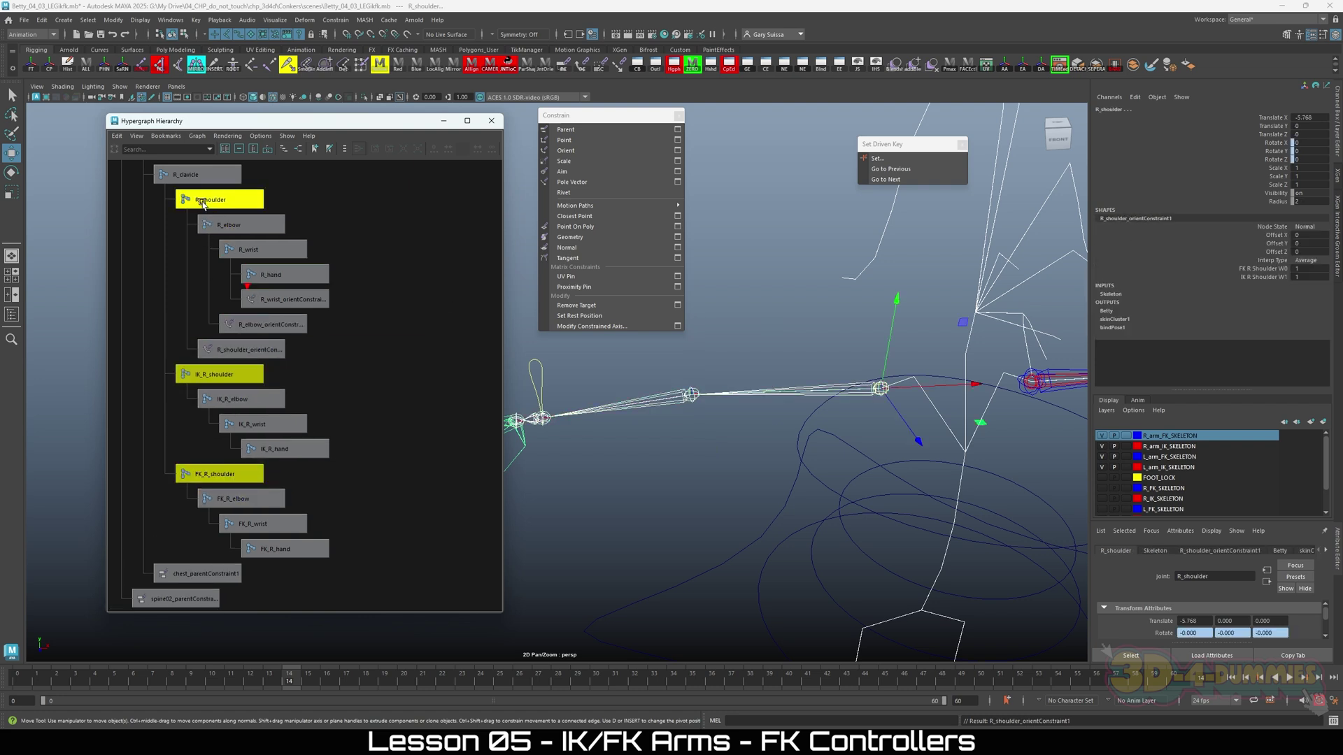
Expand everything under R_hand in the hierarchy graph to expose the right arm's orient constraint nodes.
scroll(392, 327, up, 2)
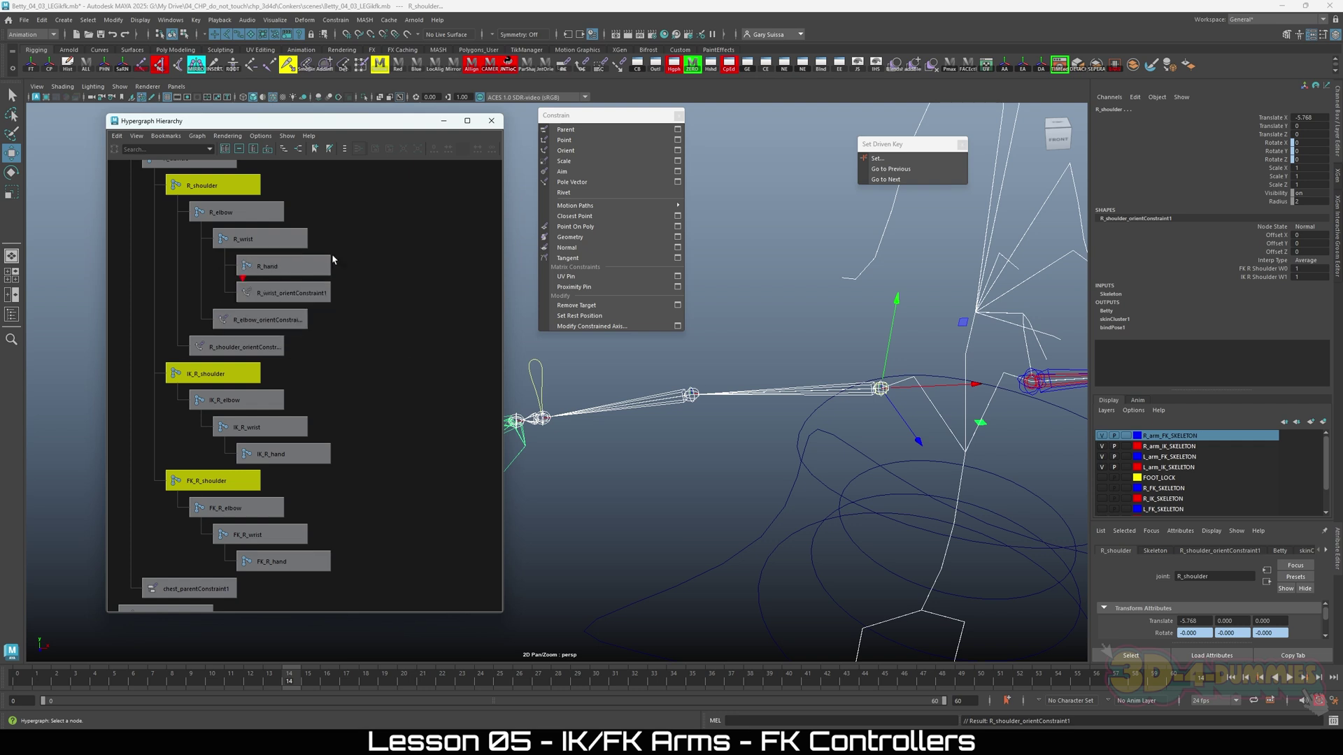
click(260, 267)
right_click(260, 267)
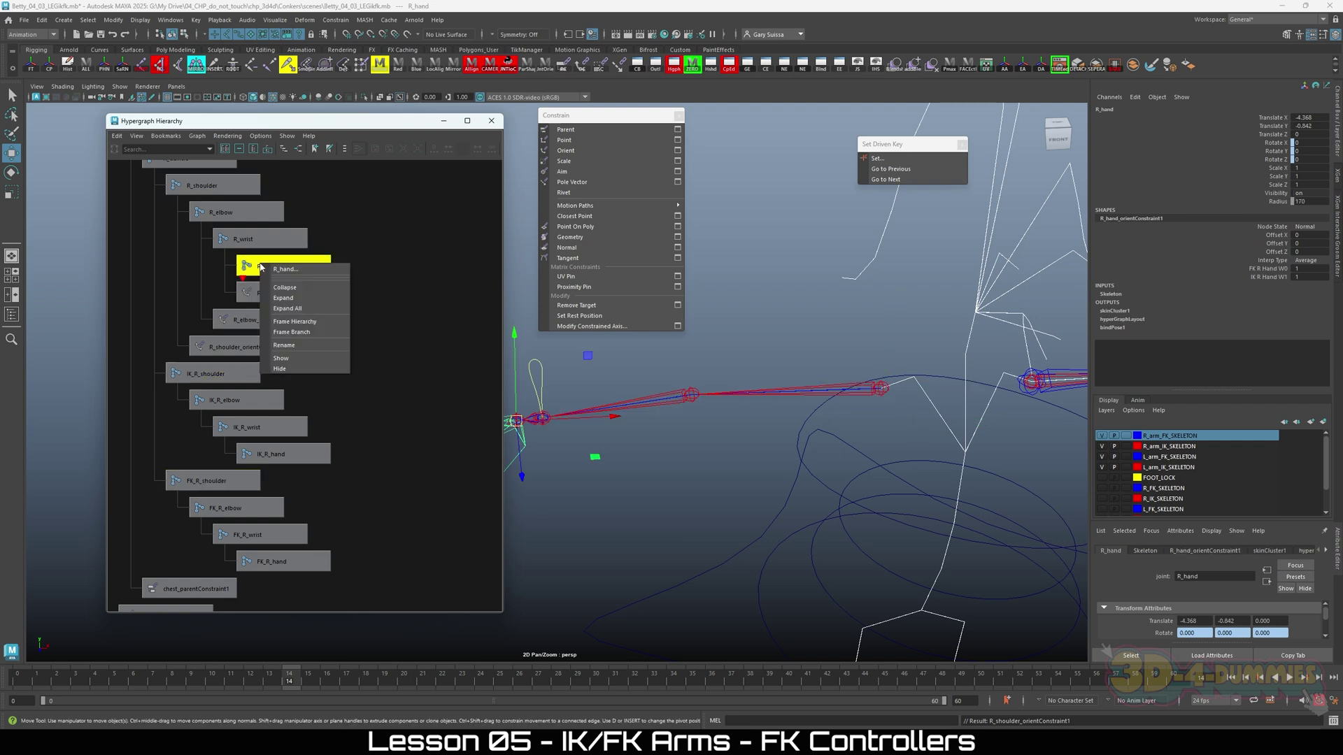
click(288, 309)
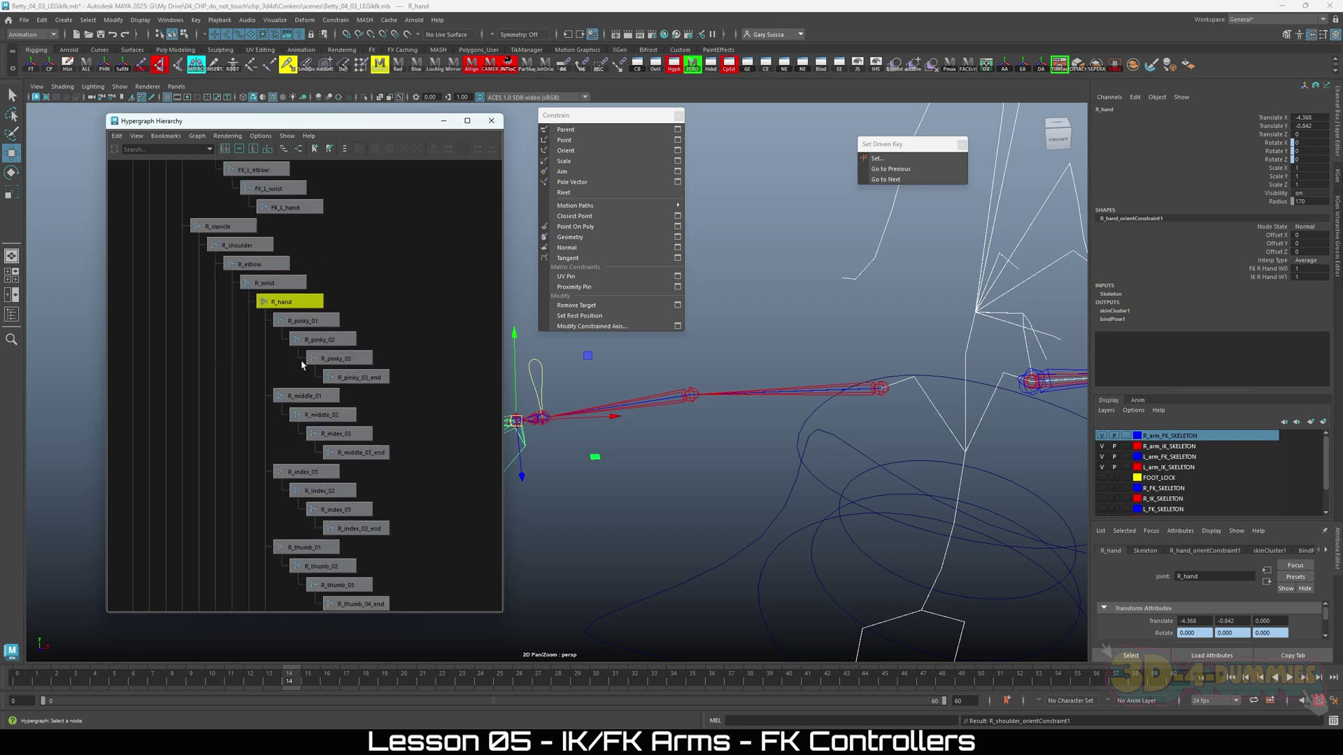
scroll(302, 364, down, 5)
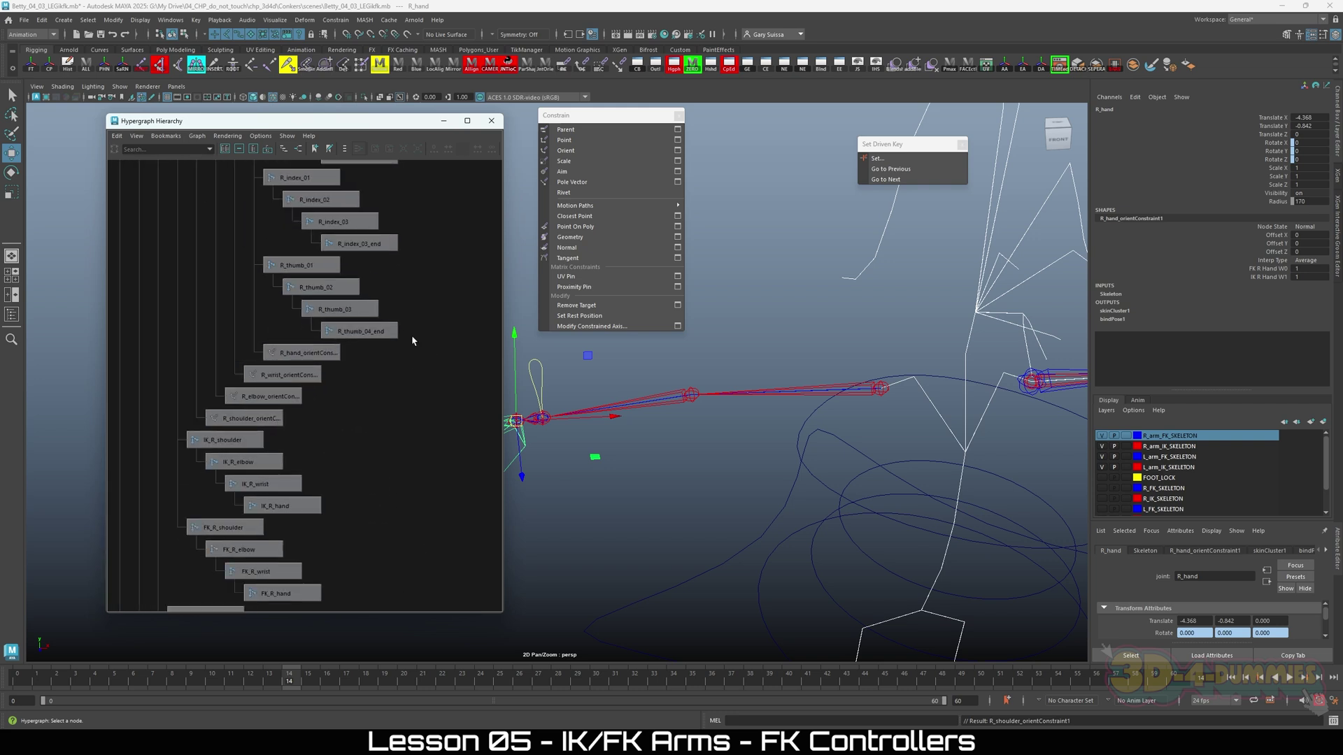
Load the R_hand, R_wrist, R_elbow and R_shoulder orient constraints together as the driven objects for Set Driven Key.
alt+right_drag(412, 342, 332, 393)
alt+middle_drag(332, 393, 377, 378)
drag(444, 319, 251, 414)
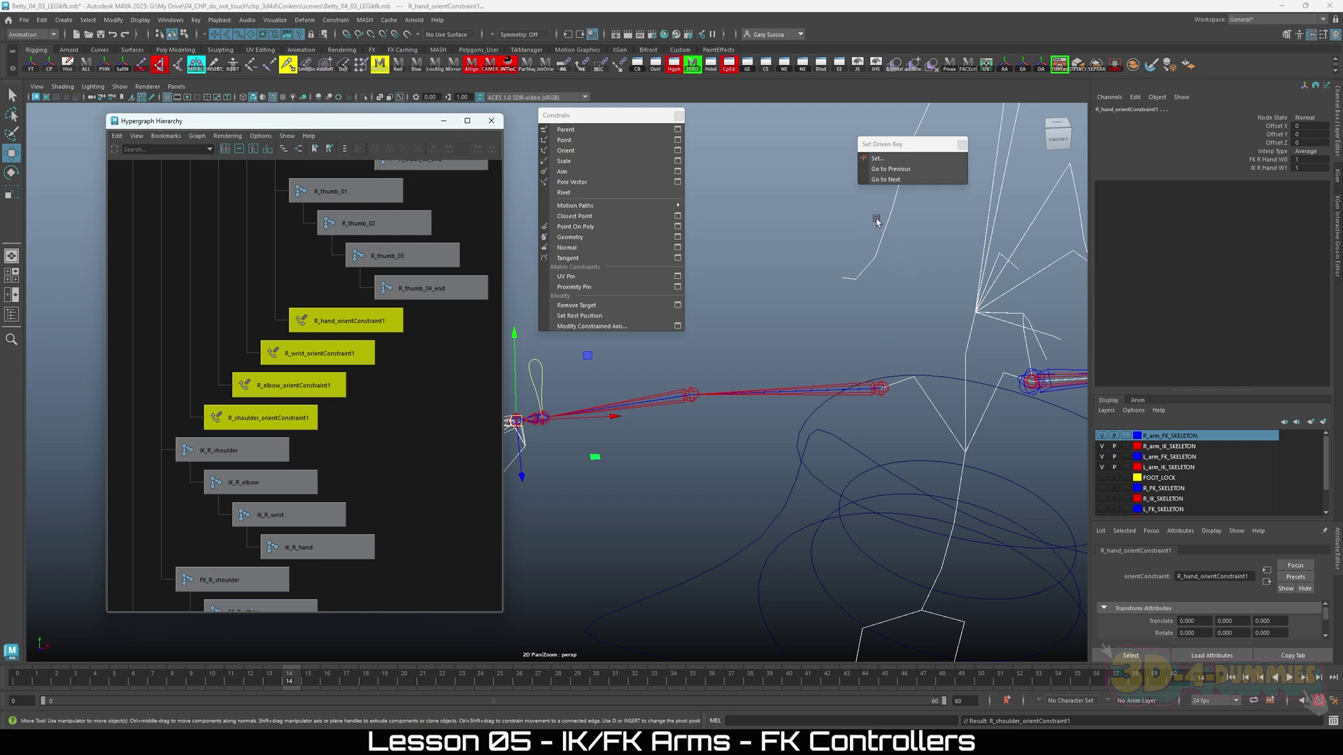
click(876, 158)
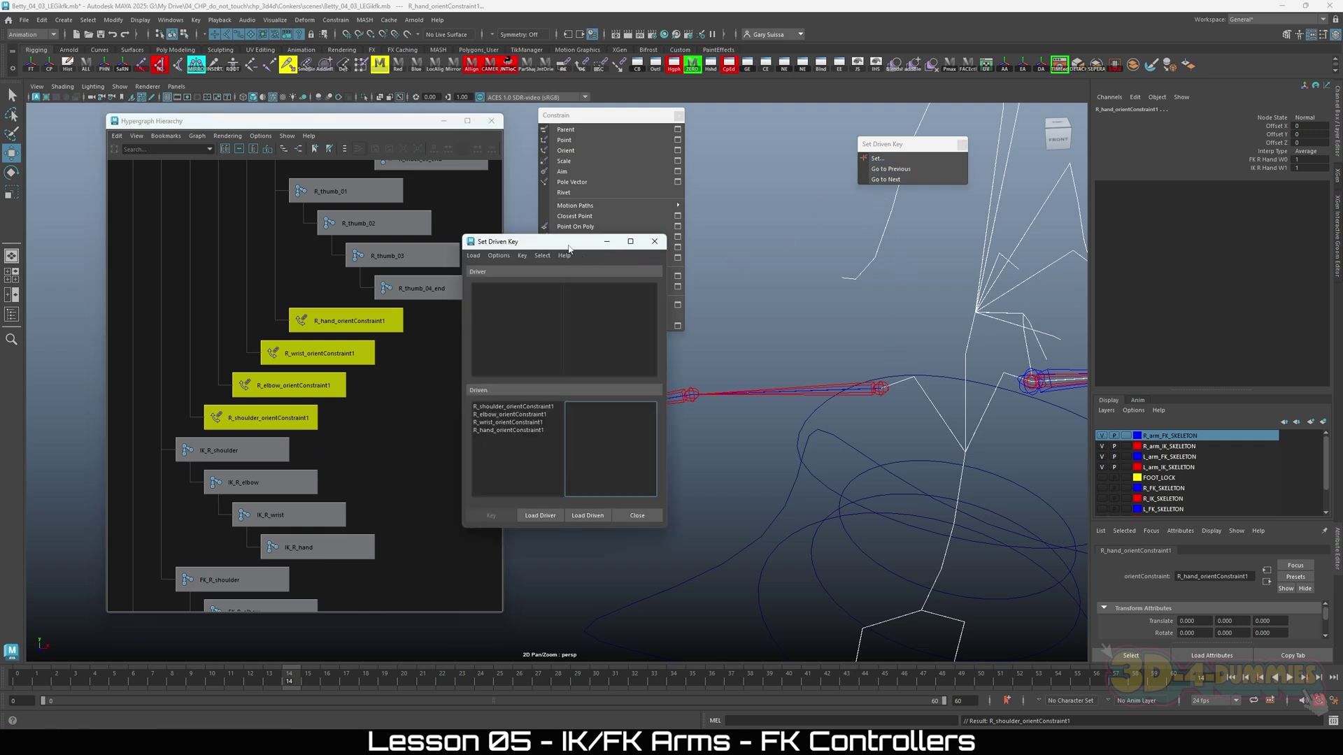
drag(564, 242, 1012, 366)
Load the right arm's IK/FK switch control as the driver and choose its L IKFK Switch attribute.
alt+drag(710, 438, 668, 462)
alt+middle_drag(668, 461, 710, 532)
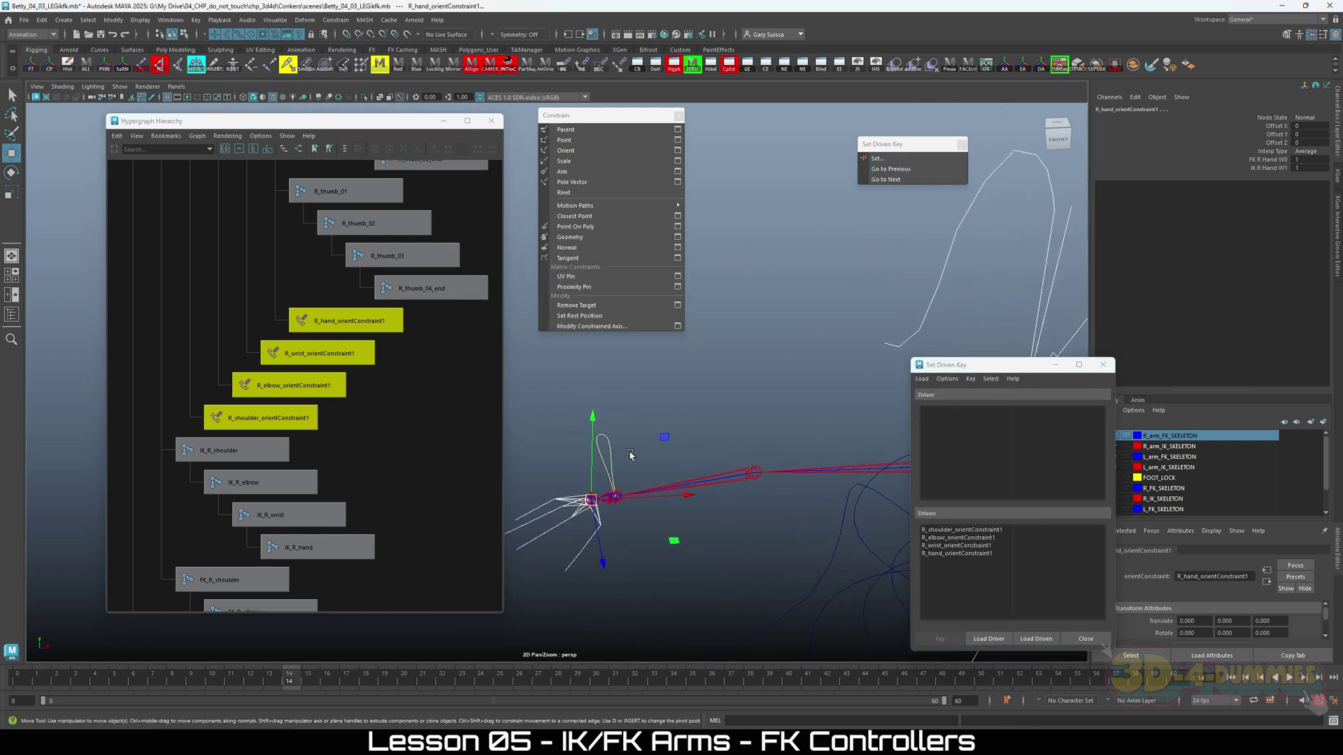
click(598, 462)
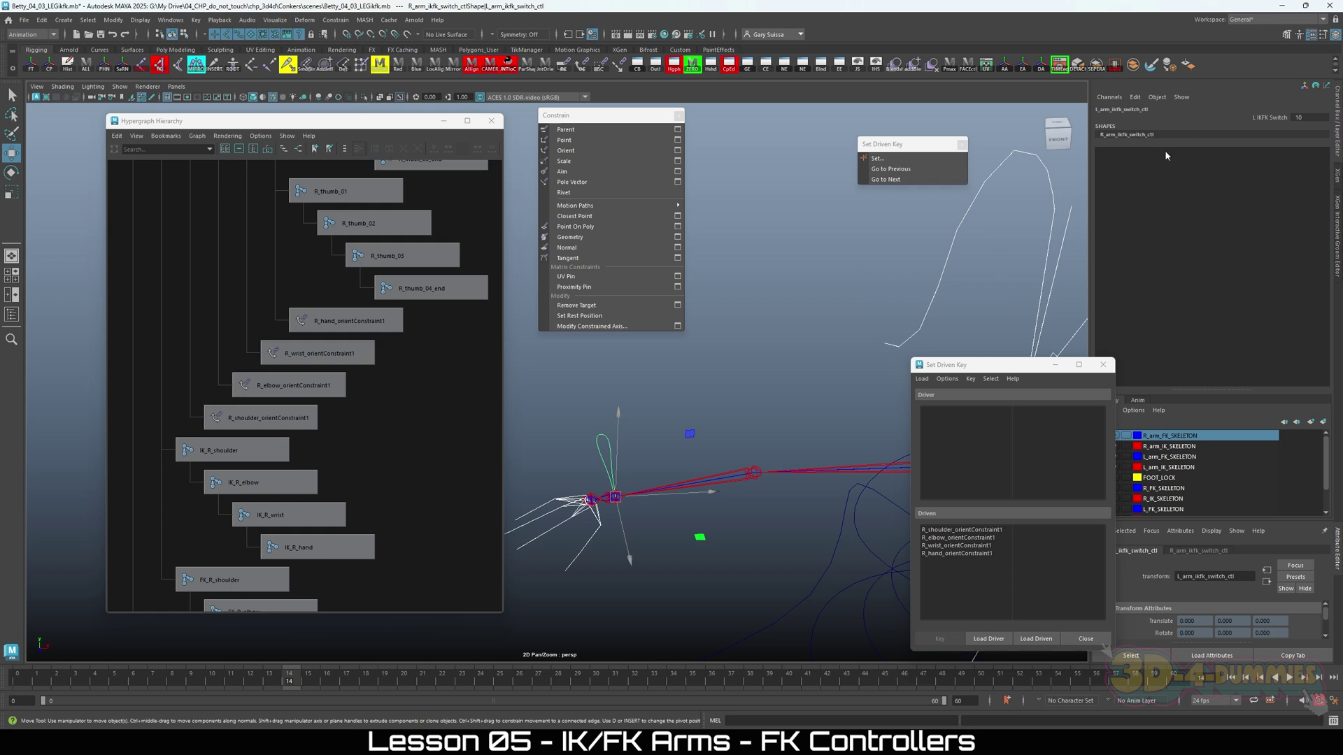
drag(1012, 366, 871, 262)
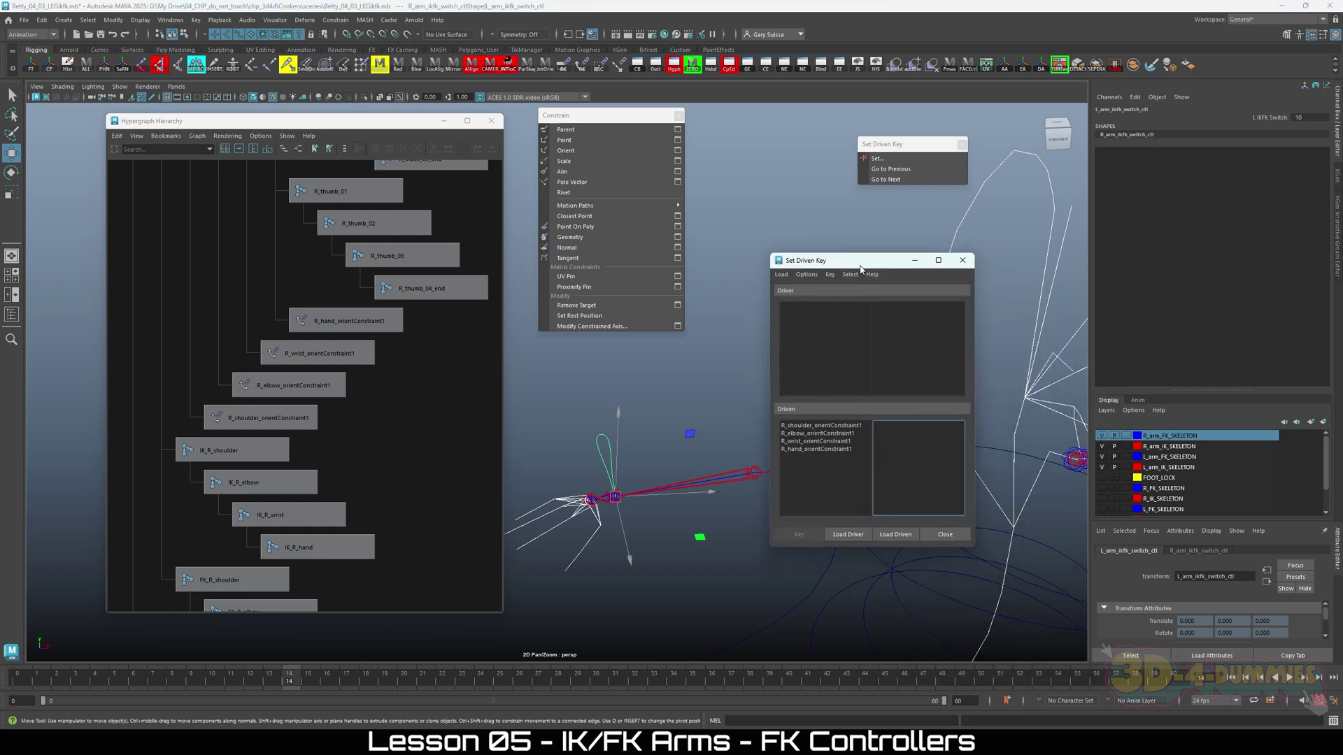
click(849, 535)
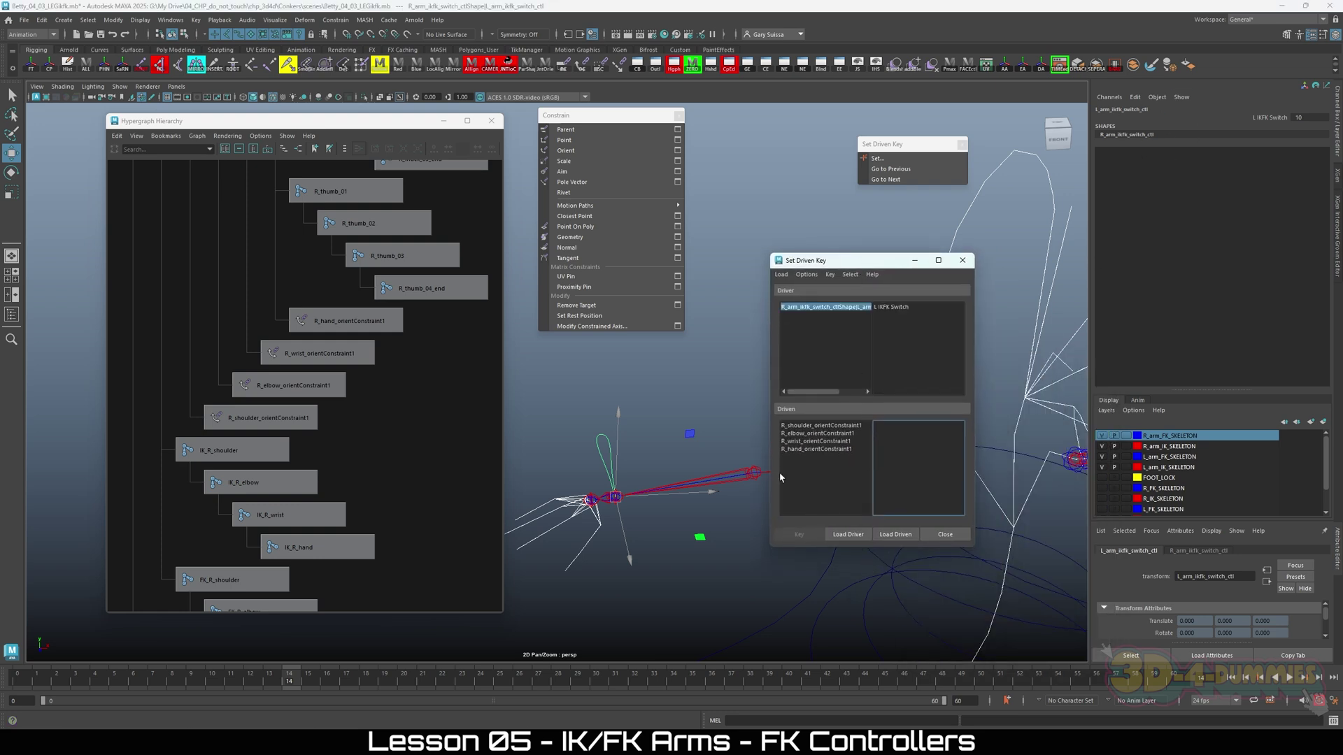
click(895, 308)
drag(853, 268, 739, 230)
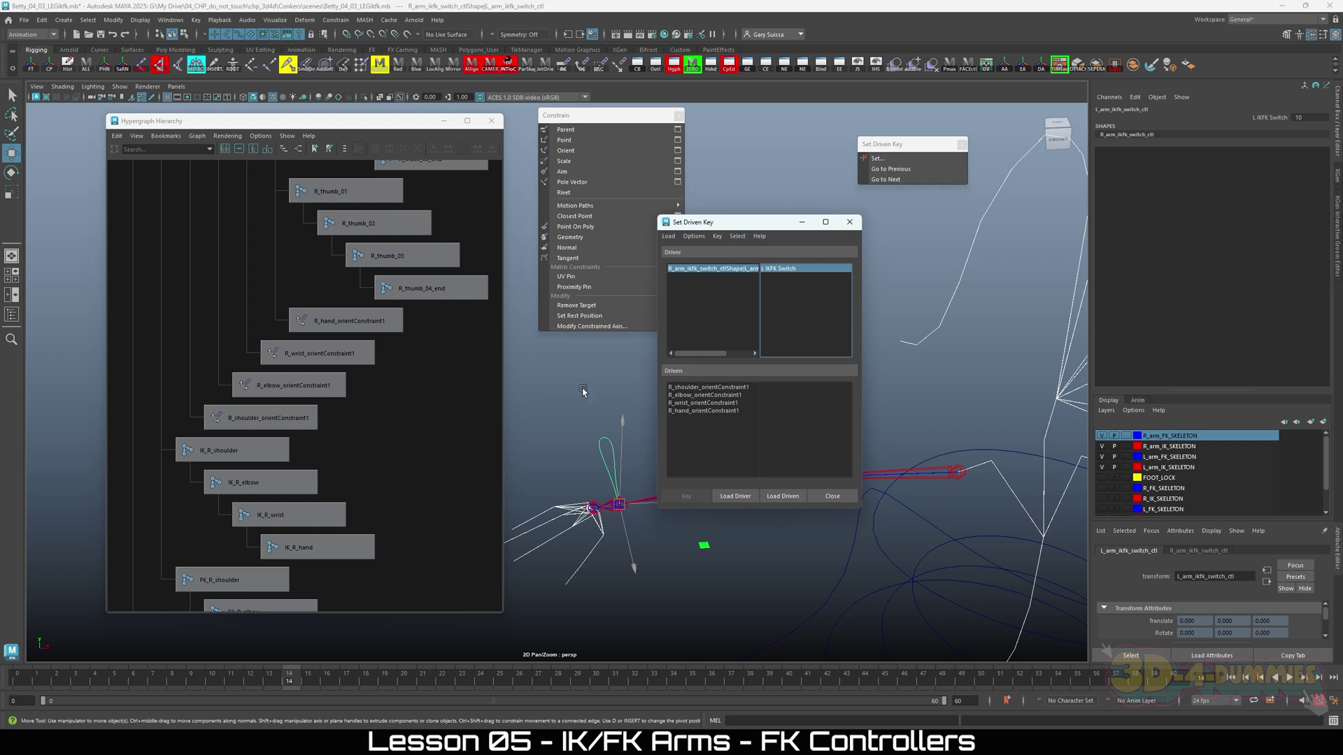
Rename the right arm's switch control from the L_ prefix to R_arm_ikfk_switch_ctl.
alt+middle_drag(794, 518, 687, 537)
alt+right_drag(687, 537, 896, 600)
alt+middle_drag(896, 599, 757, 589)
drag(710, 223, 560, 253)
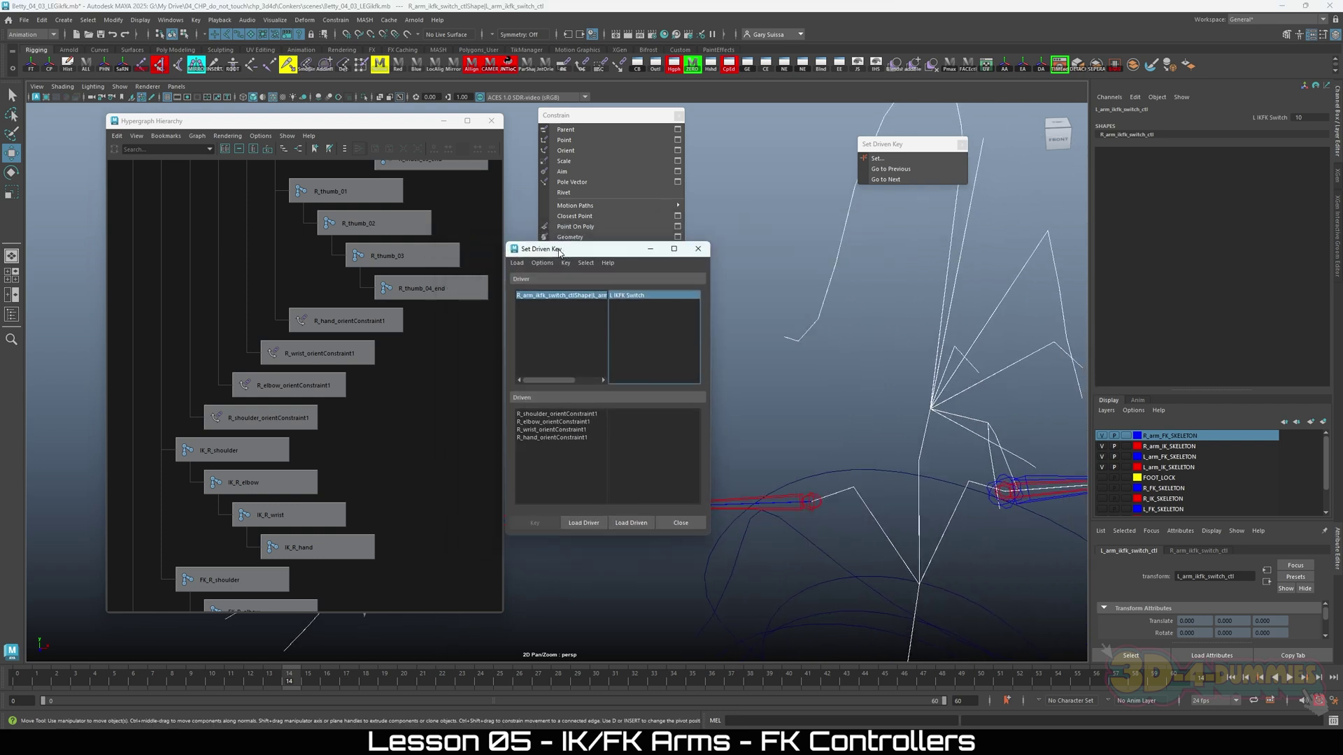
click(557, 297)
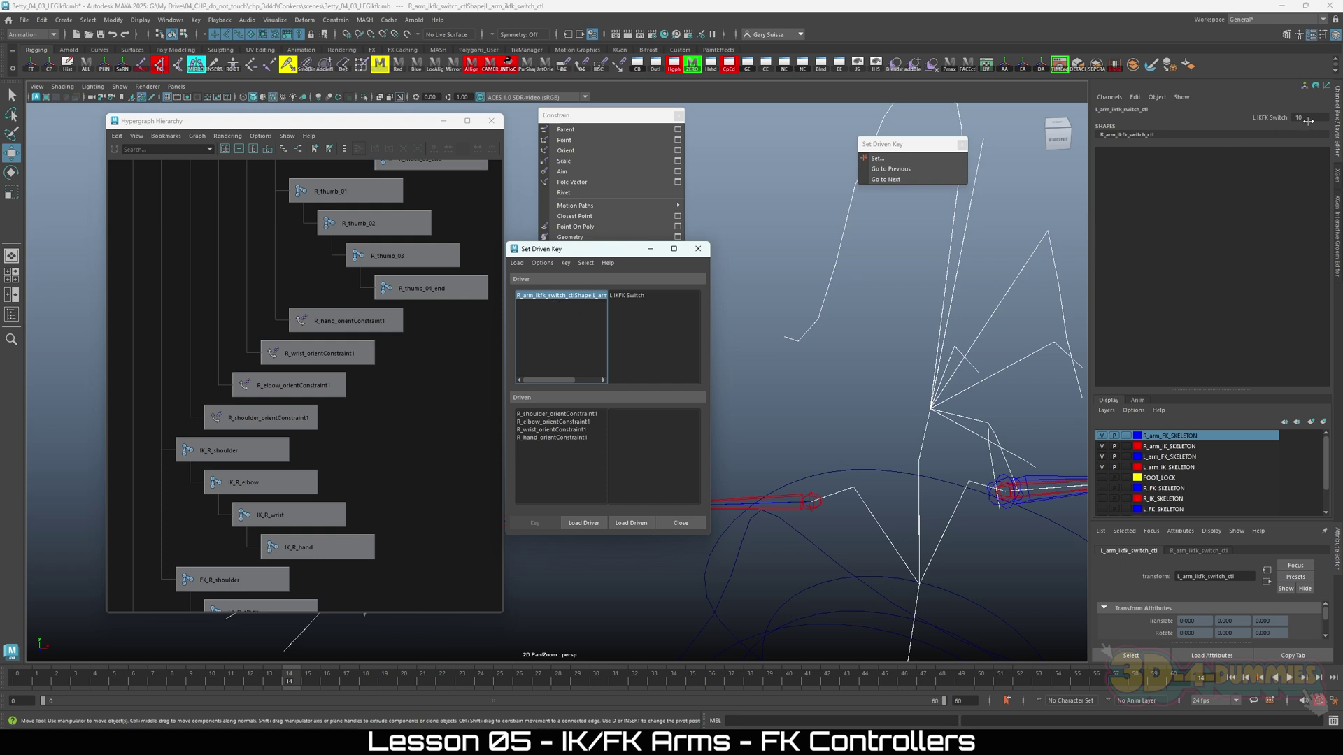
double_click(1106, 110)
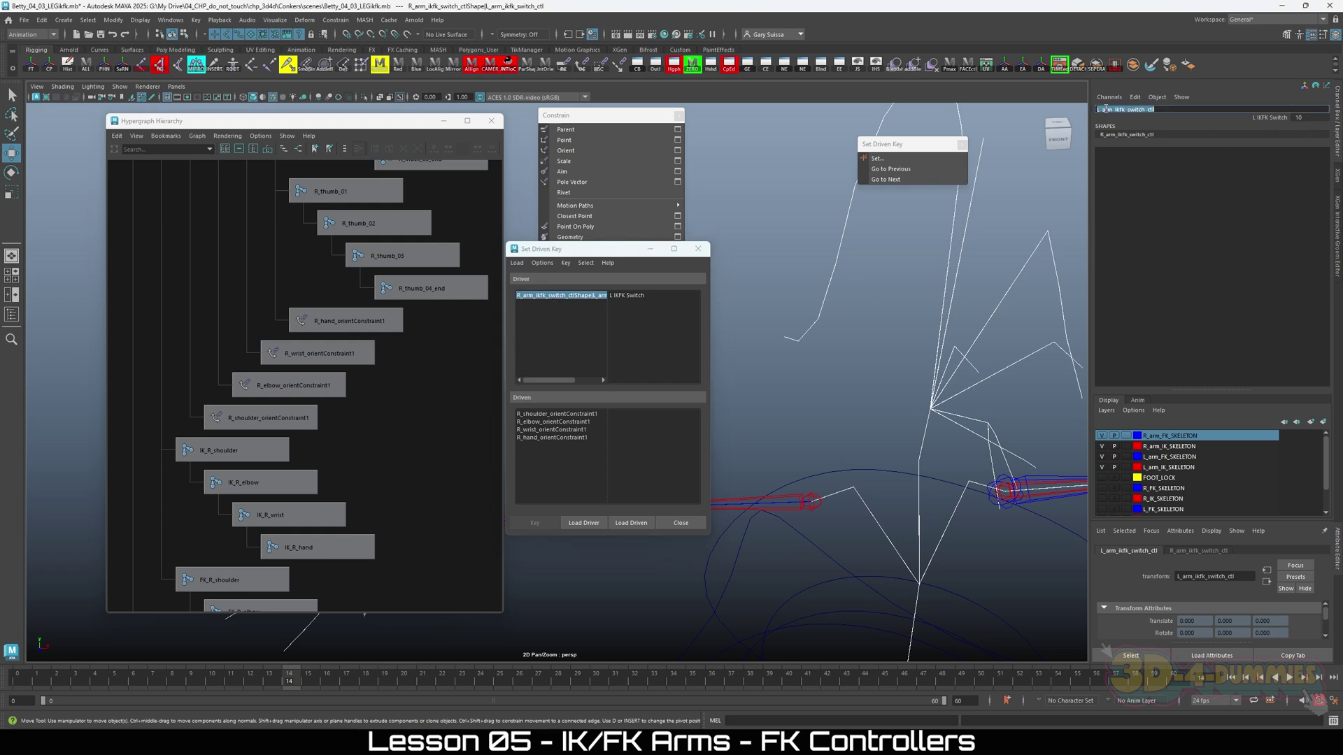
click(1097, 110)
text(R)
key(Return)
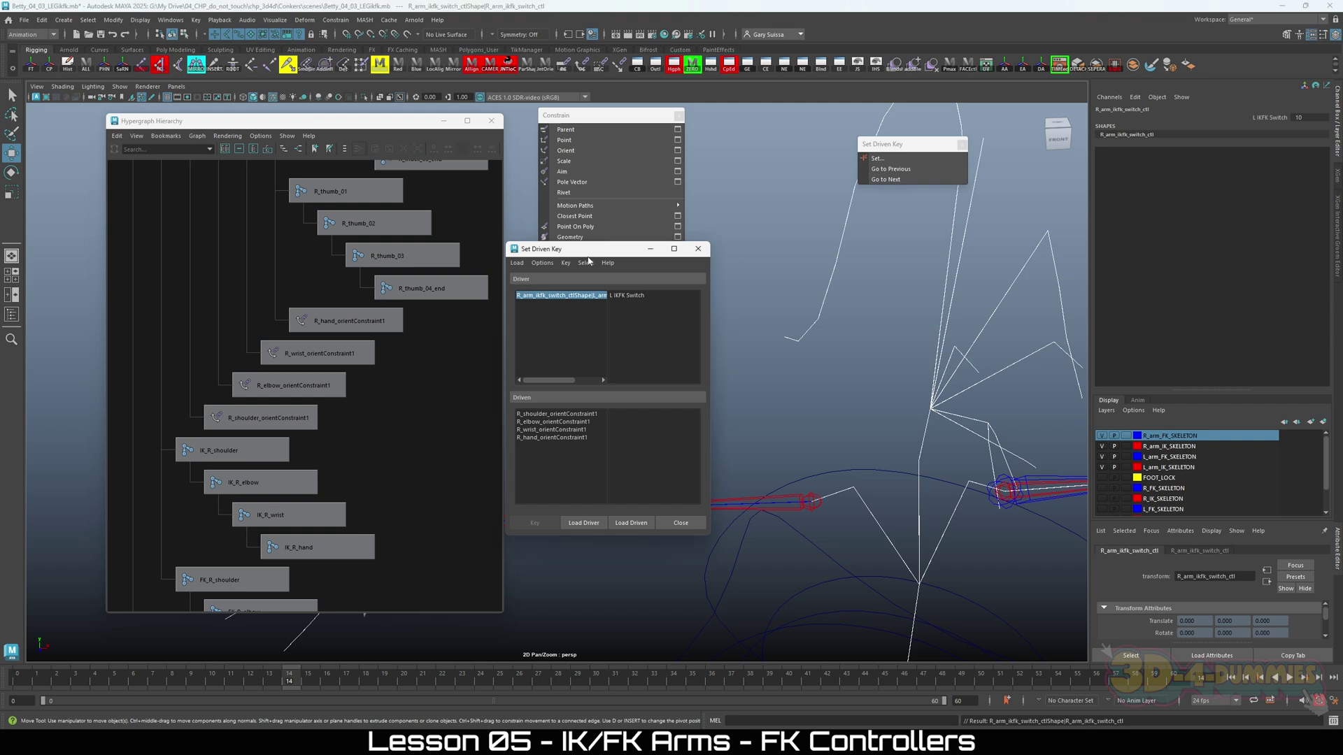
Reload the renamed R_arm_ikfk_switch_ctl as the Set Driven Key driver.
drag(593, 250, 794, 280)
alt+right_drag(663, 420, 570, 448)
alt+middle_drag(570, 447, 759, 387)
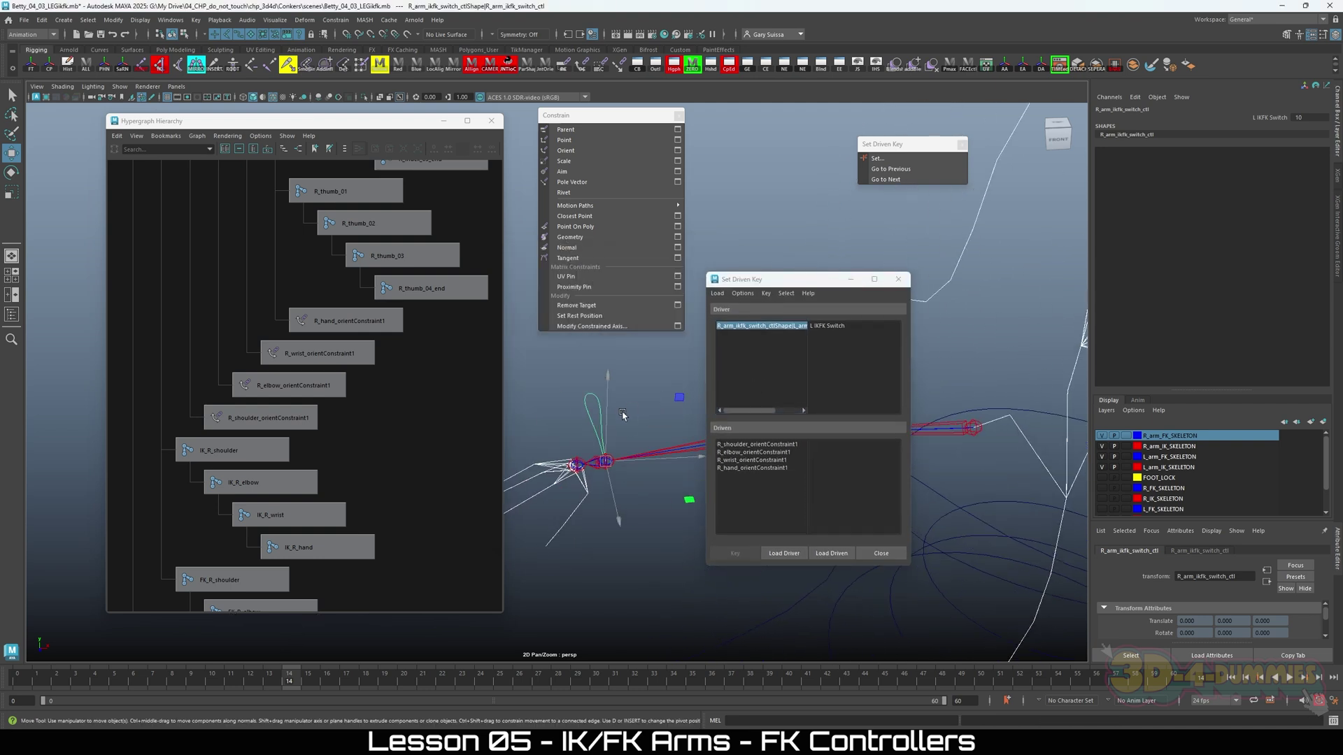
drag(629, 407, 549, 440)
click(784, 553)
drag(787, 286, 620, 287)
alt+middle_drag(815, 335, 833, 378)
alt+right_drag(834, 377, 922, 353)
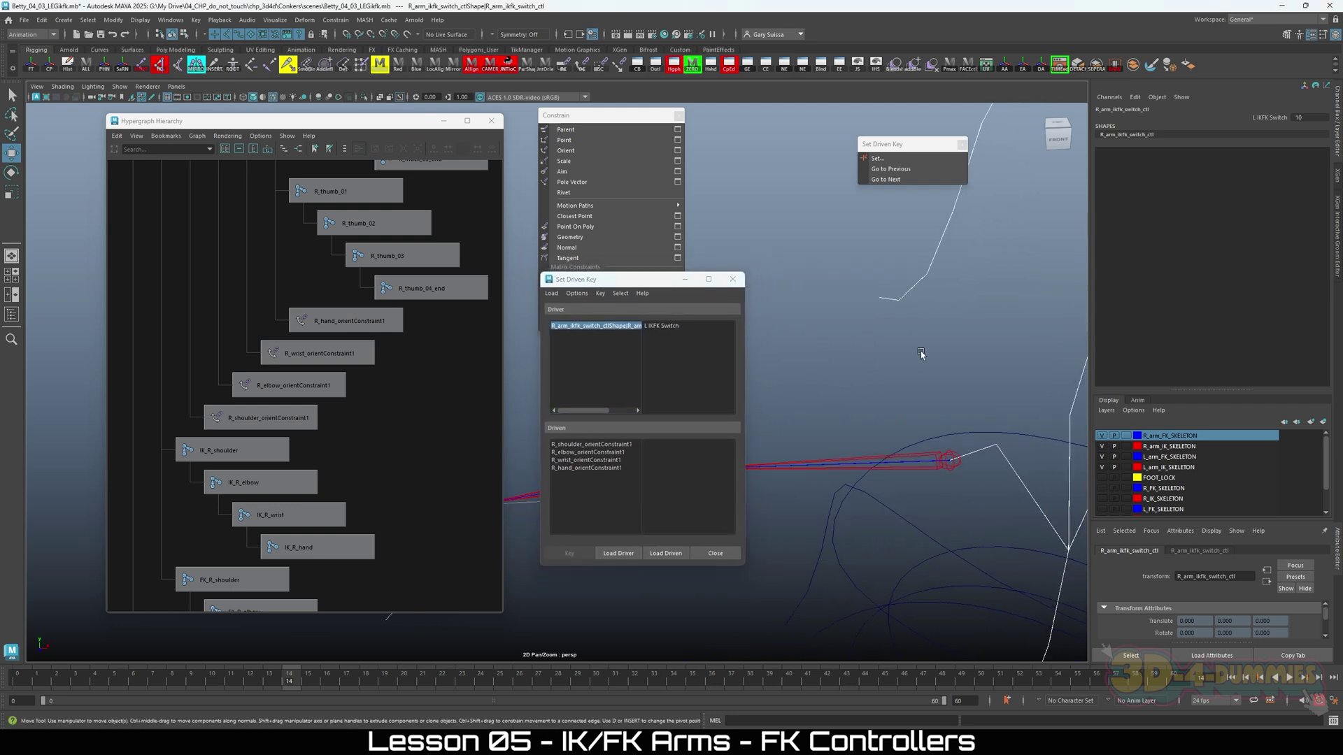
Set L IKFK Switch to 0 and key the R_shoulder orient constraint with FK weight 0 and IK weight 1.
click(1319, 117)
text(0)
key(Return)
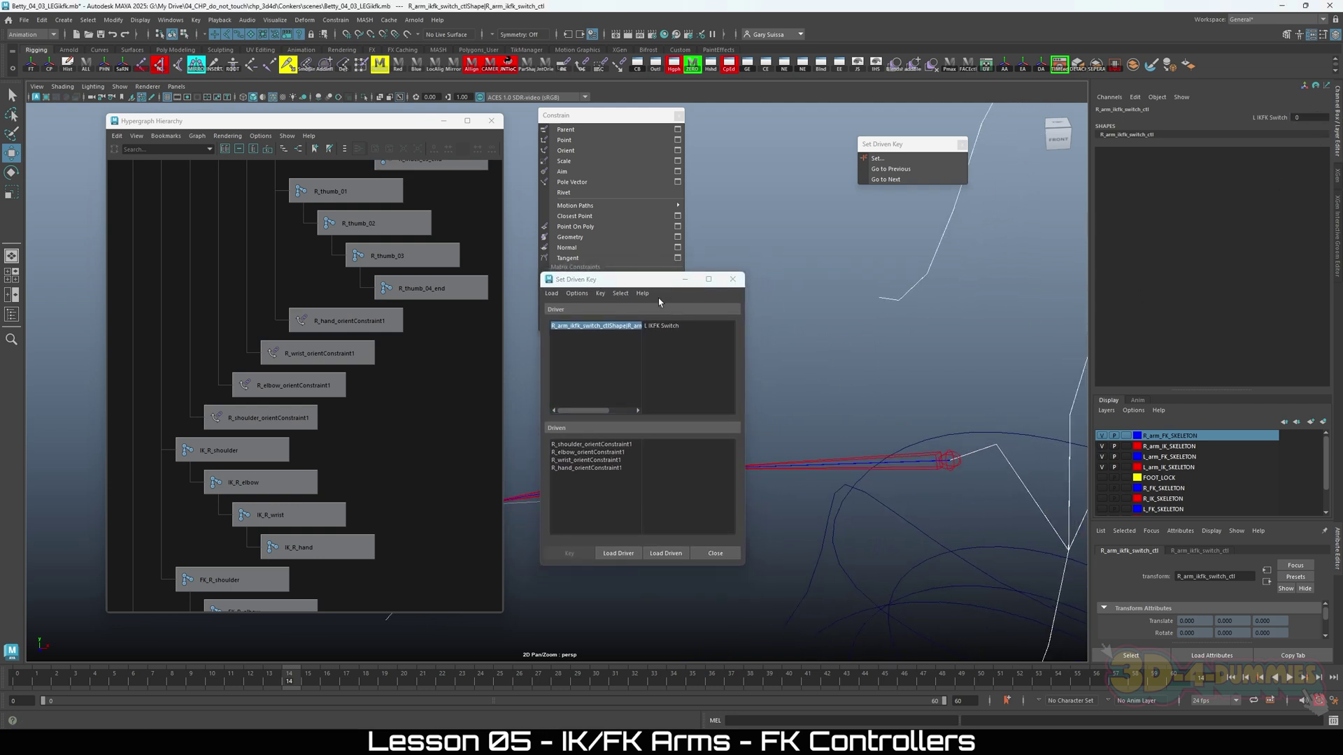
click(575, 446)
click(657, 492)
shift+click(664, 499)
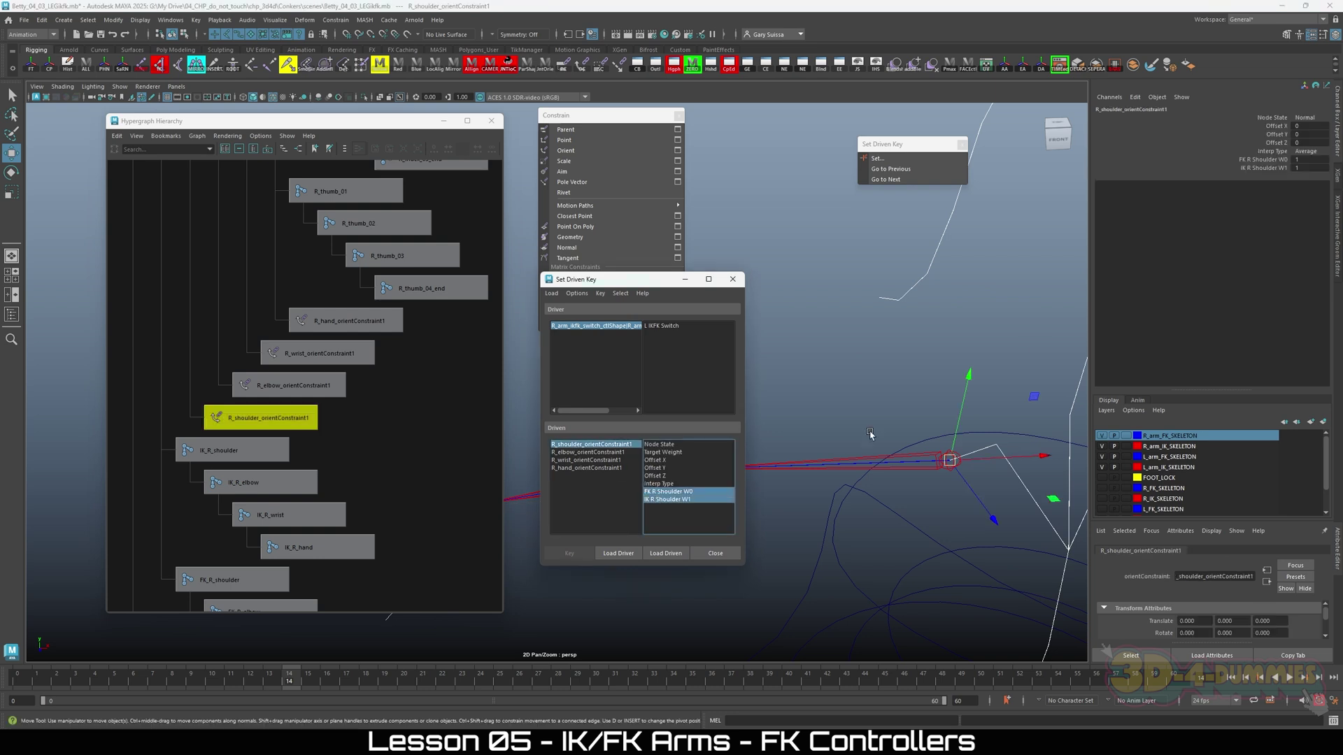
double_click(1305, 159)
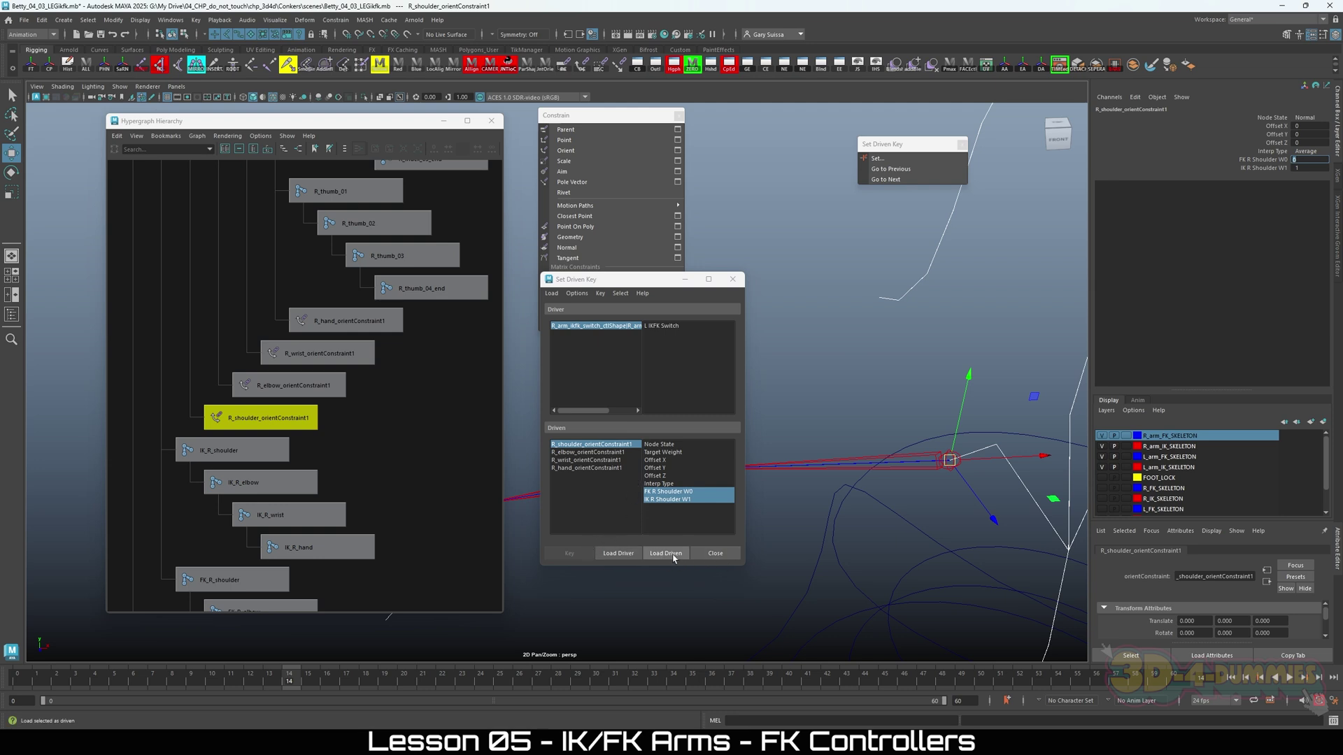
click(661, 326)
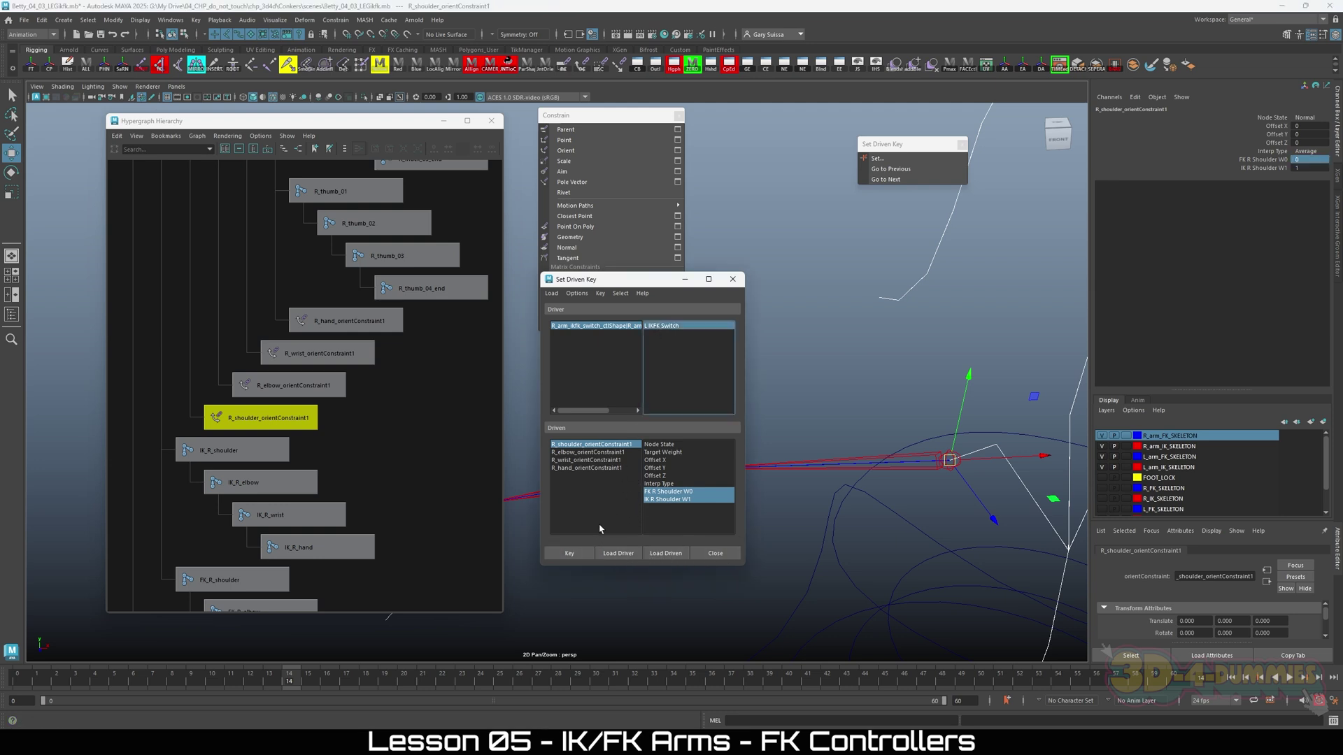
click(570, 553)
Key the R_elbow orient constraint at switch value 0 with FK weight 0 and IK weight 1.
click(600, 453)
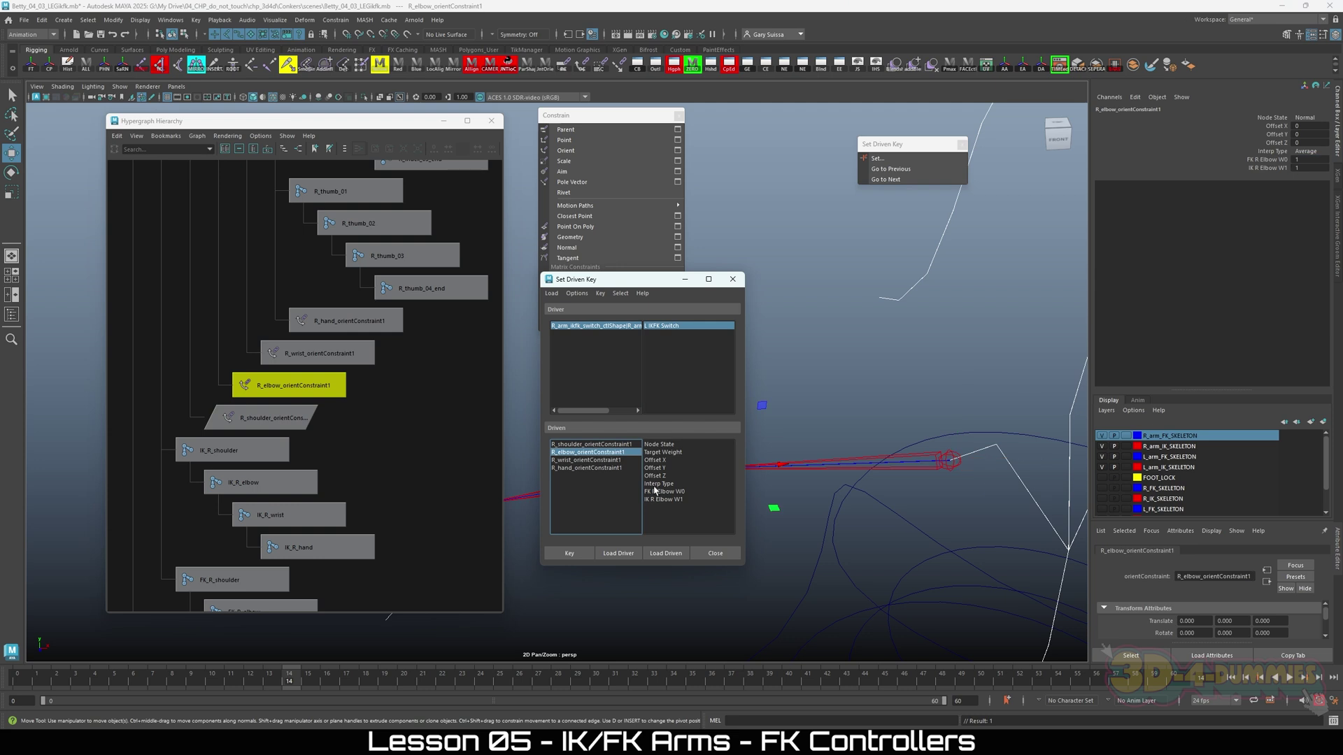
drag(661, 492, 668, 500)
click(1308, 159)
text(0)
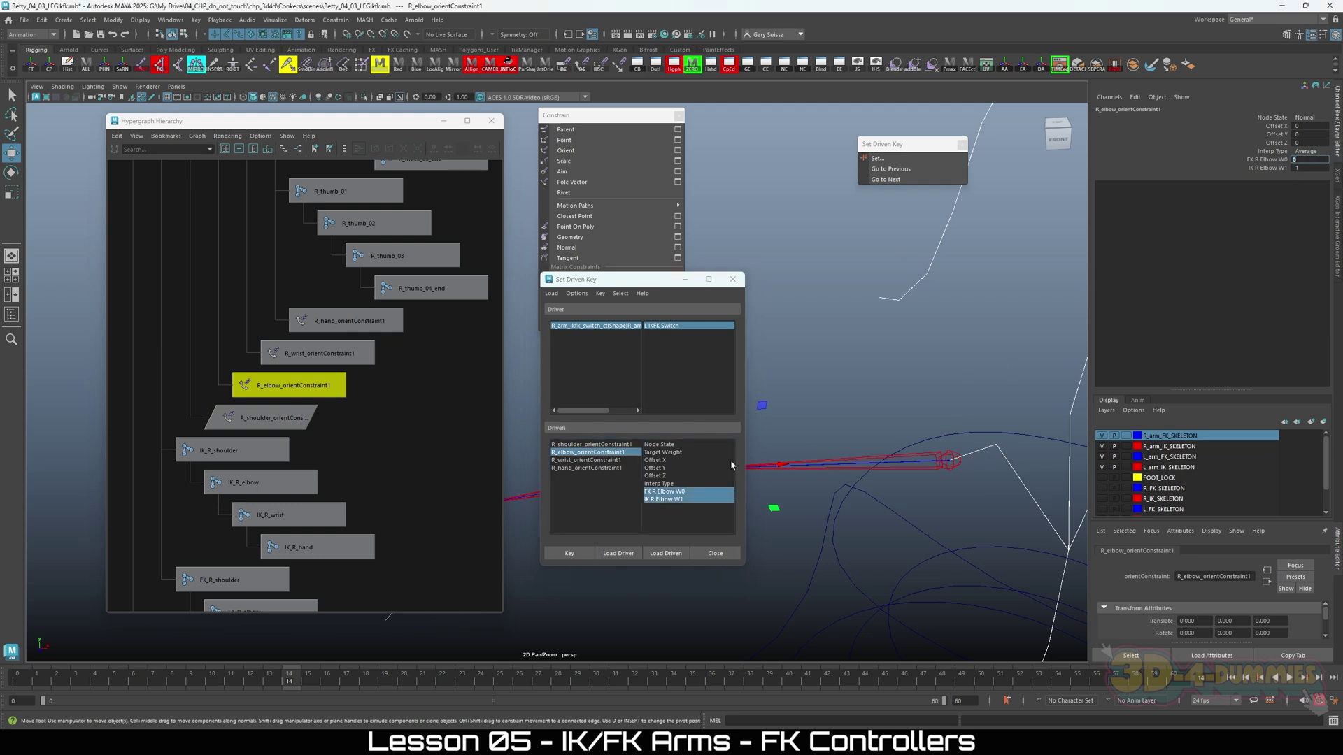
click(570, 553)
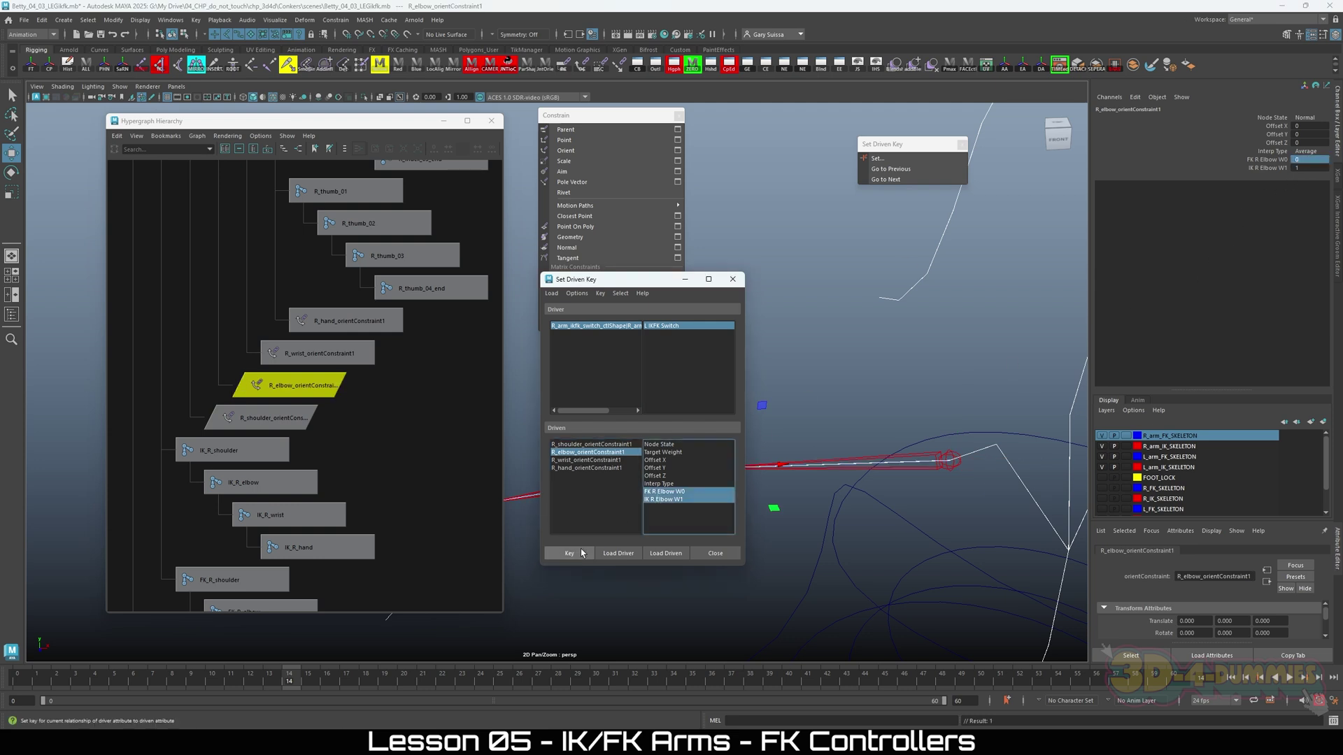
Key the R_wrist orient constraint at switch value 0 with FK weight 0 and IK weight 1.
click(598, 460)
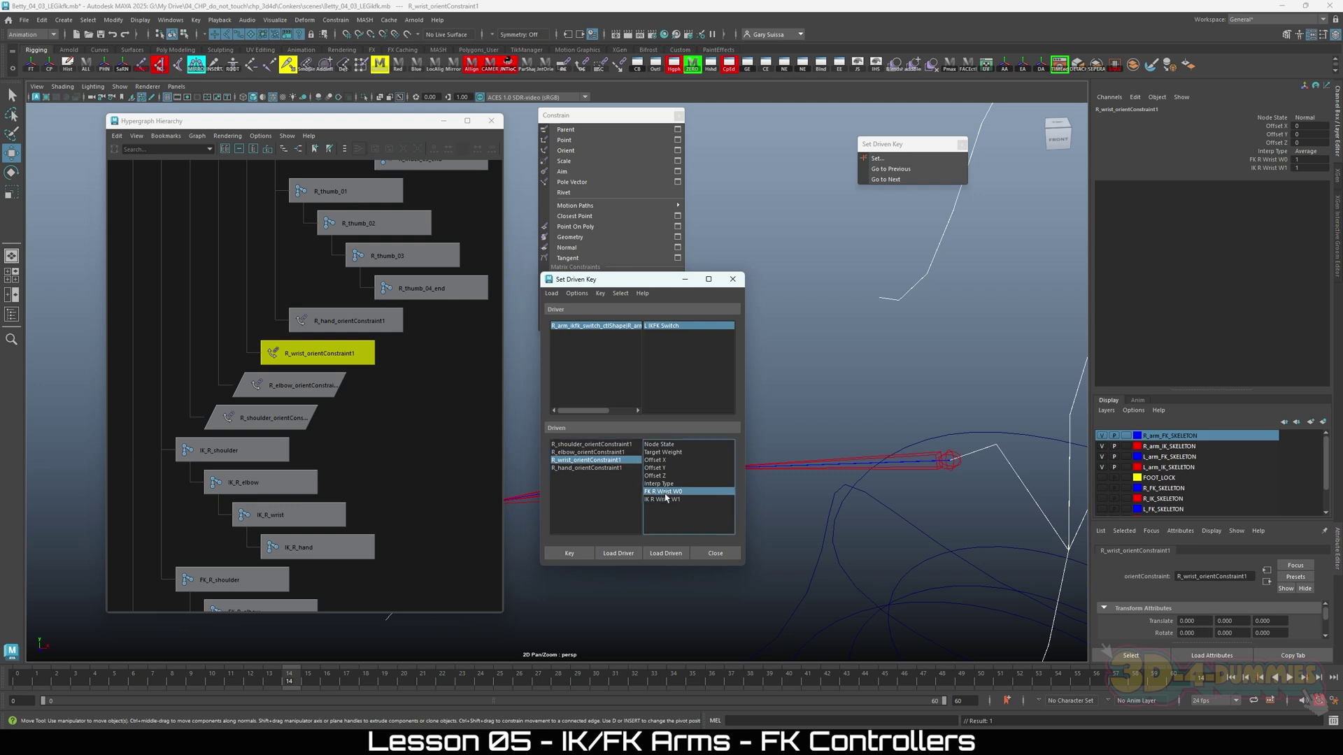
drag(661, 492, 668, 500)
click(1308, 160)
text(0)
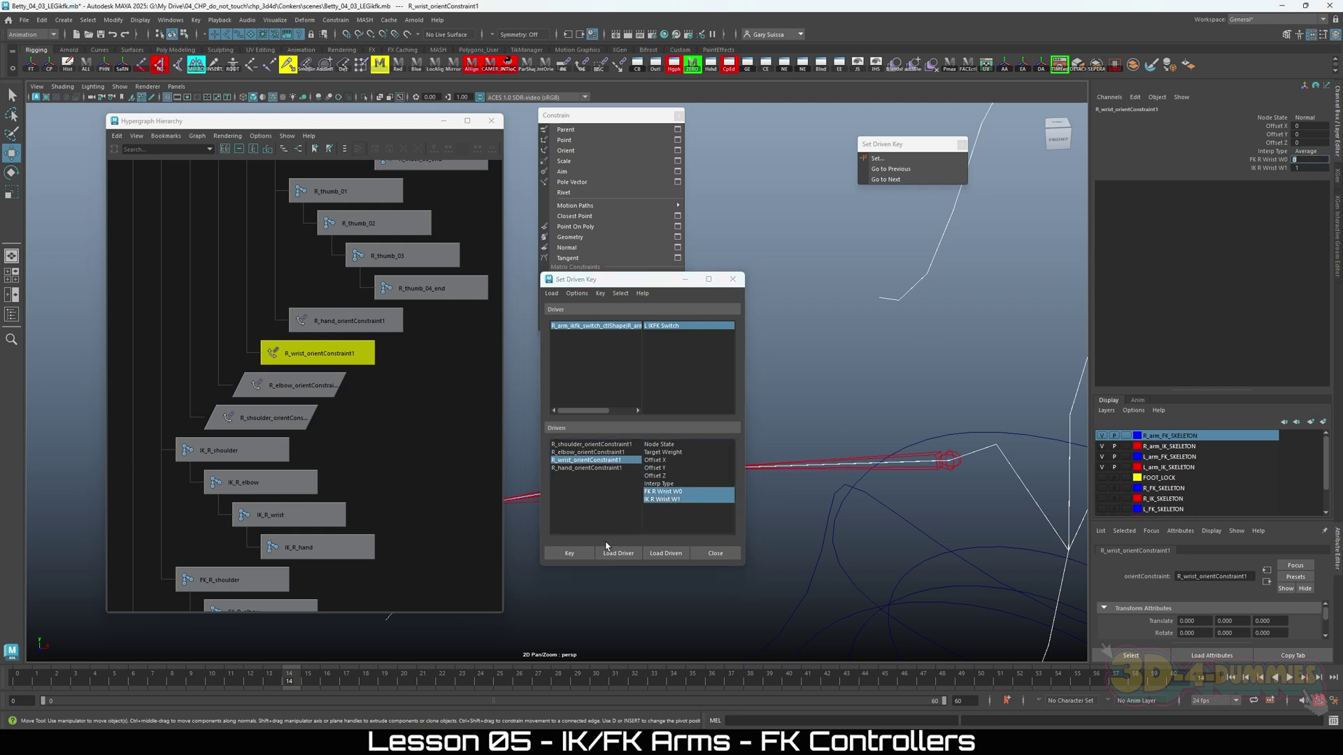
click(569, 554)
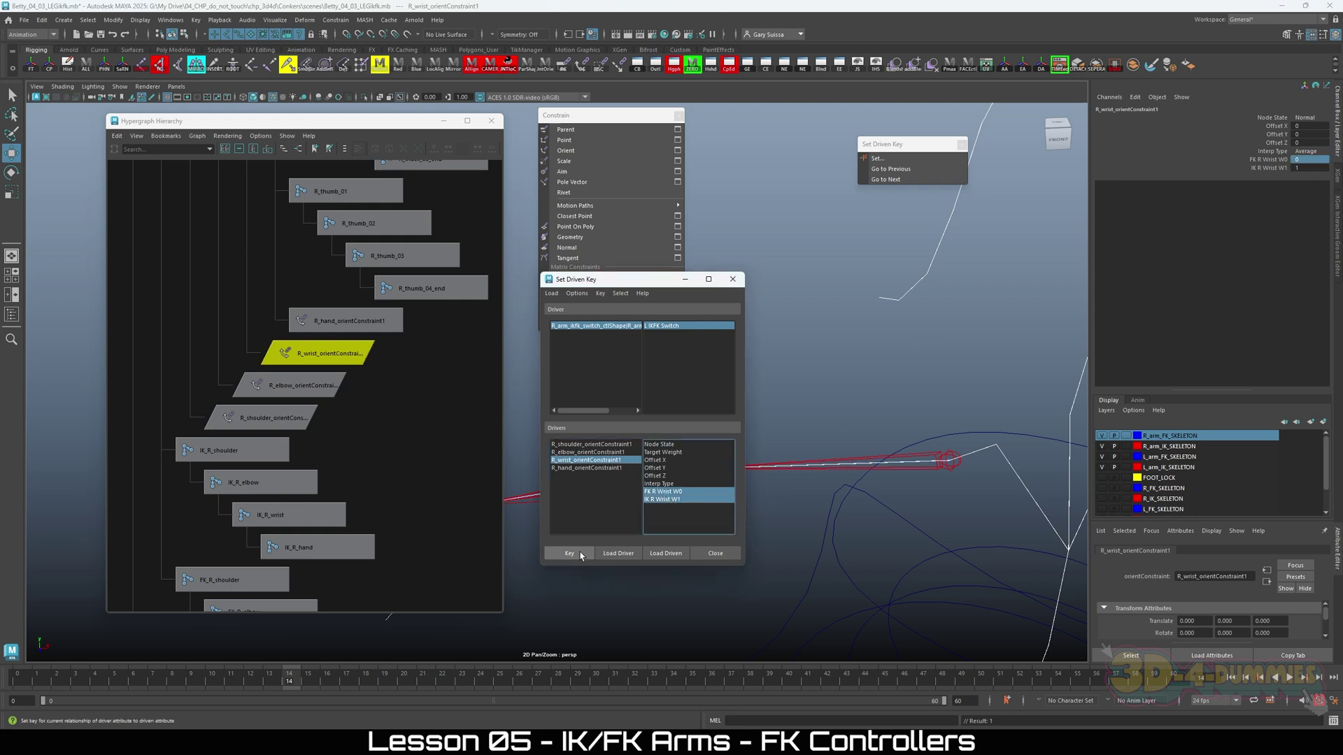
Key the R_hand orient constraint at switch value 0 with FK weight 0 and IK weight 1.
click(605, 468)
drag(678, 491, 672, 499)
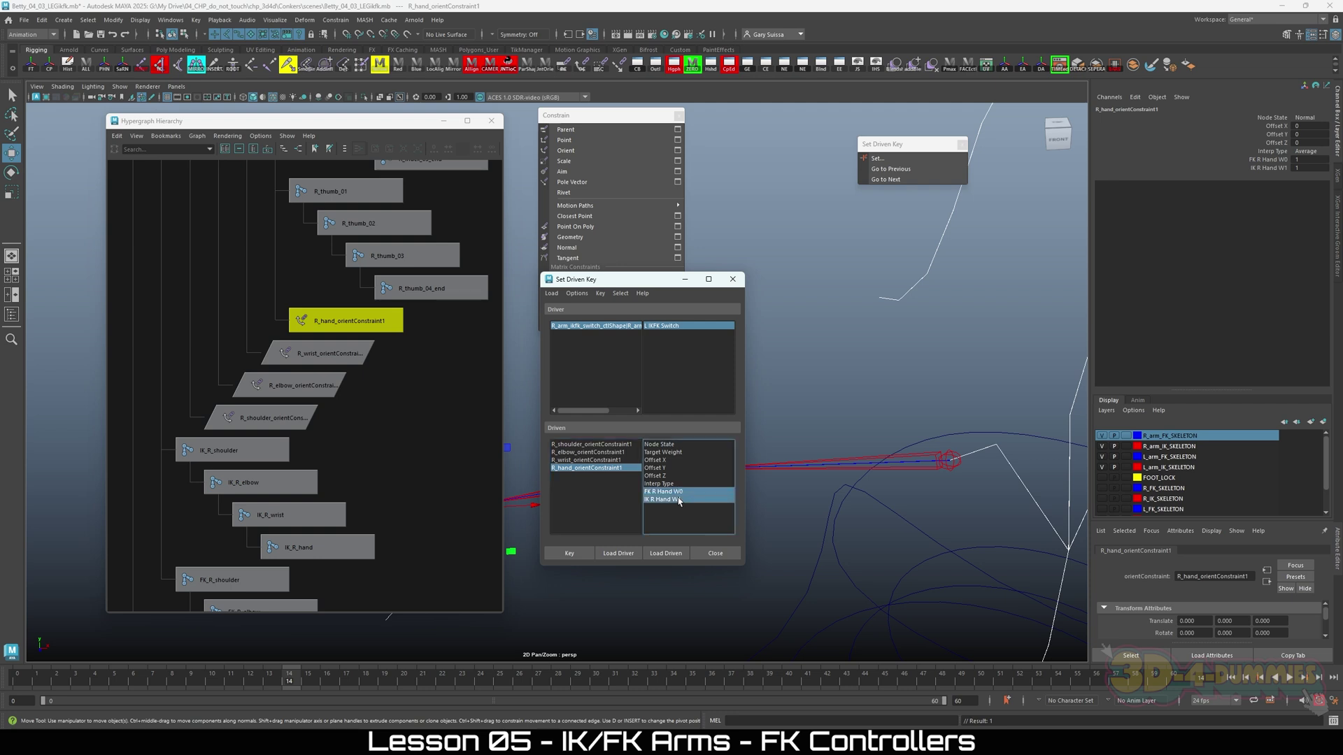
click(1308, 159)
text(0)
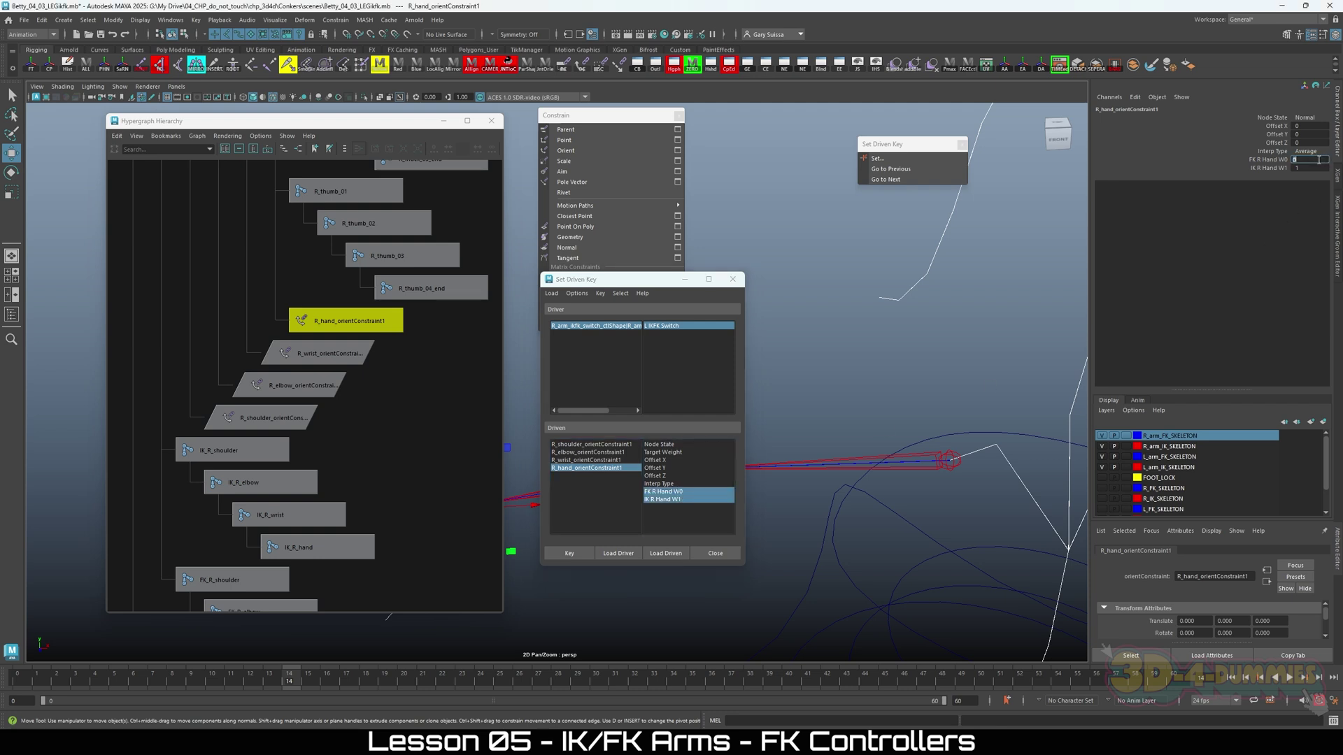
click(569, 554)
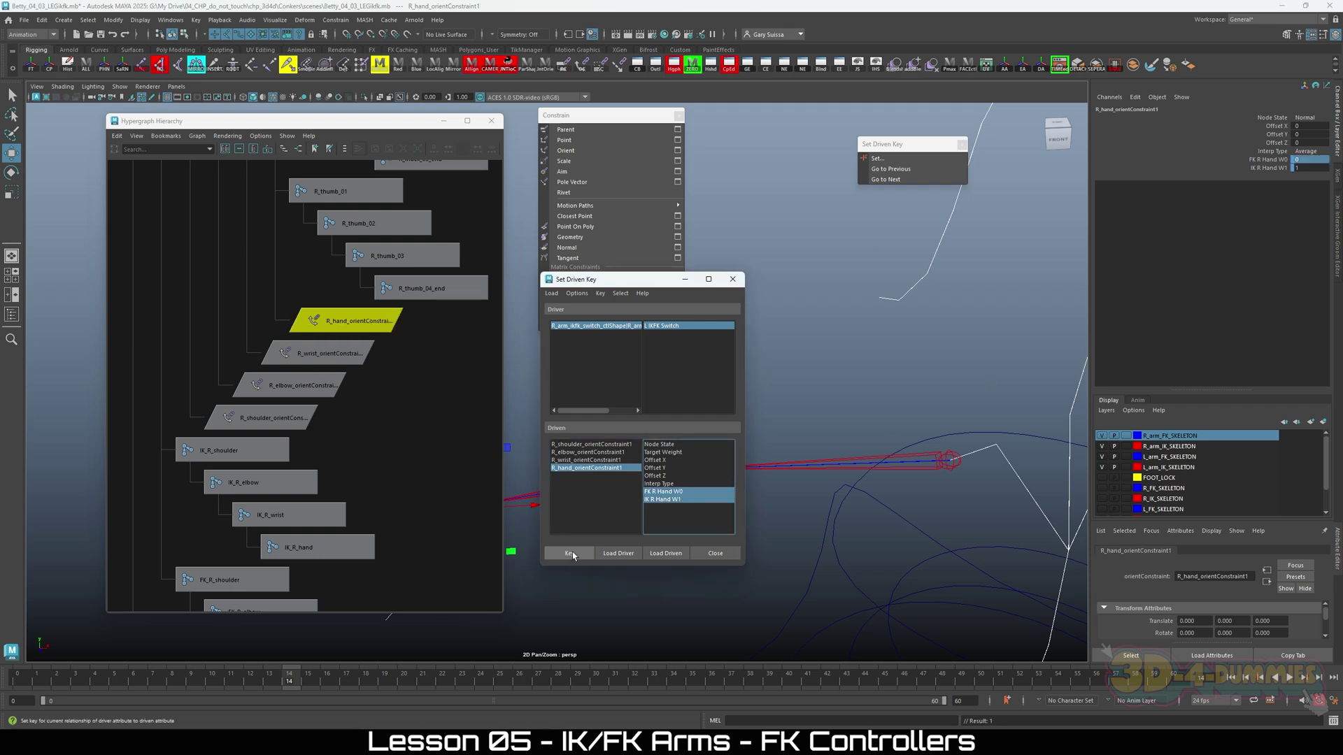
Set L IKFK Switch to 10 and key the R_shoulder orient constraint with FK weight 1 and IK weight 0.
click(607, 326)
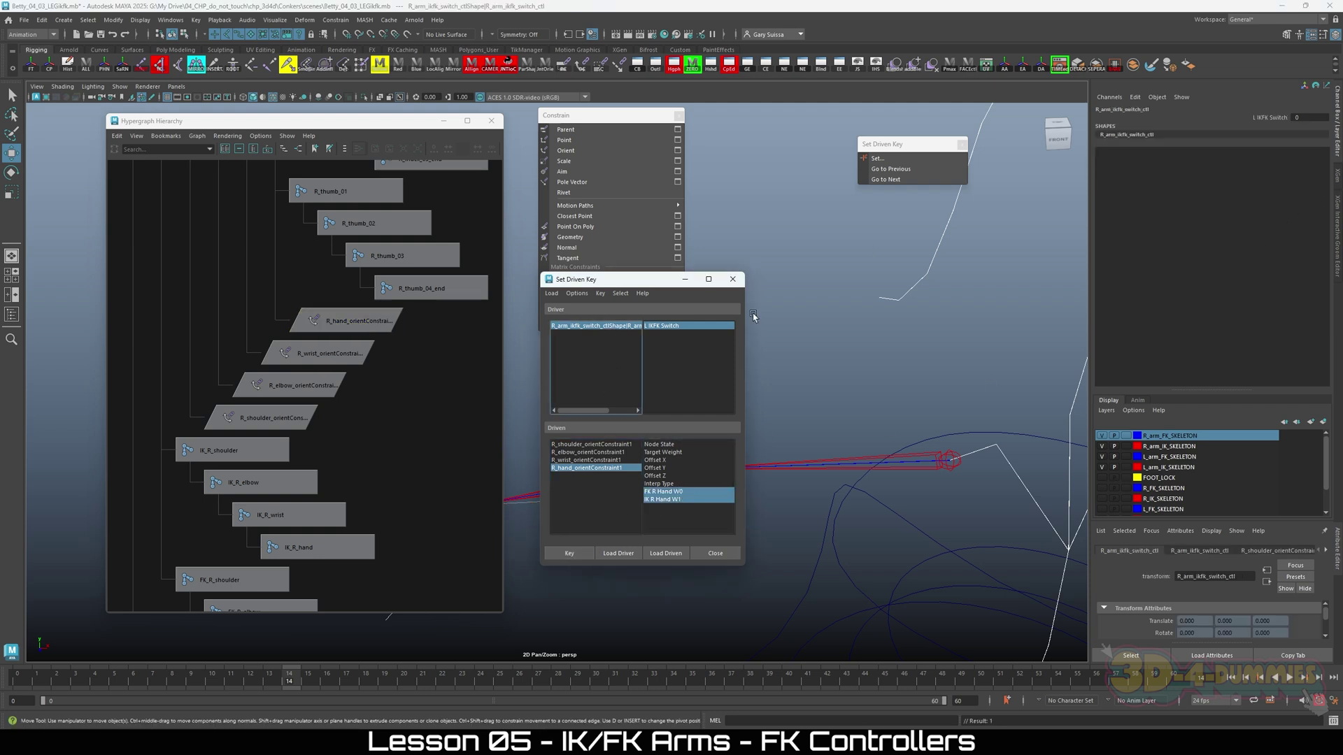
click(1298, 119)
text(10)
key(Return)
click(589, 445)
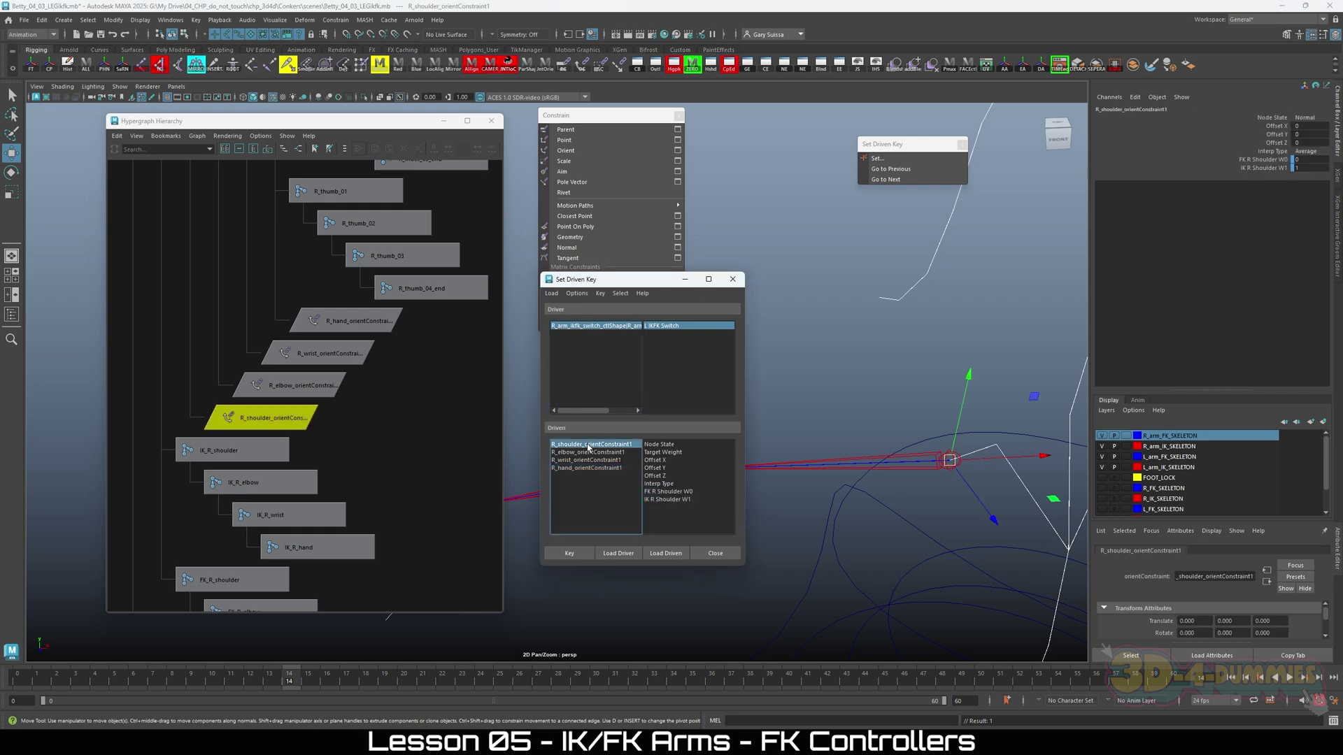
click(663, 491)
shift+click(663, 499)
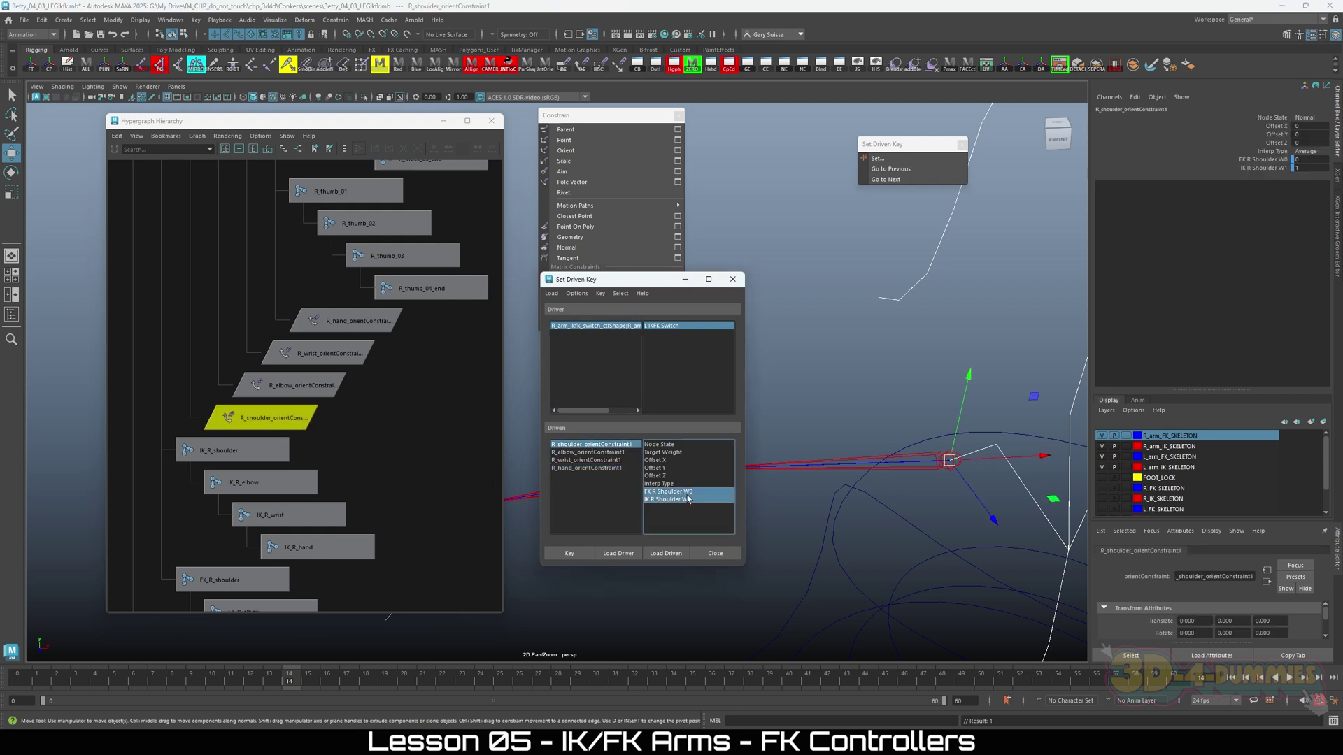
click(1304, 159)
text(1)
key(Tab)
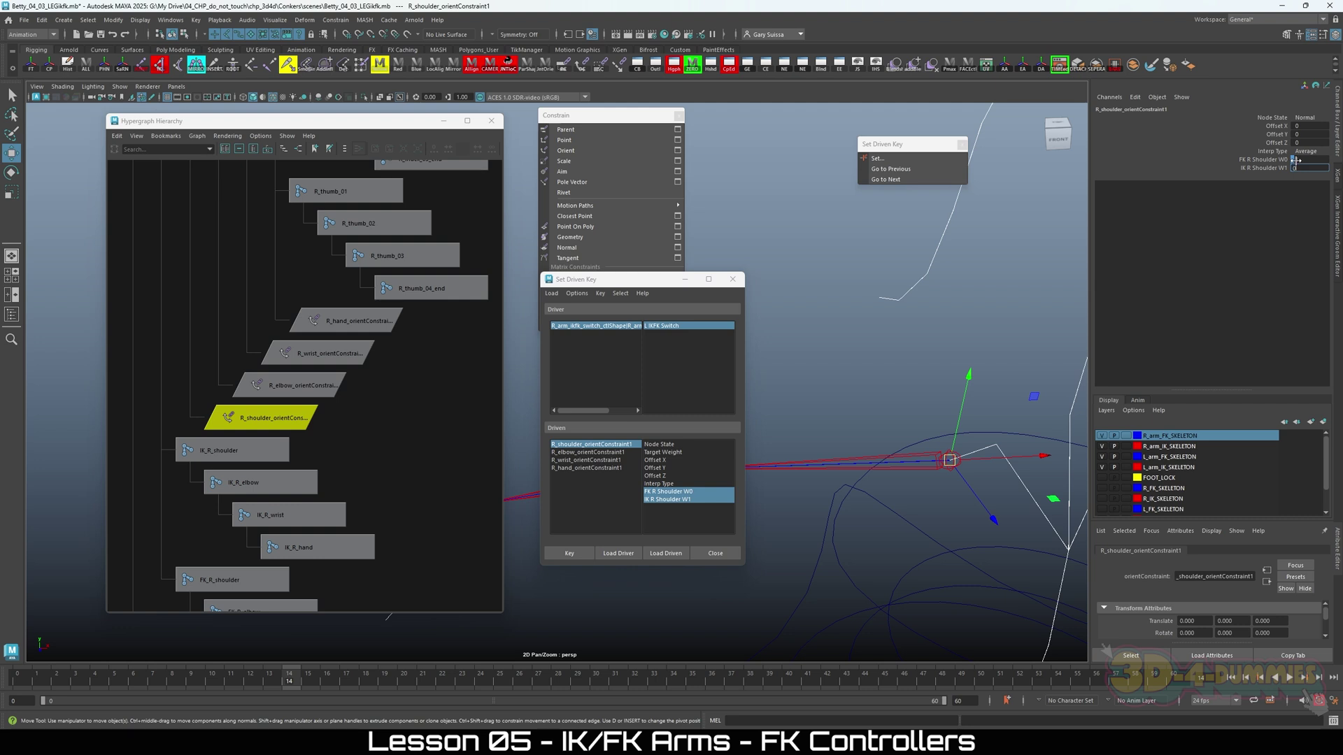
key(Return)
click(569, 553)
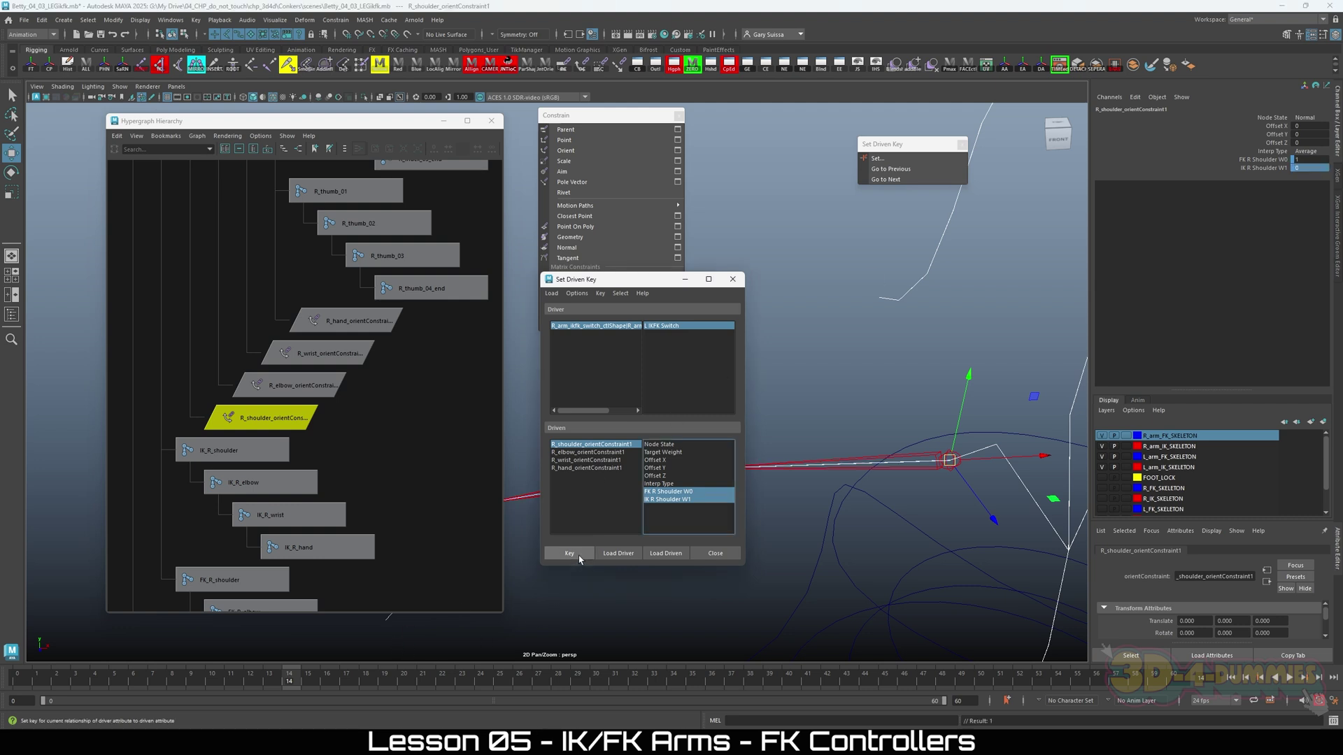
Key the R_elbow orient constraint at switch value 10 with FK weight 1 and IK weight 0.
click(613, 453)
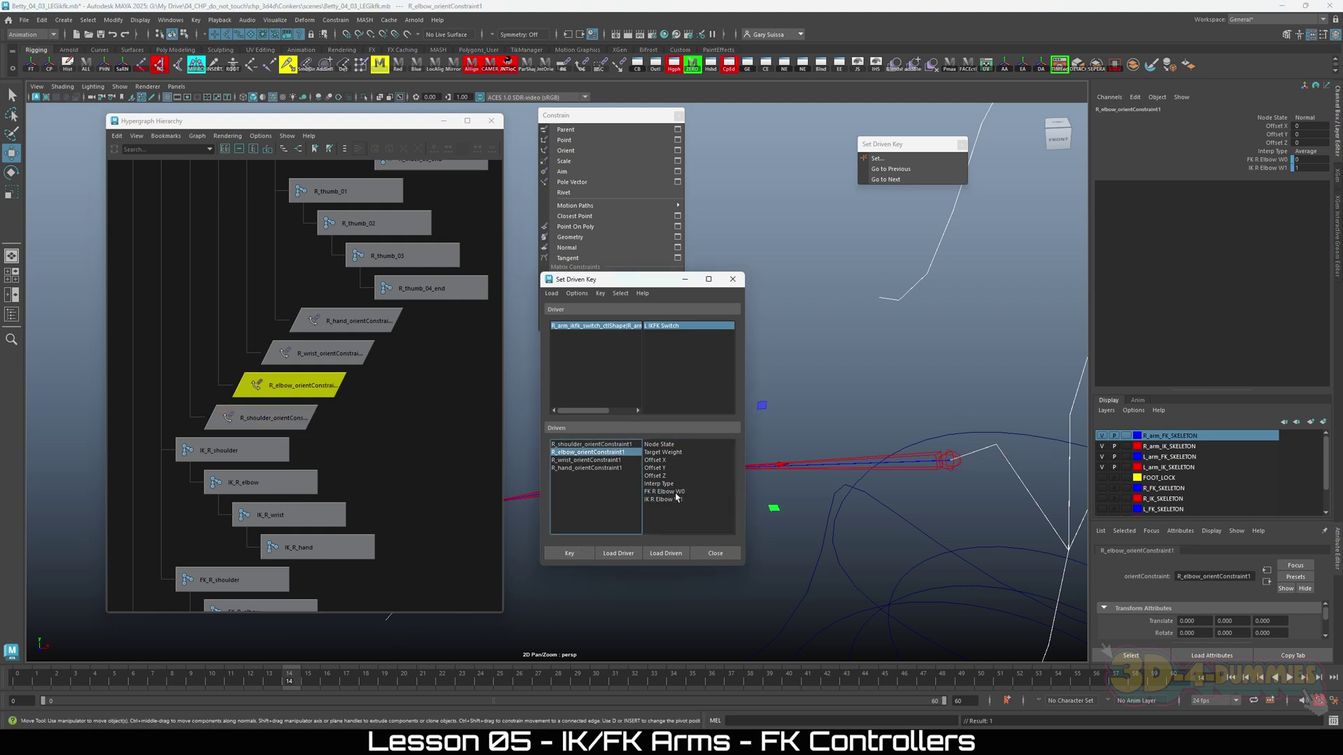
drag(676, 497, 664, 491)
click(1305, 161)
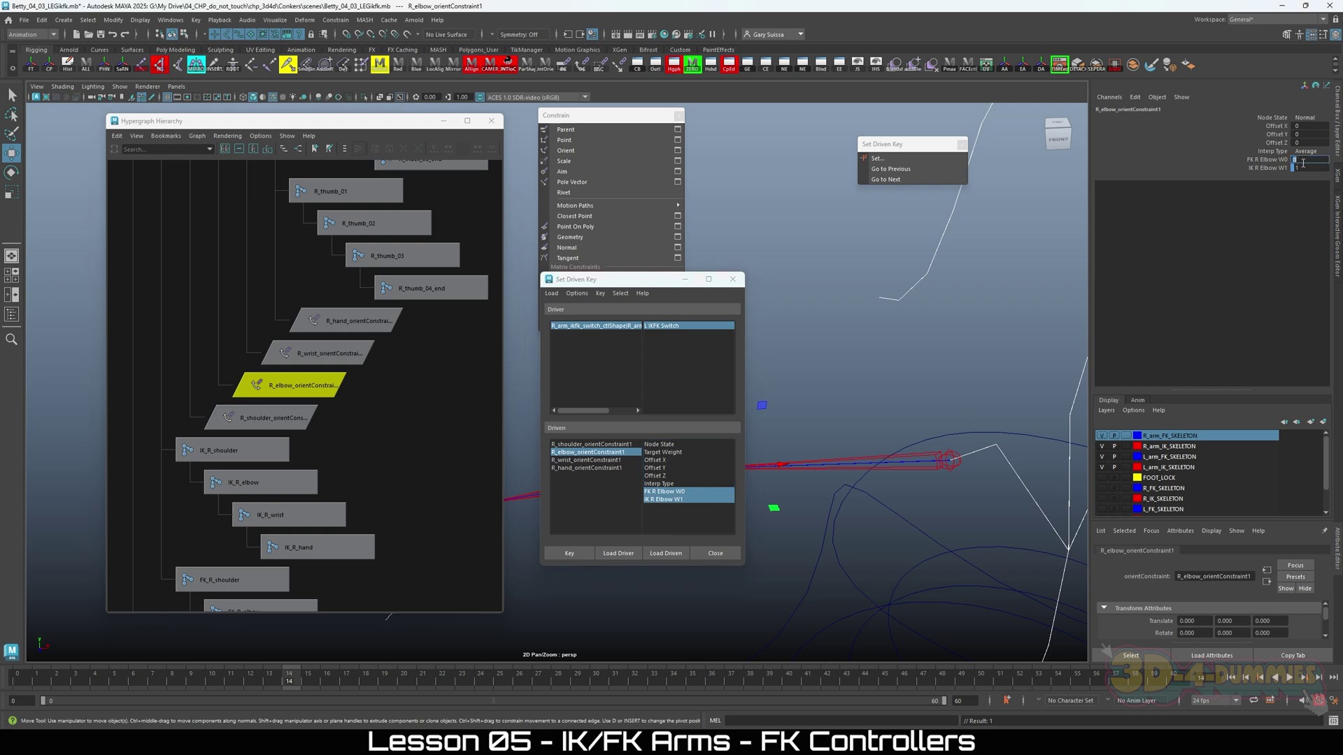
text(1)
key(Tab)
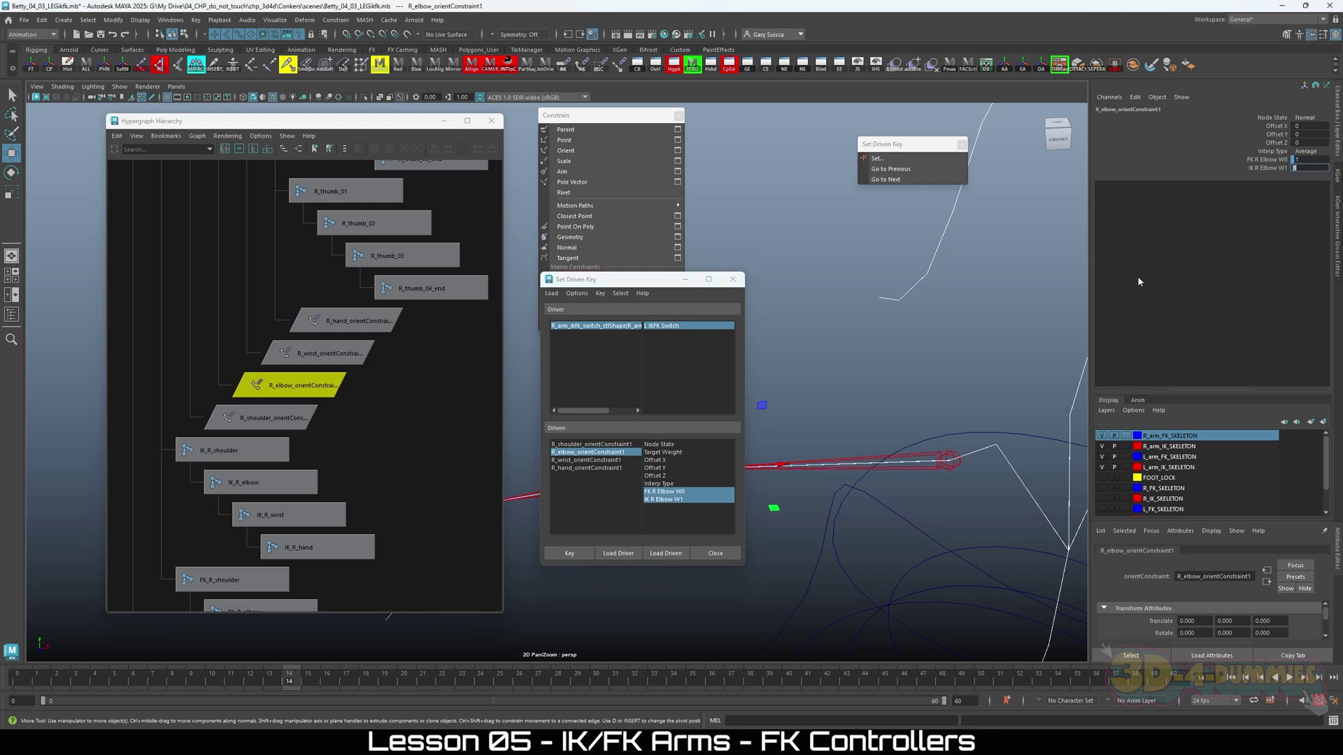
click(569, 555)
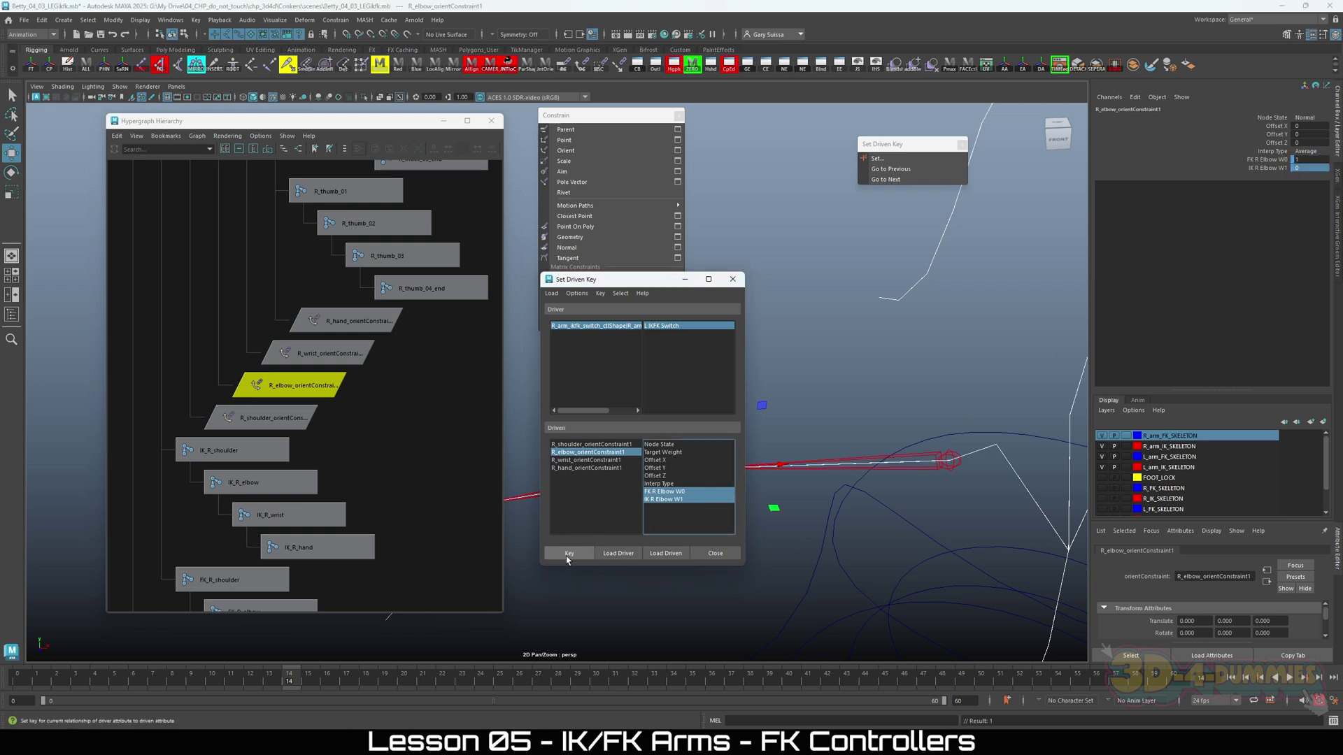
Key the R_wrist orient constraint at switch value 10 with FK weight 1 and IK weight 0.
click(586, 461)
drag(678, 492, 677, 501)
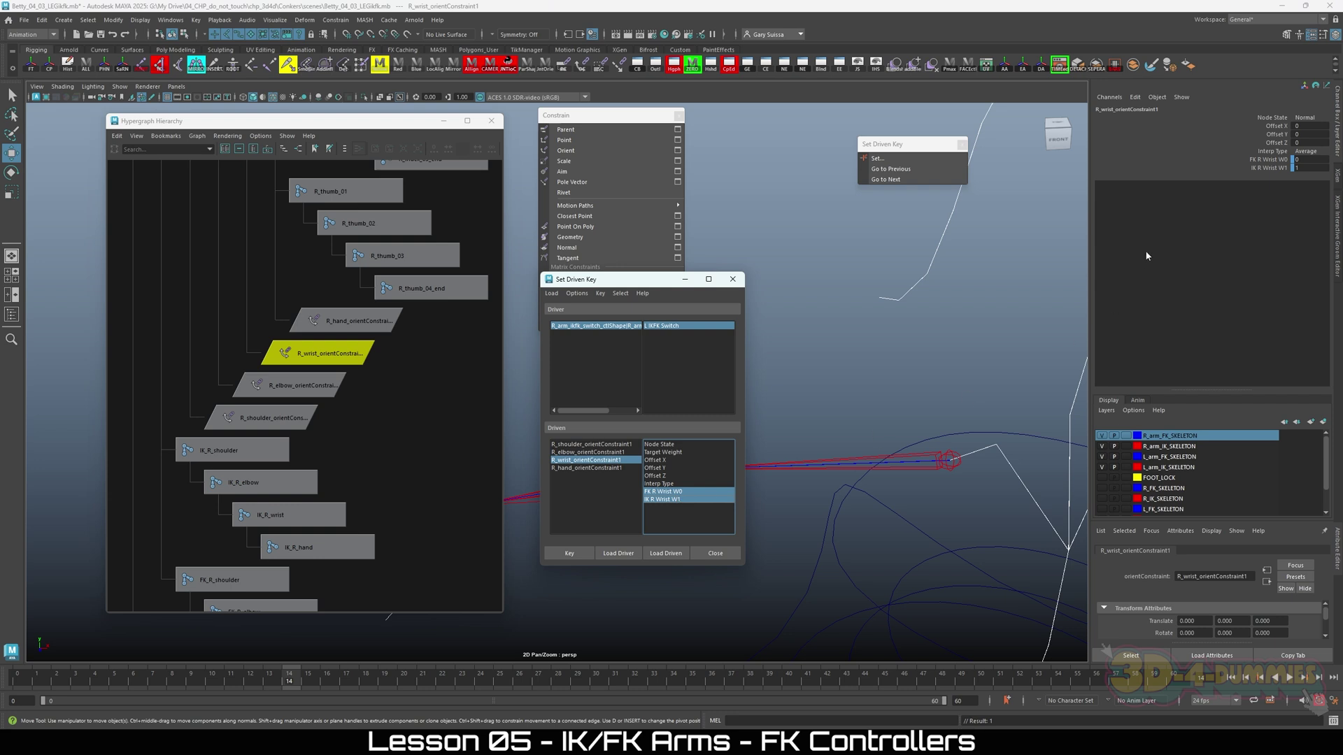
double_click(1310, 159)
text(1)
key(Tab)
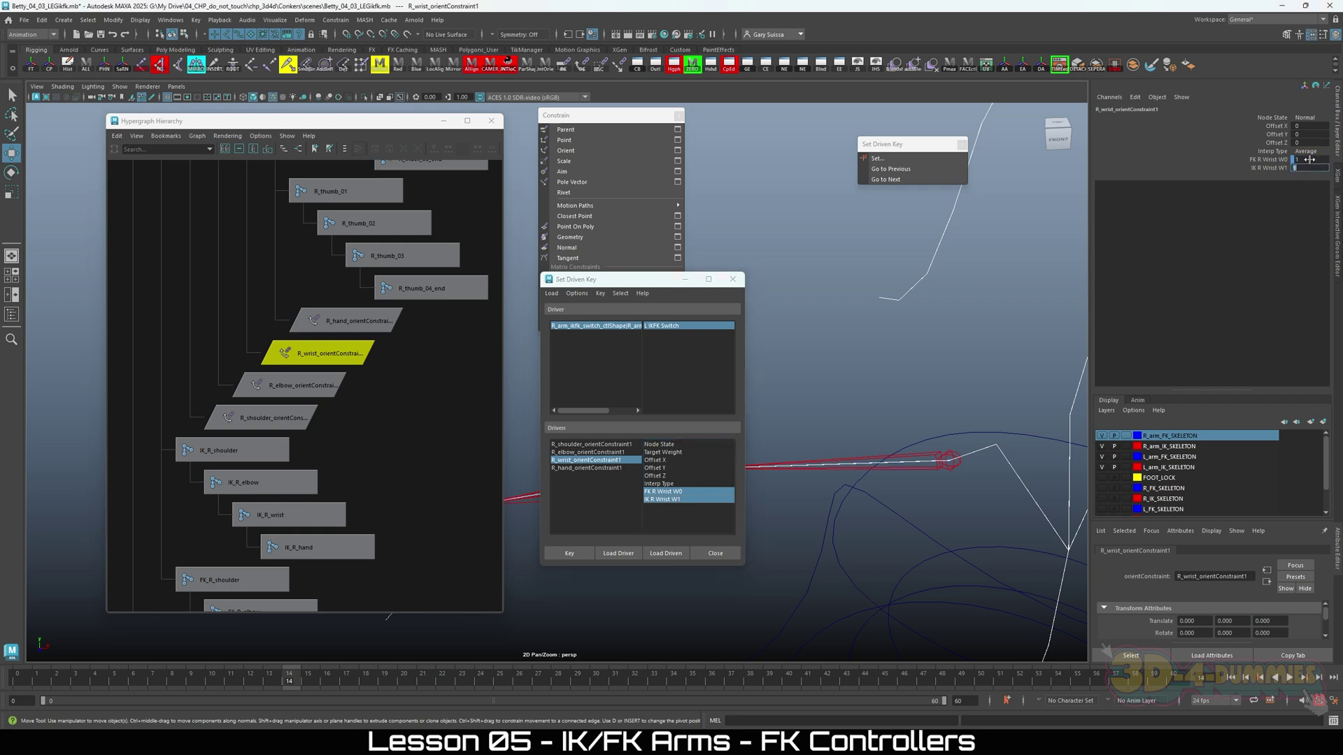
click(569, 553)
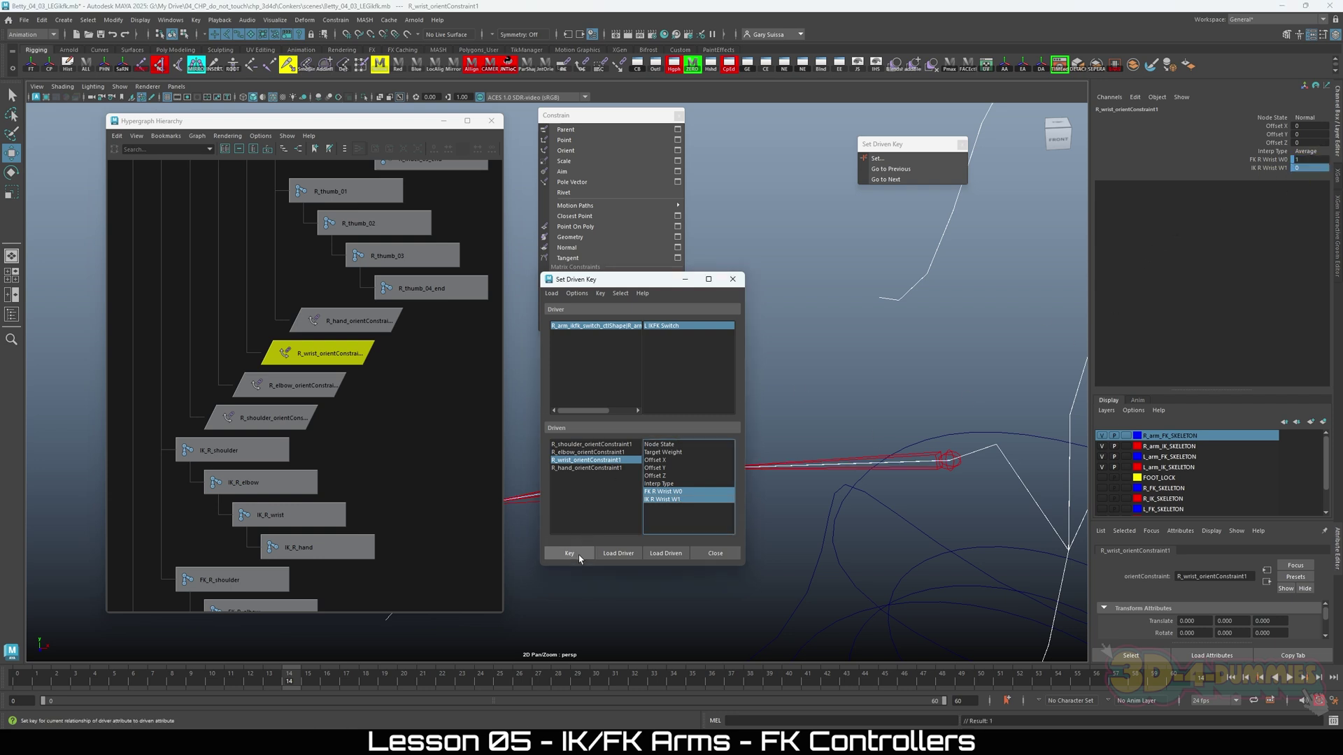
Key the R_hand orient constraint at switch value 10 with FK weight 1 and IK weight 0, and close Set Driven Key.
click(600, 468)
drag(665, 494, 665, 500)
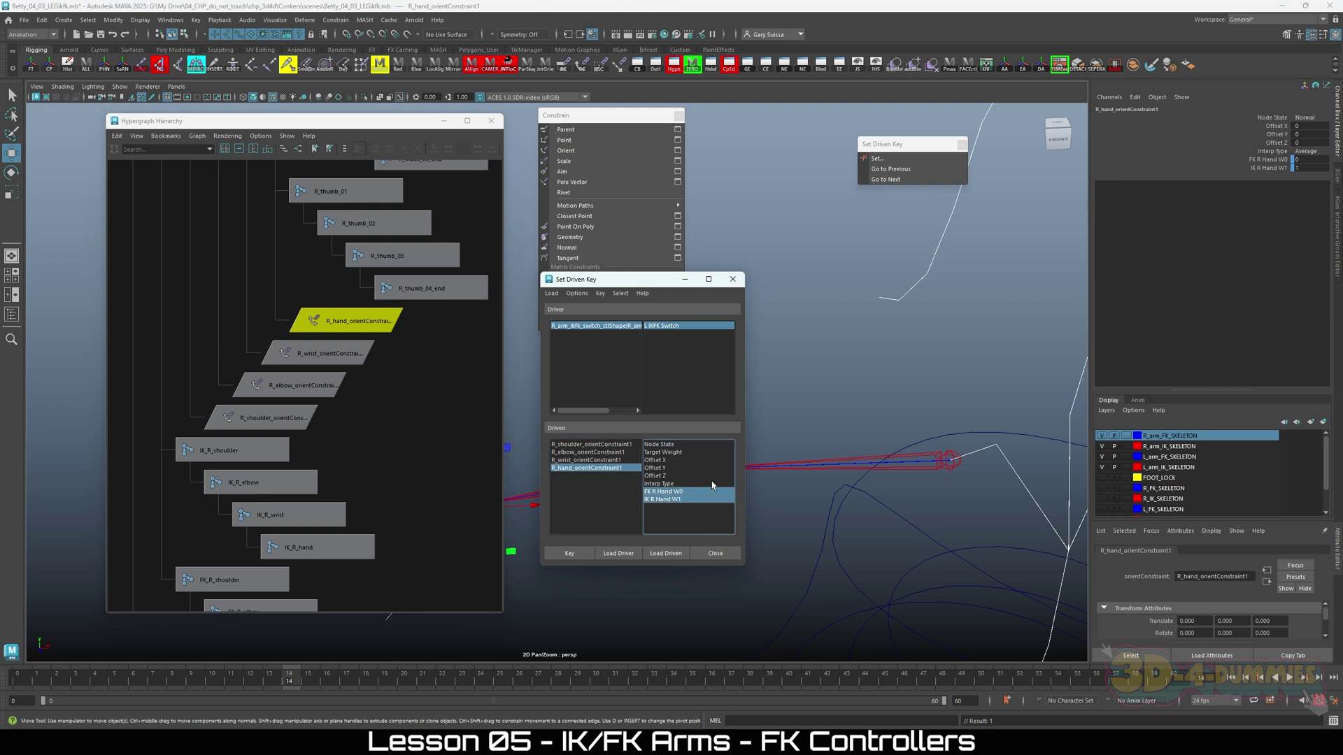
double_click(1310, 159)
text(1)
key(Tab)
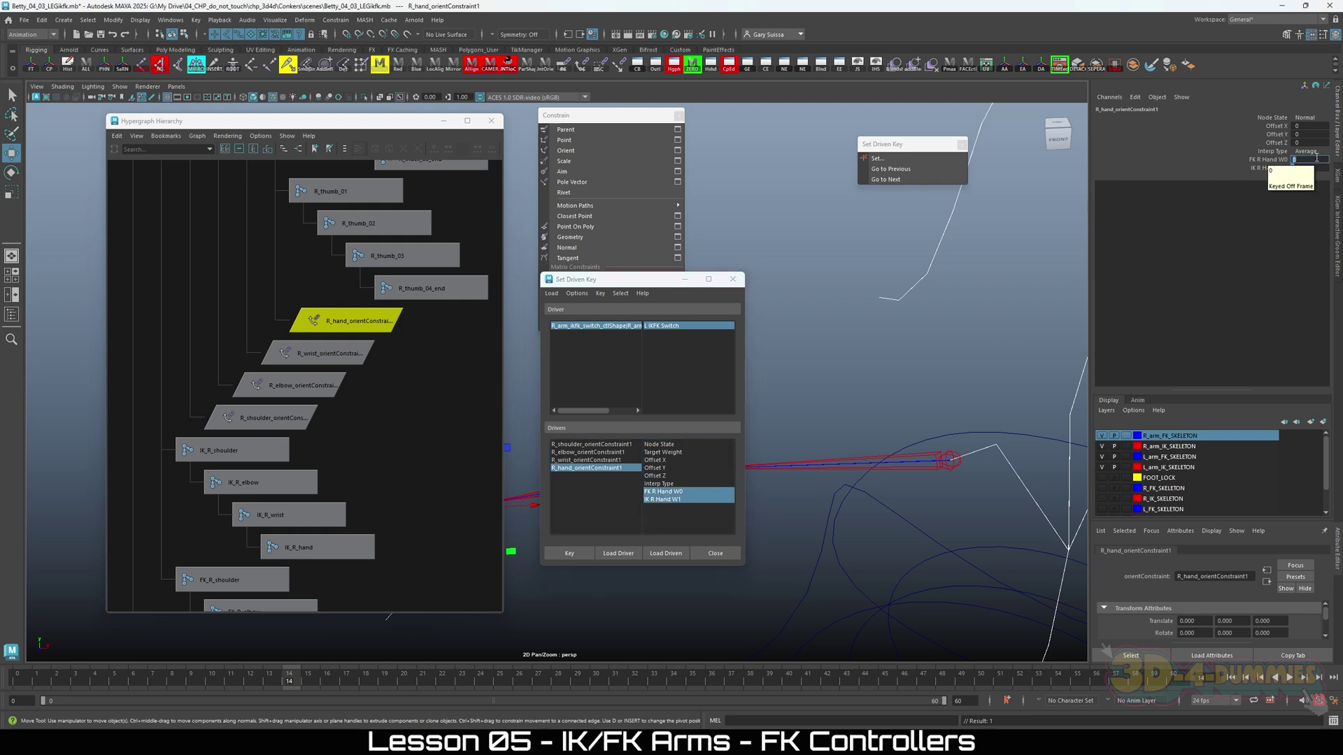
text(0)
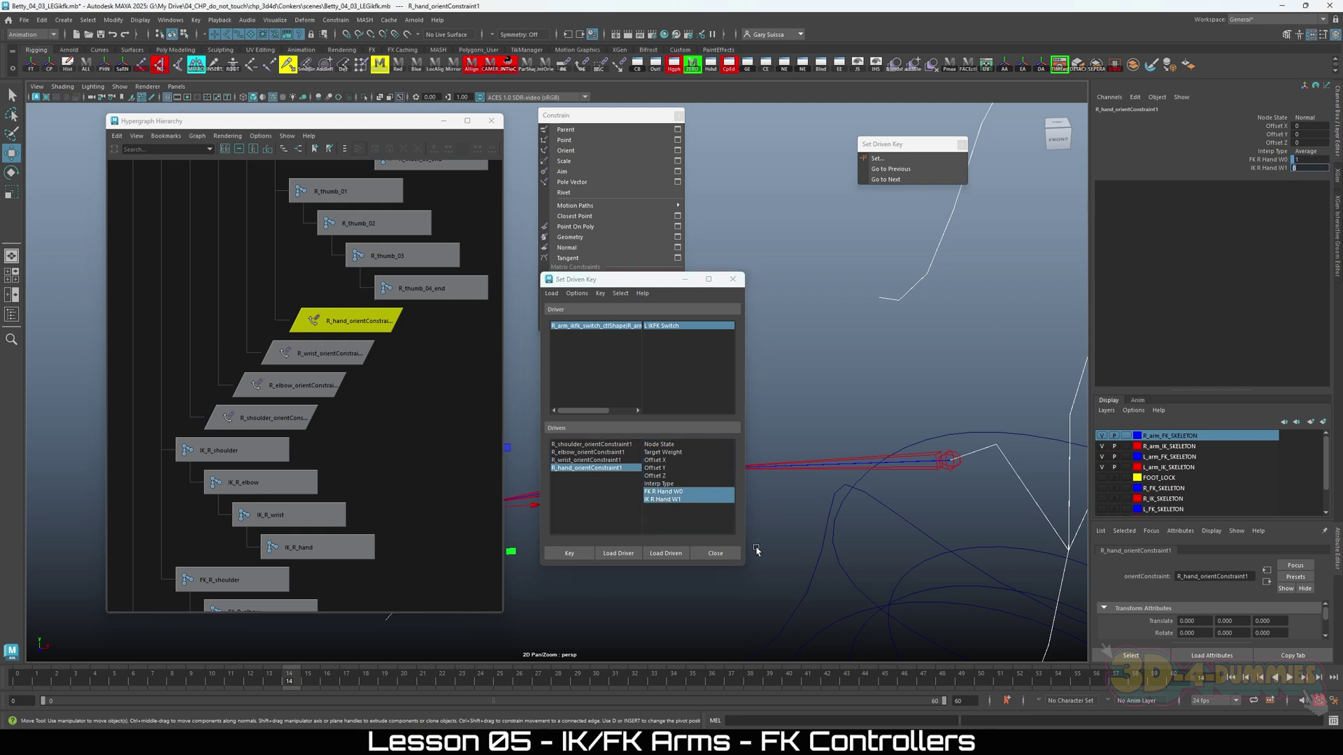
click(570, 554)
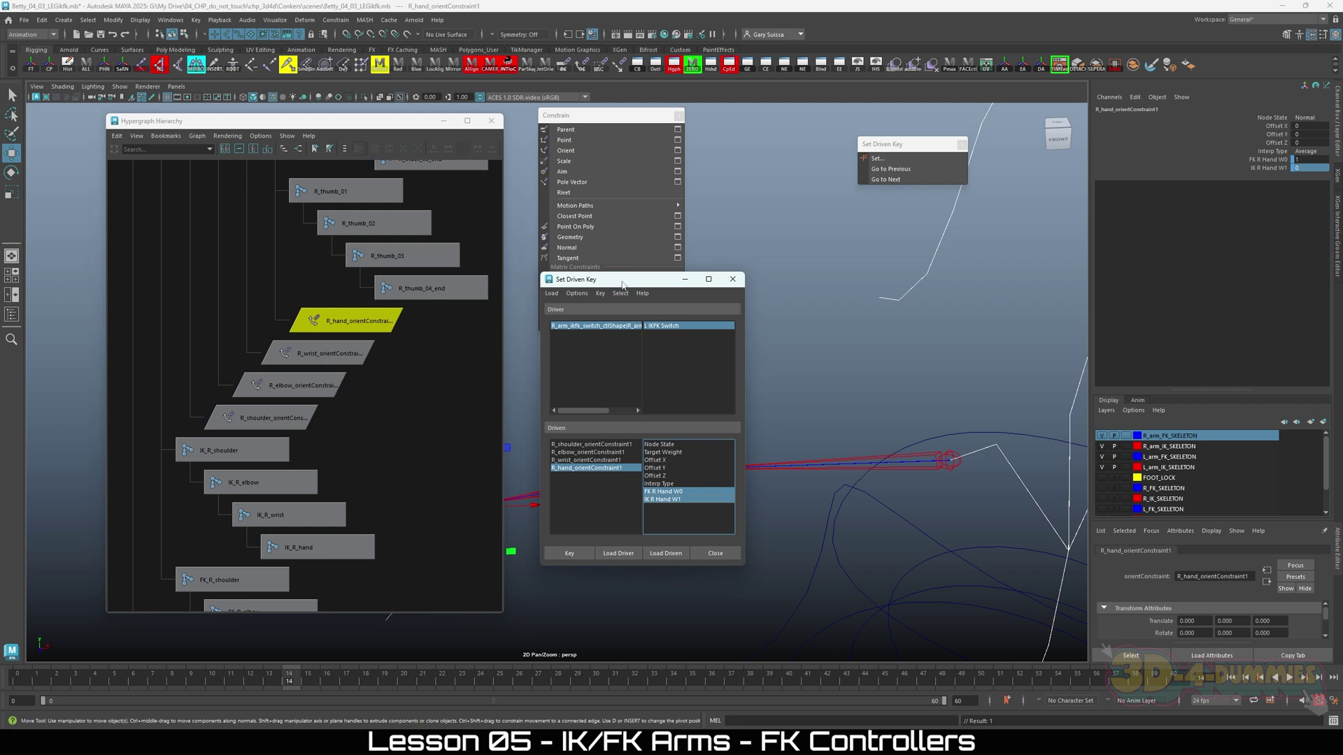
drag(622, 285, 702, 346)
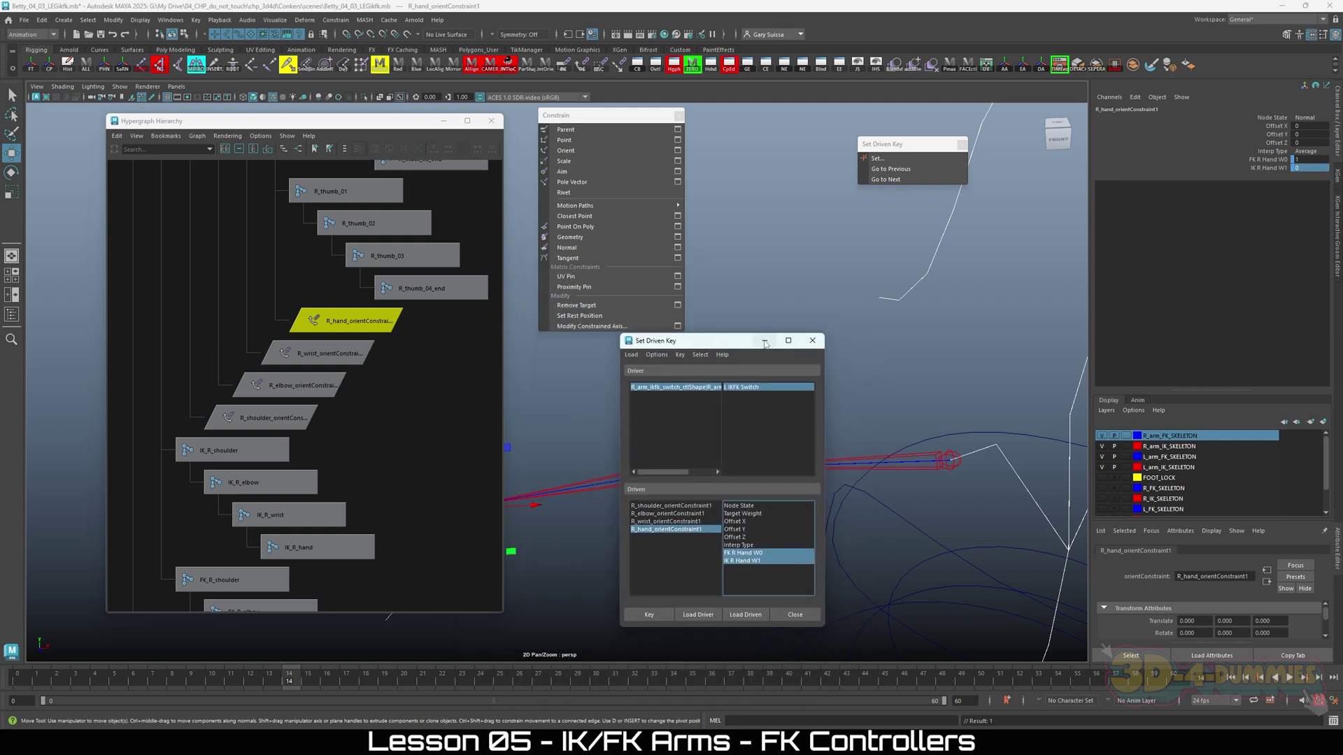
click(811, 342)
Set the joint radius of FK_R_shoulder, FK_R_elbow, FK_R_wrist and FK_R_hand to 459, matching the left FK chain.
alt+right_drag(974, 458, 917, 465)
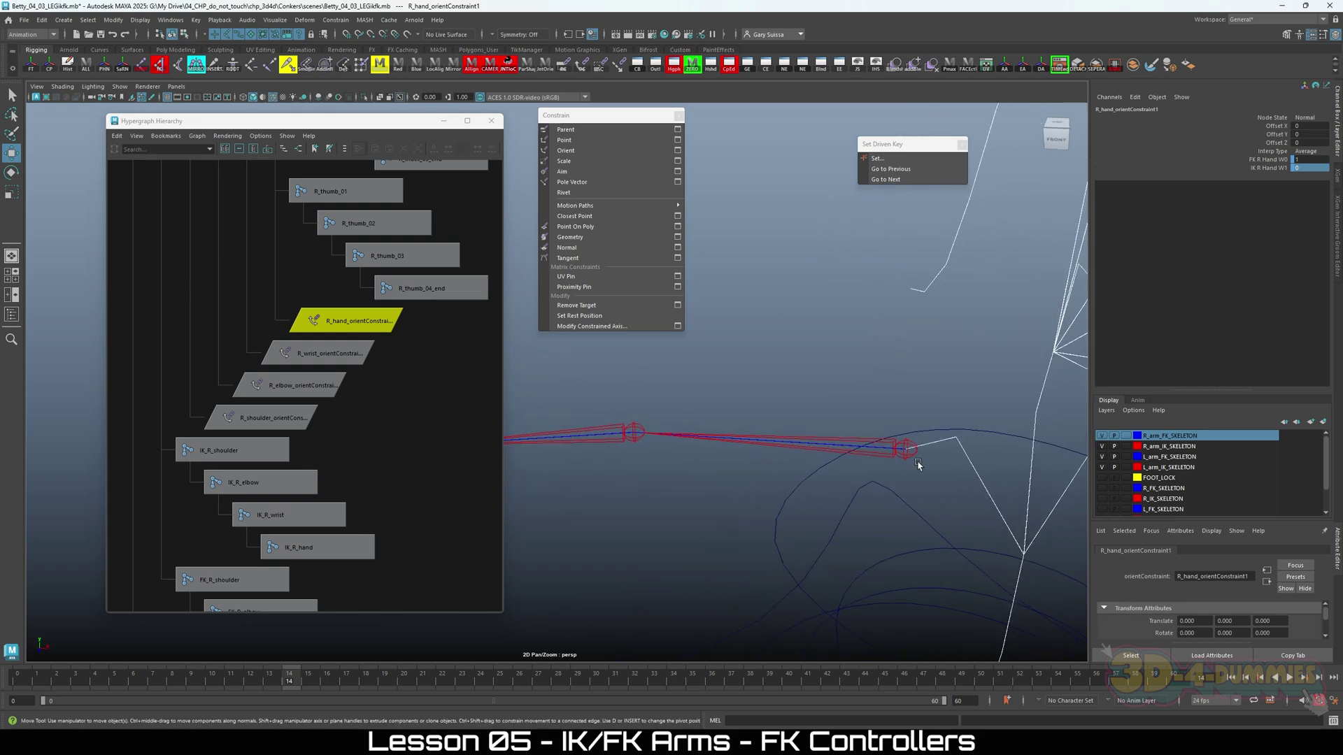
scroll(358, 441, down, 1)
alt+middle_drag(359, 445, 329, 255)
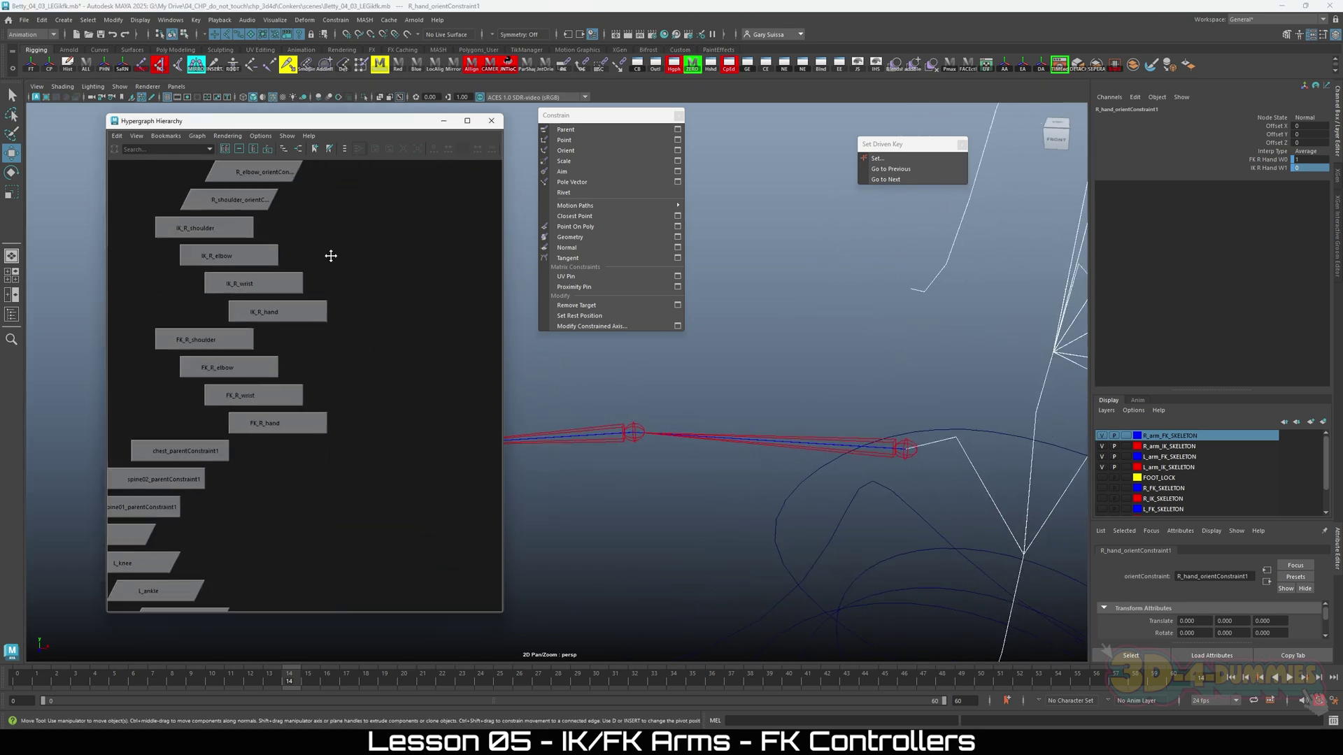
drag(133, 344, 363, 438)
key(f)
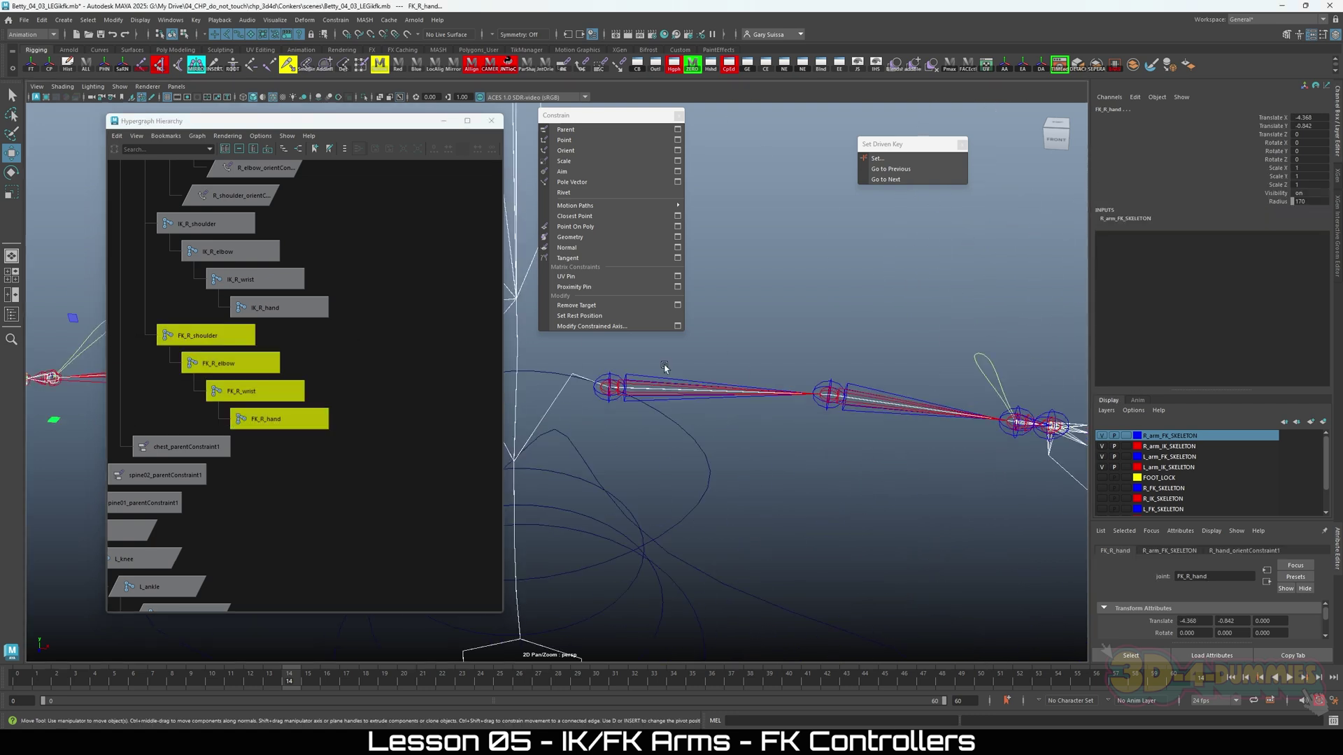
click(612, 404)
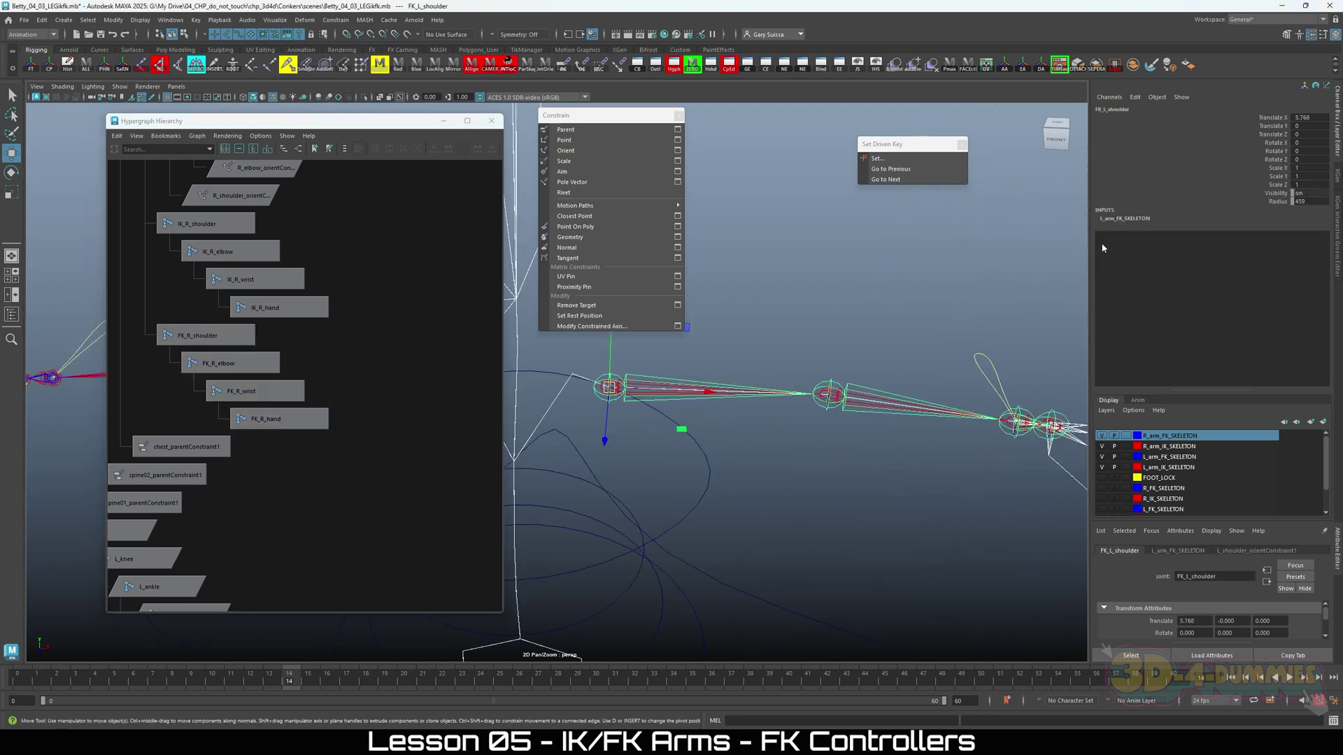
scroll(728, 420, down, 2)
alt+middle_drag(560, 422, 716, 430)
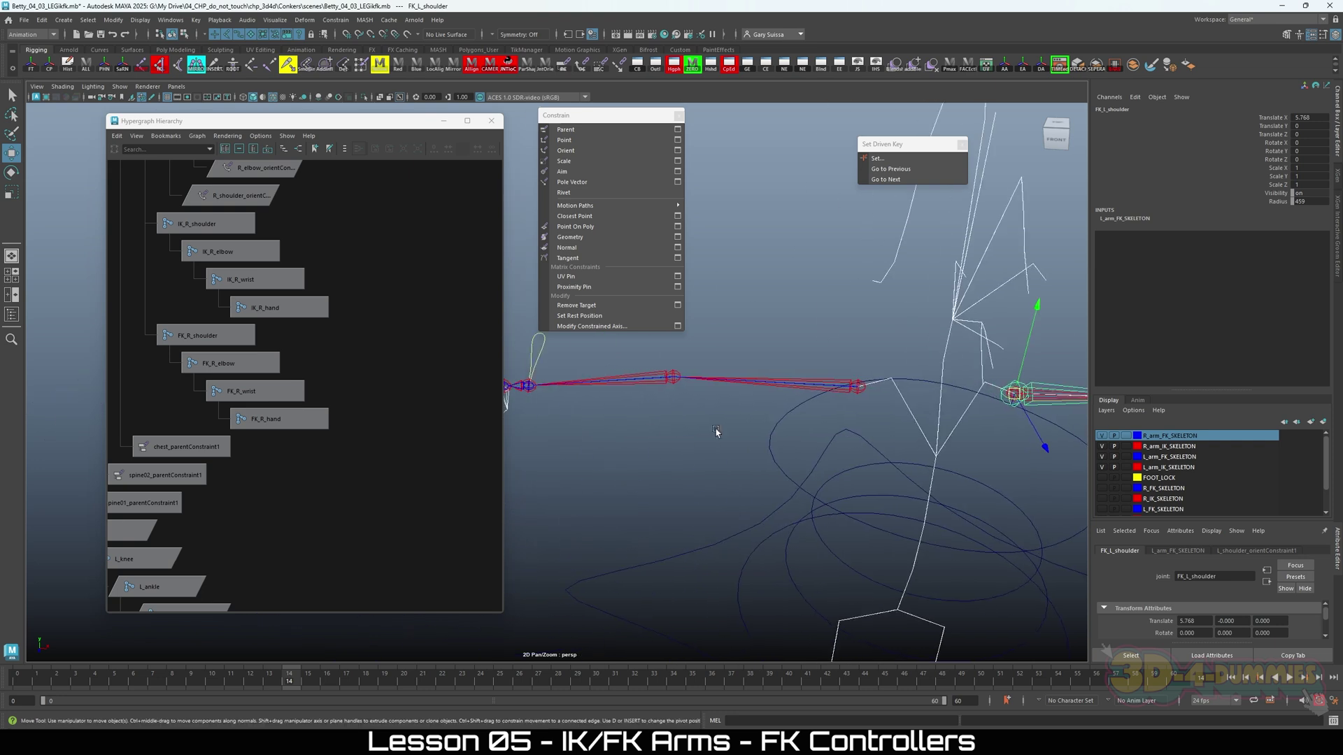
drag(138, 330, 391, 434)
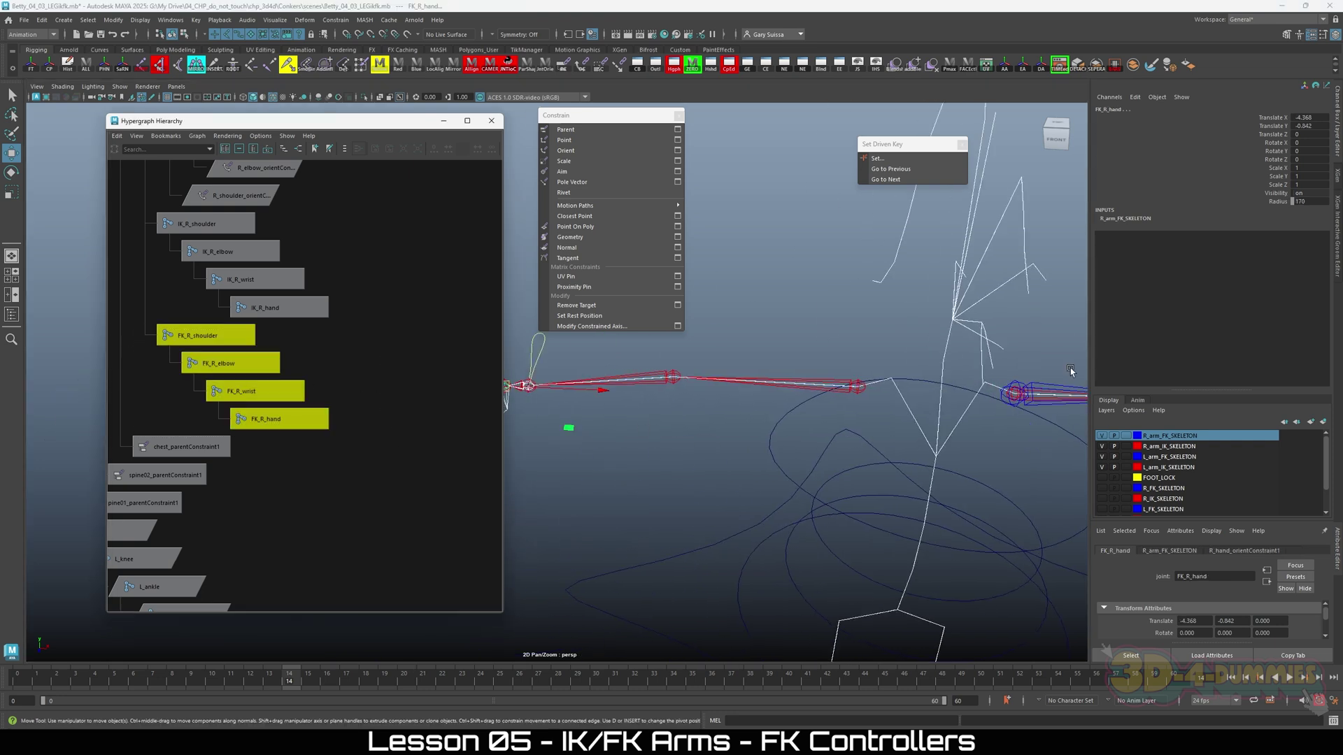
double_click(1314, 200)
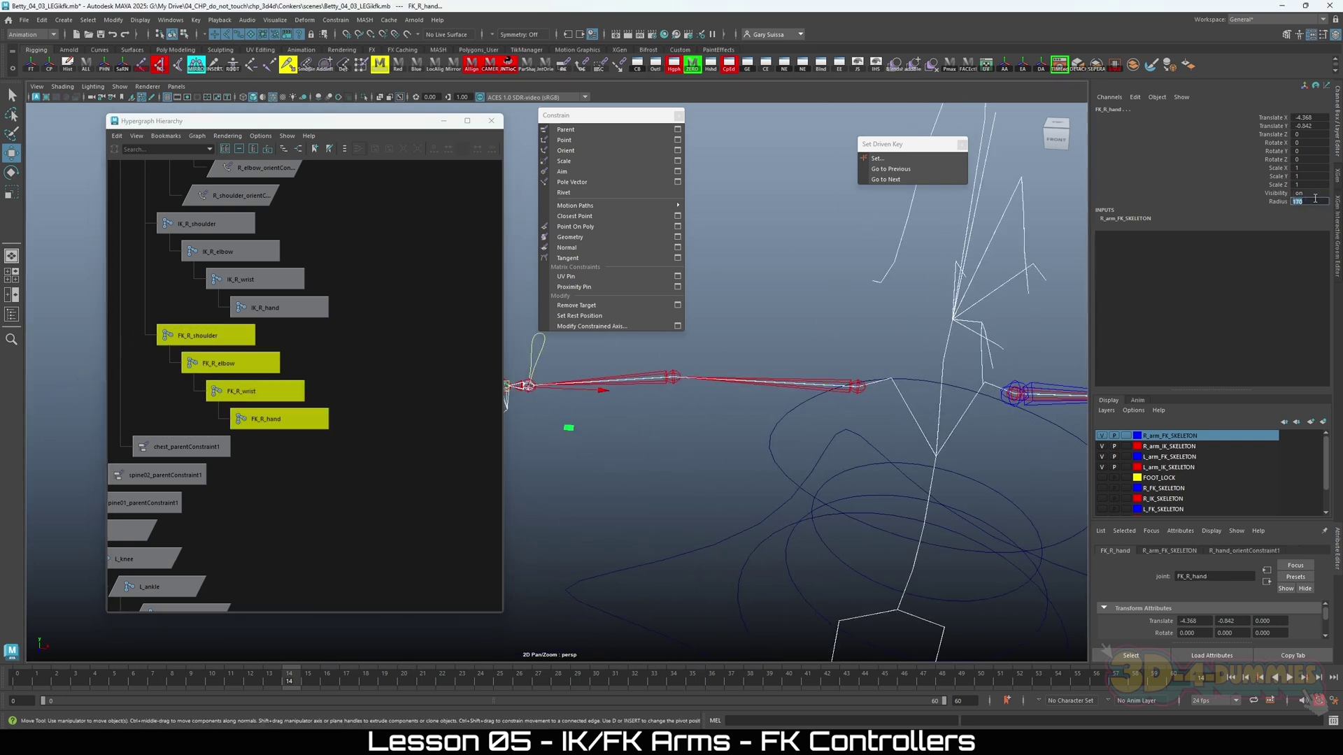
text(459)
key(Return)
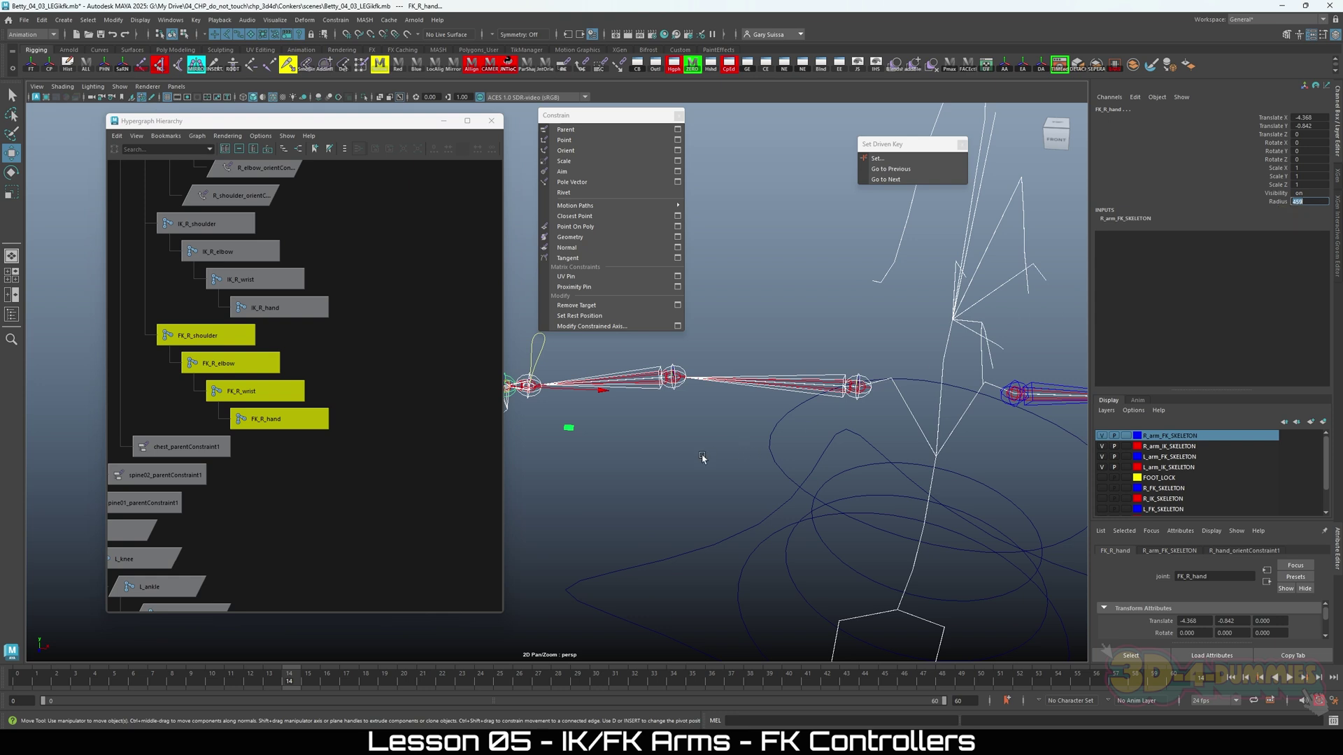
Inspect the resized right FK joints and the value of the right arm's IK/FK switch control.
click(703, 457)
alt+right_drag(702, 457, 759, 508)
alt+middle_drag(759, 507, 688, 551)
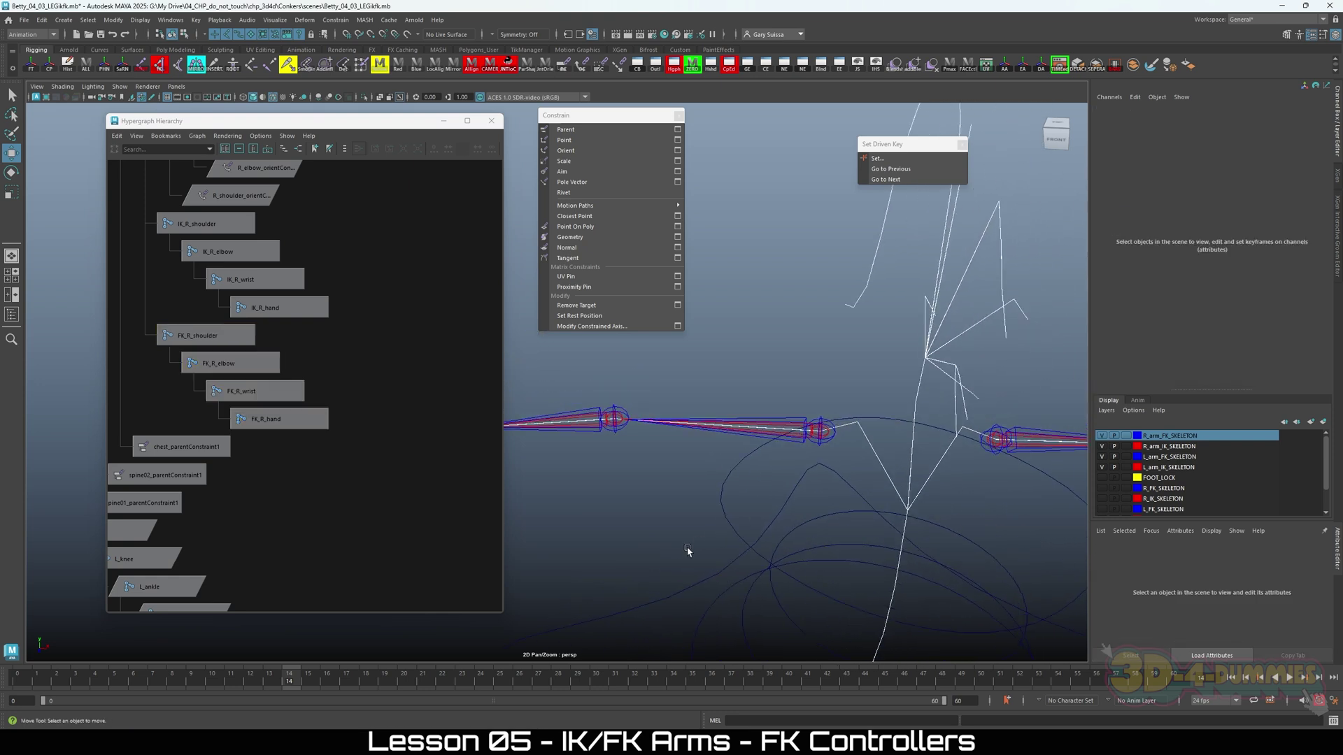
alt+drag(687, 551, 907, 456)
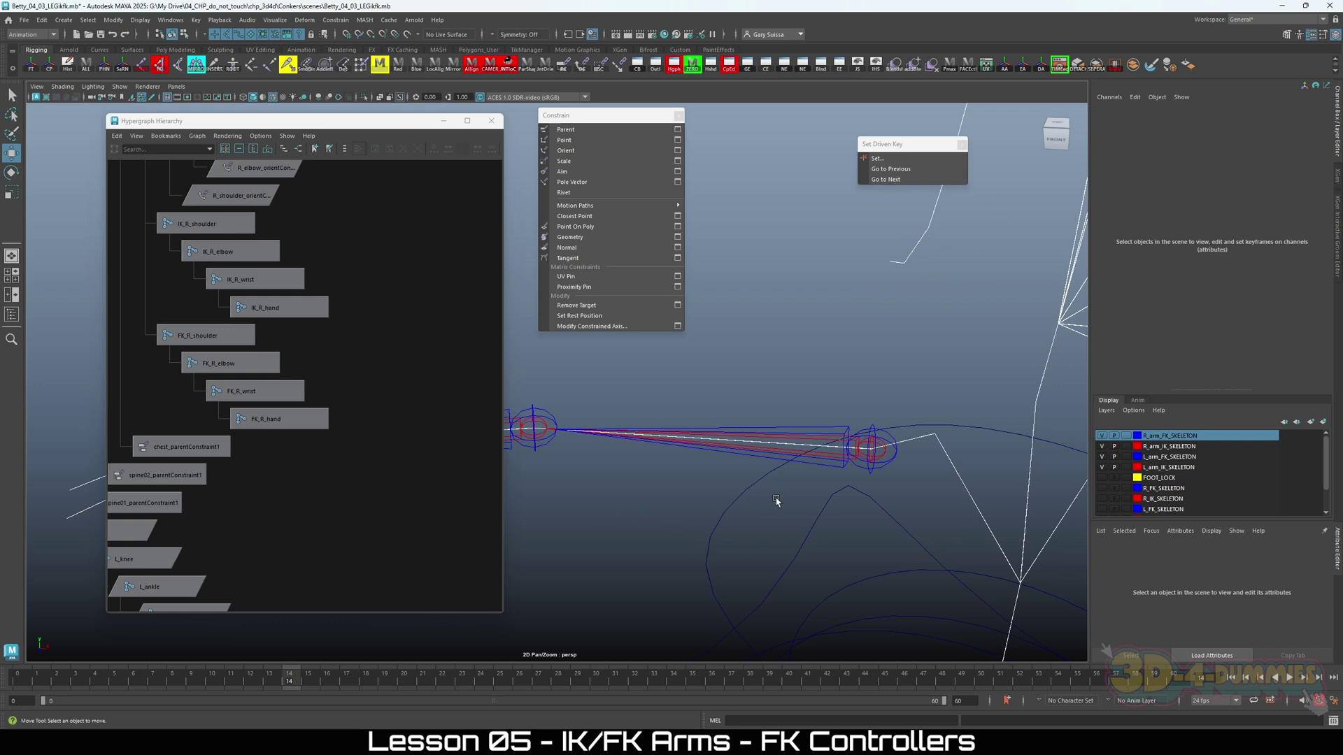
alt+right_drag(819, 446, 652, 493)
alt+middle_drag(652, 493, 911, 531)
drag(621, 421, 537, 412)
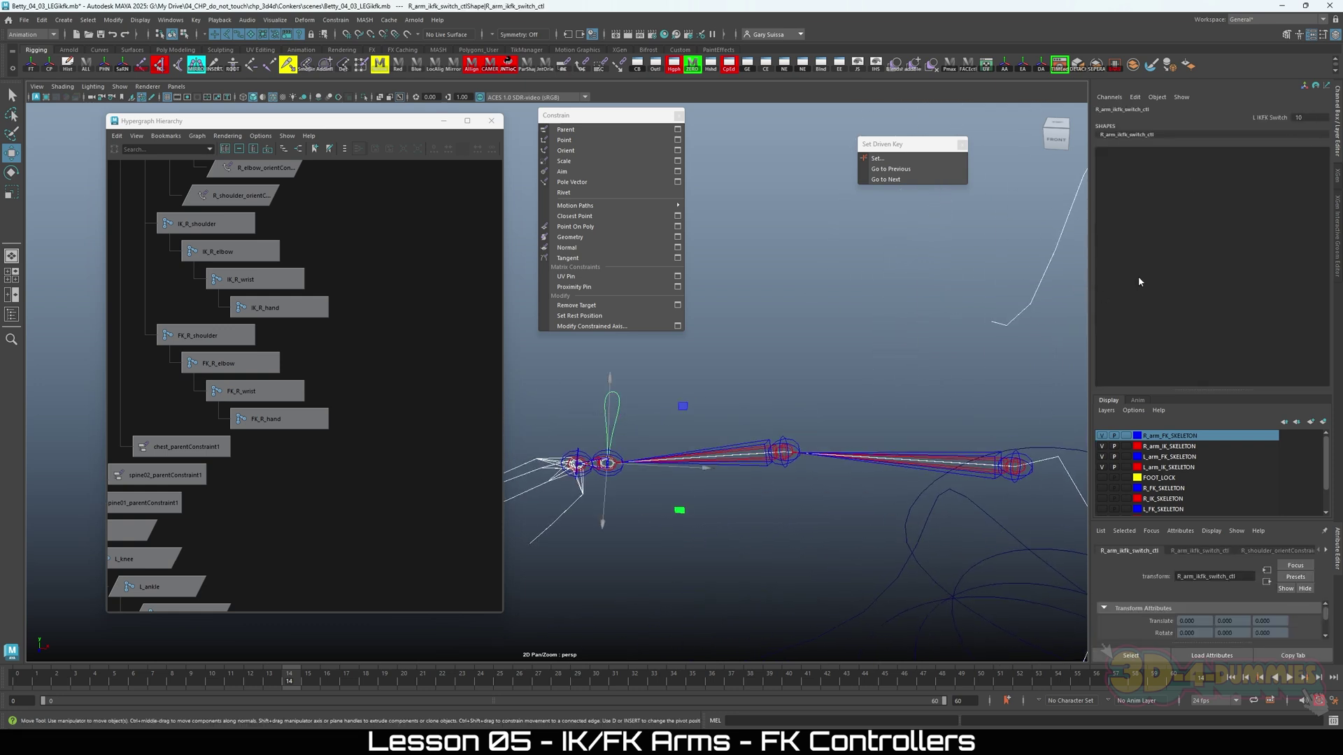
Rotate FK_R_shoulder about 27.5 degrees in Y and show the character's mesh to test the FK chain.
alt+drag(941, 478, 898, 436)
click(874, 441)
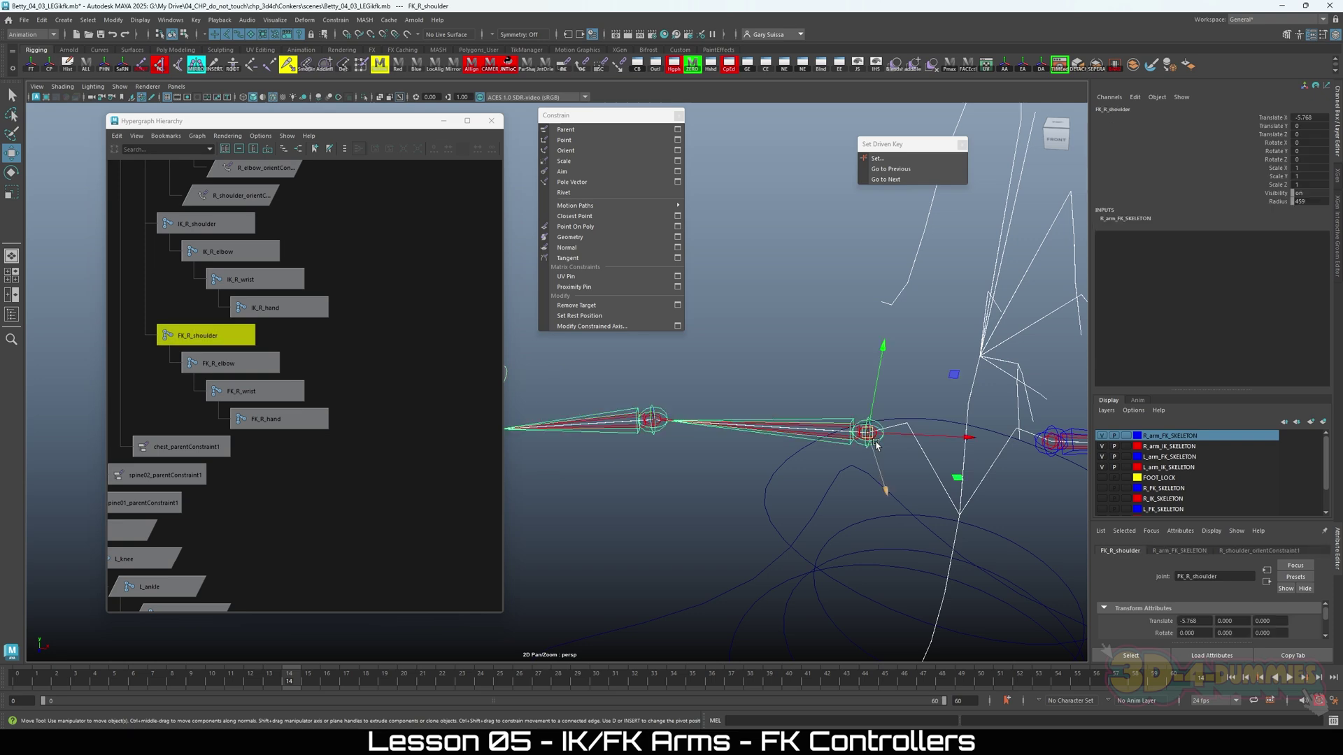
key(e)
drag(837, 378, 810, 489)
key(alt+p)
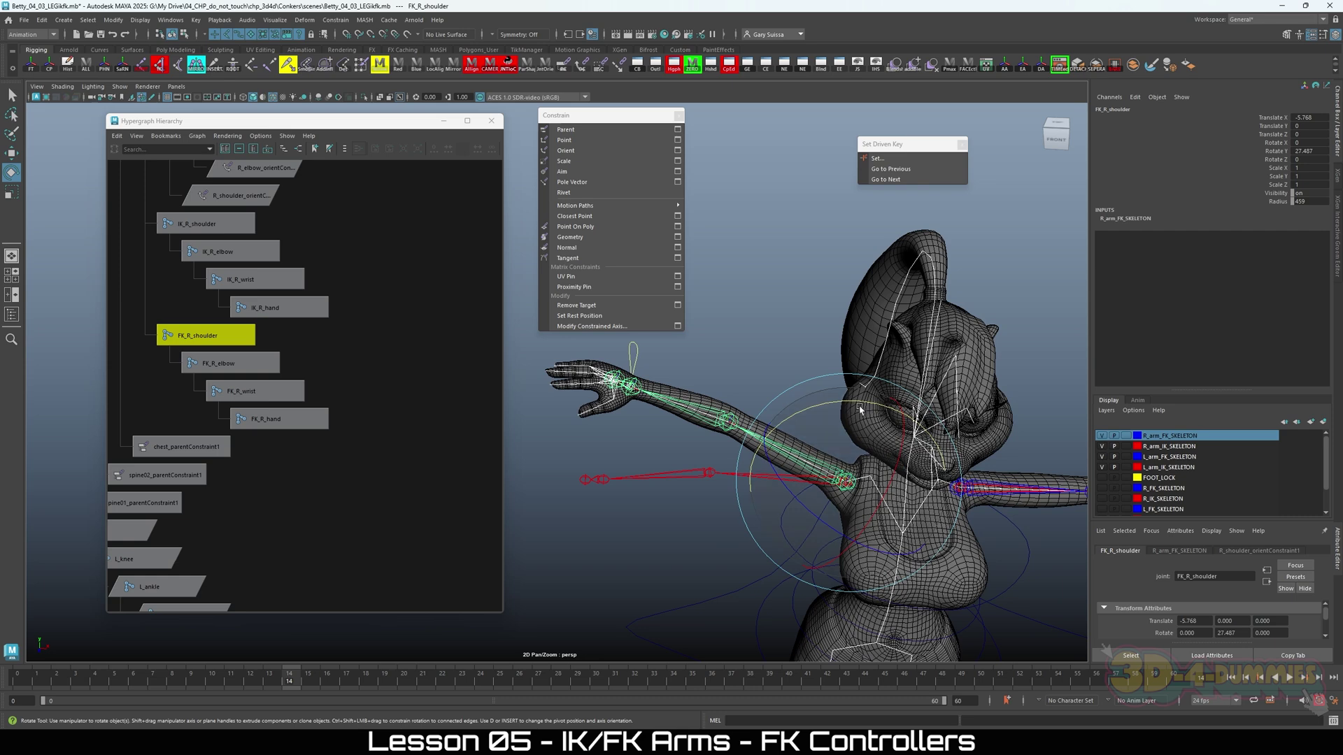
Rotate IK_R_shoulder about -33 degrees in Y to pose the IK chain away from the FK chain.
click(660, 561)
click(733, 475)
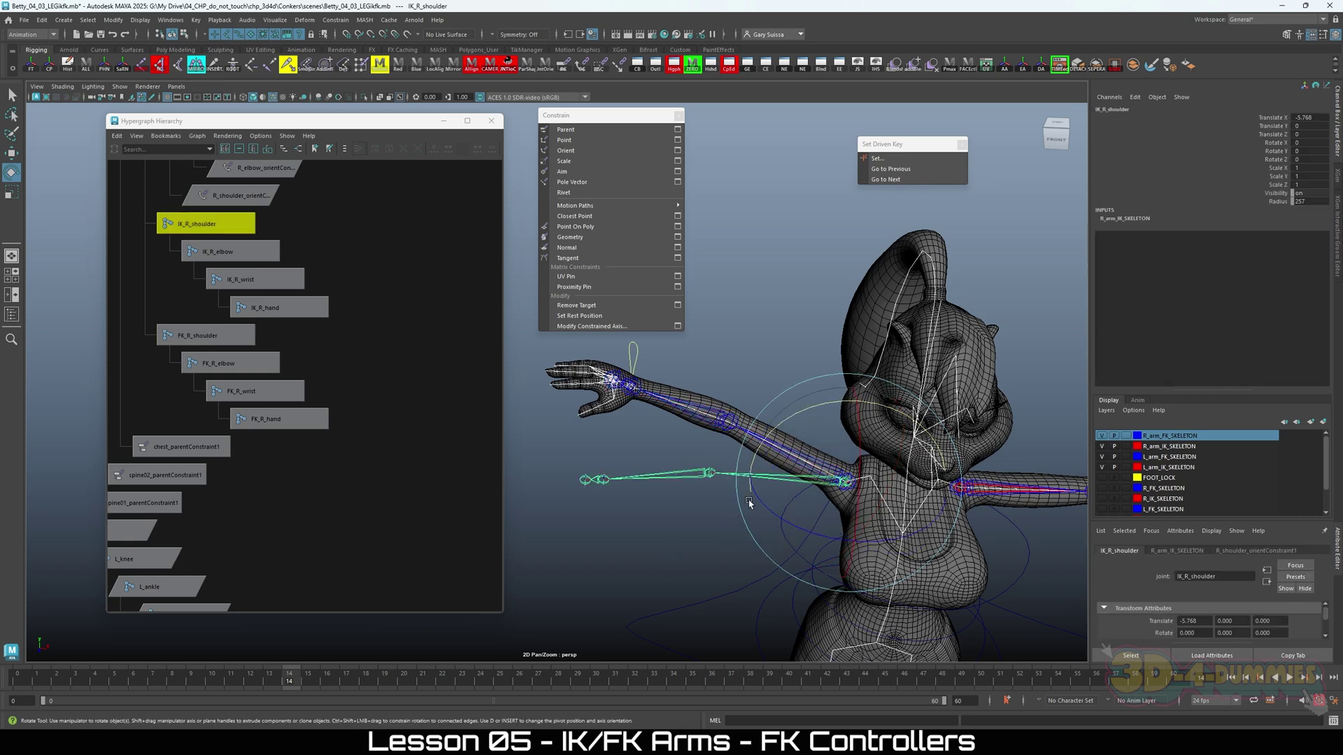
drag(783, 422, 750, 446)
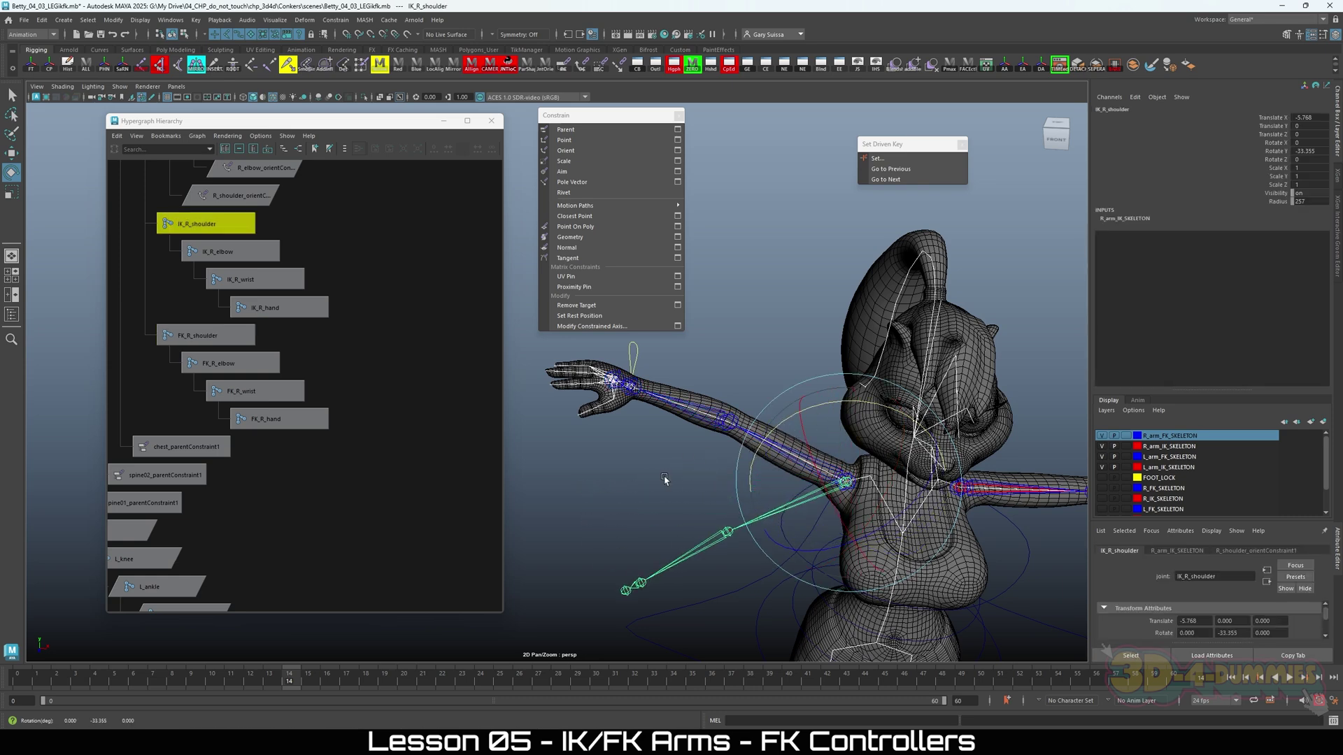
alt+drag(664, 477, 657, 362)
Lower L IKFK Switch on the right arm's switch control to 1 to test the blend from FK to IK.
click(633, 356)
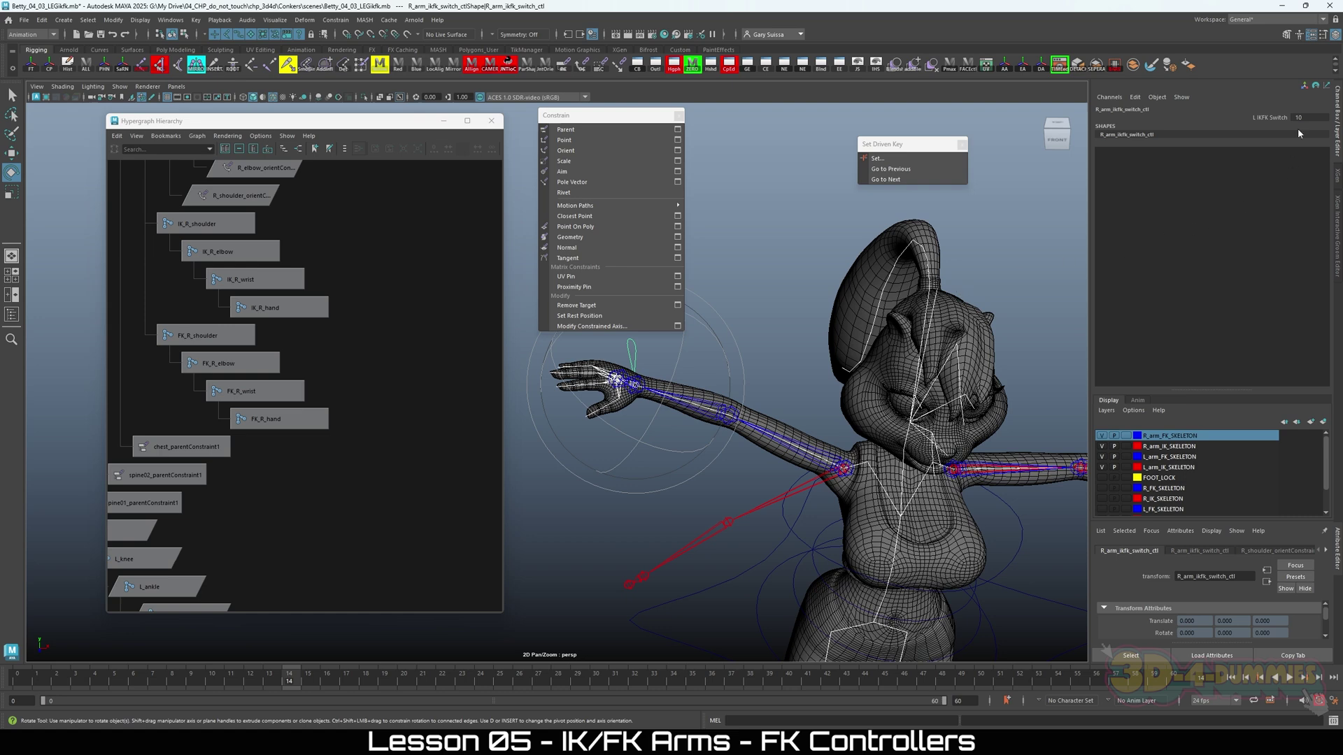
mouse_move(1318, 116)
mouse_down()
mouse_move(1259, 116)
mouse_move(1321, 116)
mouse_up()
middle_drag(980, 390, 885, 389)
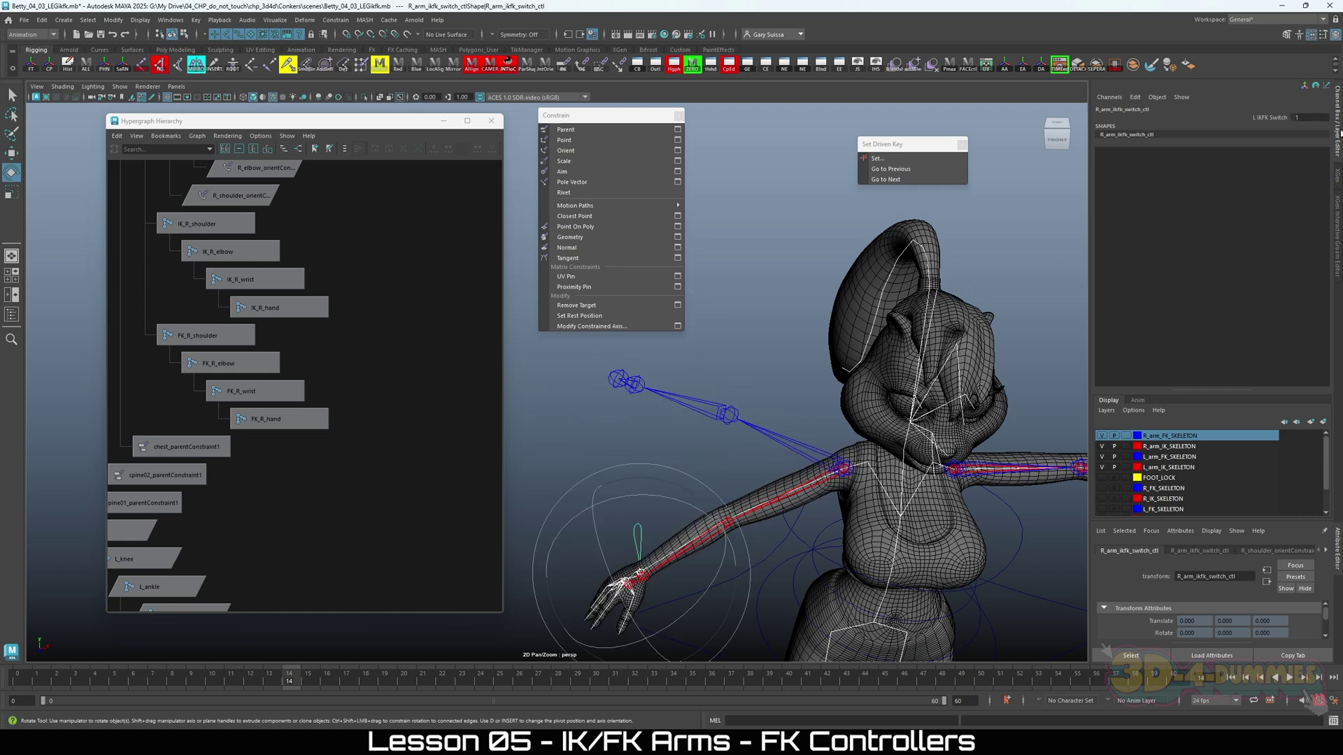
Undo the switch change and the test rotations of IK_R_shoulder and FK_R_shoulder.
key(ctrl+z)
key(ctrl+z)
key(ctrl+z)
key(ctrl+z)
key(ctrl+z)
key(ctrl+z)
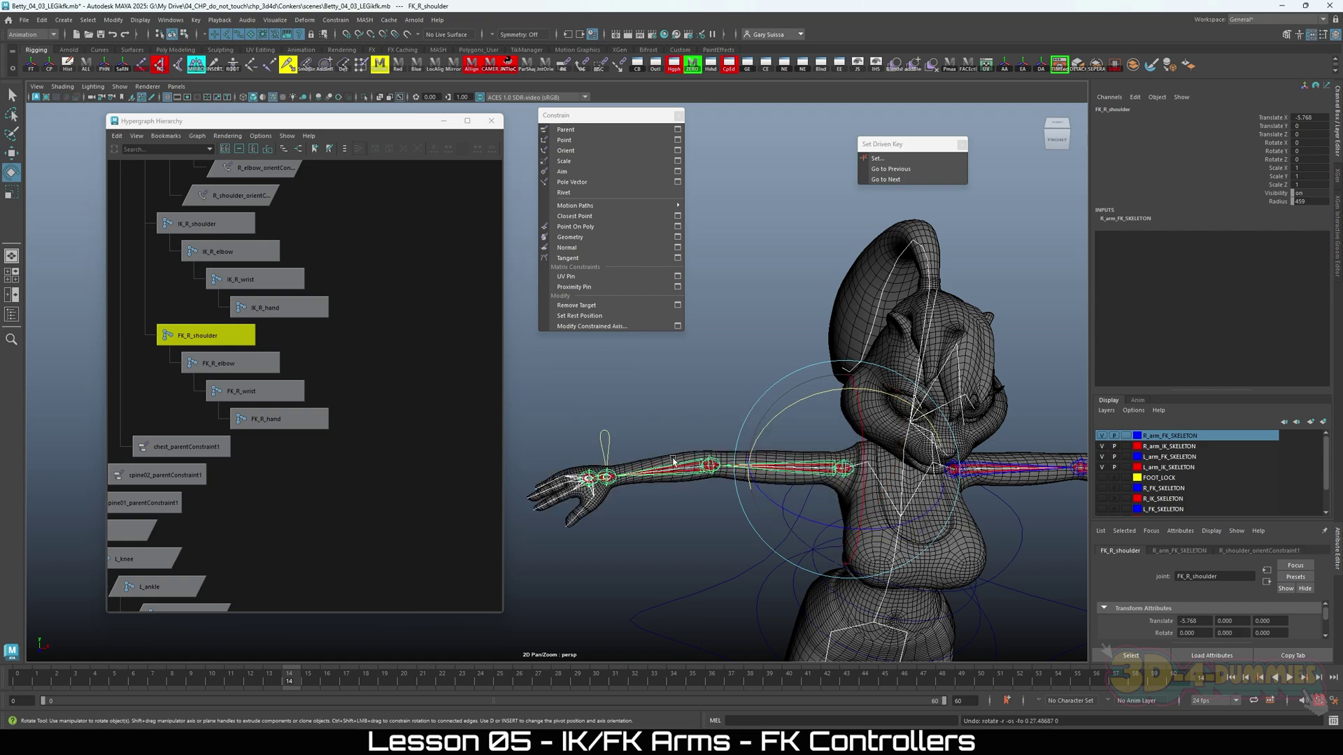
Make the Body layer selectable and select the Envelope attribute of the body mesh's skinCluster1.
mouse_move(623, 505)
alt+right_down()
mouse_move(678, 511)
mouse_move(622, 505)
alt+right_up()
alt+drag(763, 489, 785, 442)
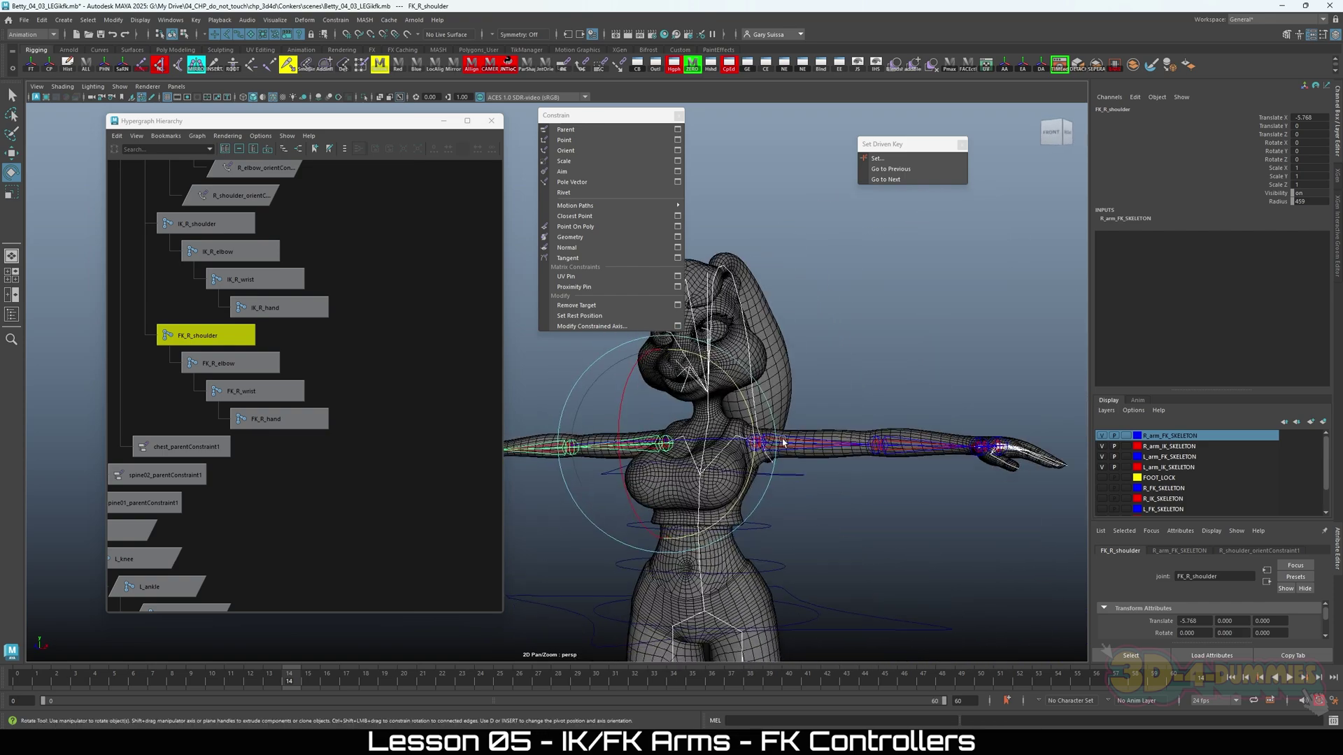
alt+middle_drag(794, 507, 808, 428)
alt+right_drag(810, 428, 801, 490)
click(799, 516)
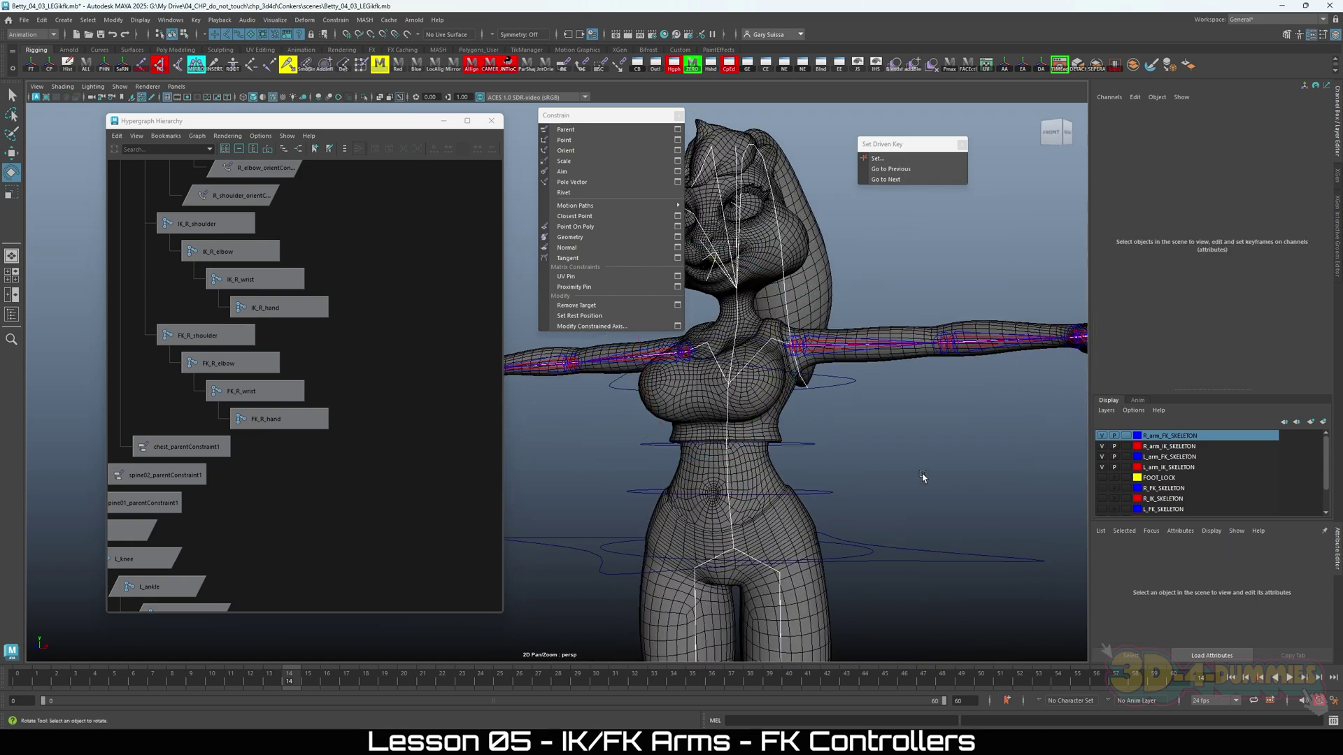
scroll(1157, 500, down, 1)
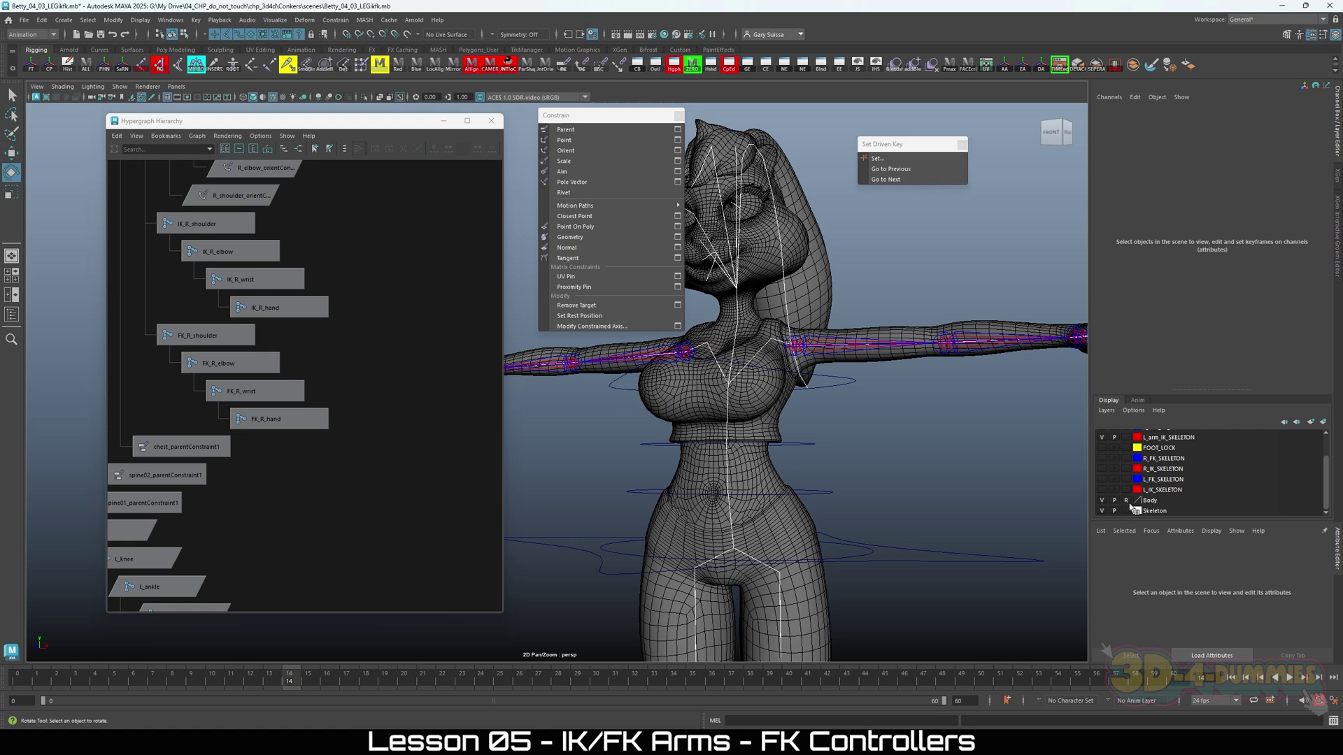
click(817, 521)
click(1115, 226)
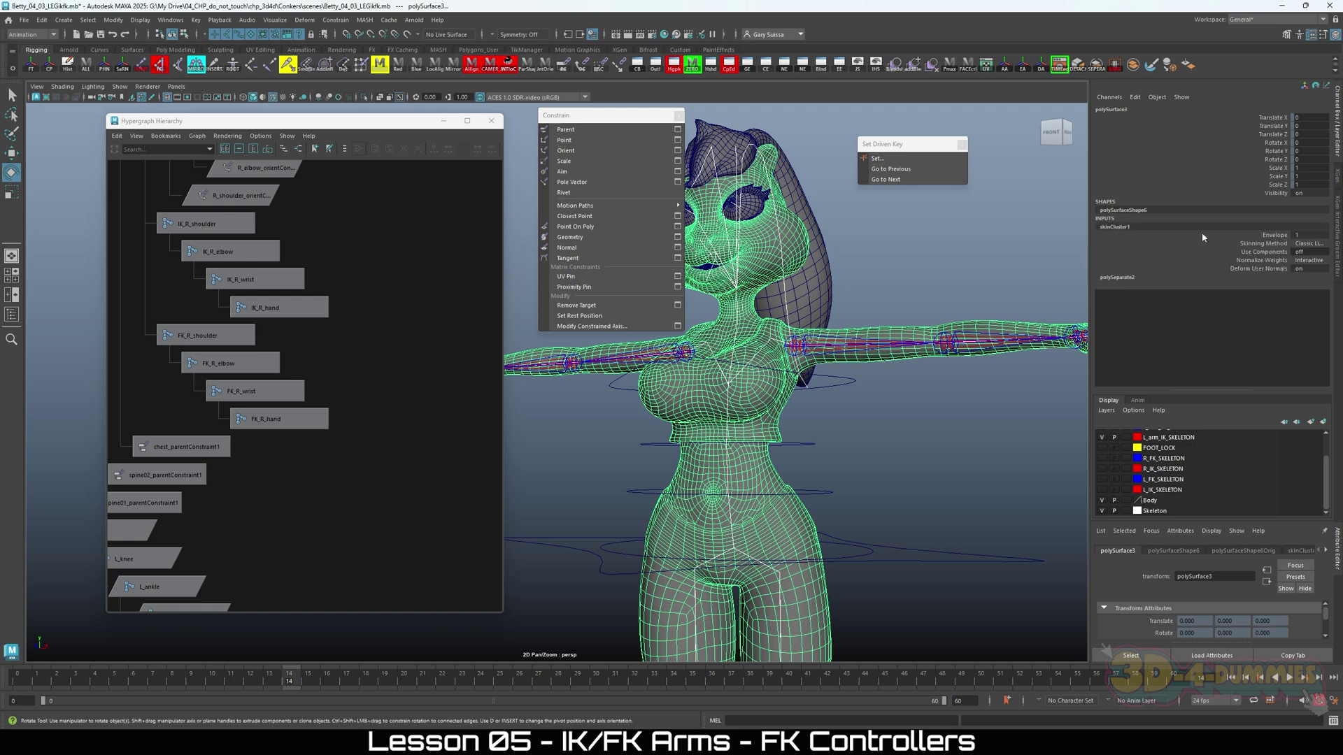
click(1270, 237)
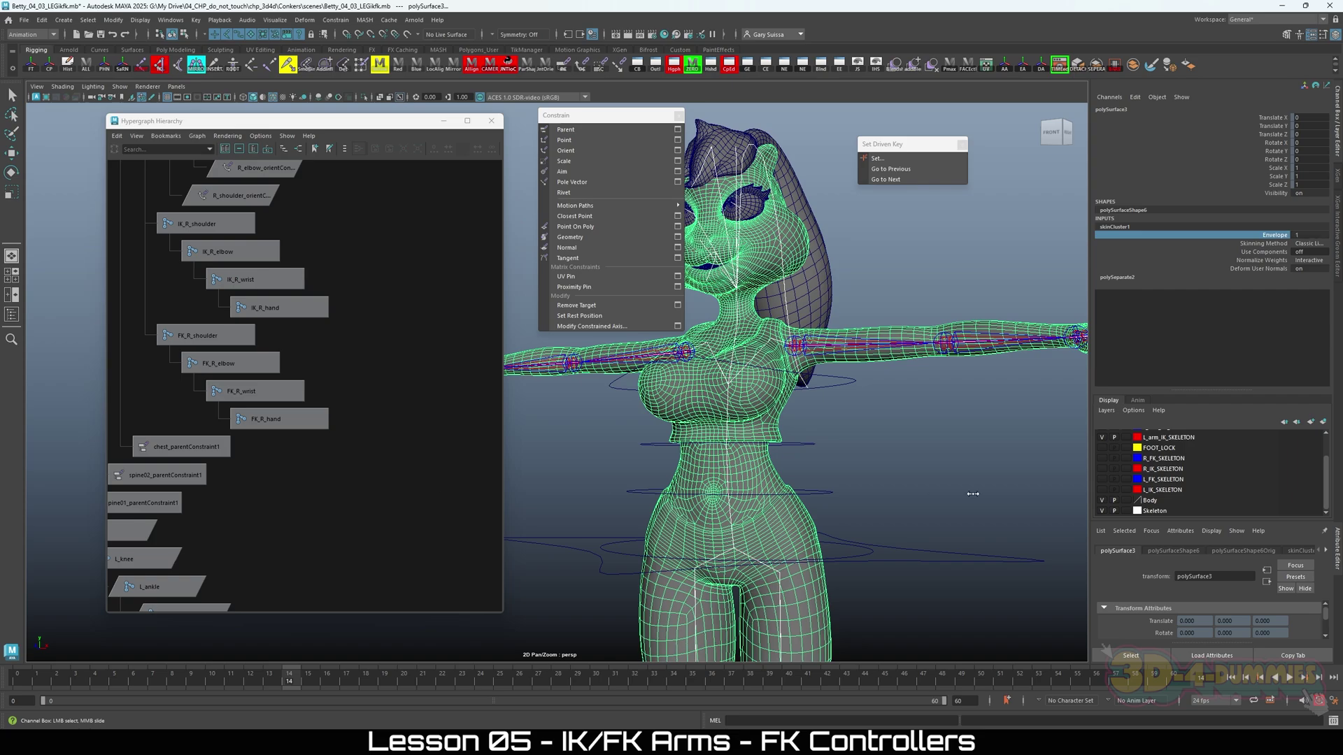
Scrub the skinCluster1 Envelope and return it to 1 to compare the face and body with their bind pose.
middle_drag(973, 494, 627, 492)
middle_drag(786, 455, 985, 464)
alt+middle_drag(777, 377, 829, 510)
alt+right_drag(829, 510, 1042, 480)
alt+middle_drag(1042, 480, 752, 475)
scroll(751, 475, up, 5)
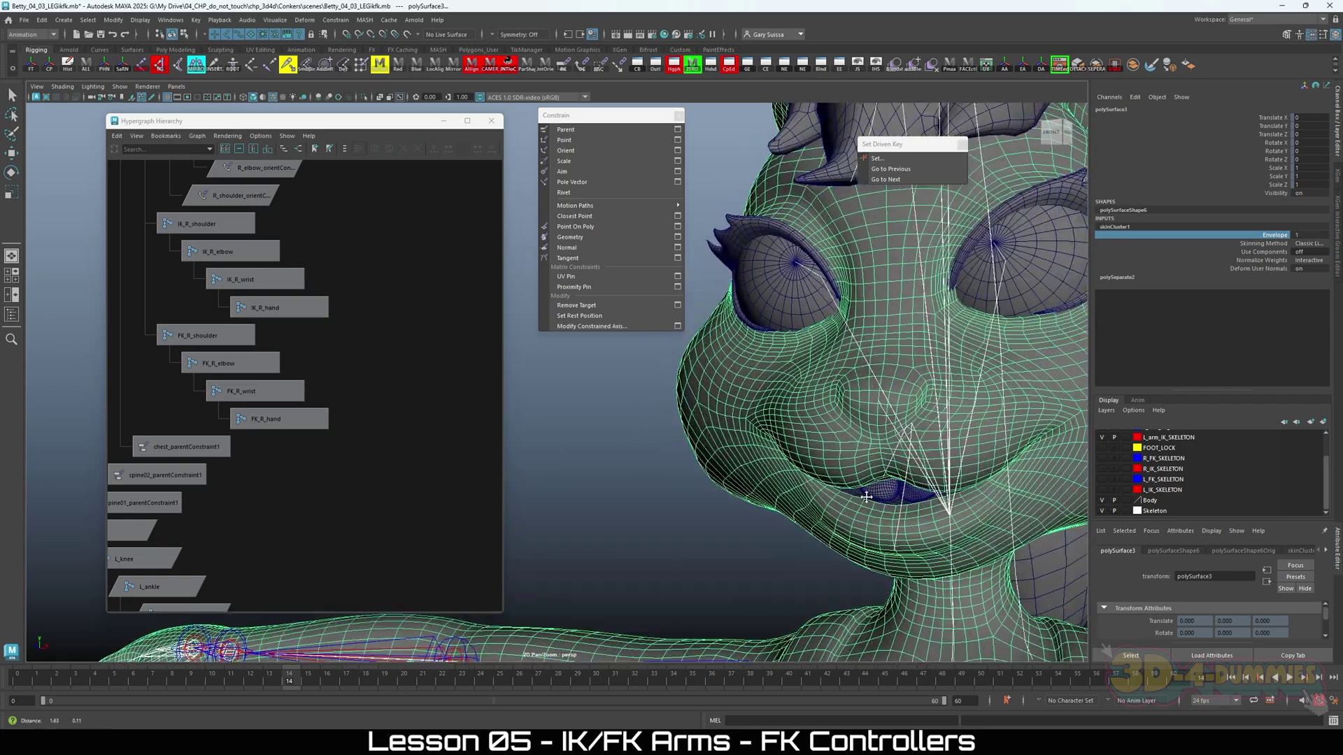
middle_drag(775, 525, 863, 521)
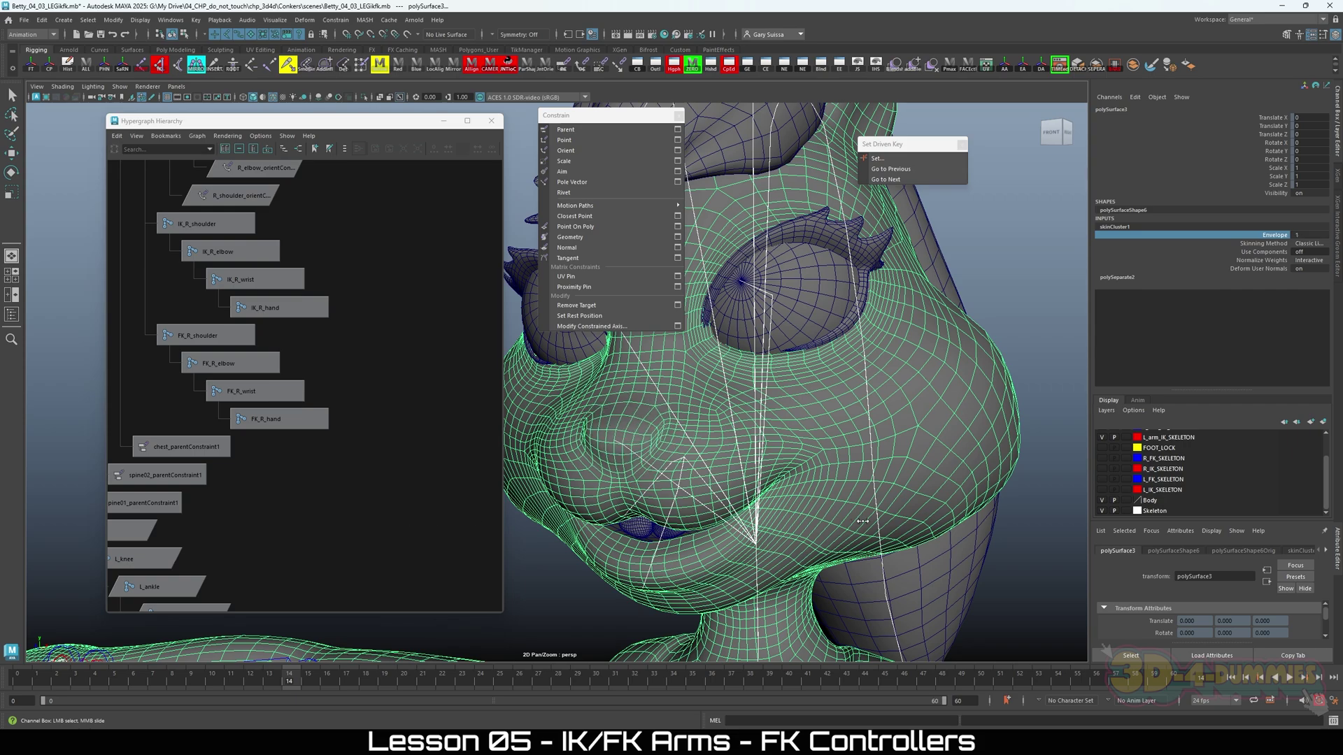
double_click(1313, 235)
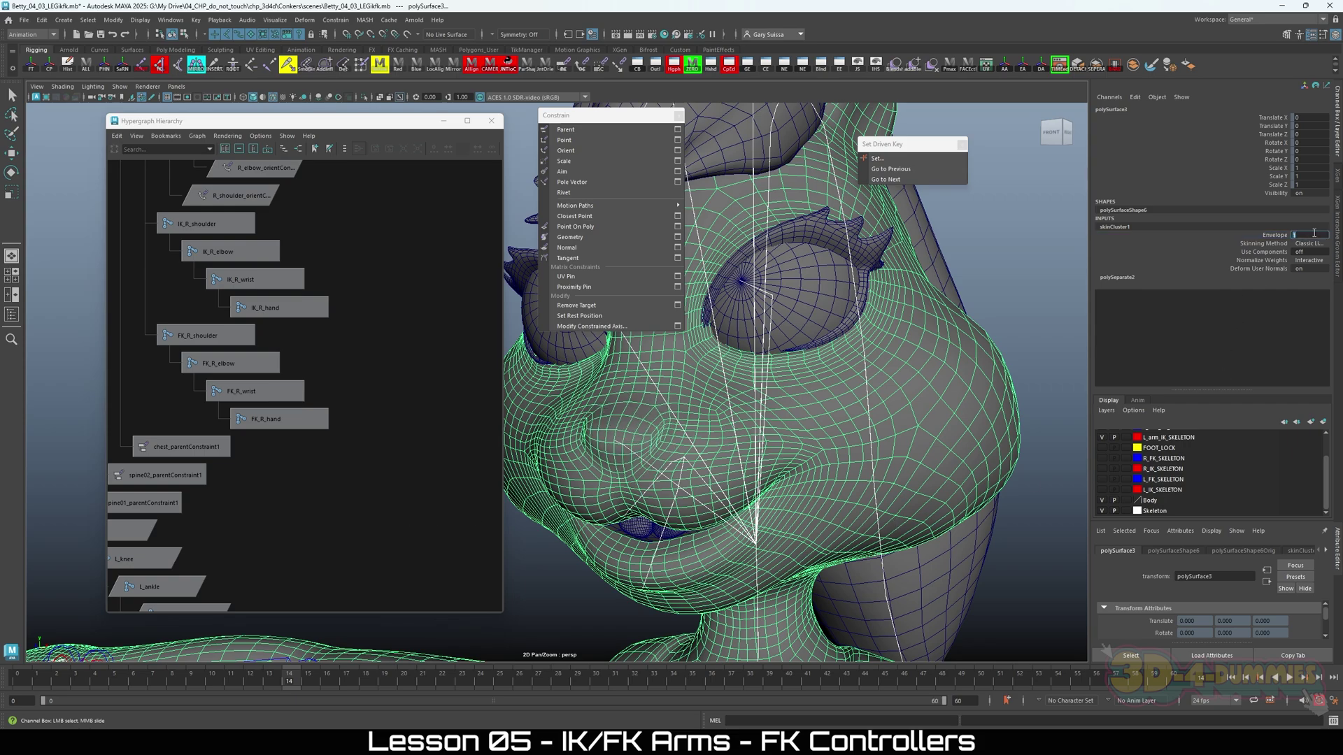
Reset Rotate X, Y and Z of the nose_01 joint to 0.
scroll(994, 428, down, 5)
alt+drag(993, 428, 699, 444)
scroll(664, 447, up, 5)
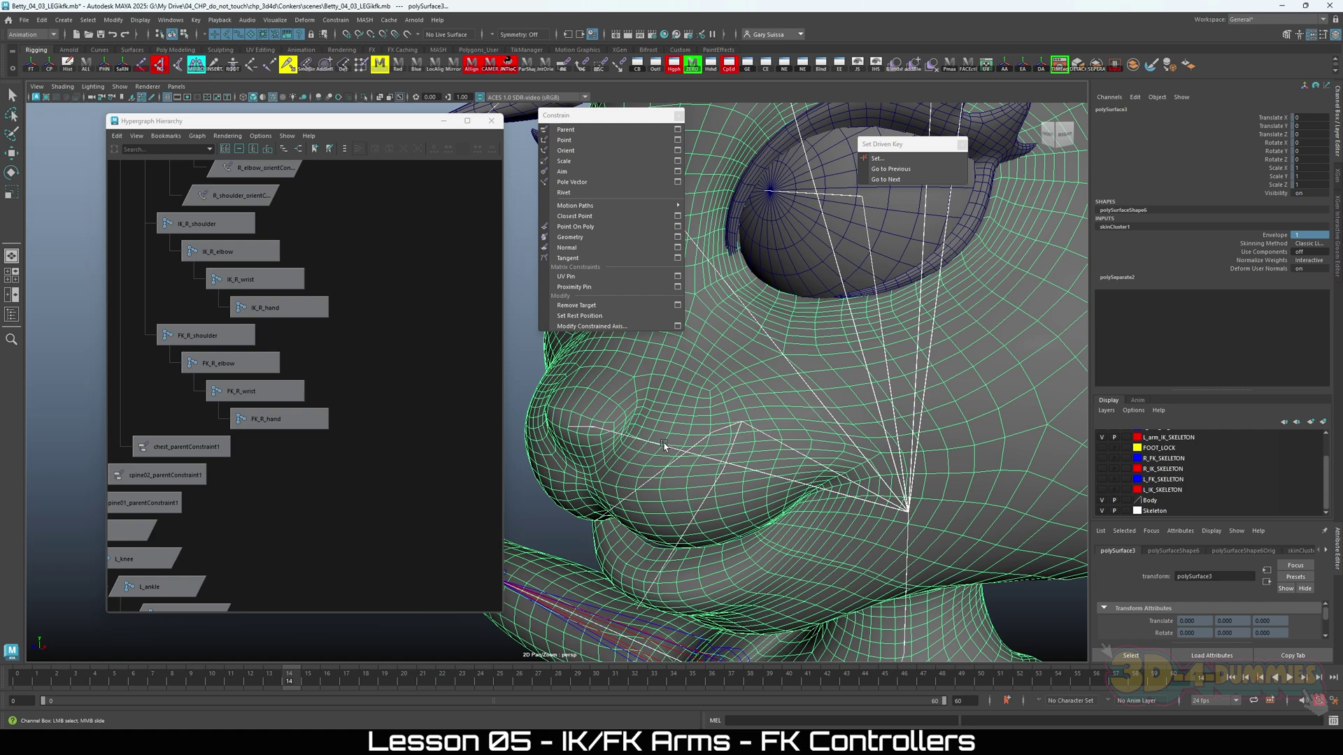
click(585, 423)
key(e)
drag(1313, 143, 1313, 159)
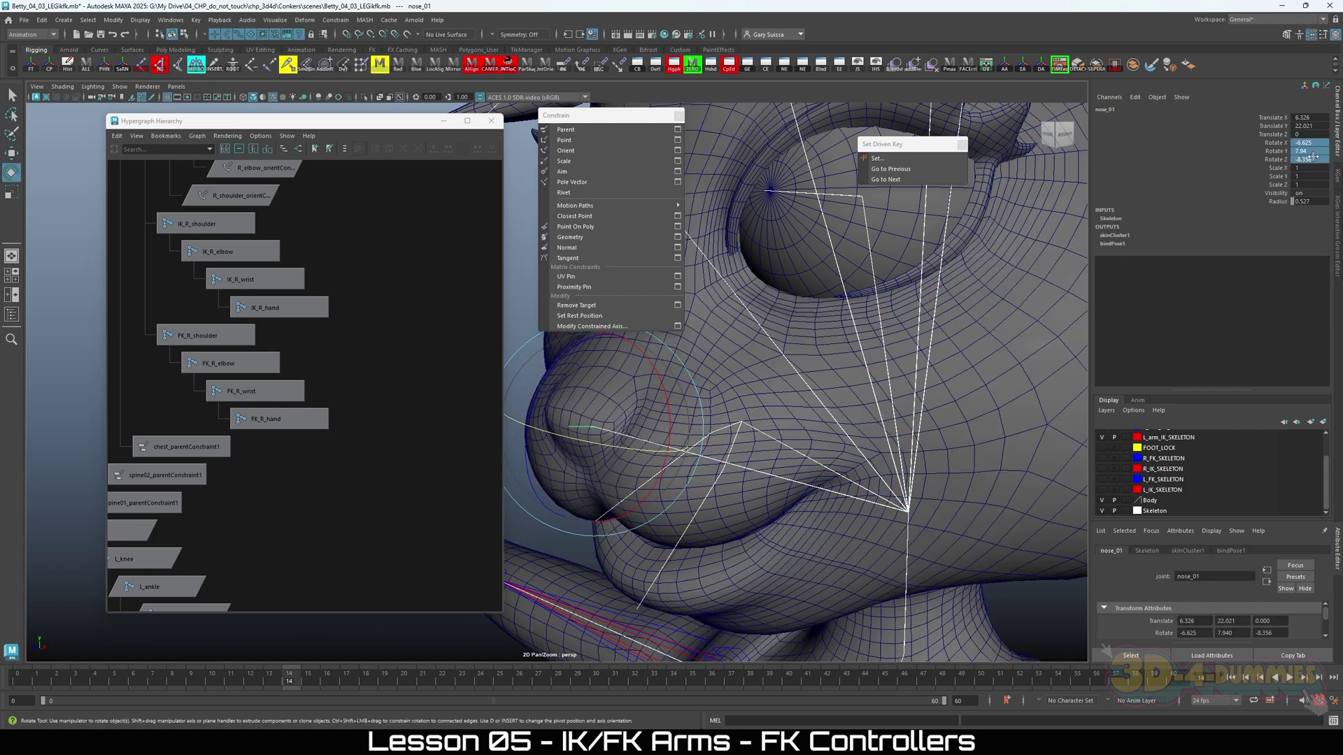
text(0)
key(Return)
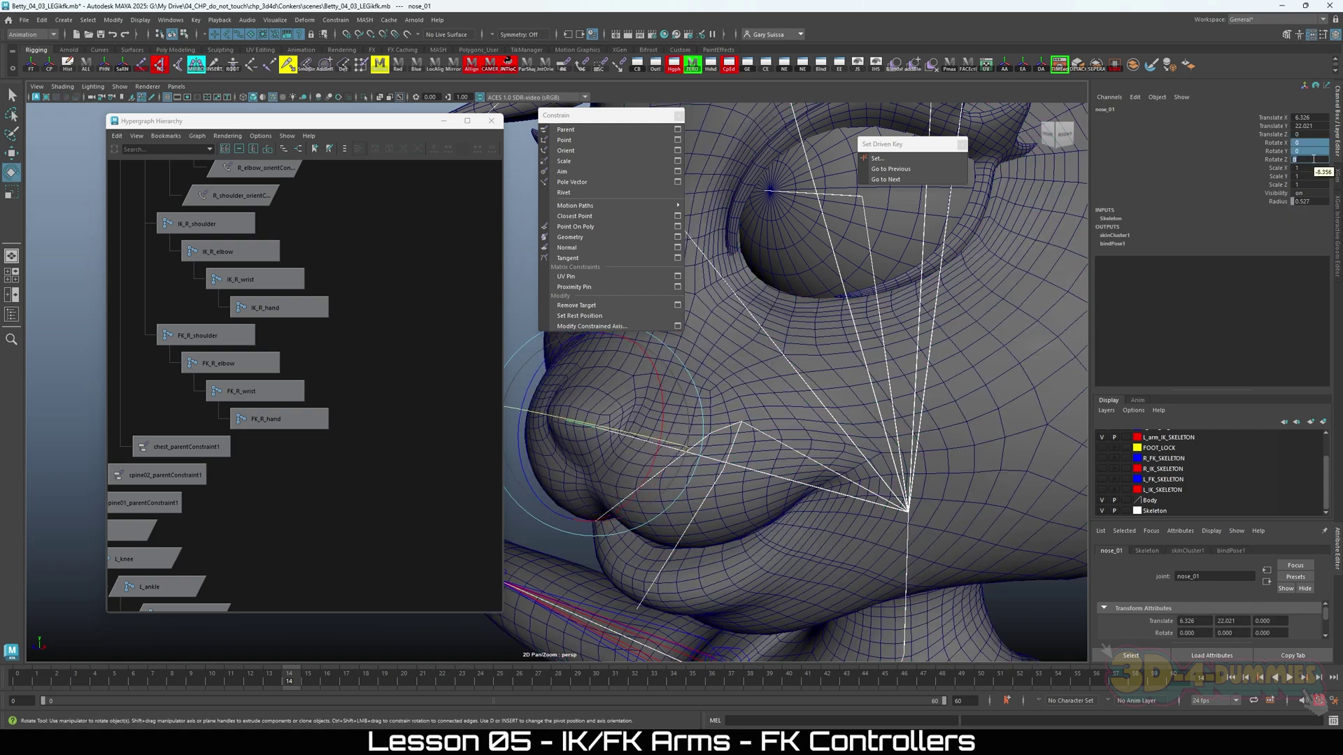
Scrub the body mesh's skinCluster1 Envelope again and inspect the head, torso and arms for remaining pose shifts.
alt+right_drag(791, 403, 728, 521)
alt+drag(728, 521, 821, 520)
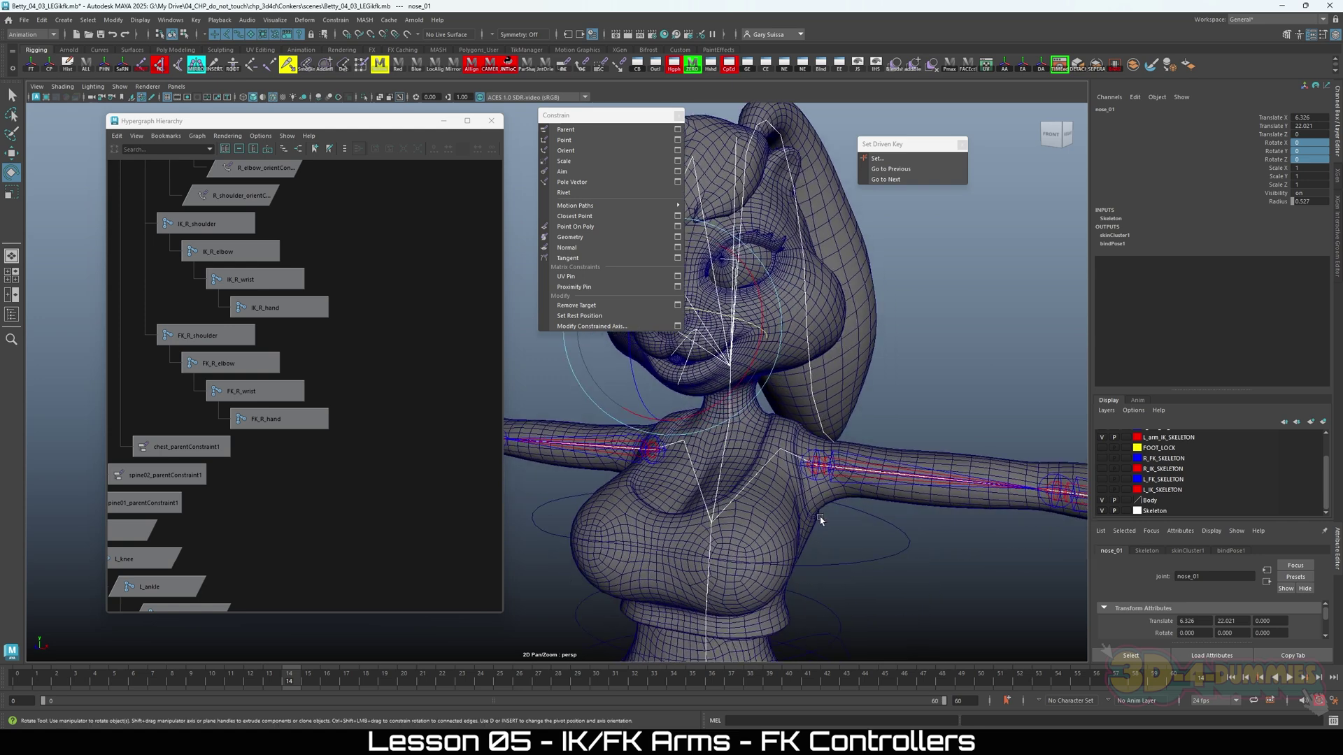
click(790, 534)
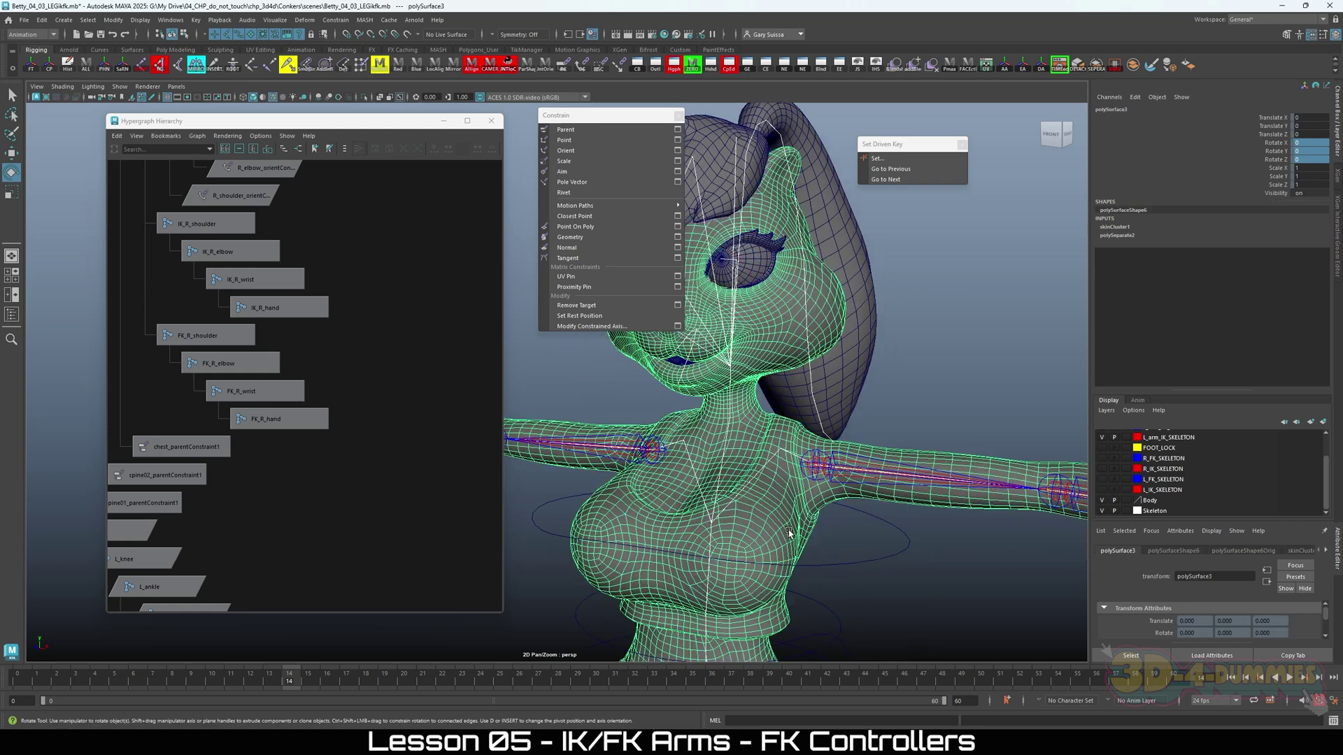
click(1115, 227)
click(1272, 235)
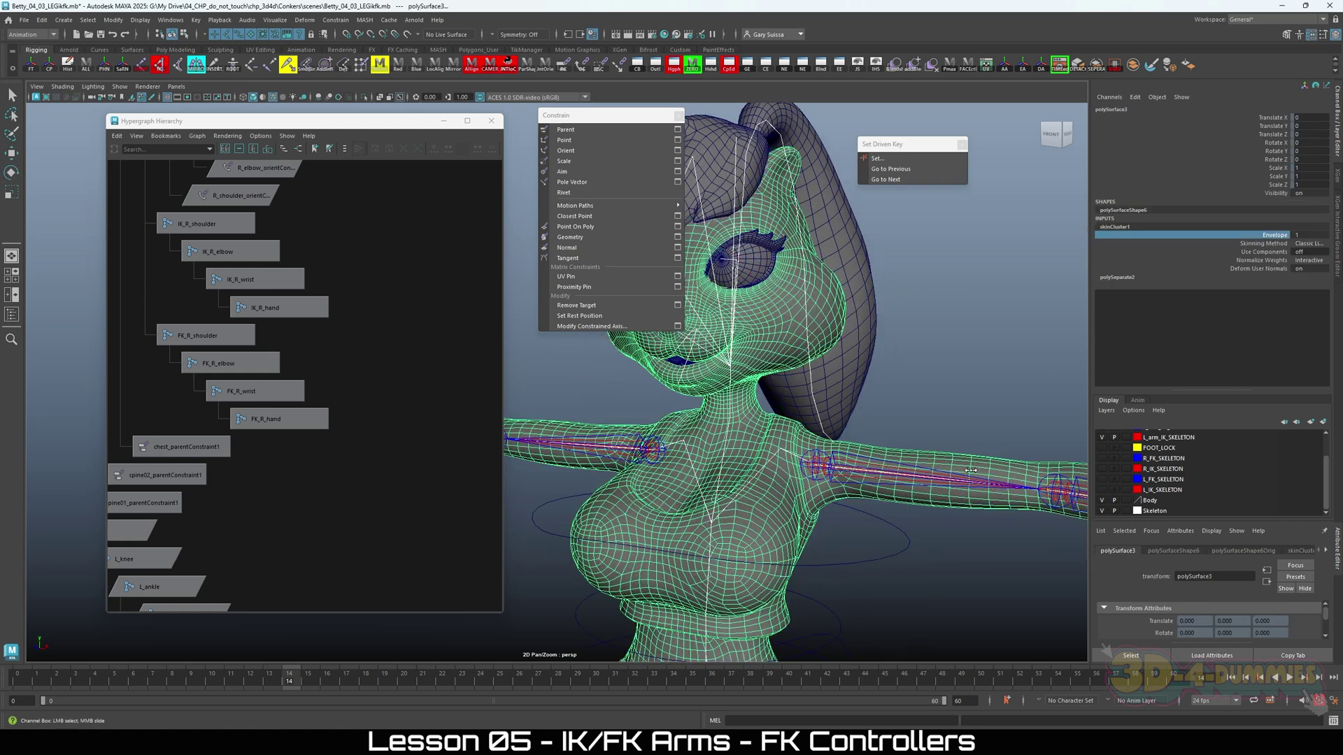
middle_drag(906, 458, 713, 553)
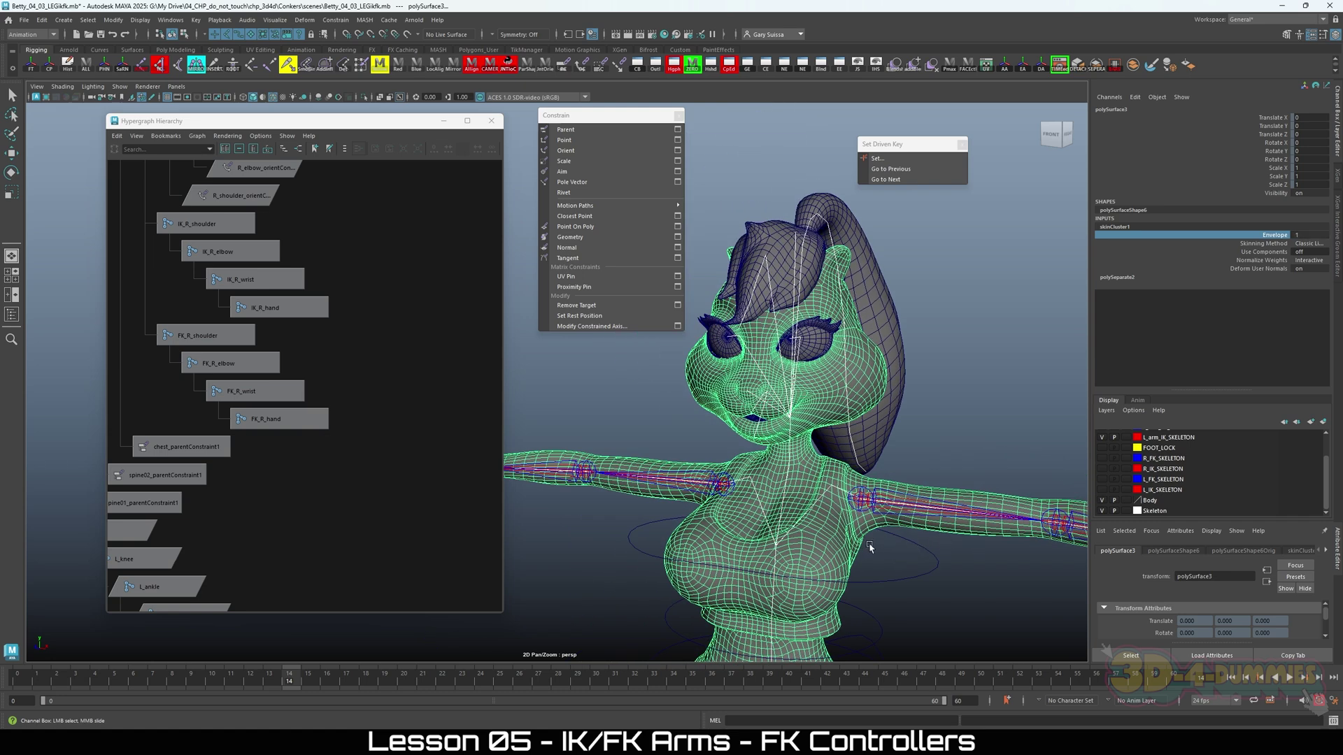
middle_drag(839, 535, 922, 518)
alt+right_drag(948, 535, 706, 549)
alt+middle_drag(706, 549, 721, 501)
alt+drag(720, 501, 738, 526)
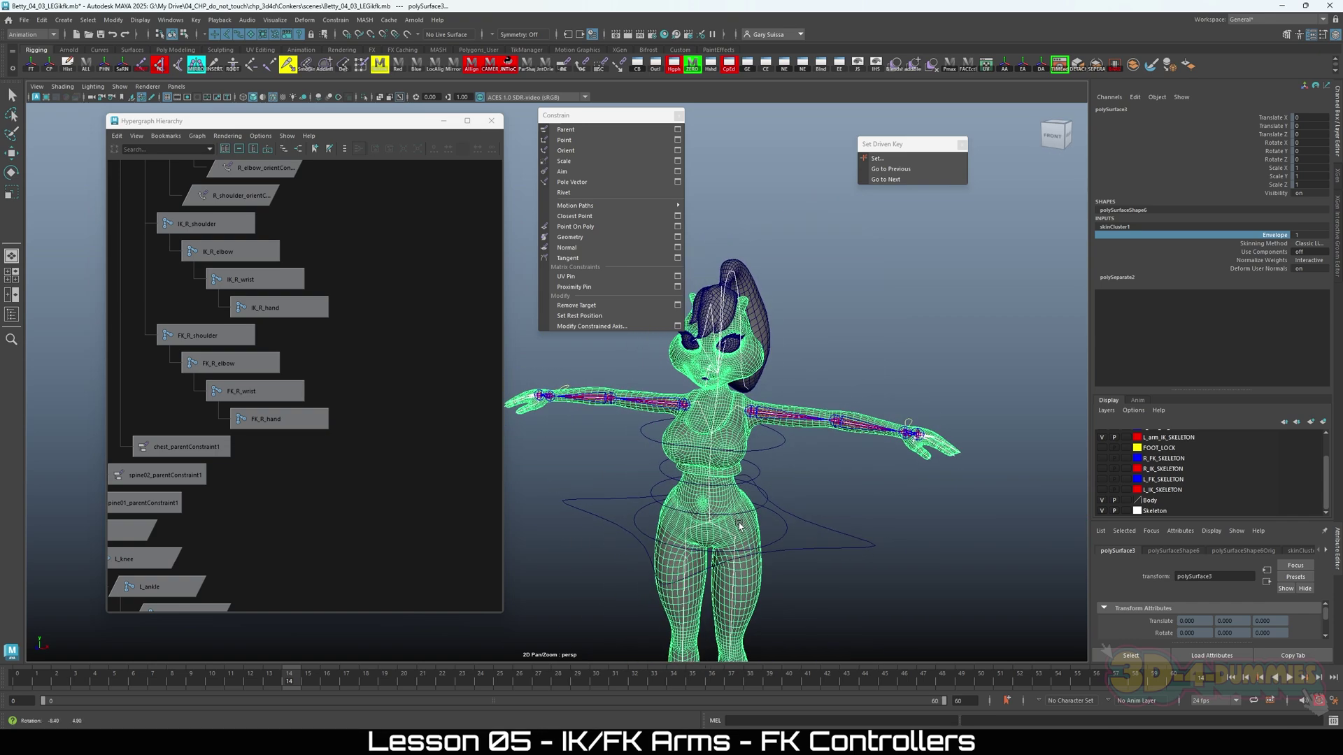
alt+right_drag(739, 525, 845, 528)
alt+middle_drag(845, 527, 639, 525)
alt+right_drag(639, 525, 849, 547)
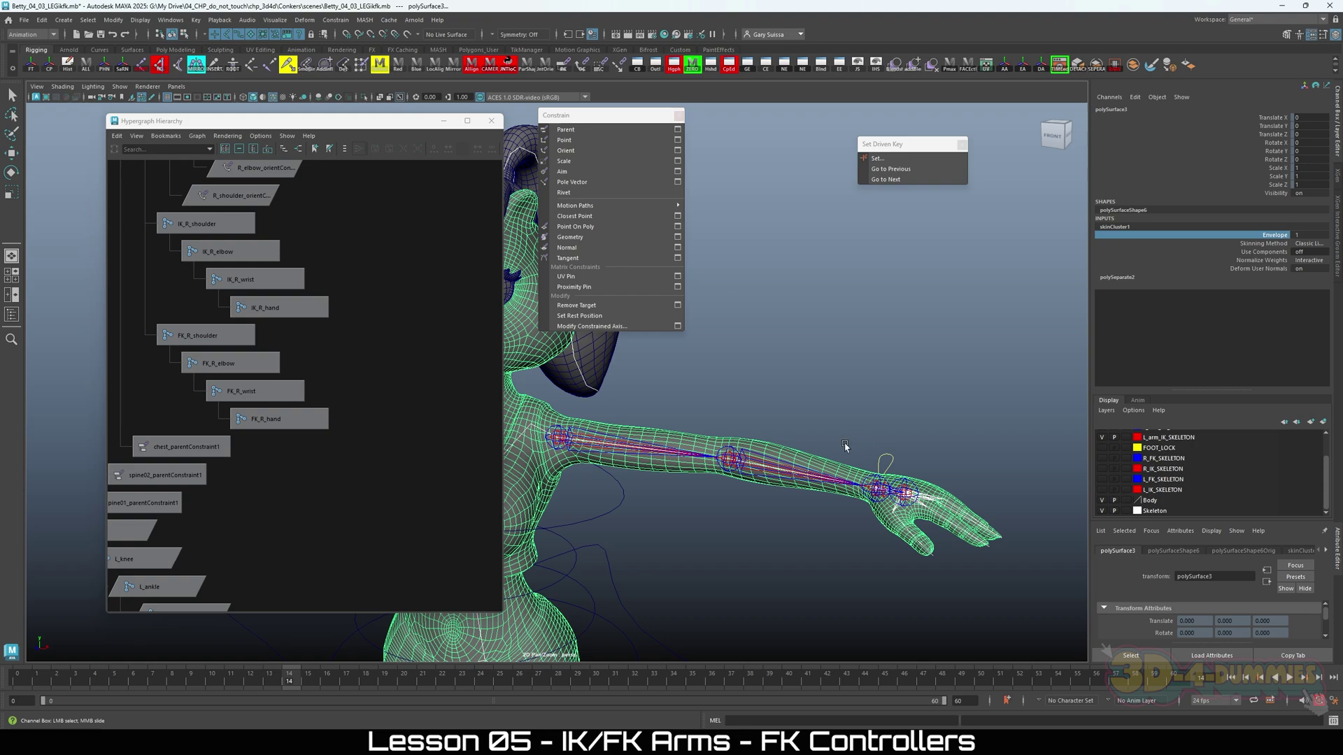
alt+right_drag(845, 446, 686, 451)
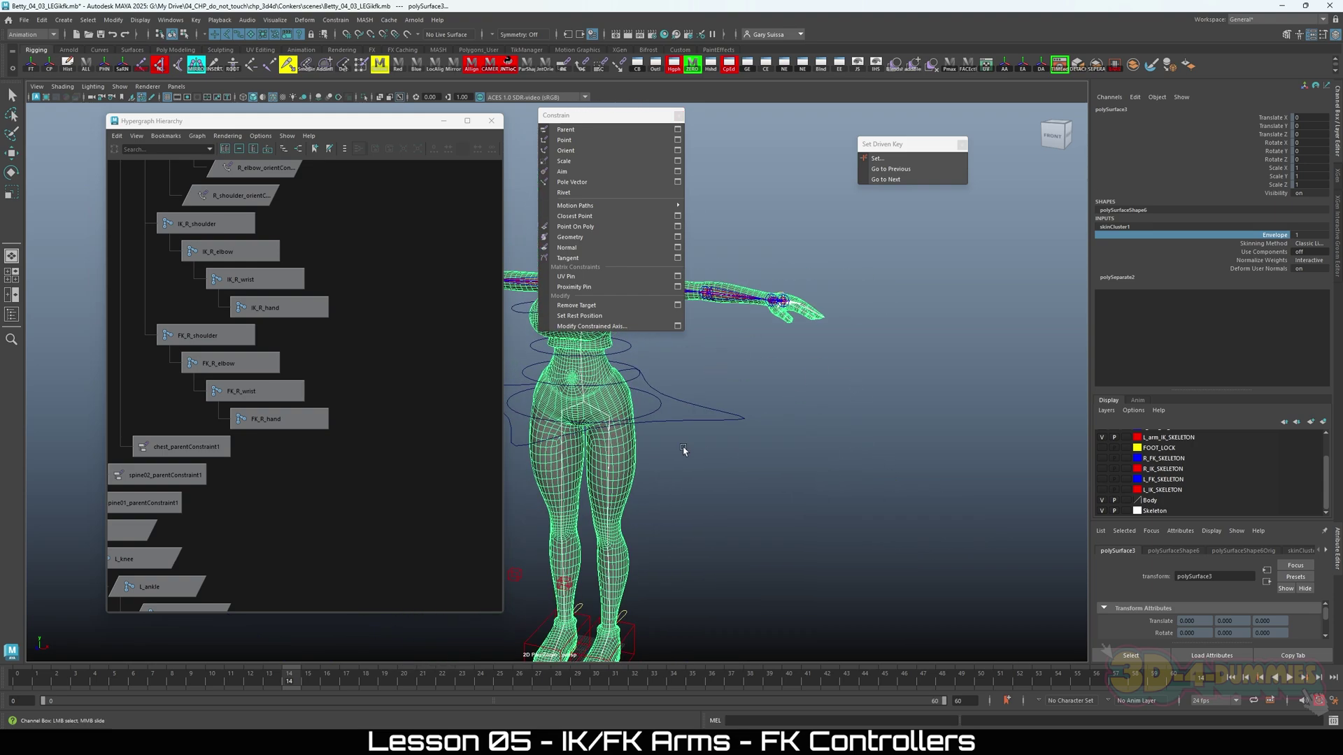
Close the floating Constrain menu and set the IKFK Switch on L_ikfk_switch_ctl to 10.
click(678, 118)
alt+right_drag(836, 431, 757, 456)
alt+middle_drag(758, 456, 794, 426)
alt+right_drag(794, 426, 838, 449)
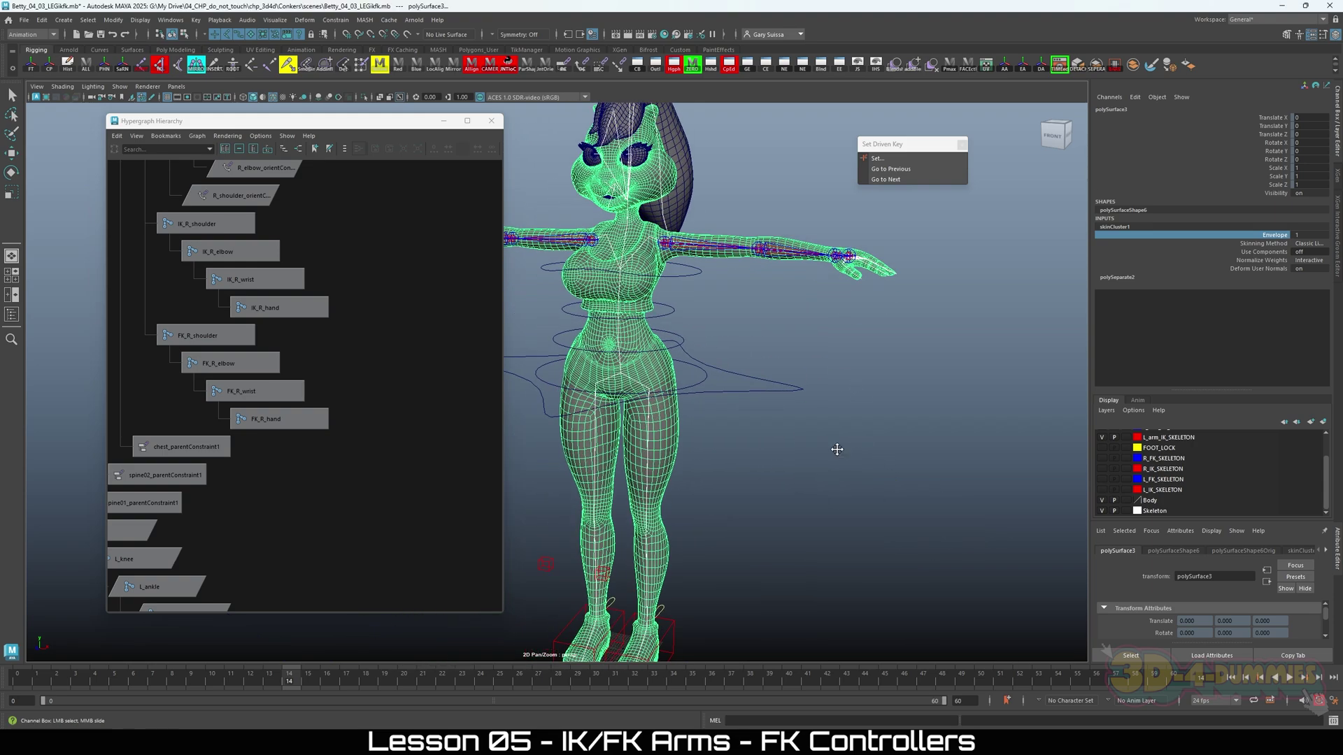
alt+middle_drag(837, 449, 765, 449)
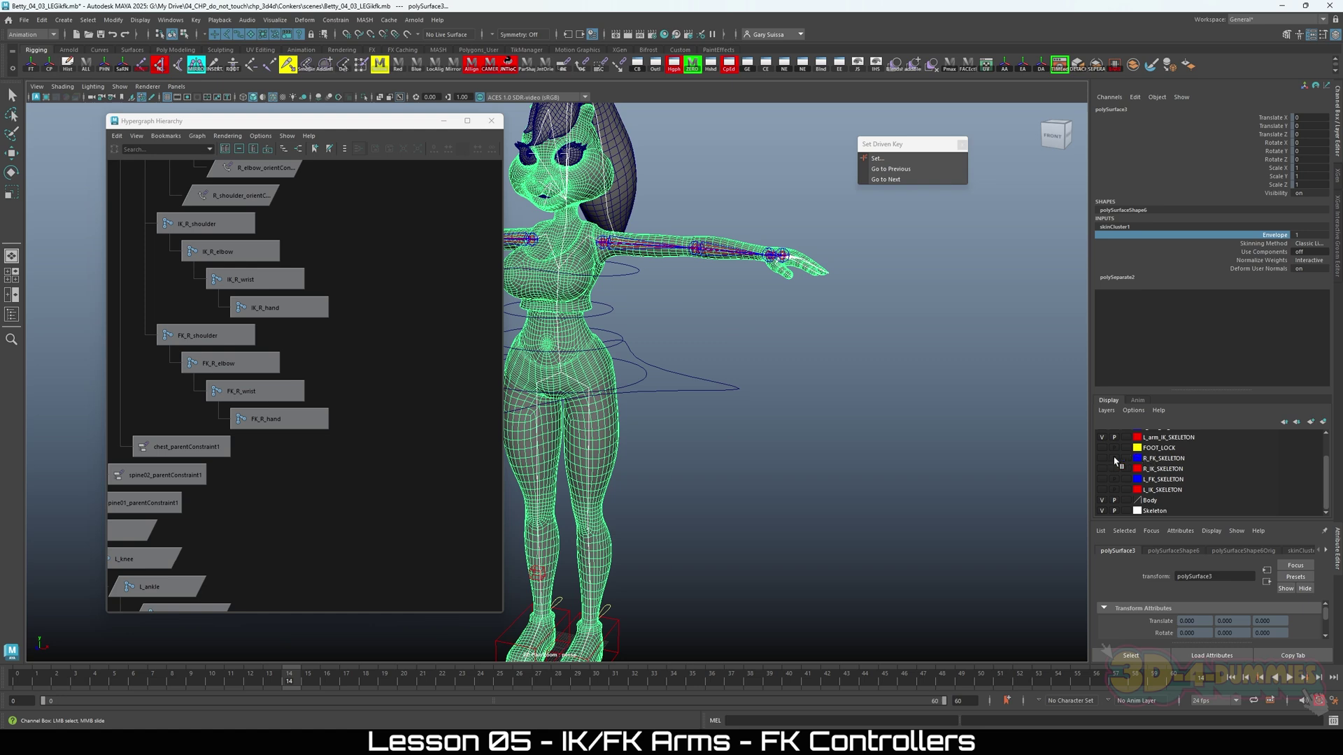
alt+drag(946, 465, 702, 578)
key(e)
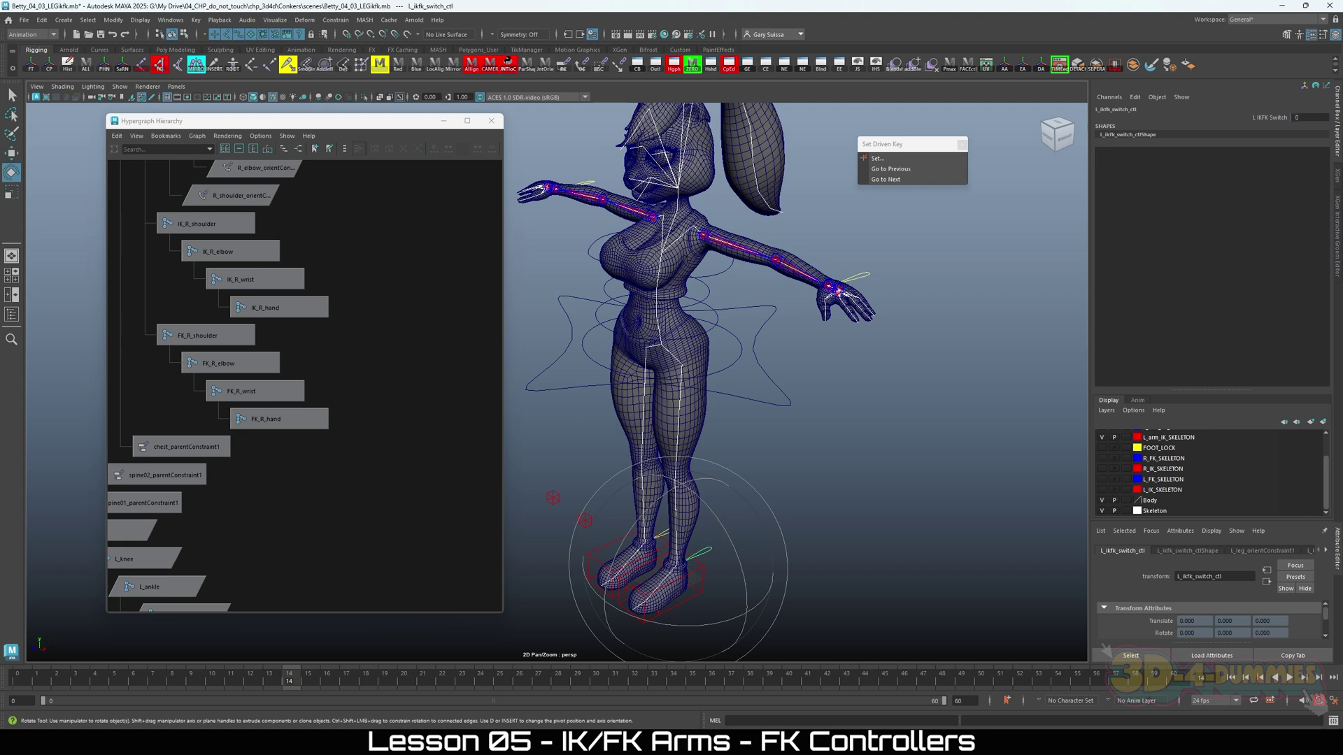
text(10)
key(Return)
Select FK_L_leg_ctl on the left thigh and frame its control hierarchy in the Hypergraph.
alt+right_drag(909, 318, 904, 385)
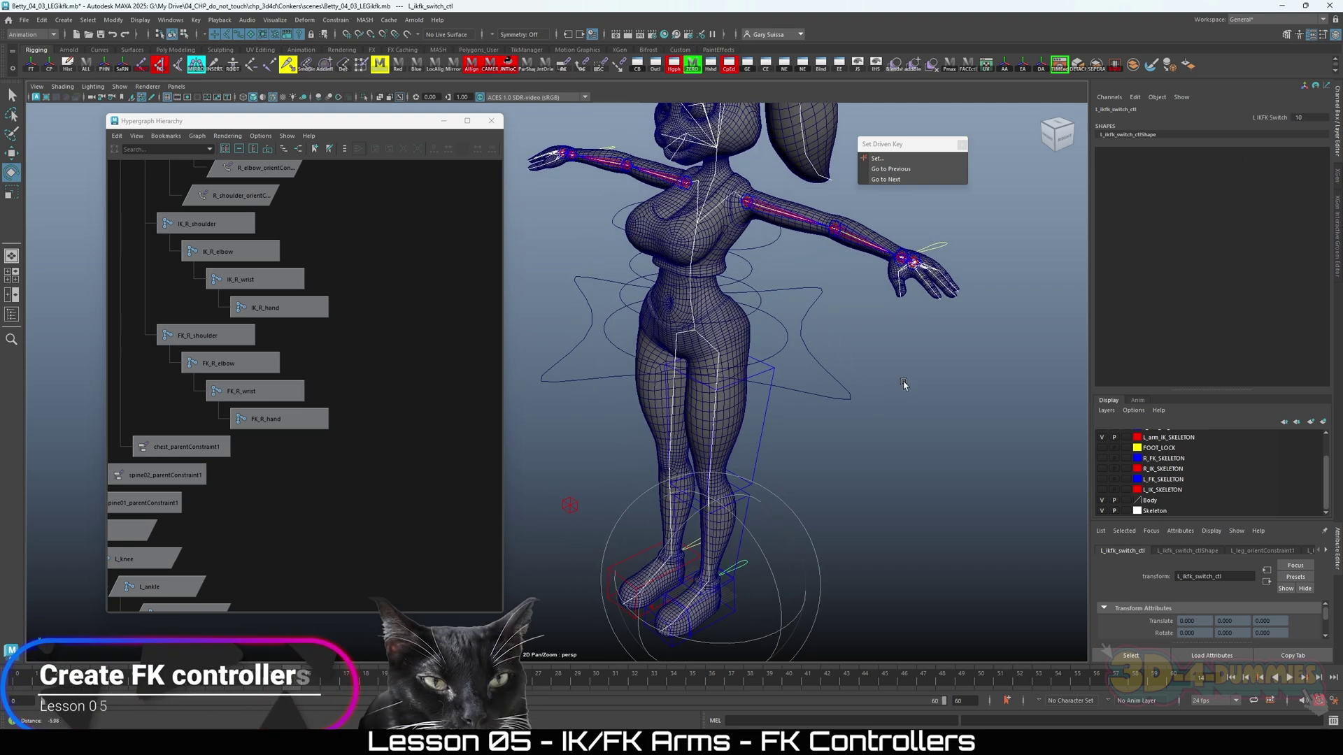
alt+drag(904, 385, 930, 353)
drag(801, 378, 767, 392)
alt+right_drag(767, 393, 686, 410)
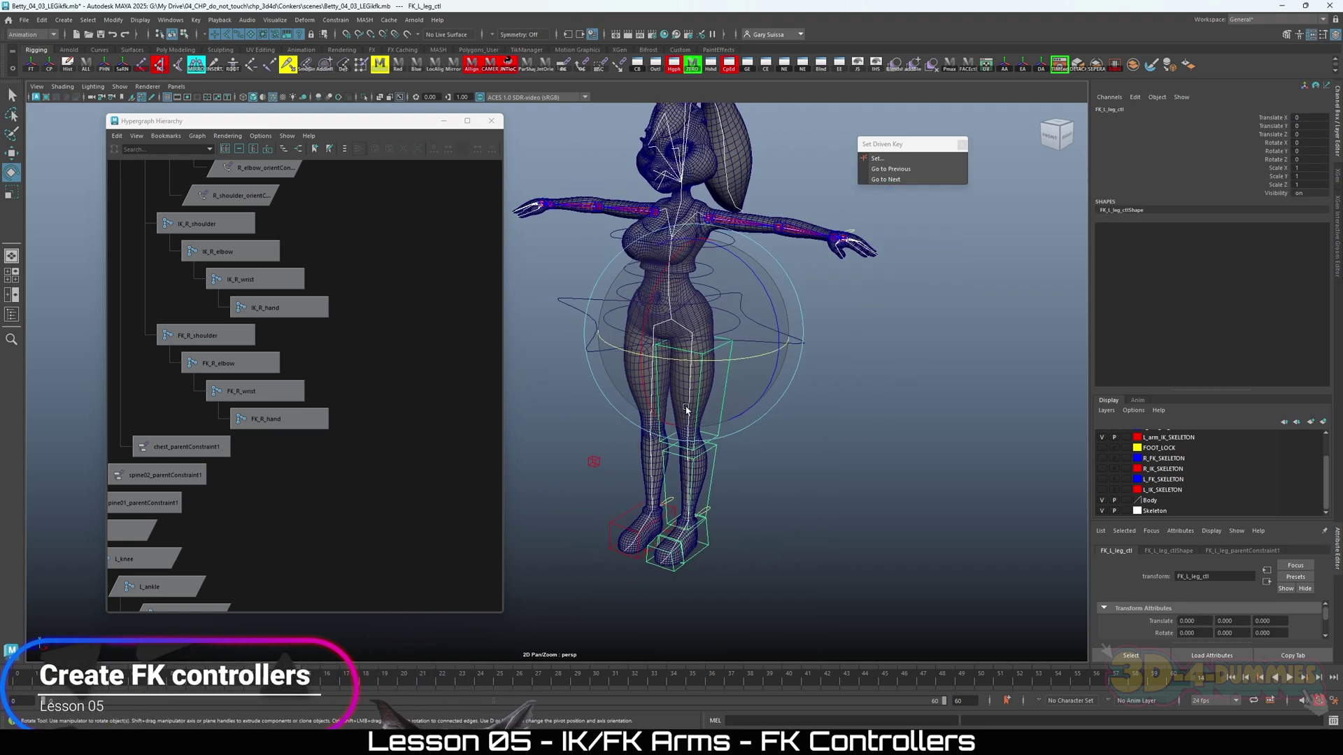
alt+drag(686, 411, 712, 401)
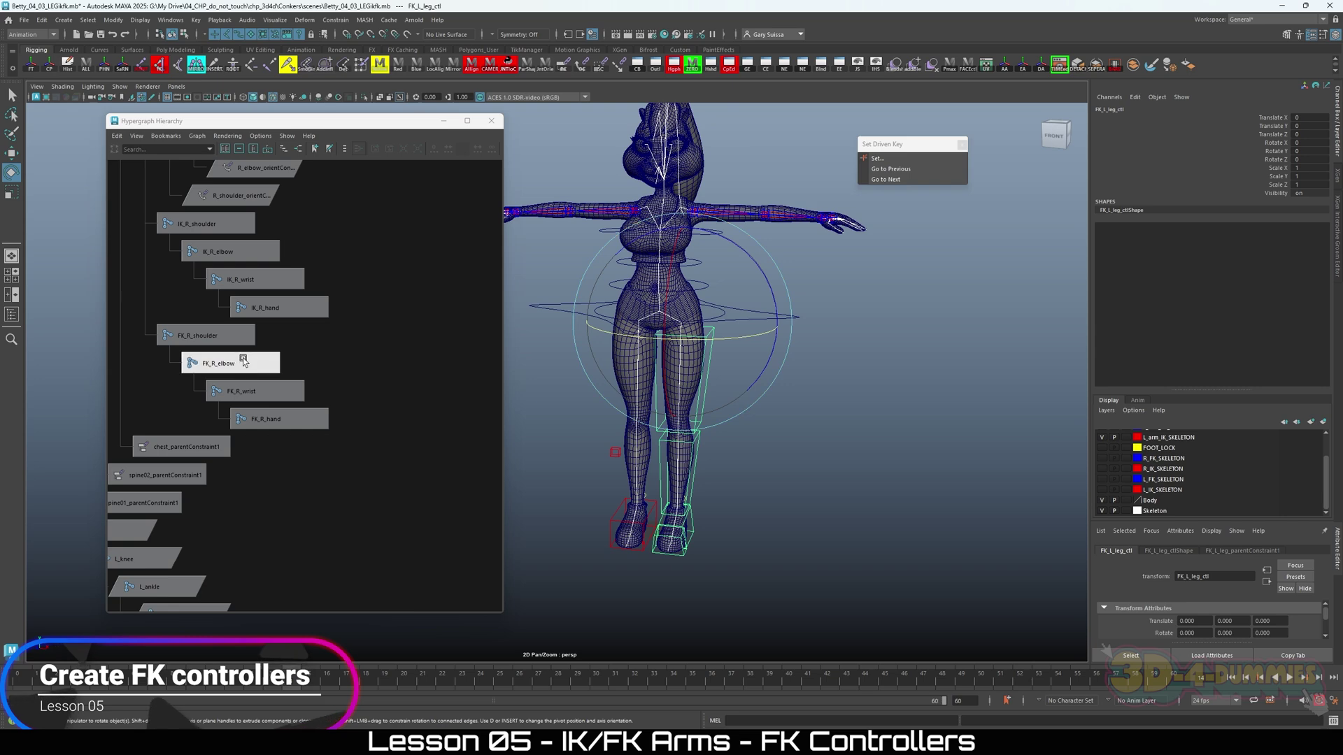
key(f)
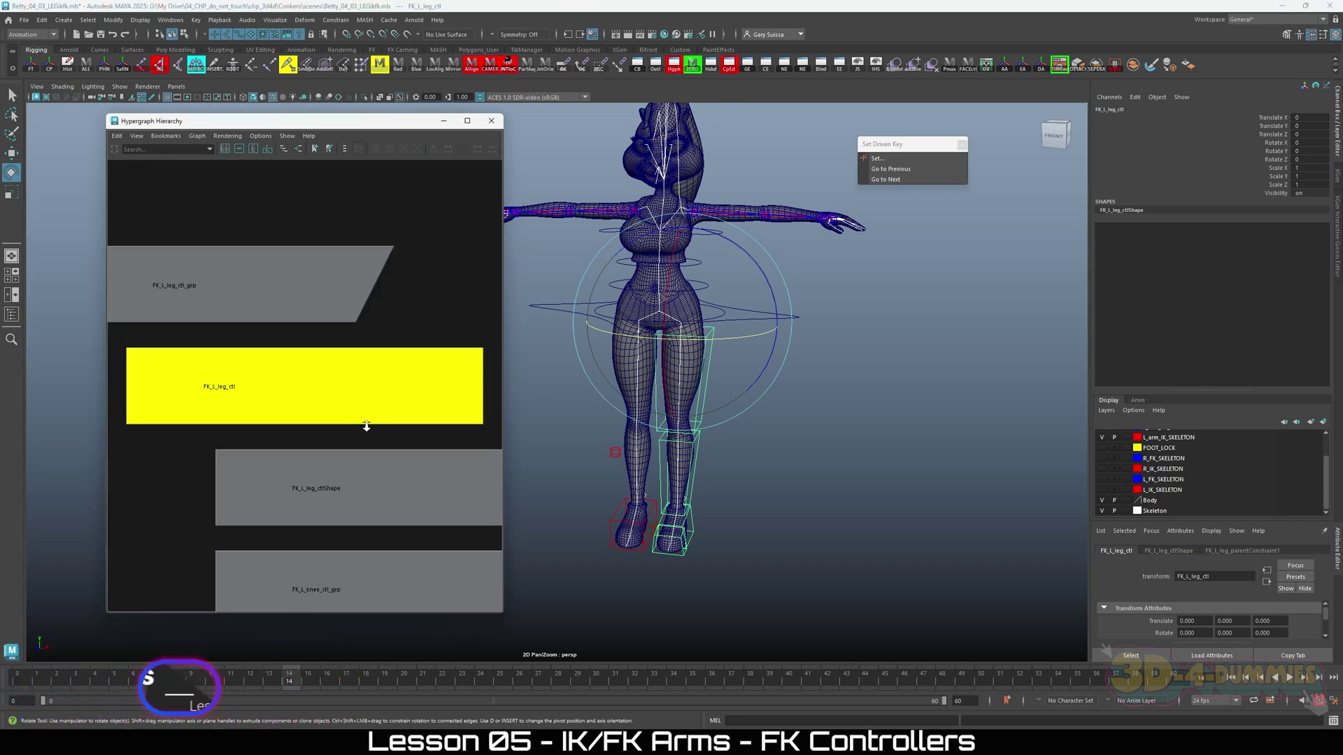
scroll(366, 425, down, 5)
Duplicate FK_L_leg_ctl_grp with its whole control hierarchy and frame the copy in the Hypergraph.
click(262, 271)
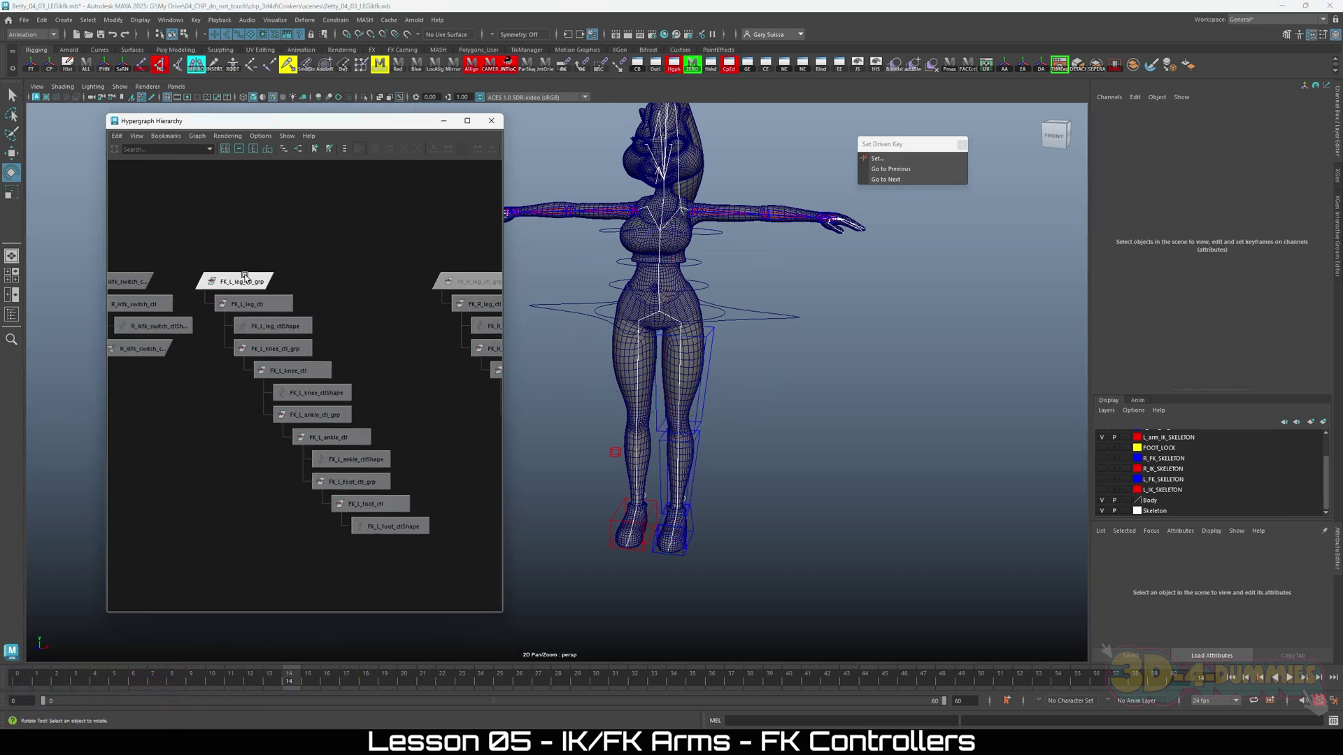
click(245, 278)
alt+right_drag(872, 344, 900, 366)
alt+middle_drag(899, 367, 885, 397)
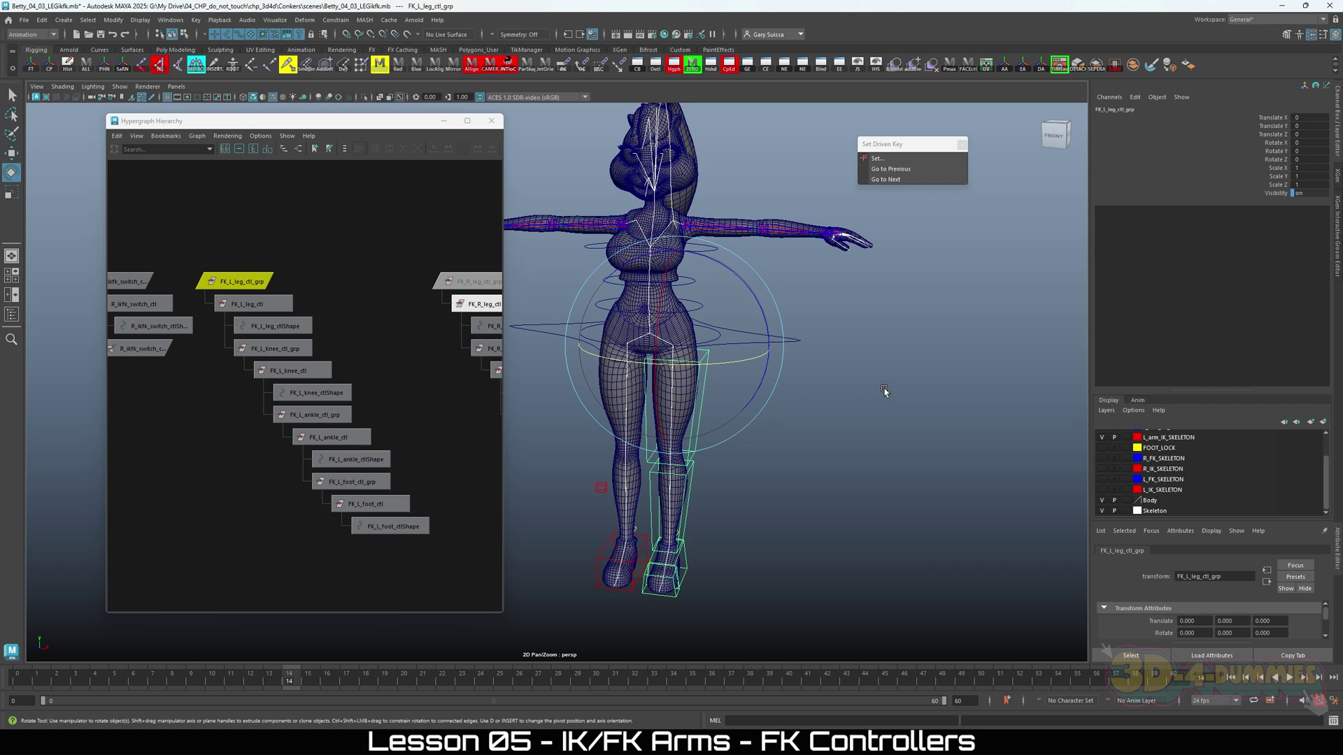
key(w)
alt+drag(738, 386, 748, 425)
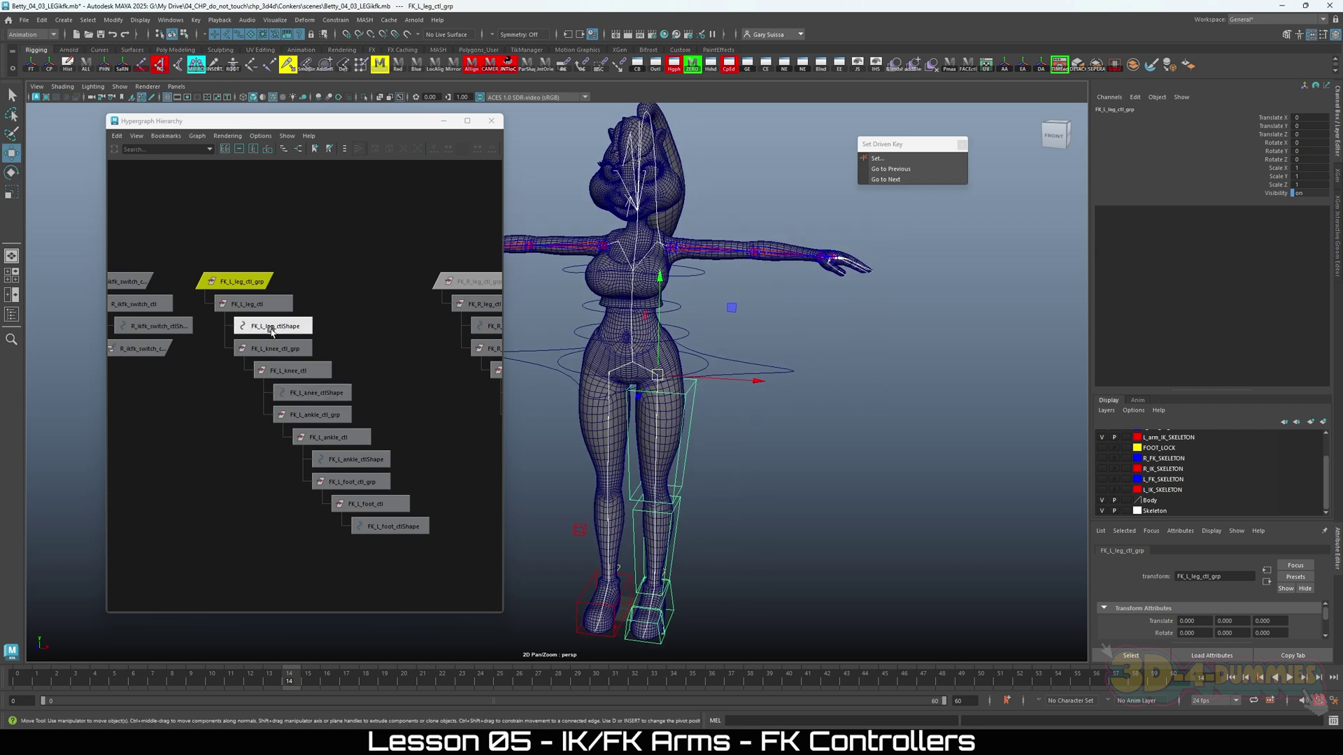
key(ctrl+d)
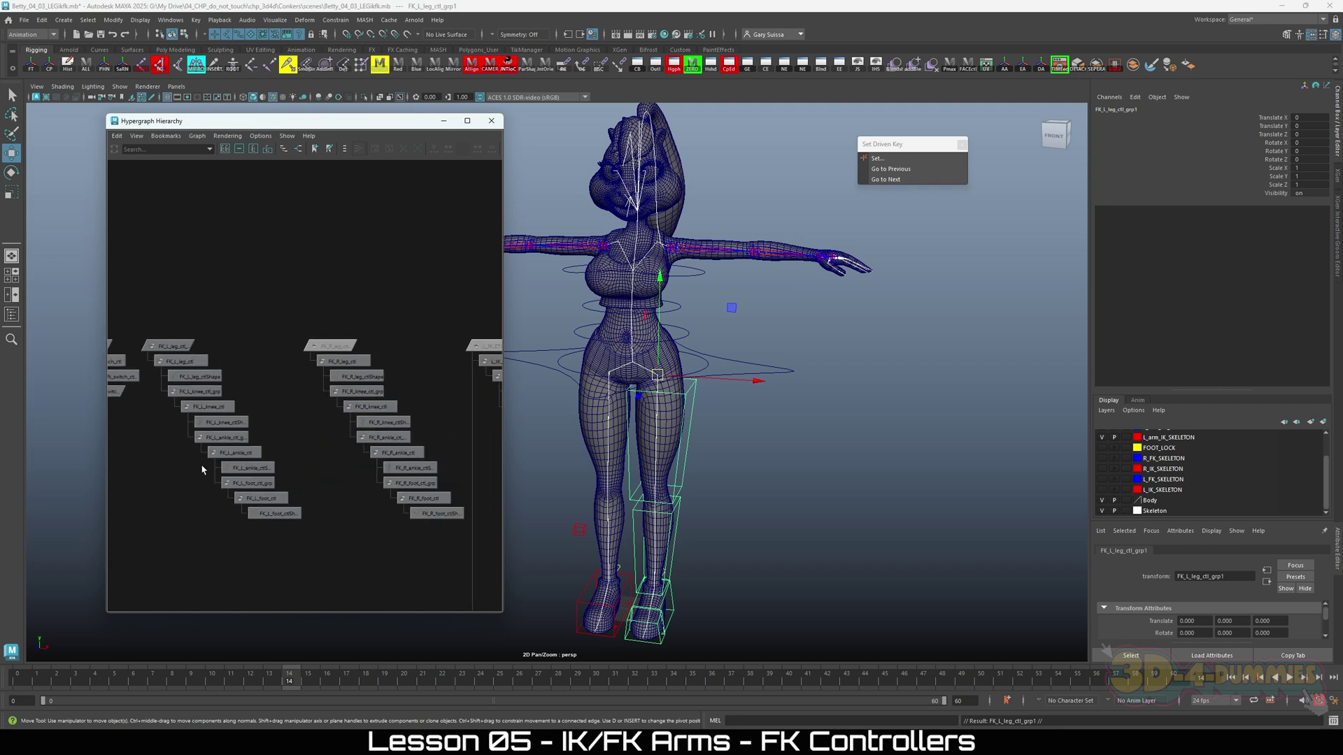
key(f)
alt+right_drag(291, 452, 273, 402)
alt+middle_drag(399, 479, 338, 285)
alt+middle_drag(325, 333, 332, 413)
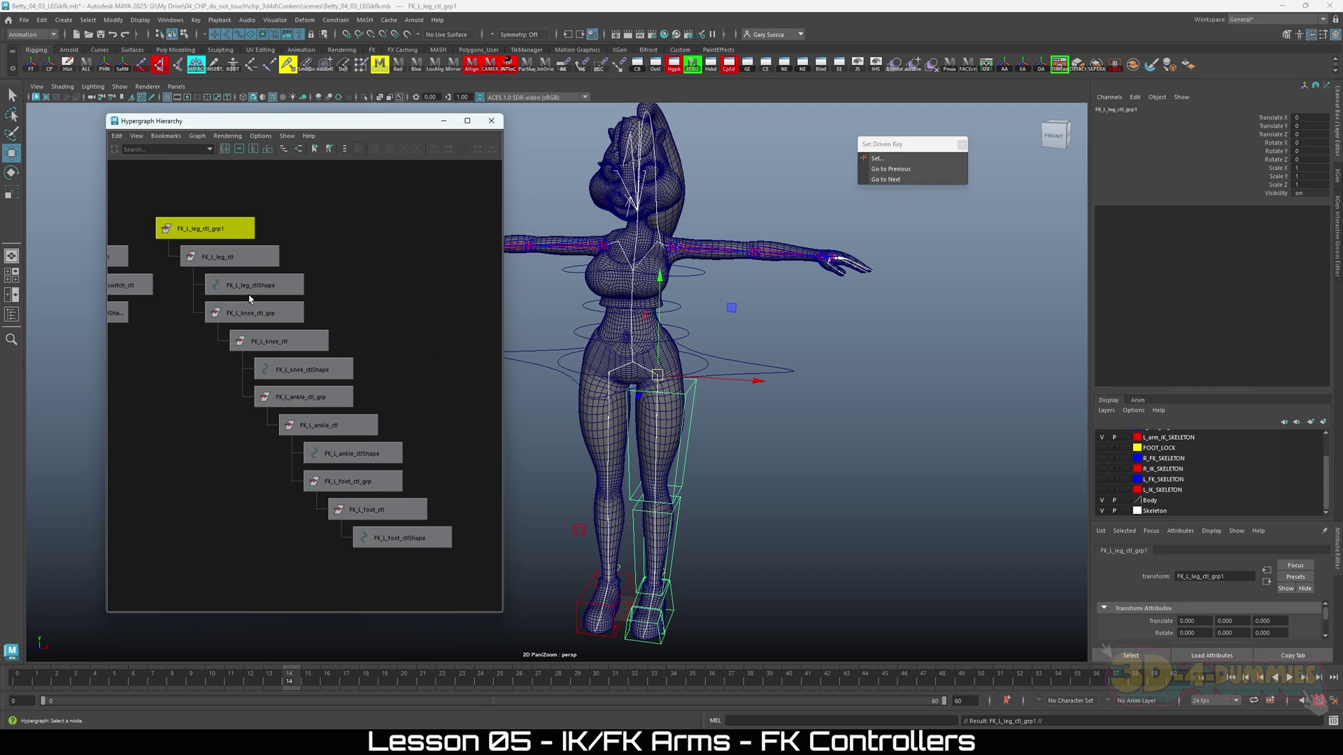
In the front view, rotate the duplicated FK_L_leg_ctl_grp1 to 90 degrees in Z so its controls run parallel to the left arm.
alt+right_drag(705, 401, 680, 415)
alt+middle_drag(679, 415, 641, 435)
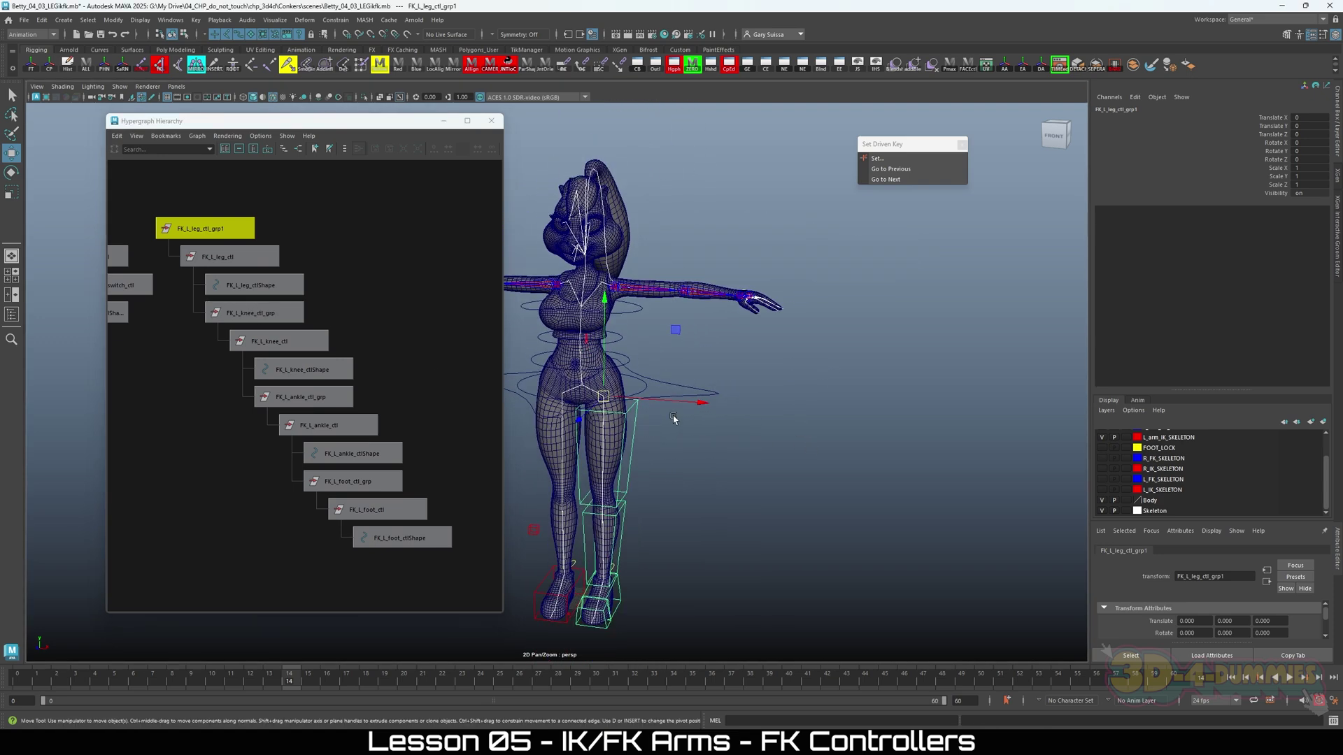
key(alt+2)
key(space)
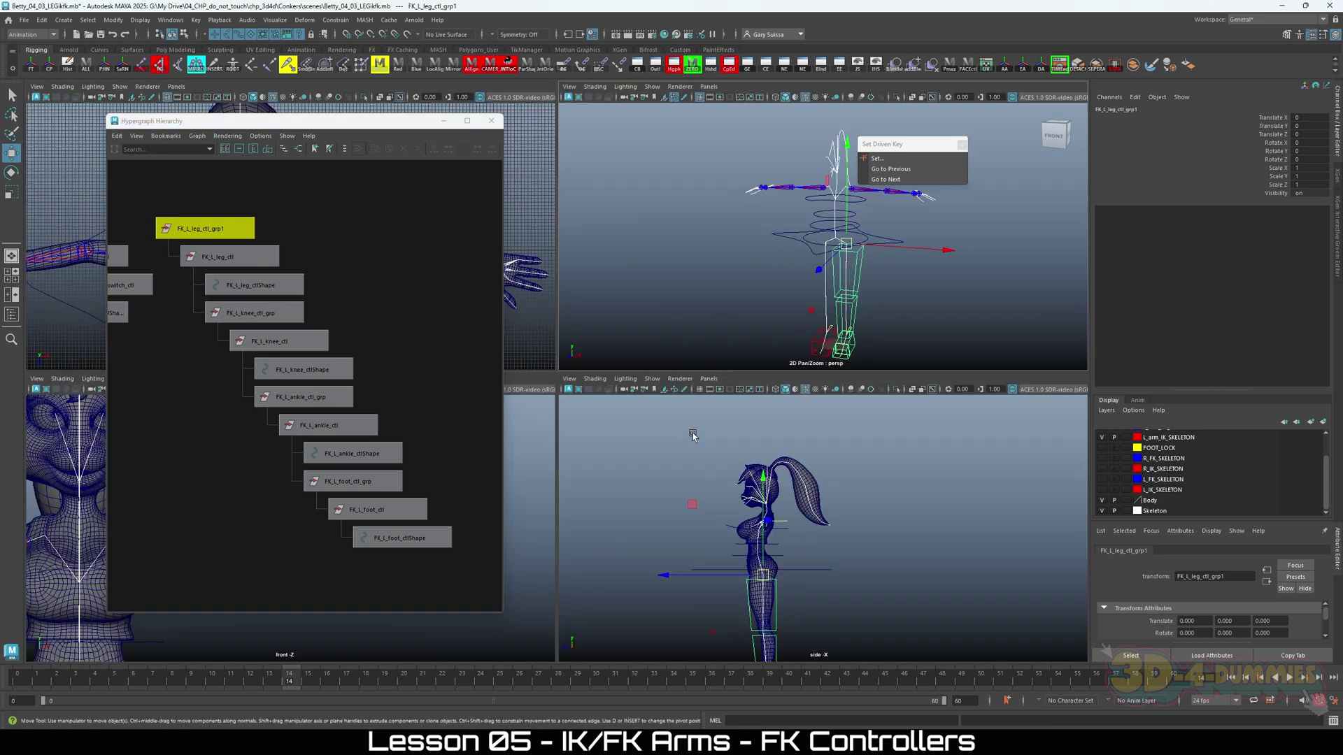
key(space)
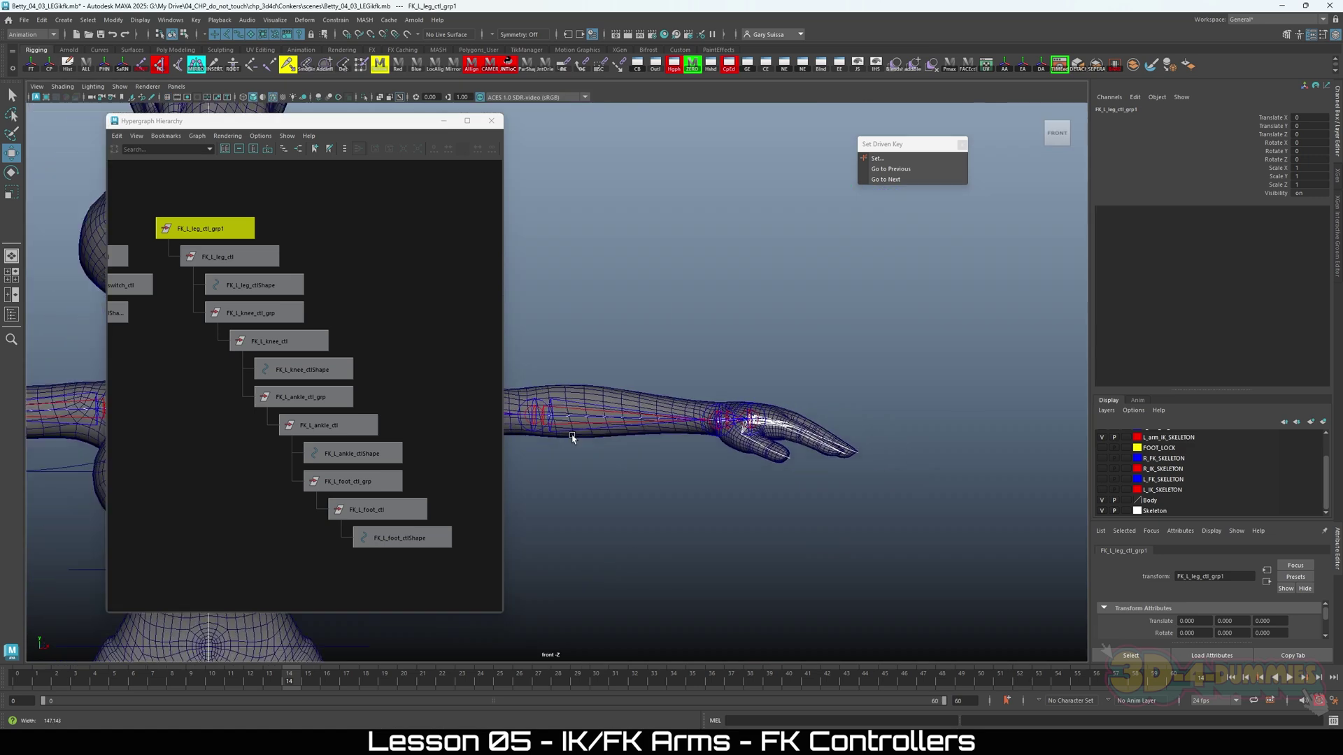
scroll(878, 346, up, 3)
alt+right_drag(878, 346, 740, 396)
alt+middle_drag(740, 396, 624, 325)
alt+right_drag(624, 325, 474, 401)
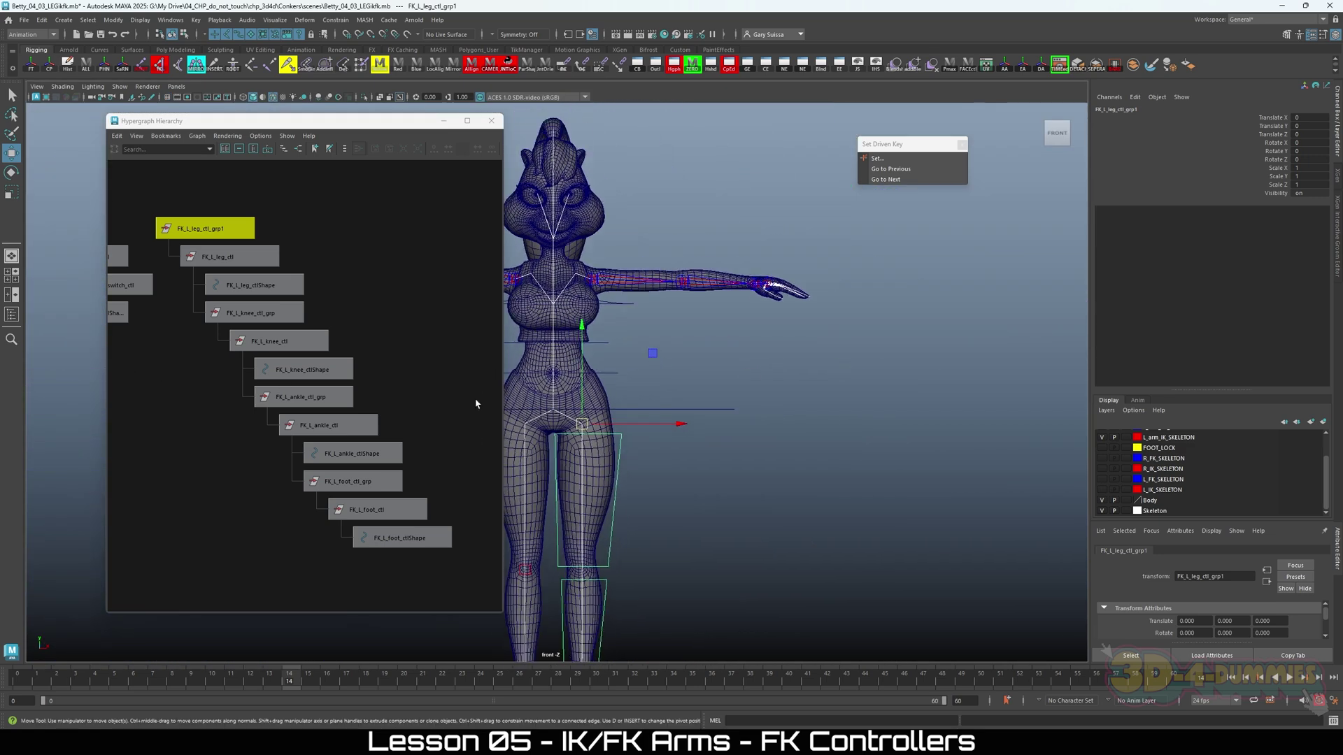
alt+middle_drag(624, 410, 667, 405)
key(e)
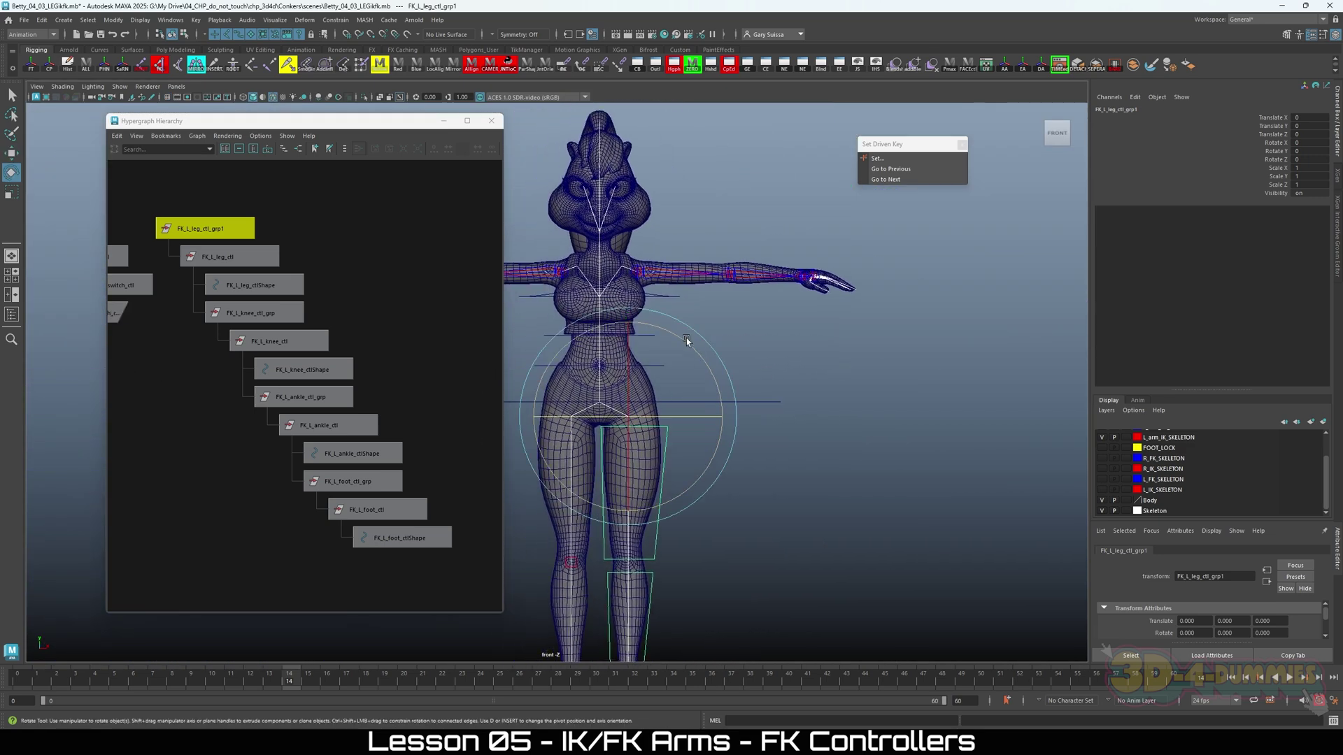
drag(686, 343, 516, 318)
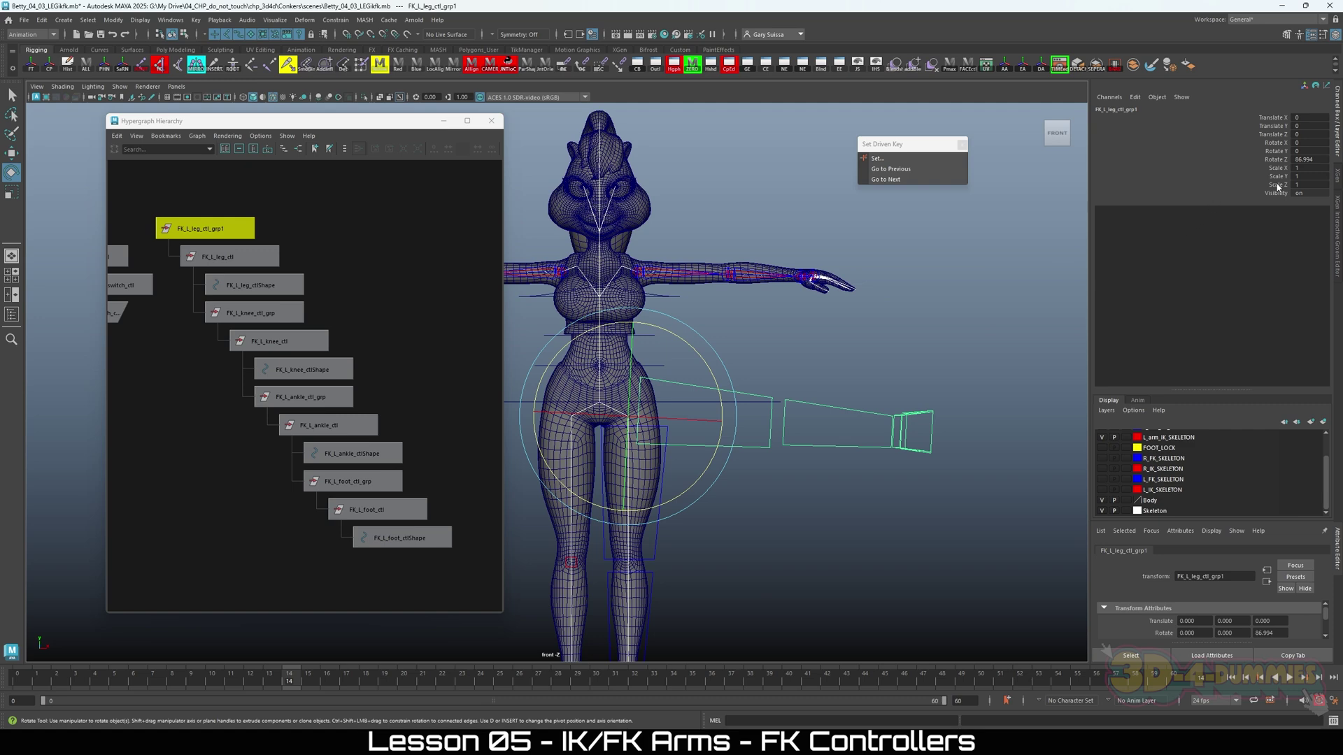
double_click(1315, 159)
key(Return)
alt+right_drag(676, 464, 780, 512)
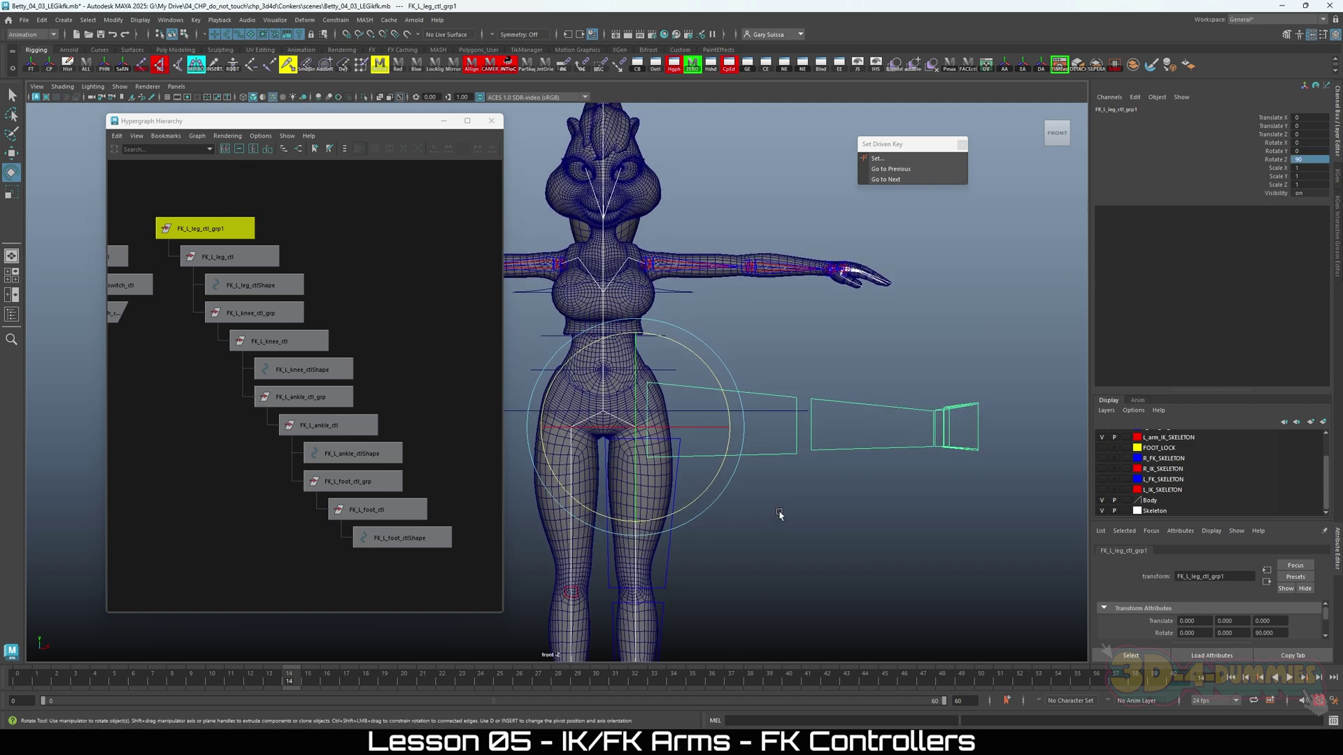
Hide the polygon meshes and snap FK_L_leg_ctl_grp1 onto the left shoulder joint.
key(w)
alt+right_drag(612, 447, 682, 456)
alt+middle_drag(683, 457, 666, 484)
key(alt+2)
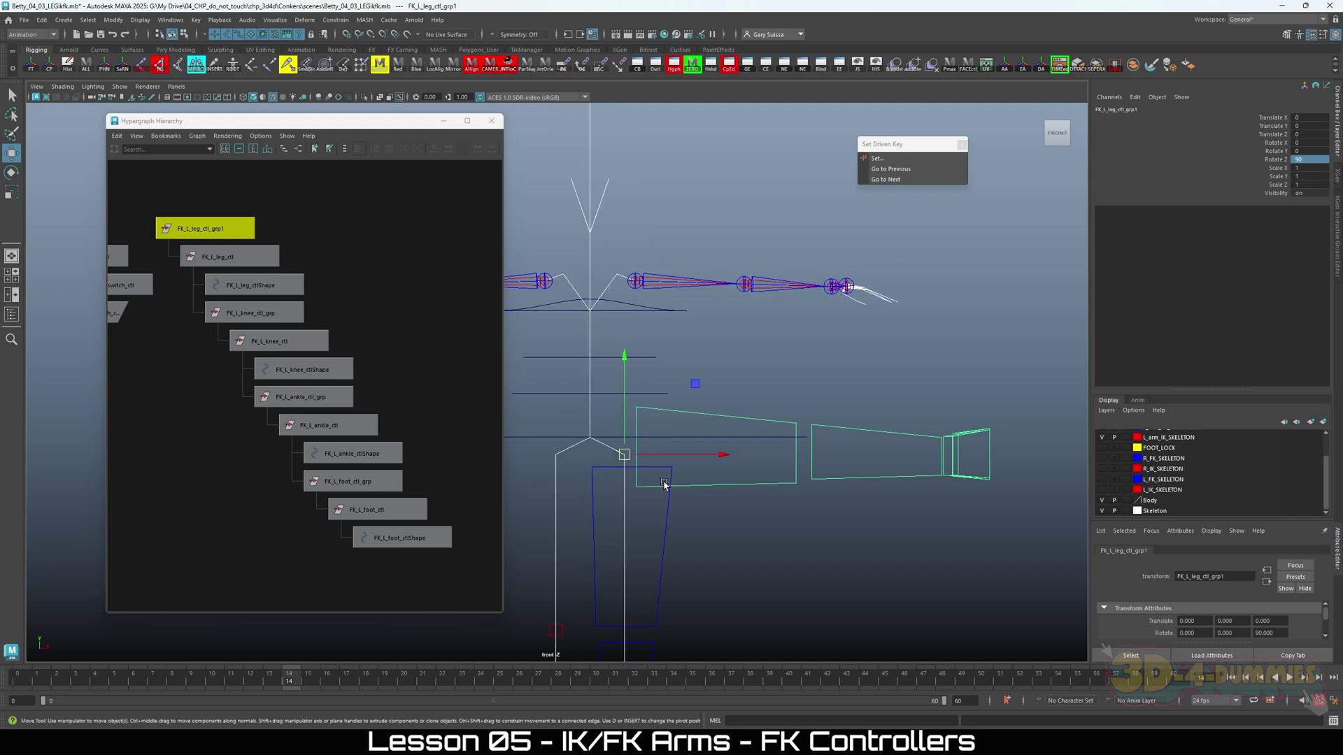
alt+right_drag(636, 470, 807, 477)
alt+middle_drag(807, 477, 792, 530)
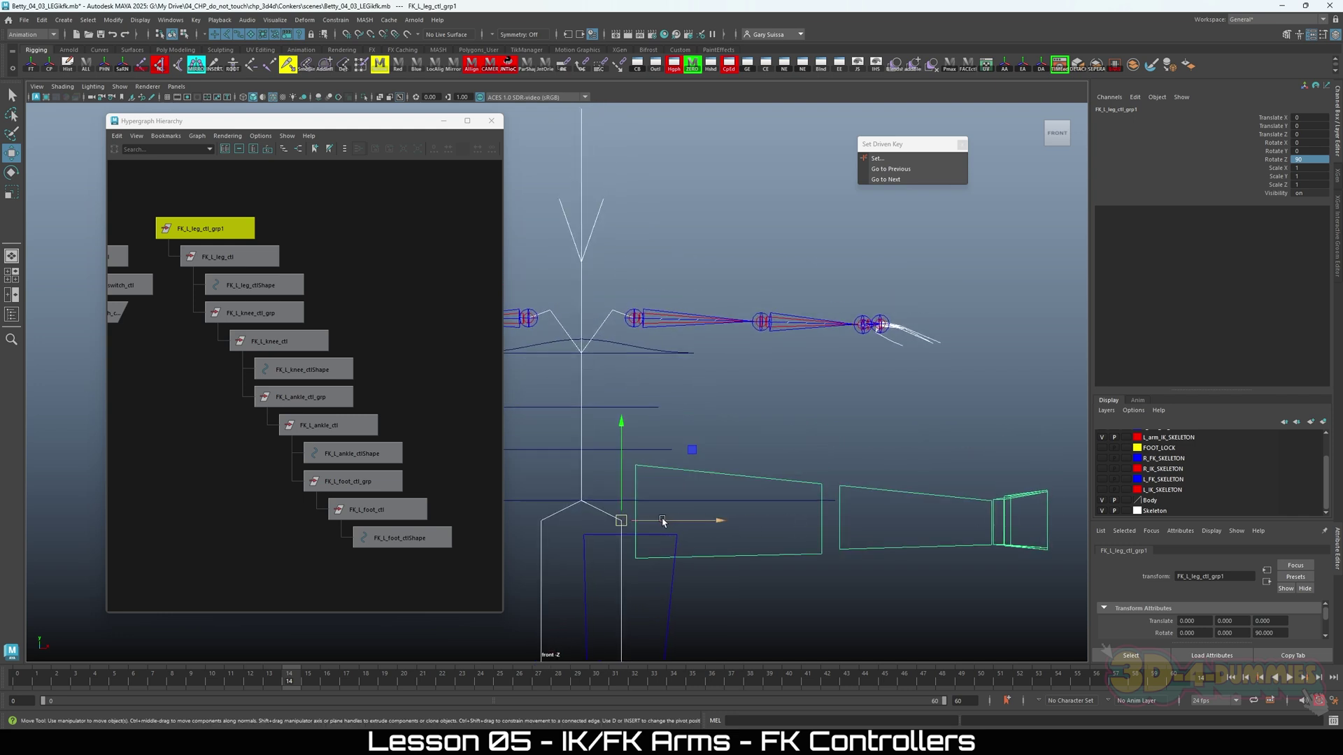
drag(622, 522, 656, 319)
Snap the copied FK_L_knee_ctl_grp onto the left elbow joint.
alt+middle_drag(638, 355, 566, 402)
alt+right_drag(566, 402, 707, 459)
alt+middle_drag(707, 459, 632, 508)
alt+right_drag(632, 507, 827, 468)
alt+middle_drag(828, 468, 1077, 433)
alt+right_drag(1077, 433, 976, 418)
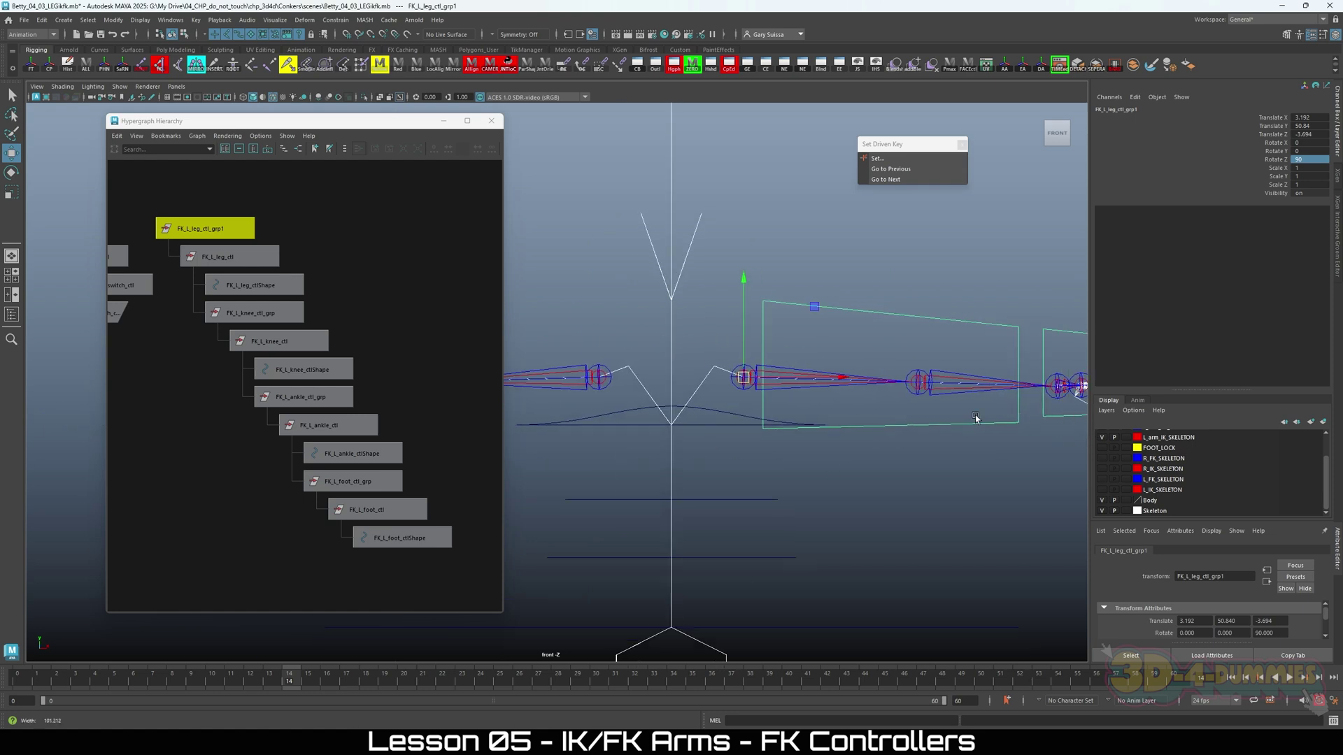
alt+middle_drag(975, 418, 772, 412)
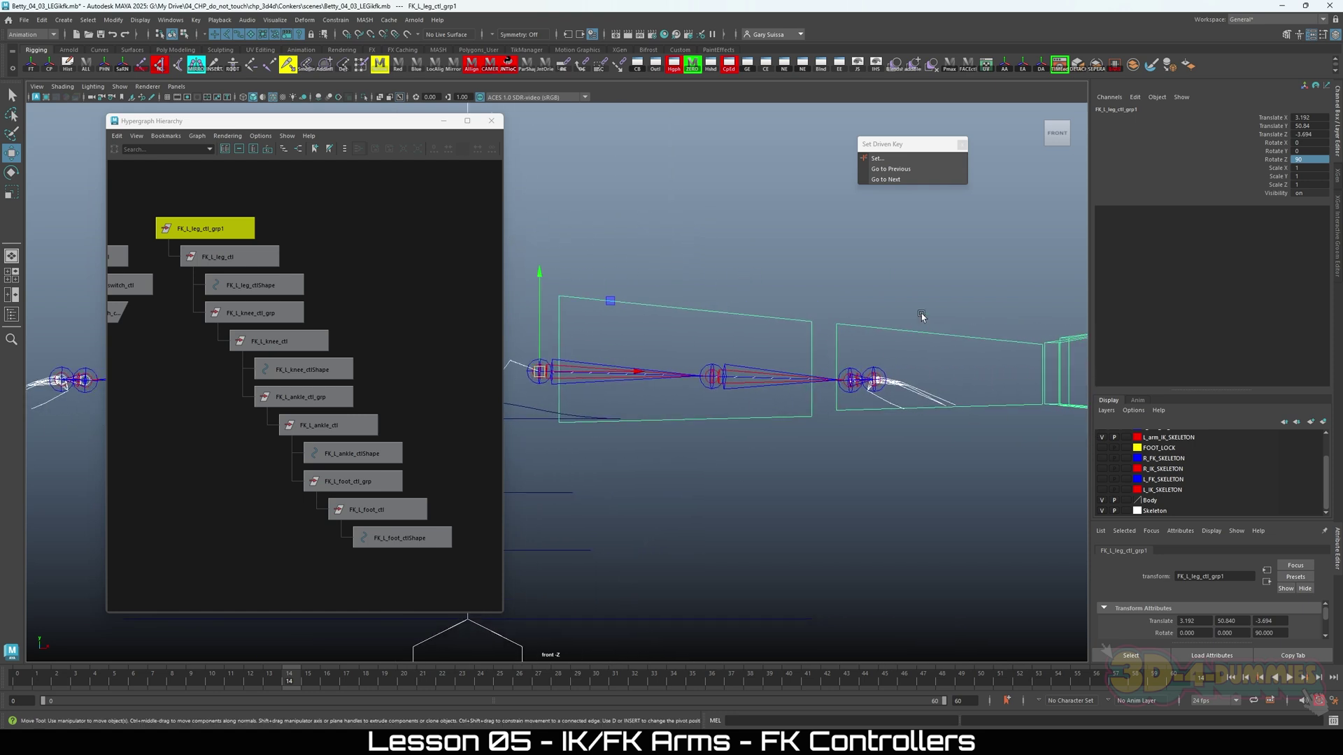
click(247, 313)
alt+middle_drag(851, 333, 833, 312)
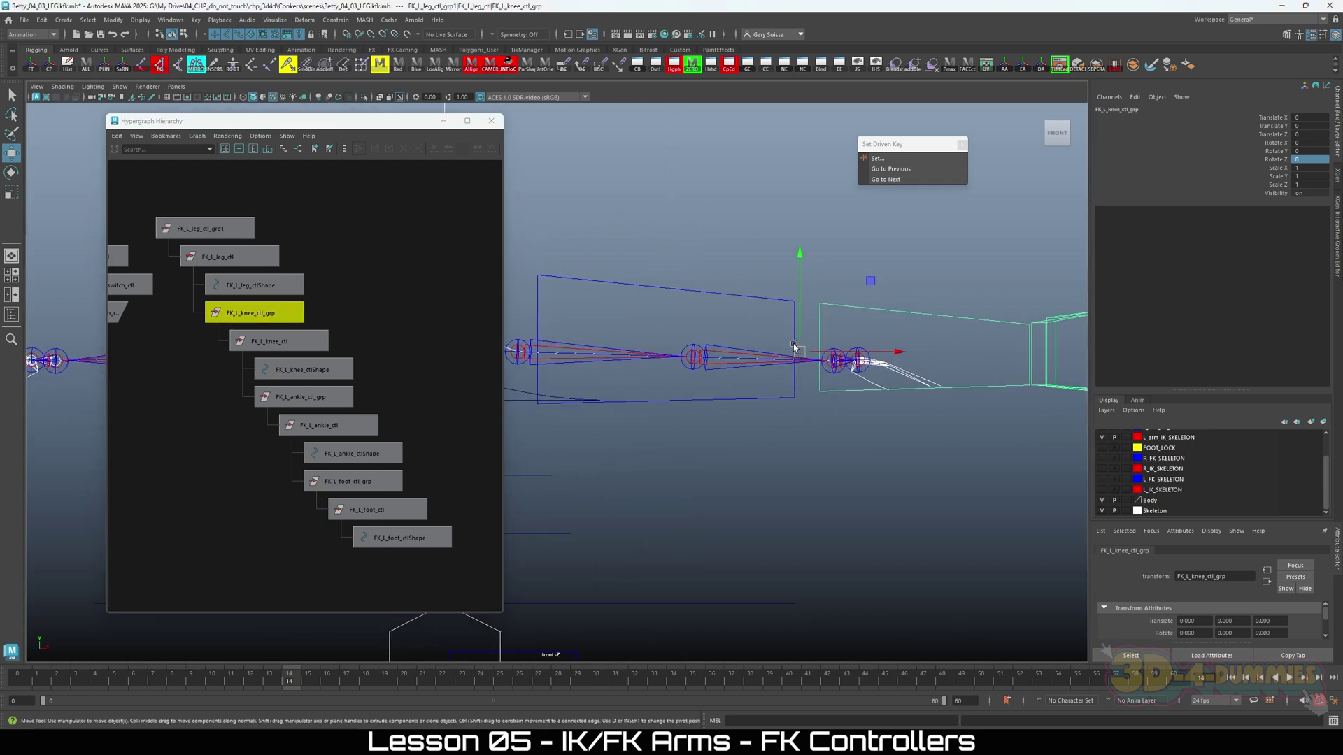
drag(804, 354, 664, 361)
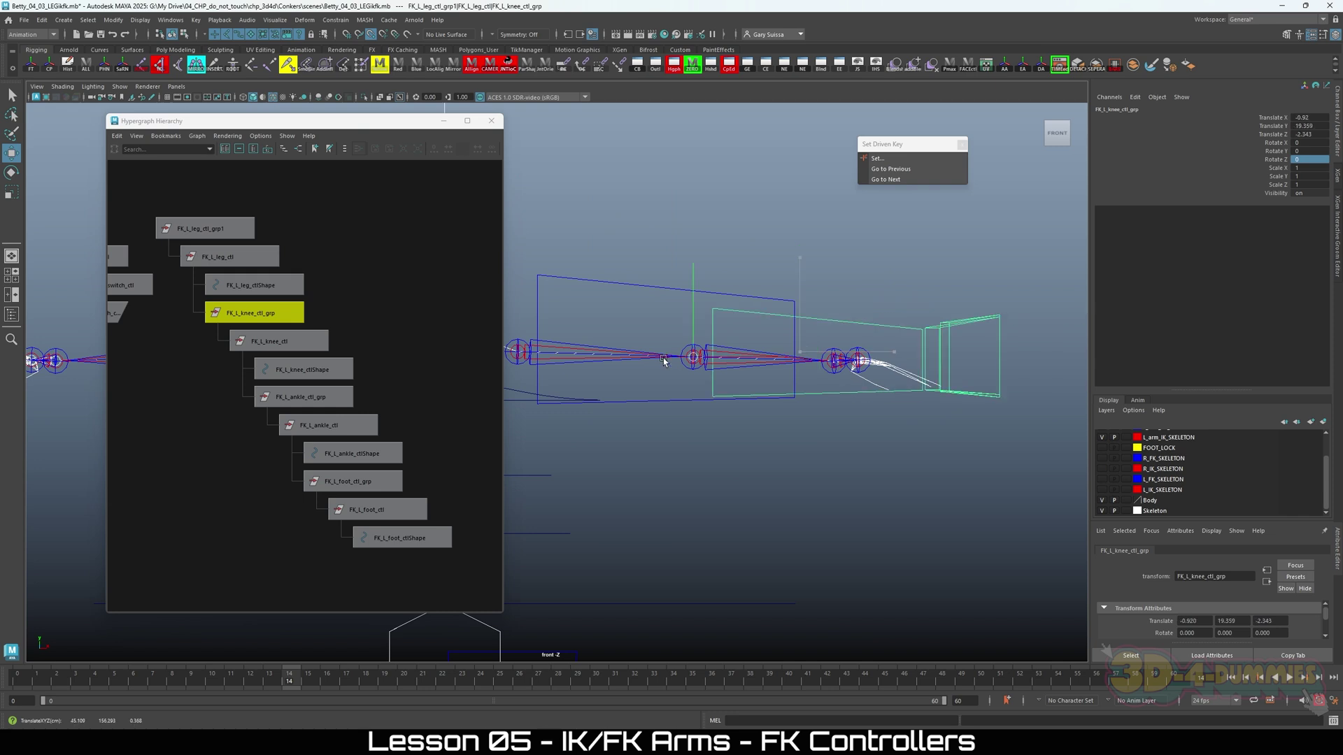
Snap the copied FK_L_ankle_ctl_grp onto the left wrist joint.
alt+right_drag(700, 368, 840, 378)
alt+middle_drag(838, 378, 847, 378)
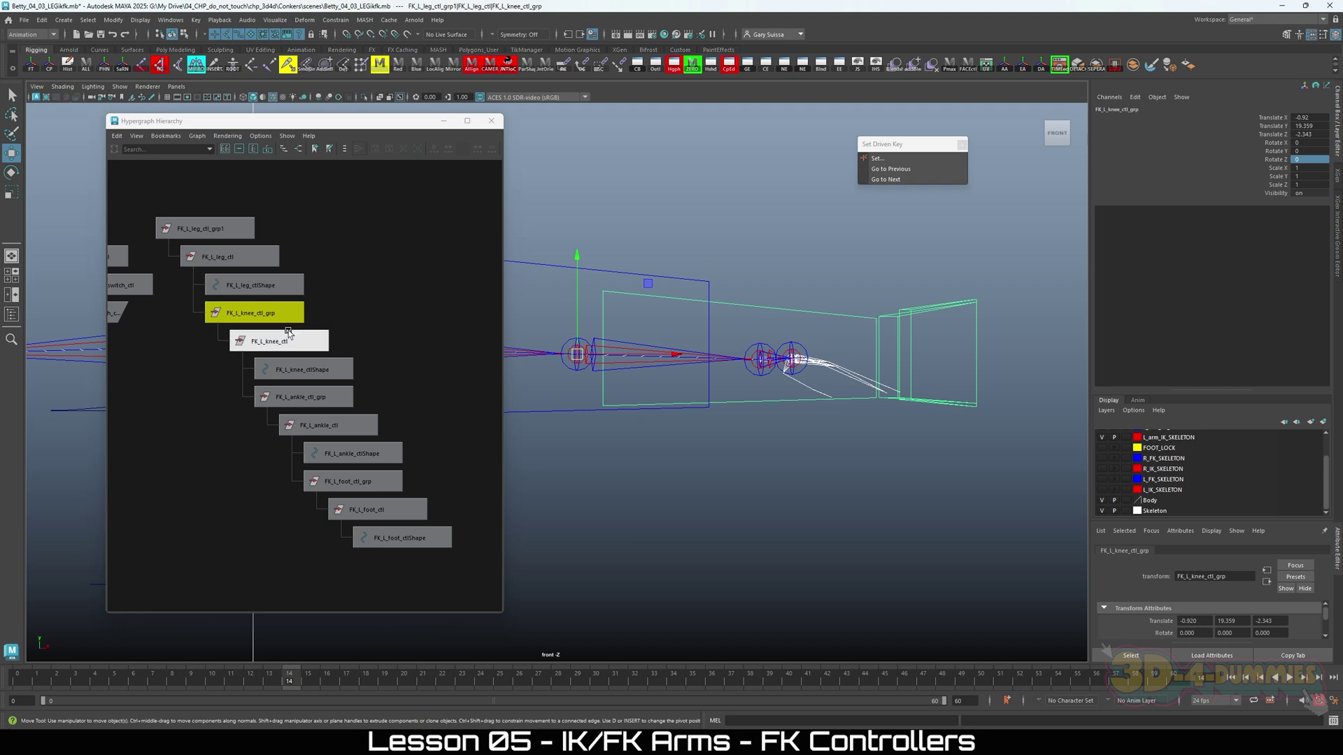
click(300, 397)
alt+right_drag(803, 382, 895, 383)
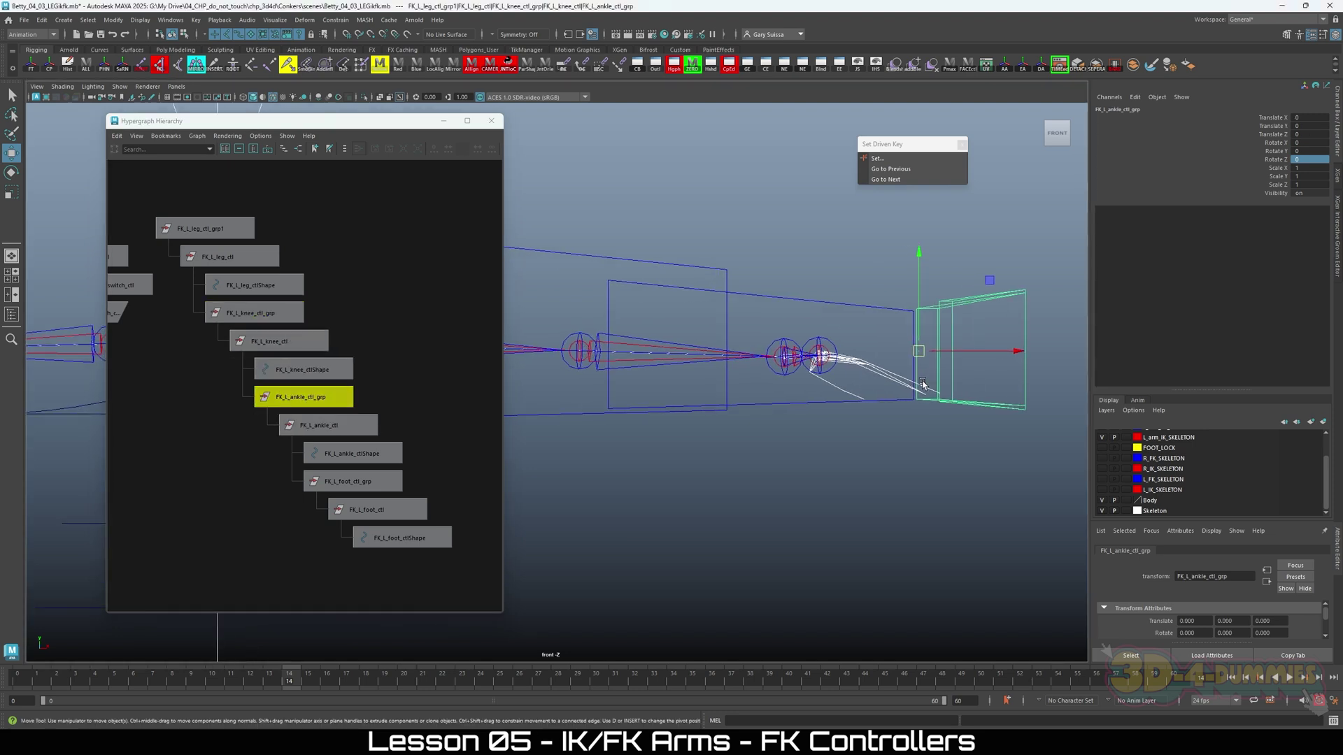
alt+middle_drag(896, 383, 814, 405)
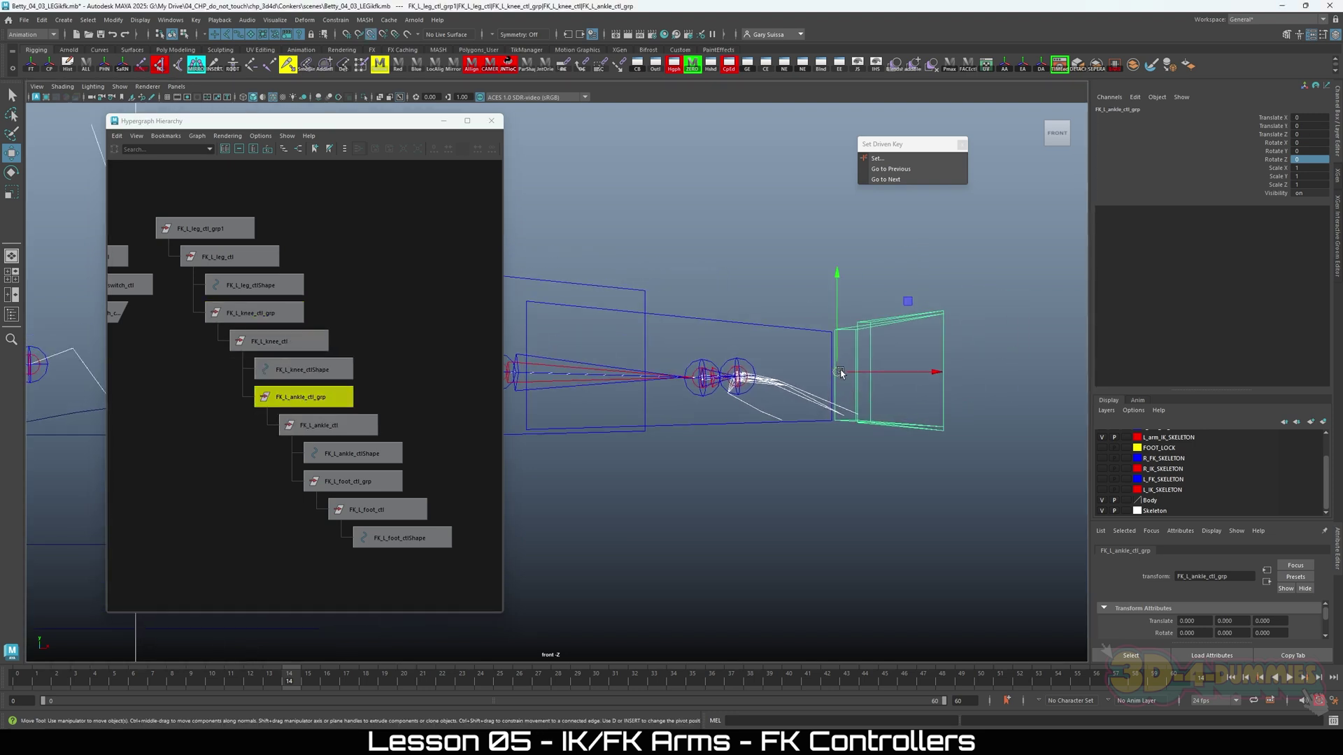
drag(838, 371, 703, 378)
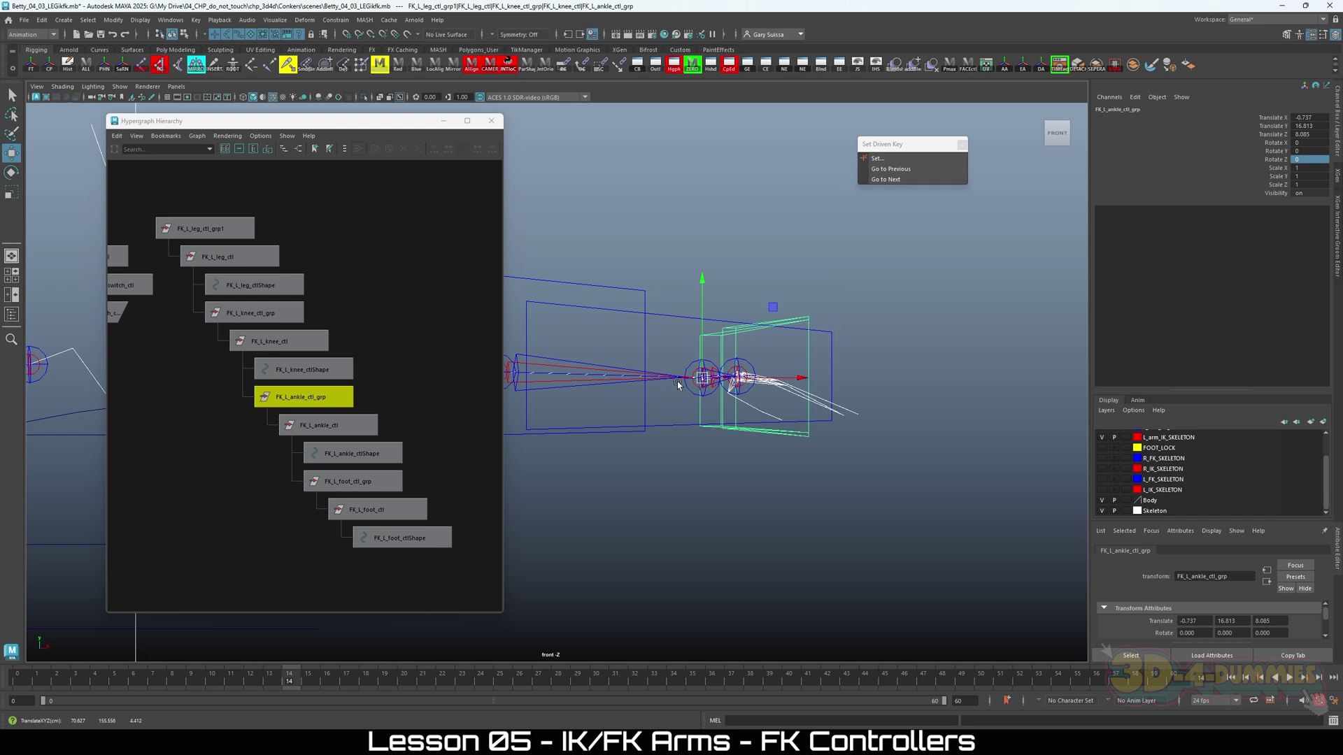
Delete the copied FK_L_foot_ctl_grp from the arm control hierarchy.
alt+right_drag(677, 380, 787, 408)
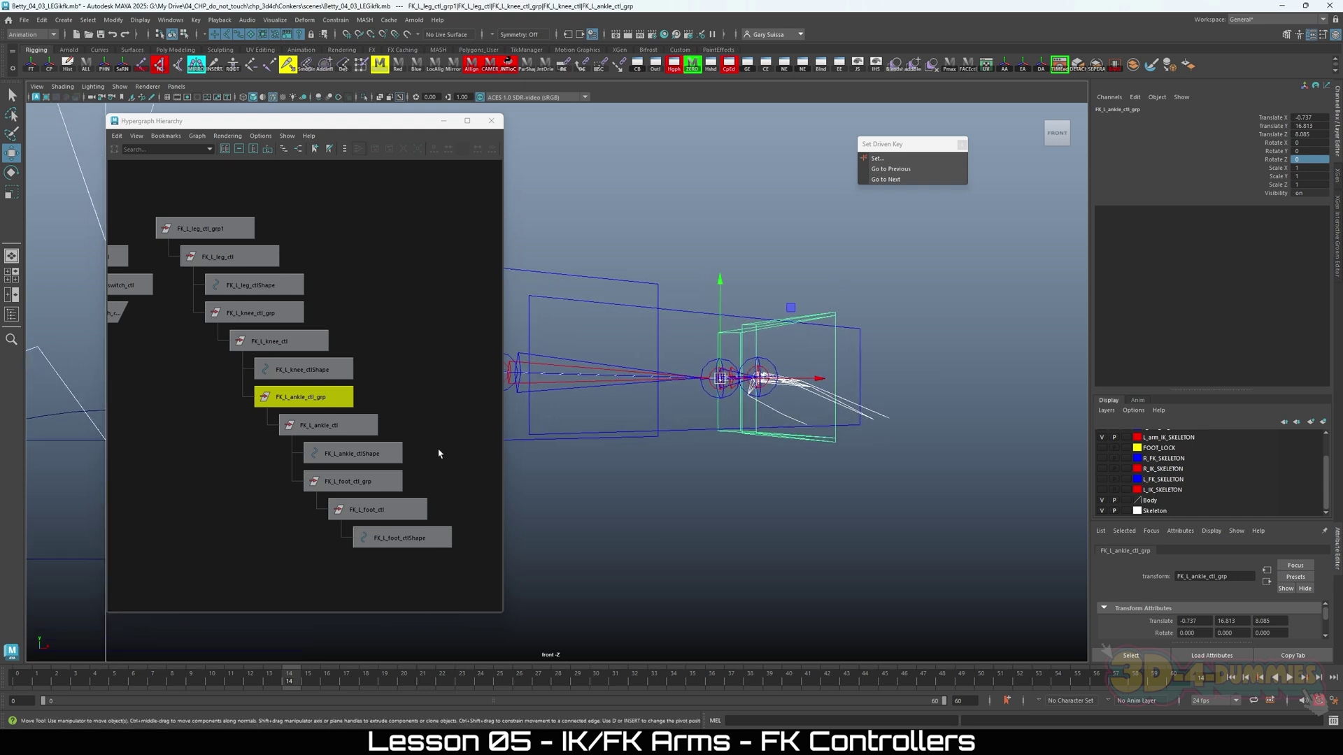
click(363, 479)
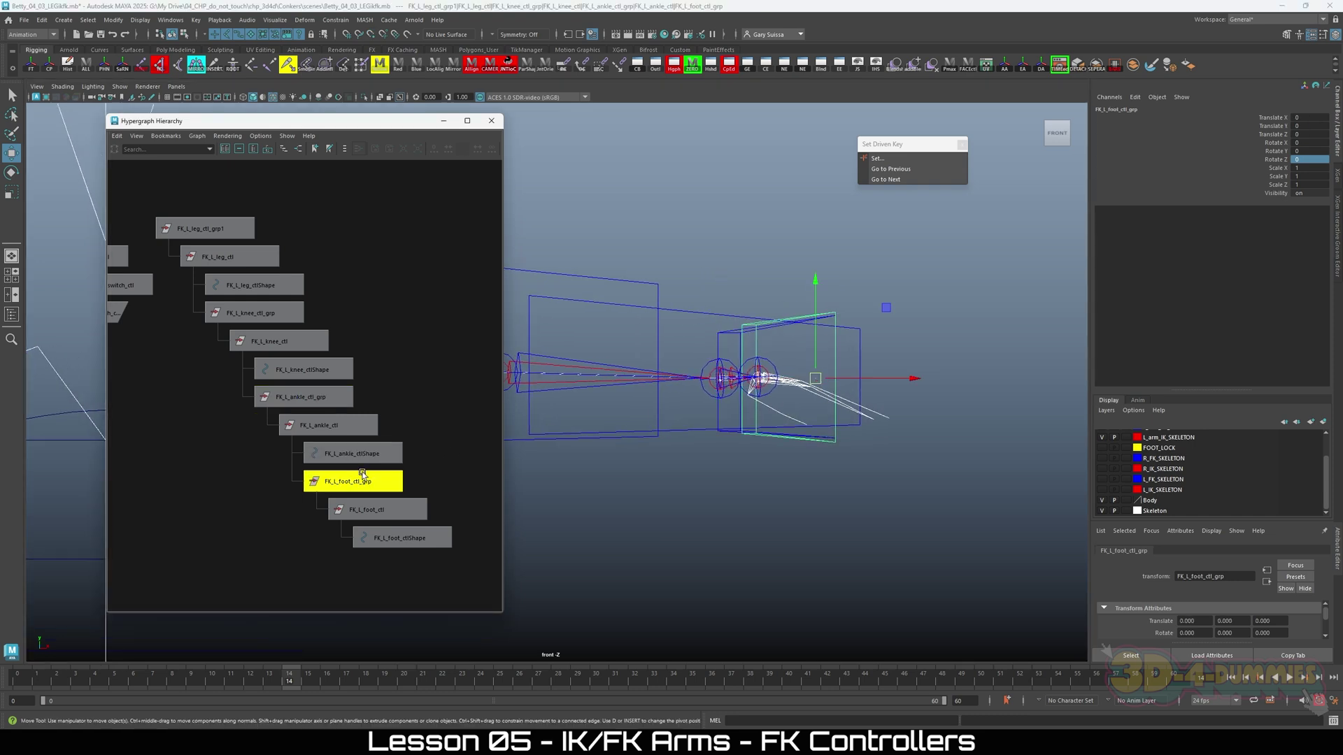
key(Delete)
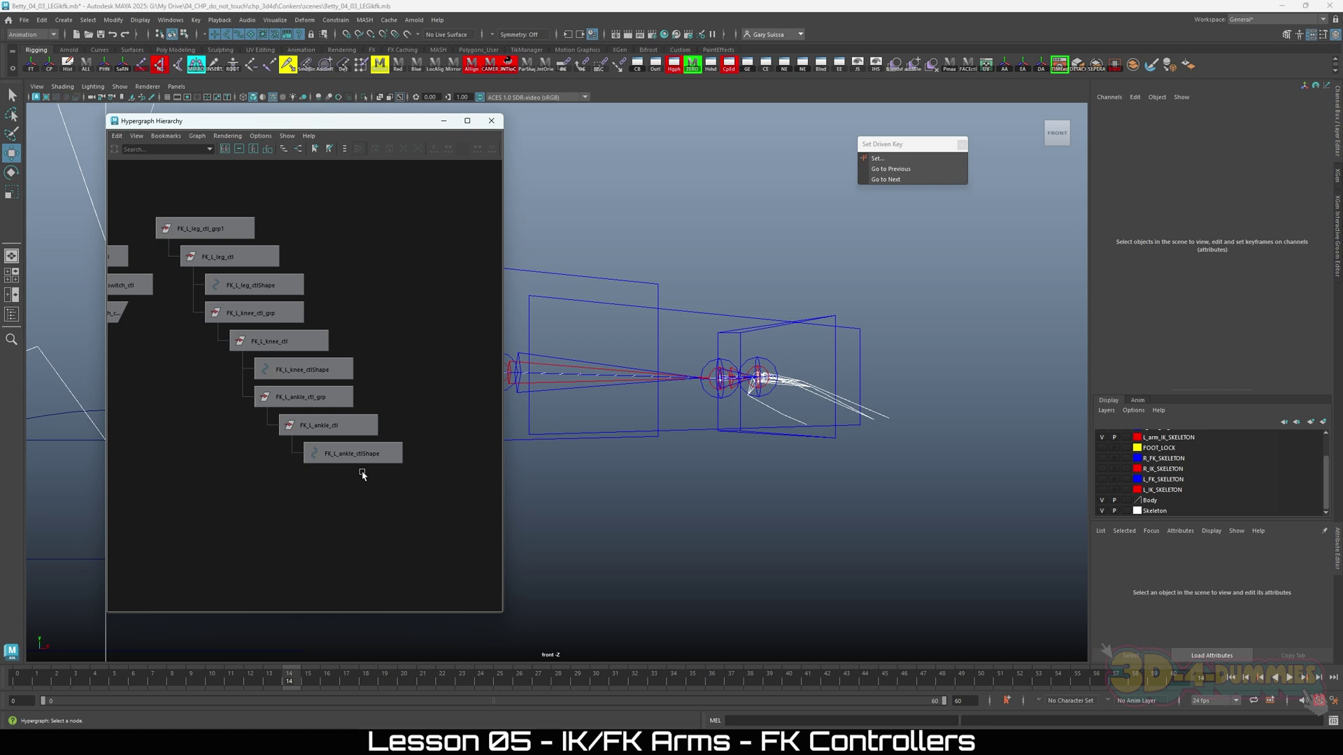
Inspect the upper arm and forearm controls by selecting FK_L_leg_ctl, its parent group and FK_L_knee_ctl in the copied hierarchy.
alt+middle_drag(742, 492, 1081, 465)
alt+right_drag(1081, 464, 715, 411)
alt+middle_drag(715, 411, 671, 426)
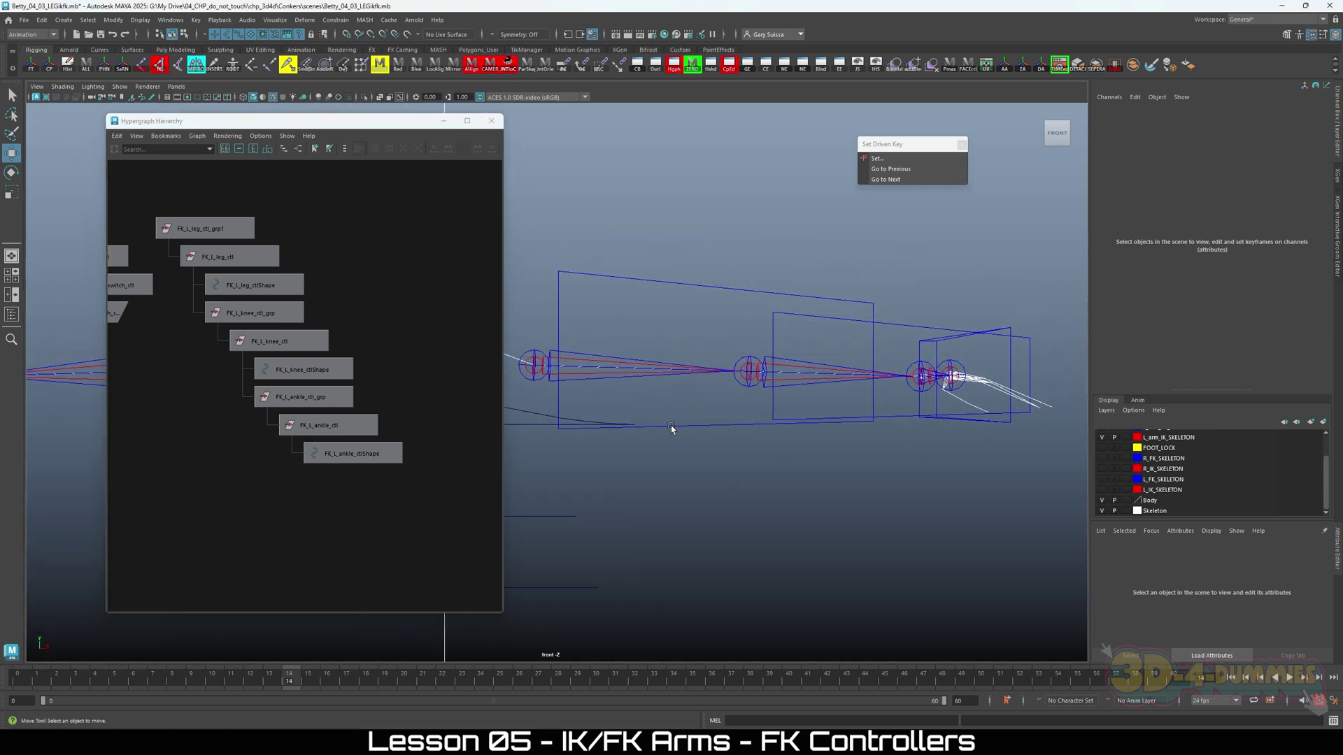
click(589, 277)
alt+middle_drag(590, 291, 762, 292)
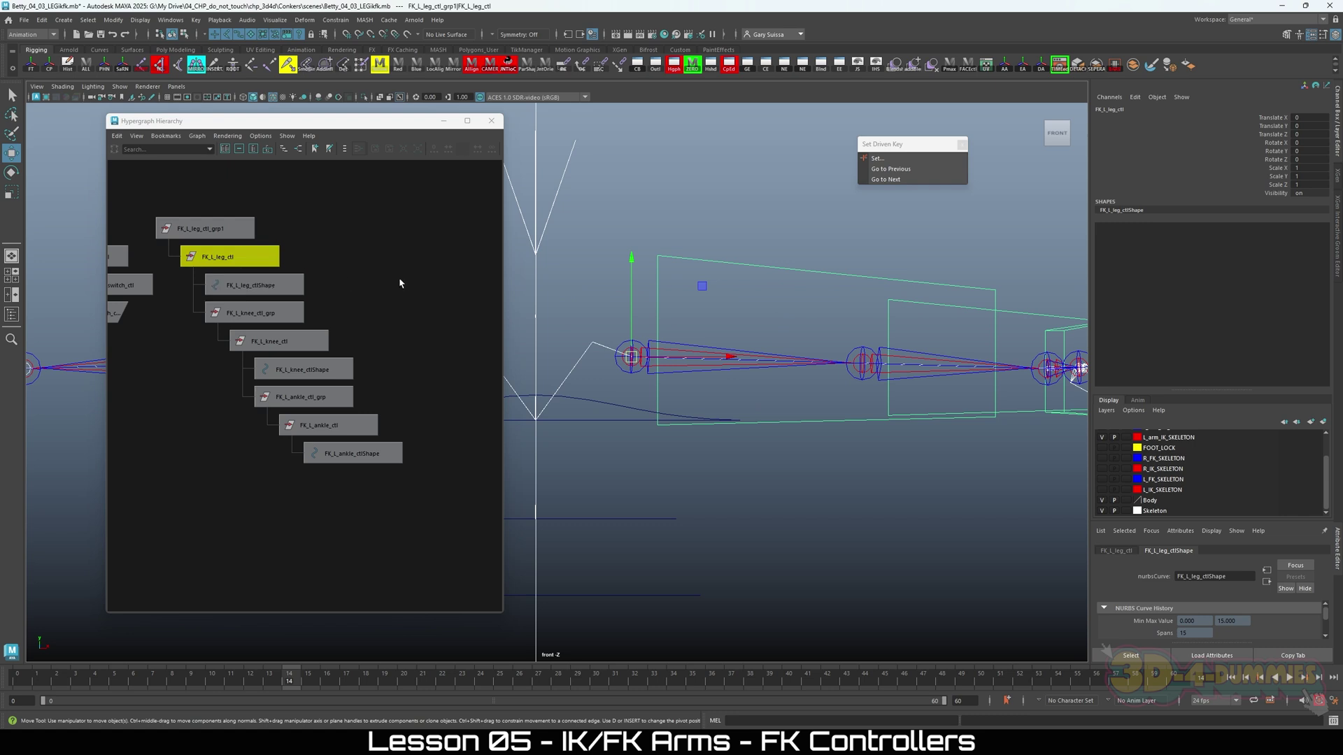
click(198, 227)
click(220, 257)
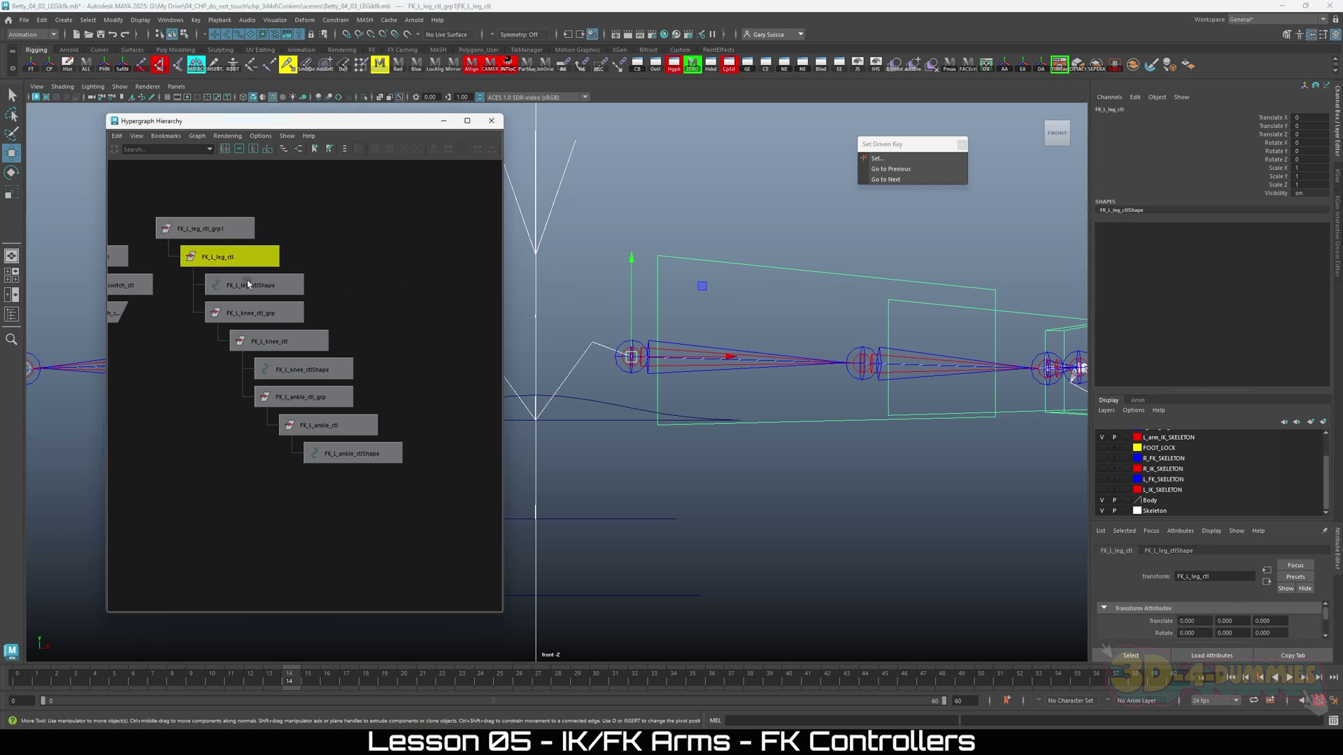
click(275, 339)
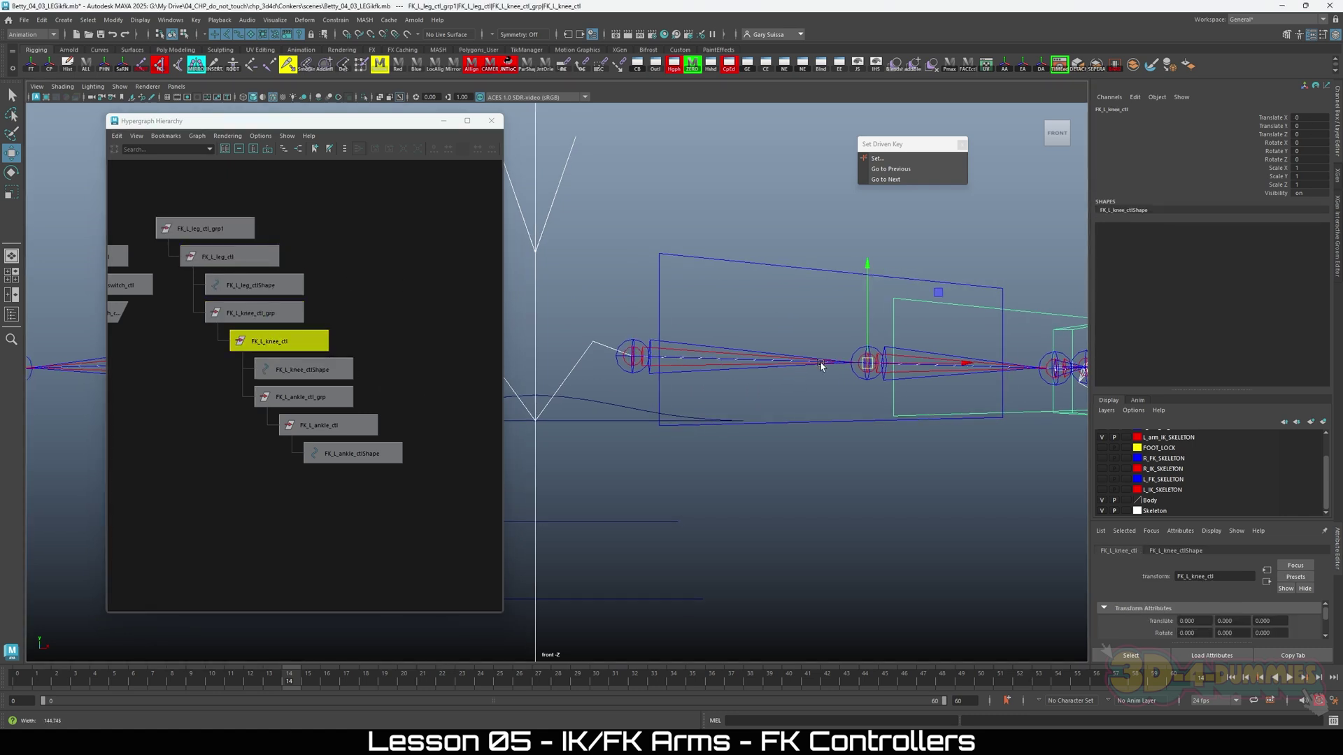
alt+middle_drag(820, 362, 752, 372)
click(287, 136)
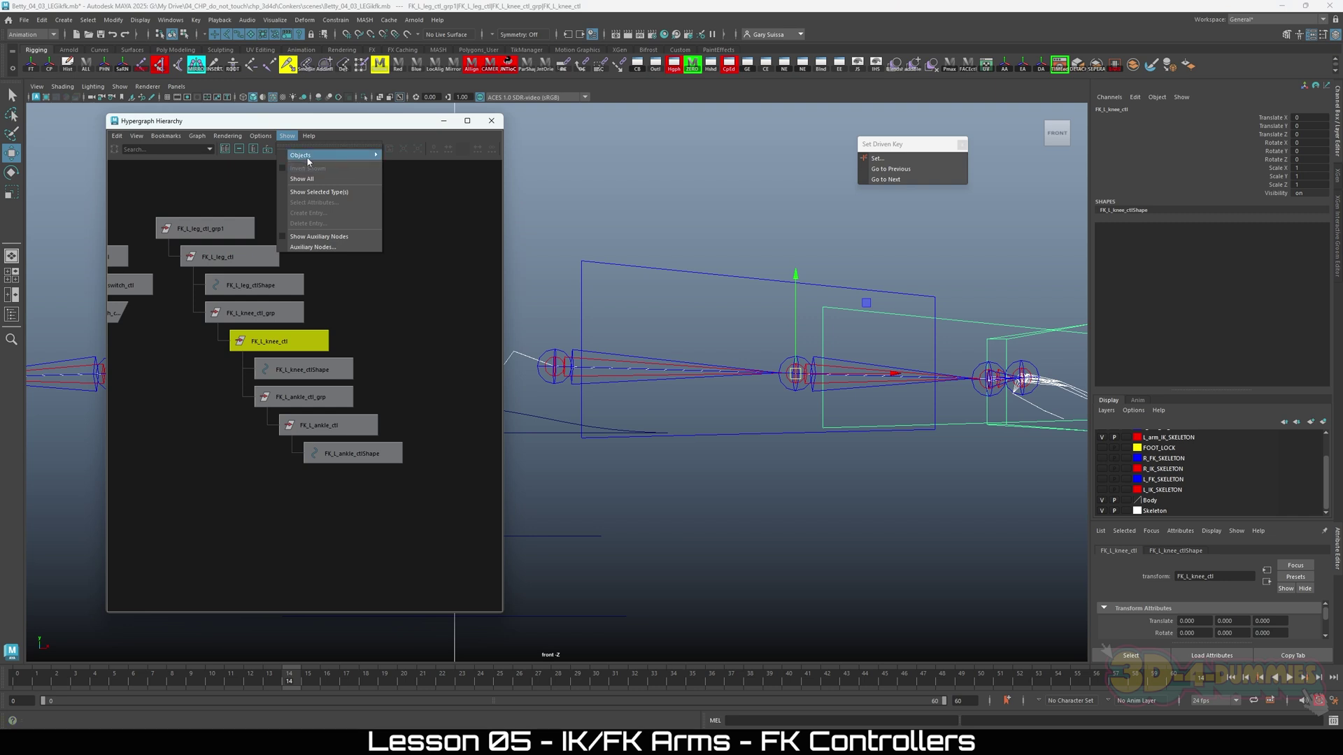
mouse_move(375, 158)
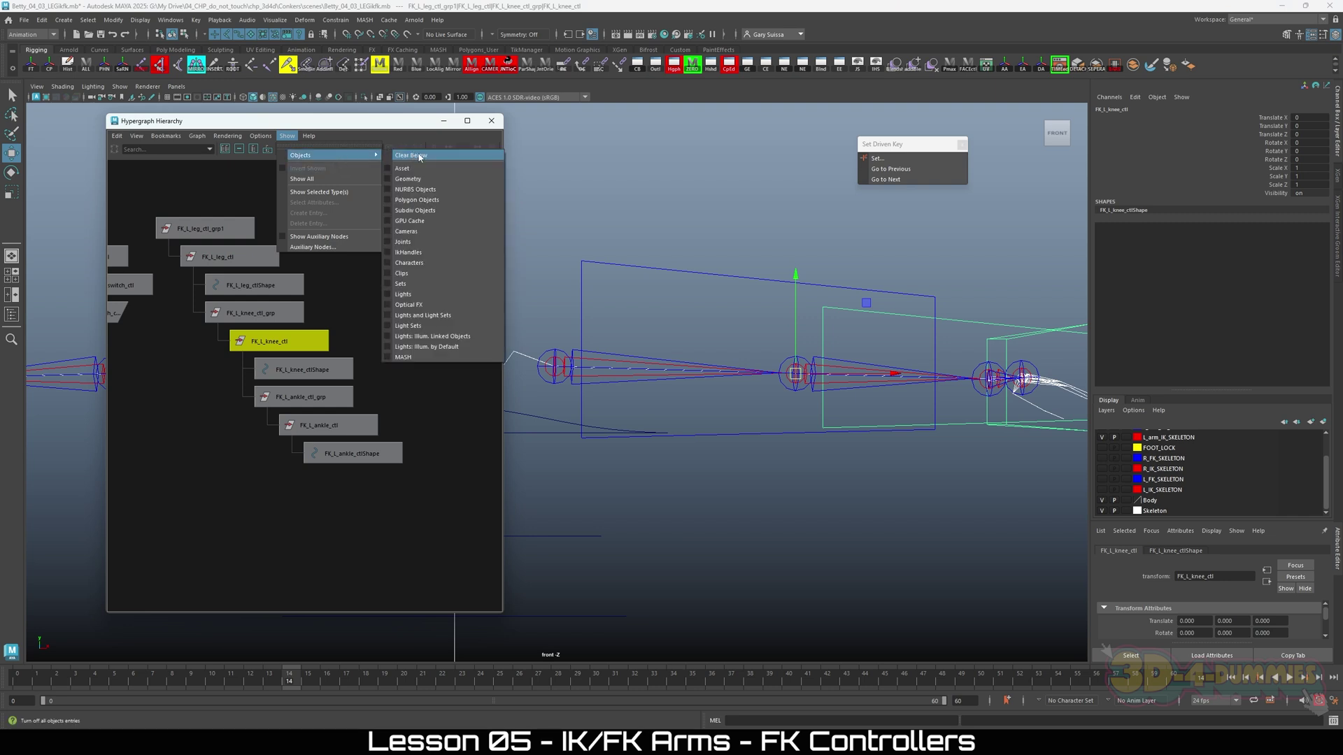
mouse_move(263, 136)
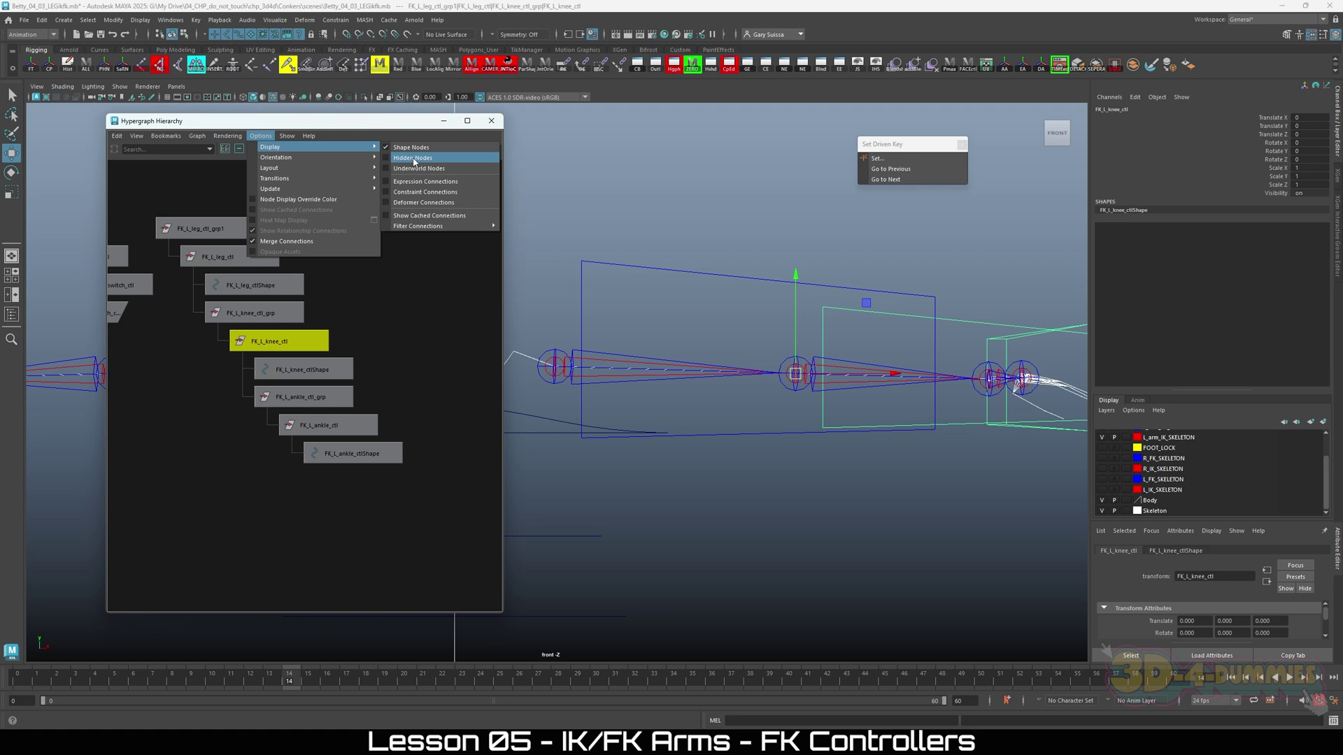
click(429, 378)
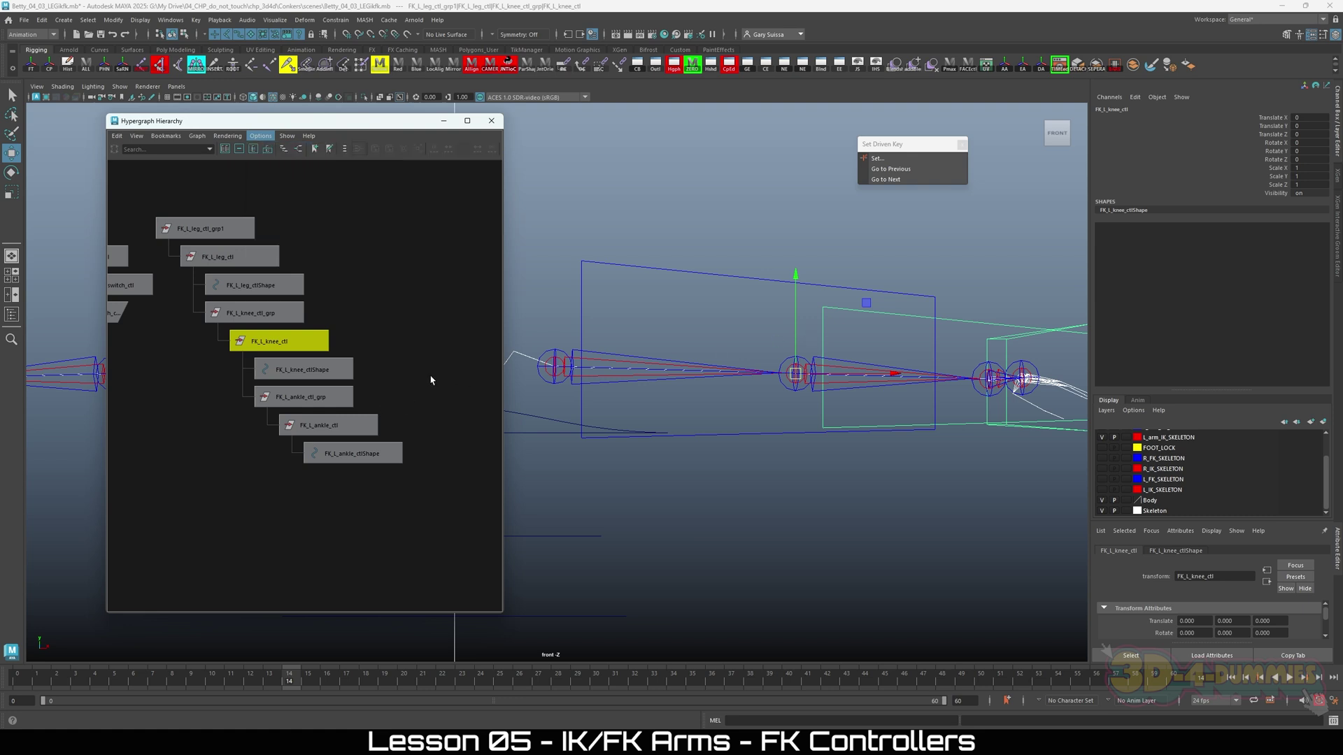
Go through the copied hierarchy node by node from FK_L_leg_ctl_grp1 to FK_L_ankle_ctl and check each pivot against the arm joints.
click(220, 231)
click(231, 253)
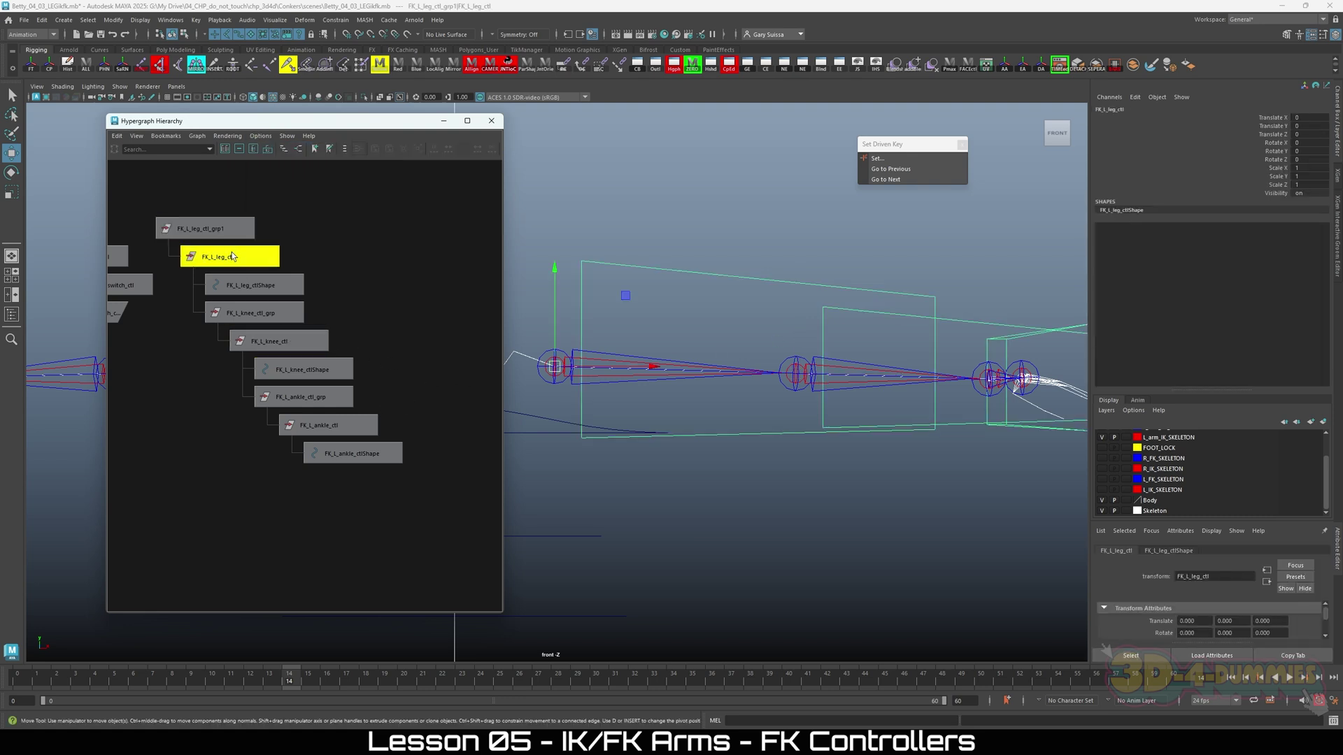
click(257, 313)
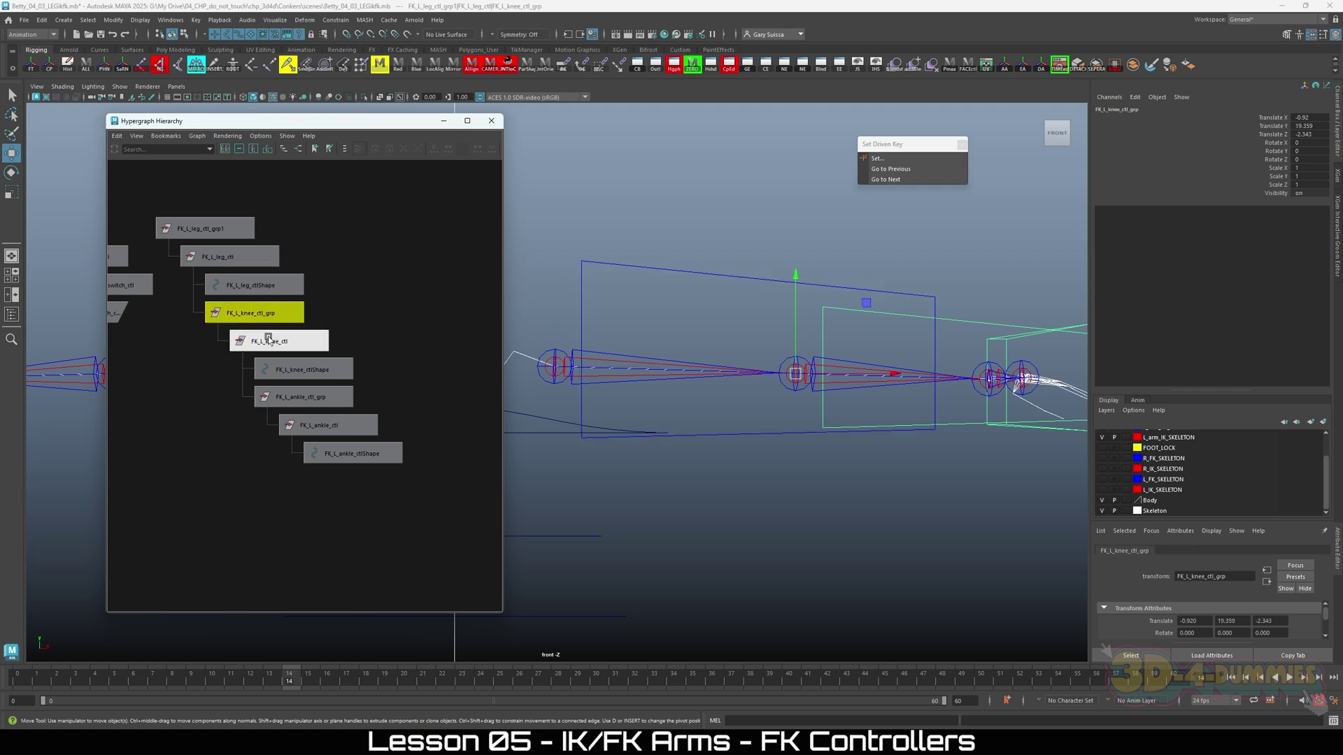
click(273, 341)
click(292, 399)
click(313, 425)
scroll(682, 387, down, 2)
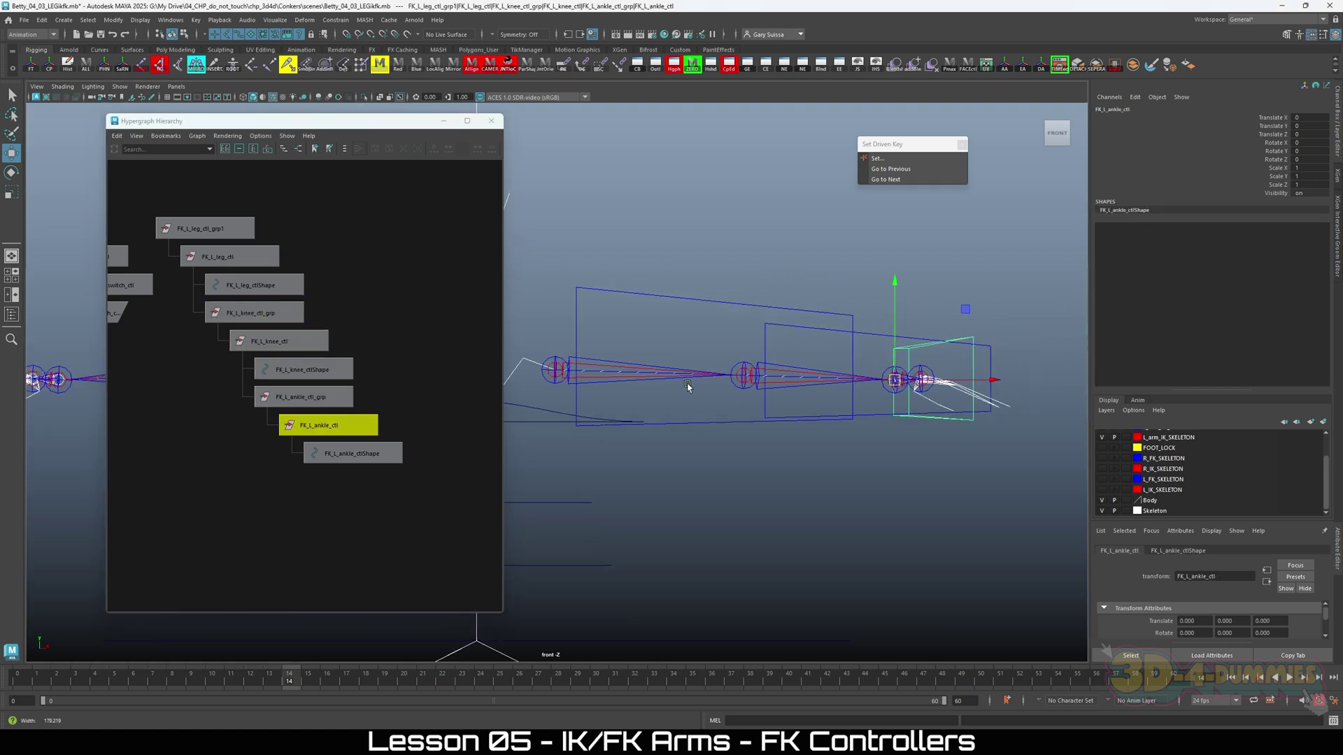
alt+middle_drag(682, 387, 923, 371)
scroll(909, 372, down, 1)
alt+middle_drag(727, 369, 448, 371)
scroll(698, 344, up, 1)
alt+middle_drag(699, 342, 724, 360)
Select FK_L_leg_ctl_grp1, show the body mesh again and set the Body display layer to Reference.
click(214, 228)
alt+right_drag(724, 360, 848, 356)
alt+middle_drag(730, 312, 758, 256)
alt+right_drag(757, 256, 842, 261)
alt+middle_drag(843, 261, 756, 270)
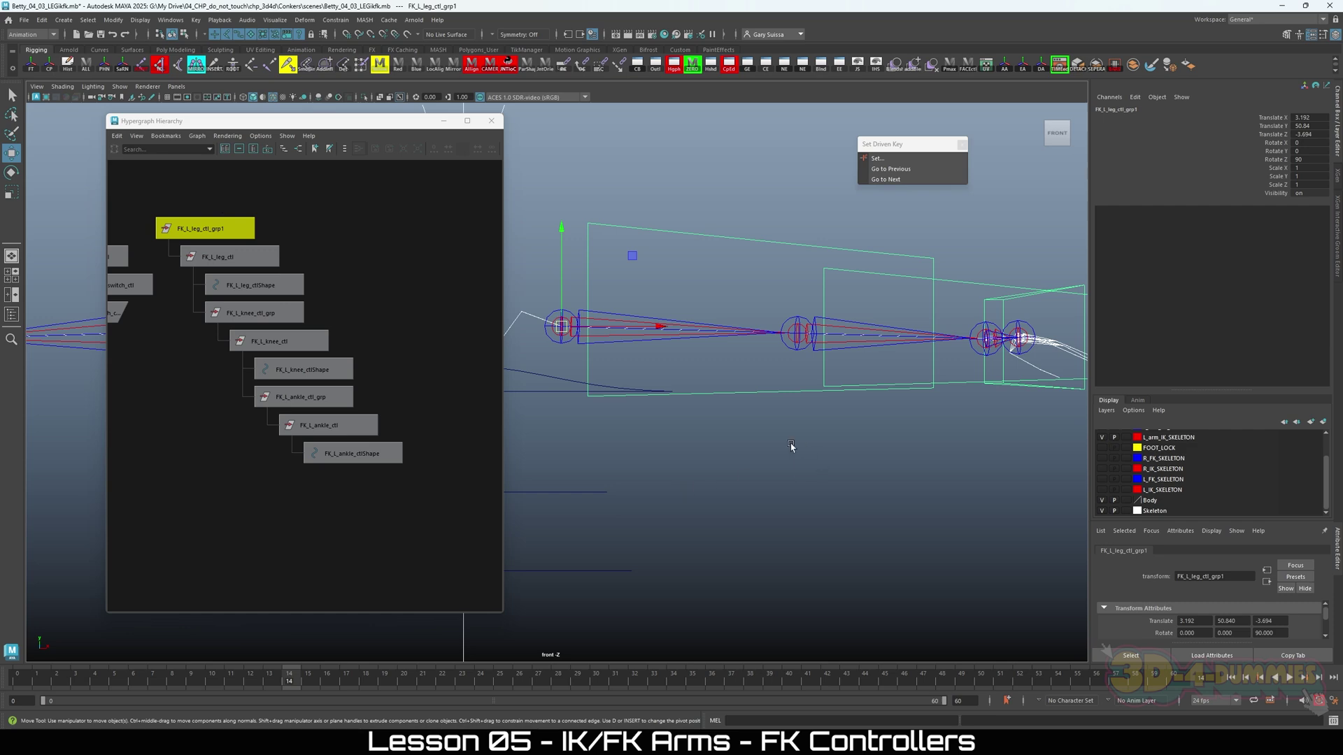
alt+middle_drag(714, 426, 764, 465)
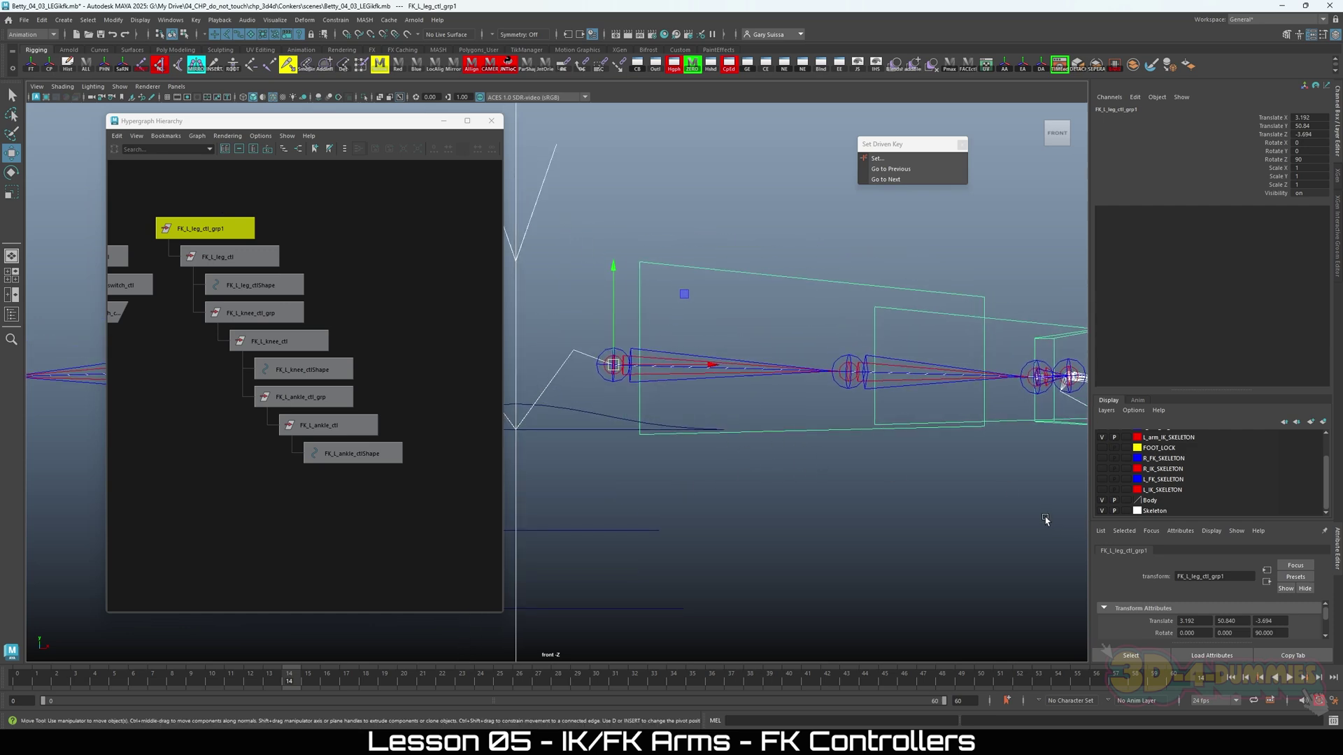
key(ctrl+shift+h)
scroll(890, 506, up, 2)
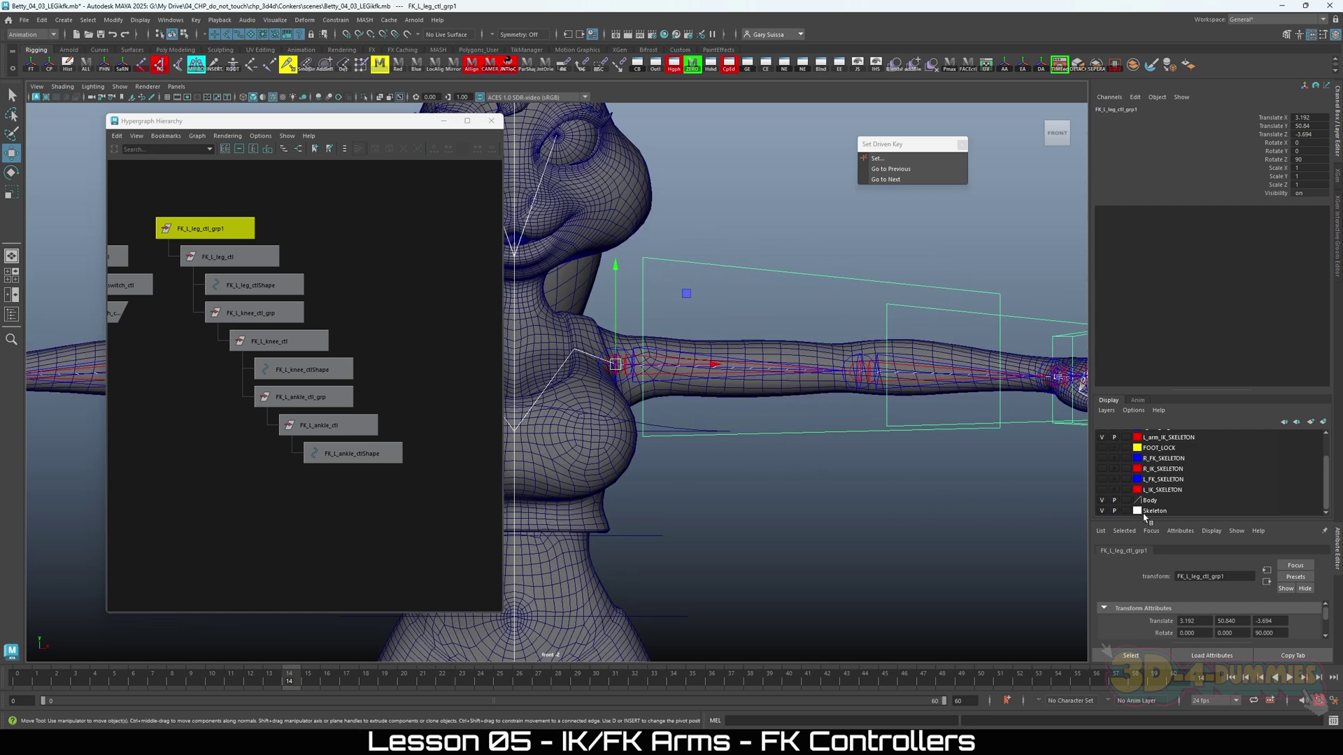
click(1125, 501)
click(1125, 501)
scroll(692, 420, up, 2)
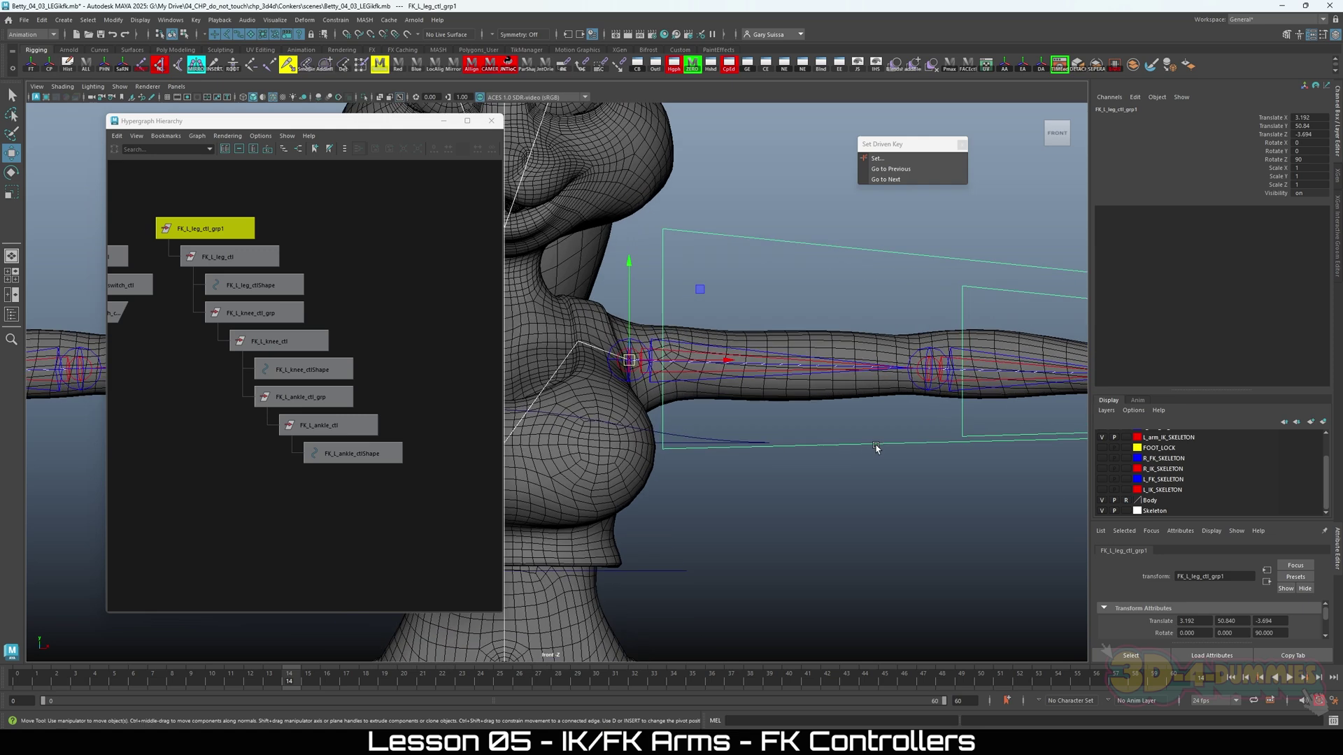
Show the control vertices of the FK_L_leg_ctl curve and move its shoulder-end vertices in closer to the shoulder.
right_click(663, 270)
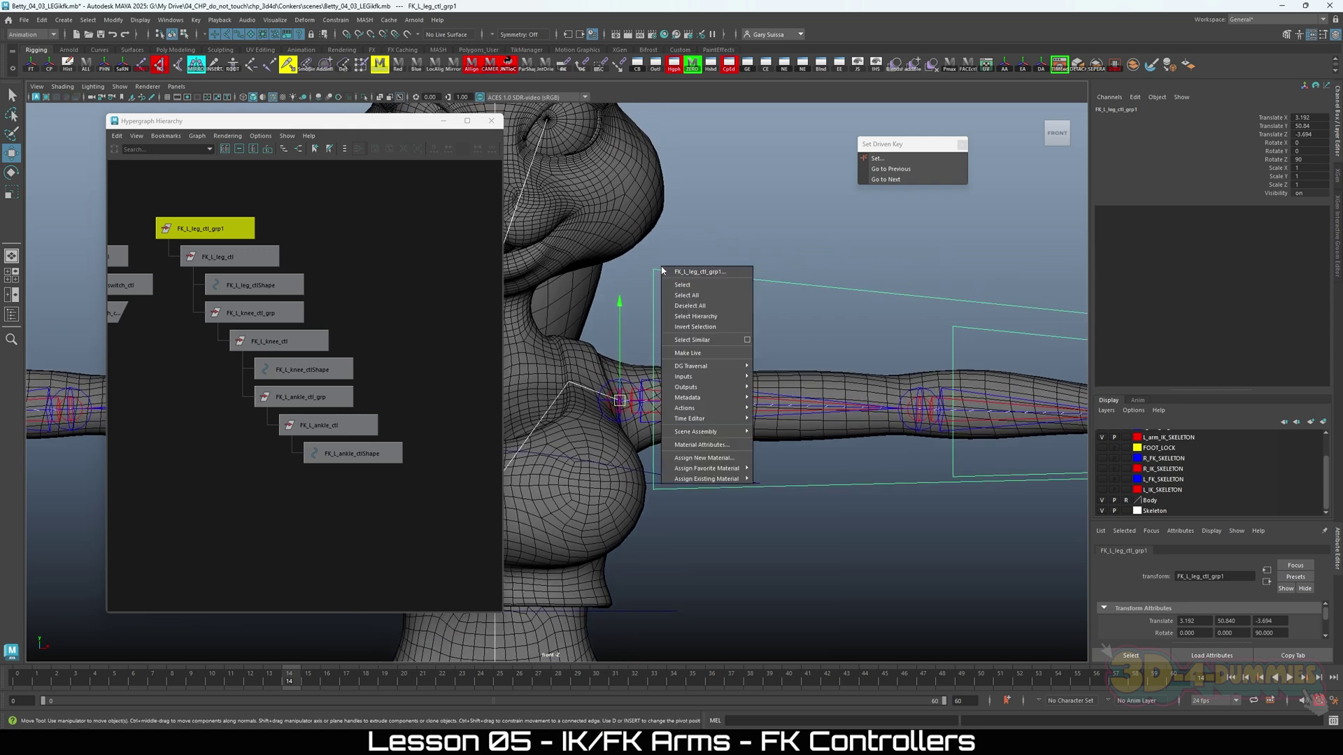
click(651, 273)
right_drag(655, 274, 616, 275)
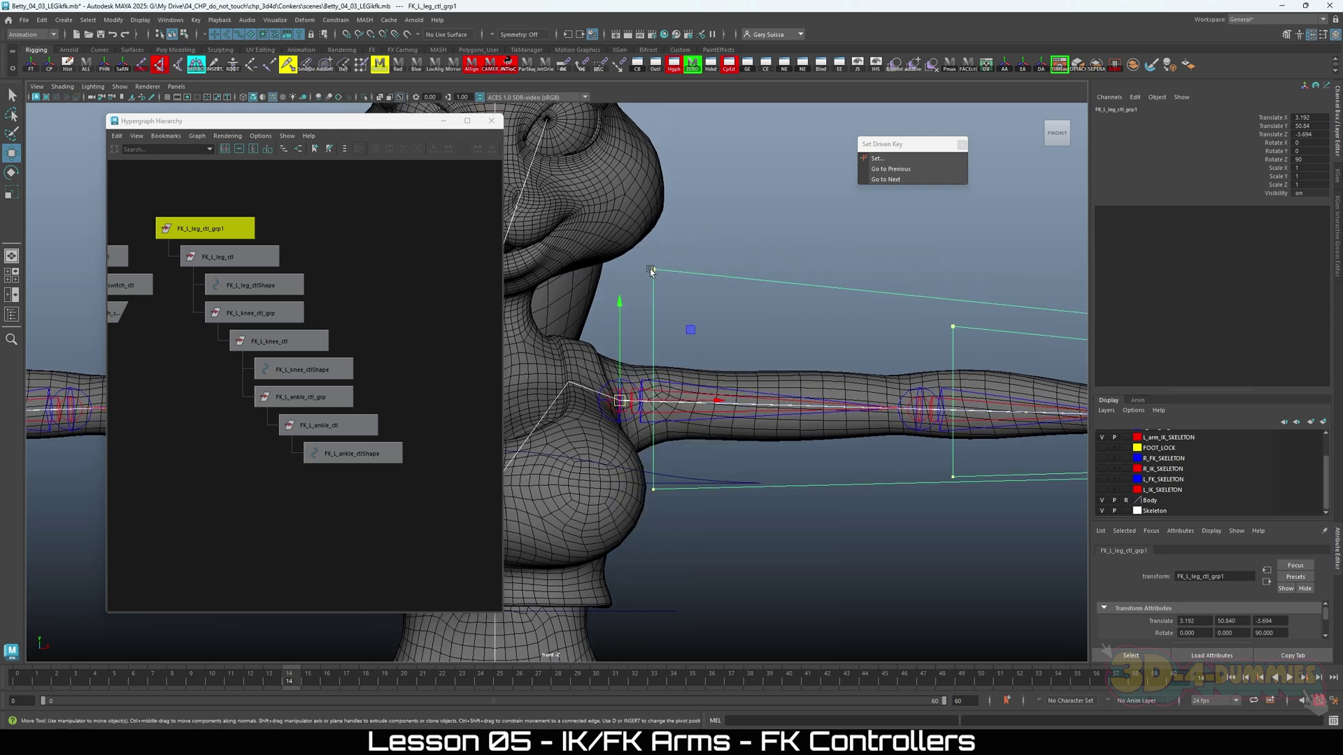
drag(664, 281, 630, 348)
mouse_move(645, 480)
mouse_down()
mouse_move(661, 495)
mouse_move(655, 467)
mouse_up()
Move the elbow-end vertices of FK_L_knee_ctl along the forearm to just before the wrist, clear of the upper arm control.
alt+middle_drag(881, 409, 863, 319)
drag(874, 288, 874, 288)
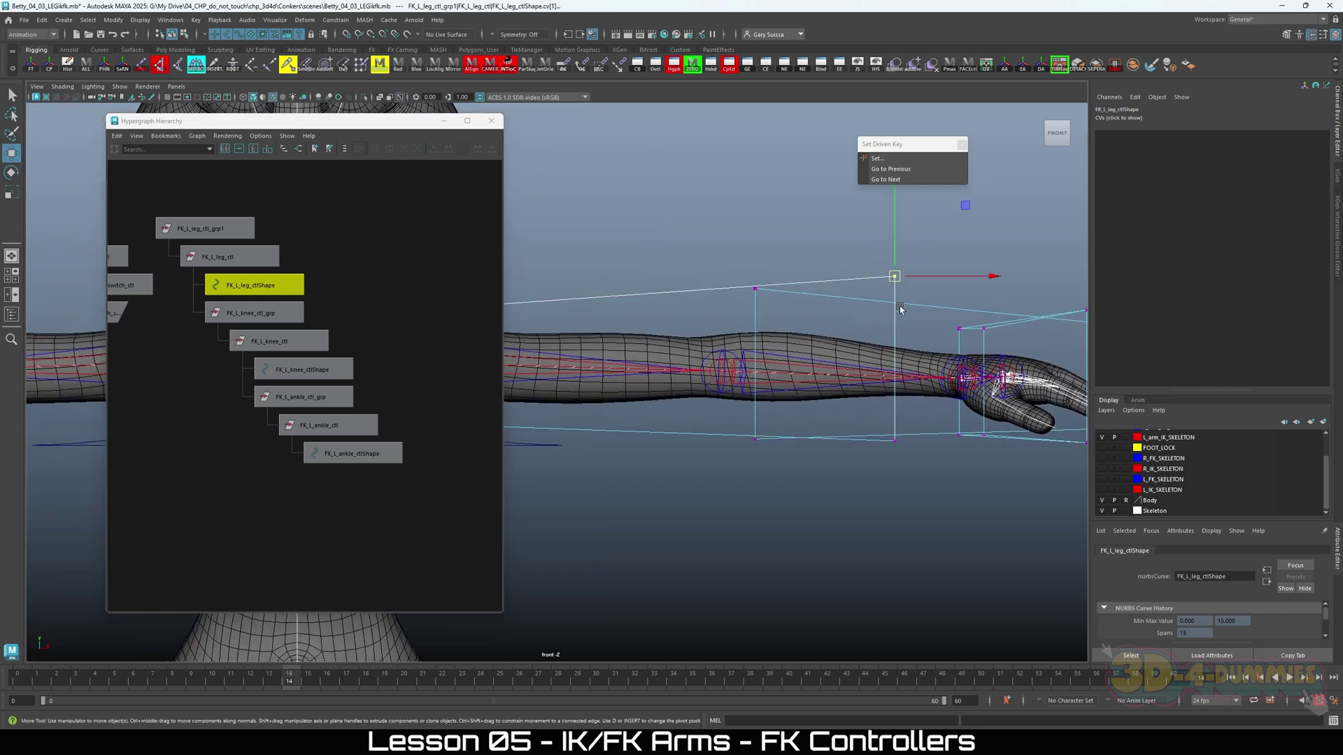
drag(770, 258, 727, 319)
shift+drag(760, 453, 747, 428)
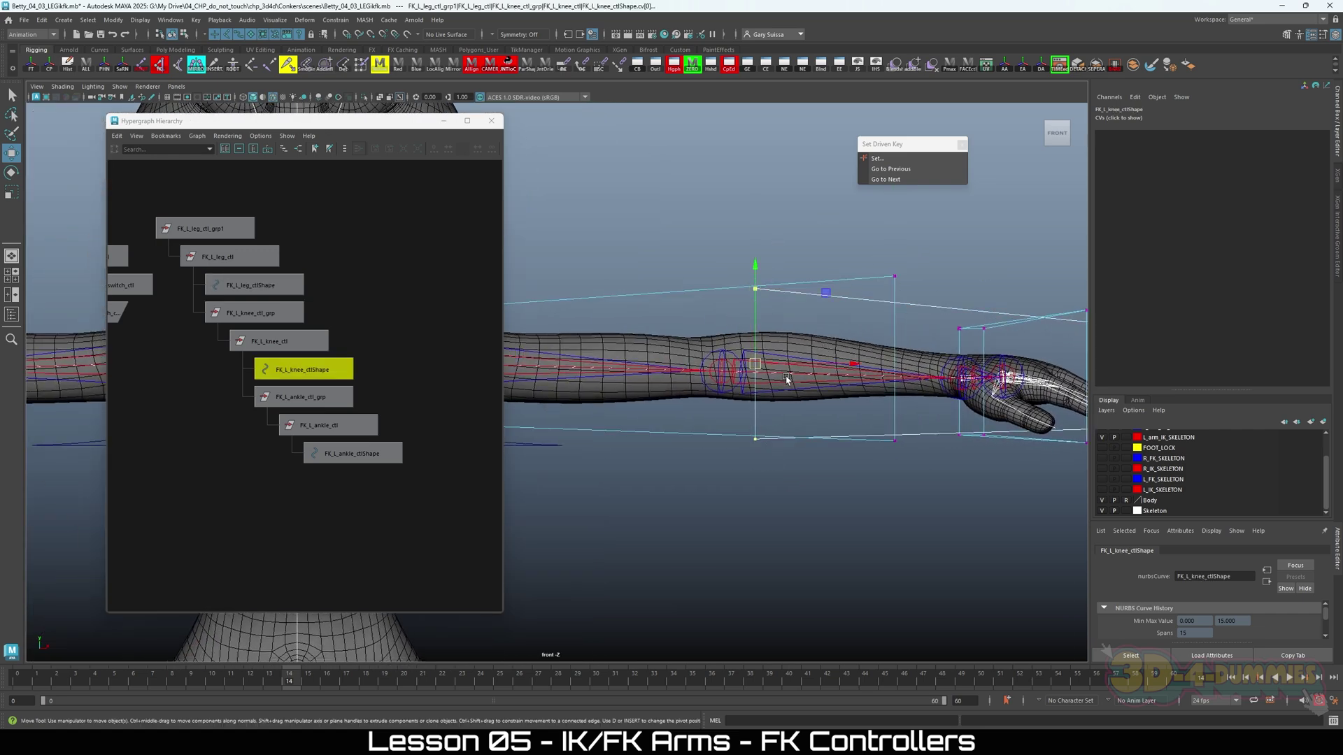
drag(809, 366, 983, 364)
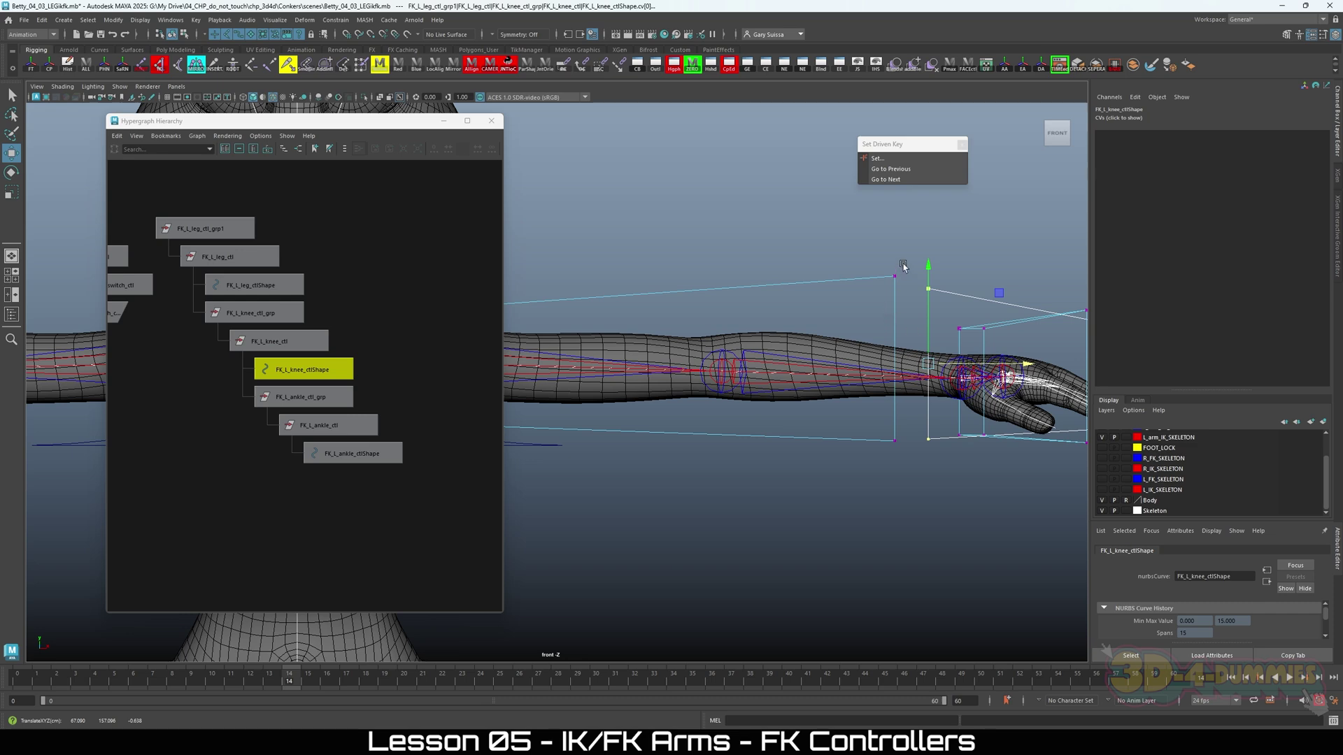
Move the elbow-end vertices of FK_L_leg_ctl back along the arm so the box ends at the elbow.
drag(903, 267, 887, 288)
shift+drag(866, 468, 865, 469)
drag(895, 359, 717, 364)
alt+middle_drag(668, 396, 818, 445)
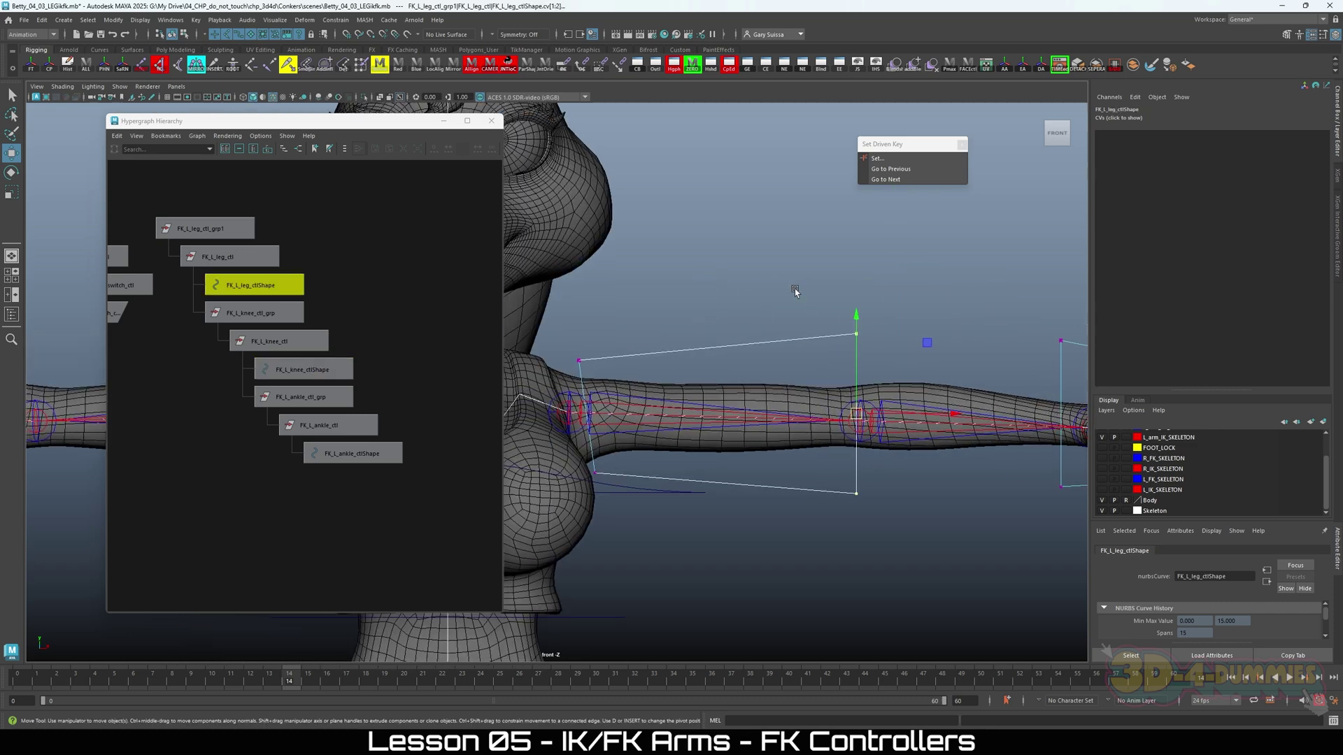
Pull the upper and lower elbow corners and the lower shoulder corner of FK_L_leg_ctl in around the upper arm in front view.
drag(803, 291, 847, 378)
click(856, 514)
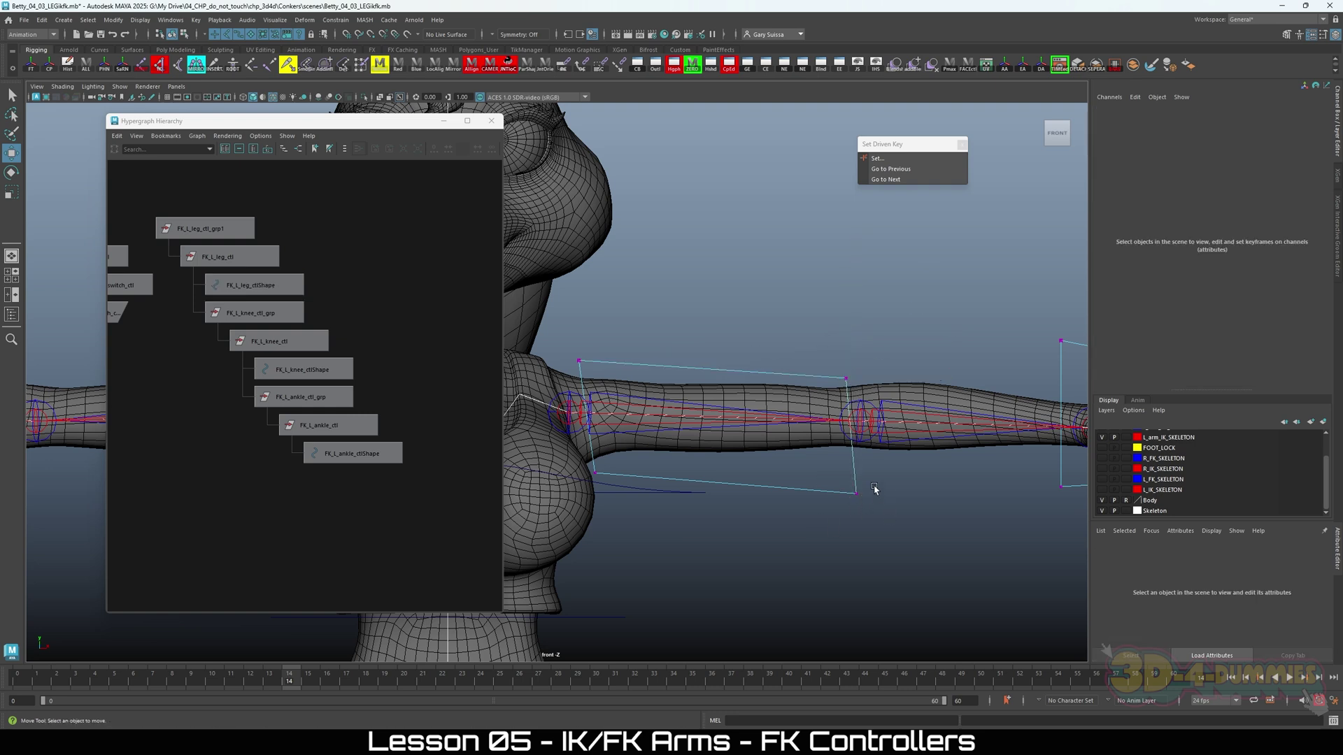
drag(874, 489, 850, 465)
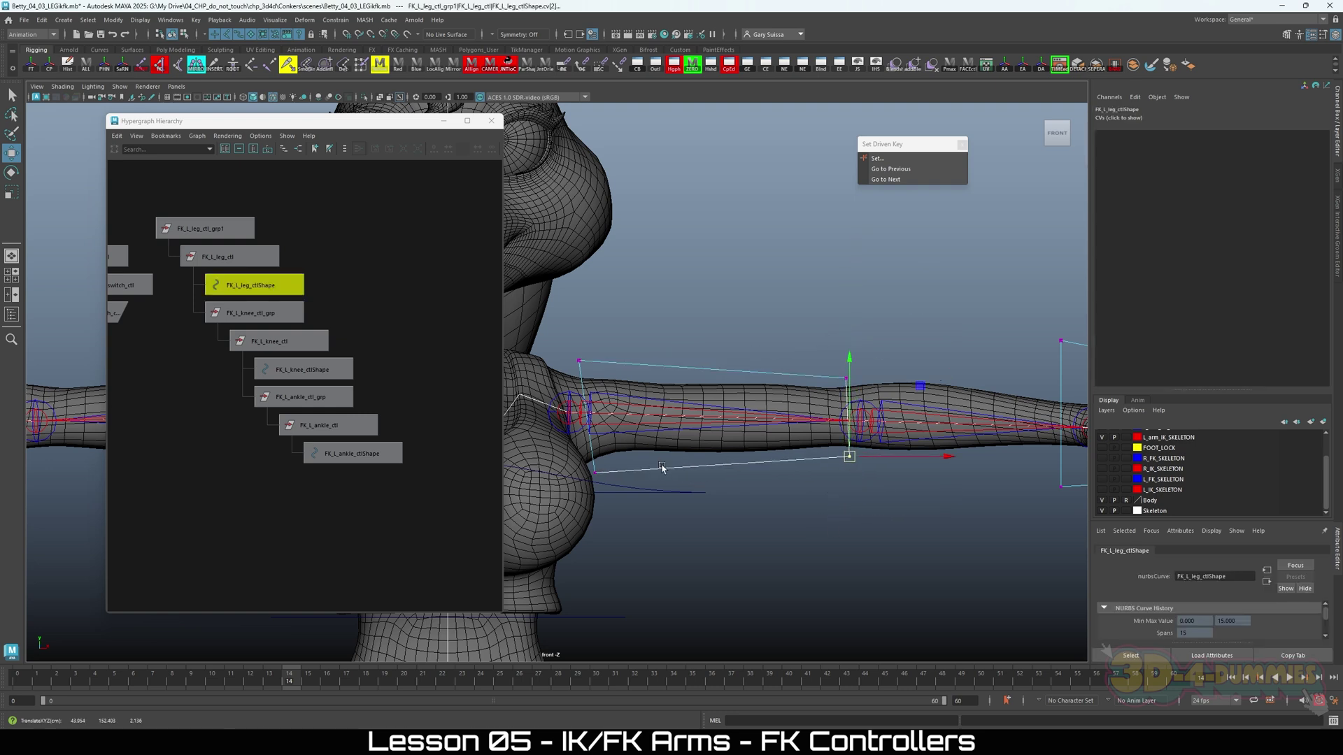
click(594, 473)
drag(594, 473, 608, 471)
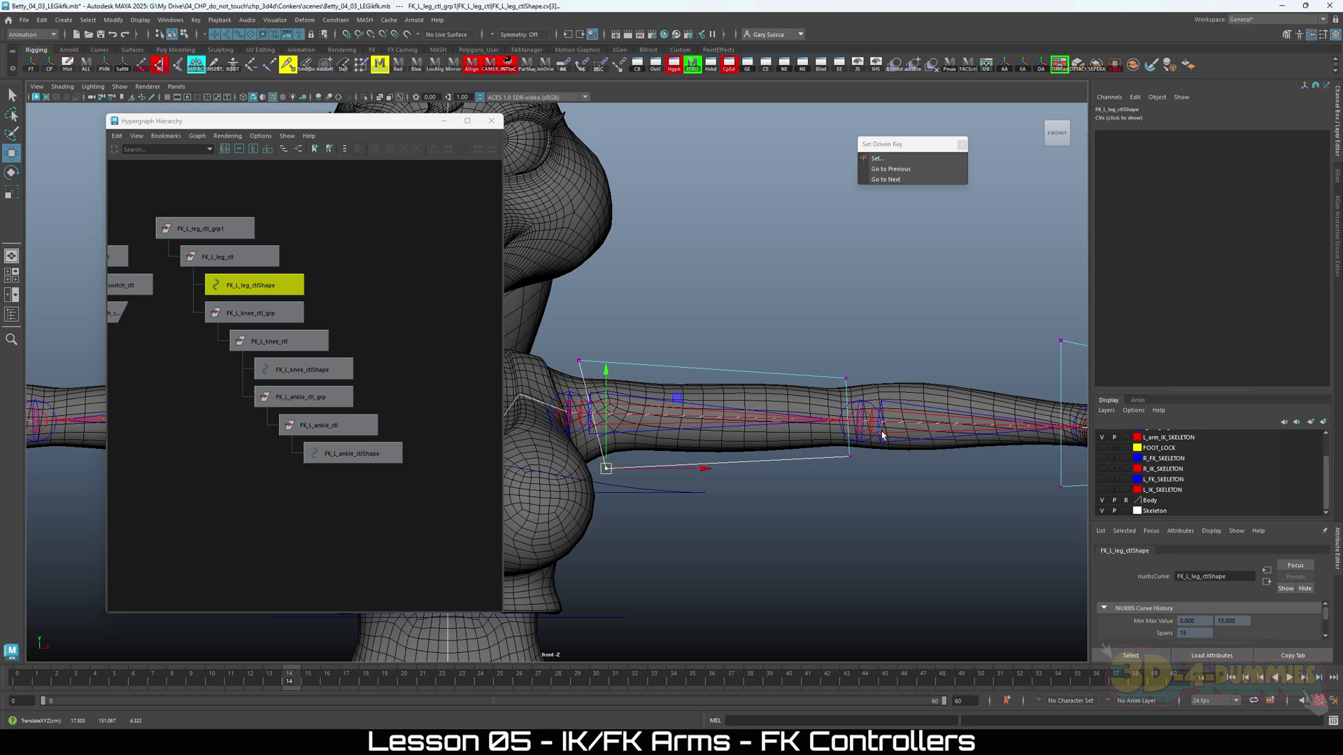
Select the back-side vertices of FK_L_leg_ctl and bring them closer to the upper arm, checking in perspective and top views.
key(space)
key(space)
alt+drag(905, 310, 775, 422)
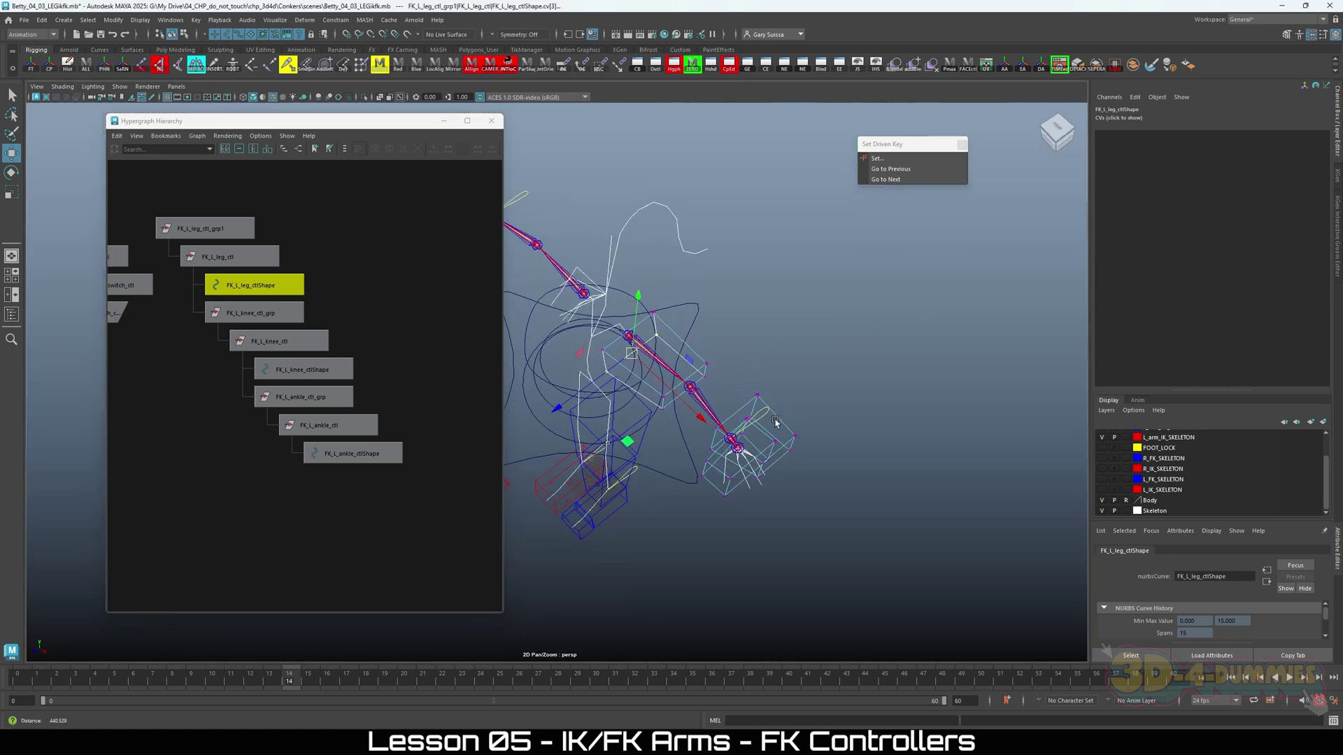
alt+right_drag(775, 421, 833, 458)
alt+middle_drag(833, 458, 818, 507)
alt+drag(818, 506, 879, 549)
alt+middle_drag(780, 341, 785, 315)
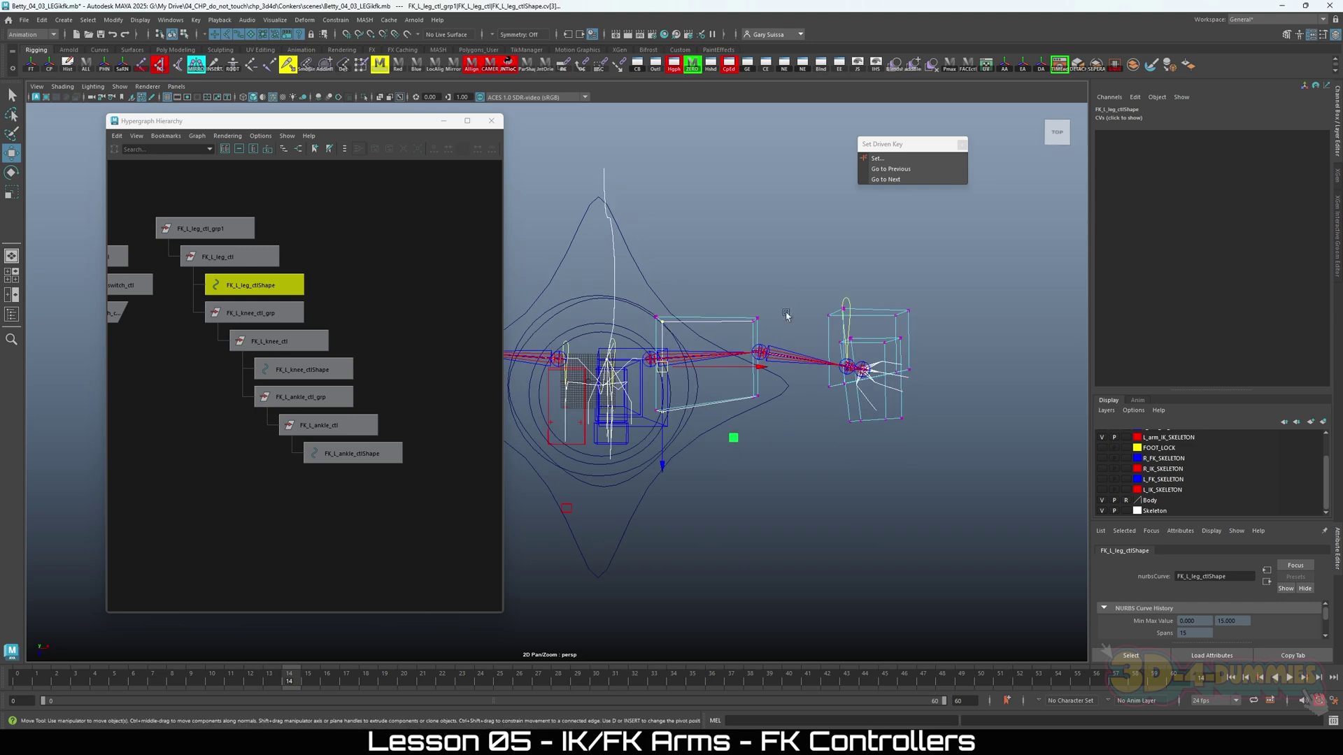
drag(789, 303, 632, 337)
alt+drag(721, 359, 706, 396)
key(space)
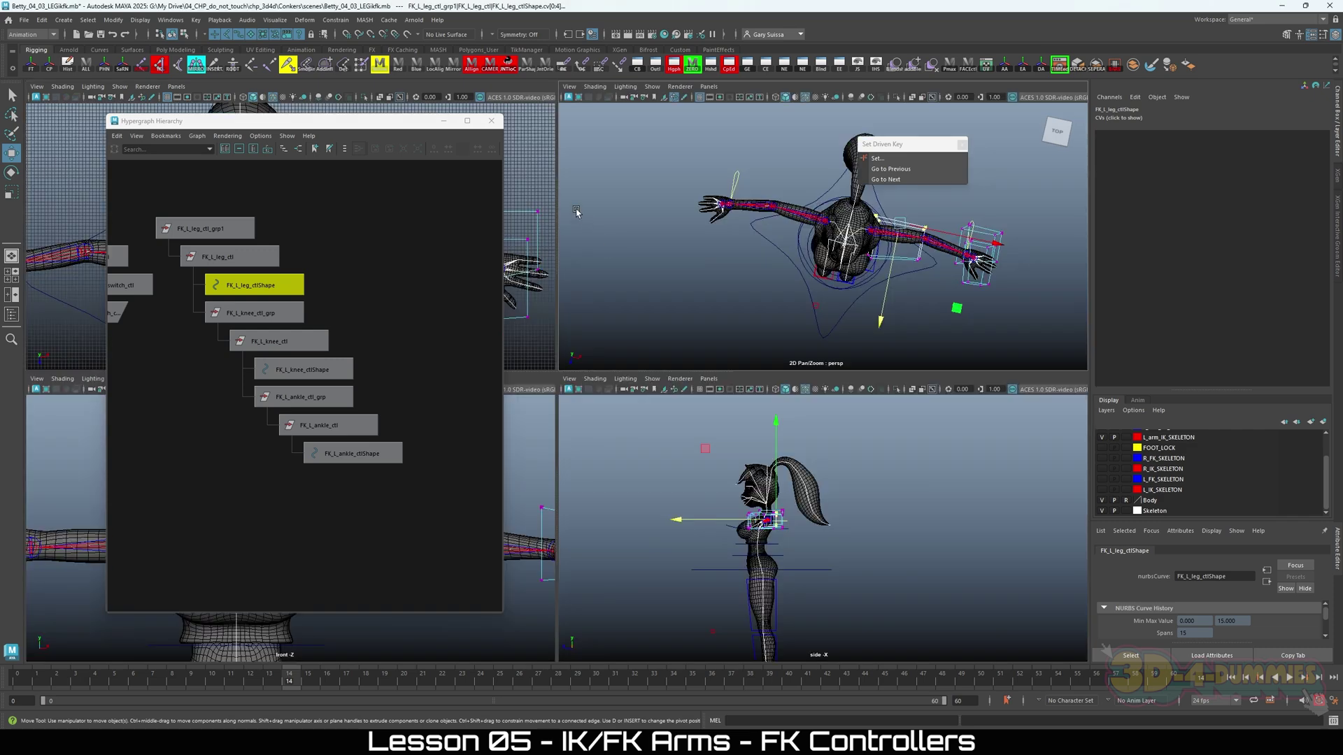
key(space)
scroll(711, 294, down, 1)
alt+middle_drag(719, 319, 965, 297)
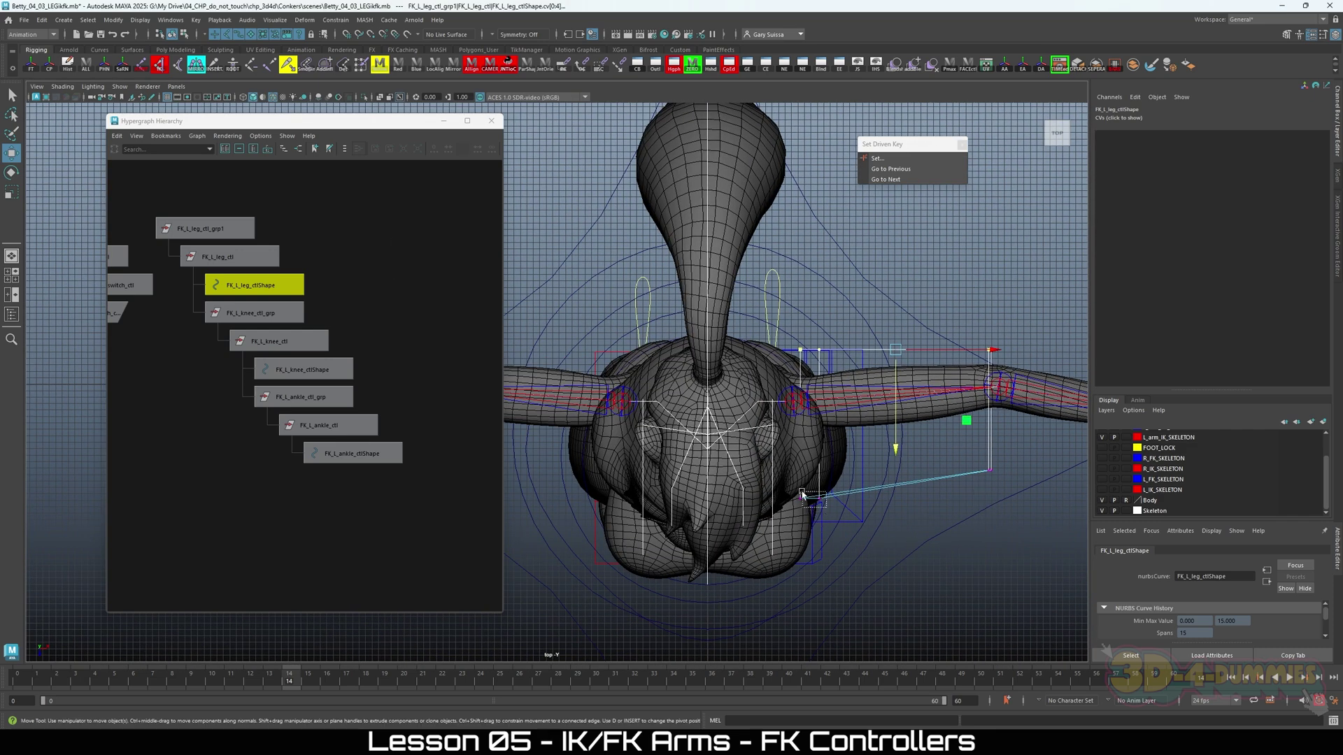
Move the front shoulder and front elbow vertices of FK_L_leg_ctl in toward the upper arm in top view.
drag(802, 494, 802, 494)
drag(809, 544, 836, 443)
click(989, 469)
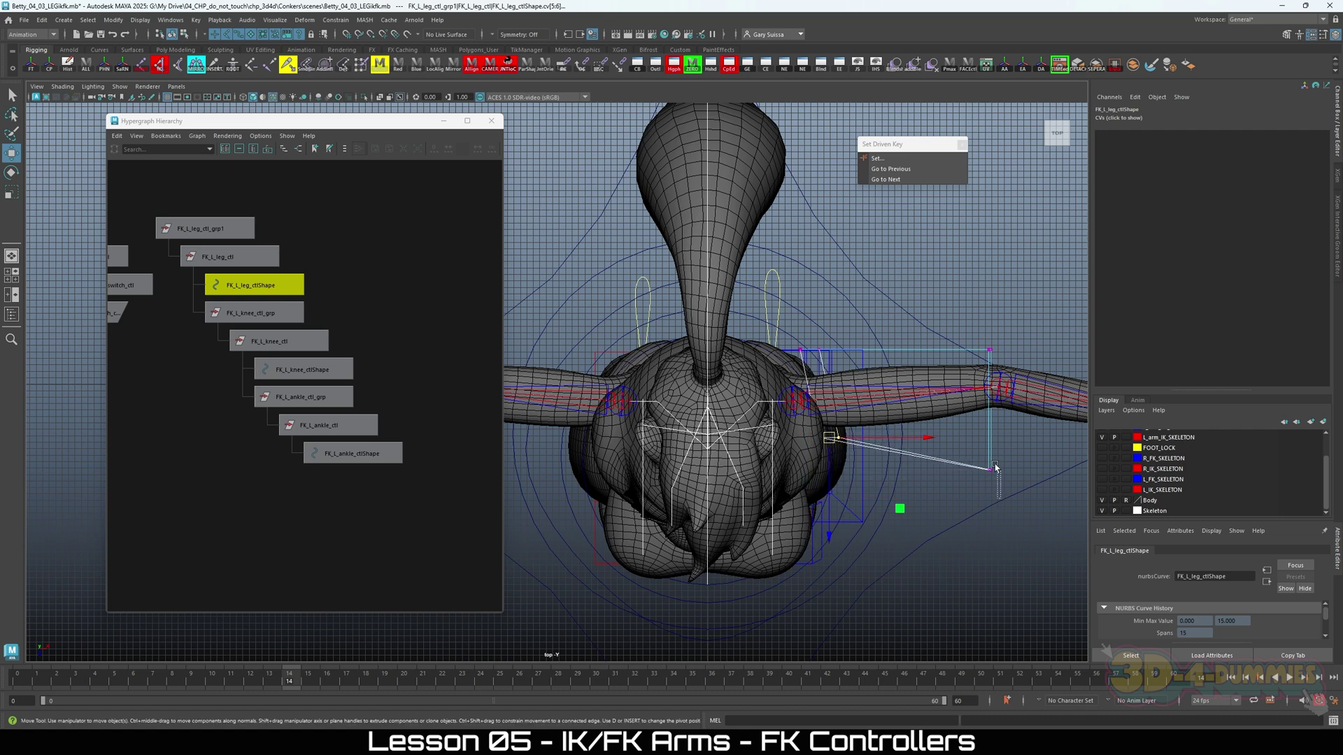
drag(989, 469, 991, 419)
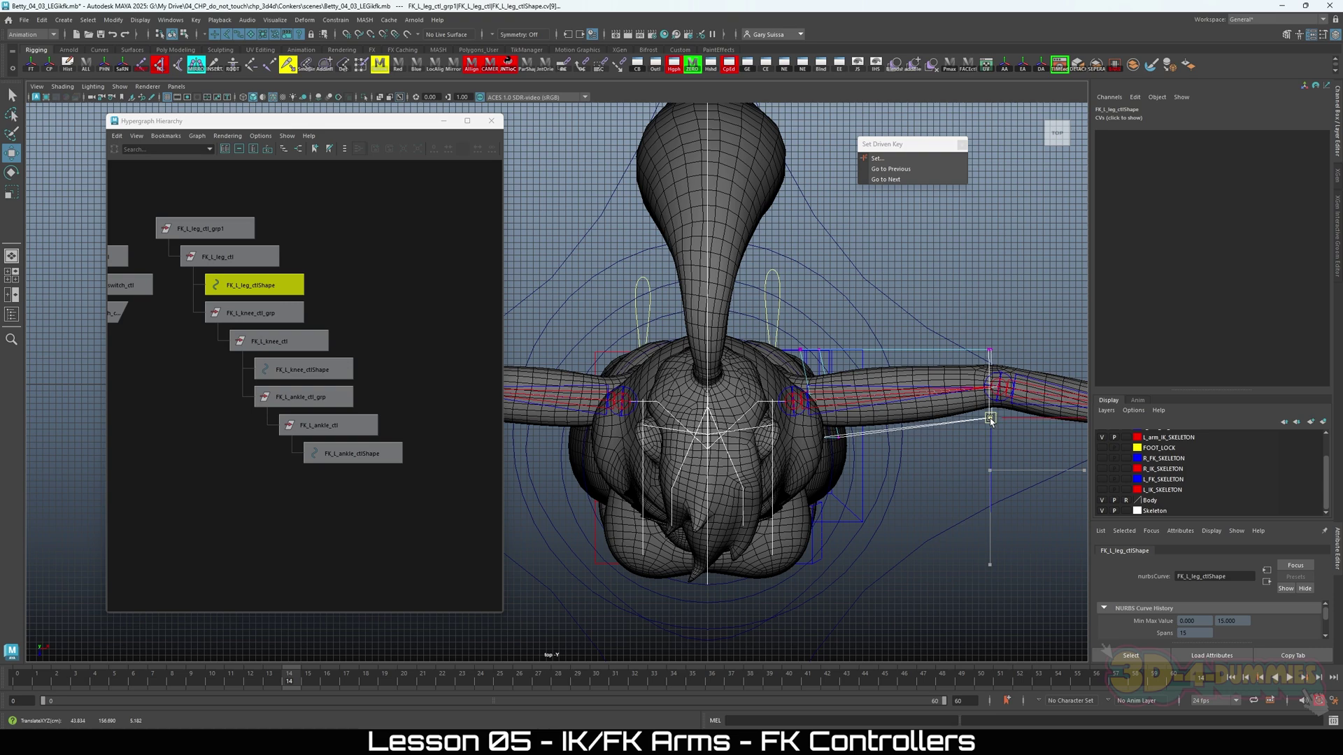
mouse_move(975, 337)
mouse_down()
mouse_move(1008, 365)
mouse_move(991, 353)
mouse_up()
Inspect how the FK_L_leg_ctl box fits around the upper arm from several angles in perspective.
key(space)
drag(952, 293, 938, 264)
alt+drag(838, 327, 830, 293)
alt+middle_drag(830, 293, 845, 447)
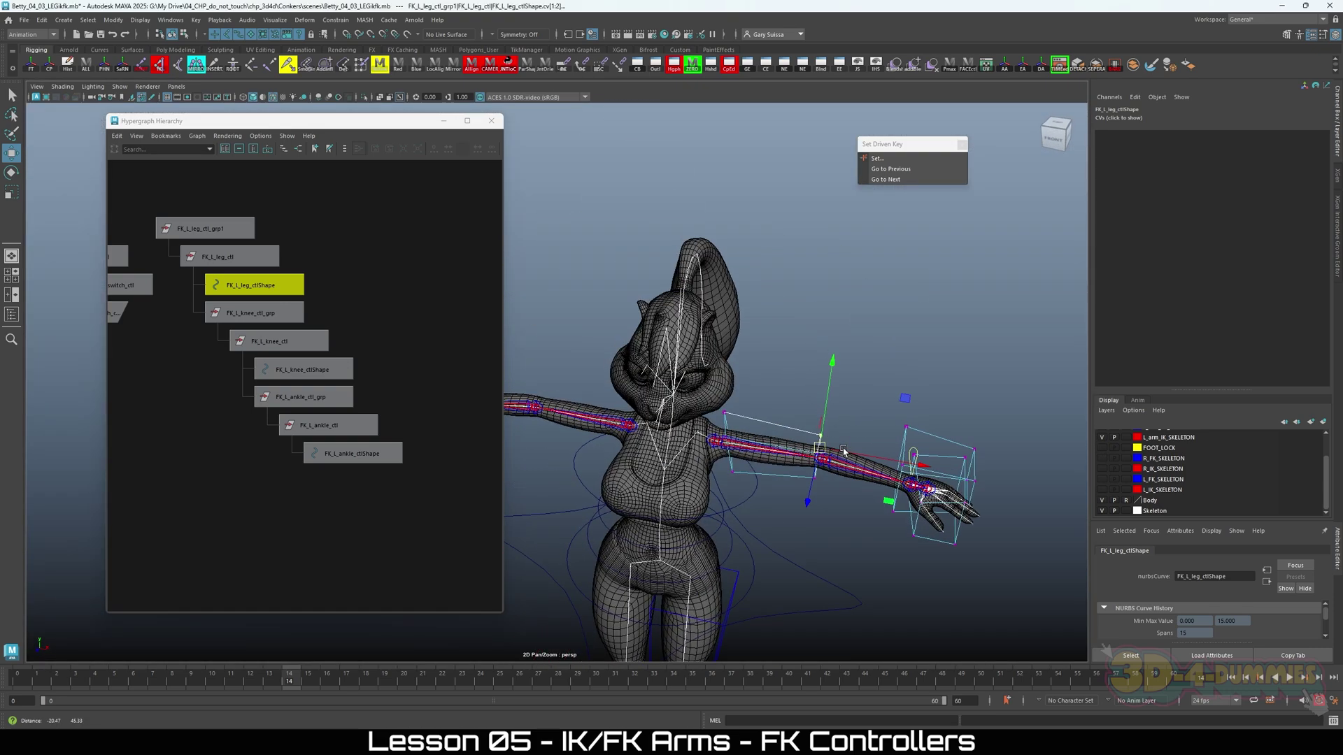
alt+drag(845, 448, 767, 525)
alt+right_drag(768, 525, 870, 552)
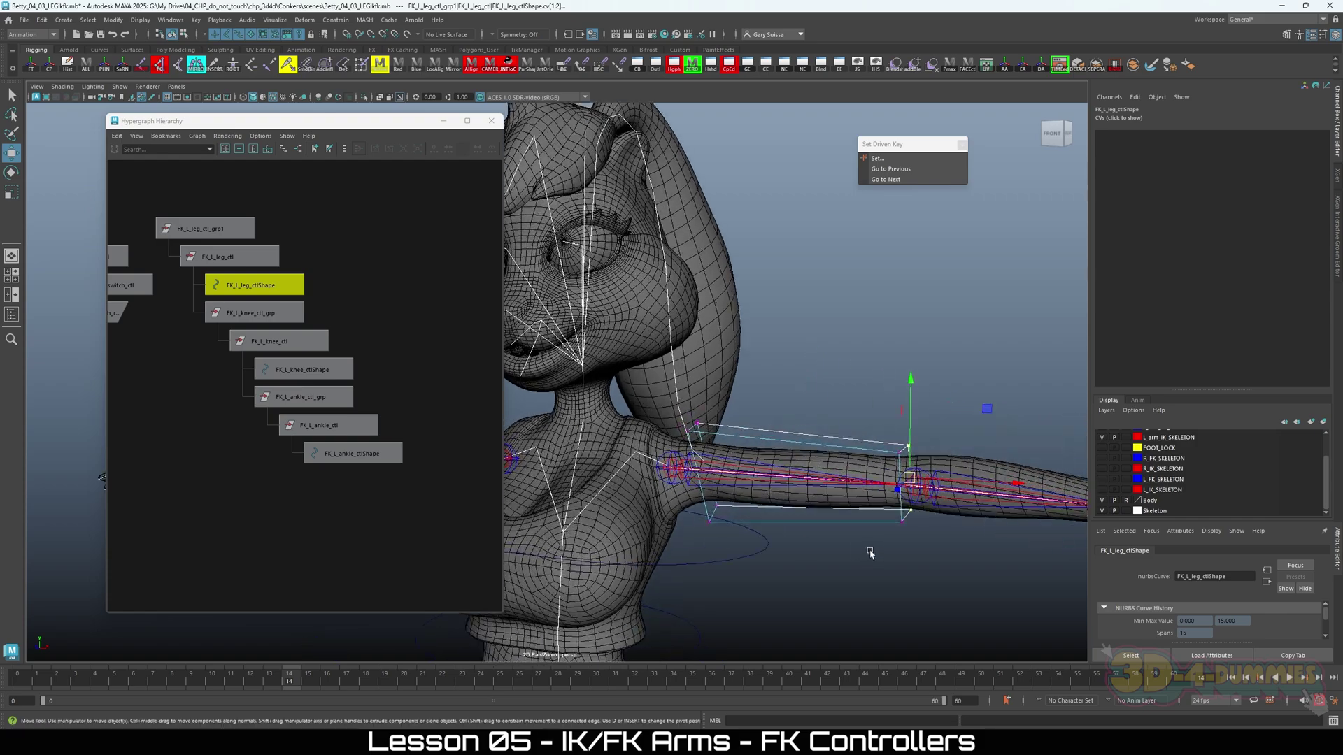
alt+middle_drag(870, 552, 891, 502)
alt+drag(720, 389, 772, 404)
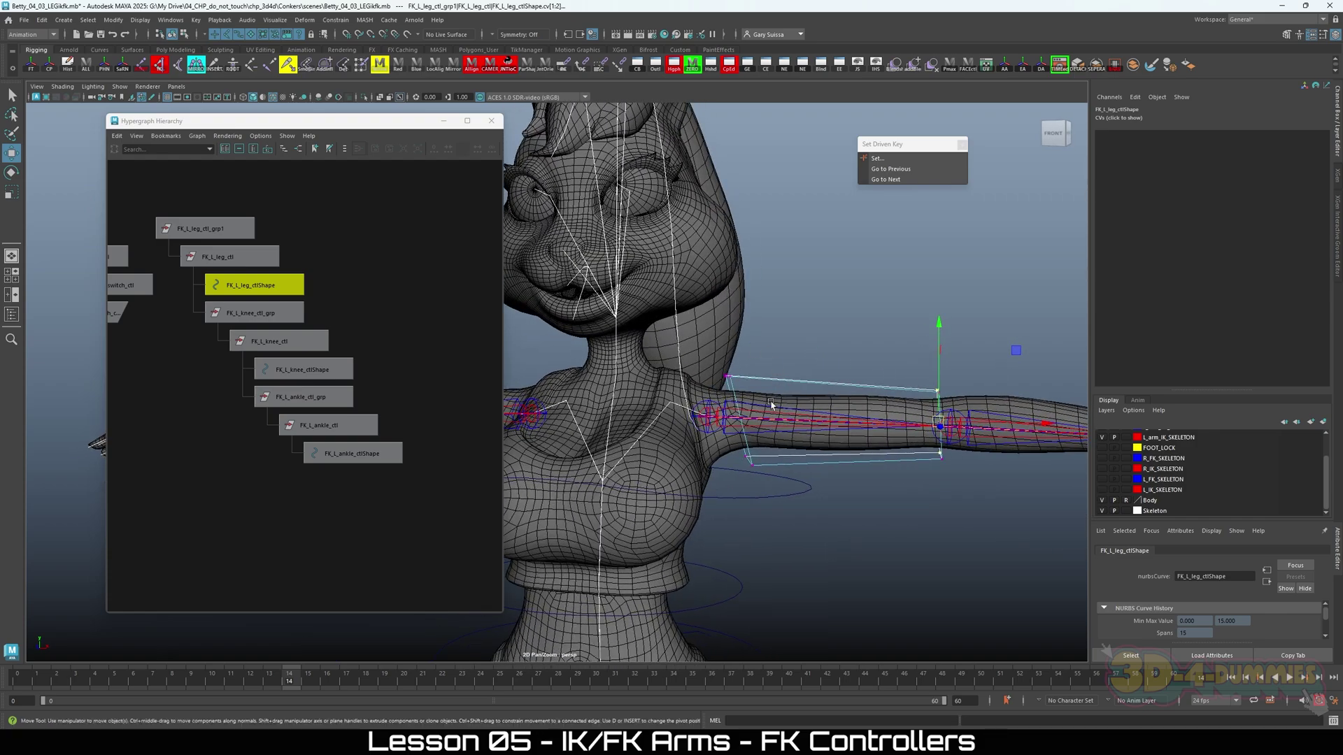
alt+right_drag(821, 419, 872, 495)
alt+middle_drag(872, 495, 812, 464)
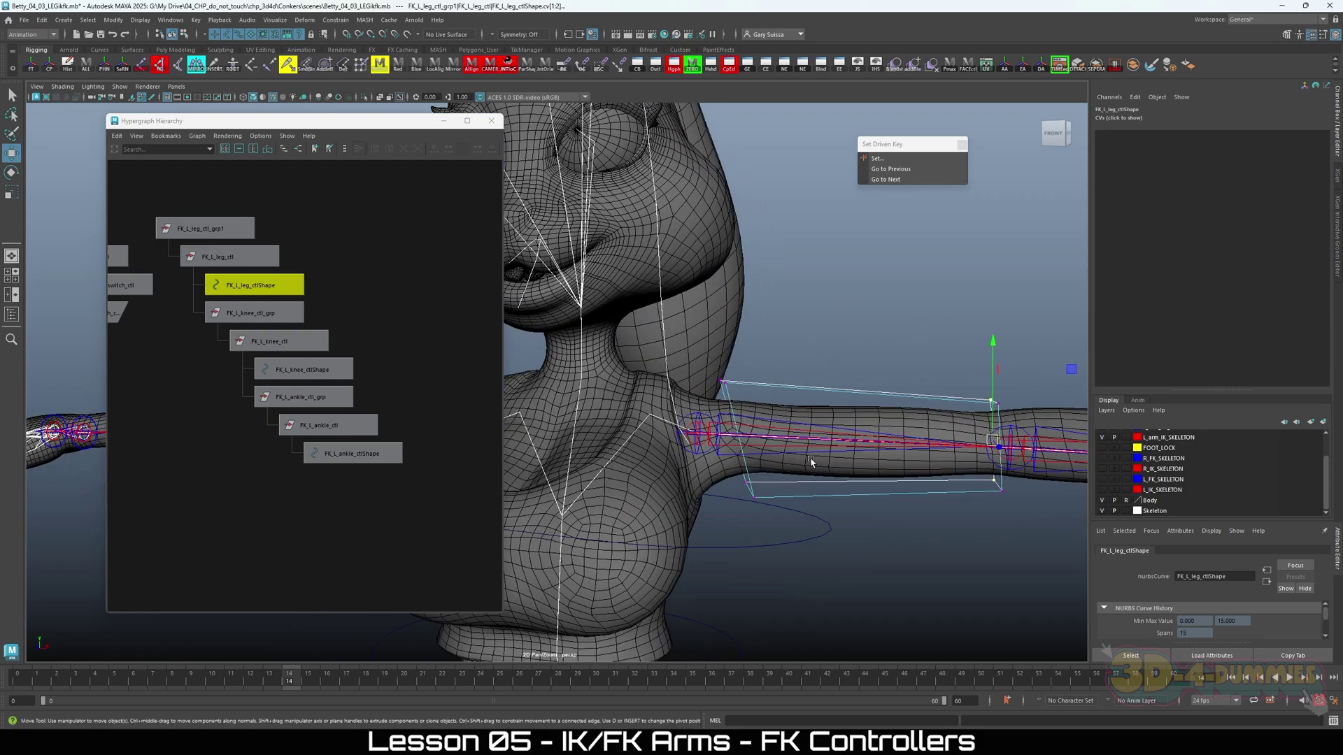
Shift the lower shoulder-end vertices of FK_L_leg_ctl toward the body and slightly down, and raise the upper shoulder-end vertices.
alt+right_drag(812, 464, 766, 456)
alt+middle_drag(766, 456, 728, 462)
alt+drag(738, 473, 739, 508)
drag(699, 459, 736, 479)
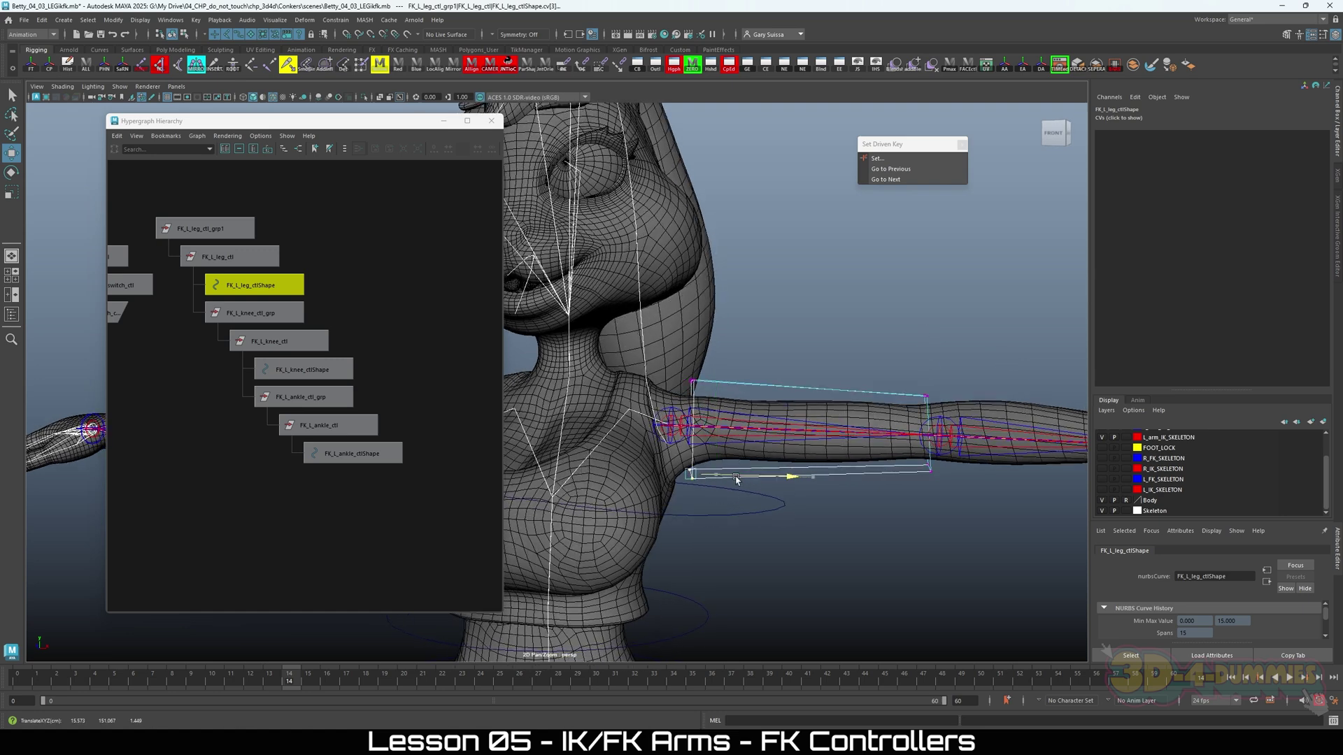
drag(696, 435, 696, 441)
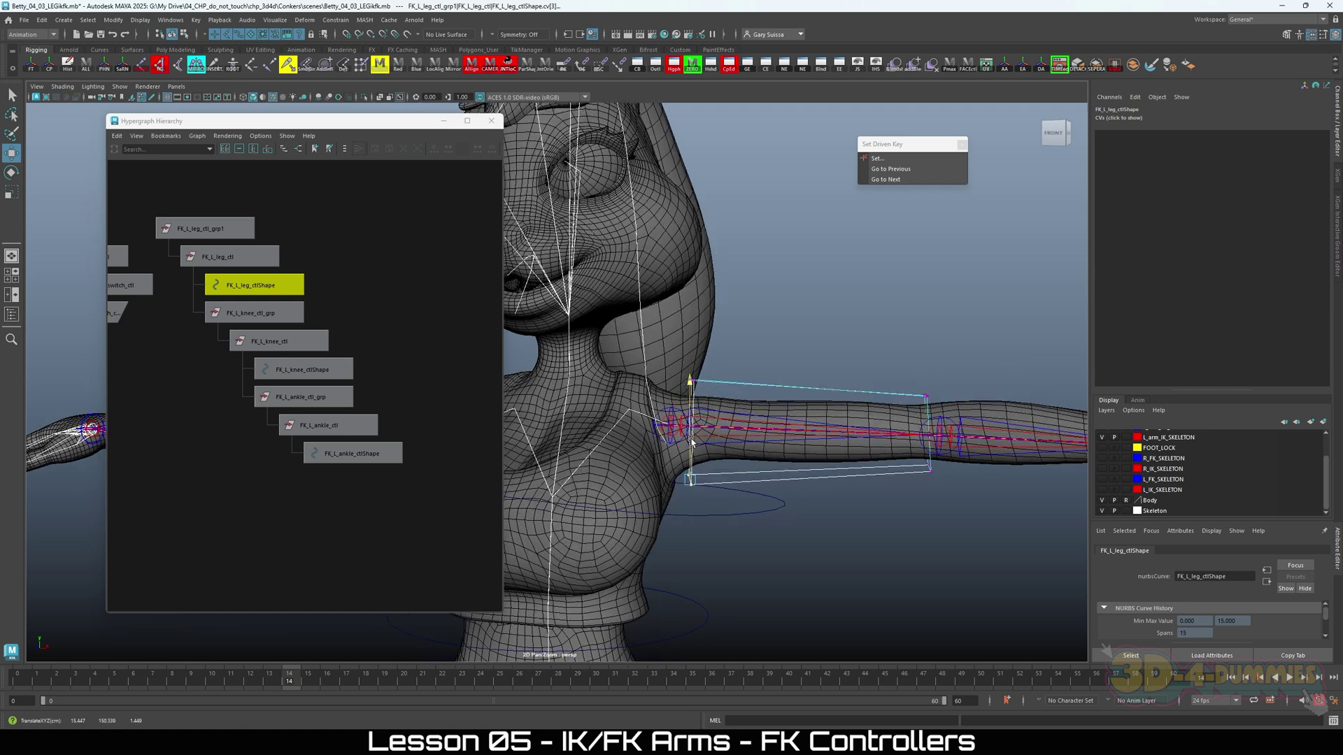
click(690, 384)
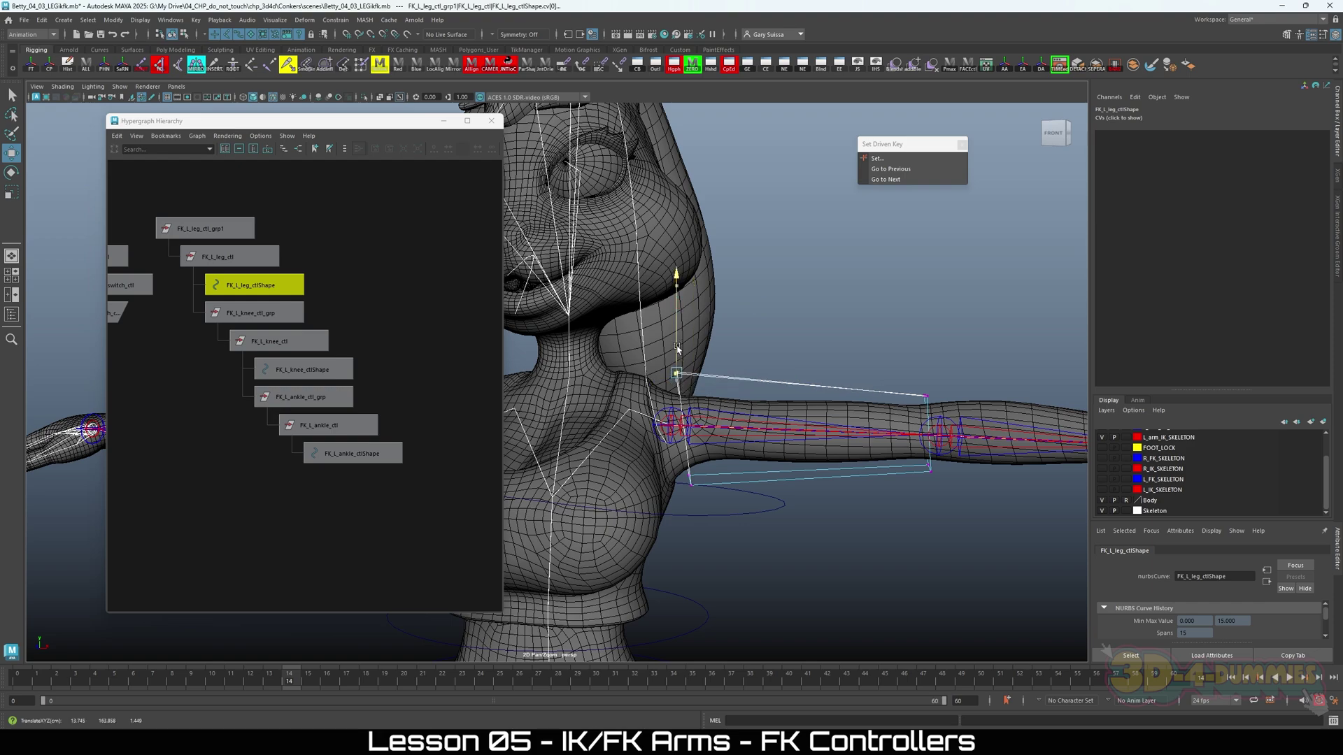
Select the elbow-end vertices of FK_L_knee_ctl near the wrist, check them from the side and move them back to the elbow.
alt+drag(1049, 471, 740, 305)
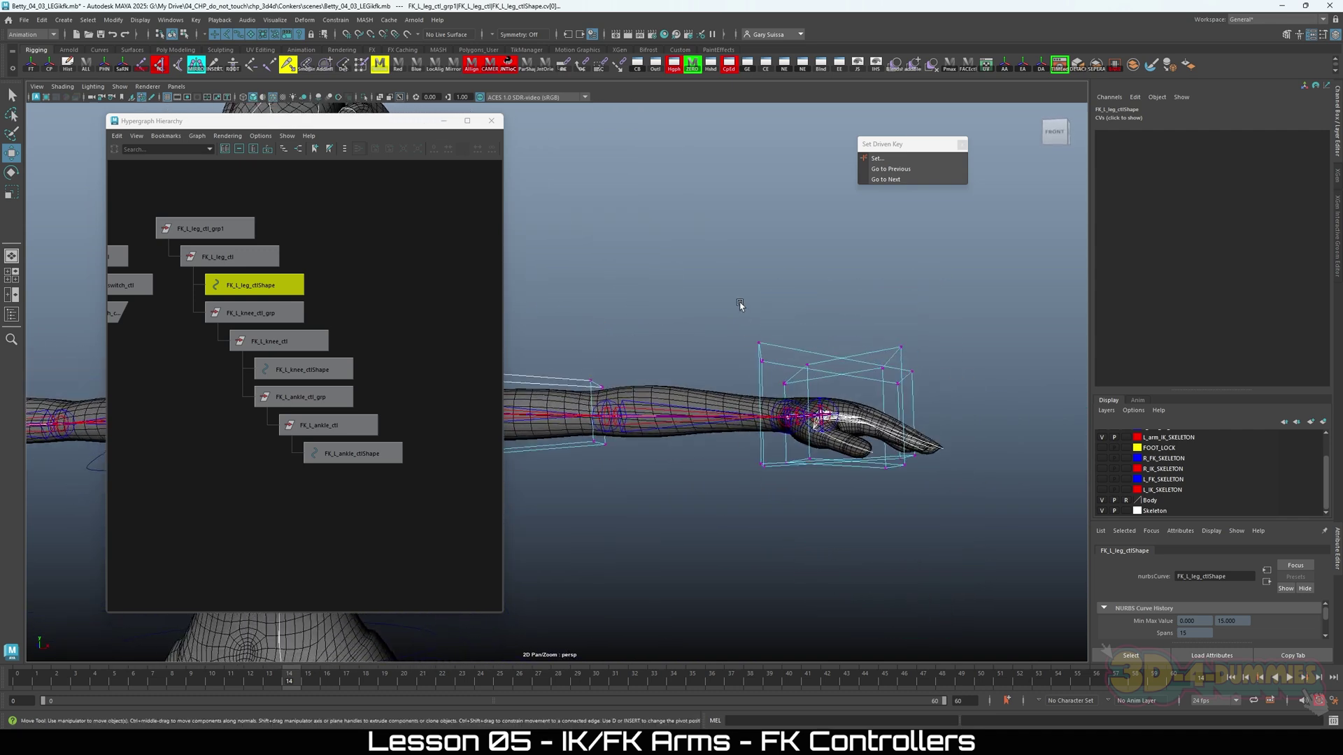
drag(768, 365, 770, 367)
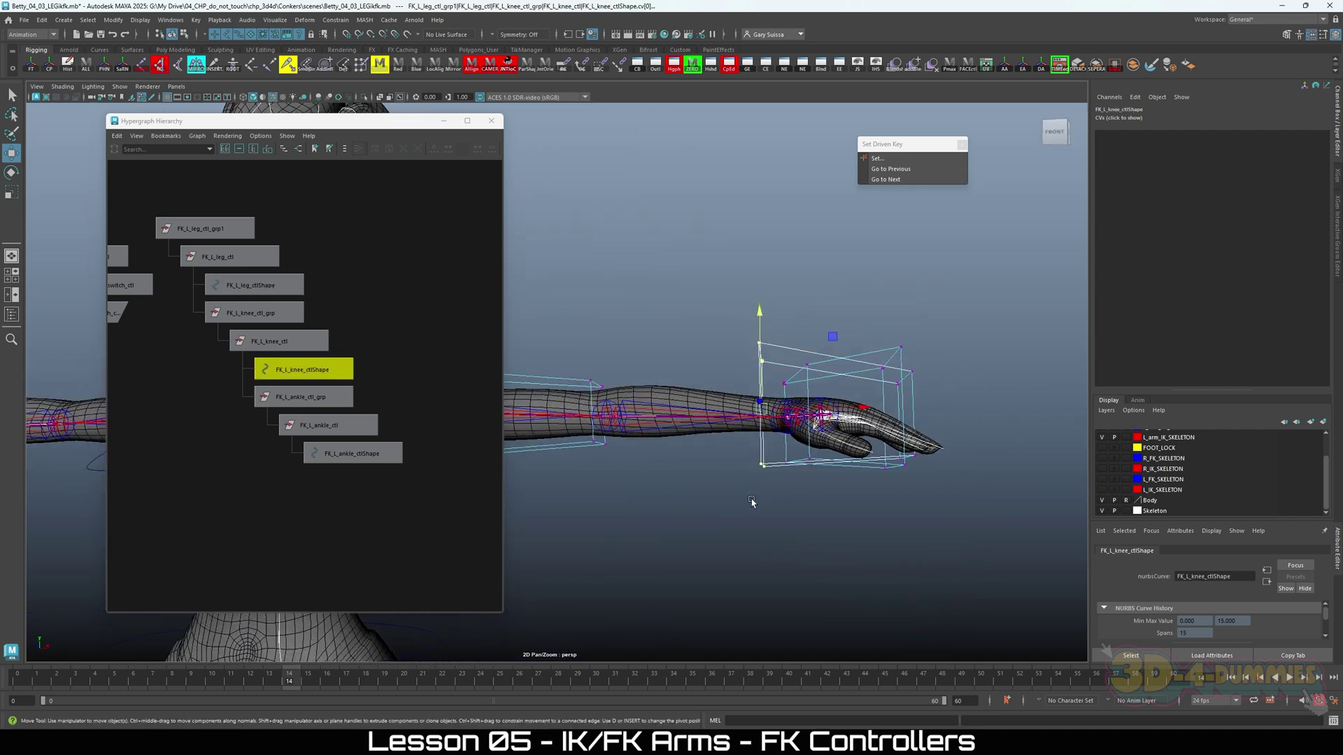
key(space)
key(space)
scroll(846, 533, up, 1)
alt+middle_drag(846, 533, 1149, 531)
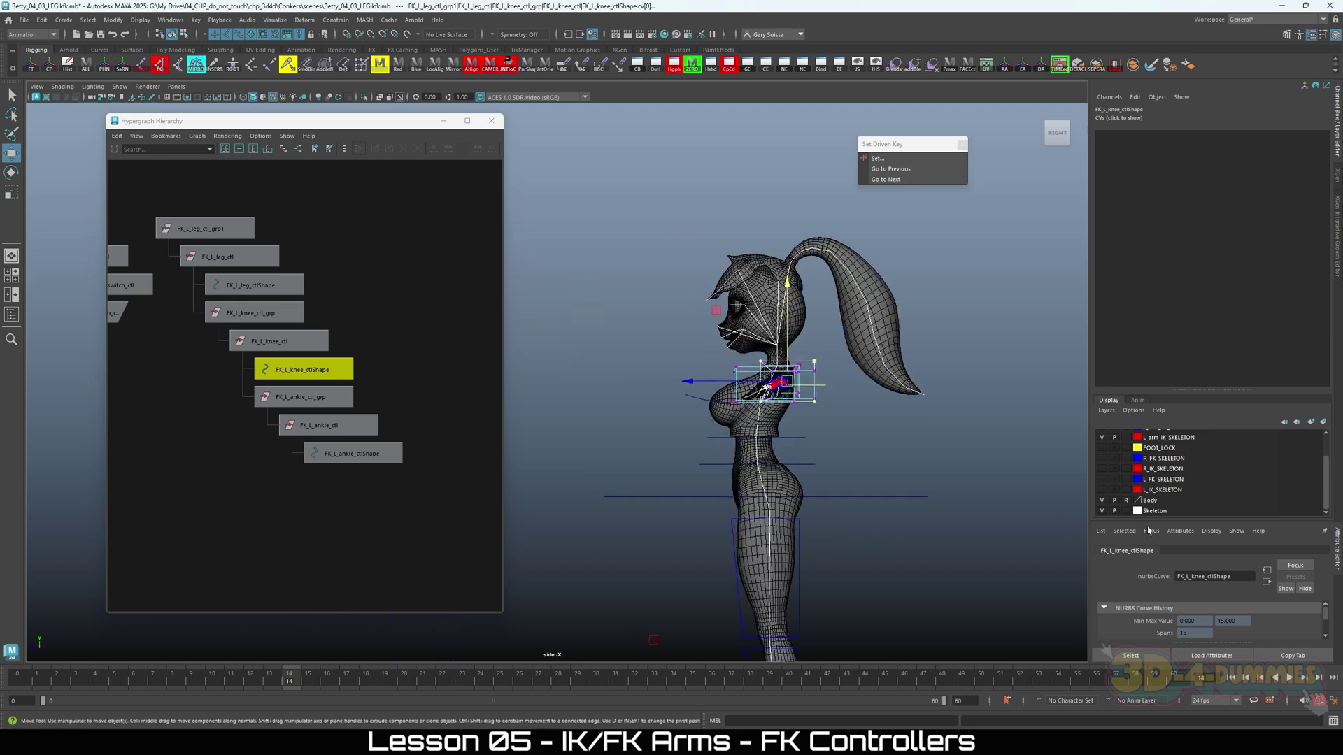
alt+right_drag(908, 466, 1064, 479)
alt+middle_drag(1064, 478, 873, 525)
alt+right_drag(872, 524, 1018, 489)
alt+middle_drag(1019, 490, 948, 489)
key(space)
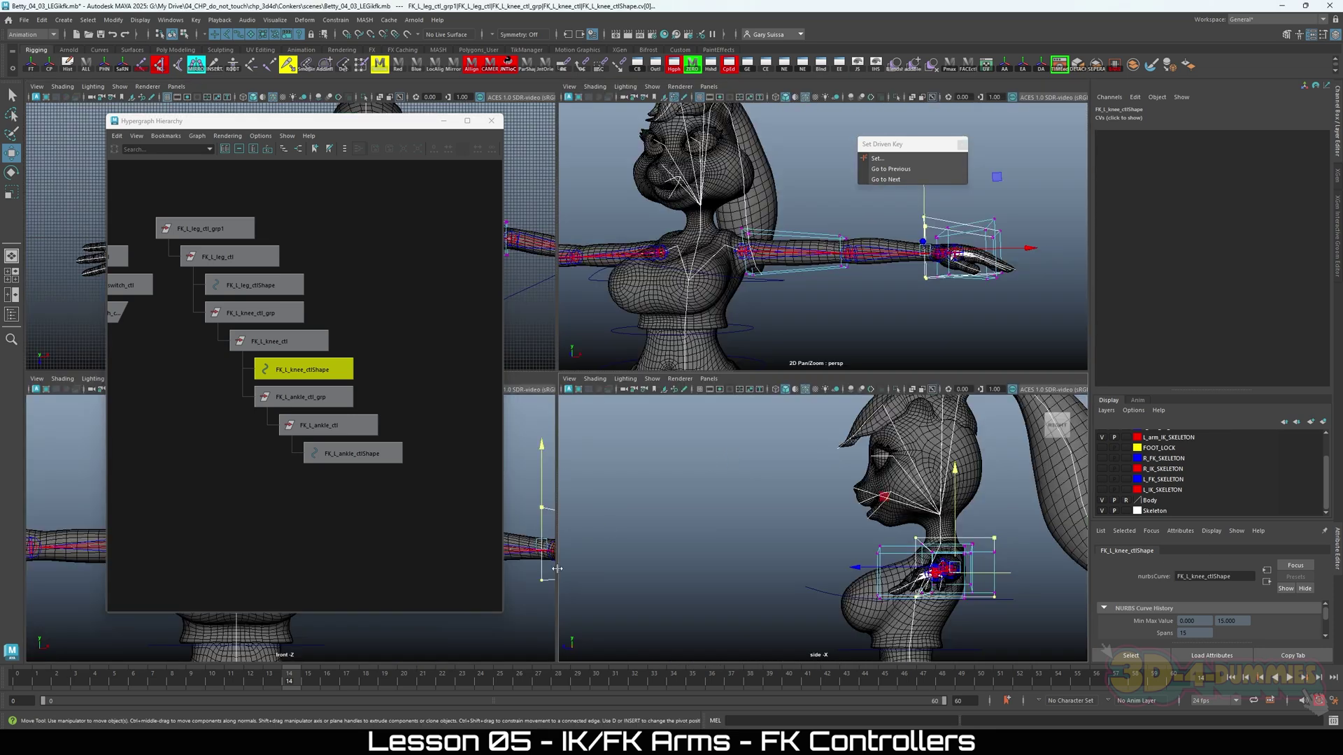
key(space)
alt+middle_drag(741, 520, 607, 554)
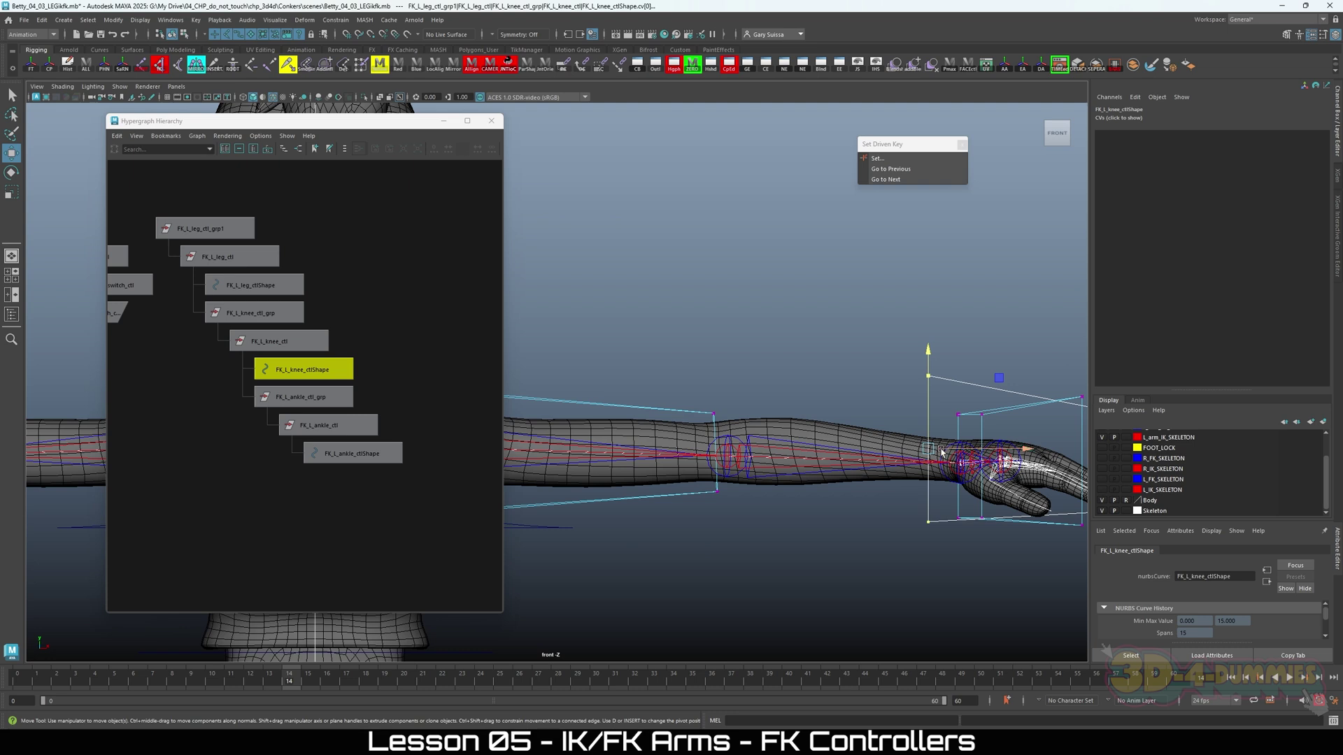
drag(941, 451, 739, 460)
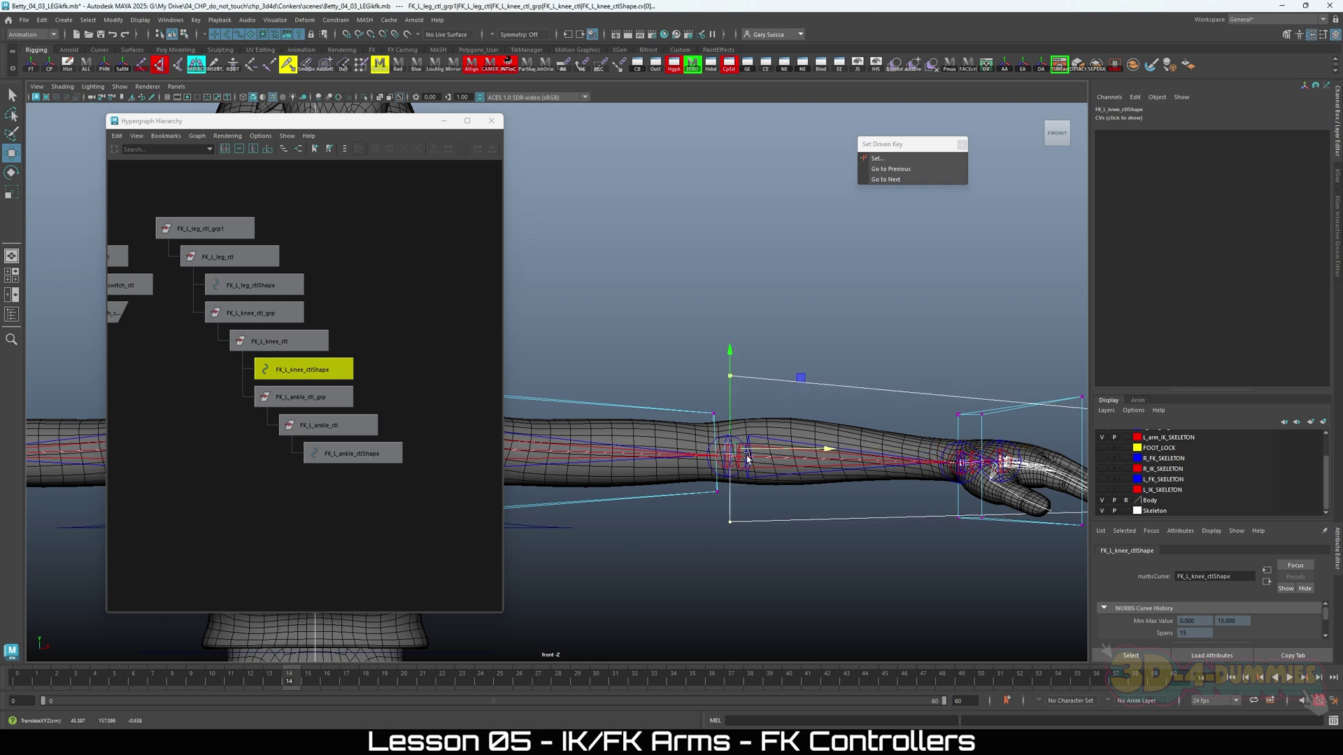
Scale the elbow end of FK_L_knee_ctl down vertically around the forearm and shift its upper corner toward the upper arm control.
key(r)
drag(731, 355, 733, 420)
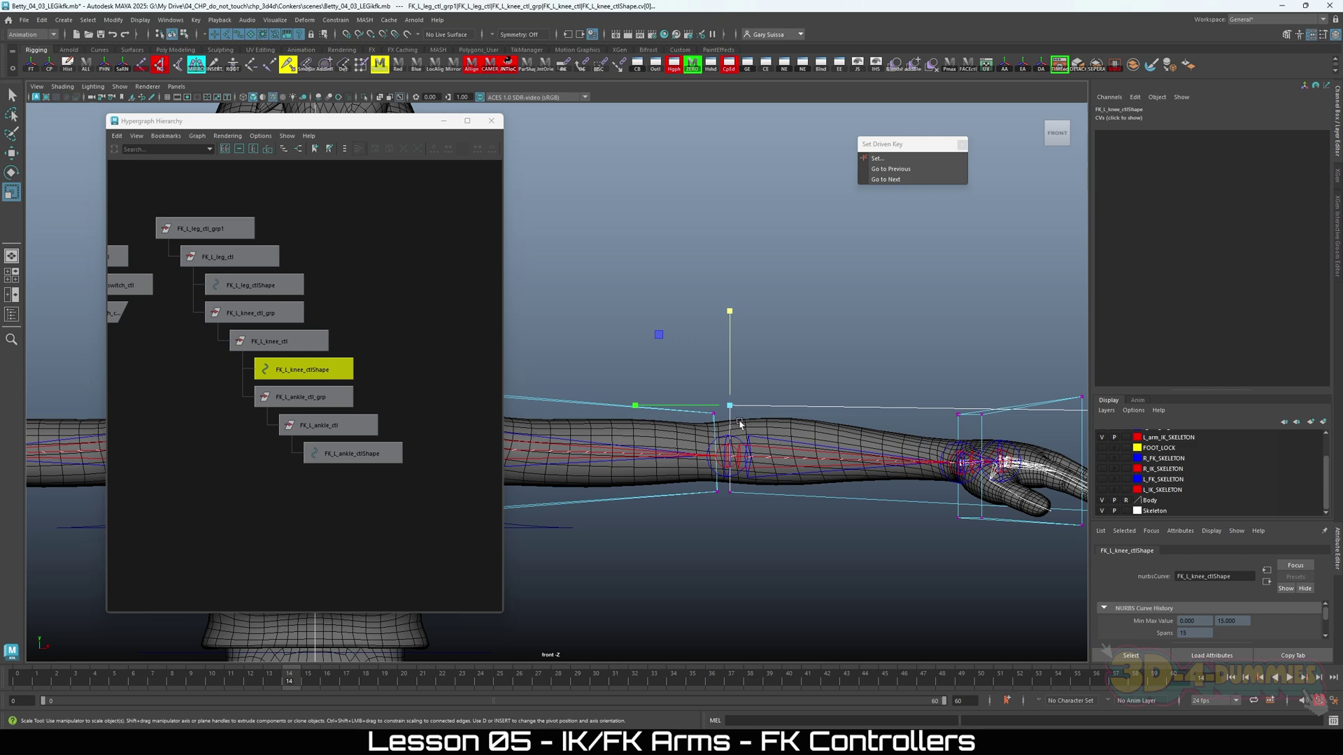
key(w)
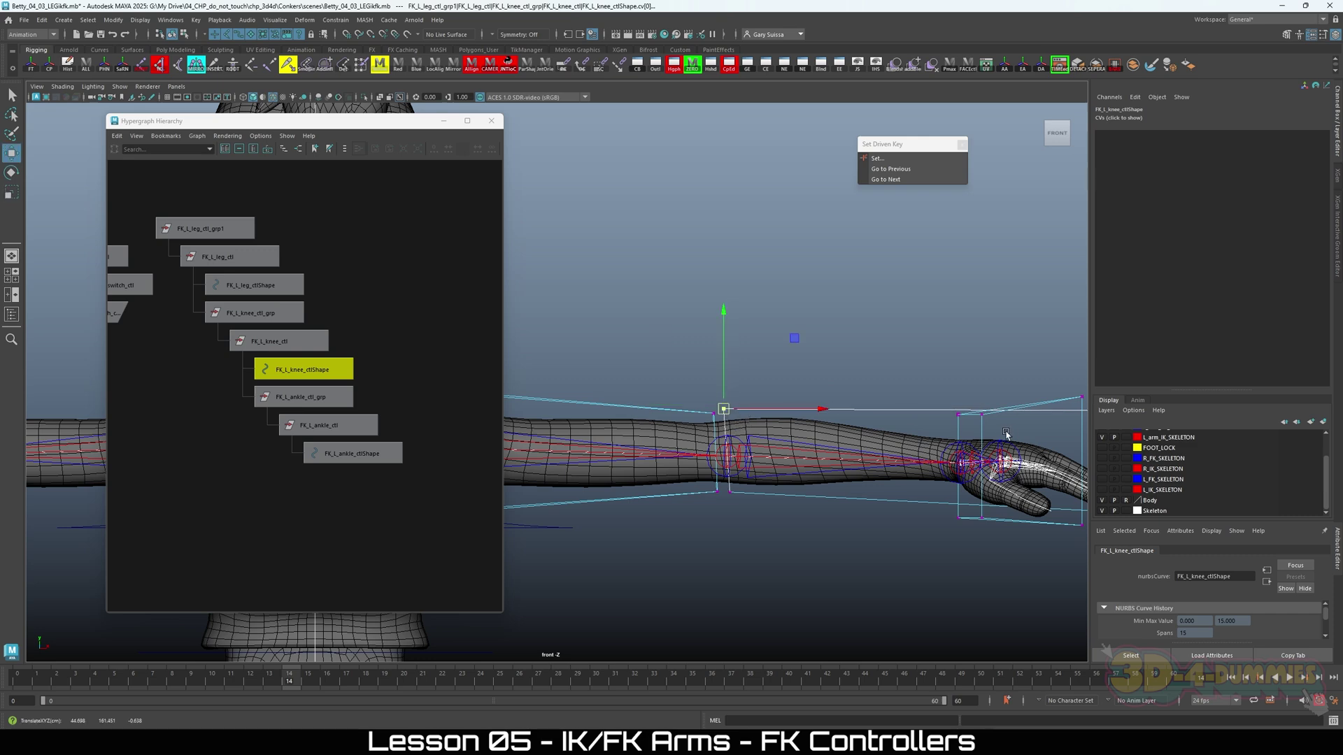
Move the hand-end vertices of FK_L_knee_ctl back from the fingers to the wrist so the box covers only the forearm.
alt+middle_drag(1007, 434, 739, 406)
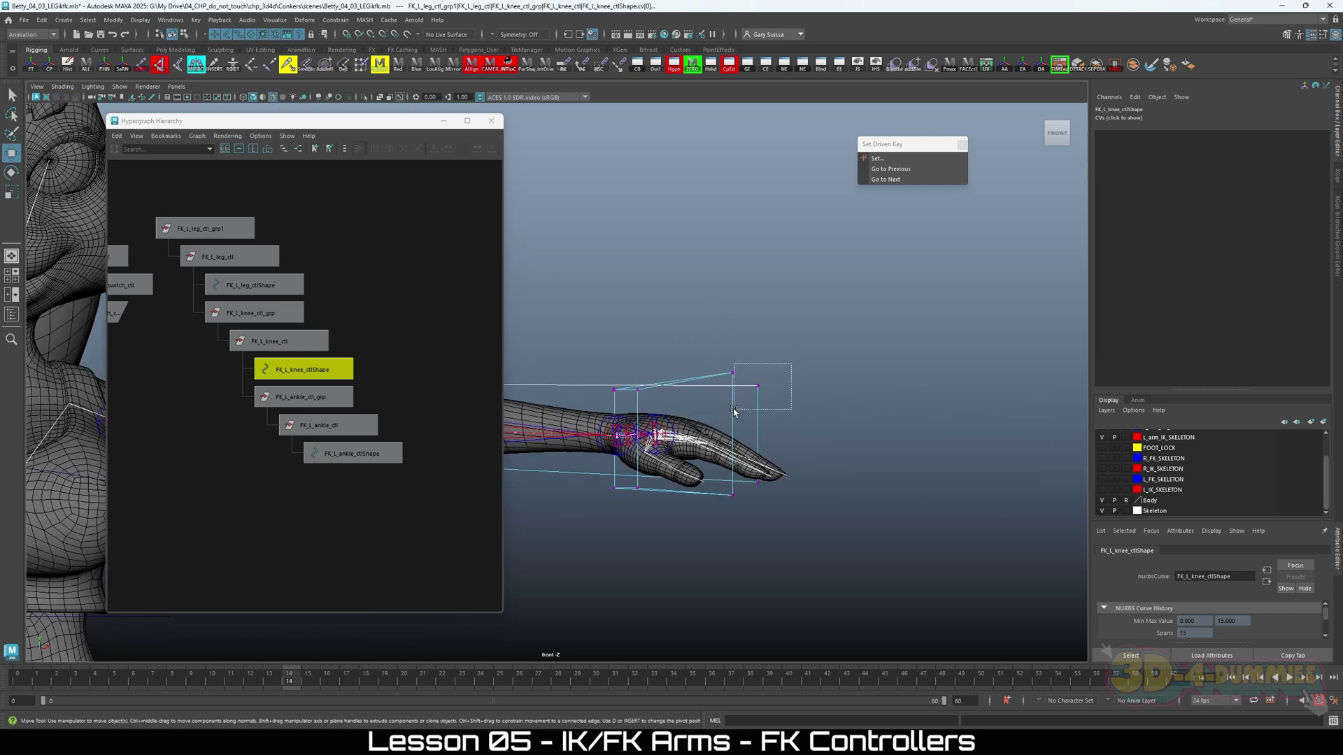
drag(734, 411, 735, 411)
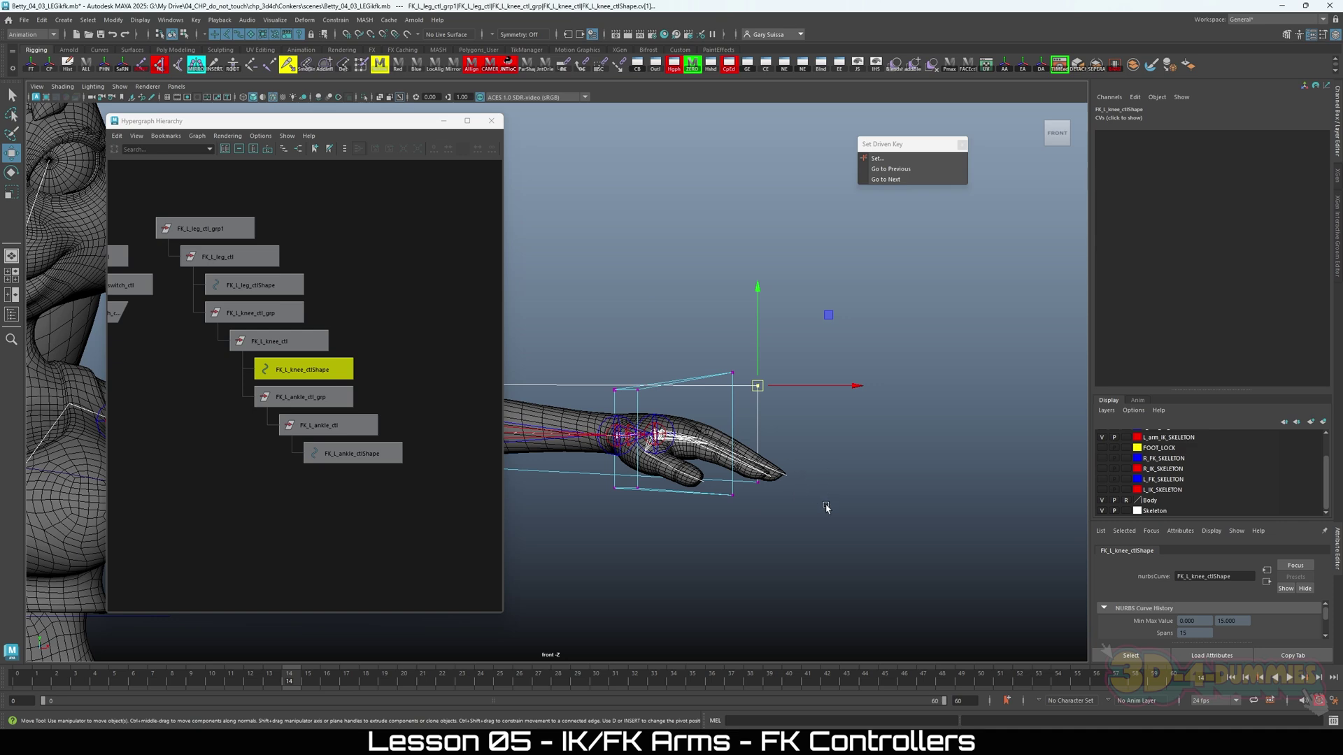
shift+drag(743, 482, 742, 482)
scroll(755, 479, down, 1)
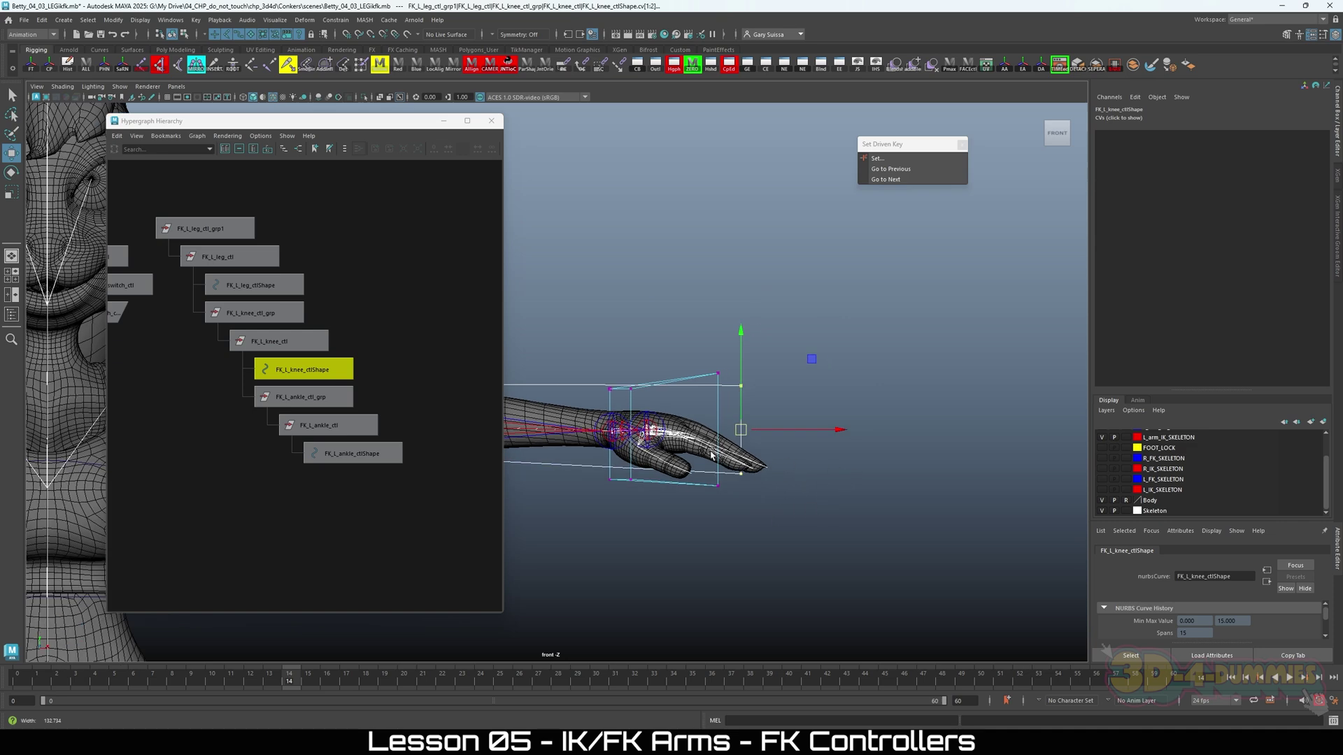
alt+middle_drag(804, 472, 1008, 454)
drag(1039, 418, 898, 416)
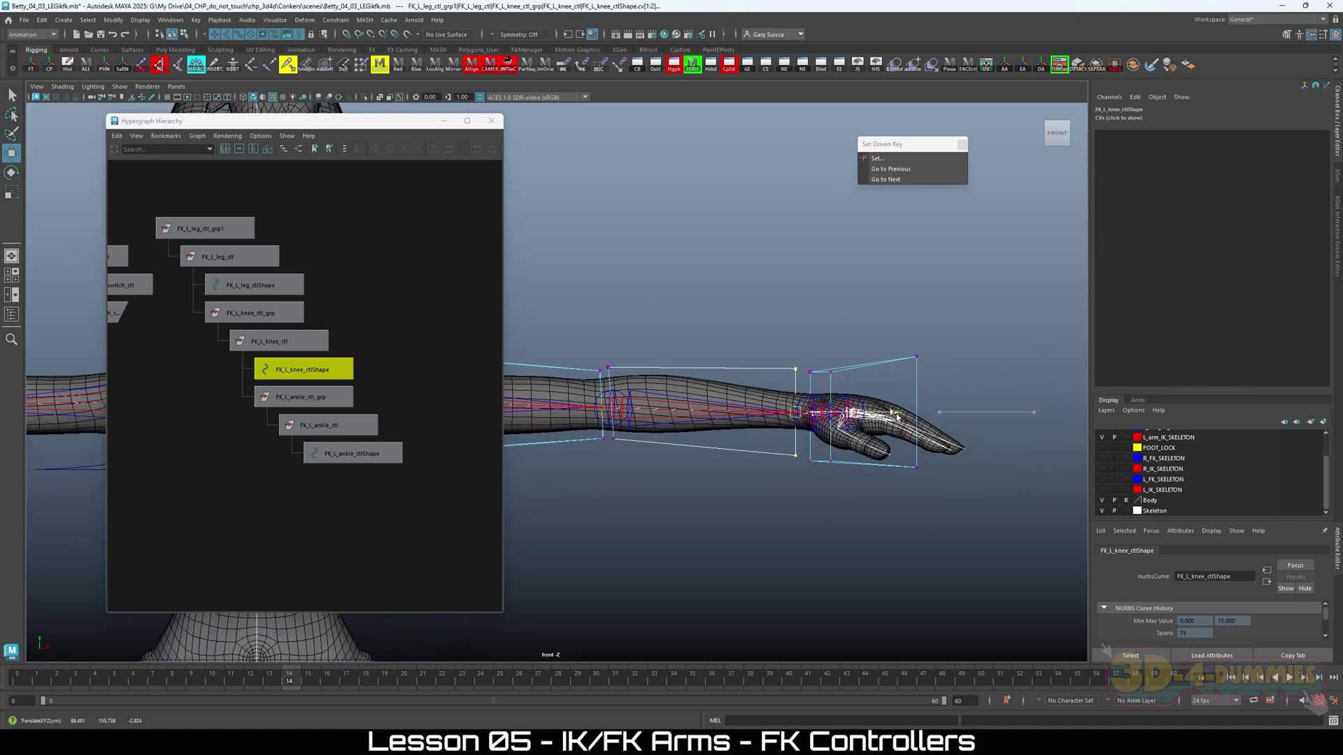
scroll(793, 438, up, 5)
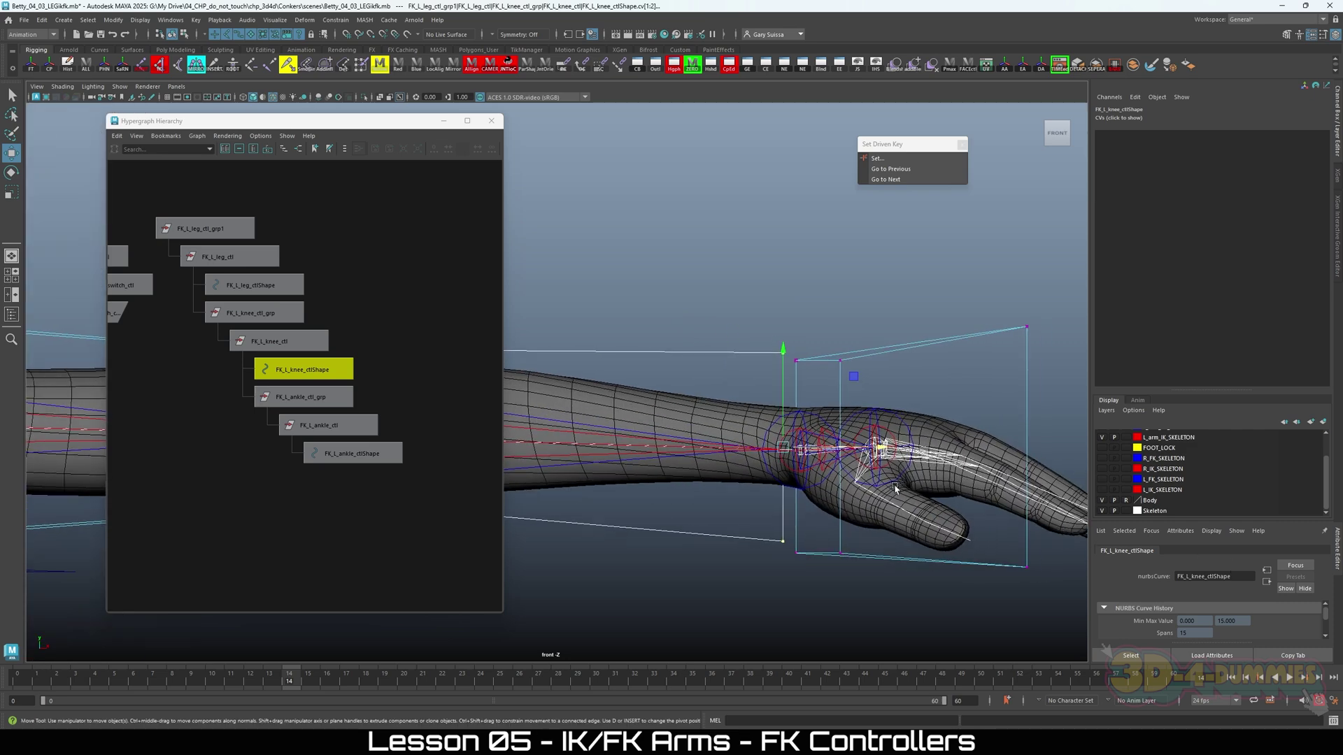
Shift the lower wrist-end vertices of FK_L_ankle_ctl toward the fingers until they sit directly below the upper ones.
drag(759, 487, 736, 487)
drag(652, 354, 829, 384)
drag(725, 656, 651, 578)
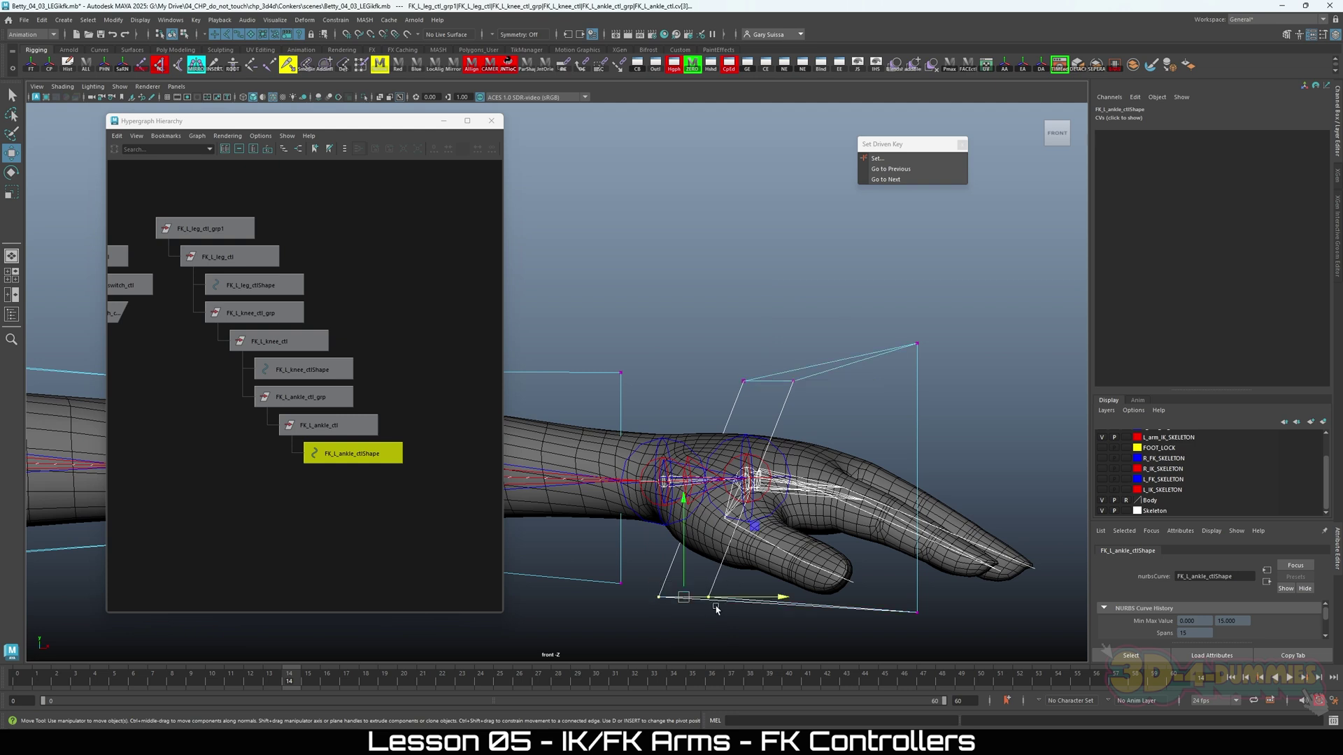
drag(743, 598, 829, 598)
Move the wrist-end vertices of FK_L_knee_ctl out to the wrist joint and scale them down vertically around the forearm.
drag(641, 326, 592, 415)
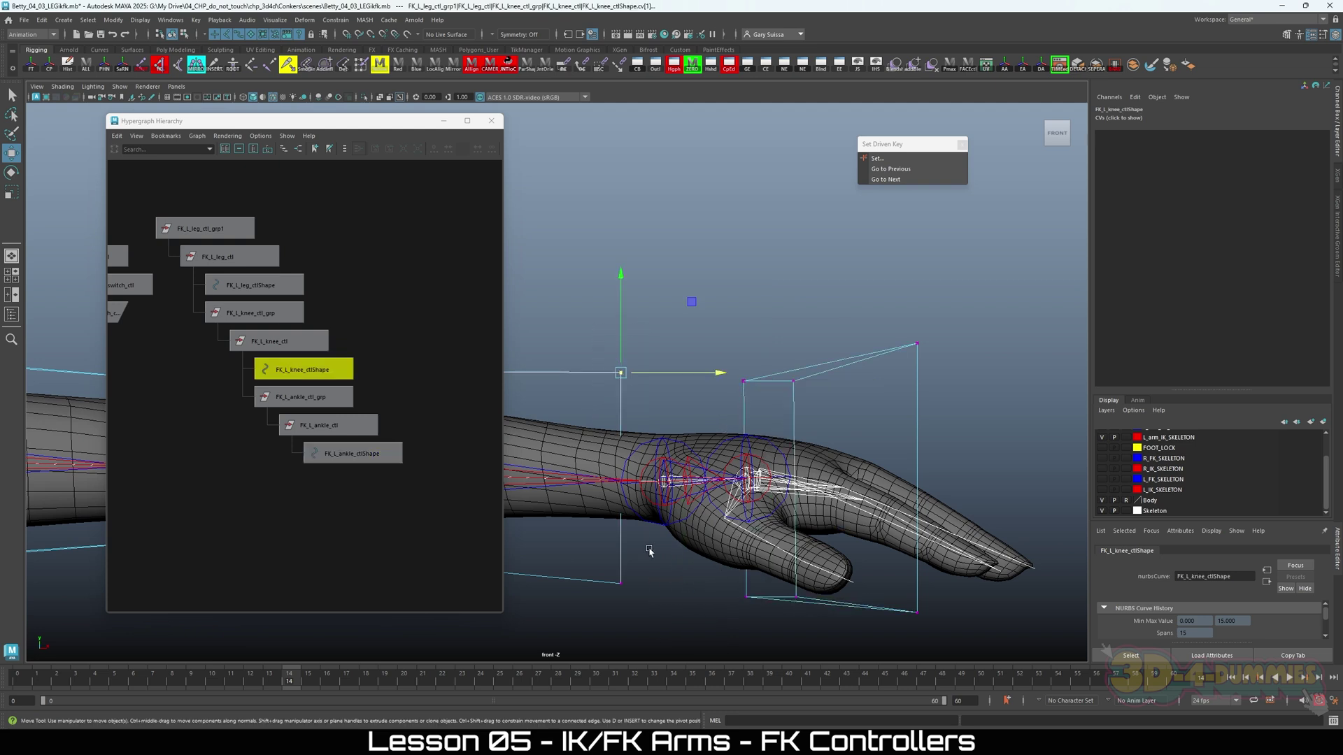
shift+drag(647, 547, 607, 589)
drag(655, 492, 693, 479)
key(r)
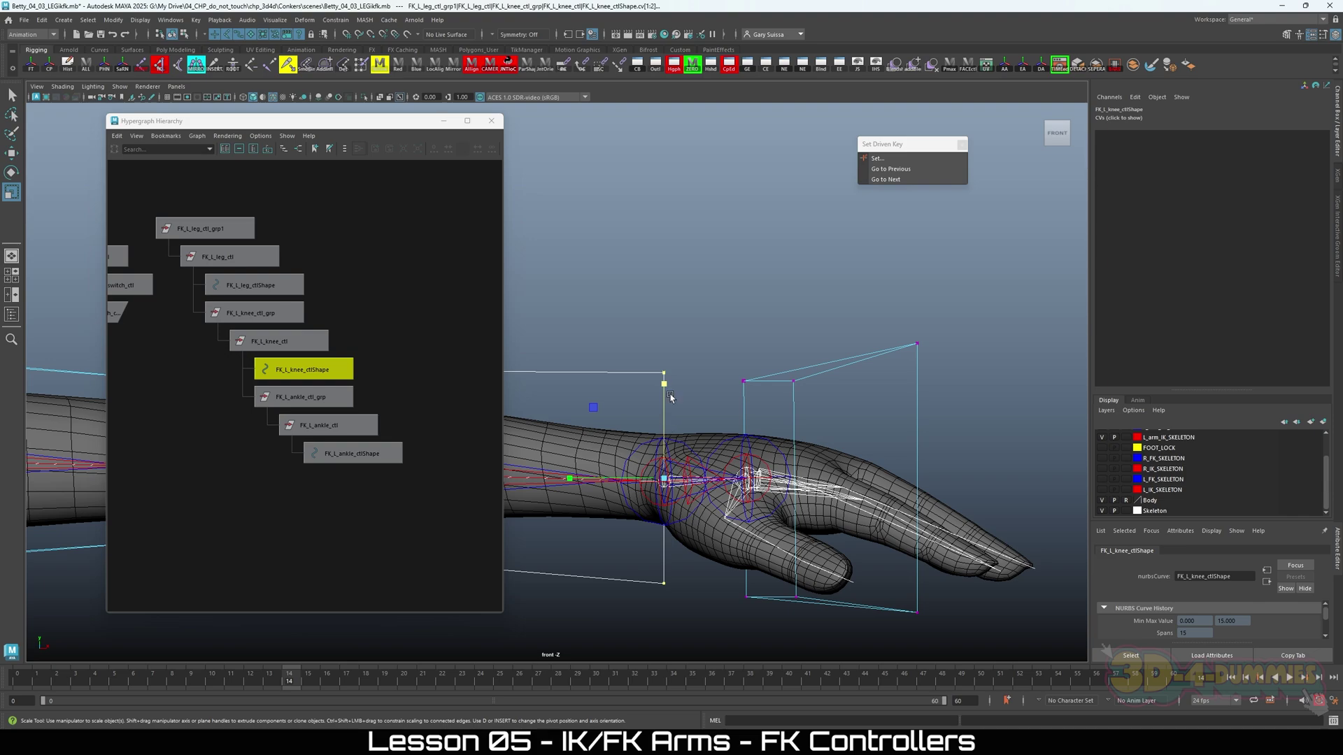
drag(670, 397, 670, 424)
In the perspective view, center the wrist-end vertices of FK_L_knee_ctl on the wrist and scale them narrower in depth.
key(space)
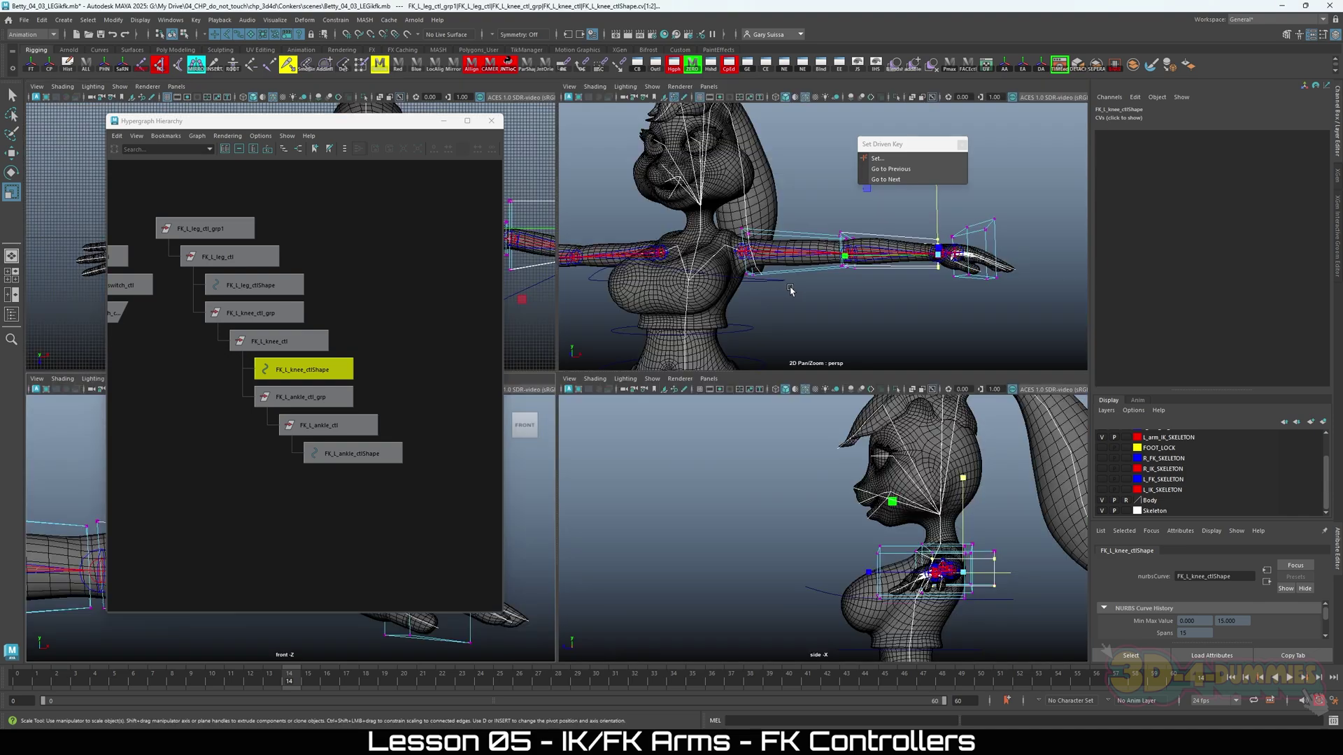
key(space)
alt+drag(810, 354, 767, 395)
alt+middle_drag(759, 491, 807, 385)
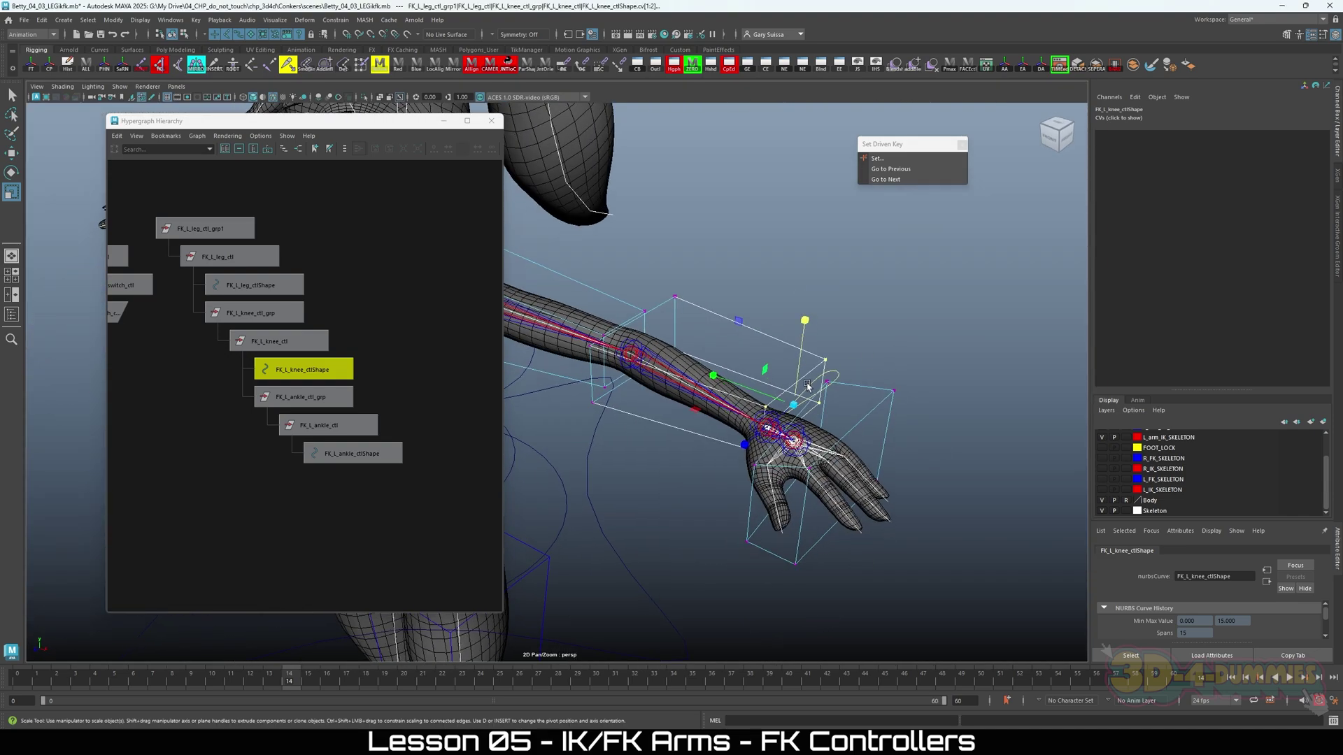
alt+drag(808, 386, 805, 444)
key(w)
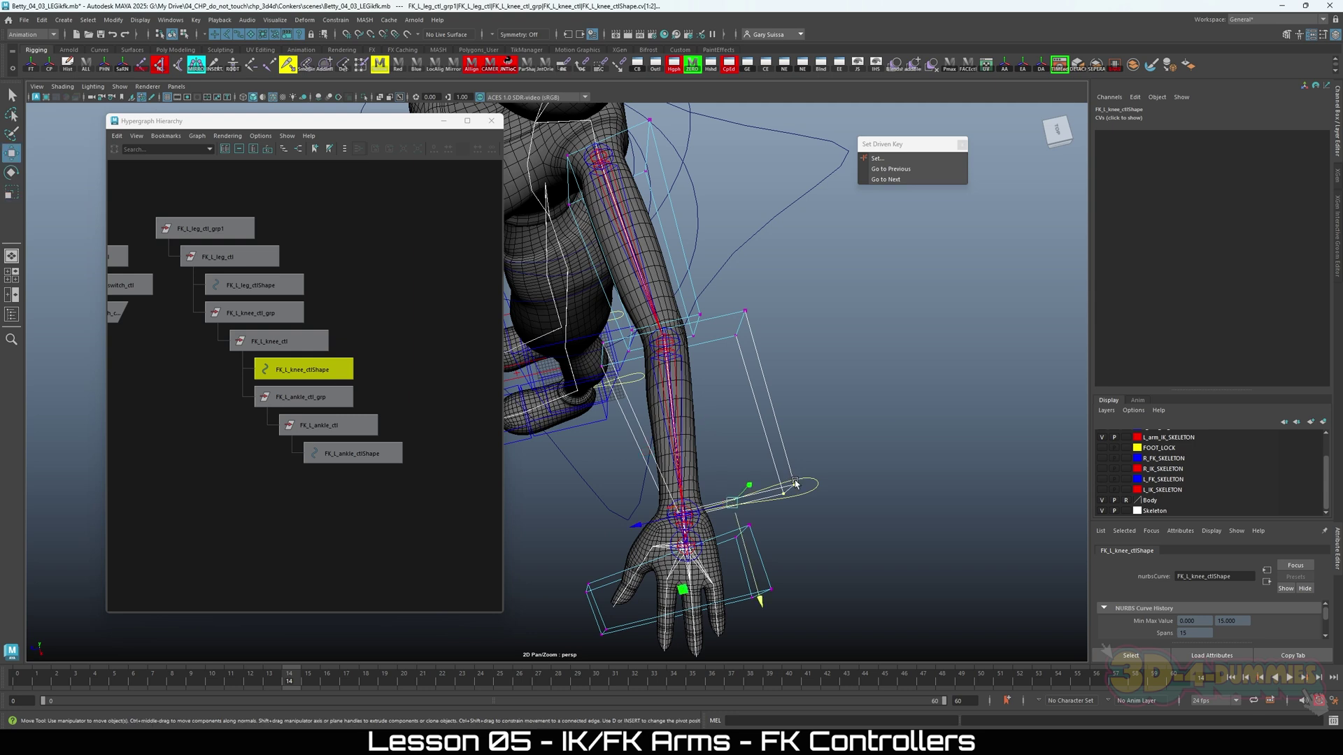
drag(685, 515, 632, 528)
key(r)
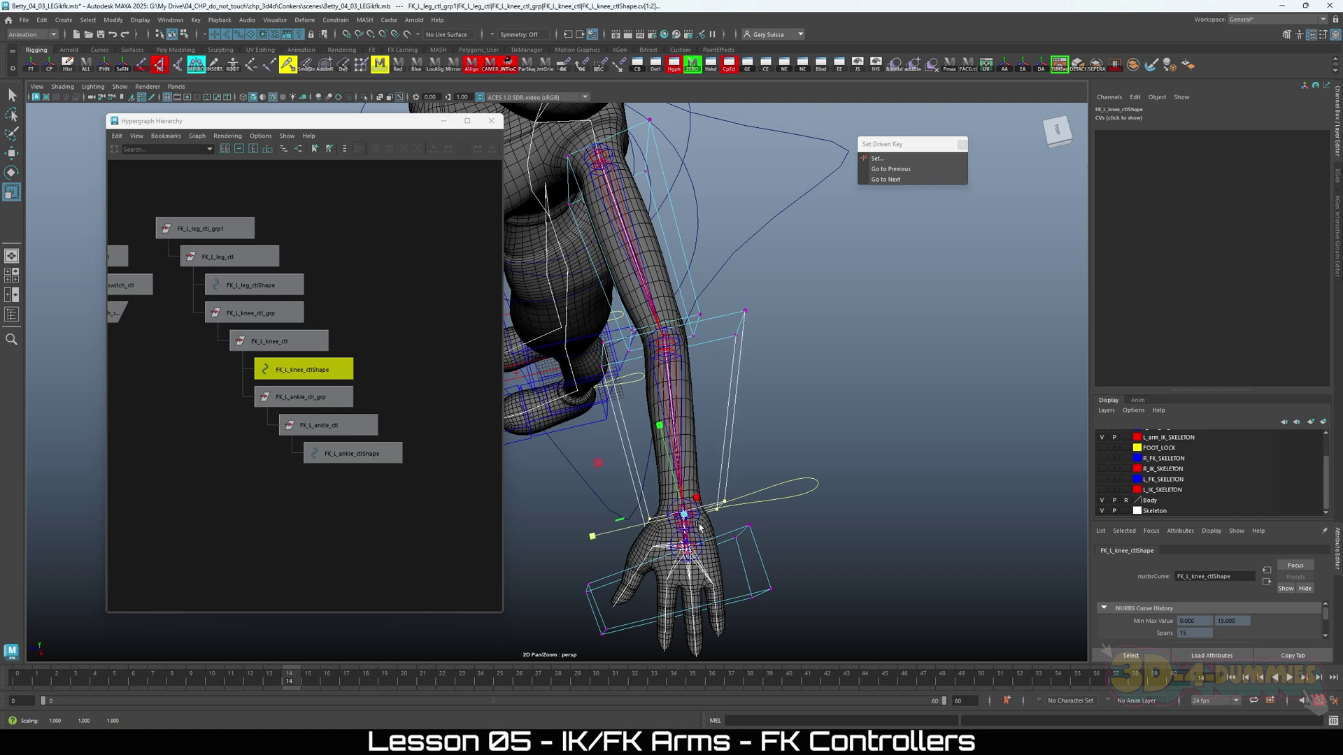
alt+right_drag(644, 528, 810, 525)
Pull the wrist-end vertices of FK_L_knee_ctl slightly back toward the elbow and narrow them a little more.
key(w)
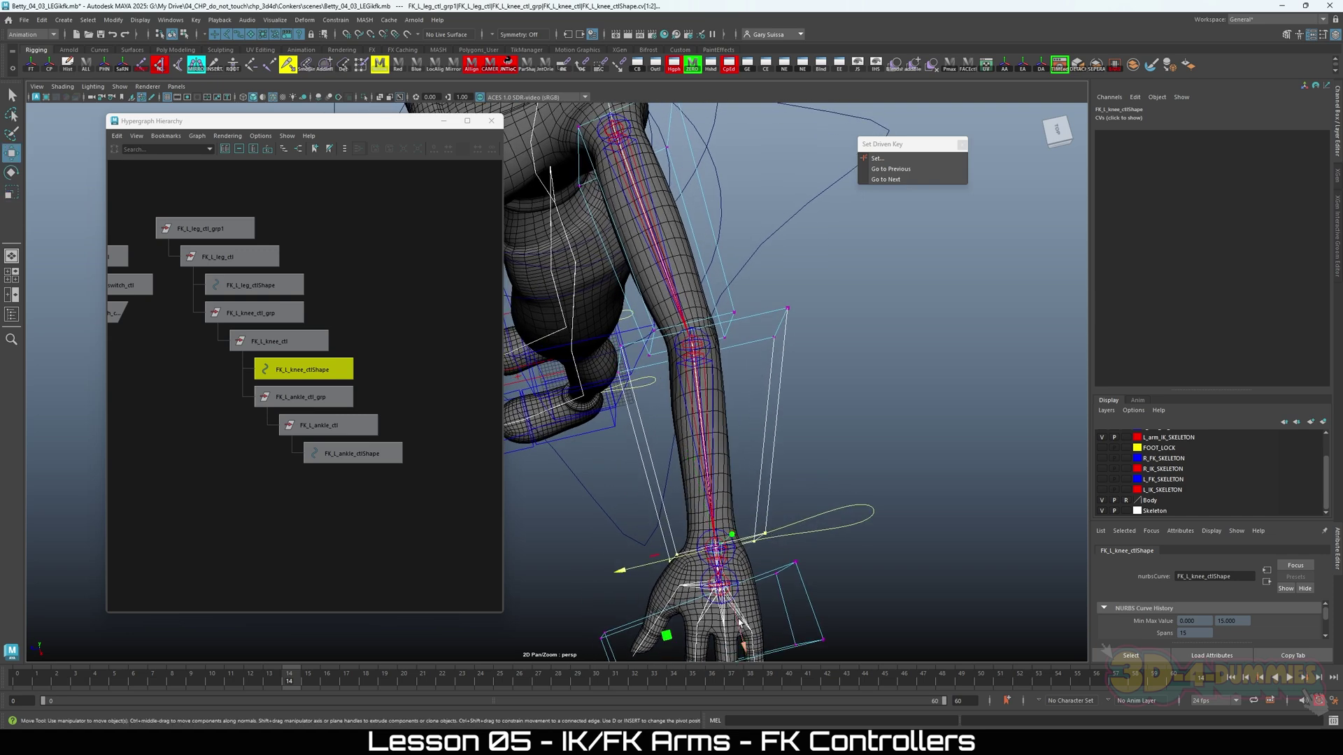
middle_drag(740, 622, 736, 615)
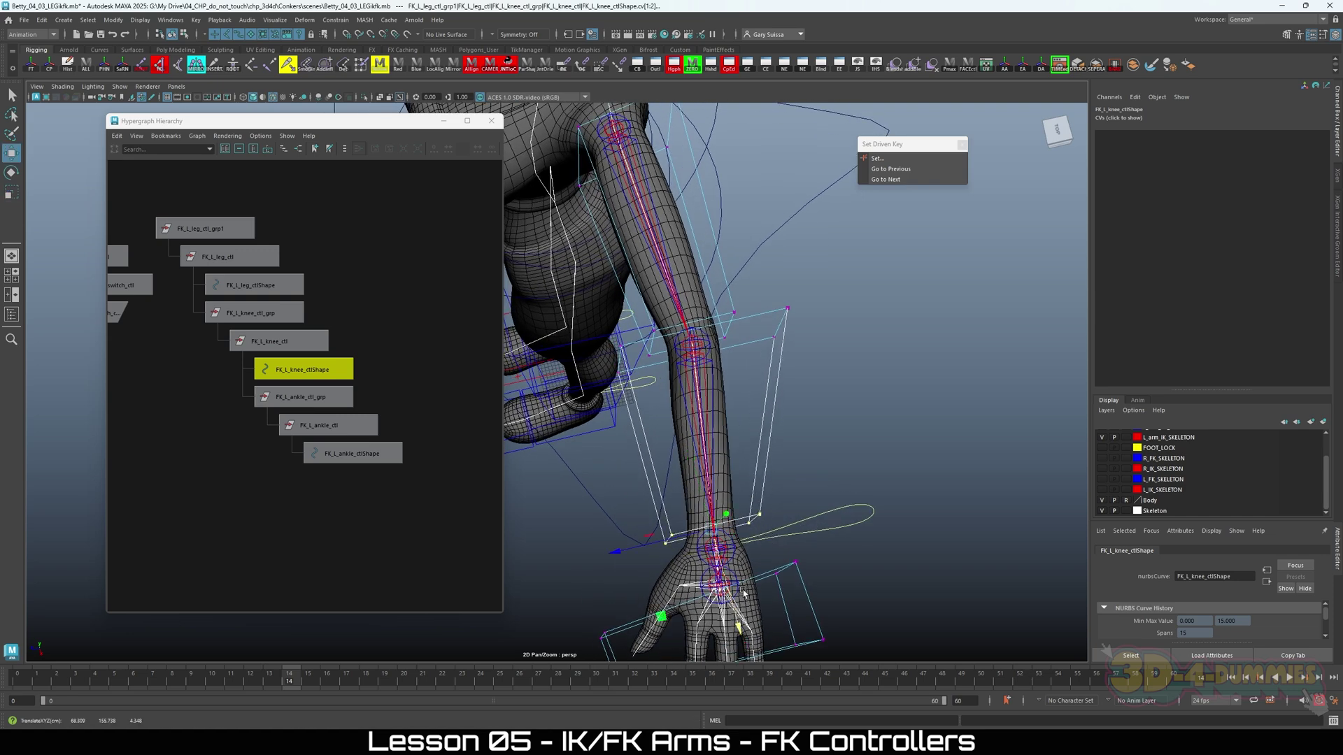
alt+drag(820, 501, 837, 431)
alt+right_drag(837, 431, 864, 480)
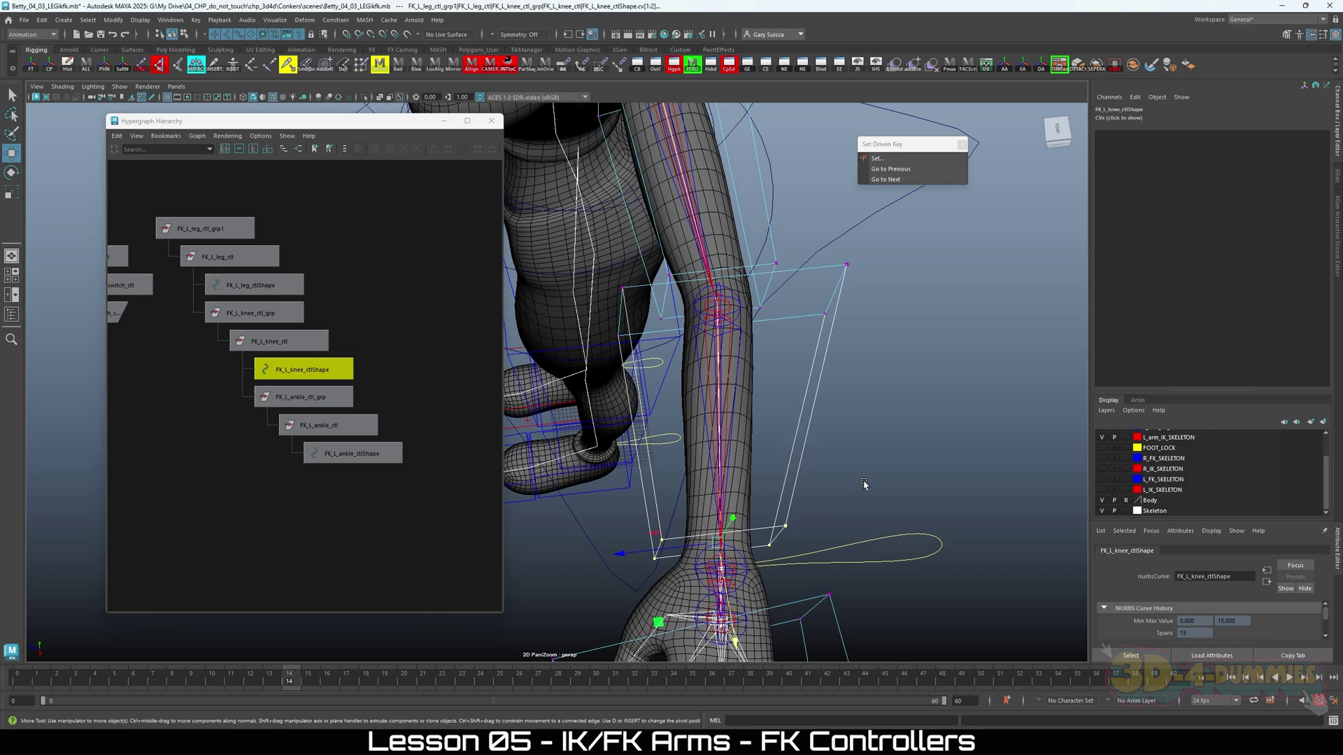
key(r)
drag(630, 557, 640, 556)
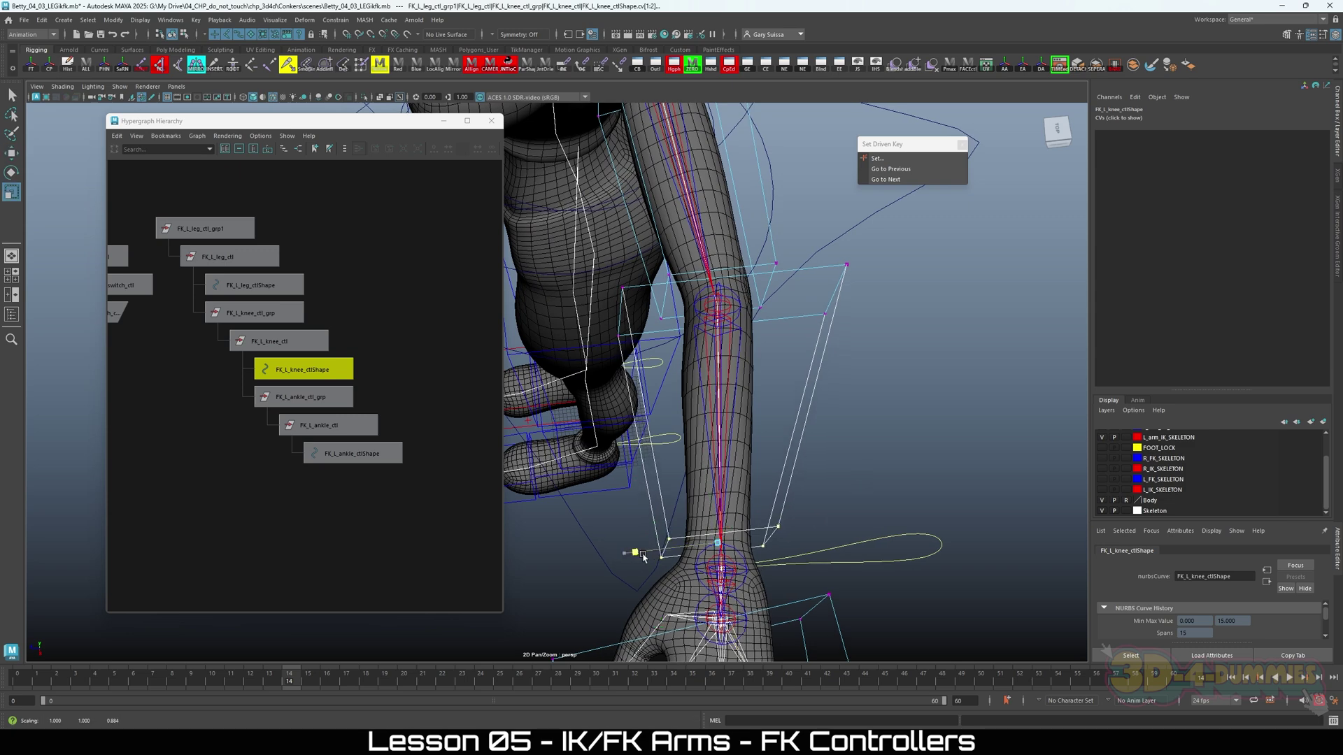
Narrow the elbow-end vertices of FK_L_knee_ctl in depth and shift them to line up with the end of the upper arm control.
alt+drag(829, 419, 815, 456)
alt+middle_drag(815, 447, 798, 508)
drag(873, 353, 707, 490)
shift+drag(577, 434, 644, 453)
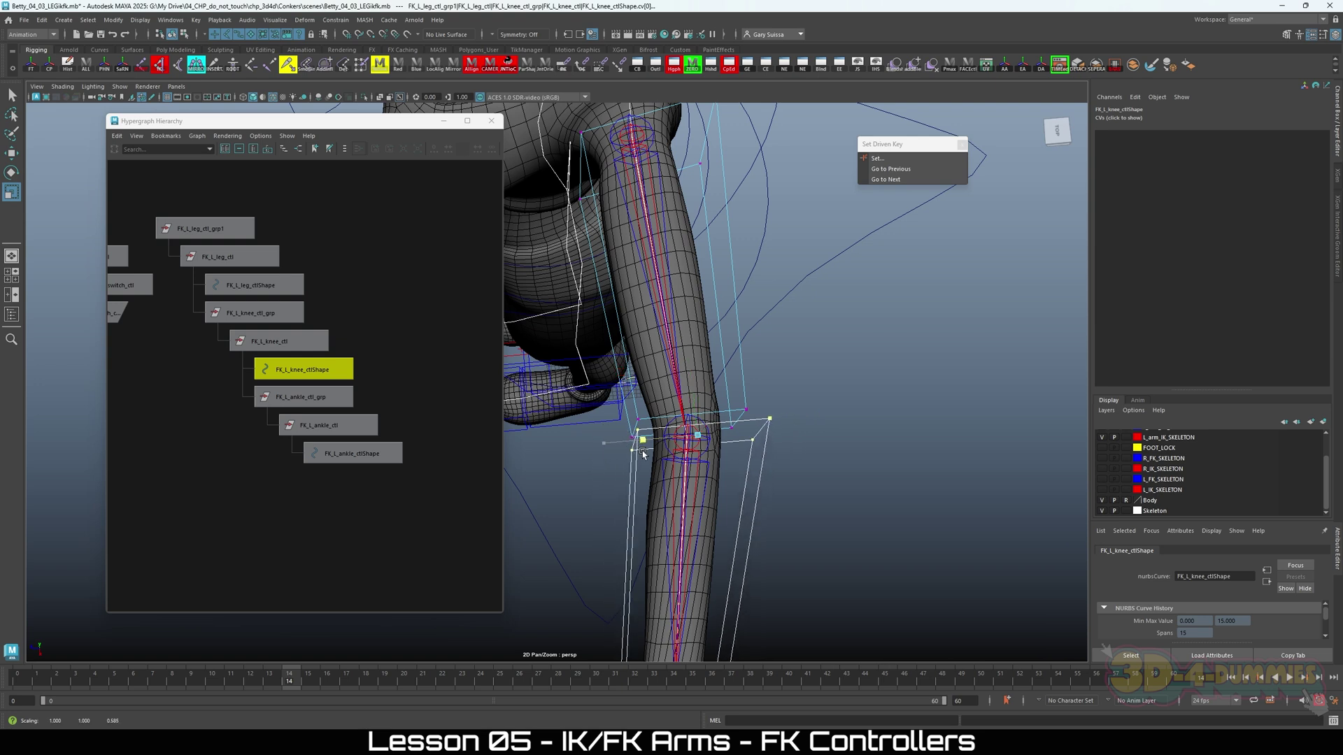
drag(822, 389, 726, 440)
key(w)
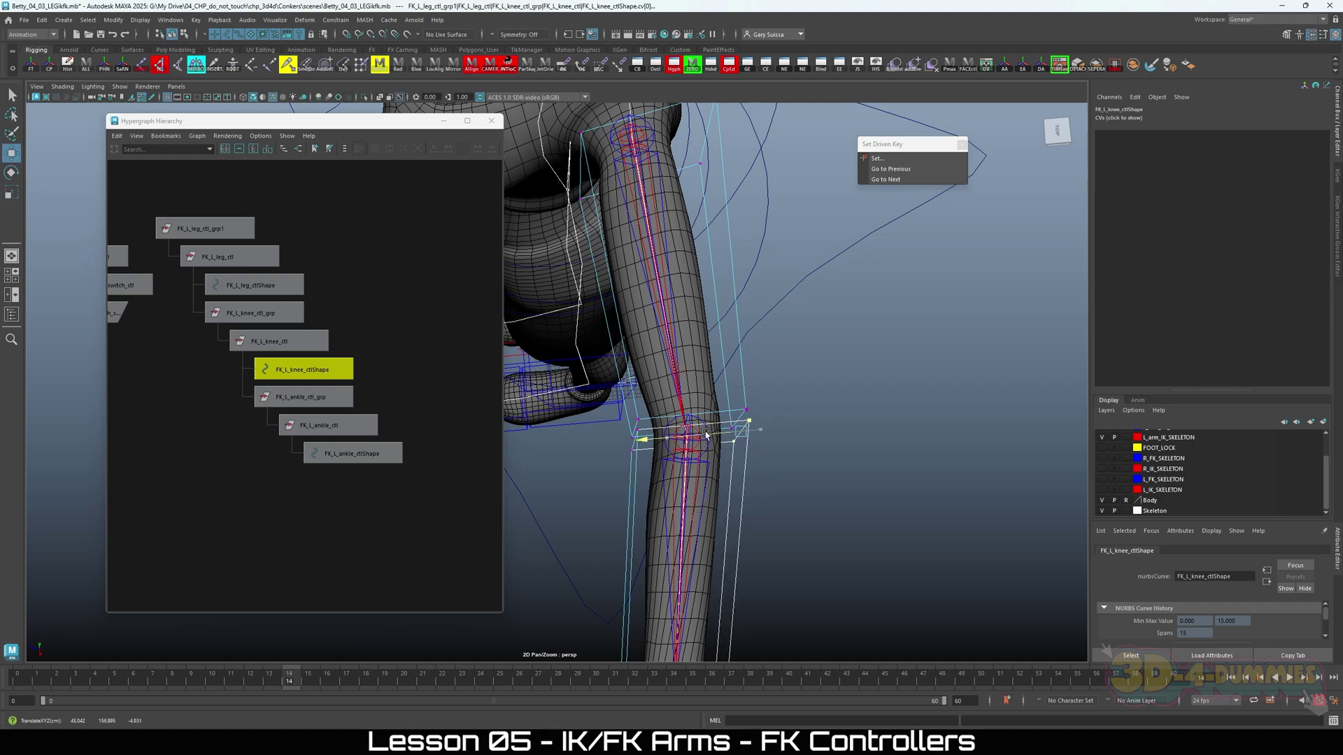
alt+drag(727, 438, 711, 396)
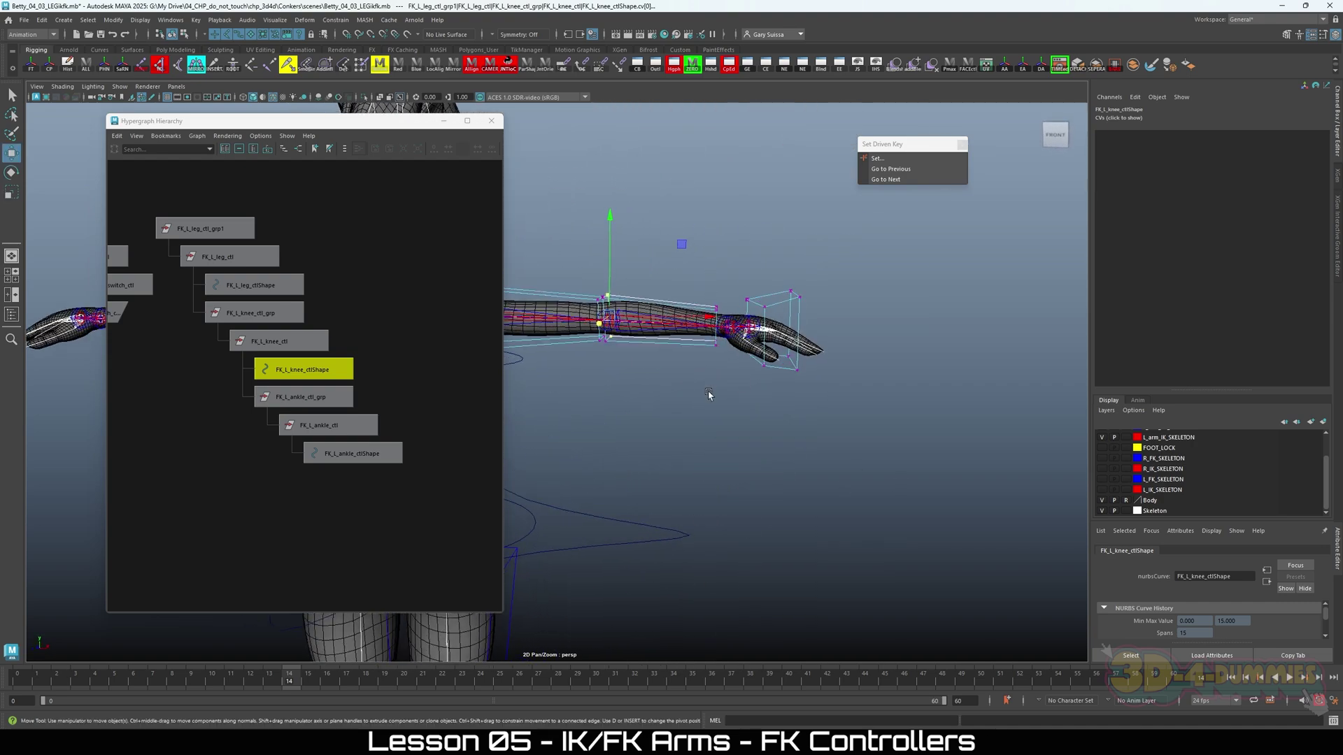
Adjust the FK_L_ankle_ctl vertices so the box fits the hand from the wrist, and return to object selection.
alt+right_drag(711, 396, 941, 419)
alt+middle_drag(941, 419, 633, 530)
alt+right_drag(633, 530, 815, 543)
alt+drag(816, 542, 838, 493)
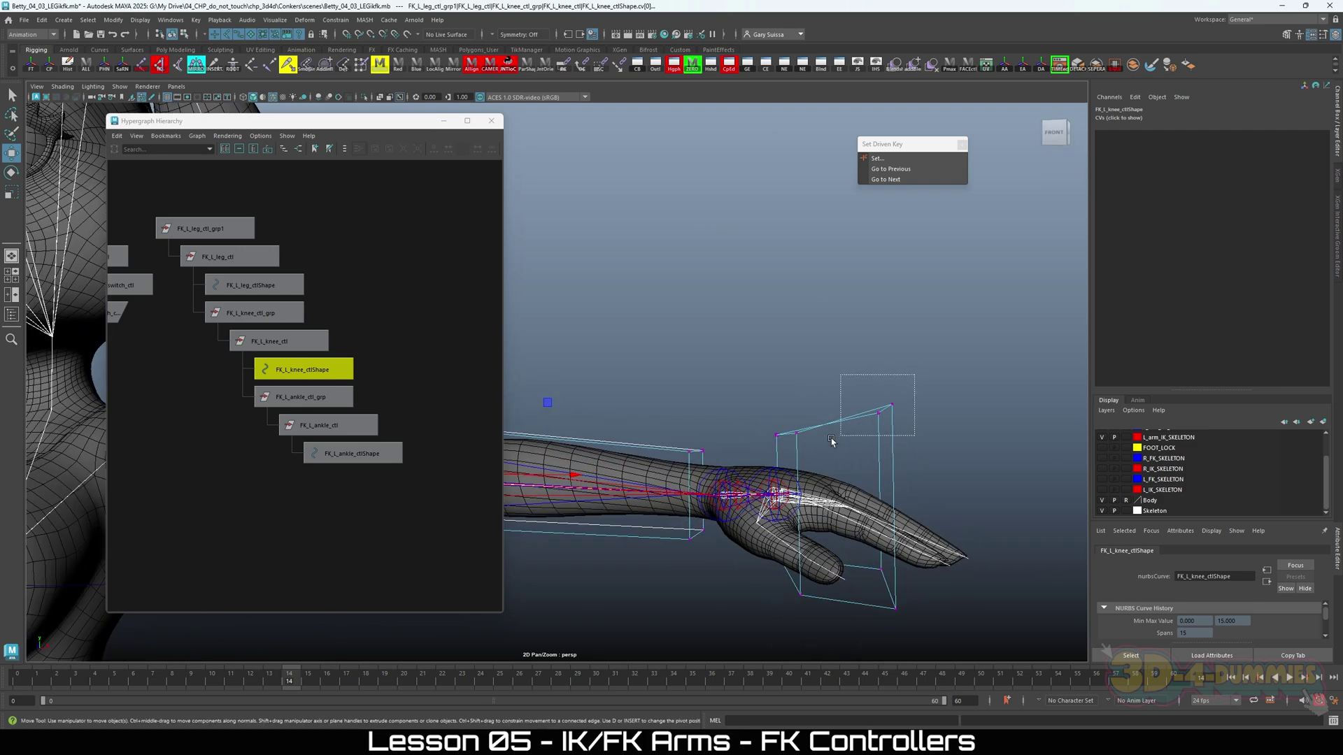
click(777, 458)
alt+drag(883, 591, 826, 529)
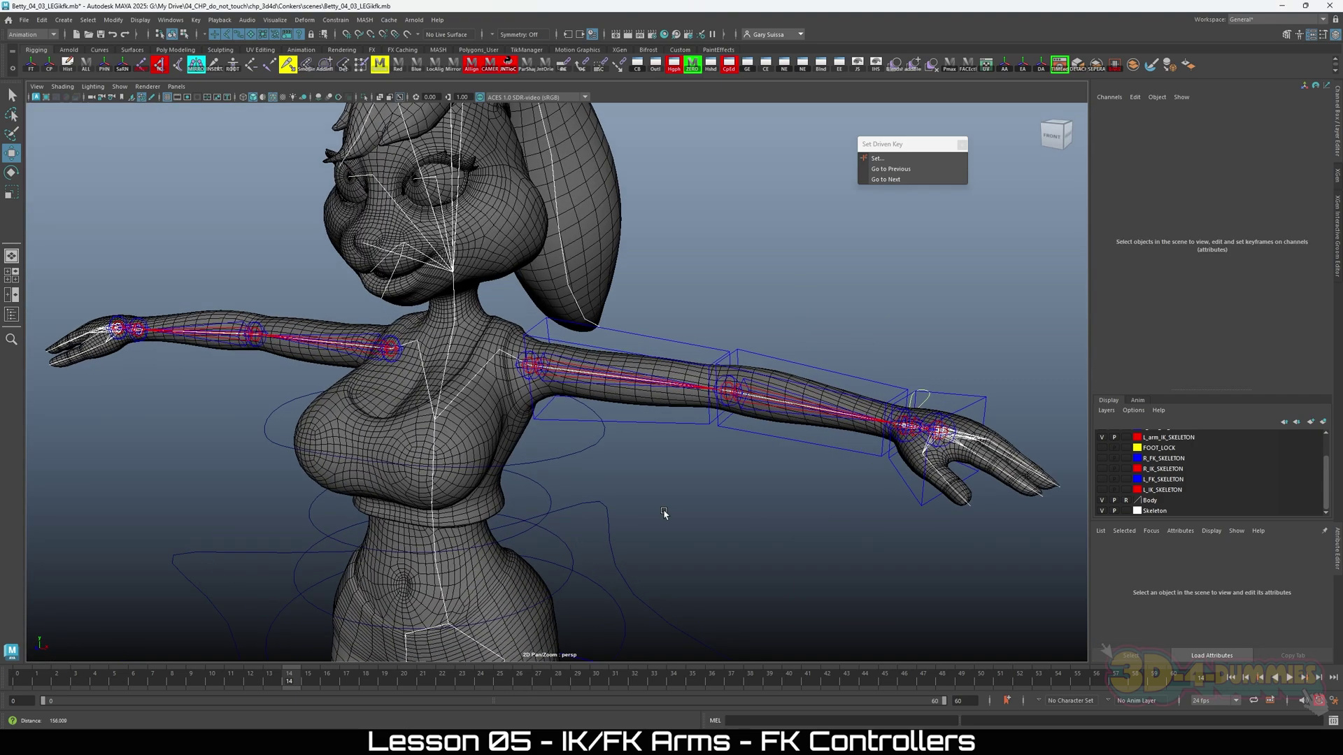
alt+drag(651, 531, 710, 524)
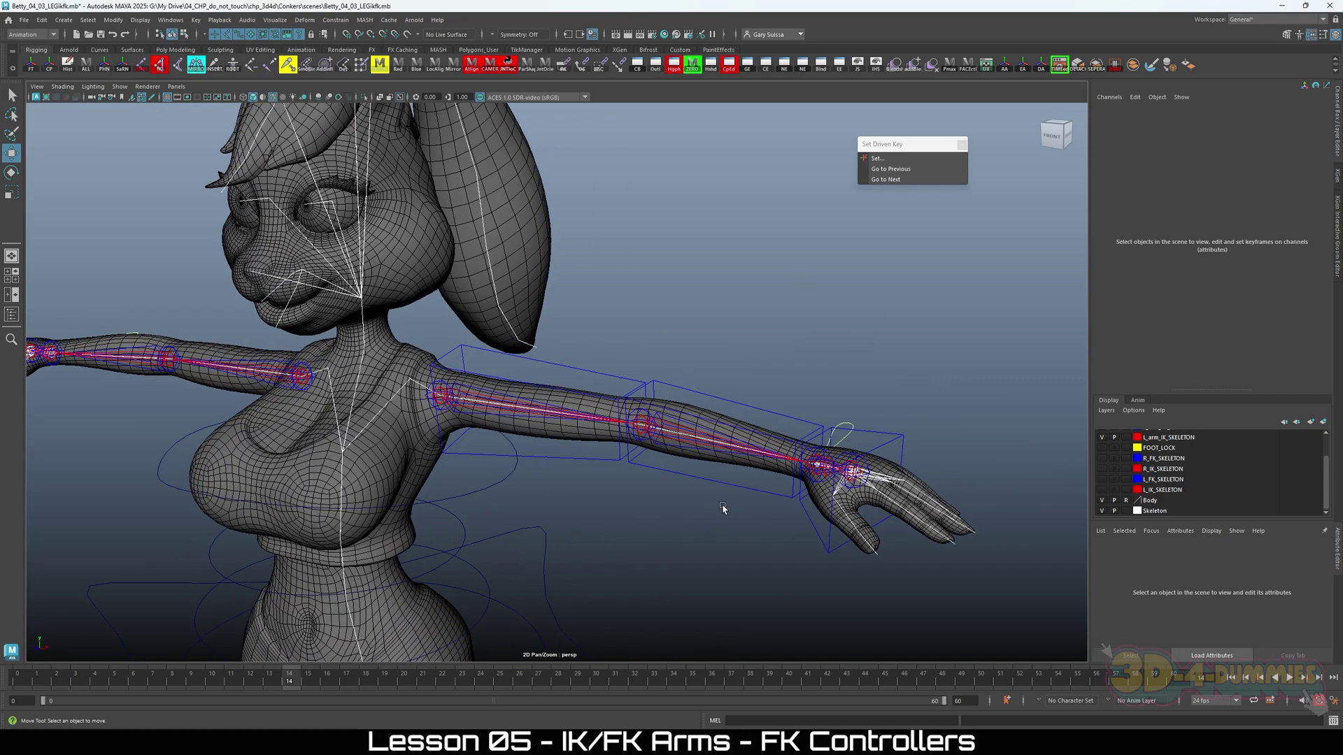
Select the hand, forearm and upper arm FK controls in turn and check their fit around the arm from several angles.
alt+middle_drag(832, 467, 728, 404)
alt+right_drag(728, 405, 570, 401)
click(901, 352)
alt+middle_drag(570, 401, 624, 446)
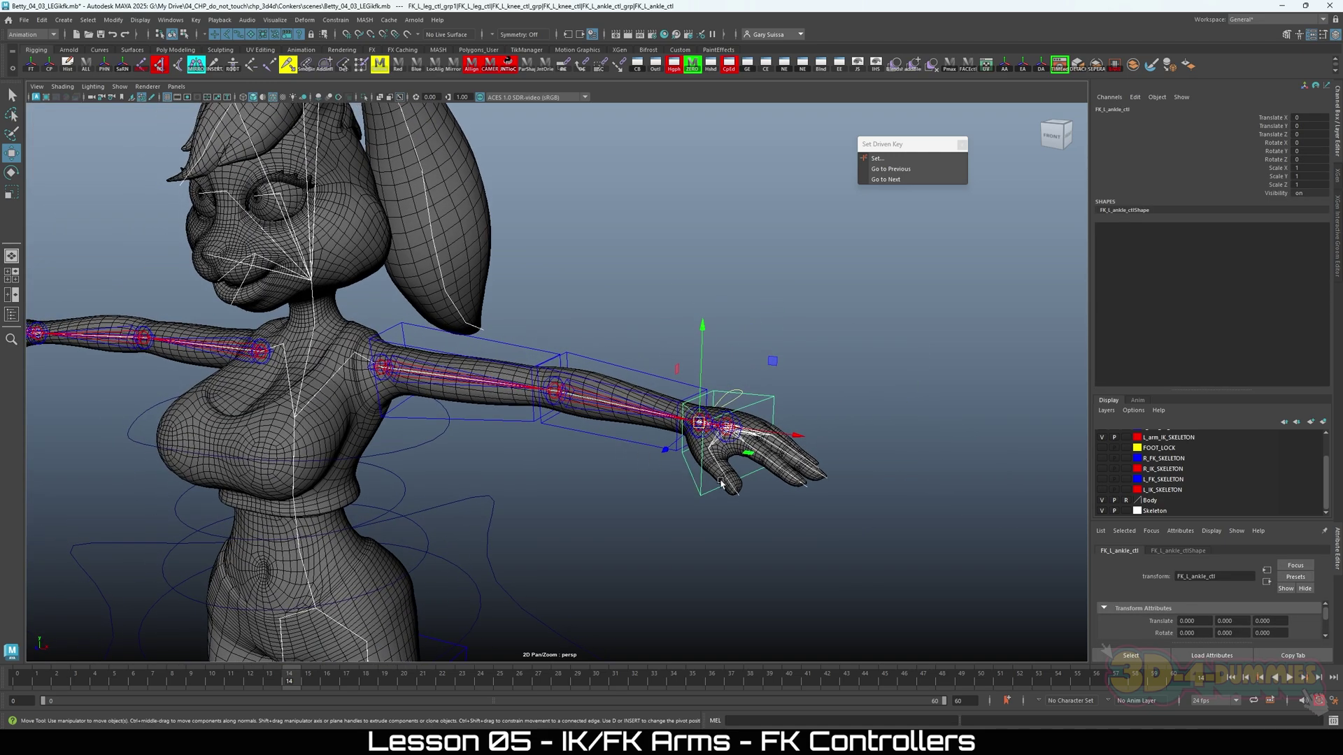
alt+middle_drag(738, 488, 763, 500)
alt+right_drag(763, 501, 579, 501)
alt+right_drag(490, 500, 570, 501)
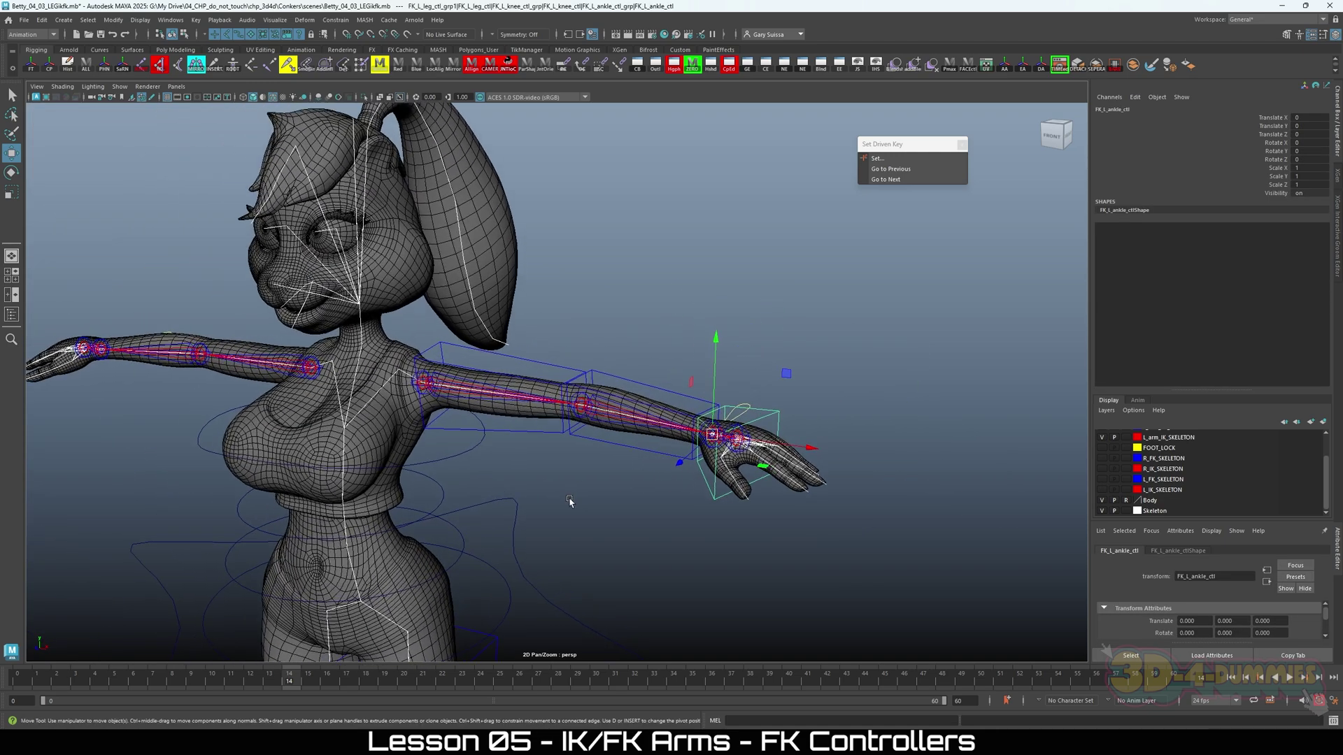
alt+drag(570, 502, 602, 480)
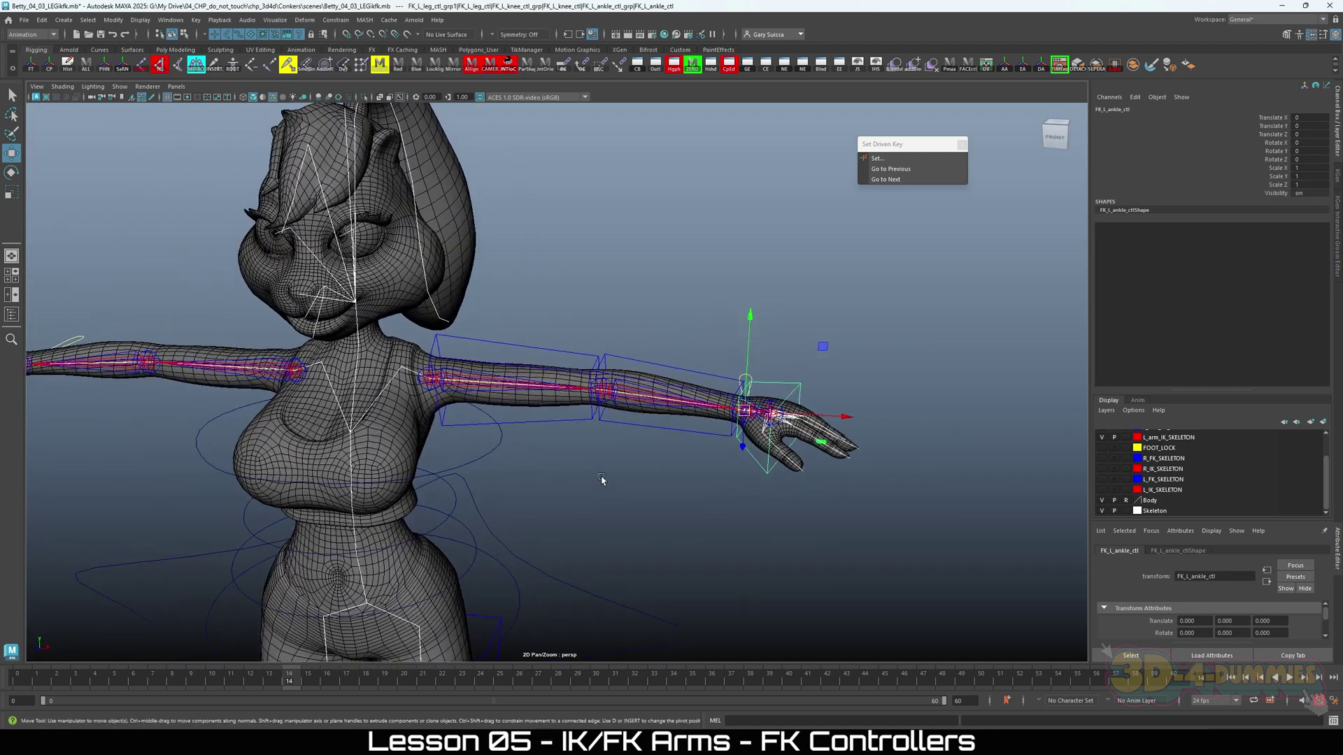
alt+right_drag(683, 385, 705, 393)
click(697, 378)
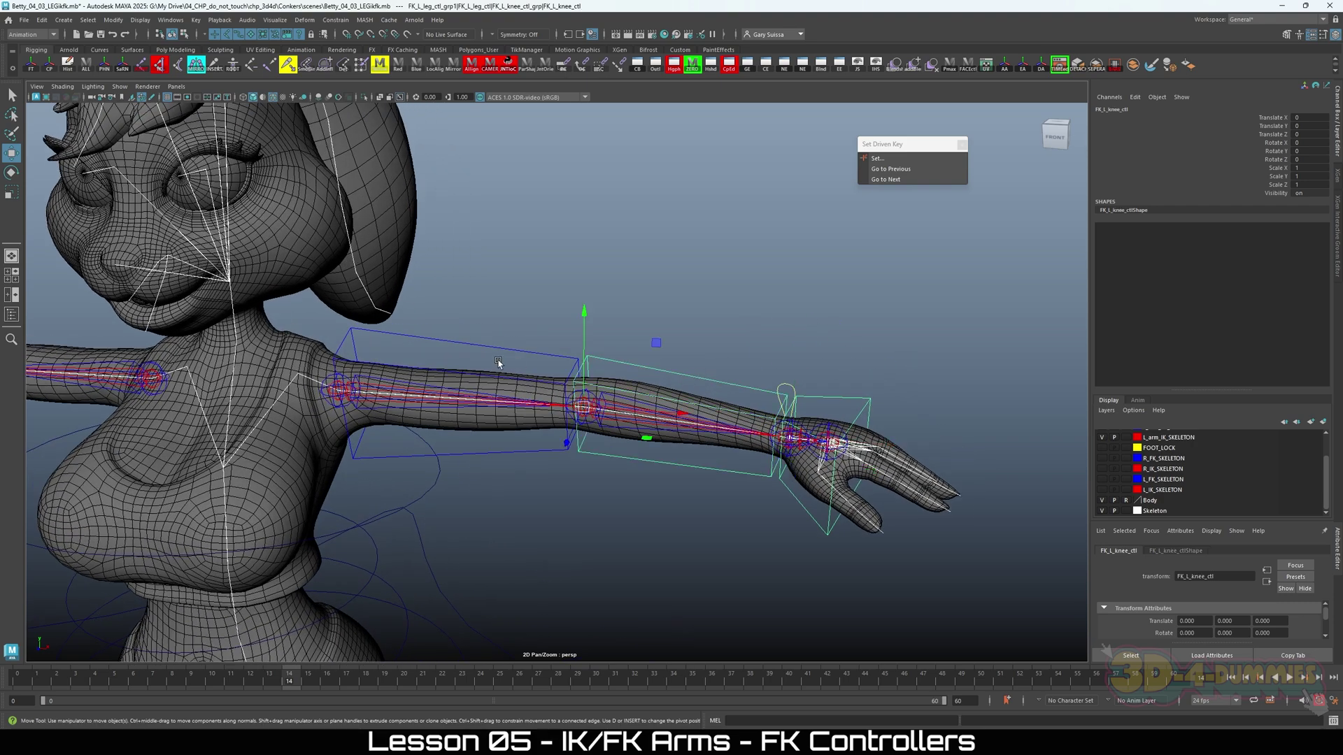
click(454, 351)
alt+right_drag(455, 490, 564, 510)
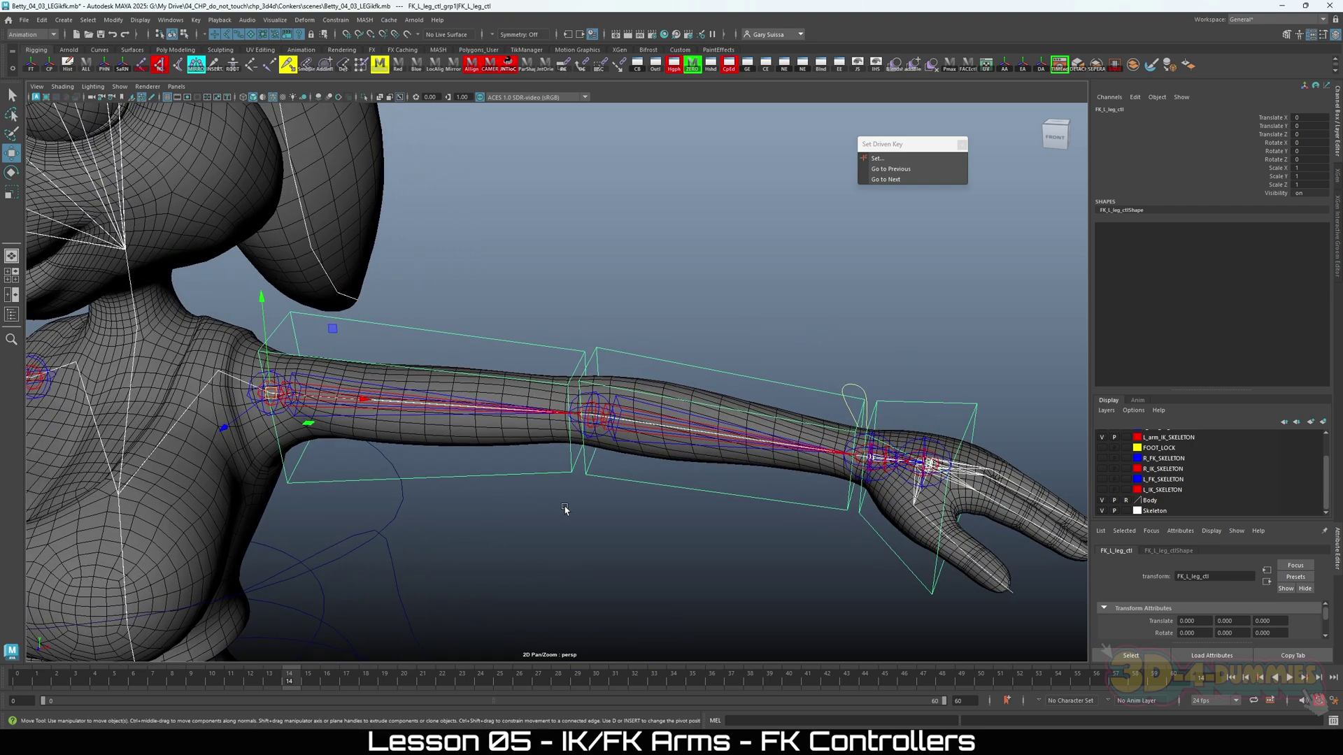
alt+middle_drag(564, 510, 615, 477)
alt+right_drag(615, 476, 514, 474)
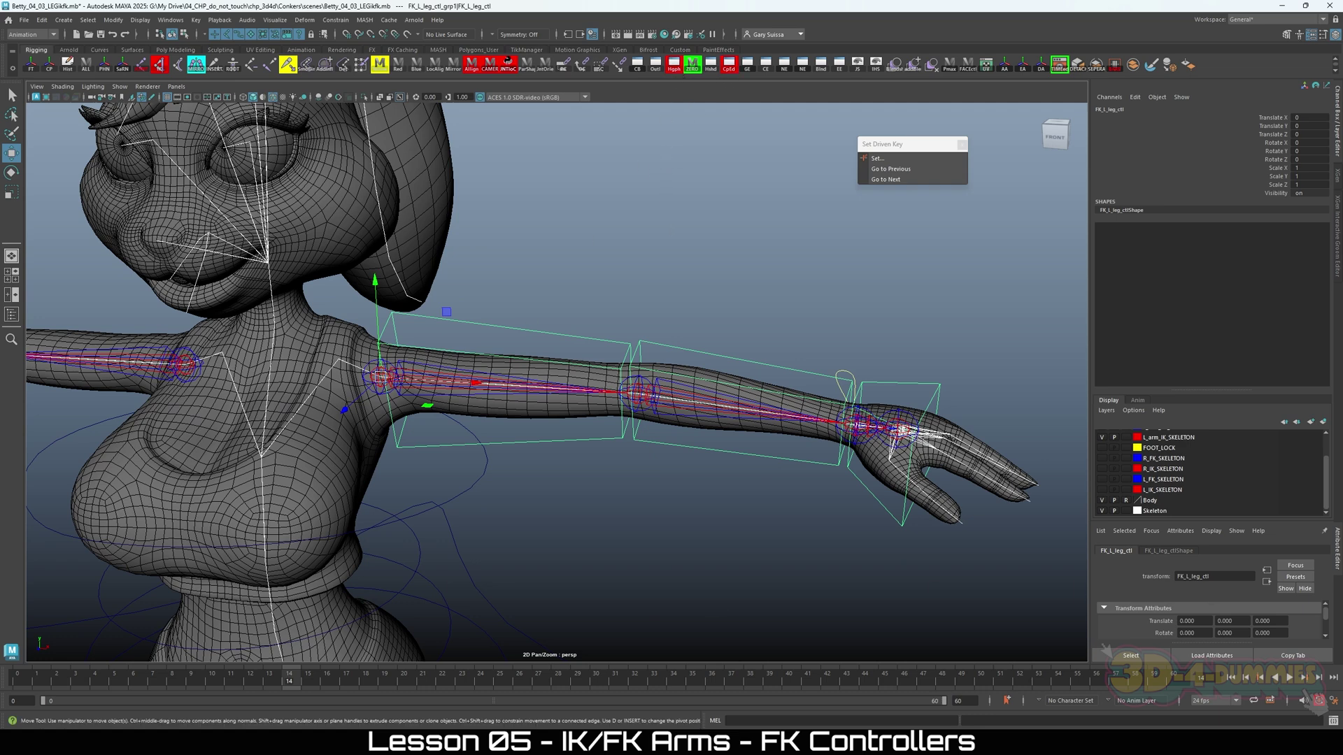
Bring back the Hypergraph Hierarchy, enlarge the FK control hierarchy and select its top group FK_L_leg_ctl_grp1.
click(700, 743)
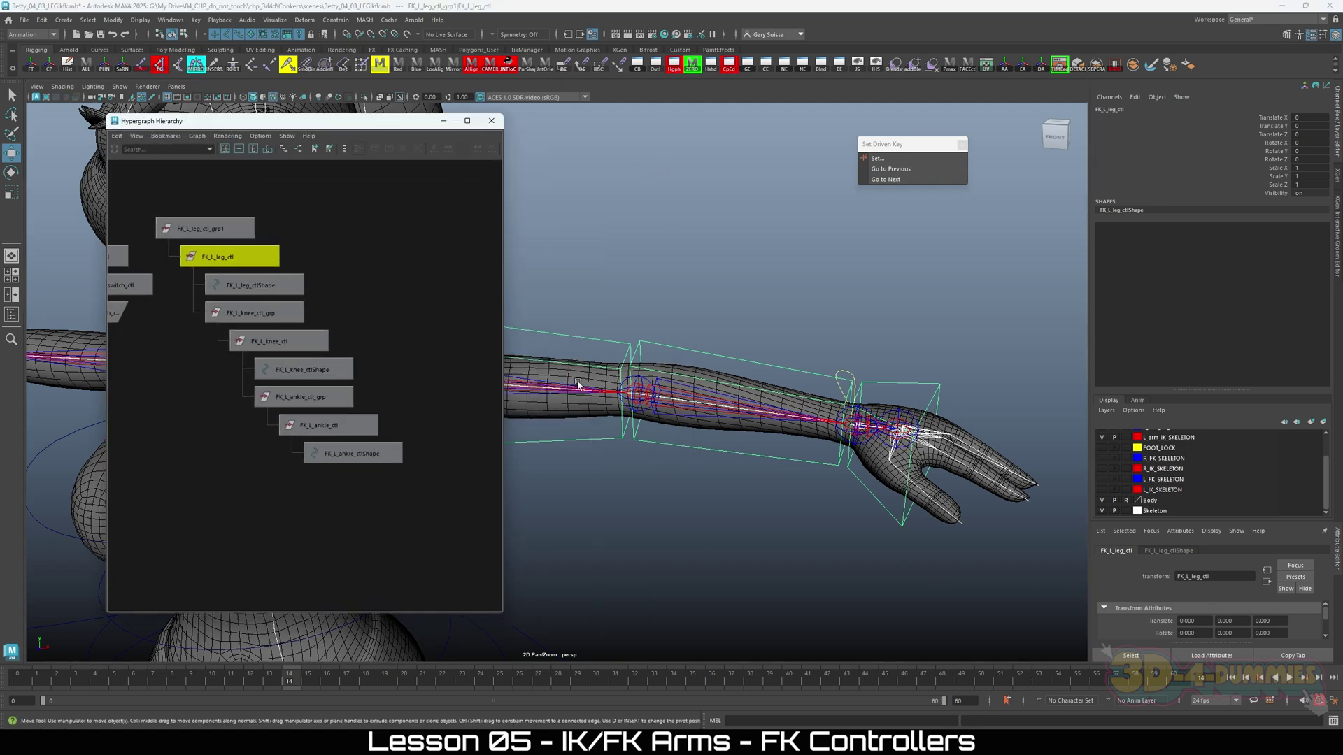
alt+right_drag(272, 354, 310, 374)
alt+middle_drag(309, 375, 360, 439)
alt+right_drag(359, 435, 406, 445)
alt+middle_drag(406, 446, 416, 462)
alt+right_drag(416, 463, 373, 449)
alt+middle_drag(373, 449, 331, 408)
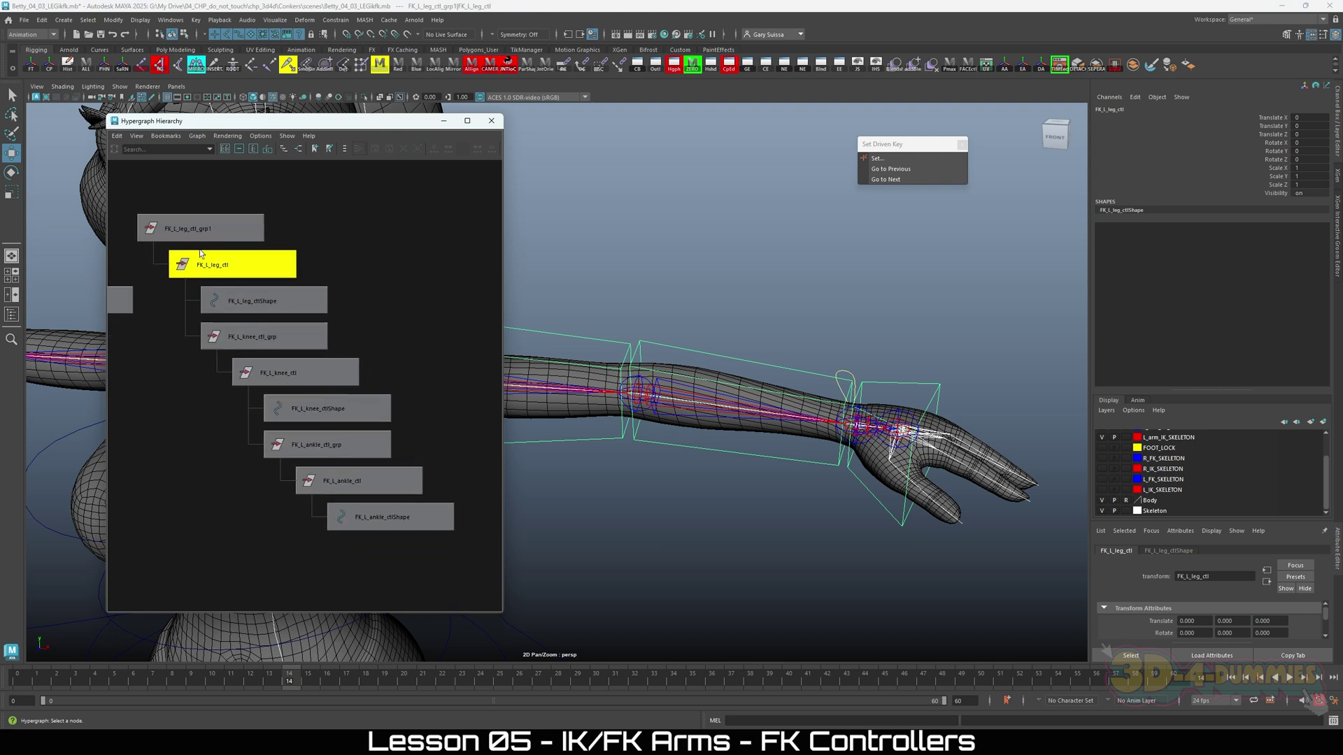
alt+right_drag(210, 417, 270, 449)
alt+middle_drag(269, 449, 276, 483)
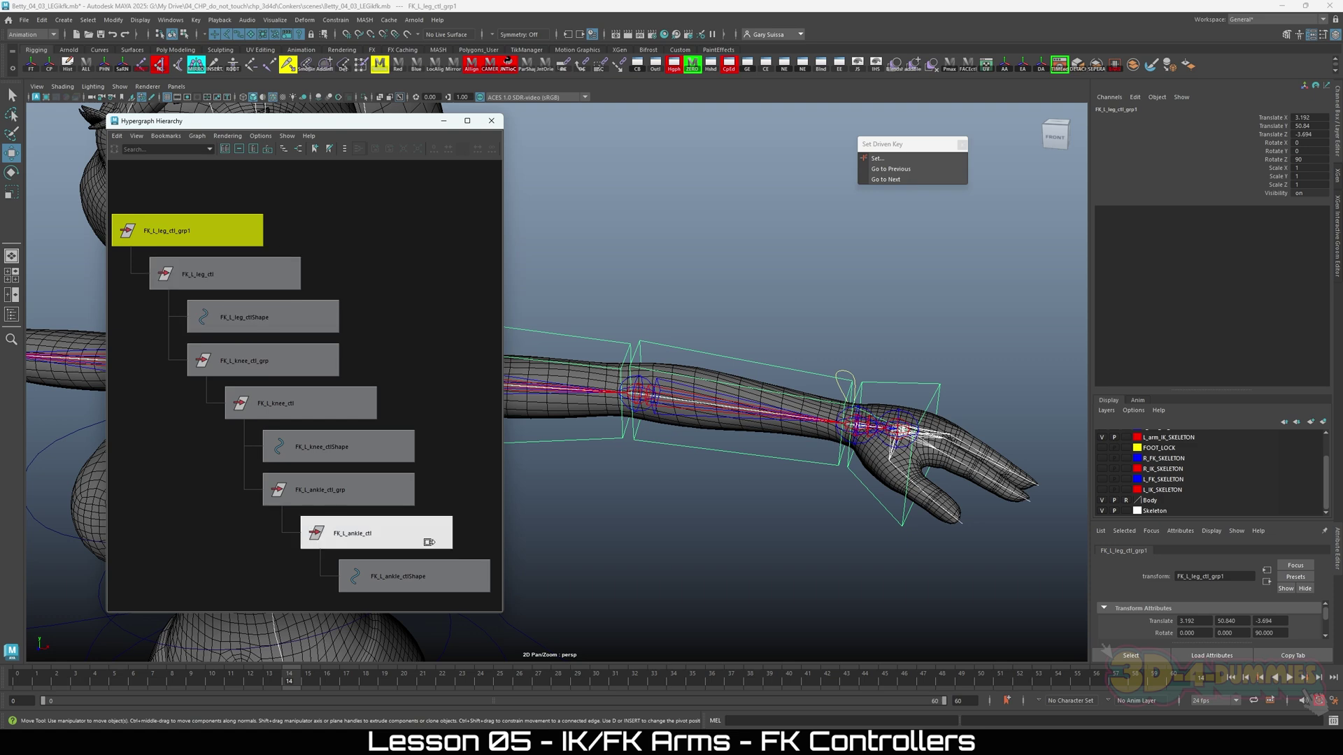
key(Up)
key(f)
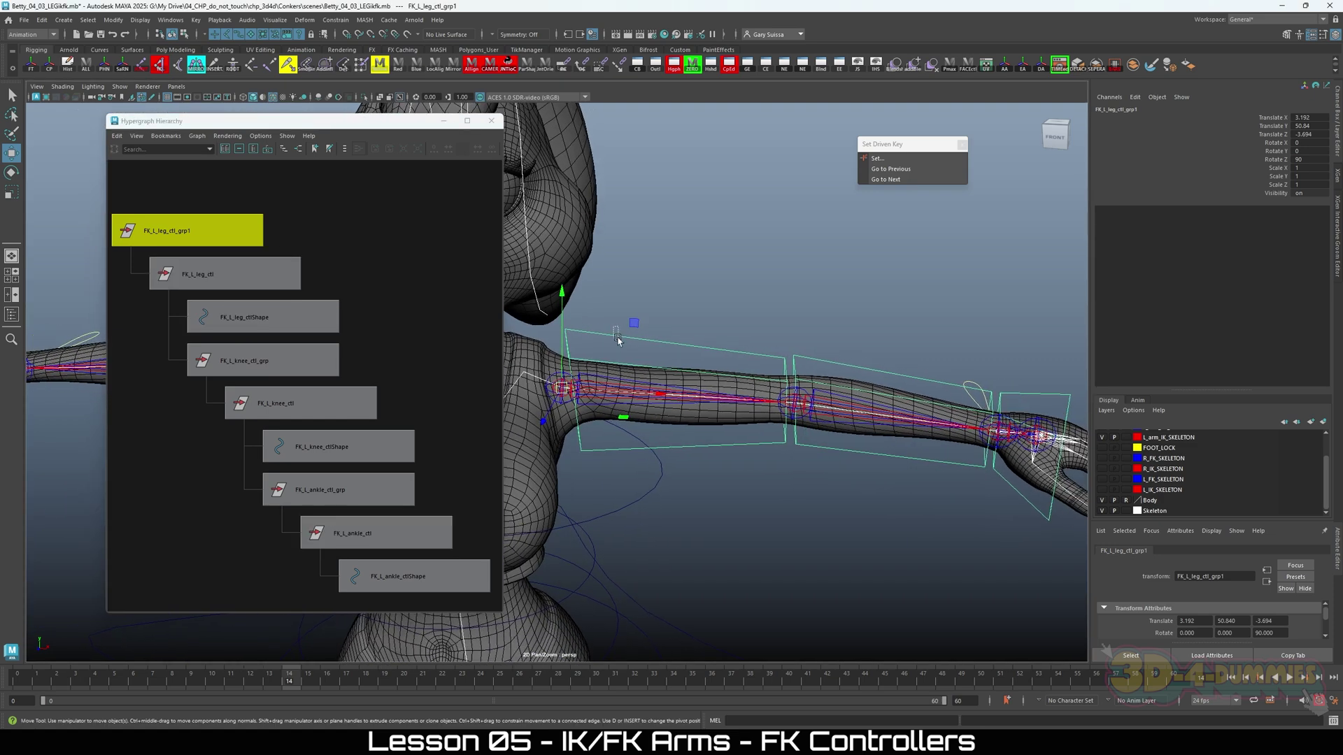
Select FK_L_leg_ctl, open its name for editing and highlight the word "leg".
key(Down)
click(1111, 110)
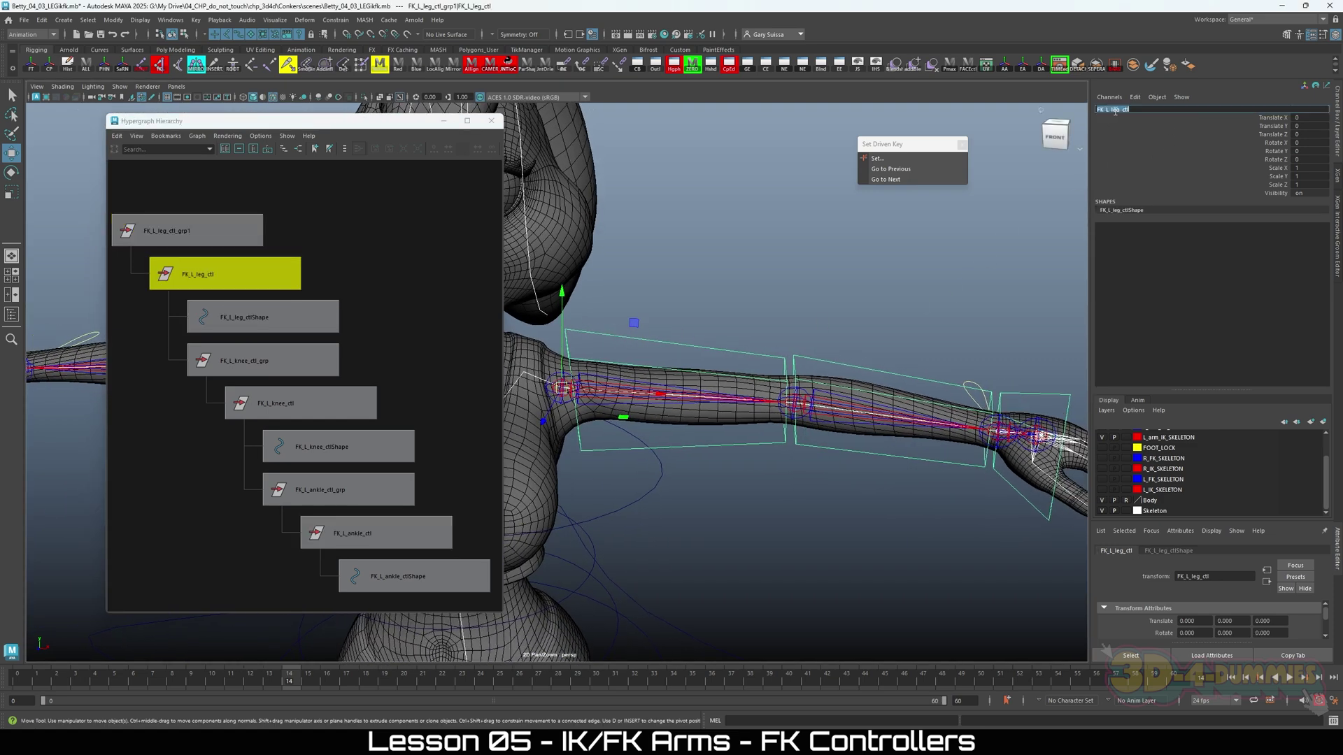
drag(1110, 110, 1116, 110)
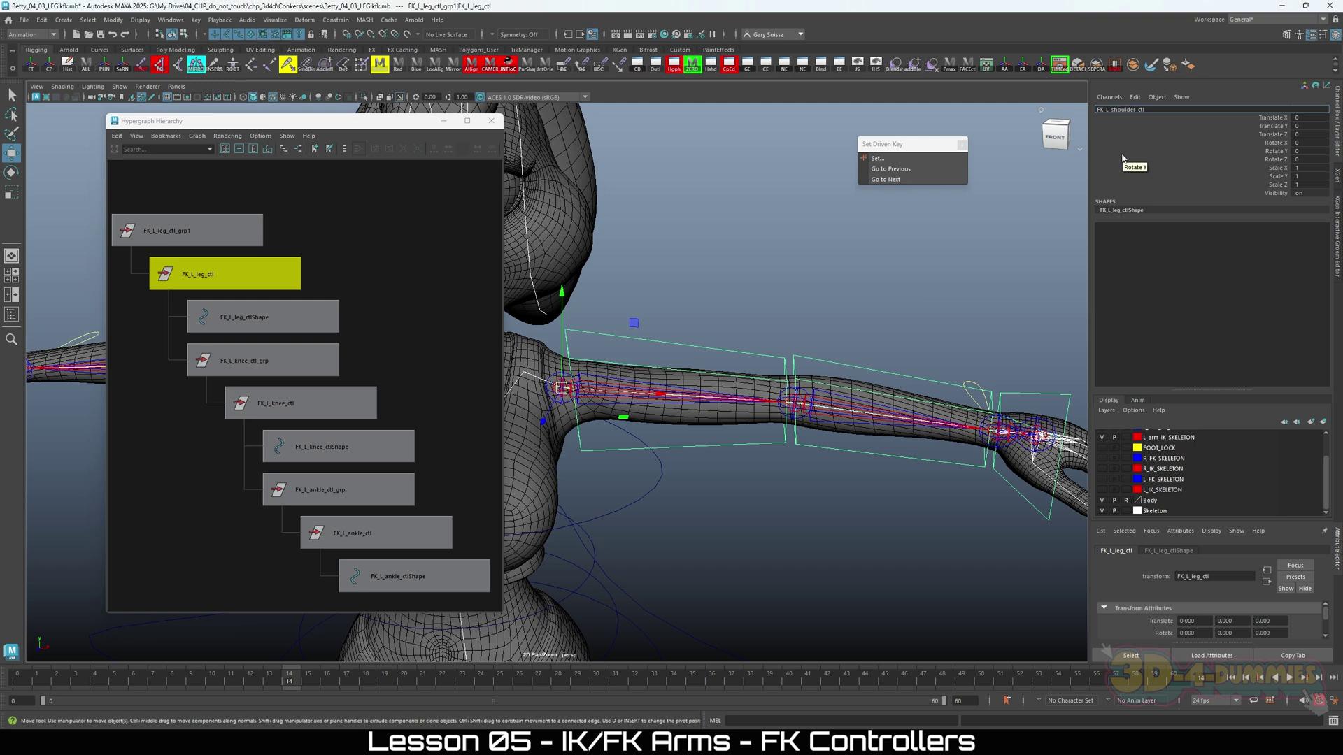
Rename FK_L_leg_ctl as FK_L_shoulder_ctl and its parent group as FK_L_shoulder_ctl_grp1.
key(Return)
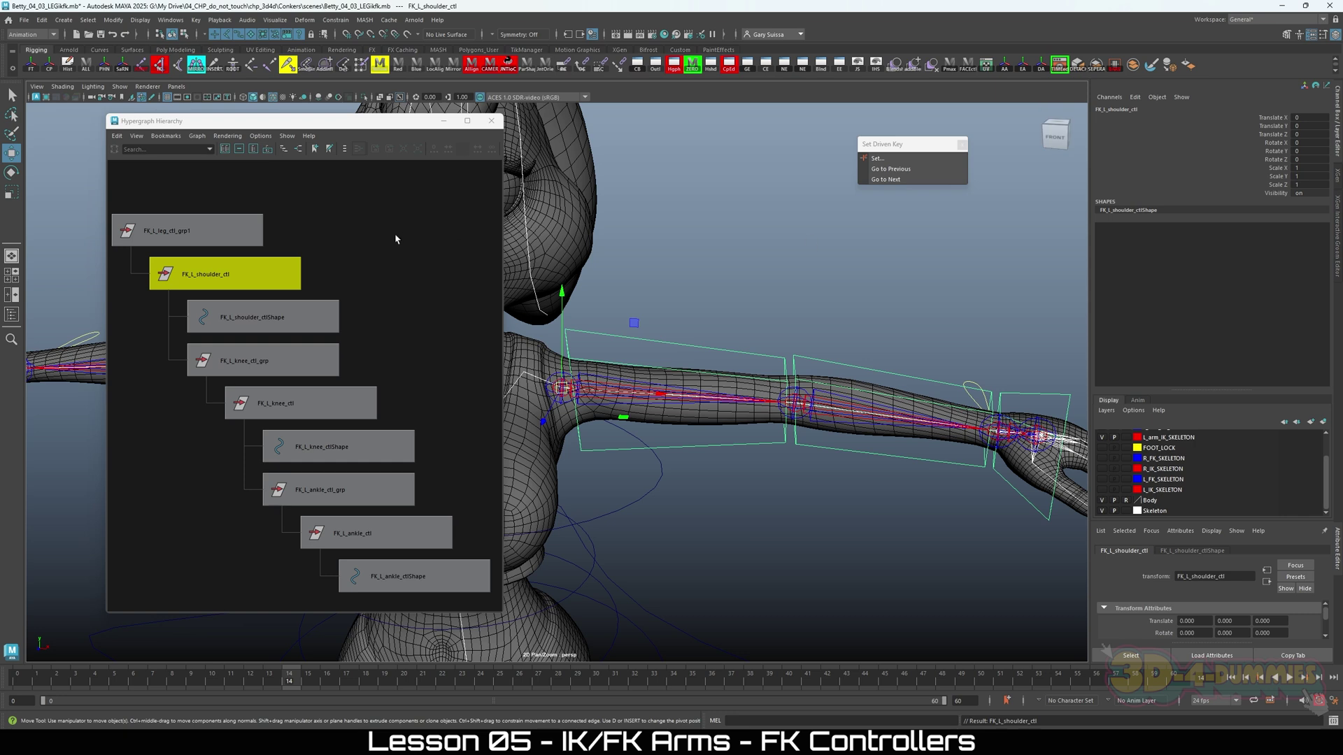
click(168, 229)
ctrl+double_click(171, 231)
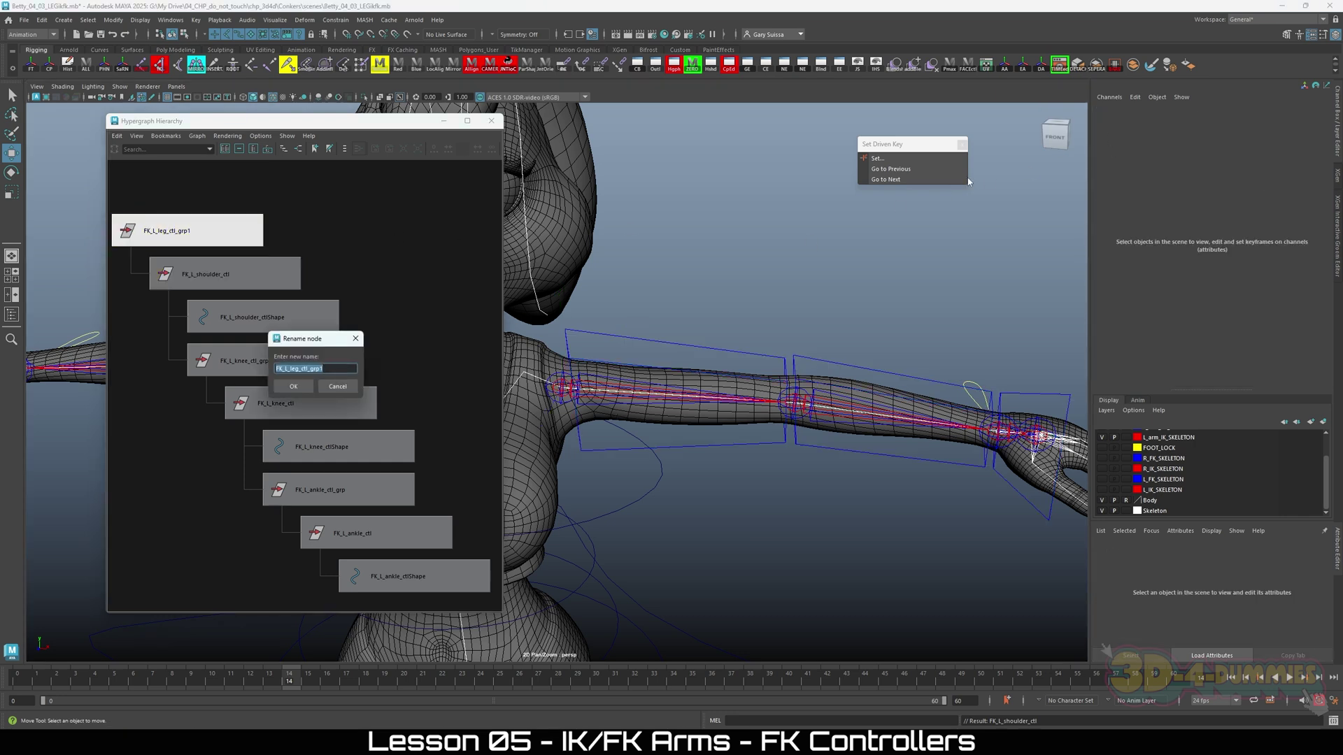
click(297, 369)
text(shoul)
click(287, 369)
text(shoulder_)
key(Return)
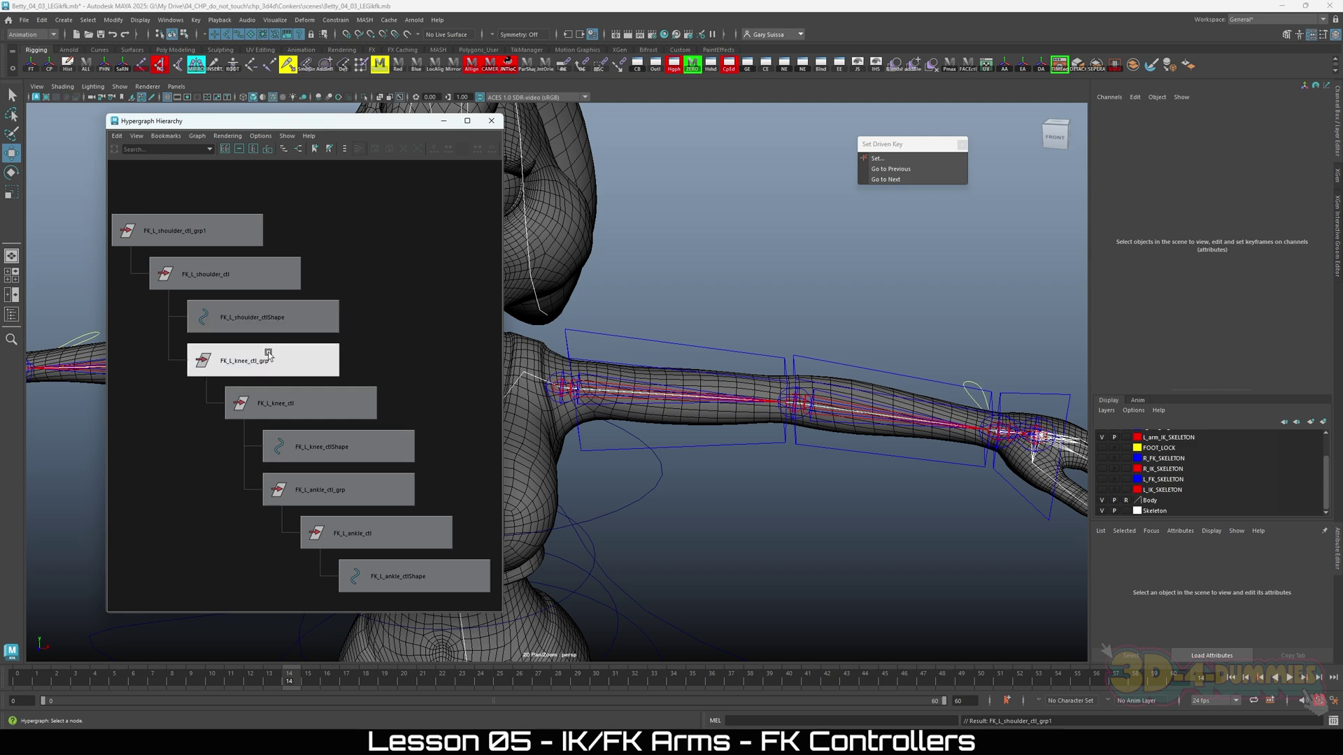
Rename the knee control's group as FK_L_elbow_ctl_grp.
click(266, 356)
key(f)
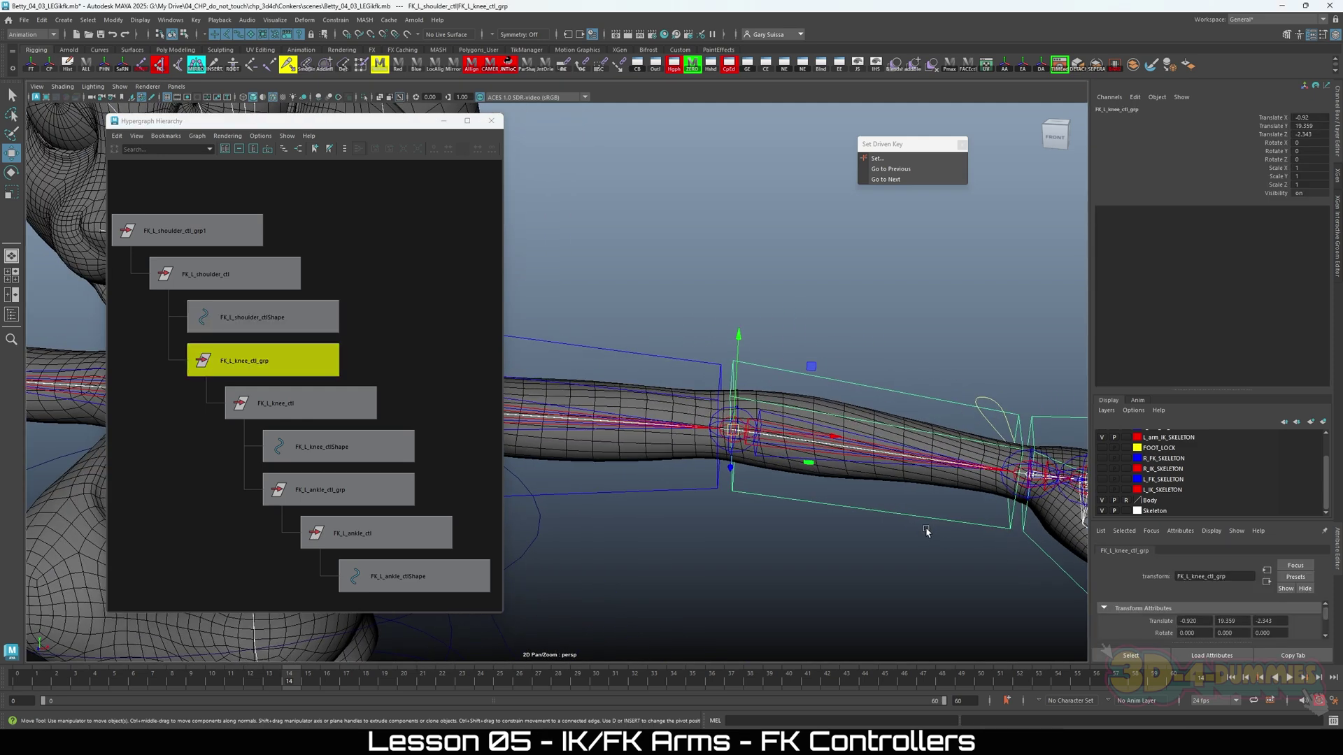
double_click(245, 365)
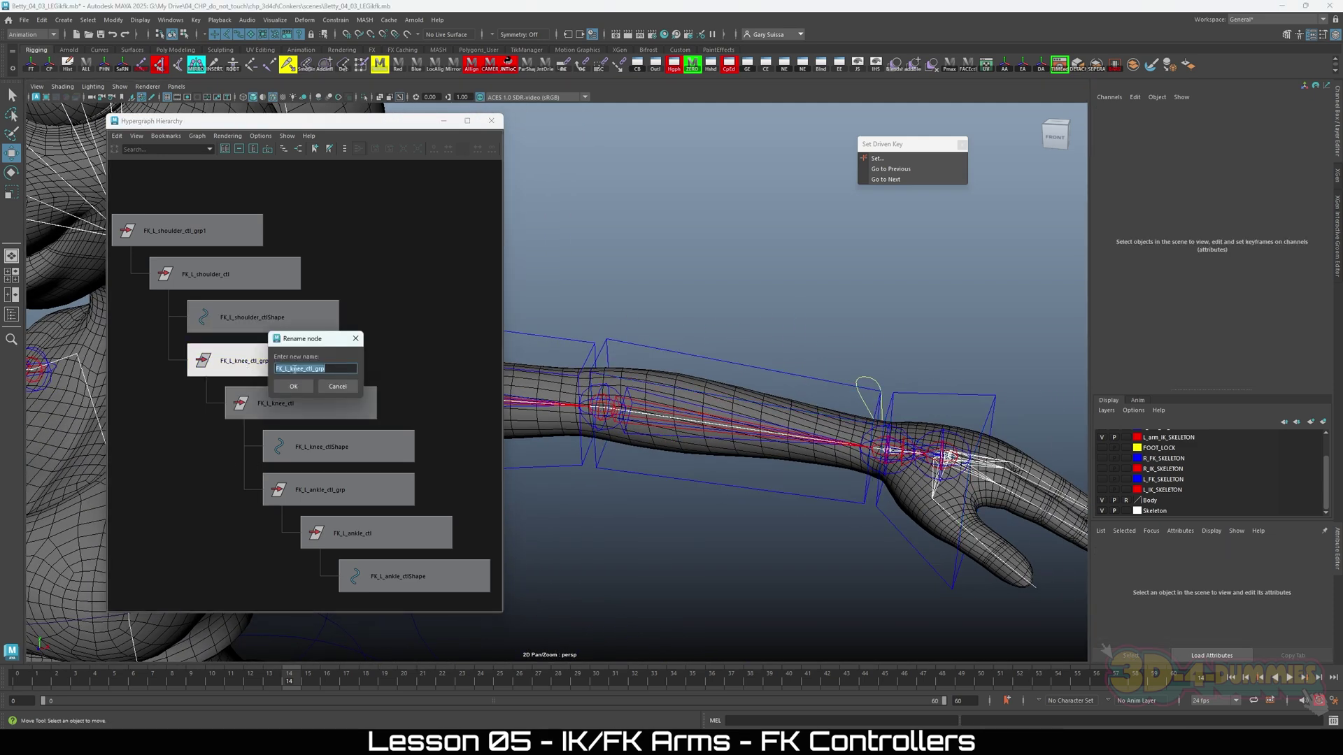
drag(291, 369, 301, 372)
text(elbow)
click(293, 385)
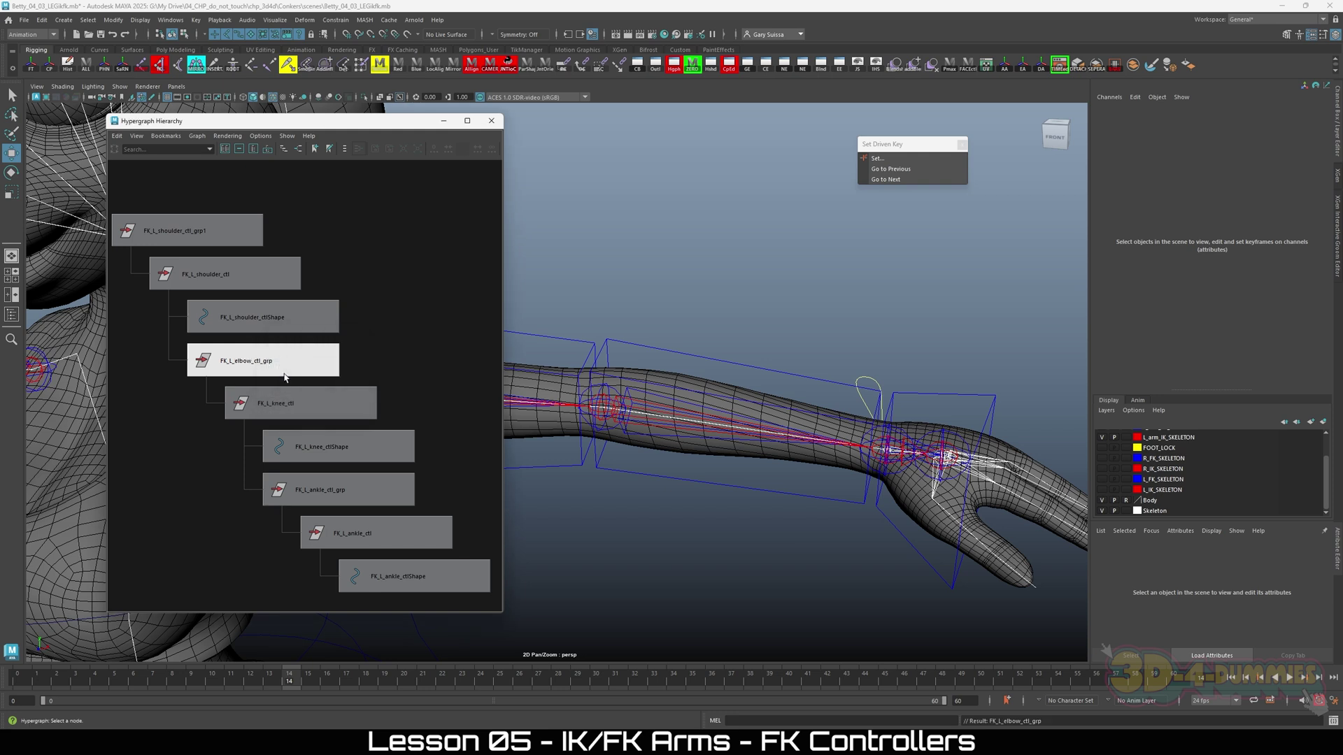
Rename the knee control itself, FK_L_knee_ctl, as FK_L_elbow_ctl.
click(296, 404)
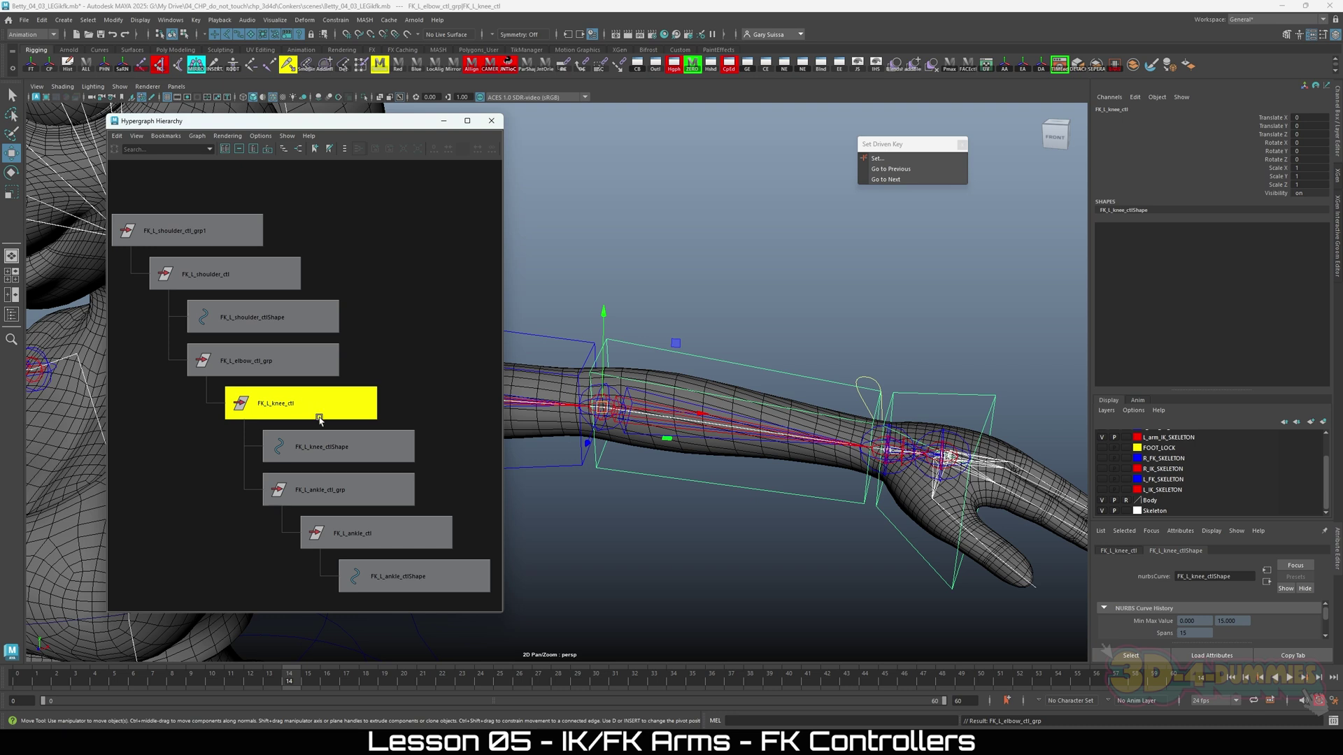
double_click(282, 409)
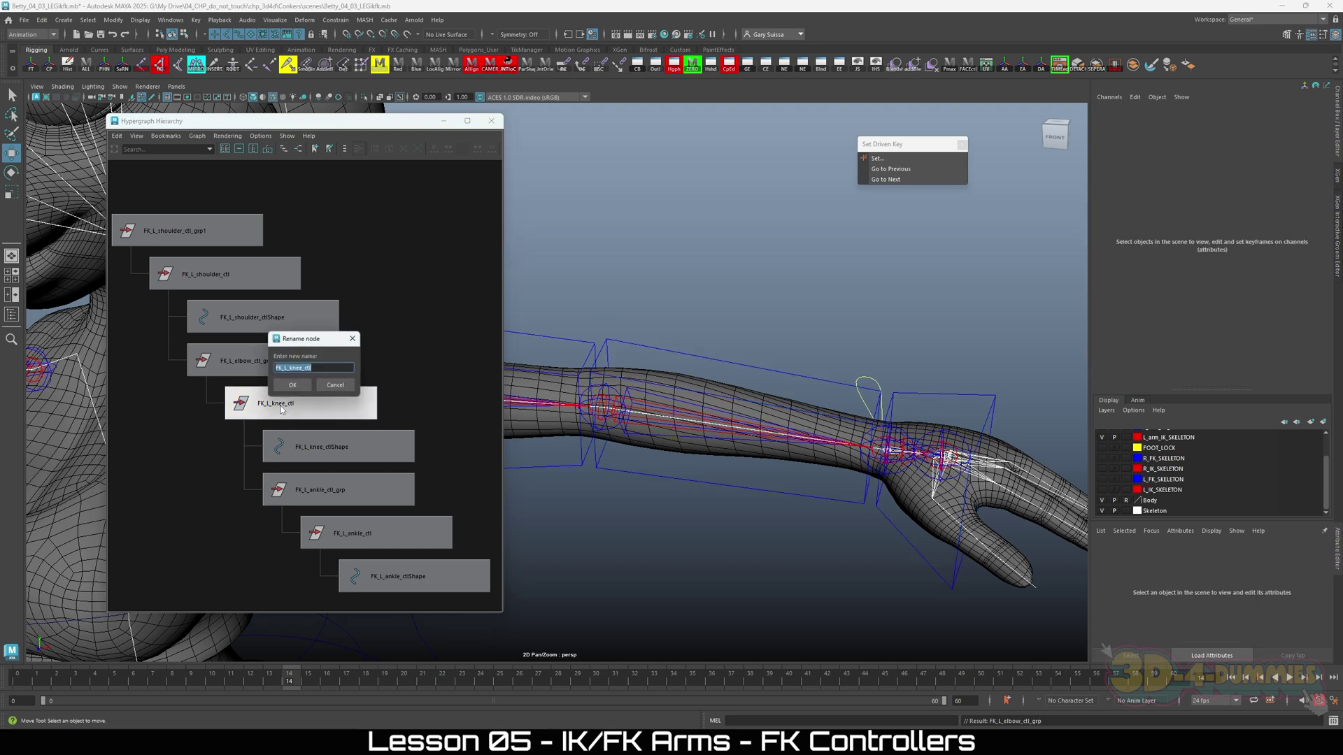
click(292, 369)
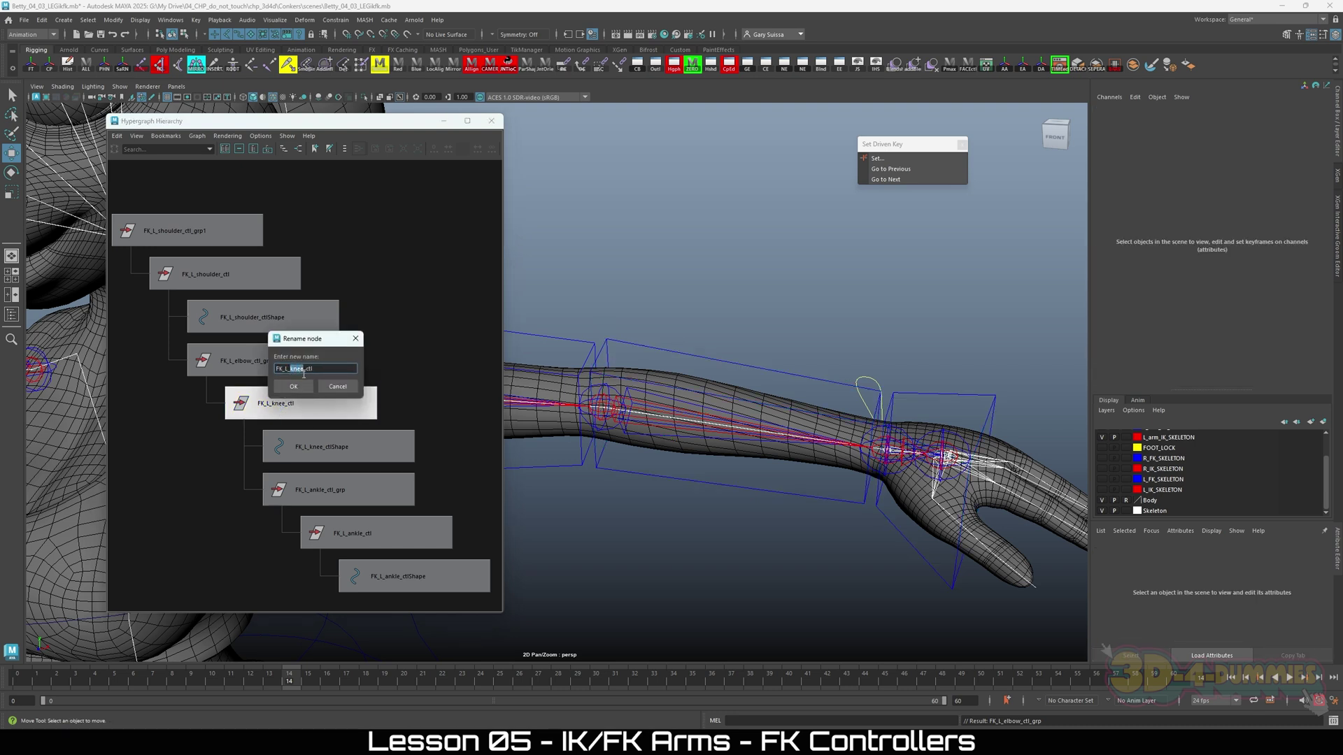
text(w)
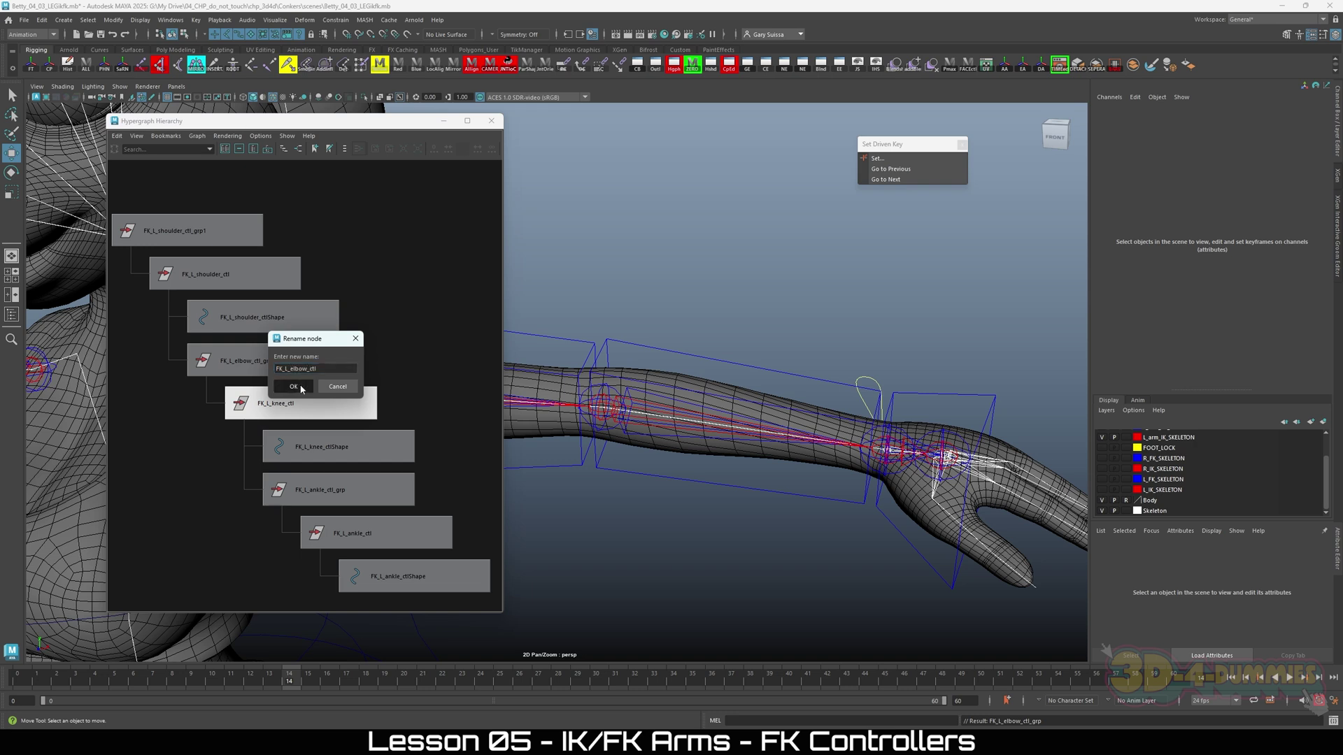
click(293, 386)
Rename the ankle control's group as FK_L_wrist_ctl_grp.
alt+drag(863, 413, 824, 300)
click(362, 425)
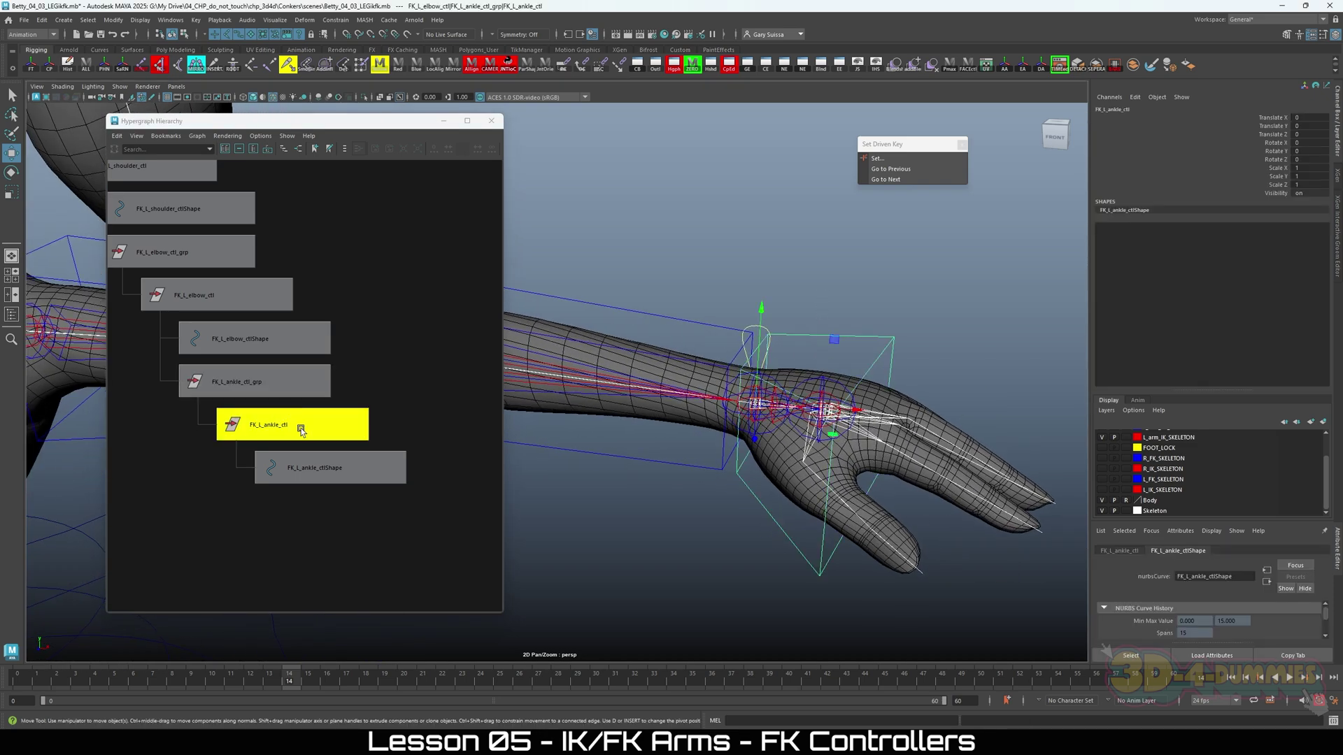
double_click(233, 387)
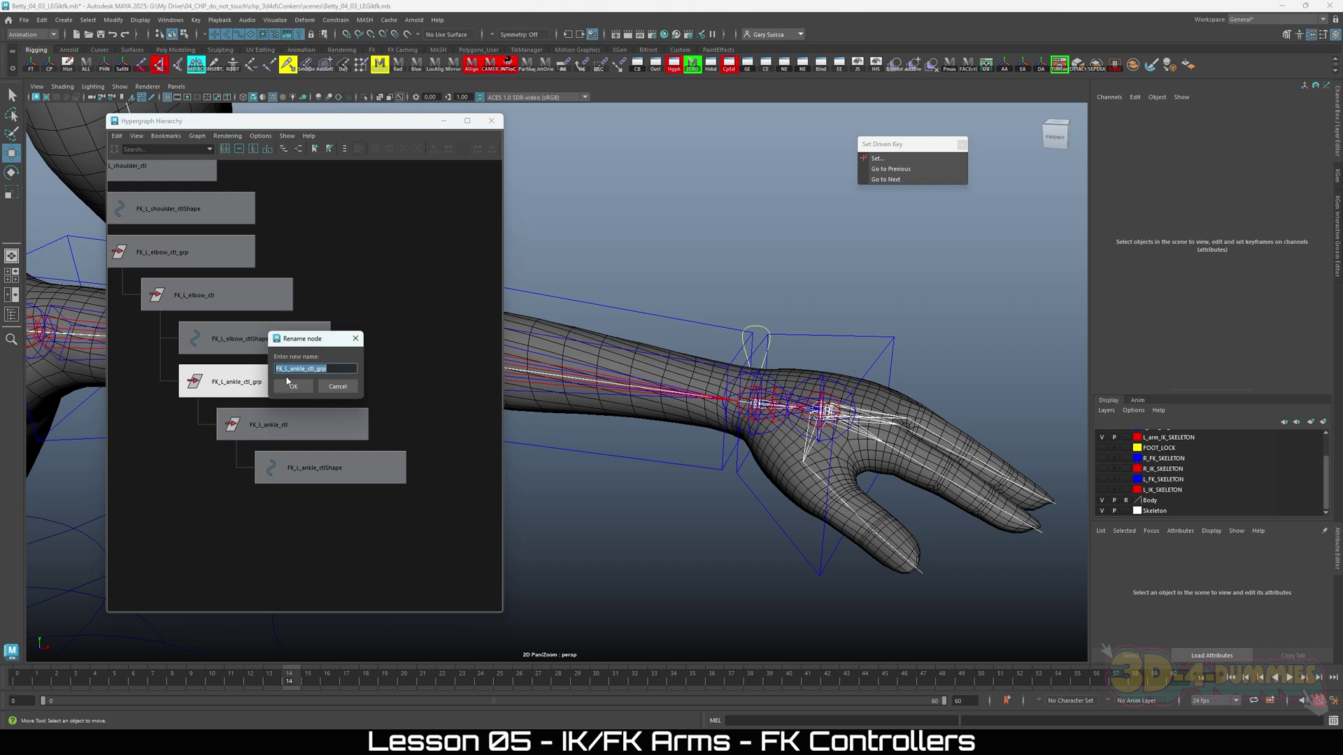
mouse_move(290, 373)
mouse_down()
mouse_move(325, 374)
mouse_move(304, 376)
mouse_up()
text(wrist)
key(Return)
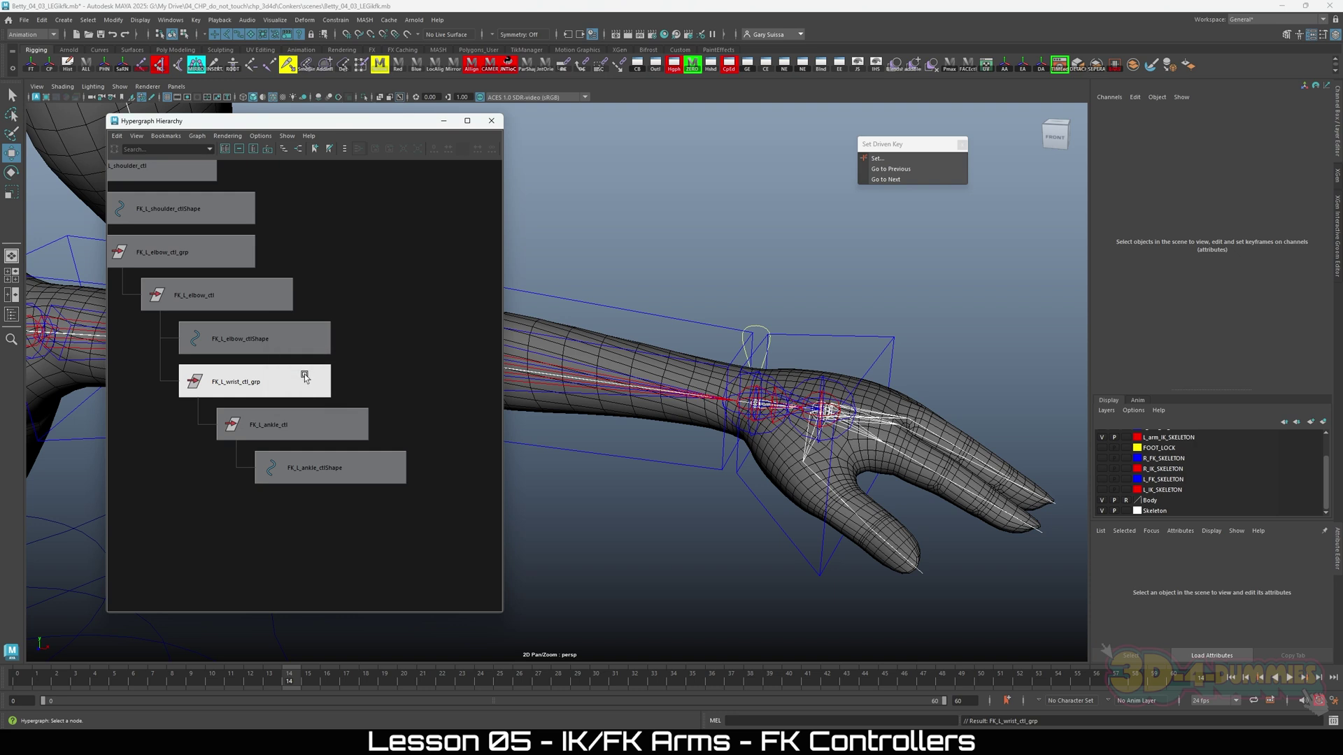
Rename FK_L_ankle_ctl as FK_L_wrist_ctl and clear the selection.
click(291, 427)
double_click(294, 424)
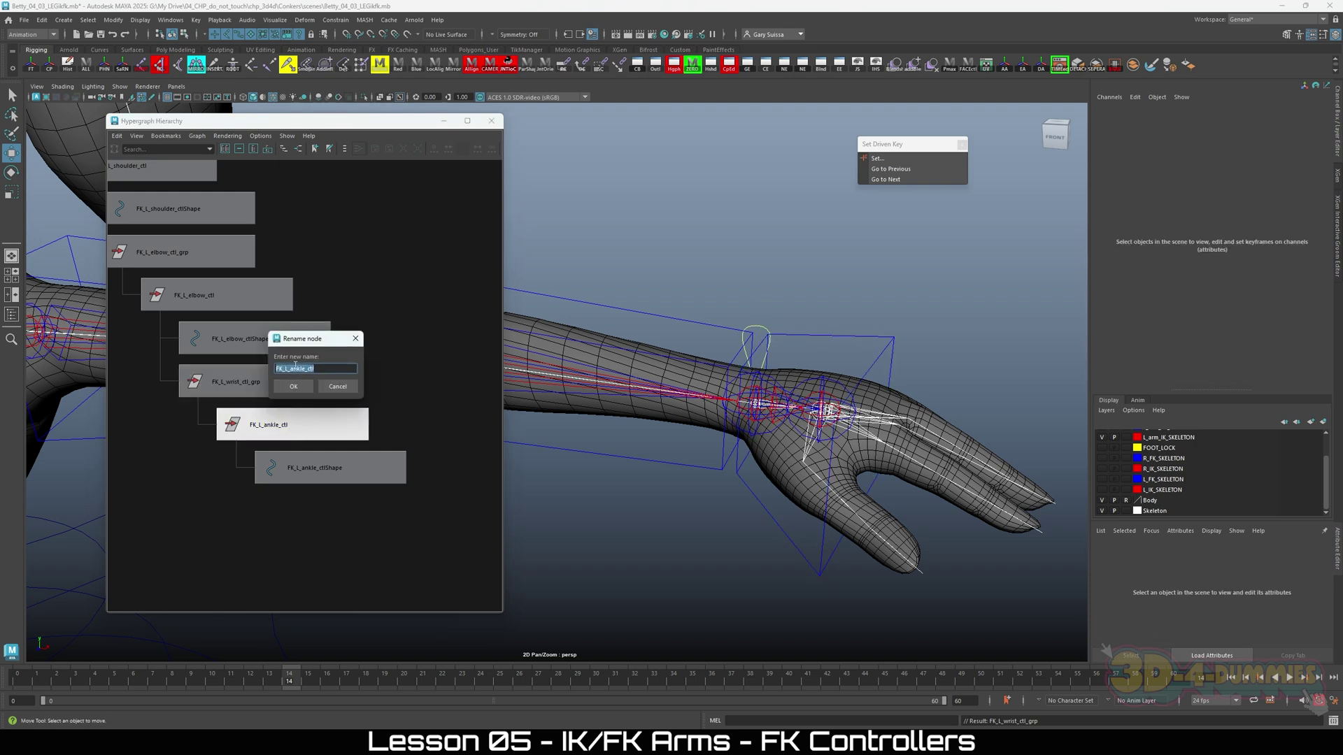
drag(291, 369, 303, 372)
text(wrist)
key(Return)
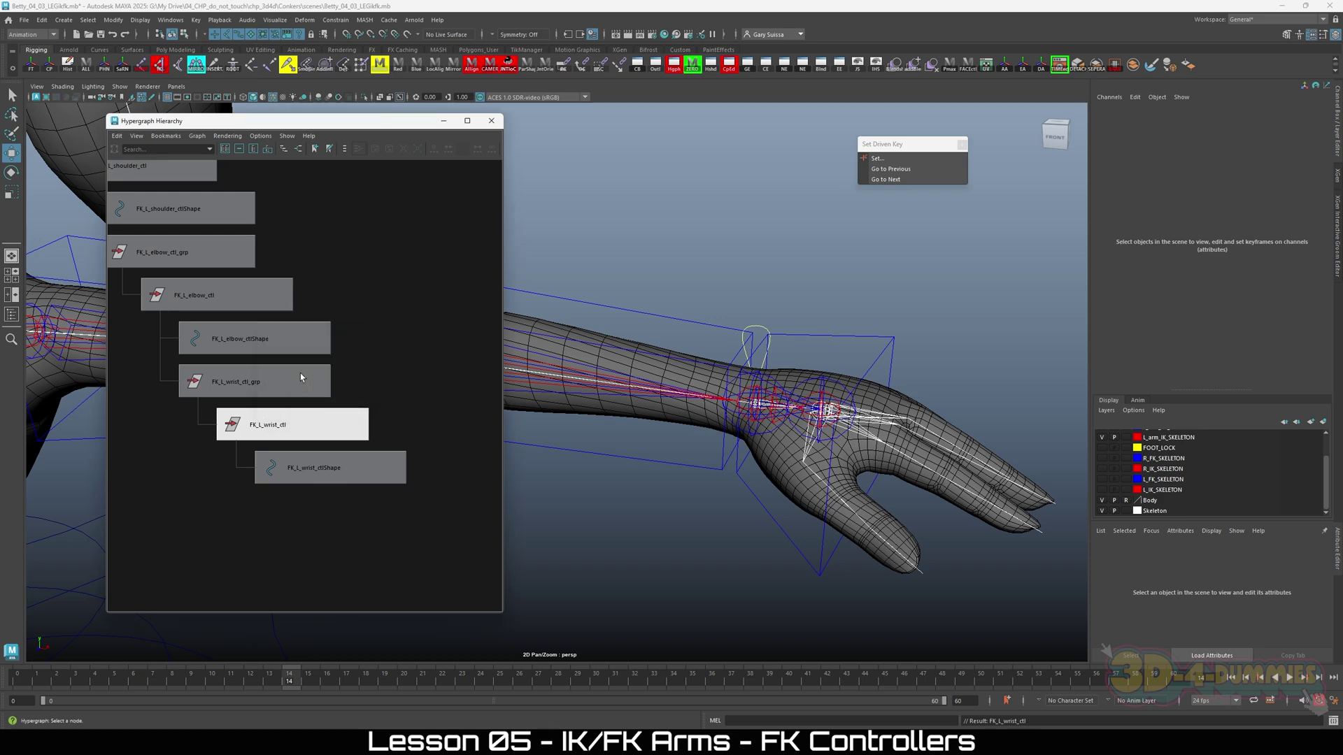
click(418, 403)
Duplicate the whole arm FK control hierarchy from its top group FK_L_shoulder_ctl_grp1.
alt+right_drag(1011, 489, 820, 457)
alt+middle_drag(820, 457, 873, 512)
alt+right_drag(874, 512, 674, 474)
alt+middle_drag(674, 473, 804, 475)
alt+right_drag(804, 475, 861, 474)
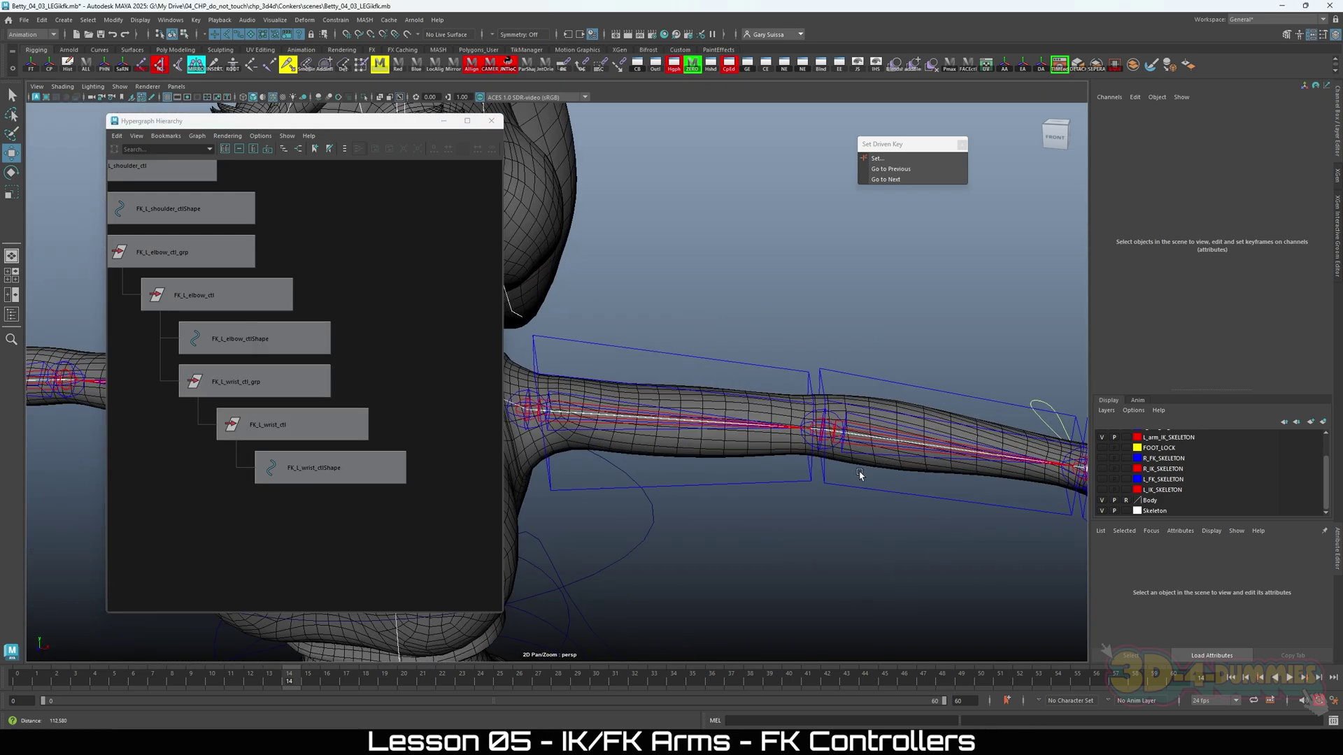
alt+right_drag(283, 300, 302, 354)
alt+middle_drag(303, 354, 366, 441)
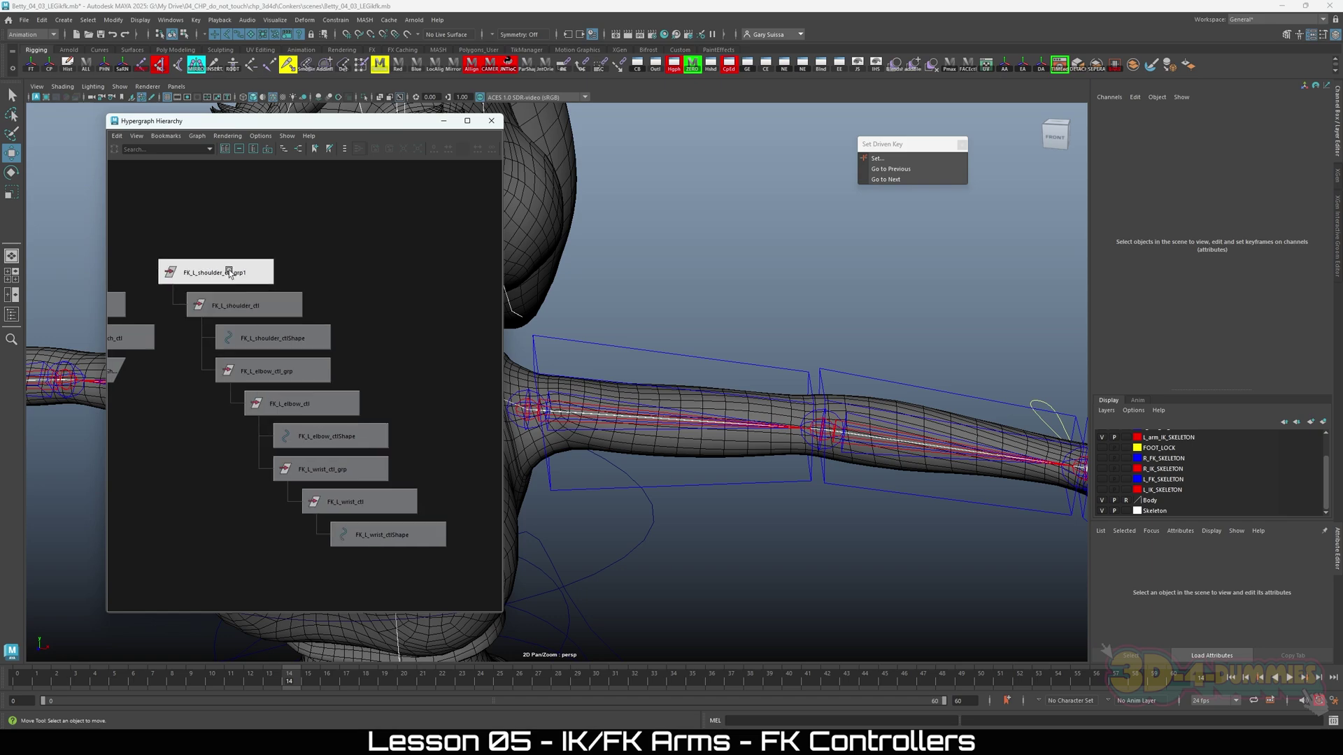
click(230, 272)
key(f)
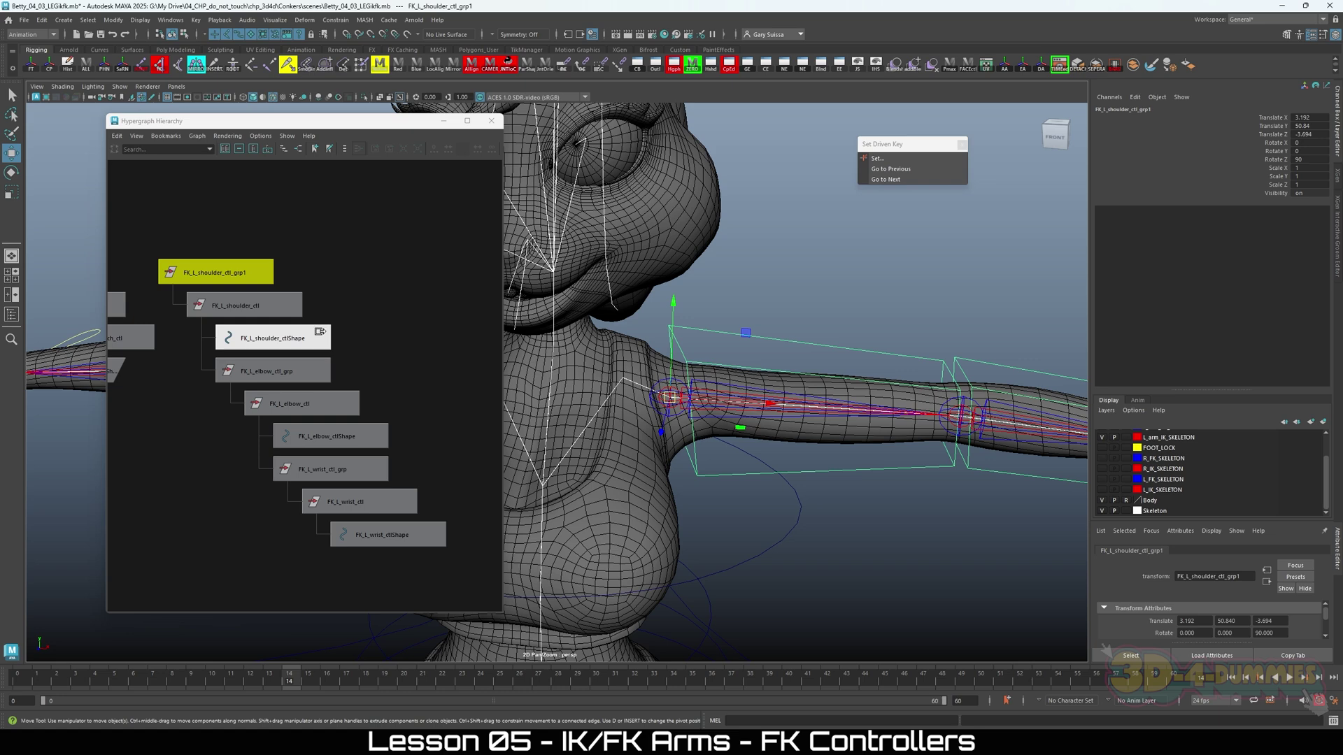
key(ctrl+d)
scroll(339, 357, down, 4)
Delete all the nodes beneath the duplicated top group, keeping only the empty group.
alt+middle_drag(548, 432, 467, 396)
alt+middle_drag(492, 449, 317, 400)
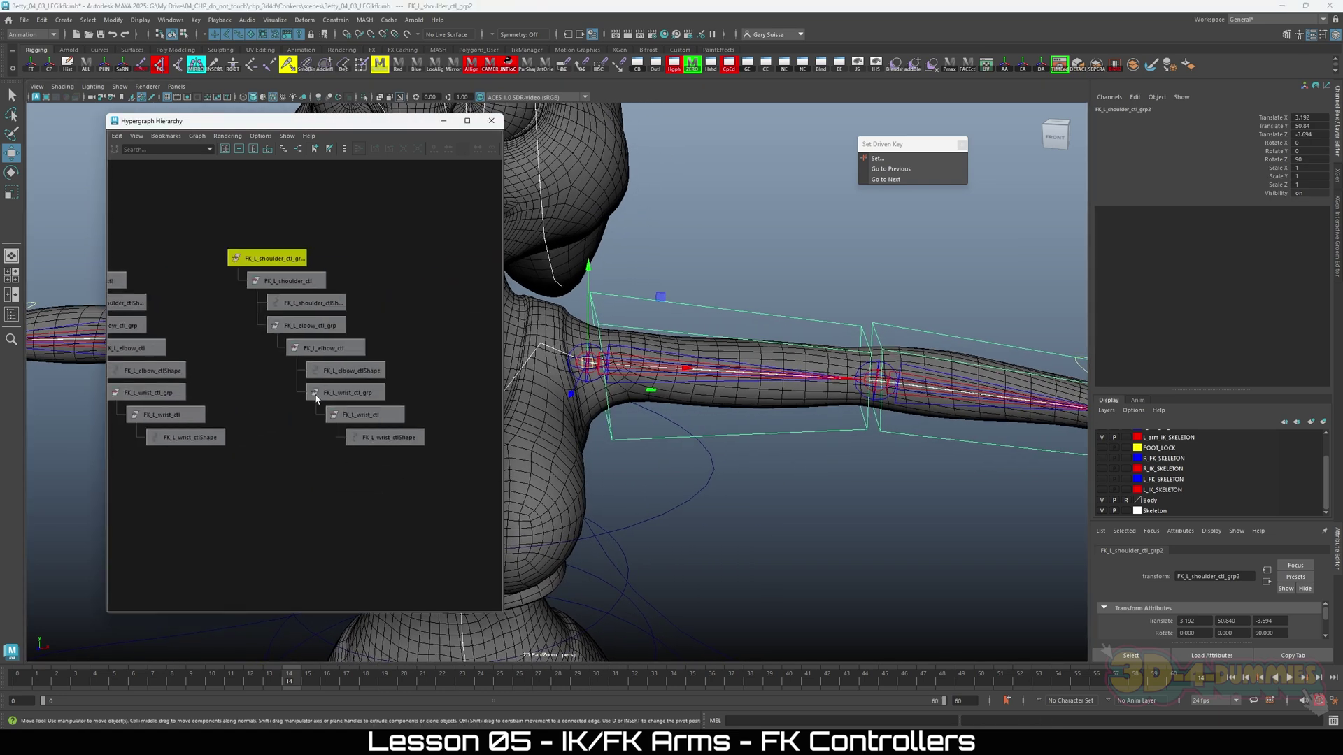
drag(474, 493, 291, 279)
key(f)
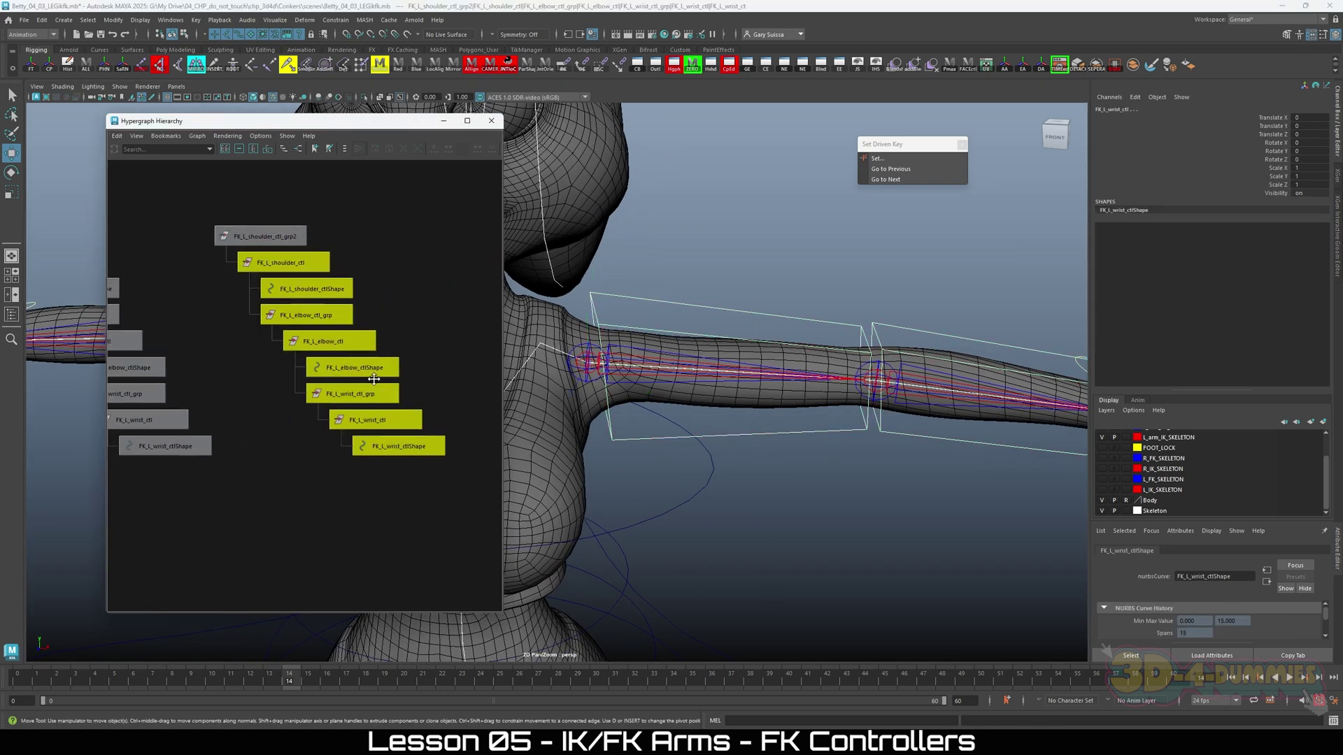
key(Delete)
Freeze the transformations and centre the pivot of the emptied duplicate group FK_L_shoulder_ctl_grp2.
click(270, 250)
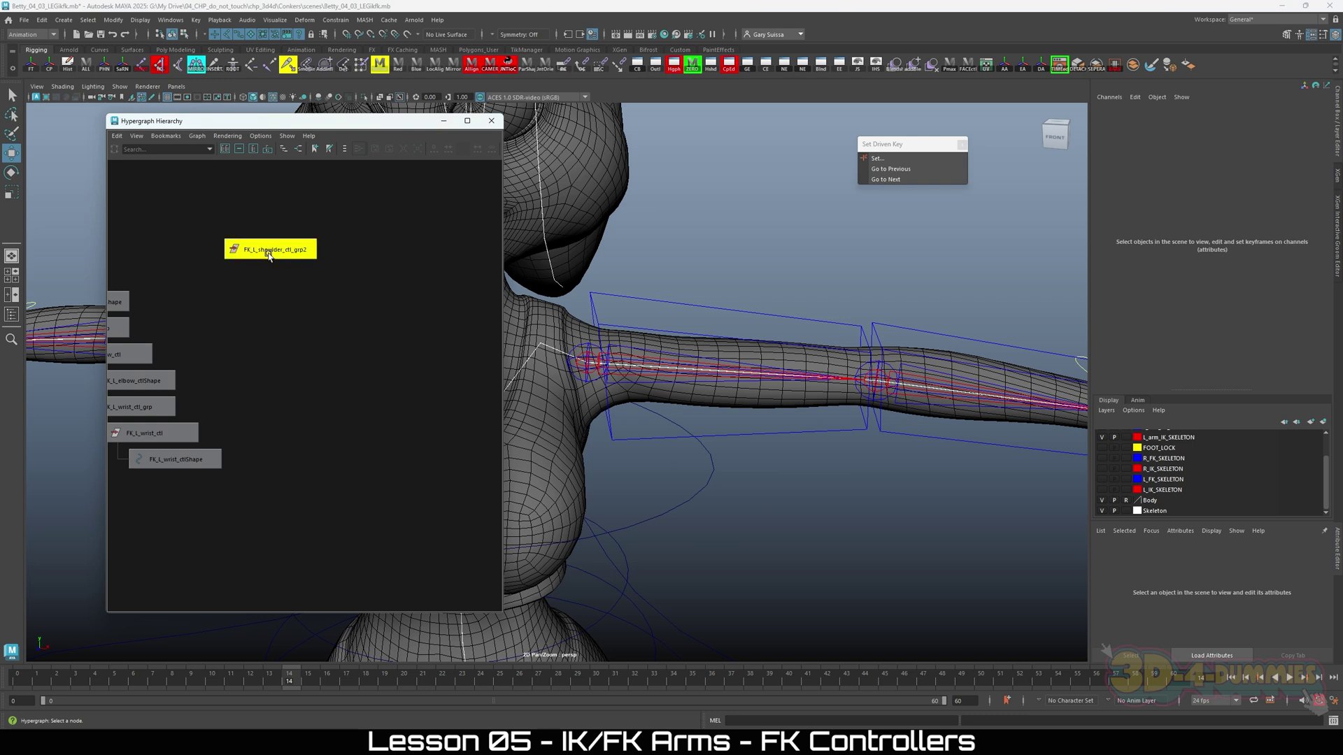
key(f)
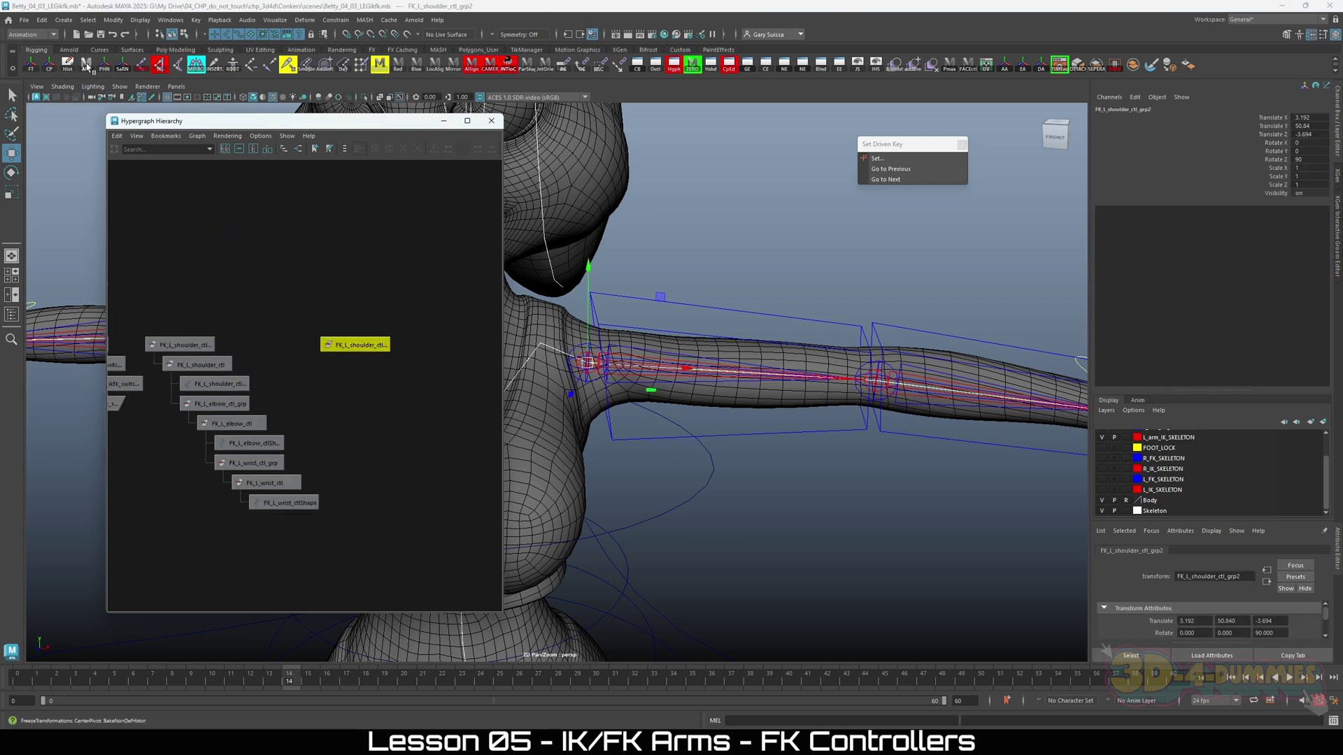
click(86, 65)
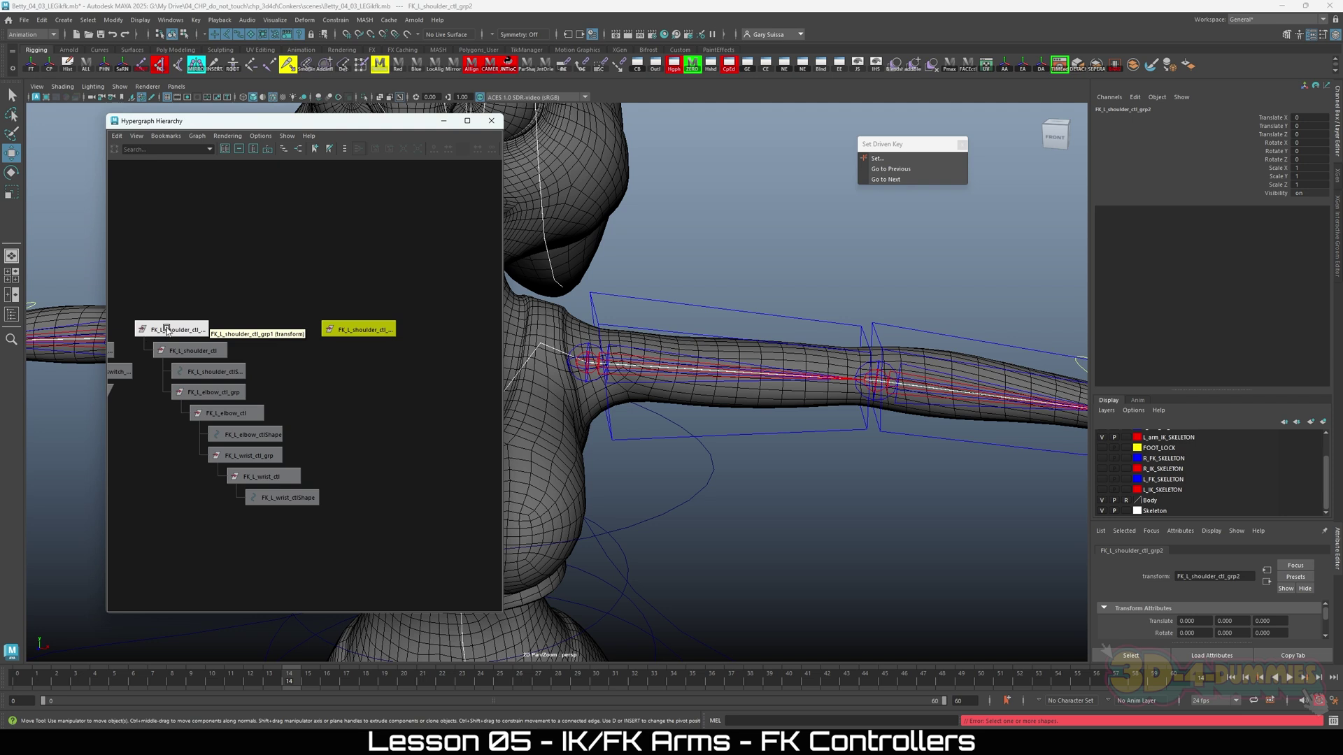
Parent FK_L_shoulder_ctl_grp1 under the empty group FK_L_shoulder_ctl_grp2.
click(166, 329)
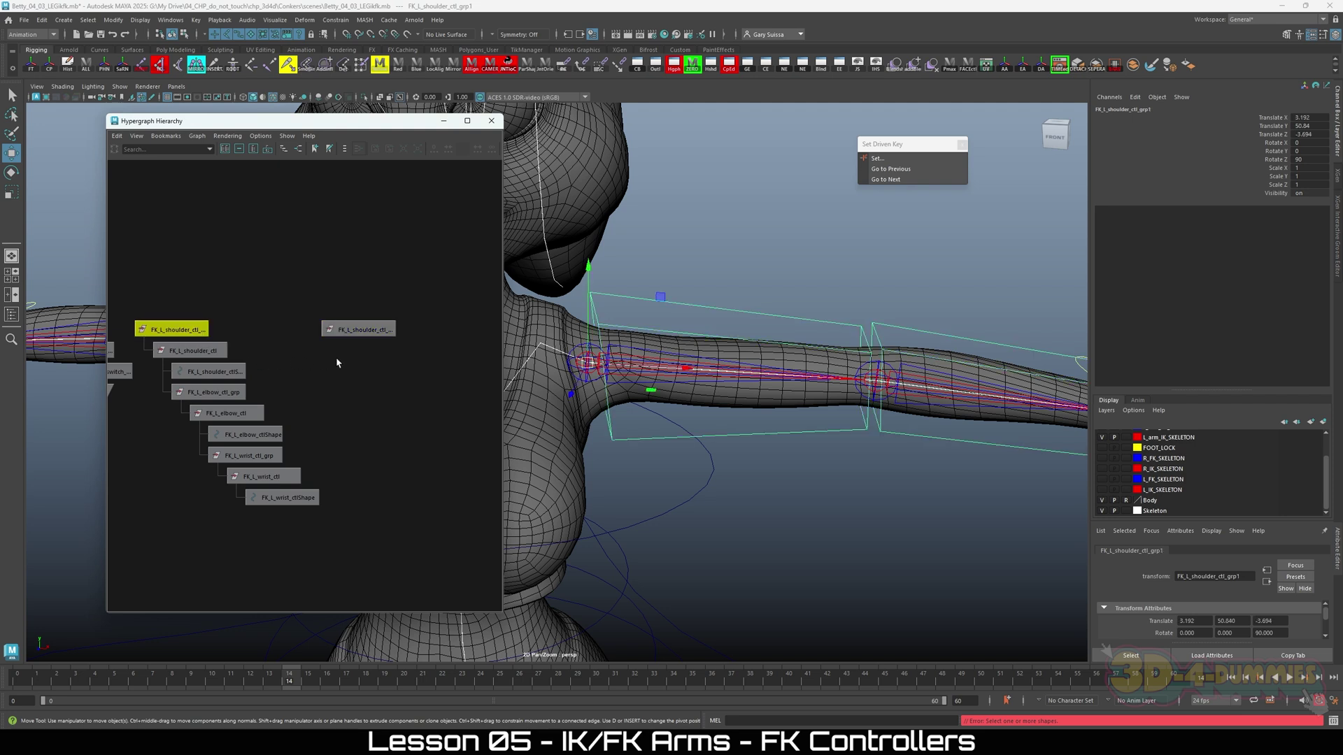
click(344, 333)
key(p)
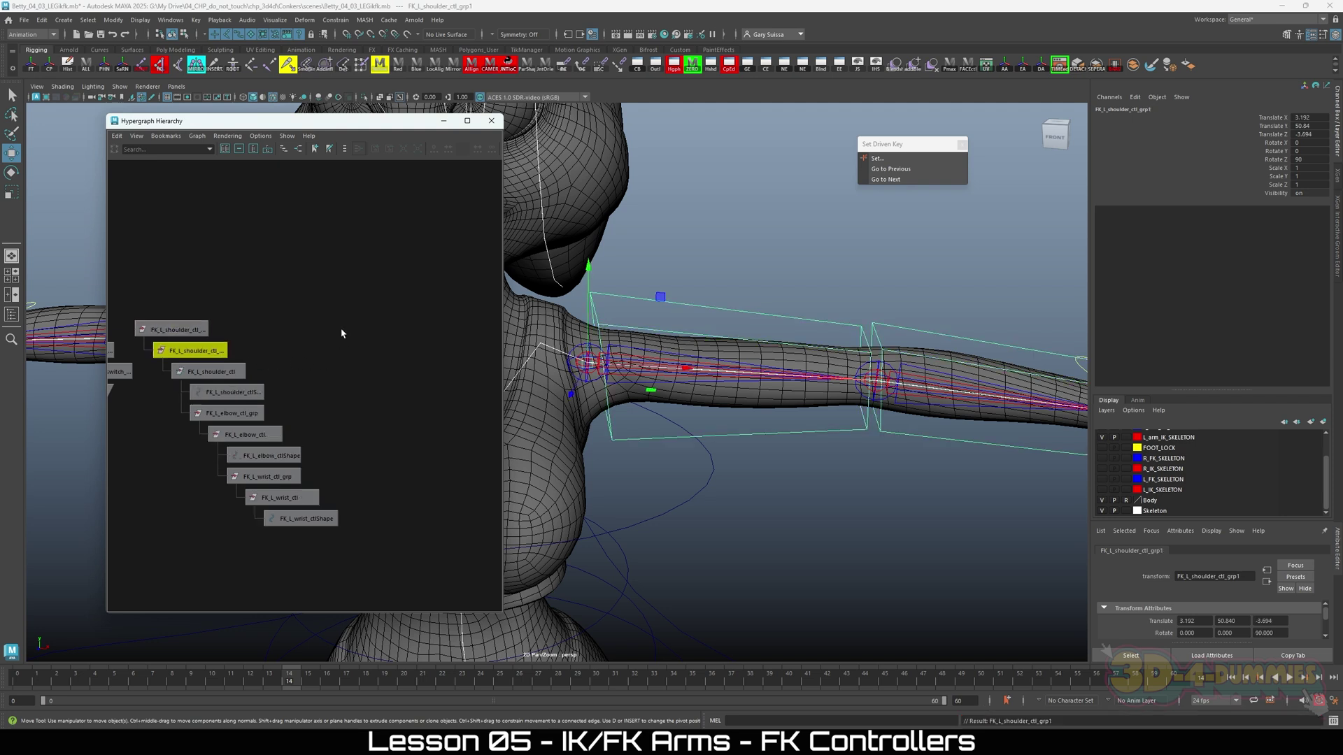
Freeze the transformations of FK_L_shoulder_ctl_grp1 inside its new parent group.
alt+right_drag(167, 380, 295, 424)
alt+middle_drag(296, 424, 464, 447)
alt+right_drag(465, 447, 436, 444)
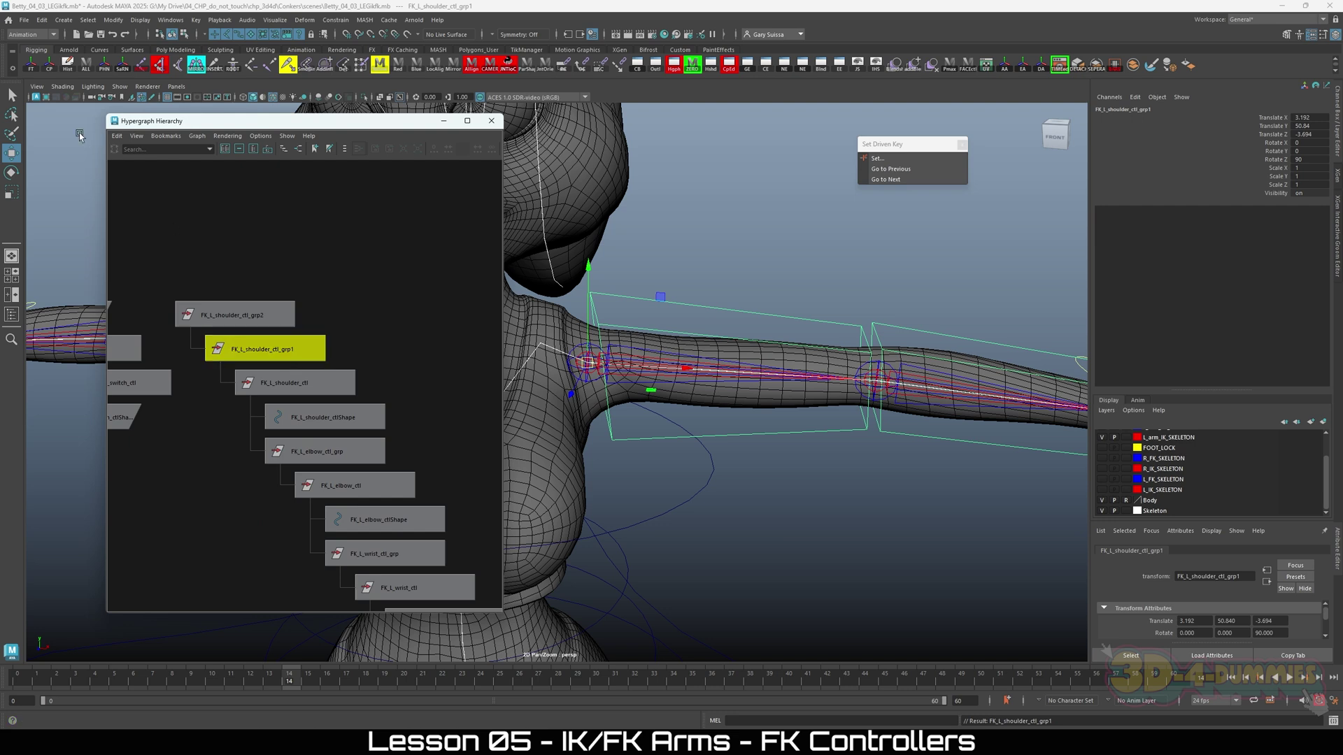
click(31, 64)
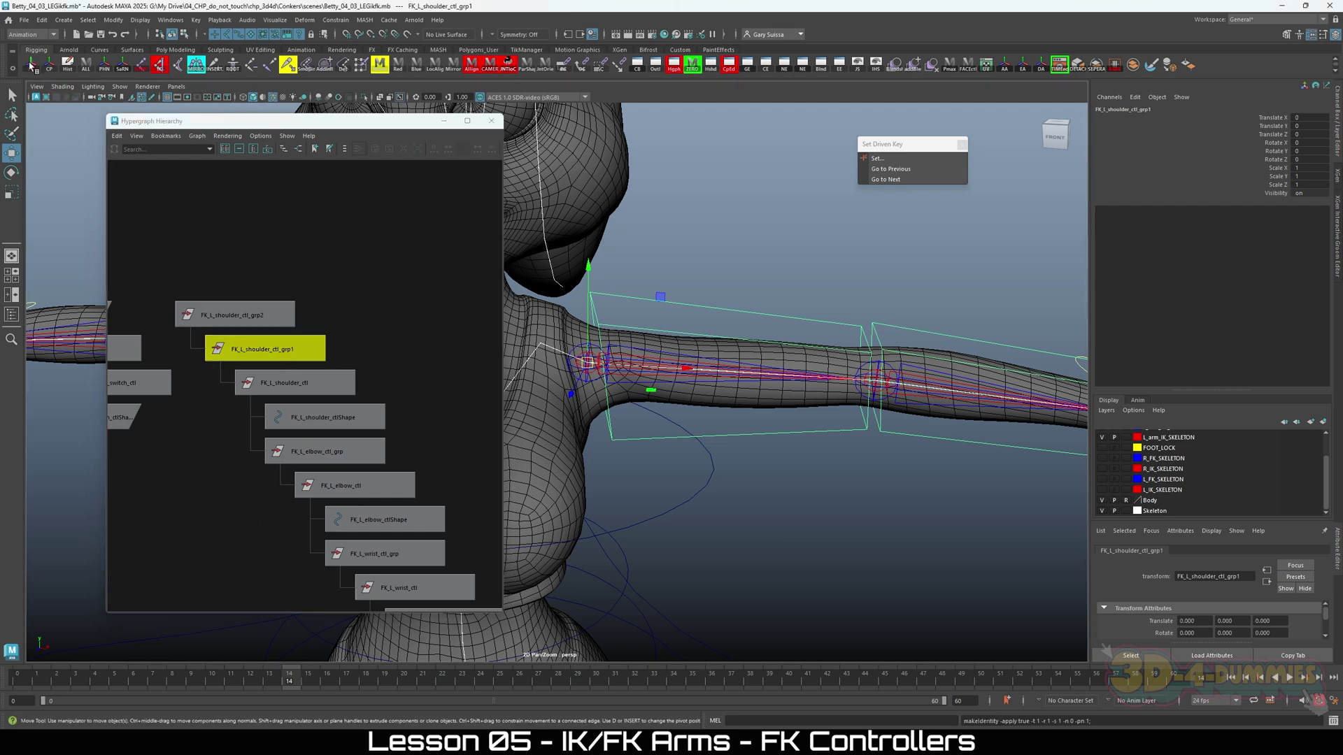
Select the shoulder, elbow and wrist nodes down the hierarchy in turn and check their transform channels.
click(310, 384)
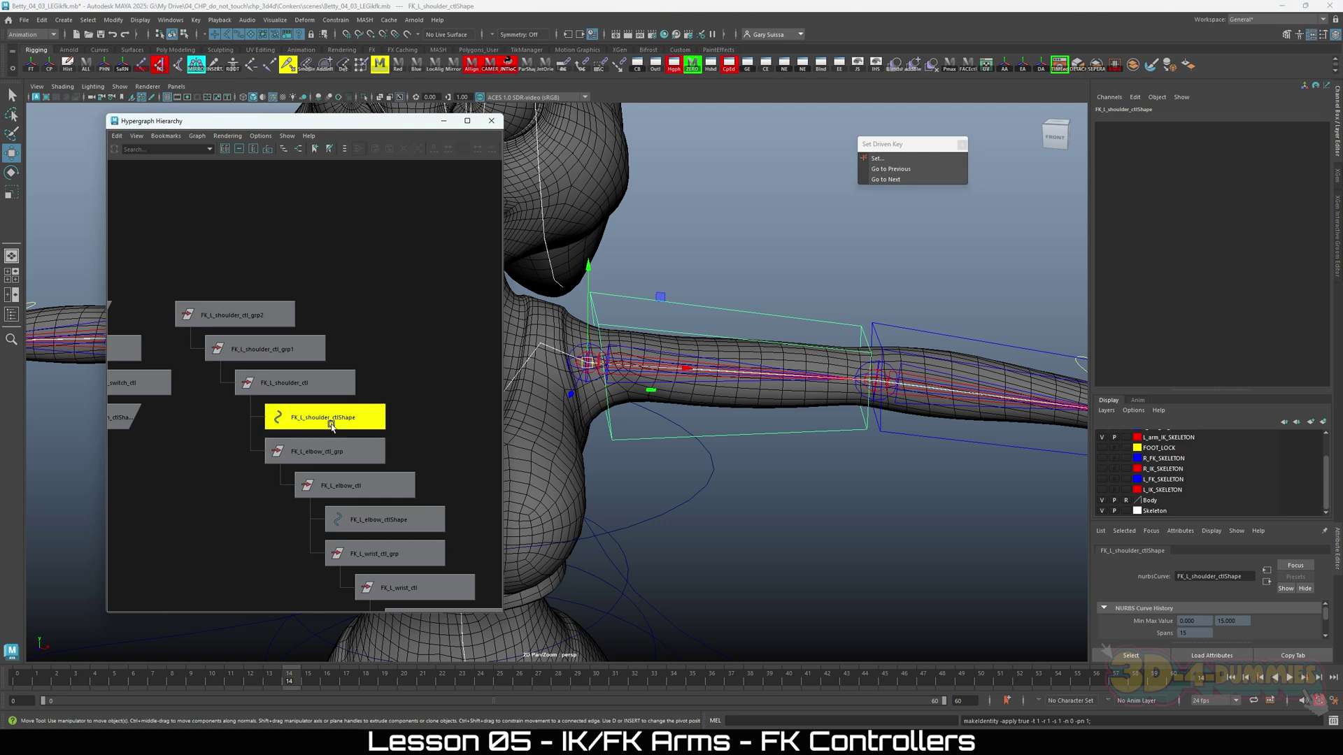
click(333, 458)
click(339, 483)
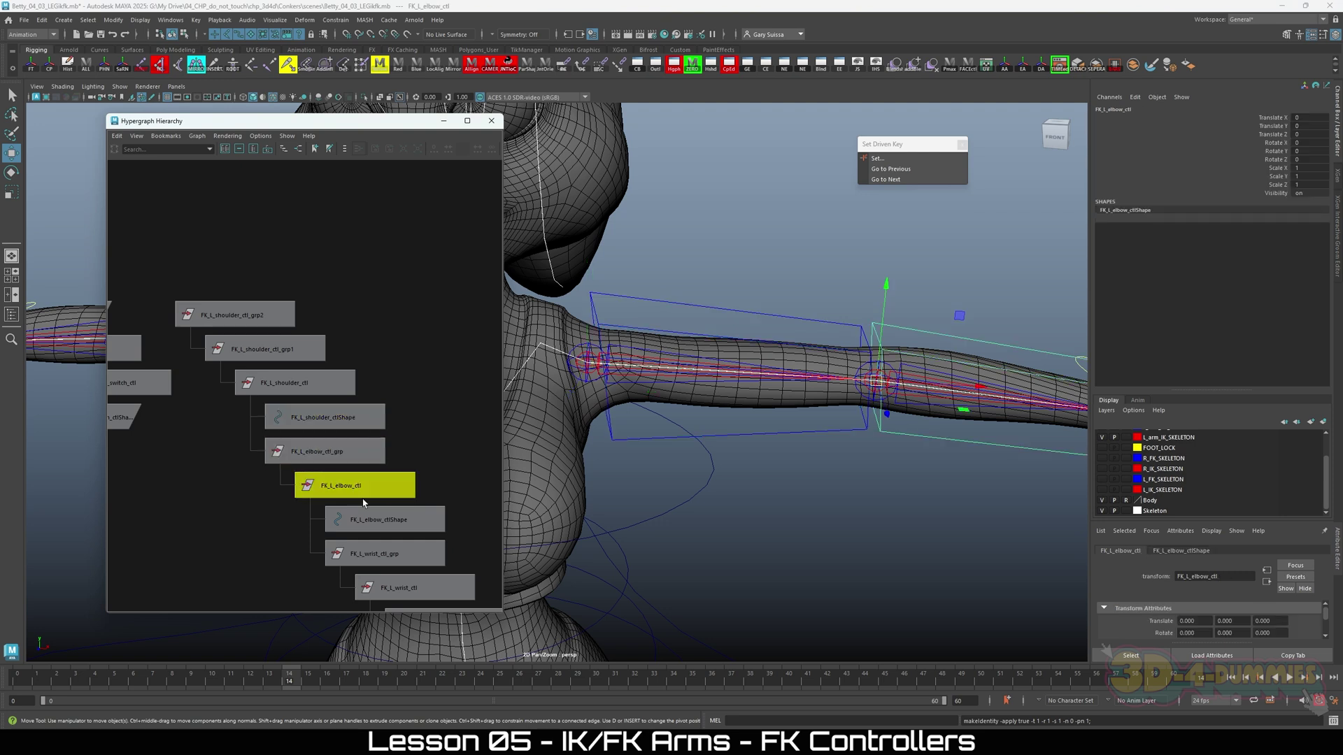
alt+middle_drag(441, 517, 384, 399)
click(329, 435)
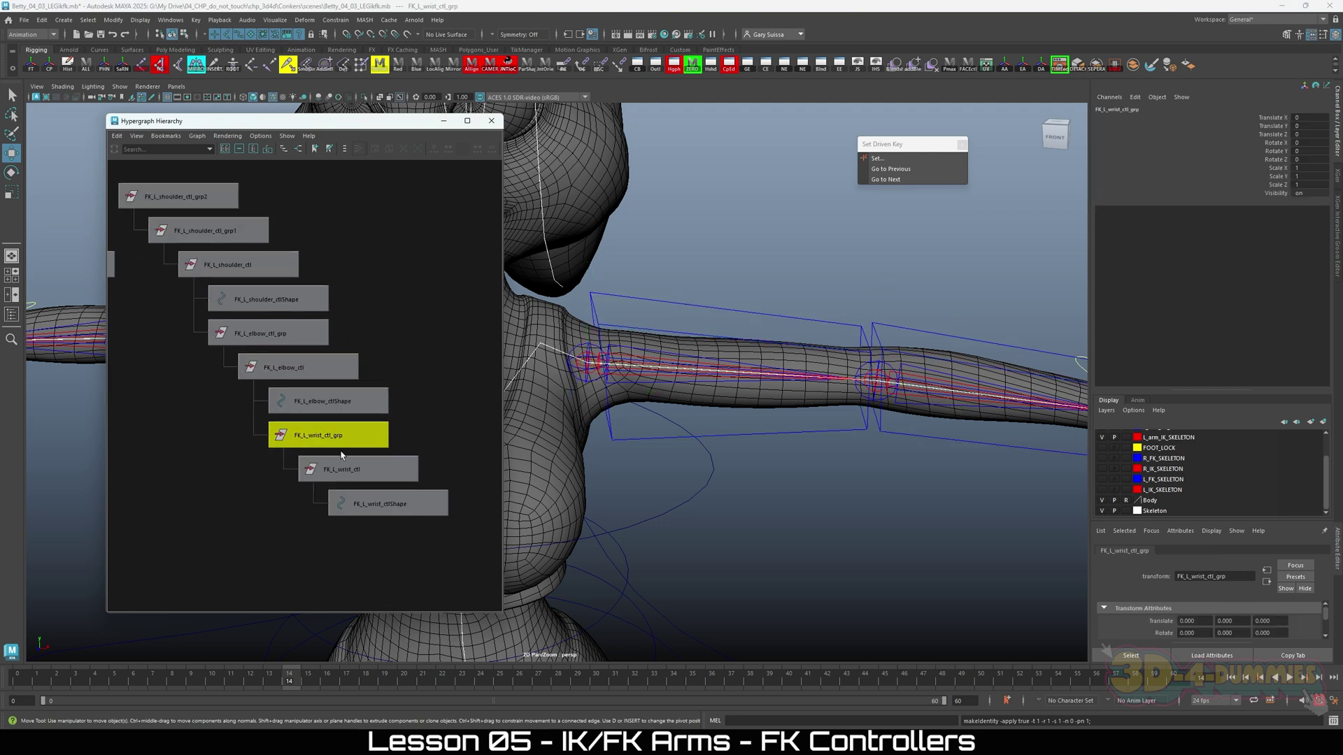
click(349, 471)
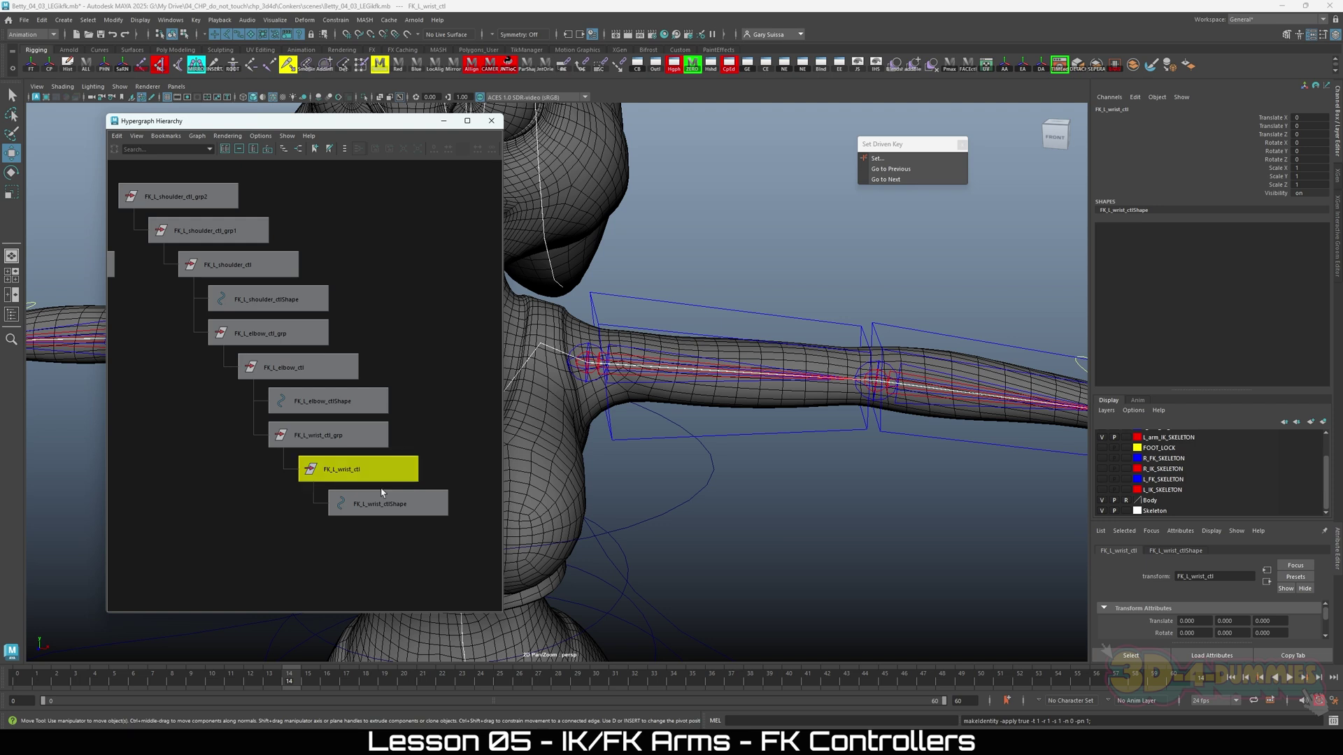
Rename the top group FK_L_shoulder_ctl_grp2 as FK_L_grp.
scroll(334, 368, down, 1)
alt+drag(327, 362, 352, 438)
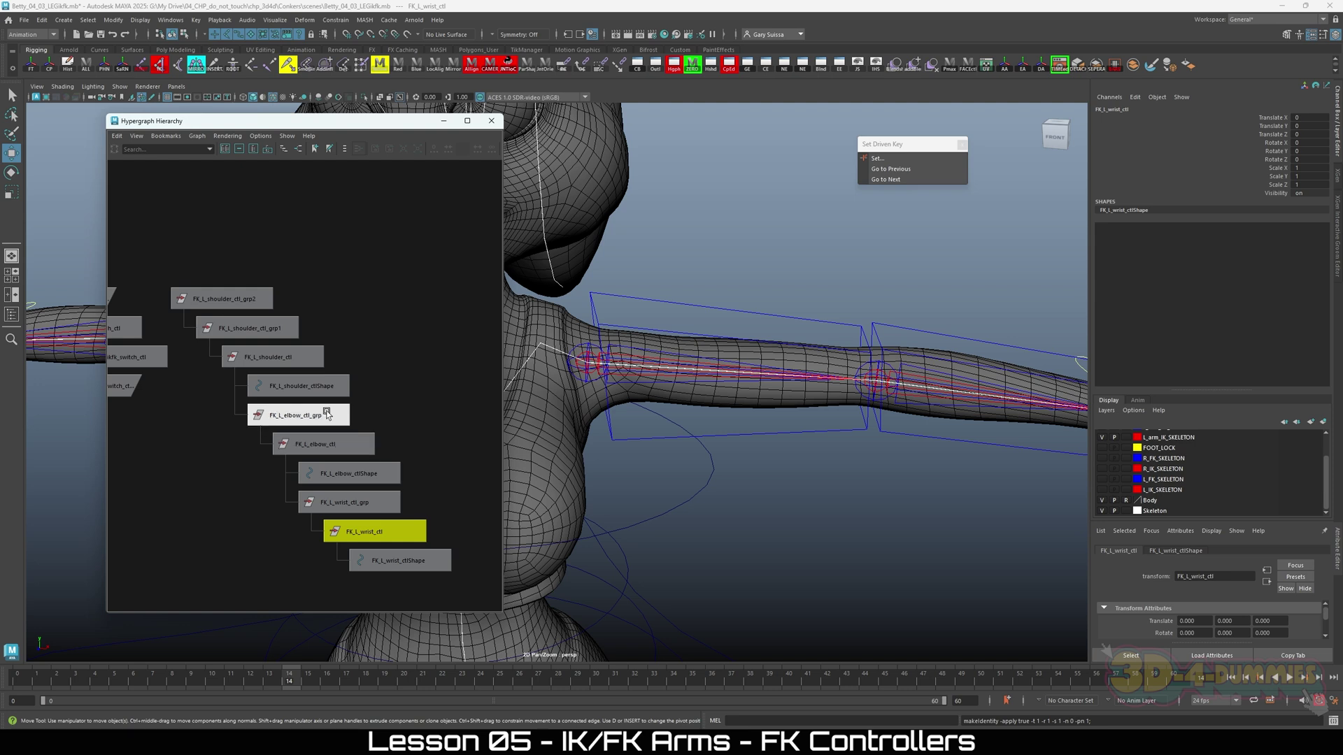
alt+right_drag(329, 410, 411, 403)
alt+middle_drag(411, 403, 422, 417)
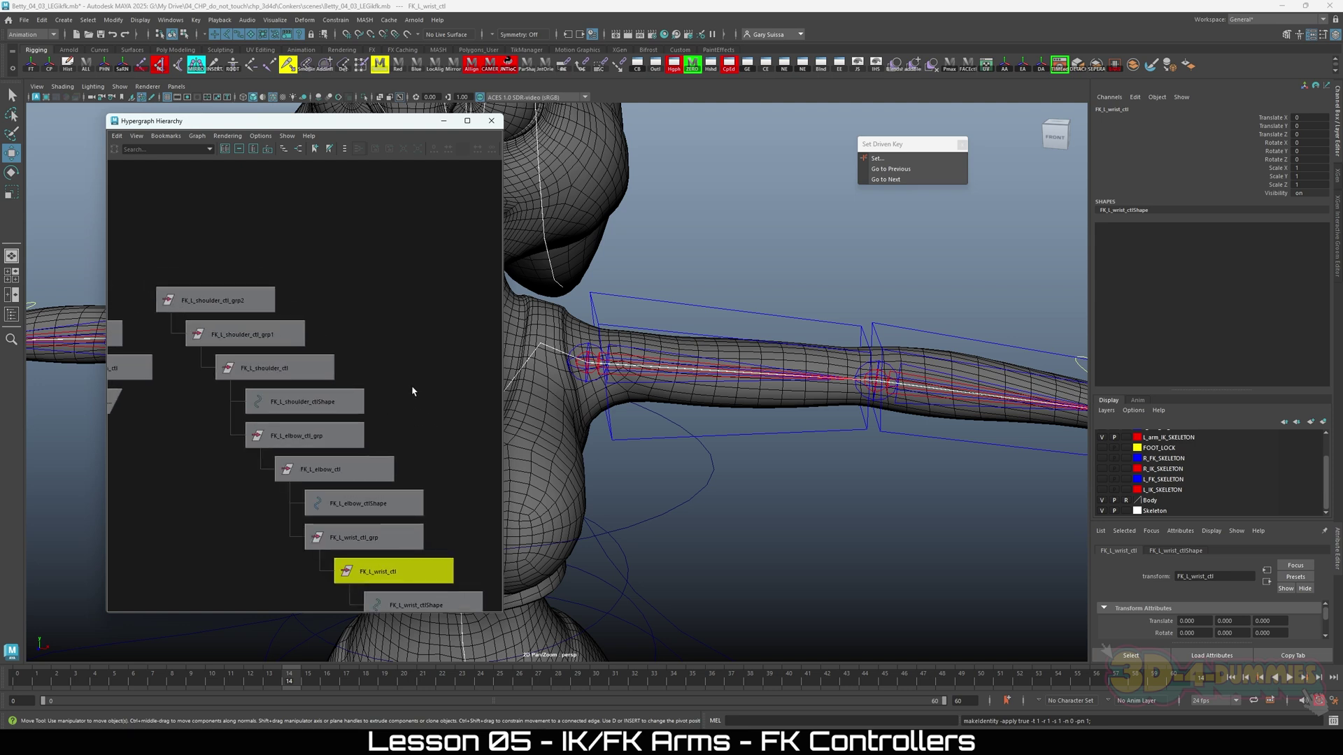
alt+right_drag(409, 353, 330, 300)
alt+middle_drag(329, 300, 348, 276)
click(269, 291)
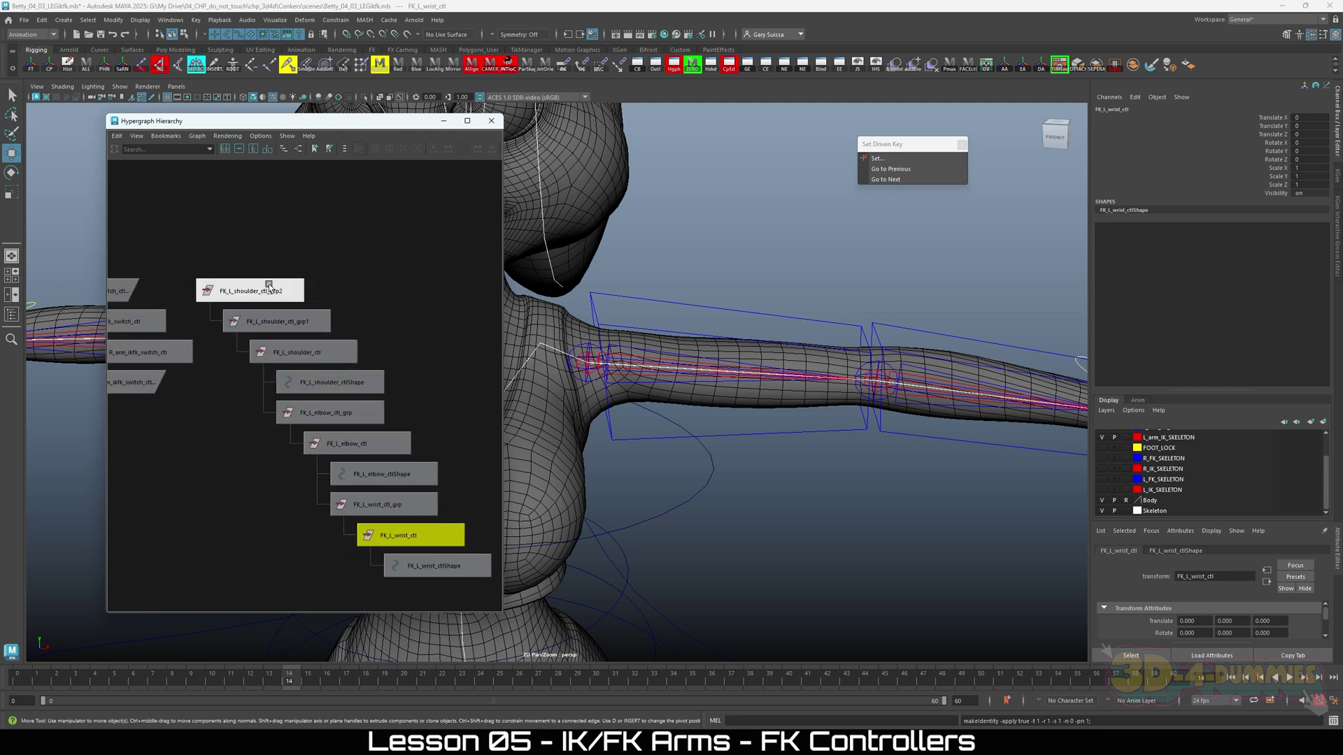
double_click(269, 291)
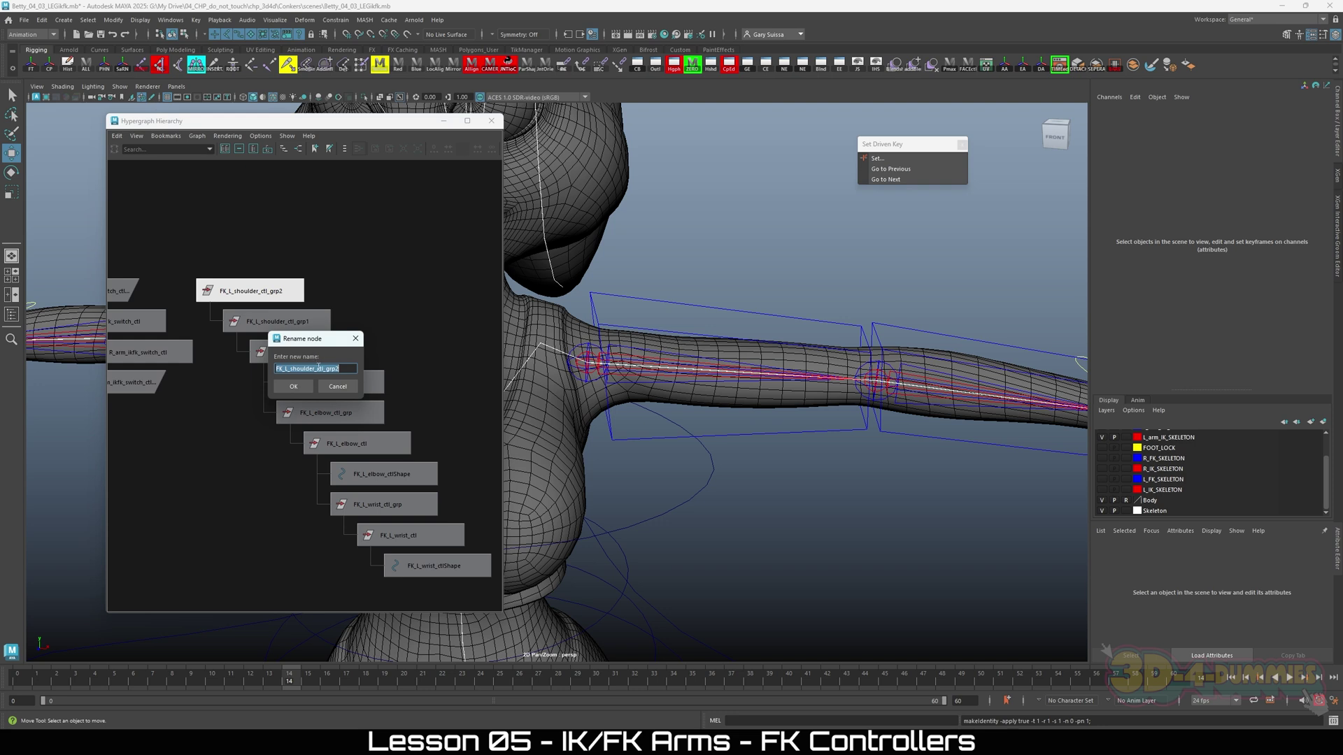
click(293, 369)
drag(291, 369, 349, 378)
text(grp)
key(Return)
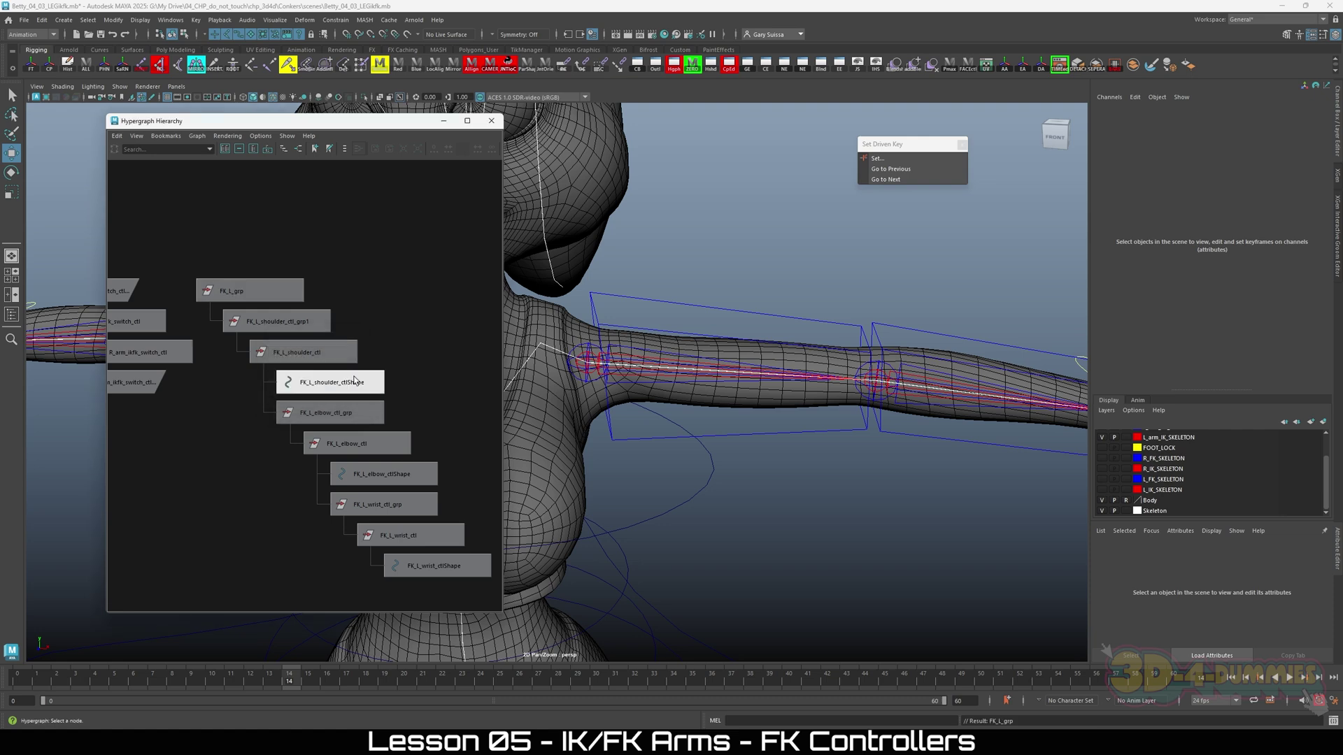
Select the FK_L_grp group node and hide the character's polygon meshes in the viewport.
scroll(348, 379, down, 3)
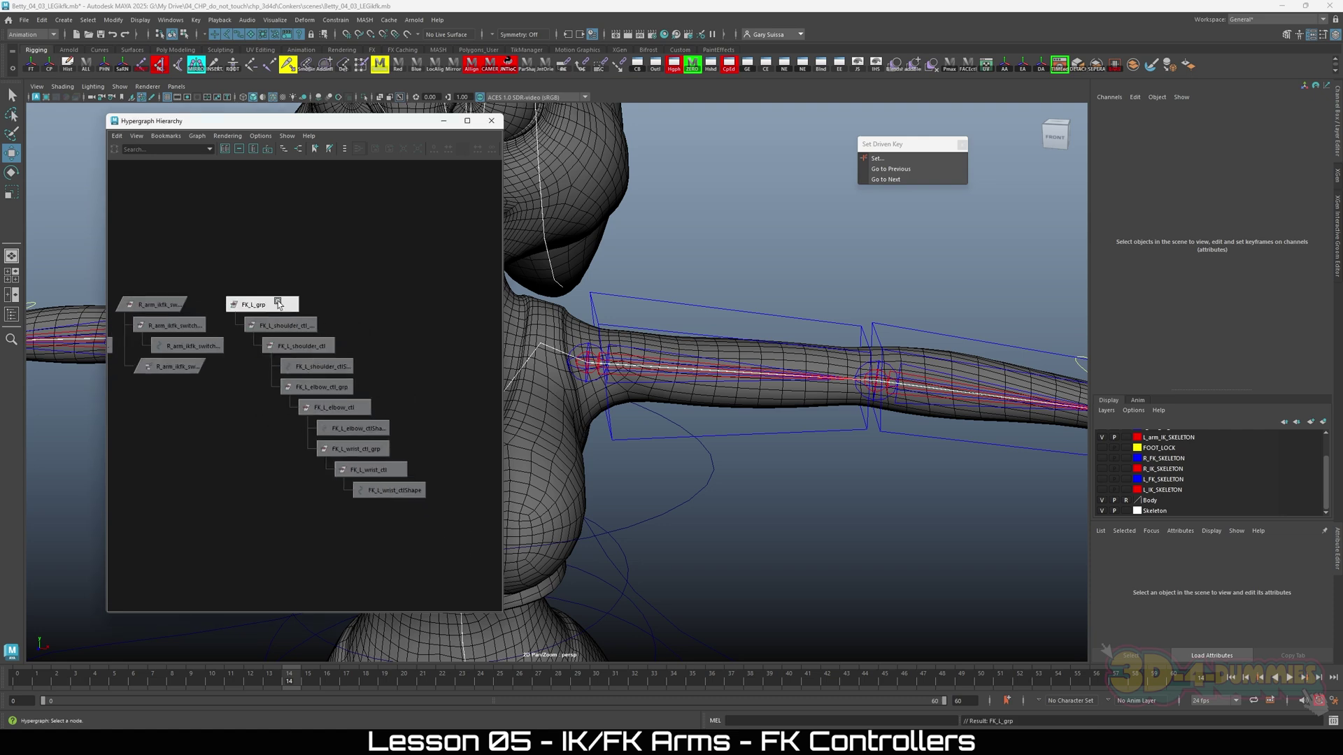
click(260, 304)
alt+right_drag(678, 367, 610, 376)
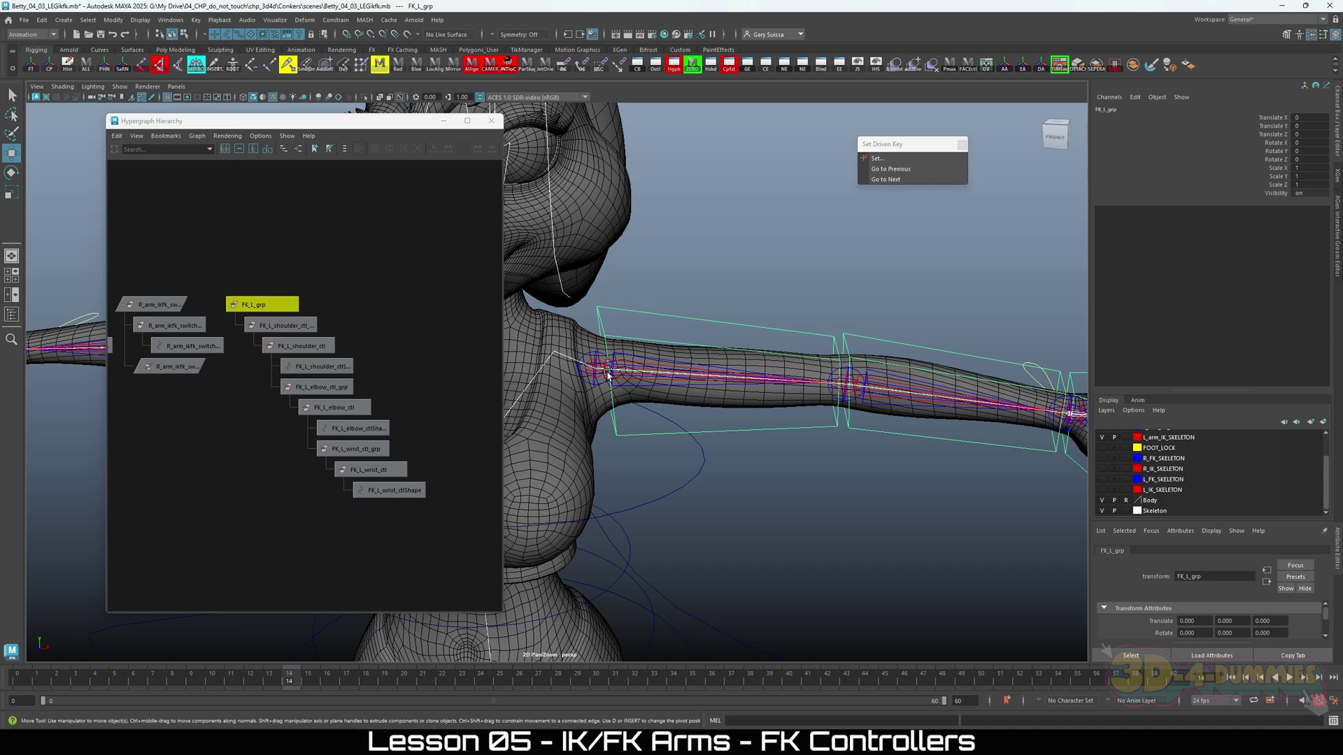
alt+right_drag(817, 469, 699, 456)
alt+middle_drag(699, 456, 748, 285)
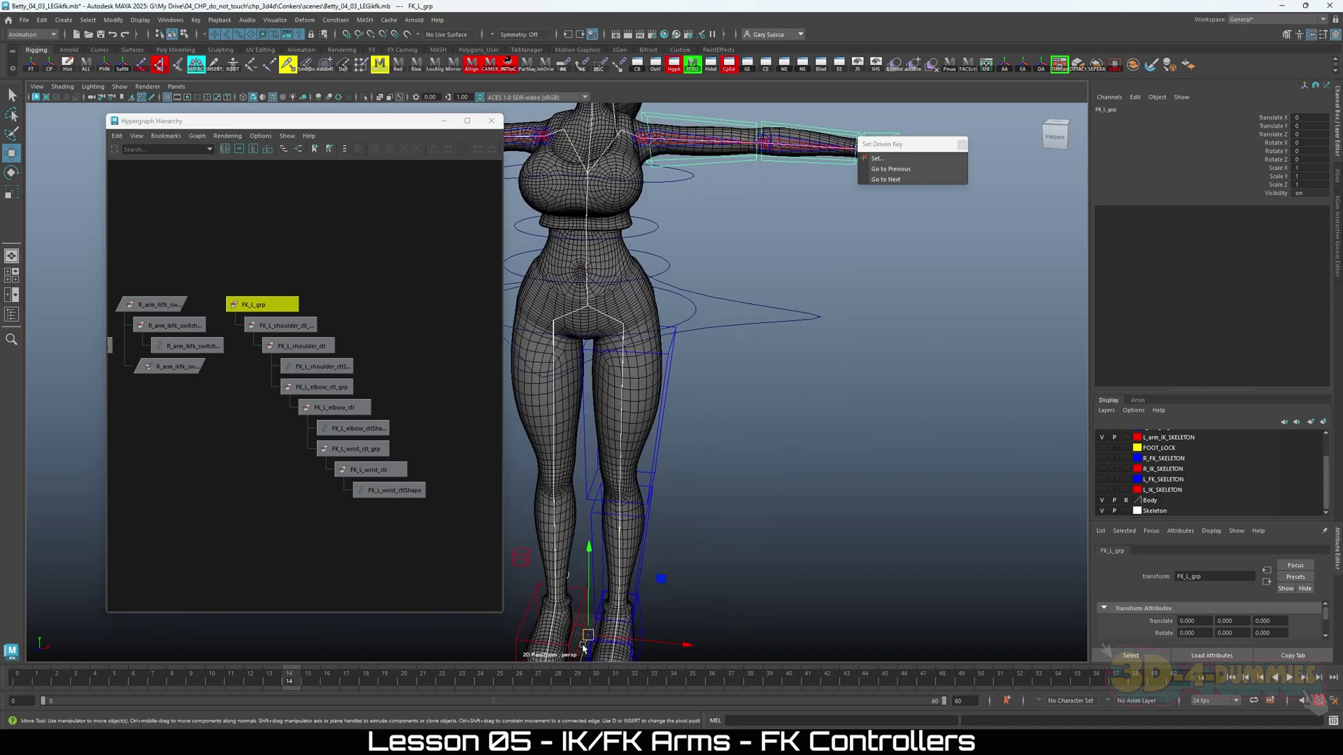
alt+middle_drag(701, 227, 687, 434)
alt+right_drag(692, 447, 1031, 539)
alt+middle_drag(1022, 434, 883, 588)
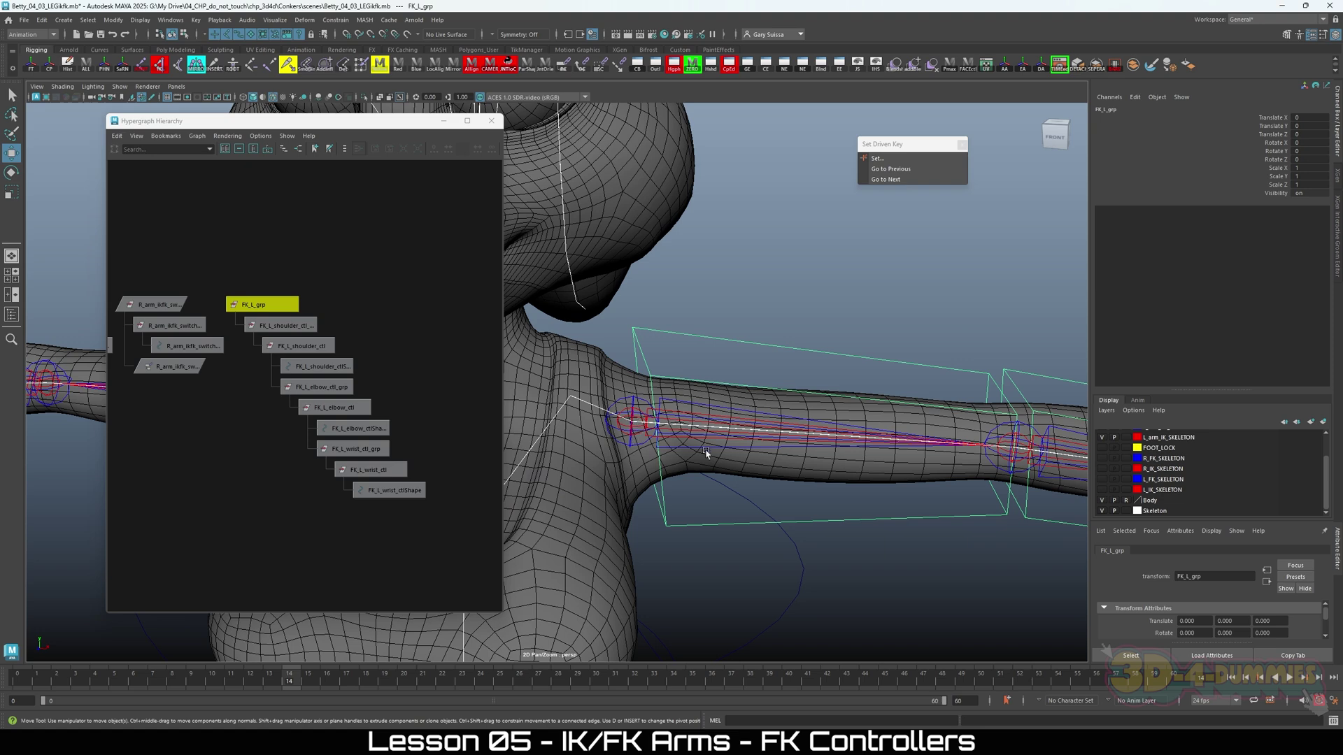
key(alt+1)
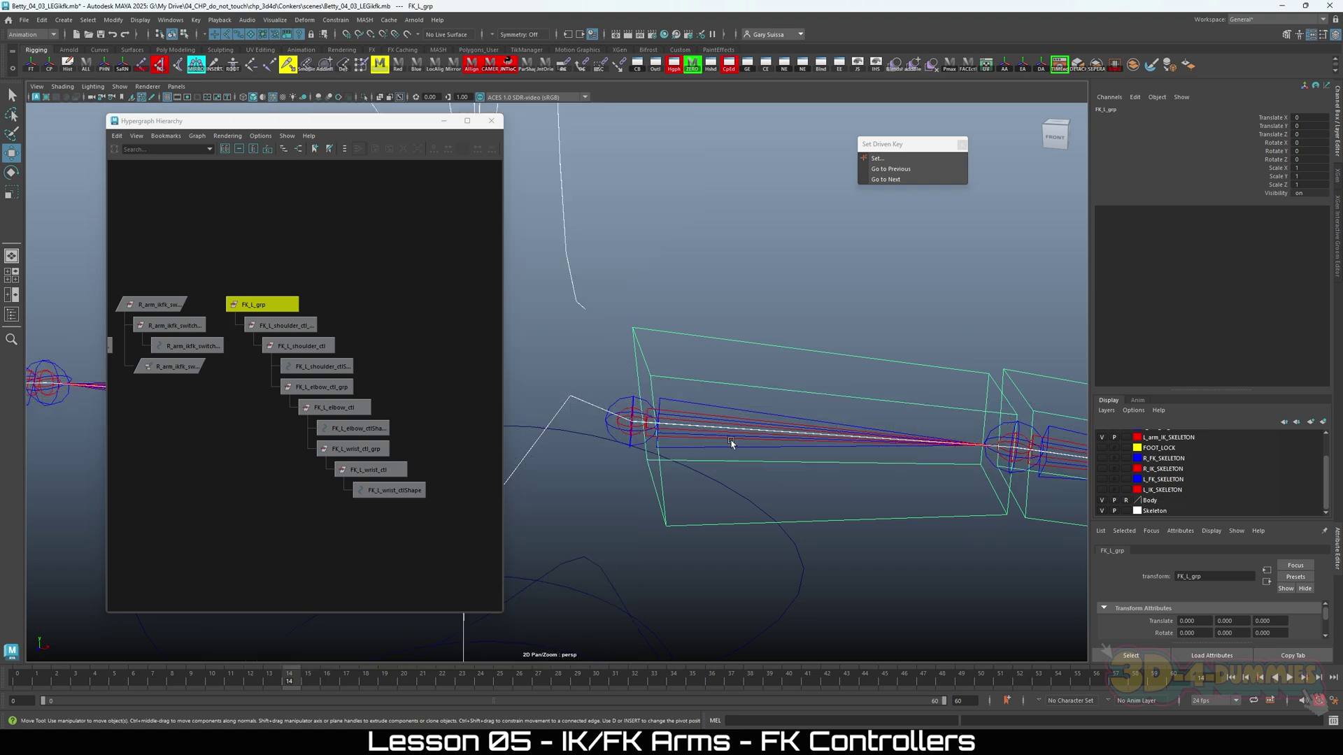
Move the pivot of FK_L_grp from the origin onto the left shoulder joint.
alt+right_drag(840, 512, 650, 456)
alt+middle_drag(612, 456, 654, 309)
alt+drag(654, 308, 658, 333)
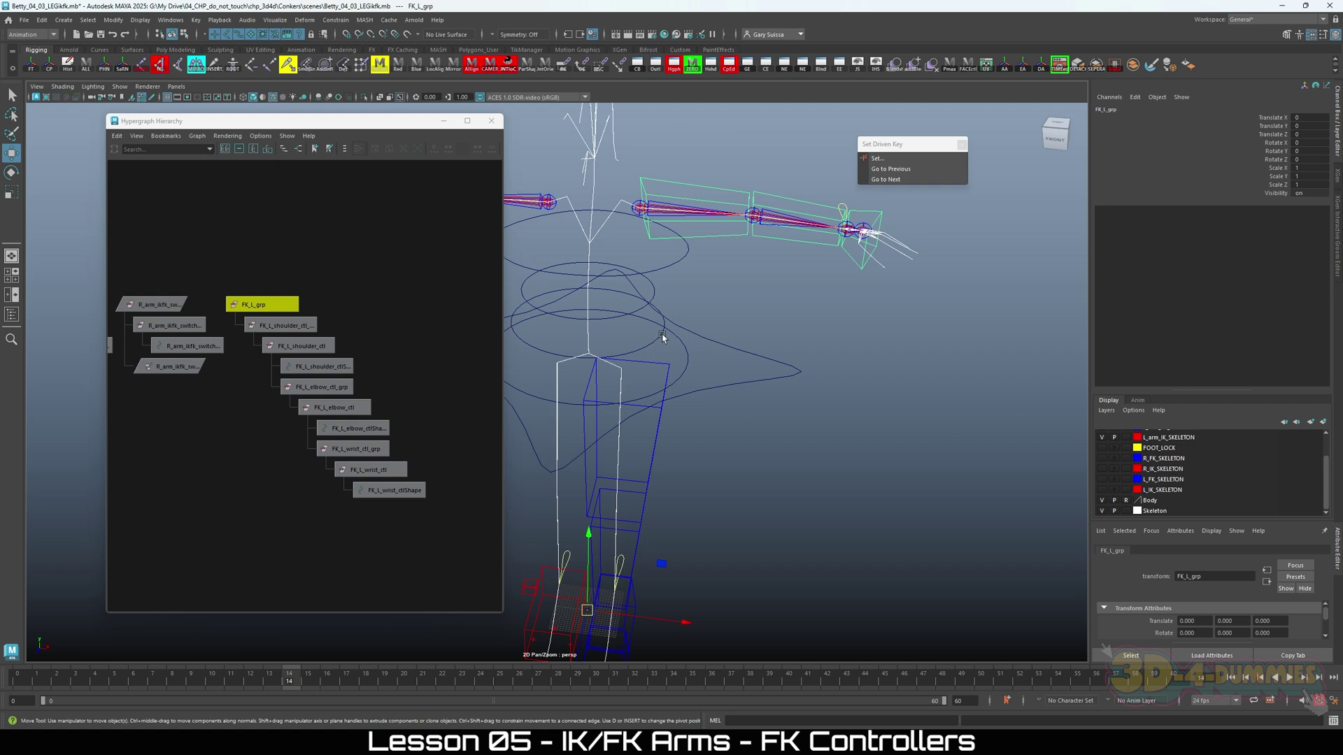
key(d)
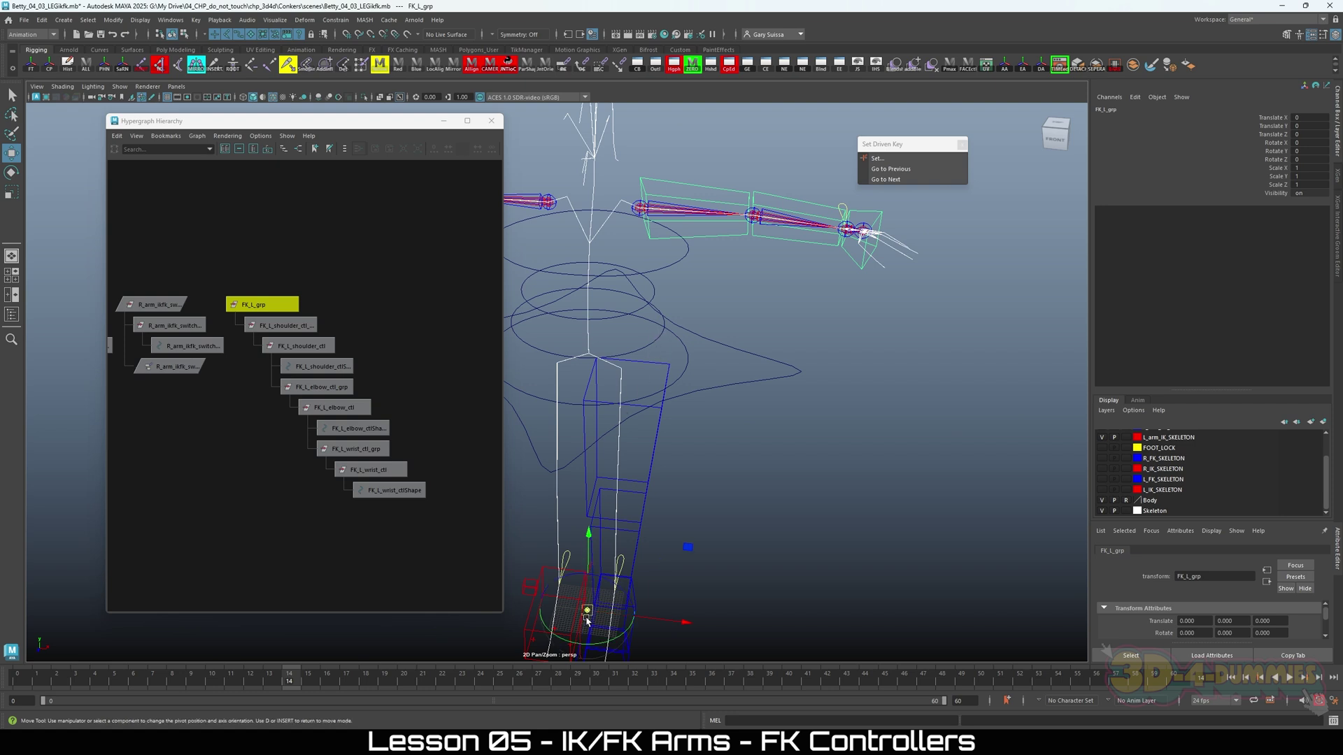
drag(587, 620, 640, 209)
alt+middle_drag(631, 315, 608, 394)
alt+right_drag(608, 395, 905, 436)
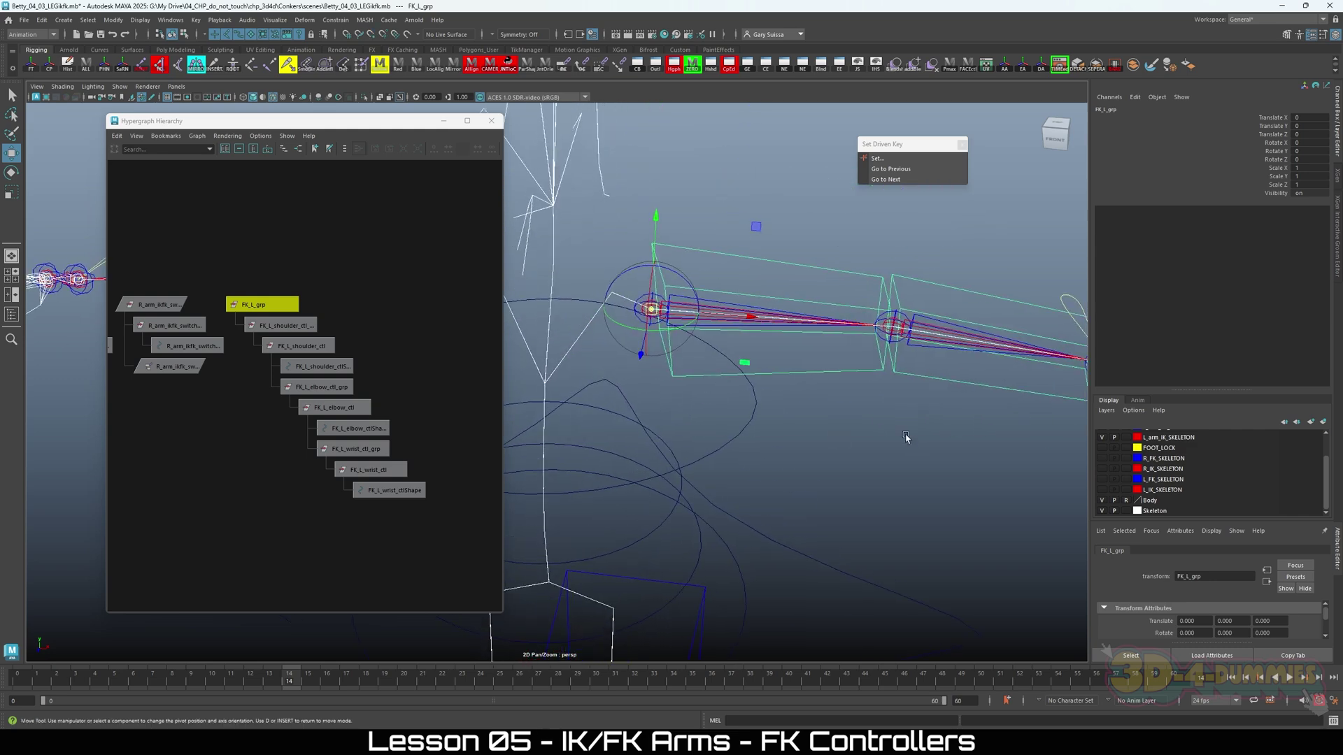
Parent-constrain the FK_L_shoulder joint to the left shoulder FK control.
alt+middle_drag(906, 437, 773, 433)
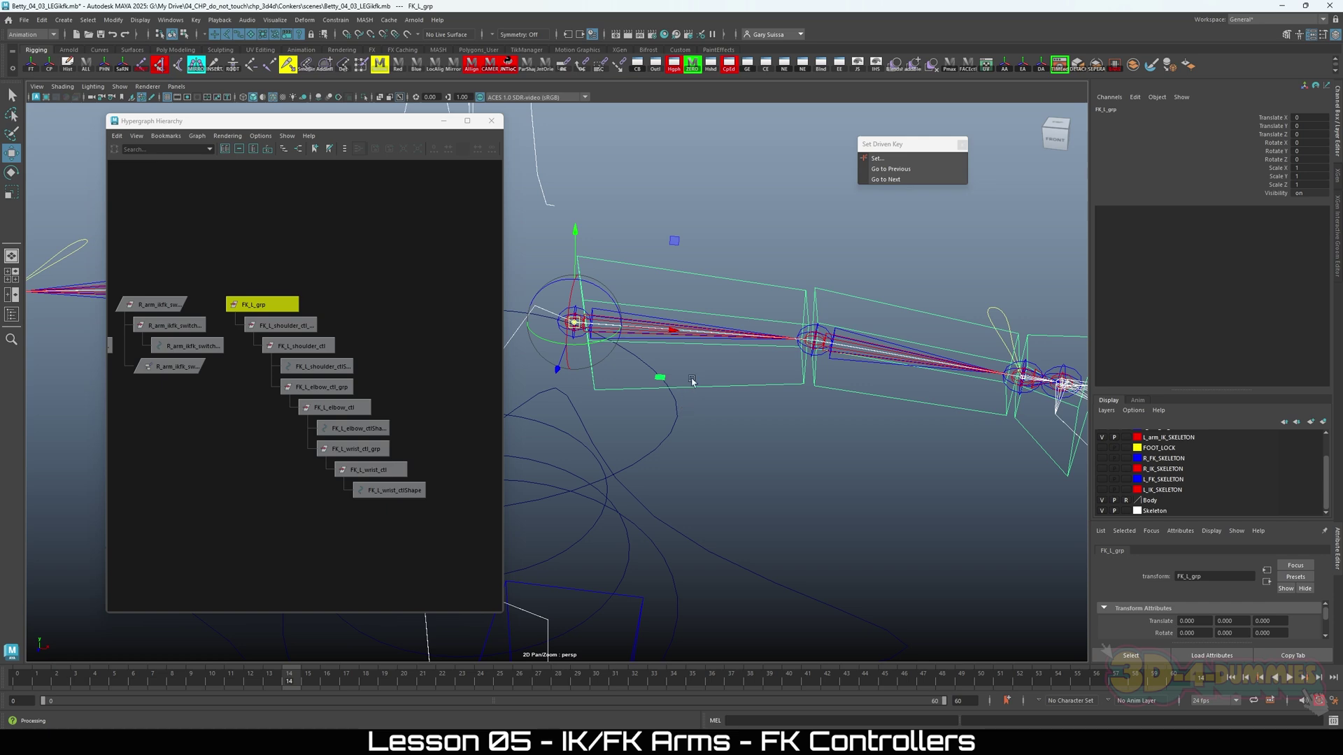
mouse_move(642, 380)
alt+right_down()
mouse_move(786, 406)
mouse_move(633, 388)
alt+right_up()
alt+drag(632, 388, 719, 414)
alt+right_drag(719, 414, 760, 454)
alt+middle_drag(760, 455, 812, 421)
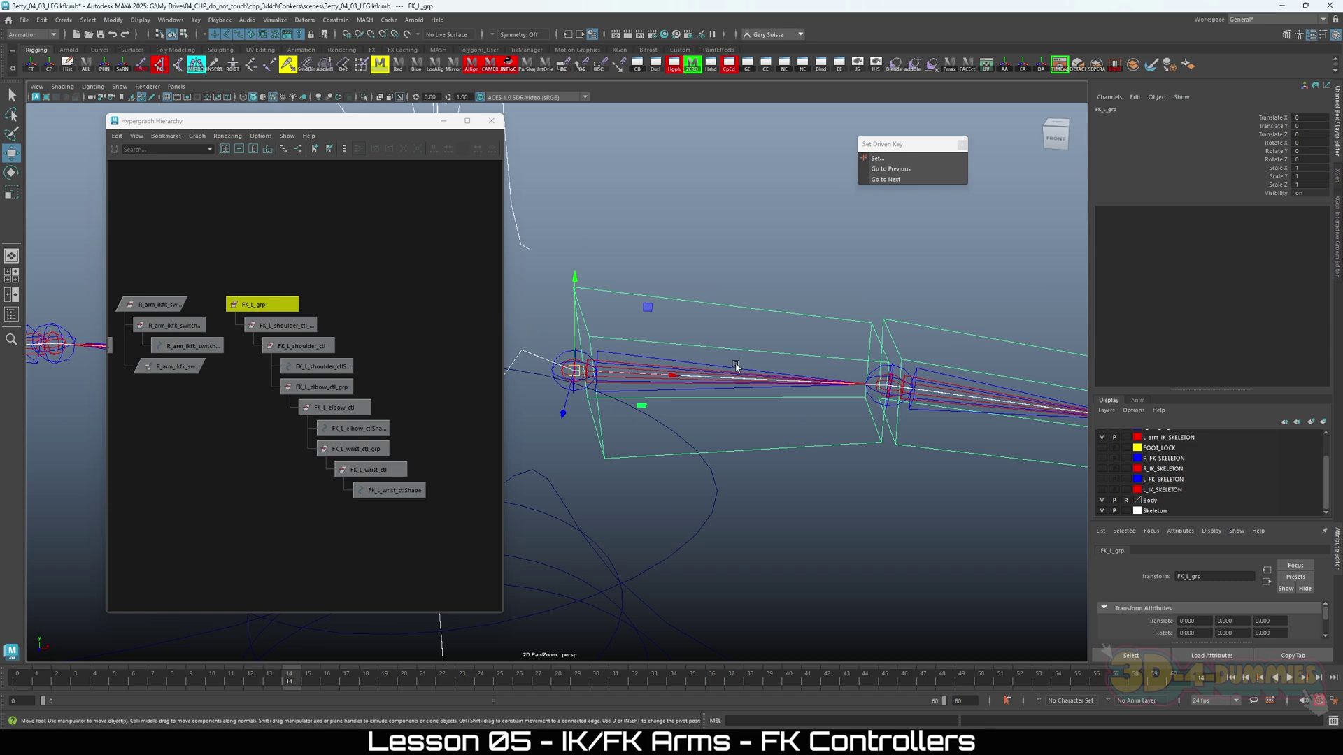
alt+middle_drag(585, 342, 597, 313)
alt+right_drag(596, 313, 700, 313)
alt+middle_drag(699, 313, 633, 296)
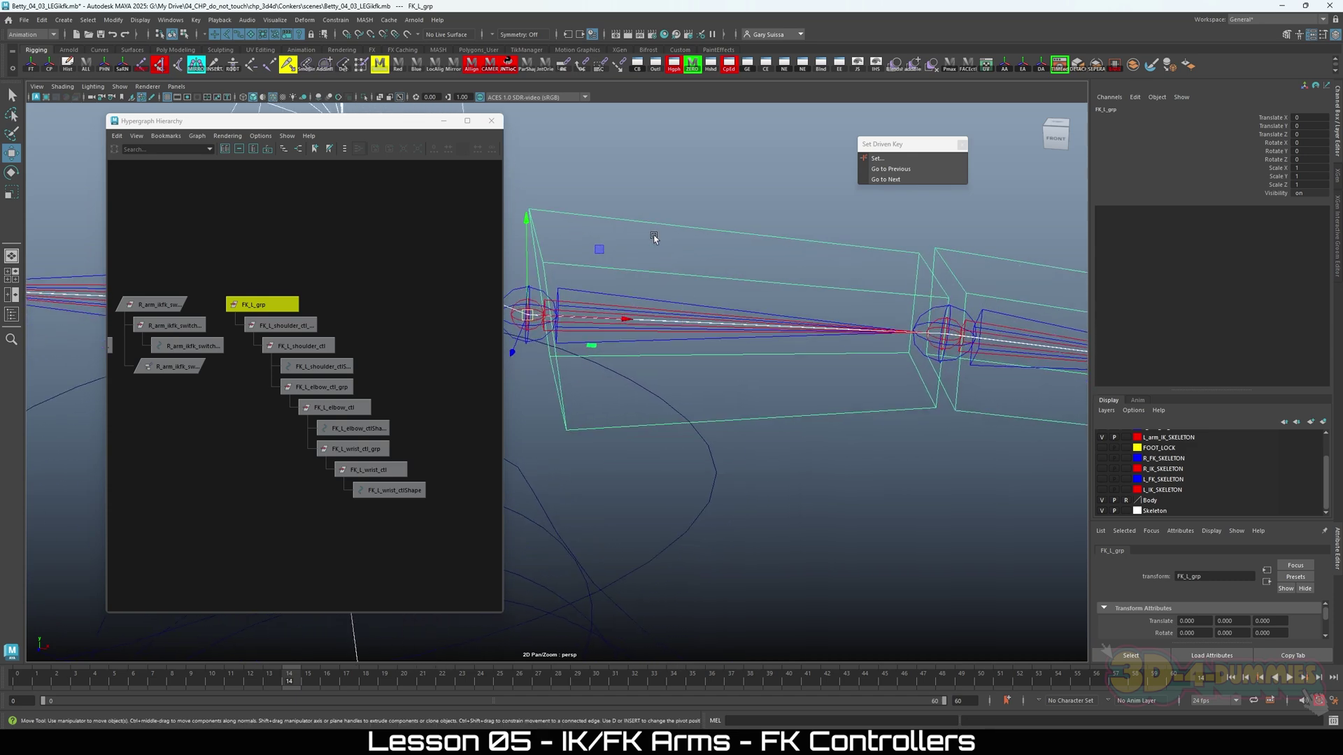
alt+right_drag(653, 237, 686, 254)
alt+middle_drag(686, 254, 691, 263)
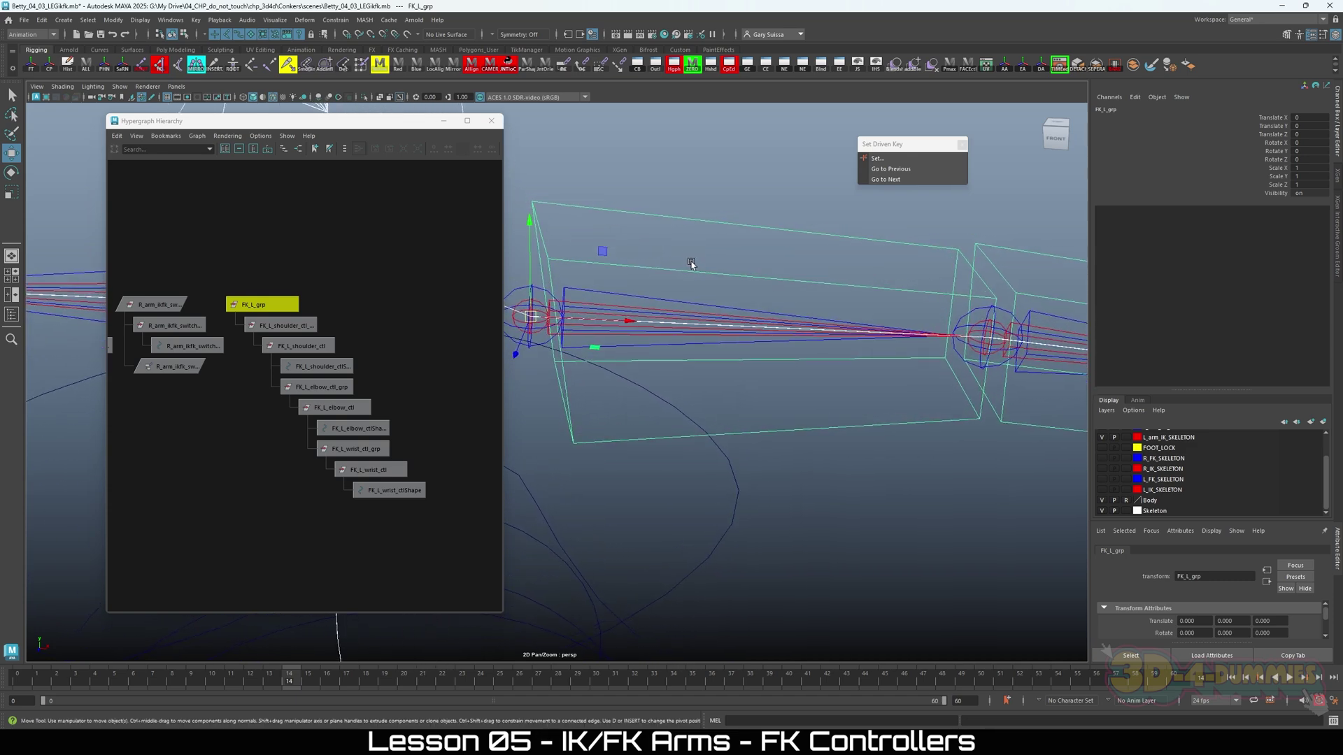
click(631, 209)
click(654, 299)
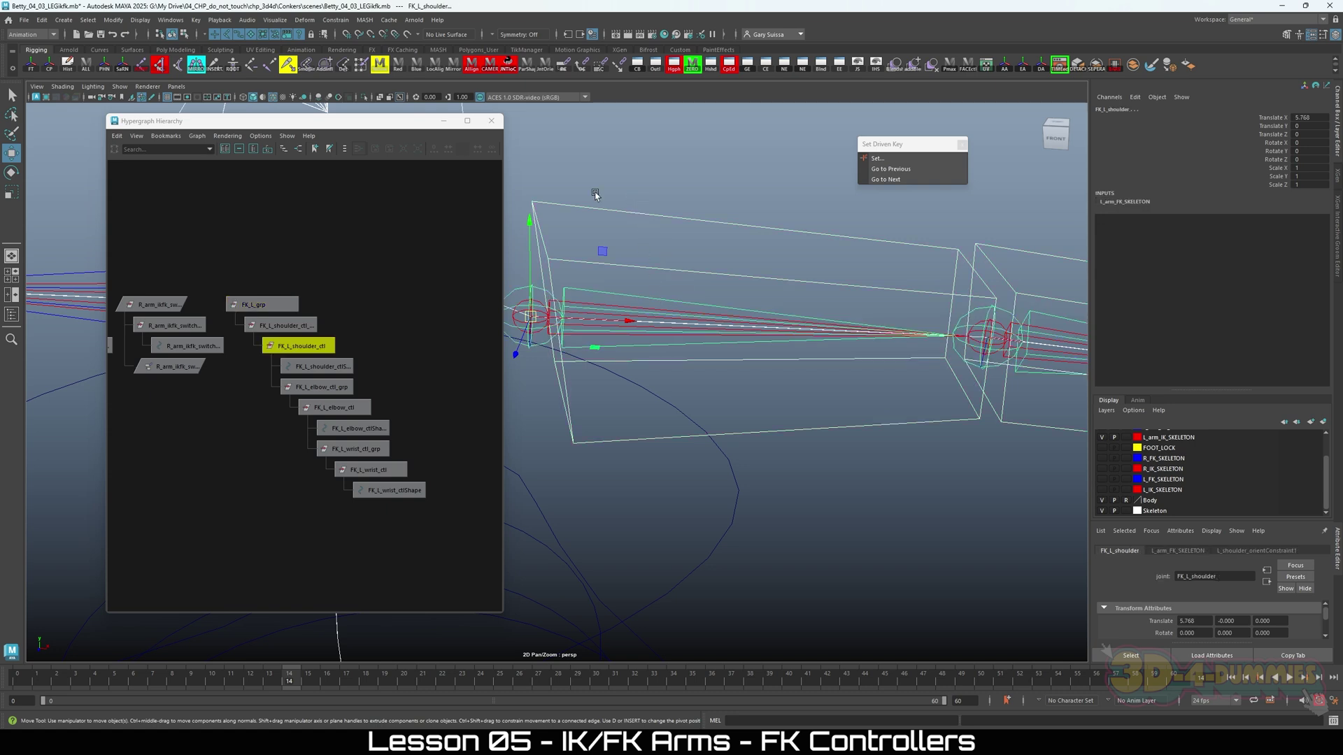
click(336, 20)
click(347, 50)
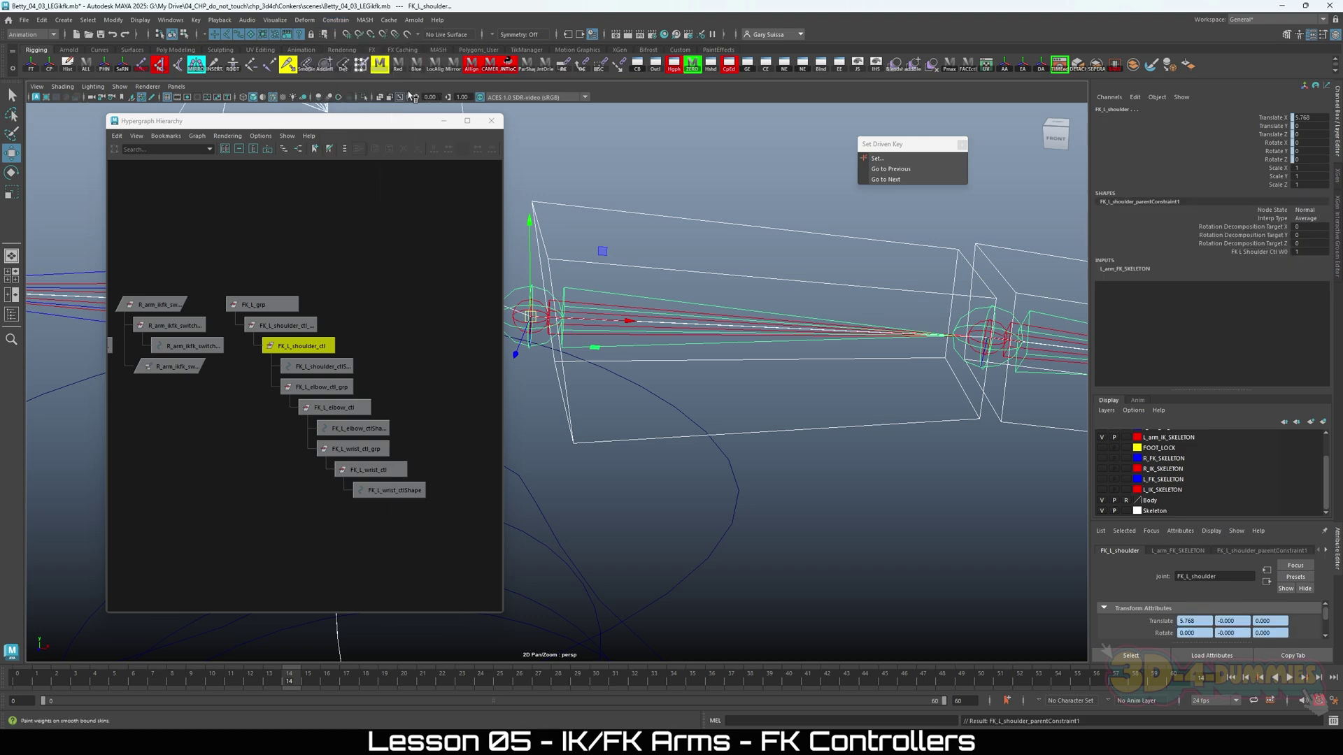
Apply the same parent constraint from the left elbow FK control to the FK_L_elbow joint.
alt+middle_drag(816, 363, 661, 344)
scroll(661, 344, up, 3)
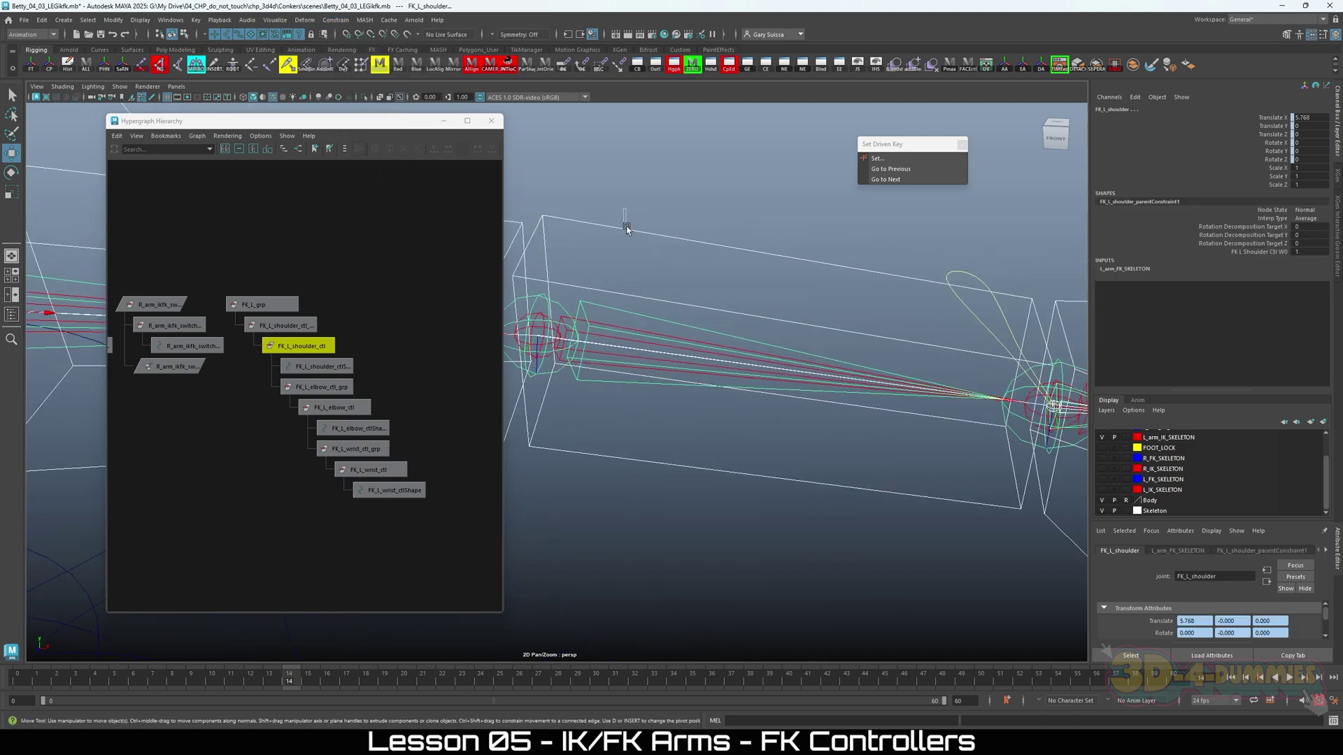
click(647, 318)
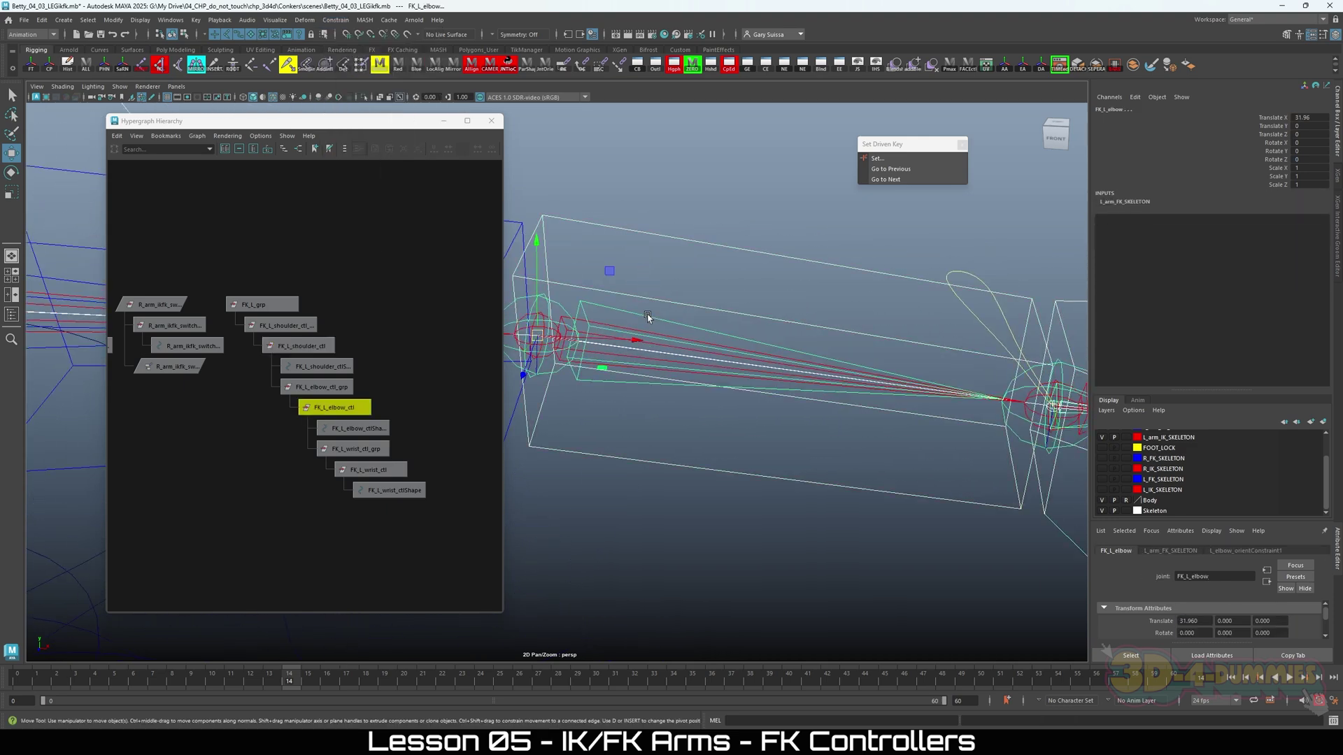
key(g)
Repeat the parent constraint with the left wrist FK control driving the FK_L_wrist joint.
alt+middle_drag(914, 378, 787, 298)
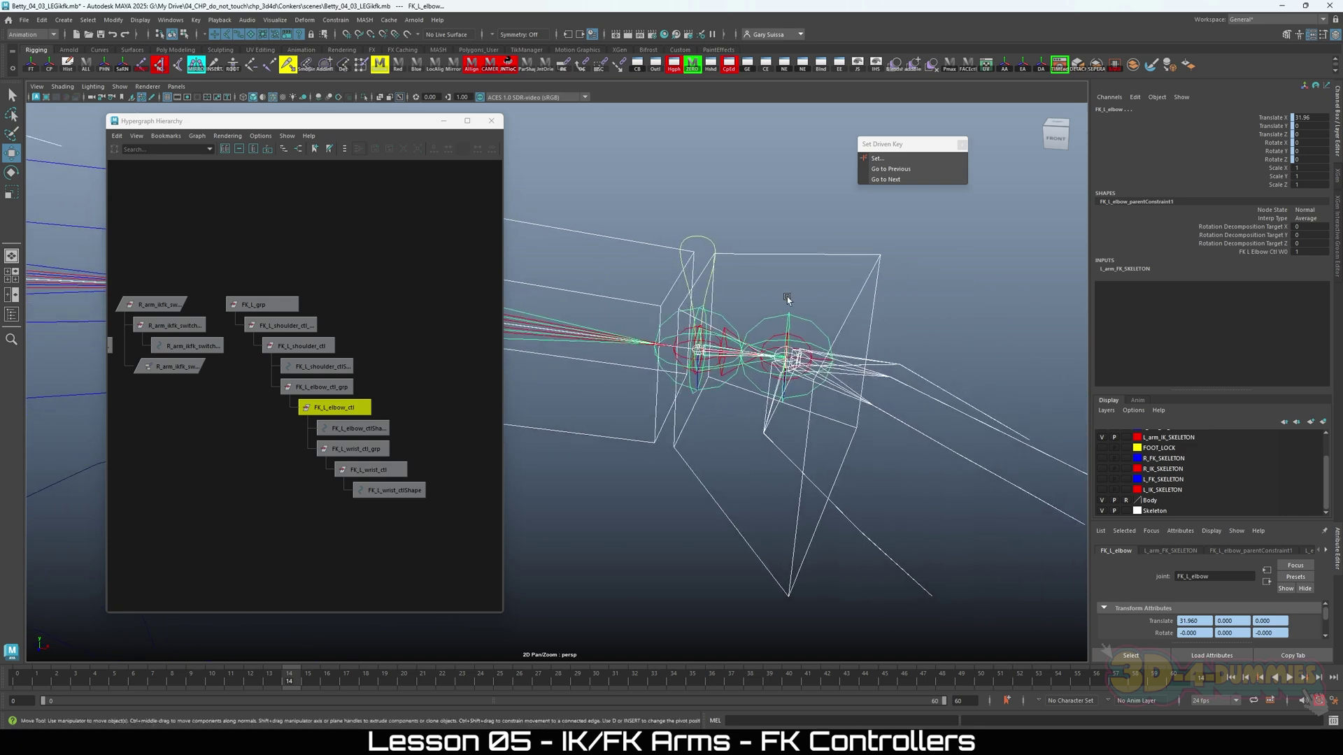
click(775, 259)
shift+click(725, 320)
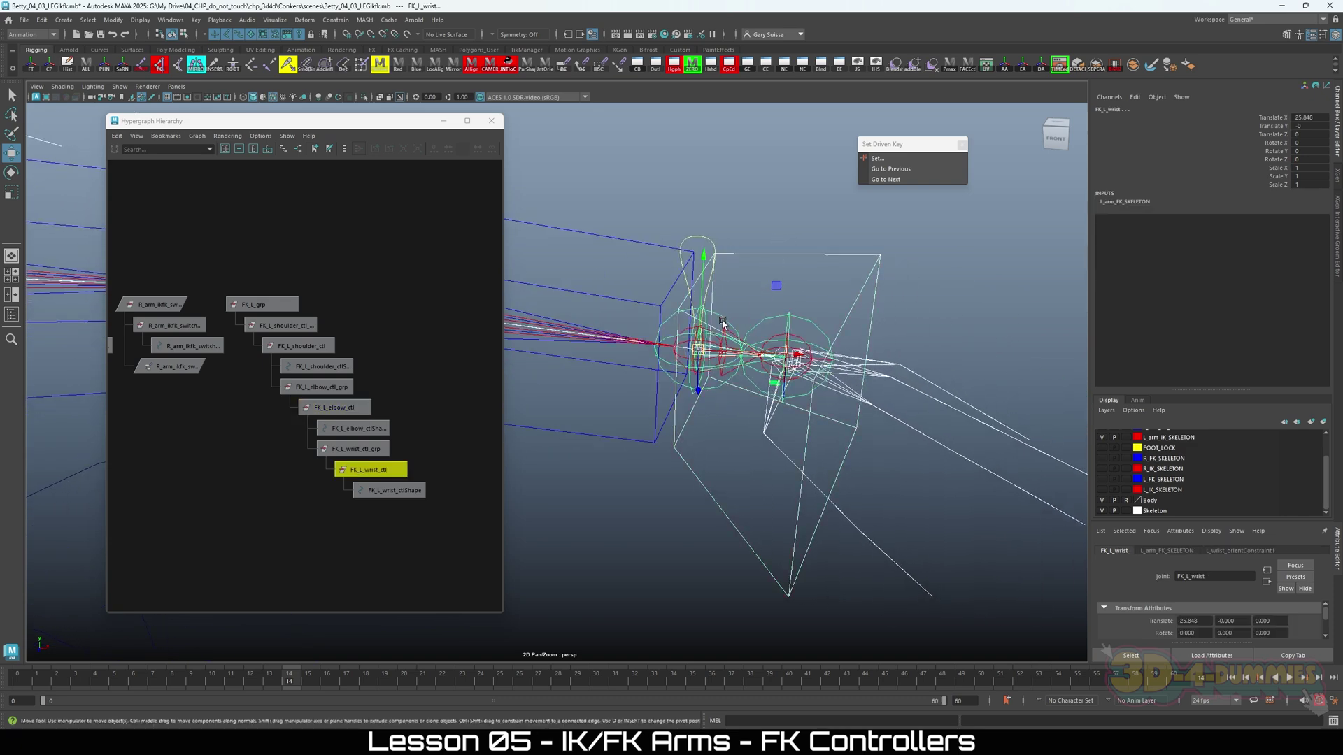
key(g)
Mirror a copy of the FK_L_grp control hierarchy onto the right arm.
scroll(553, 355, down, 3)
alt+middle_drag(552, 354, 816, 336)
scroll(726, 362, down, 3)
click(272, 305)
scroll(703, 389, down, 2)
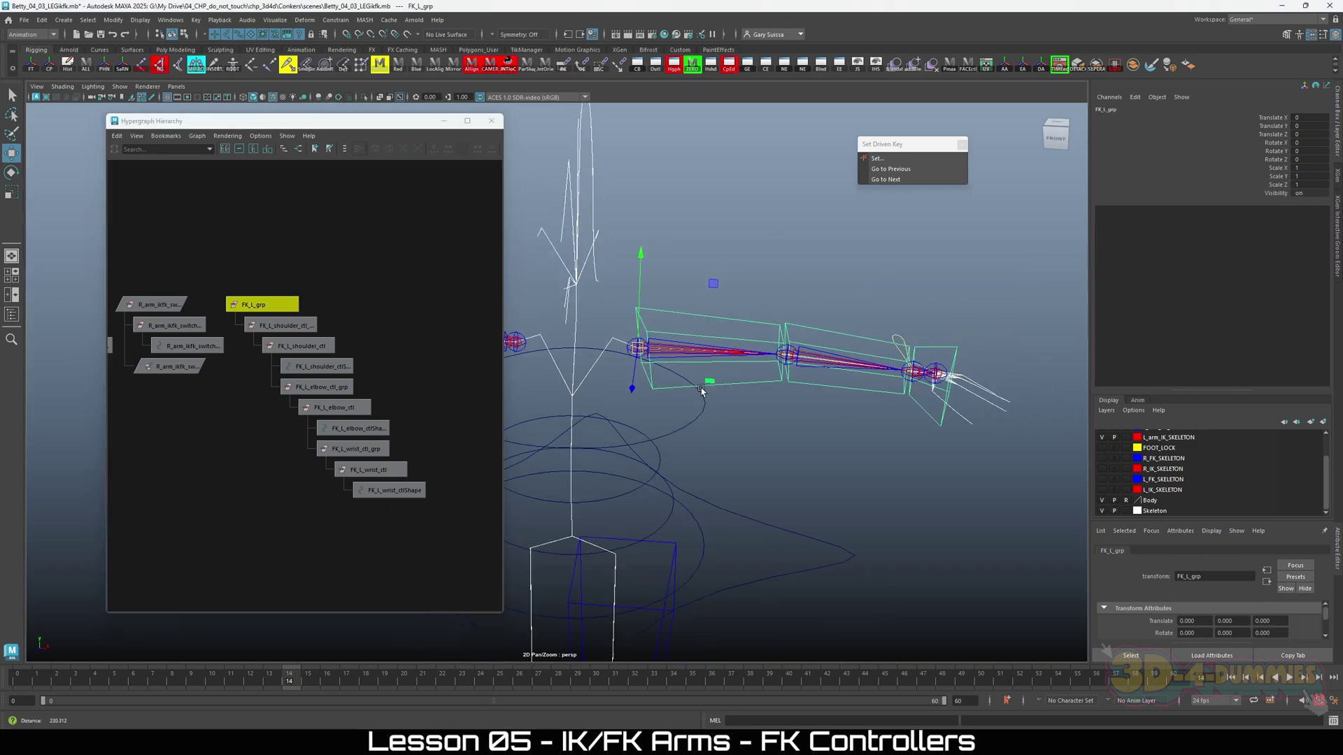
alt+middle_drag(703, 389, 784, 371)
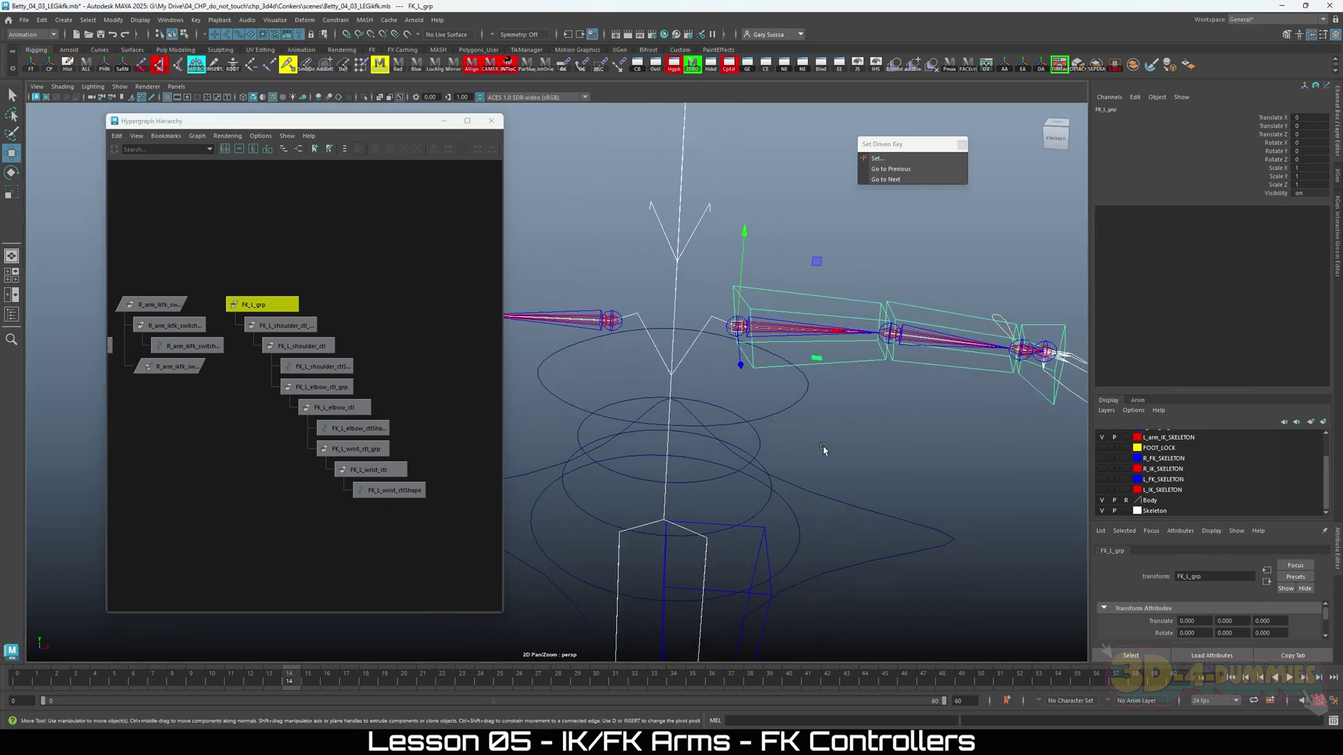
alt+drag(615, 358, 653, 371)
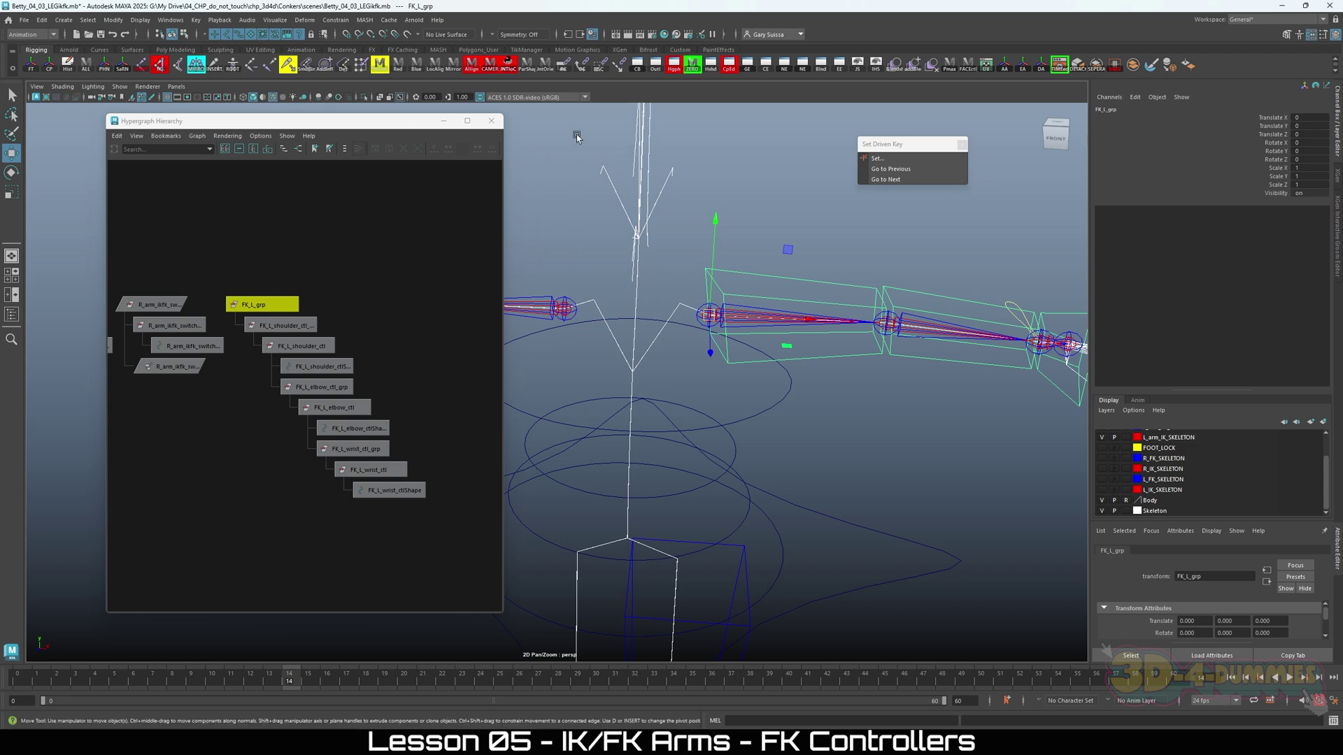
alt+right_drag(655, 190, 576, 260)
alt+middle_drag(577, 260, 603, 235)
alt+drag(603, 238, 584, 256)
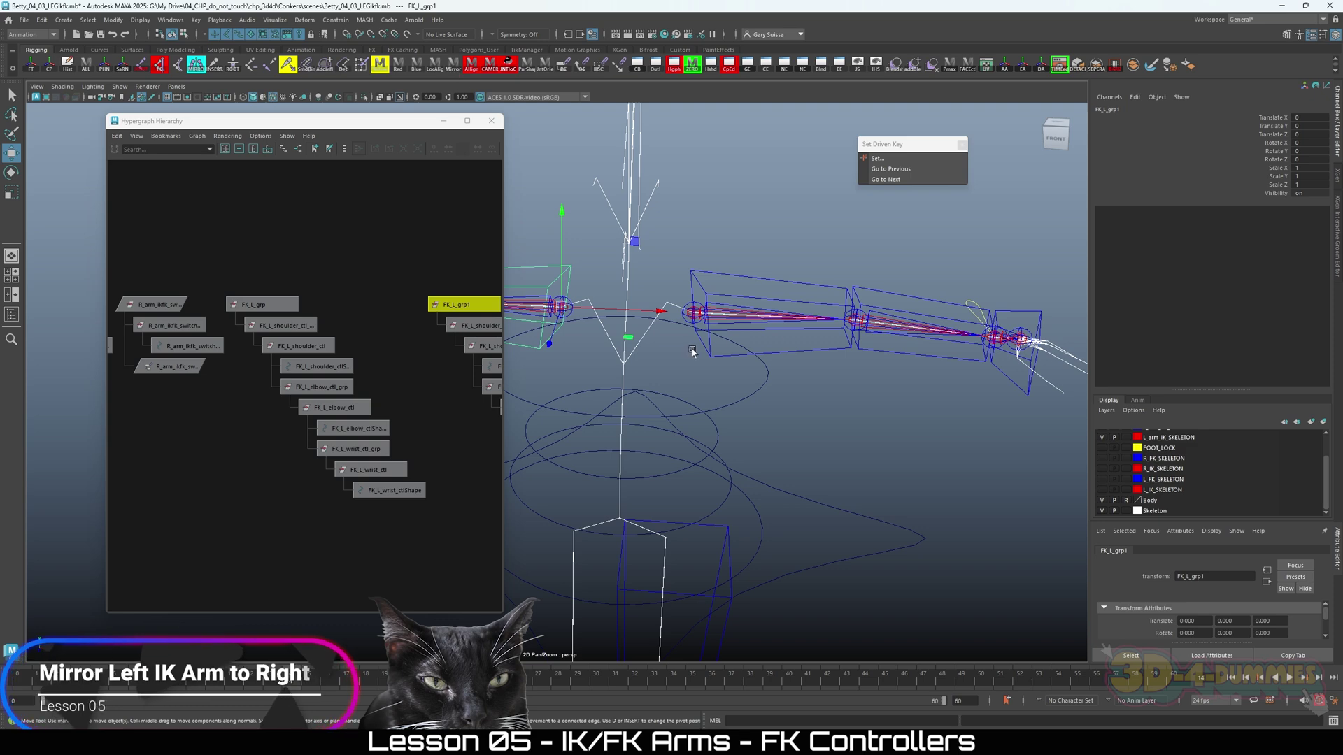
click(453, 66)
Select the mirrored shoulder, elbow and wrist controls in turn and check their placement and transform channels.
alt+middle_drag(347, 397, 154, 387)
alt+right_drag(580, 368, 638, 374)
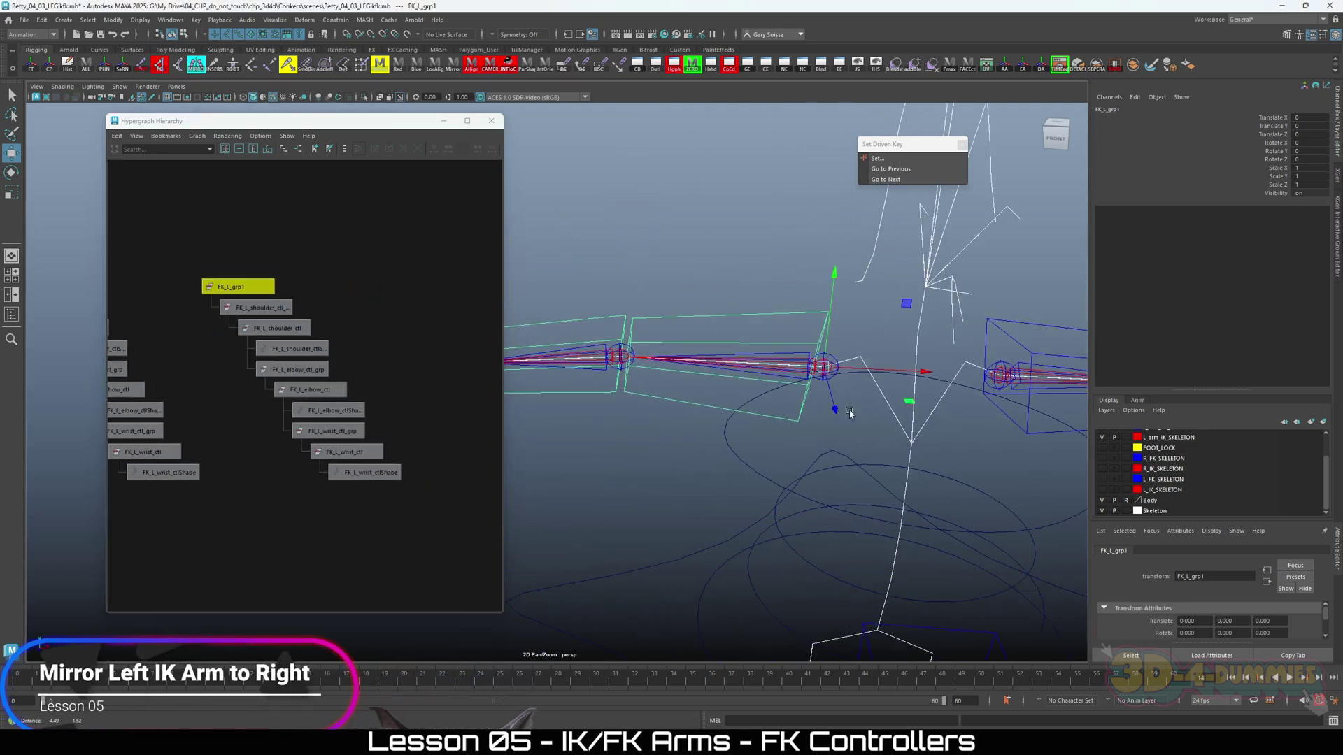
alt+middle_drag(638, 374, 722, 381)
alt+drag(722, 381, 782, 399)
alt+middle_drag(782, 399, 465, 390)
alt+right_drag(466, 390, 863, 422)
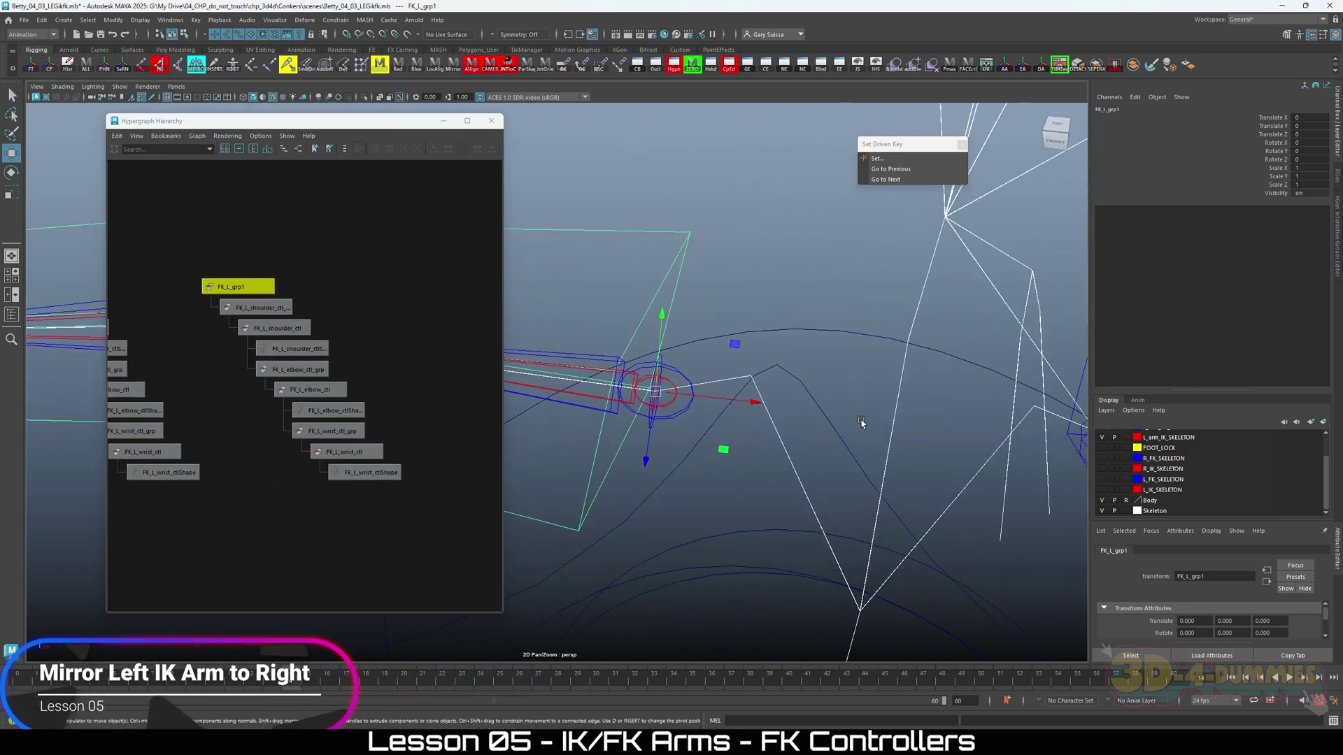
alt+middle_drag(863, 422, 910, 424)
click(658, 225)
alt+drag(652, 246, 754, 311)
click(799, 269)
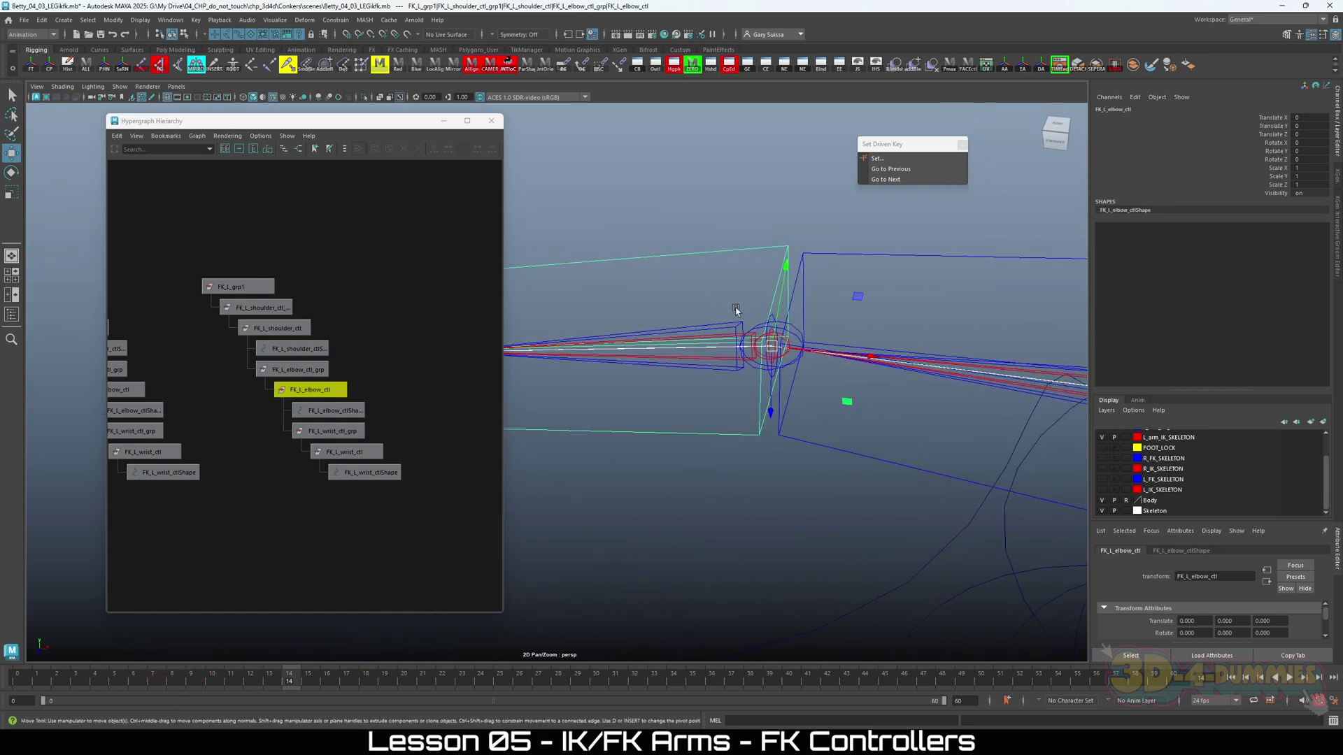
alt+right_drag(738, 312, 825, 315)
alt+middle_drag(825, 315, 544, 288)
alt+right_drag(545, 288, 713, 355)
alt+middle_drag(712, 355, 847, 414)
alt+drag(806, 359, 773, 399)
click(609, 348)
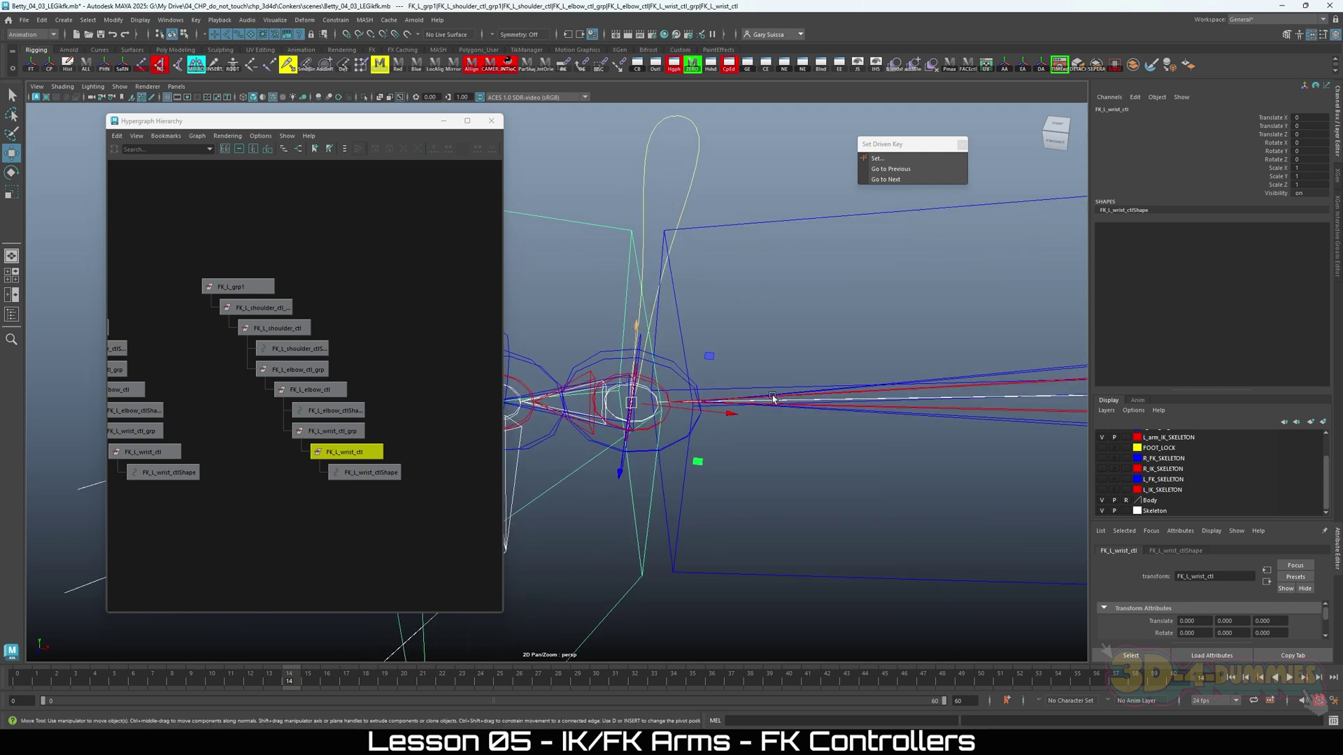
Select the L_leg joint and enlarge the Attribute Editor to examine its translate values.
alt+drag(876, 383, 644, 279)
alt+middle_drag(644, 279, 650, 249)
alt+middle_drag(669, 417, 699, 246)
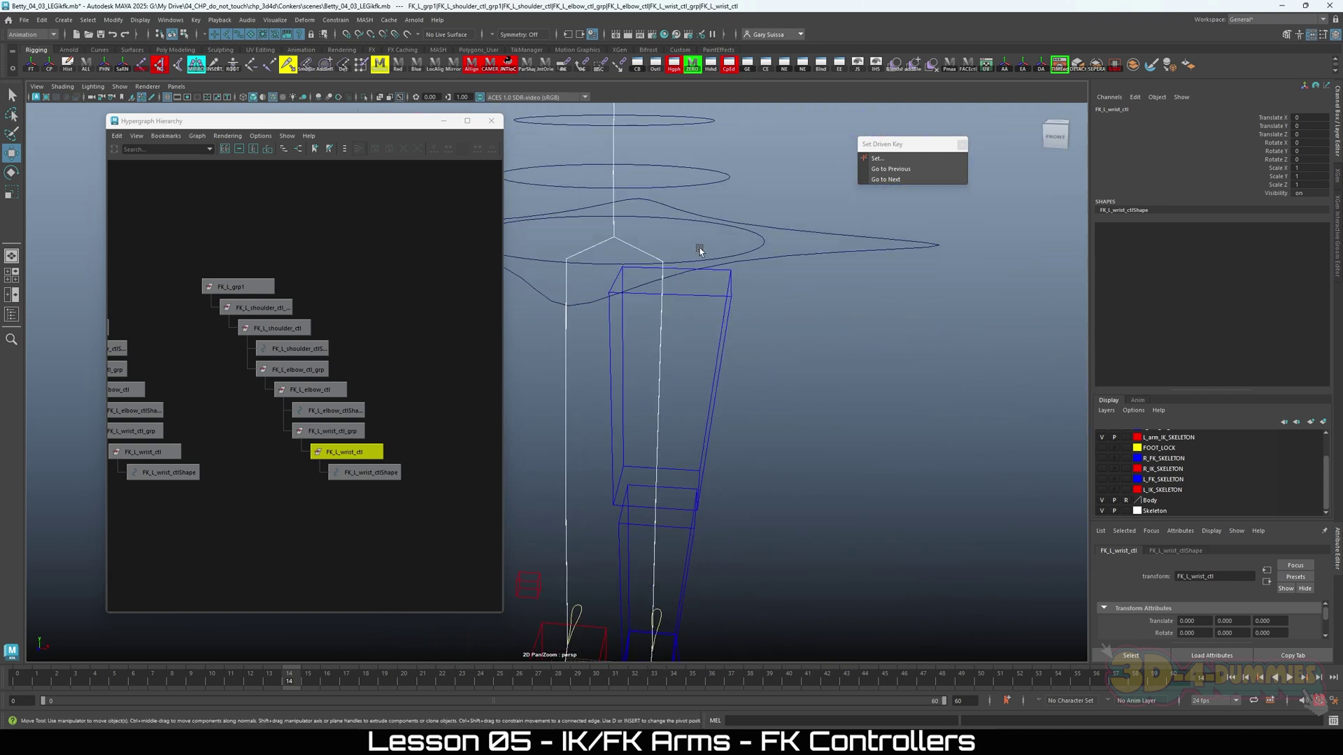
alt+right_drag(699, 245, 750, 342)
alt+drag(750, 342, 731, 292)
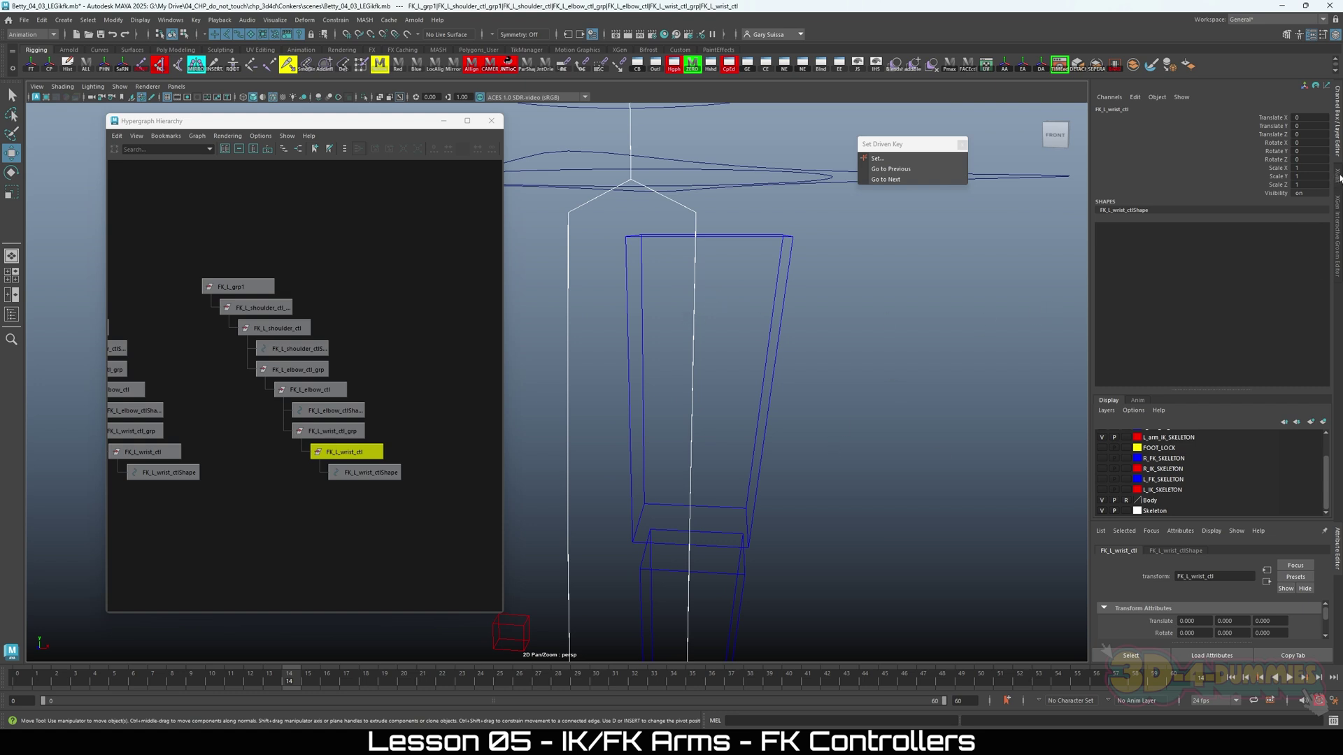
drag(733, 304, 670, 346)
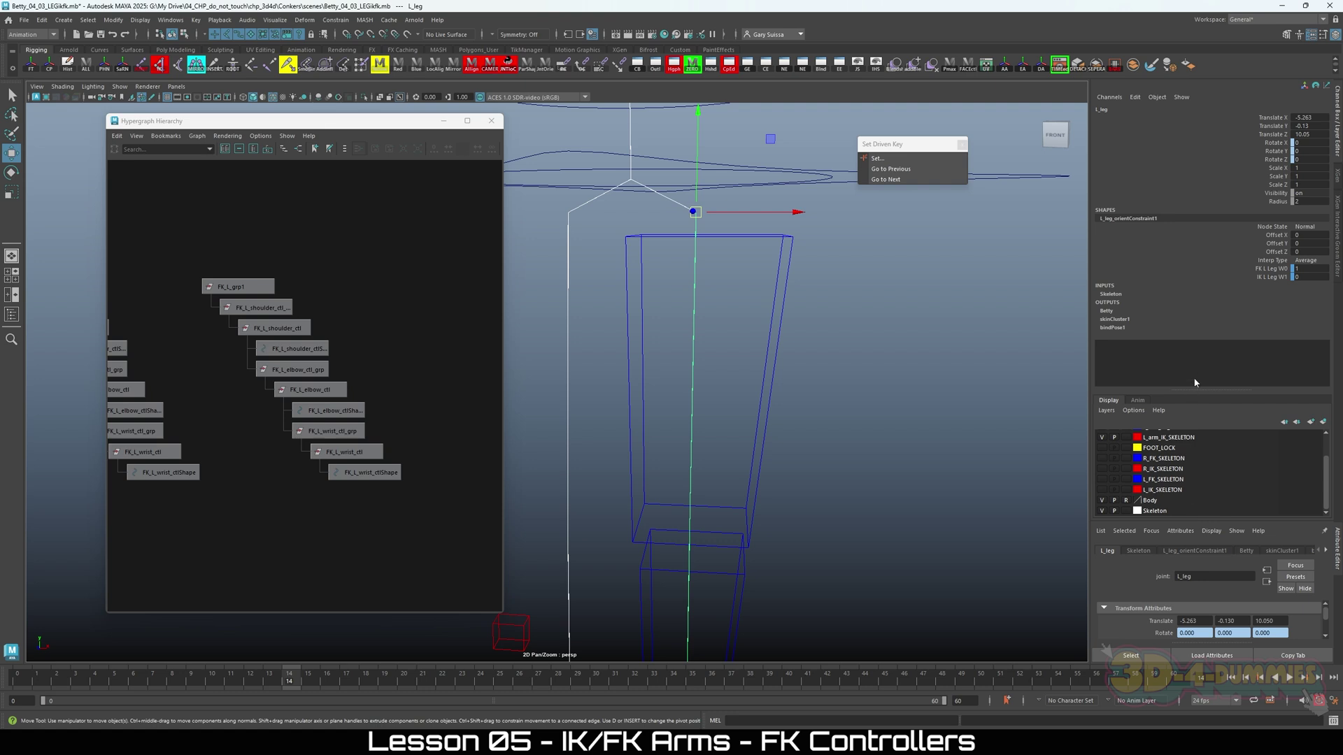
drag(1203, 520, 1204, 403)
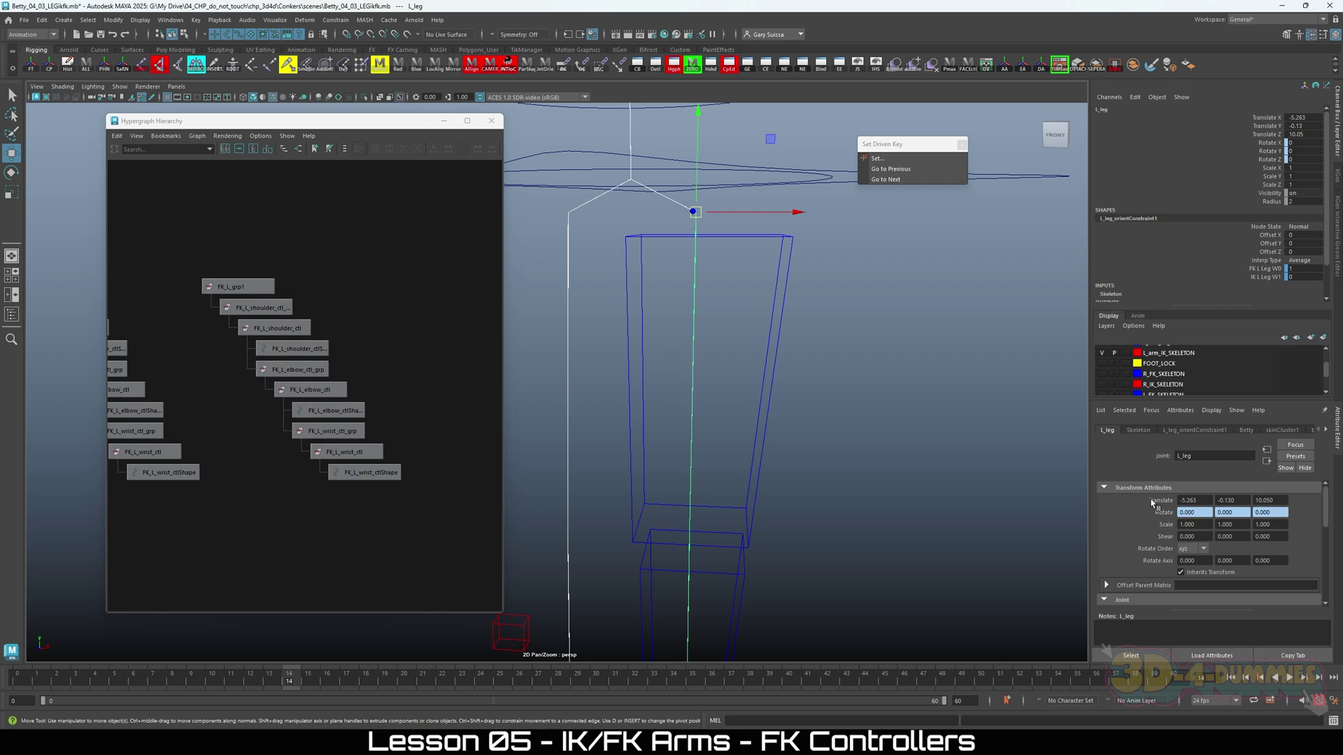
click(1203, 500)
Select the right and left leg joints alternately and compare their translate values.
drag(605, 374, 540, 383)
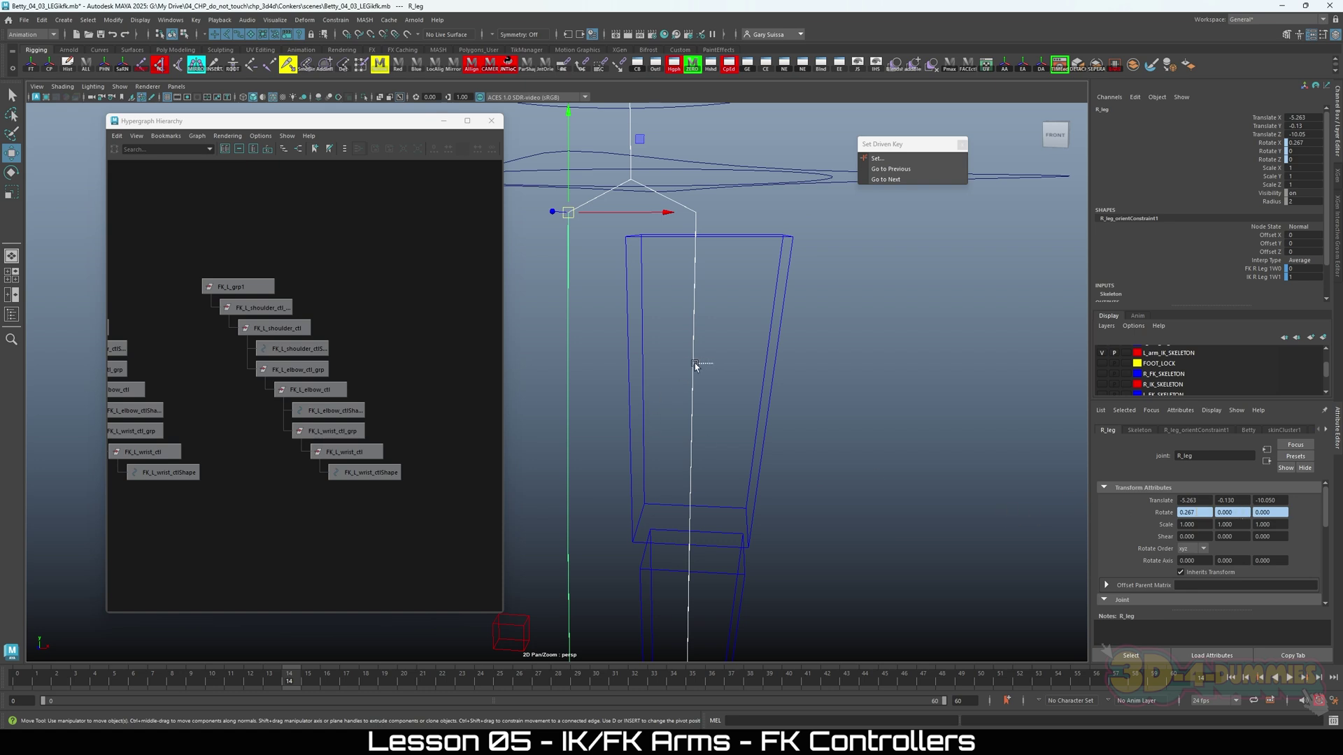
click(671, 367)
click(568, 374)
click(691, 400)
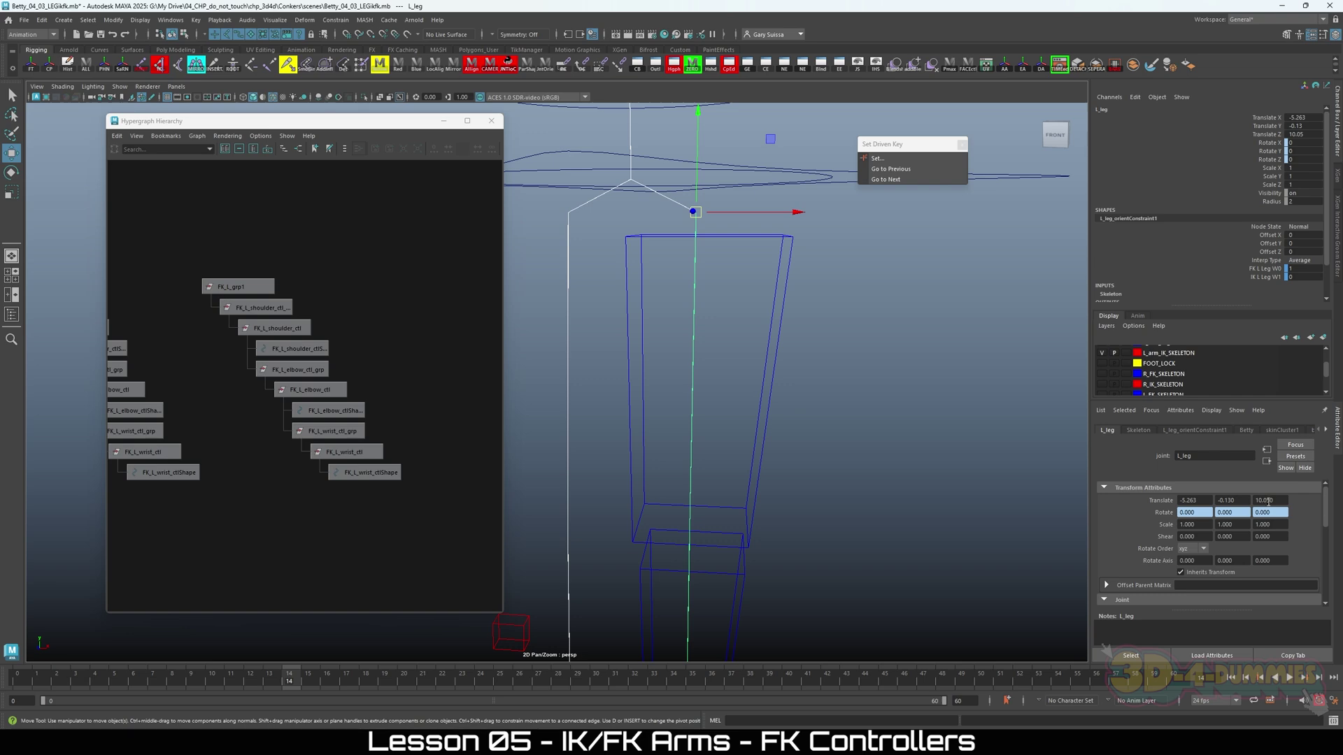
Compare the placement of the mirrored FK controls with the left arm's controls around both shoulders.
alt+right_drag(832, 453, 665, 450)
alt+middle_drag(680, 367, 716, 525)
alt+middle_drag(696, 314, 708, 542)
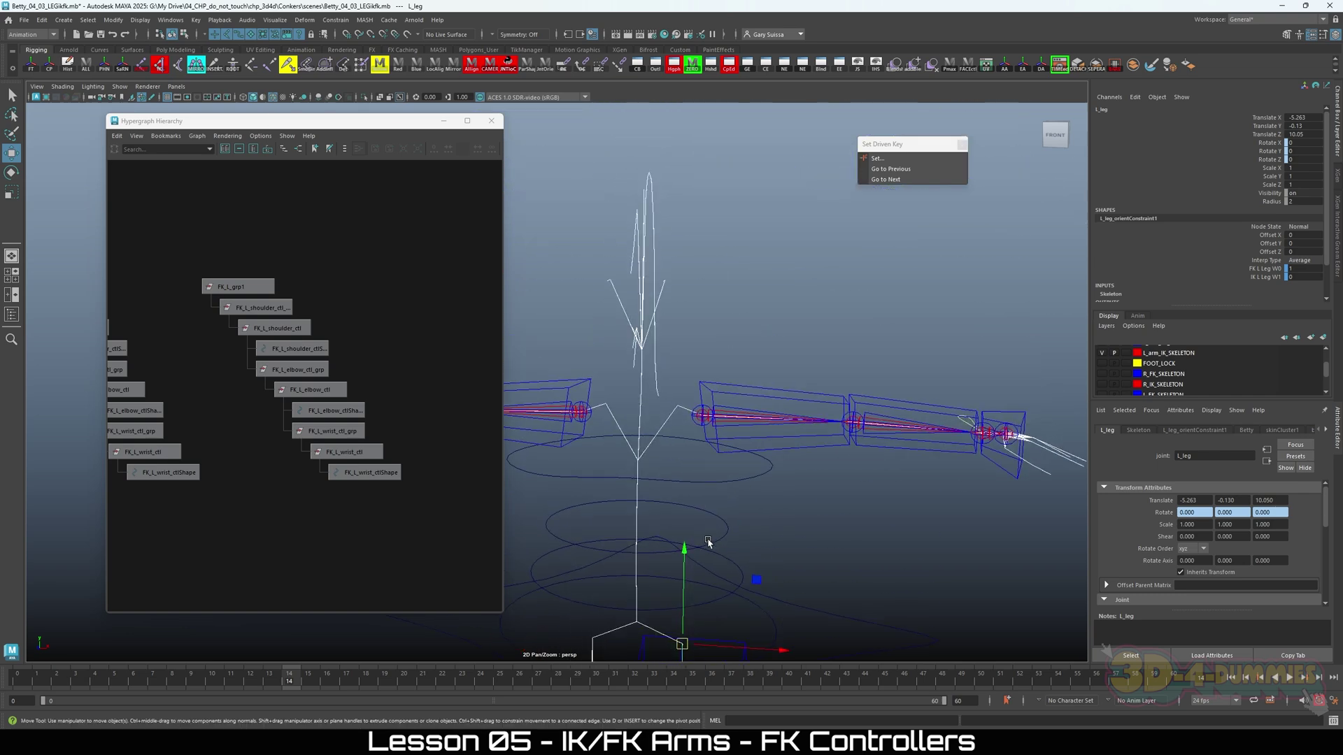
alt+right_drag(708, 543, 838, 564)
alt+drag(837, 564, 816, 560)
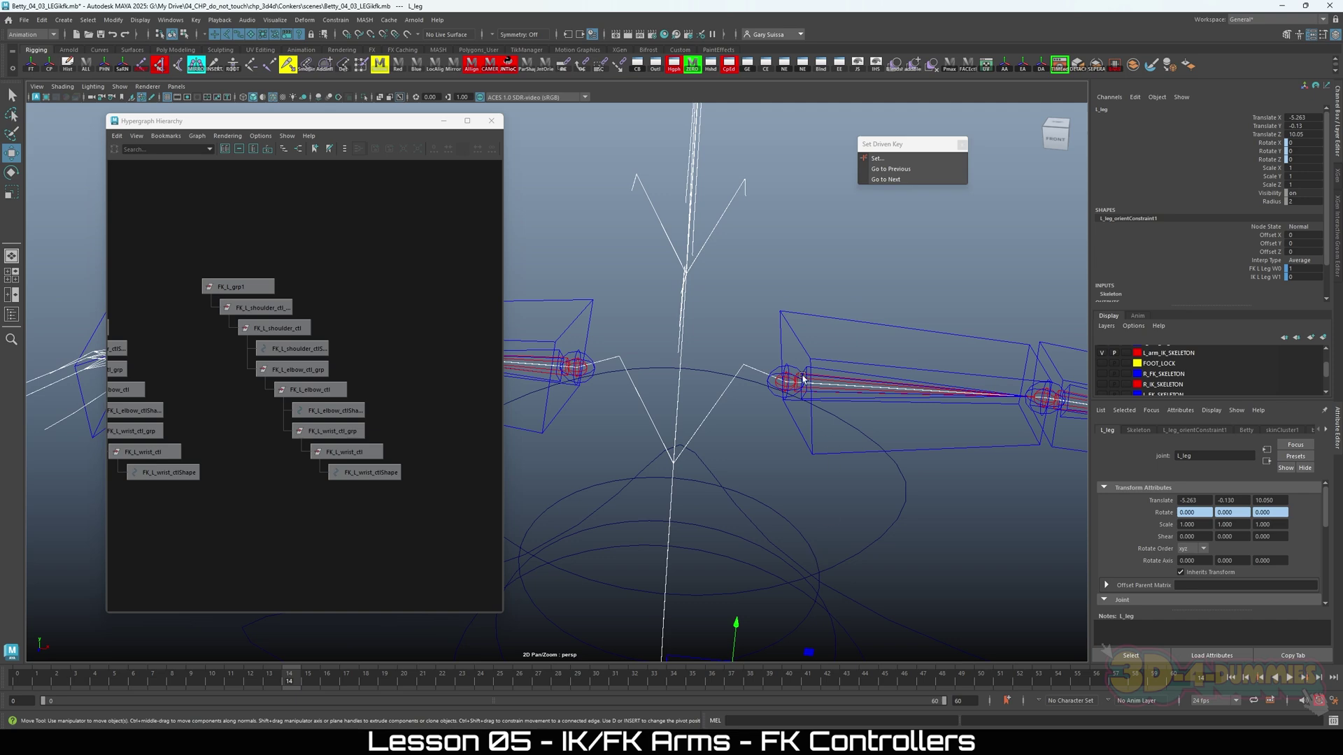
alt+drag(673, 442, 766, 435)
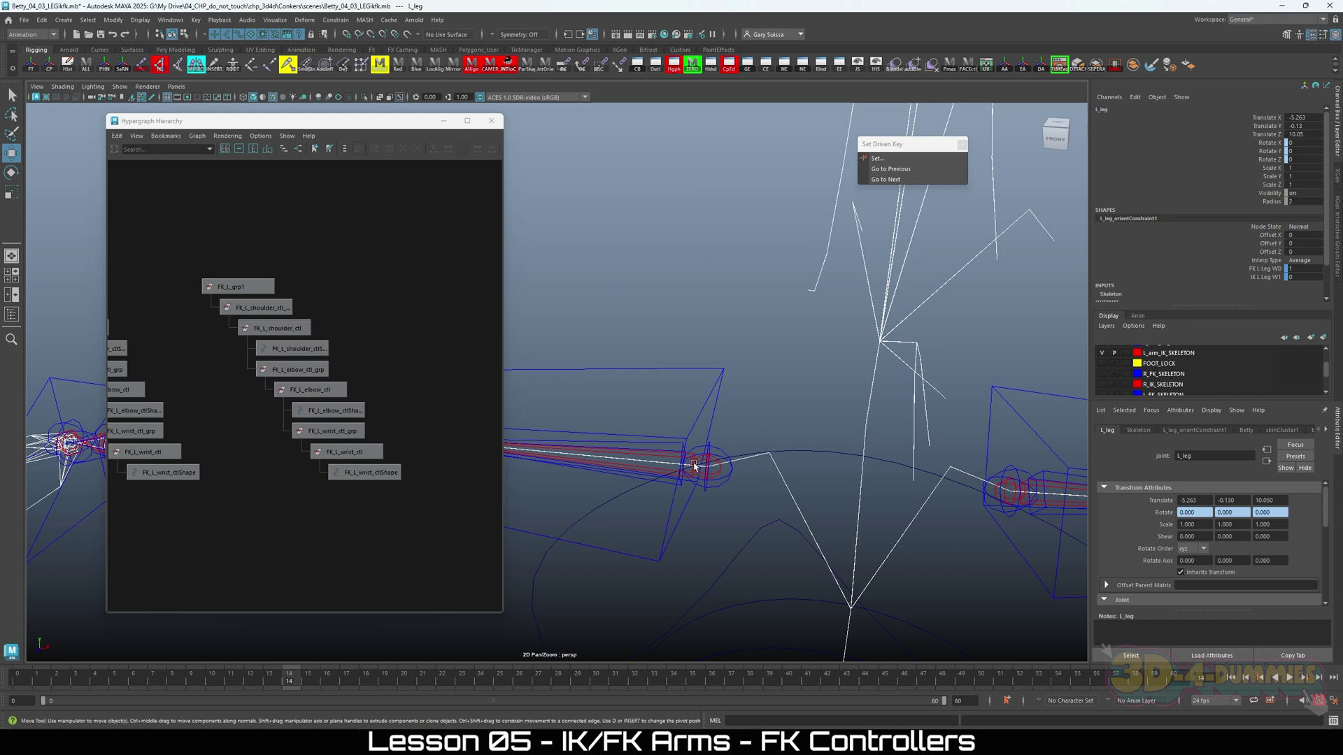
alt+drag(768, 442, 731, 480)
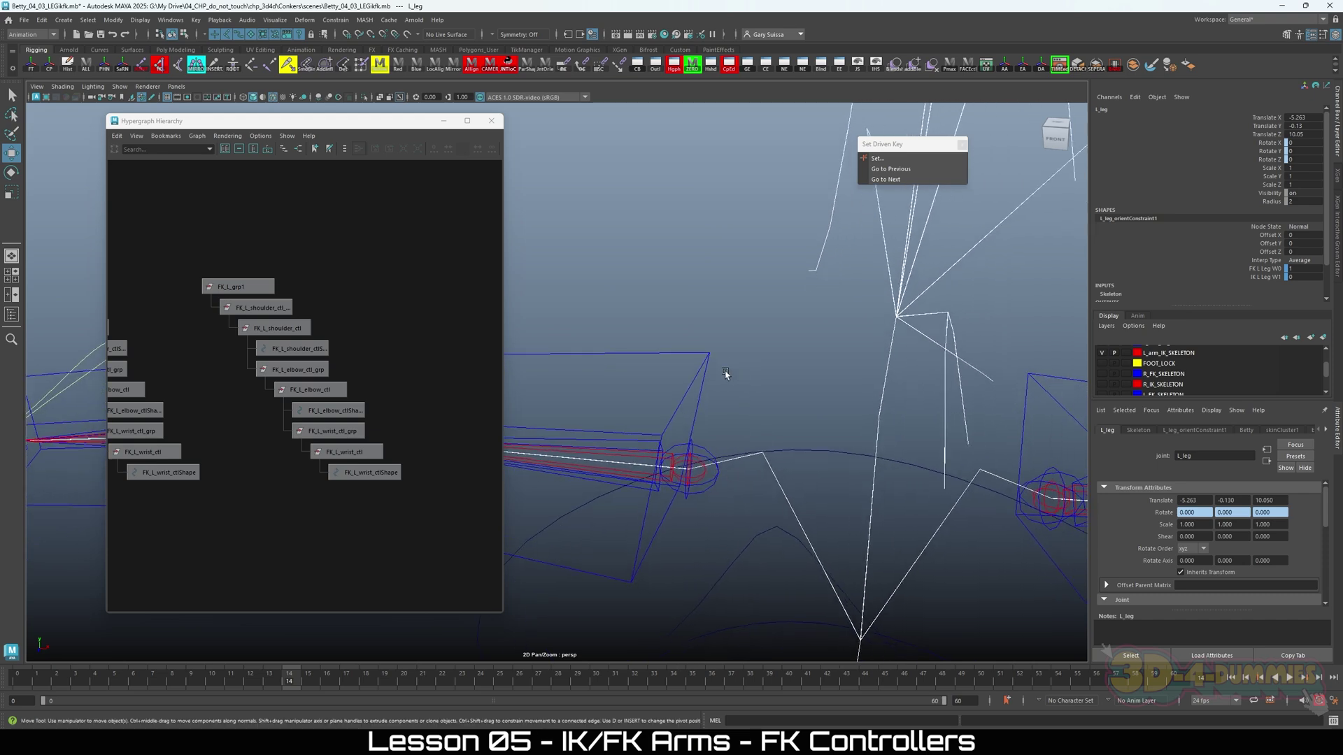
mouse_move(668, 345)
right_down()
mouse_move(692, 336)
mouse_move(674, 342)
right_up()
alt+middle_drag(675, 342, 804, 383)
alt+right_drag(804, 383, 699, 378)
alt+drag(700, 378, 720, 321)
Select the mirrored shoulder and wrist controls in turn and check their transform values.
click(721, 367)
alt+right_drag(721, 366, 843, 378)
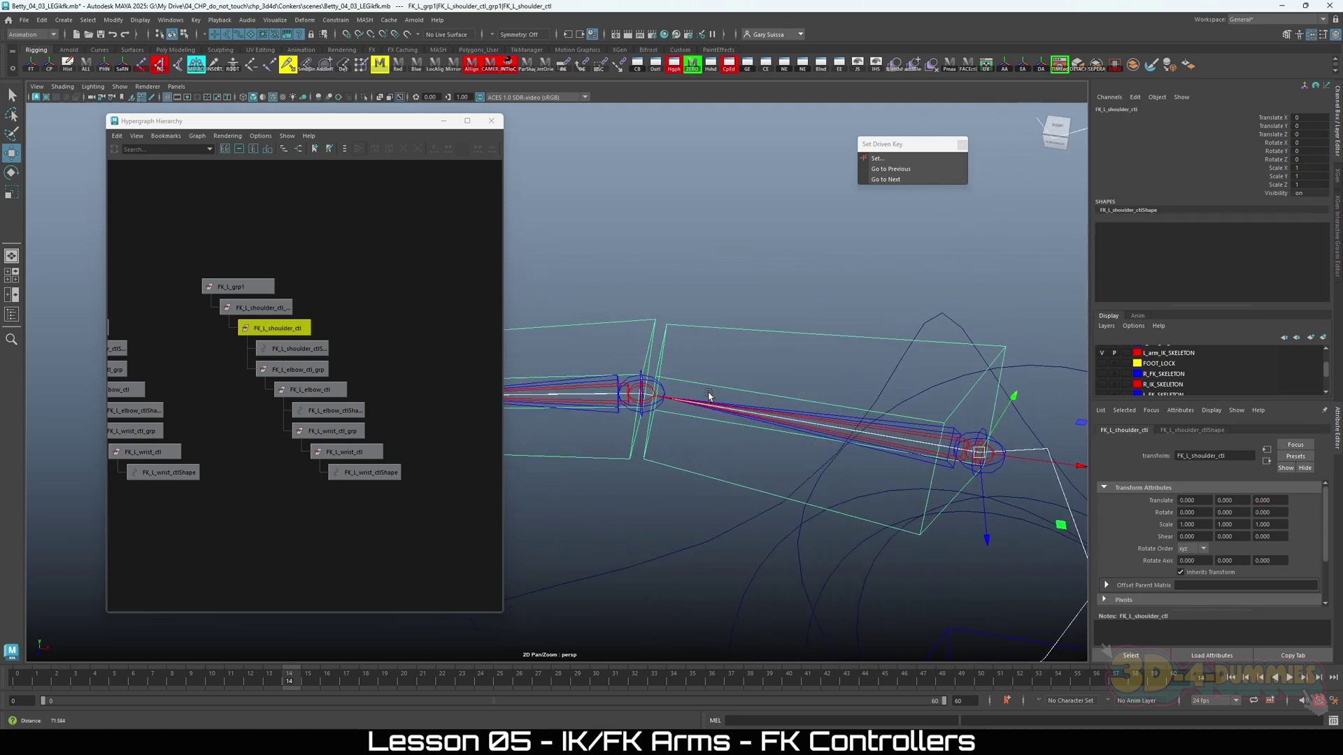
alt+middle_drag(710, 394, 793, 416)
drag(721, 328, 715, 261)
click(714, 352)
click(680, 352)
alt+middle_drag(715, 262, 666, 266)
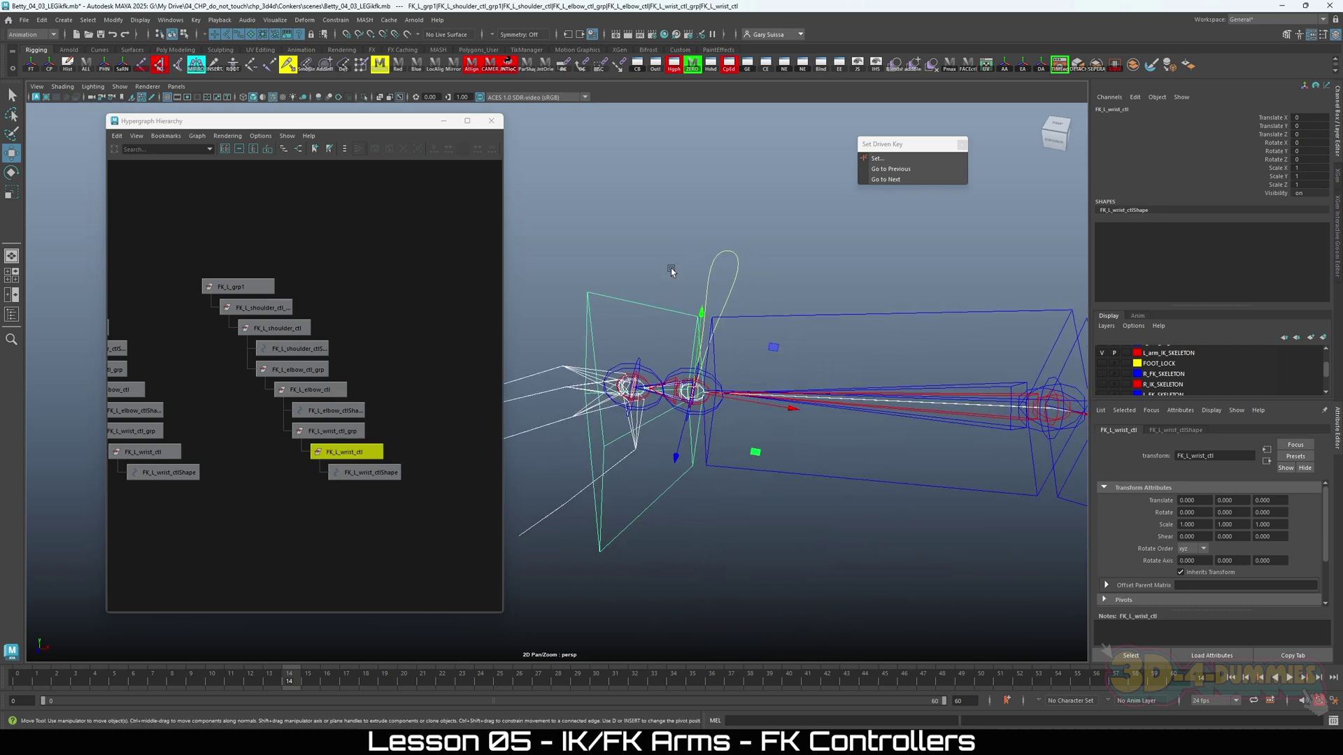
alt+drag(670, 269, 848, 438)
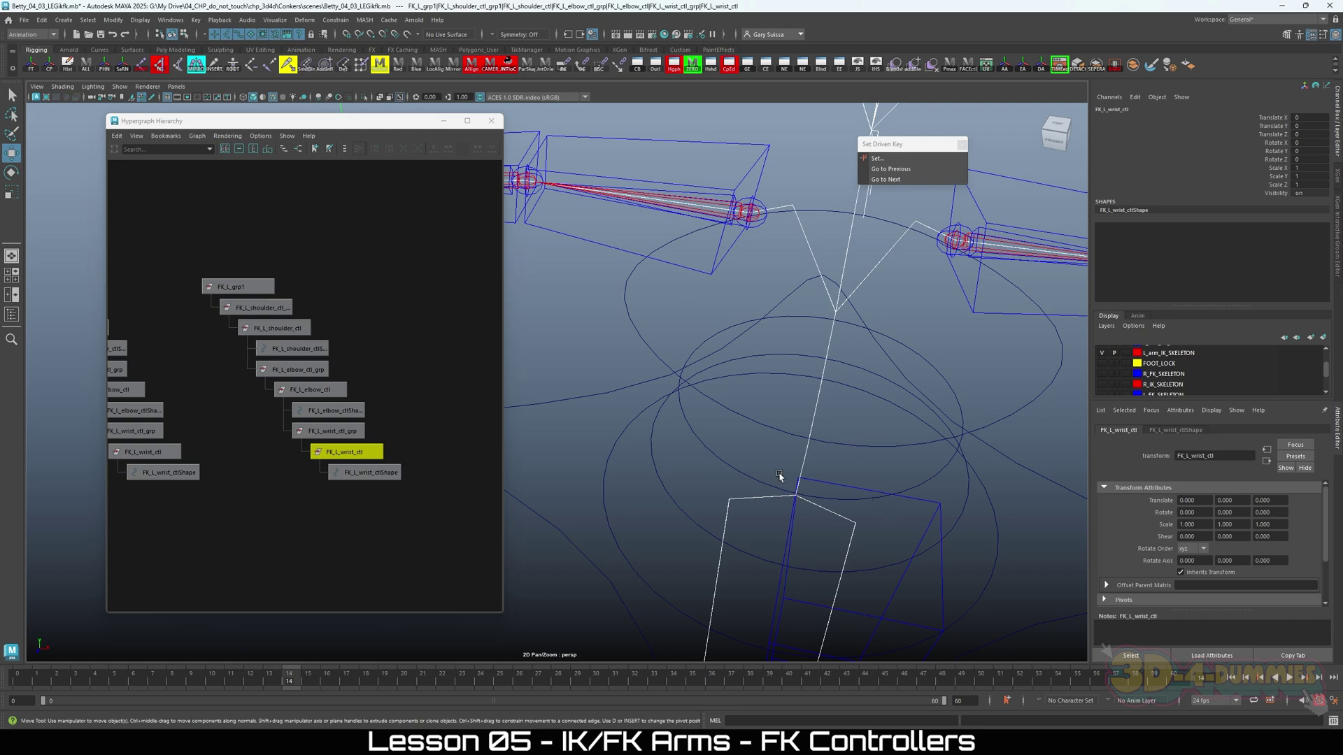
alt+drag(780, 475, 678, 355)
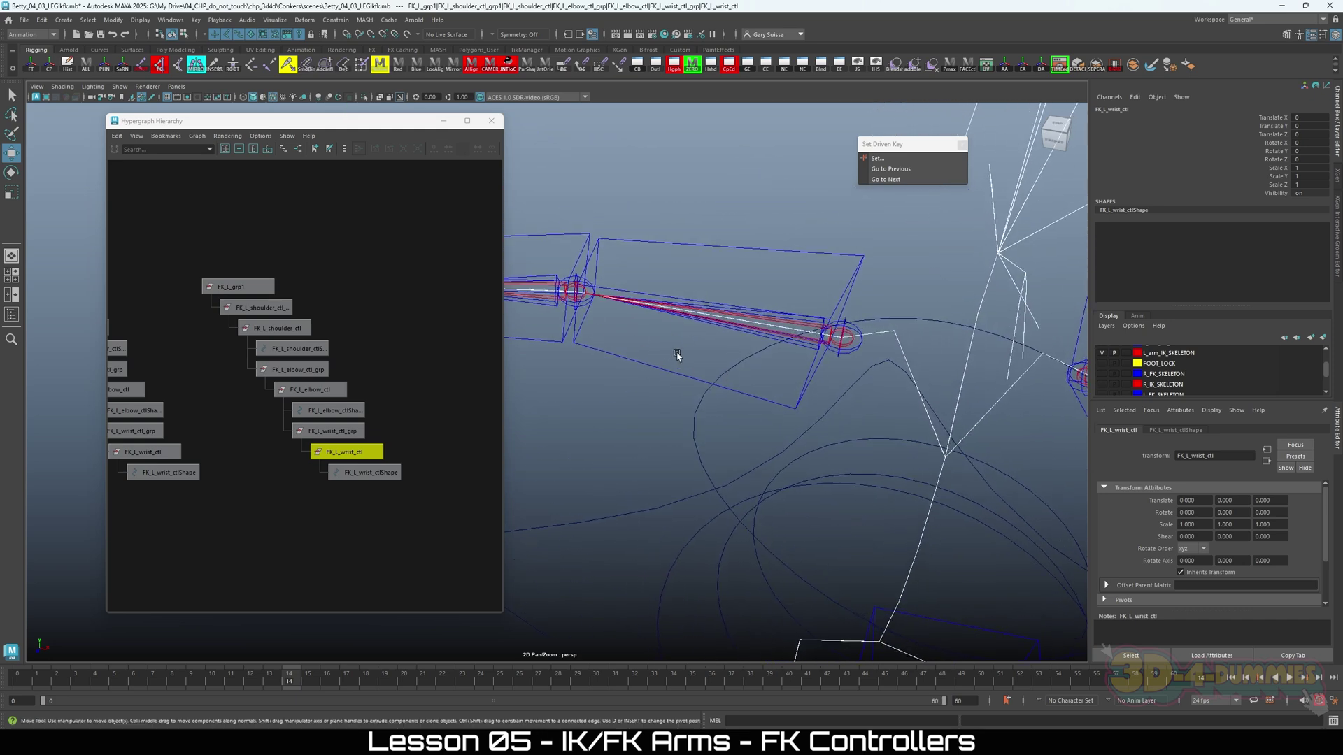
Inspect how the mirrored FK controls line up with the right arm's joints from wrist to shoulder.
alt+middle_drag(645, 335, 686, 442)
alt+right_drag(689, 447, 884, 438)
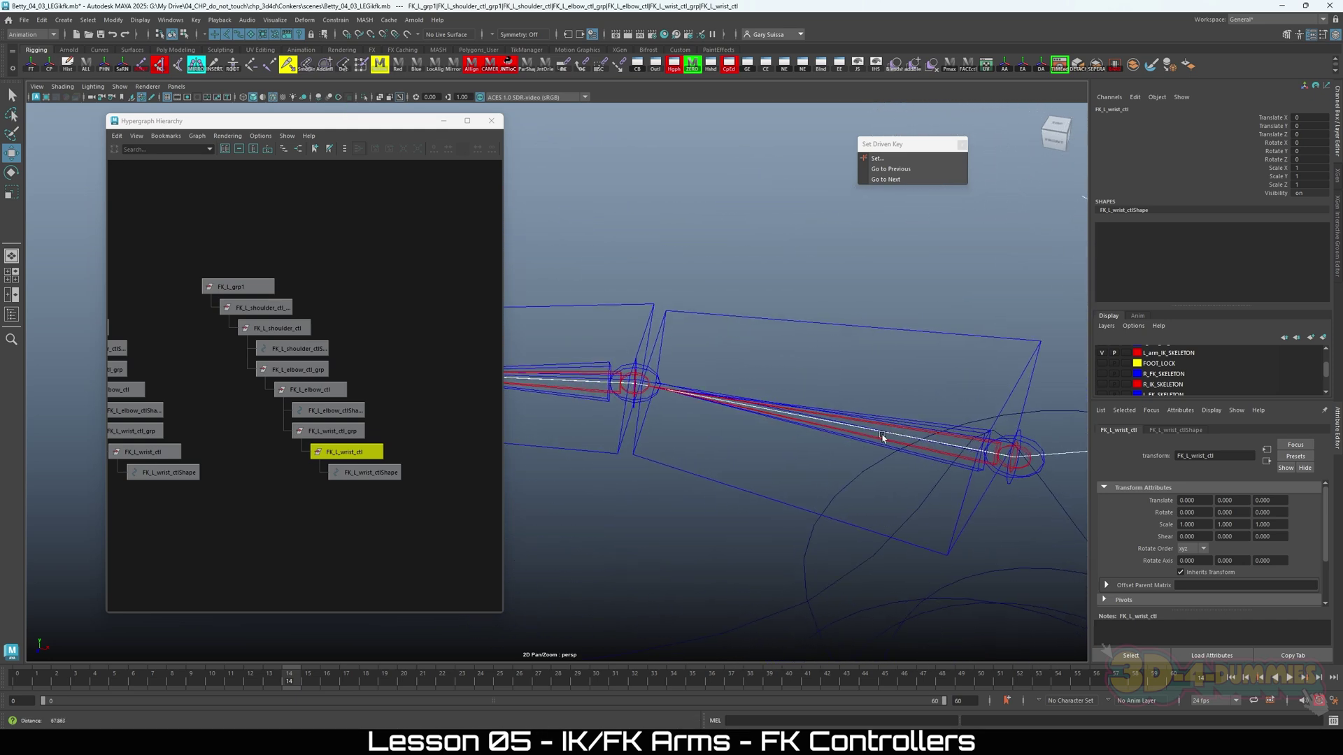
alt+middle_drag(672, 367, 741, 411)
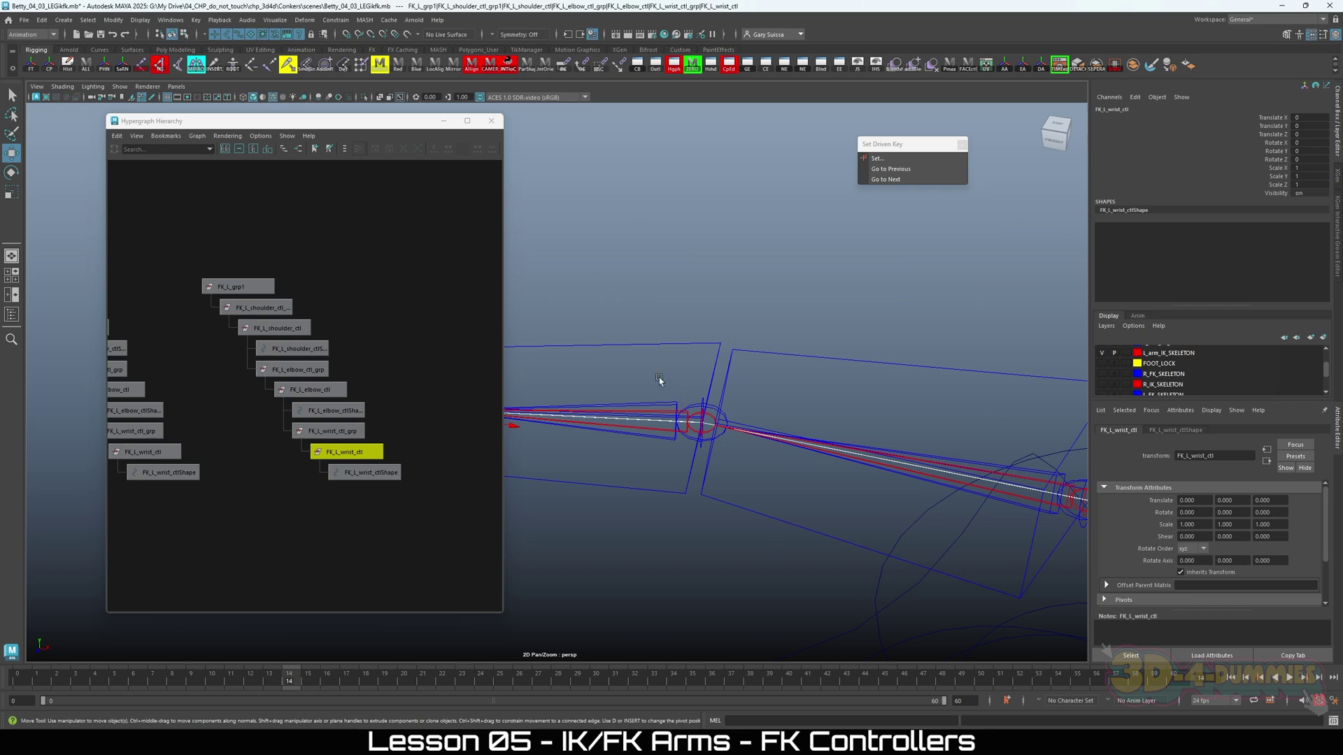
alt+drag(660, 380, 763, 340)
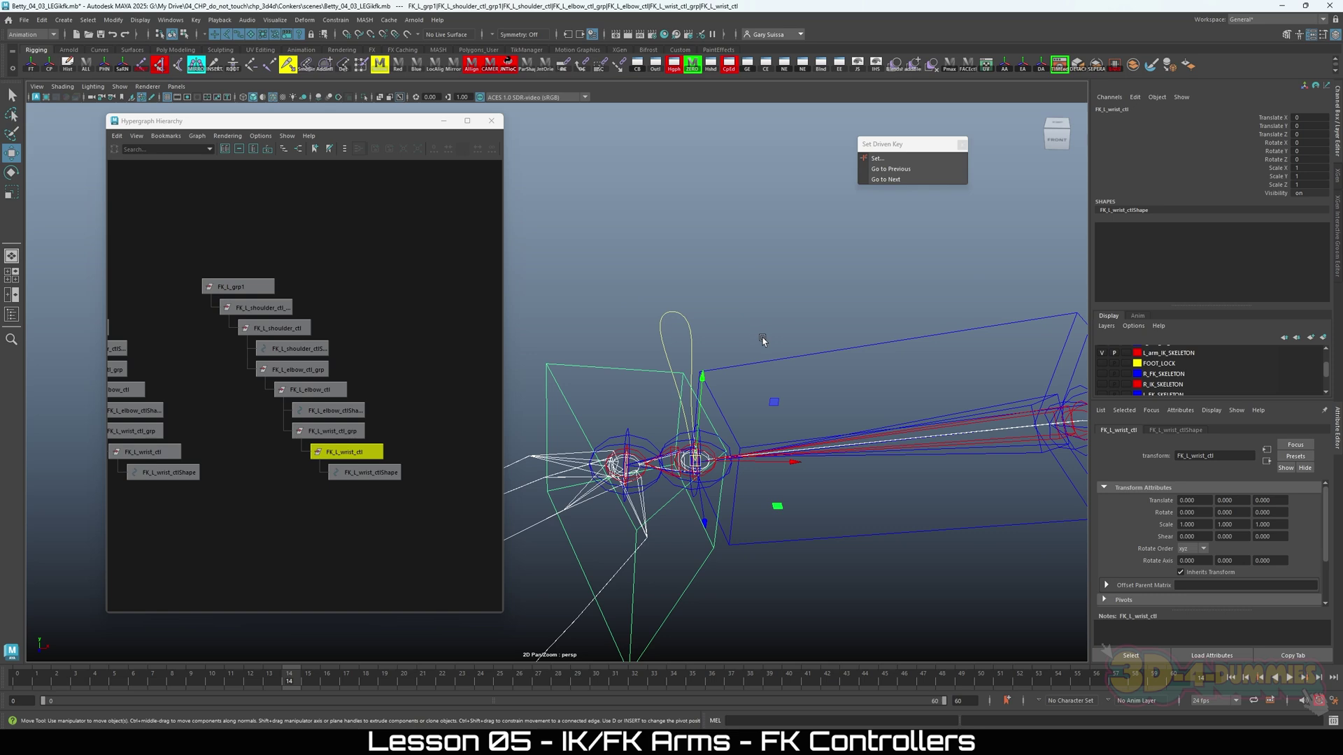
alt+drag(808, 368, 691, 476)
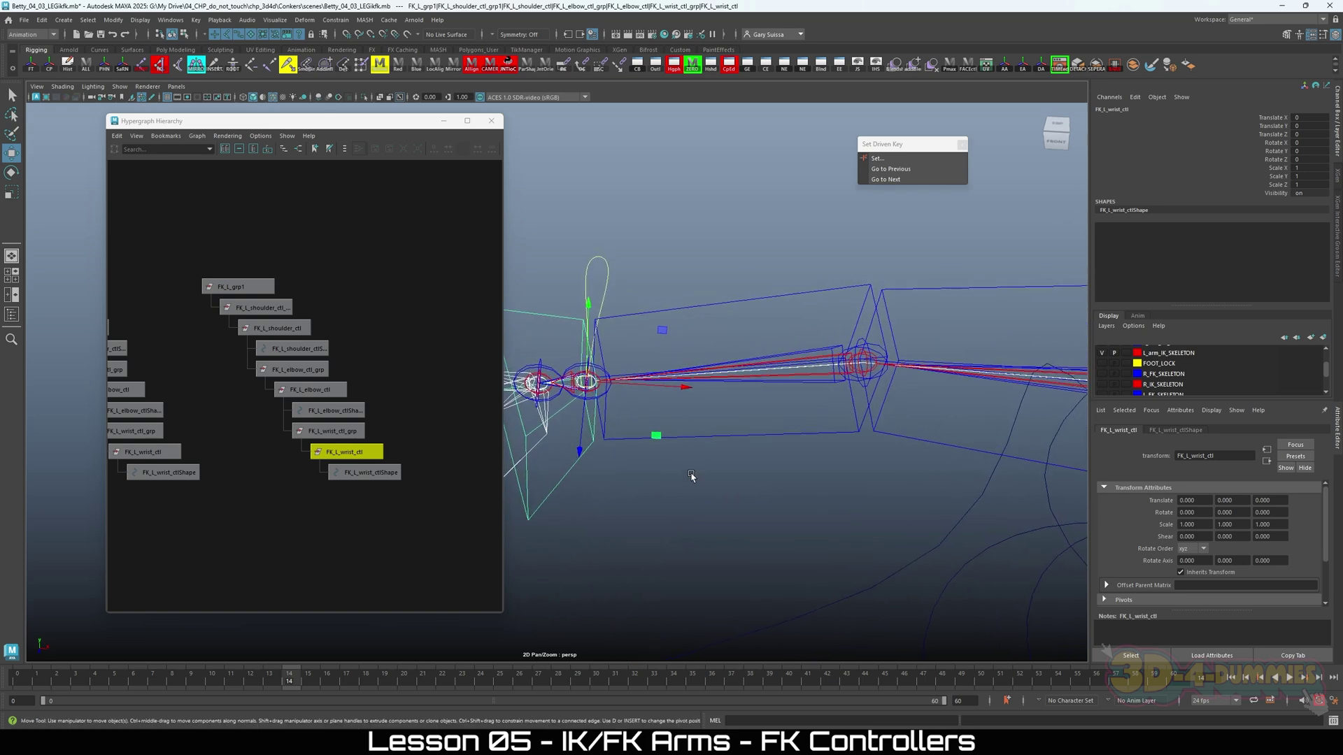
alt+right_drag(633, 425, 552, 425)
alt+middle_drag(830, 426, 713, 413)
alt+drag(714, 413, 794, 423)
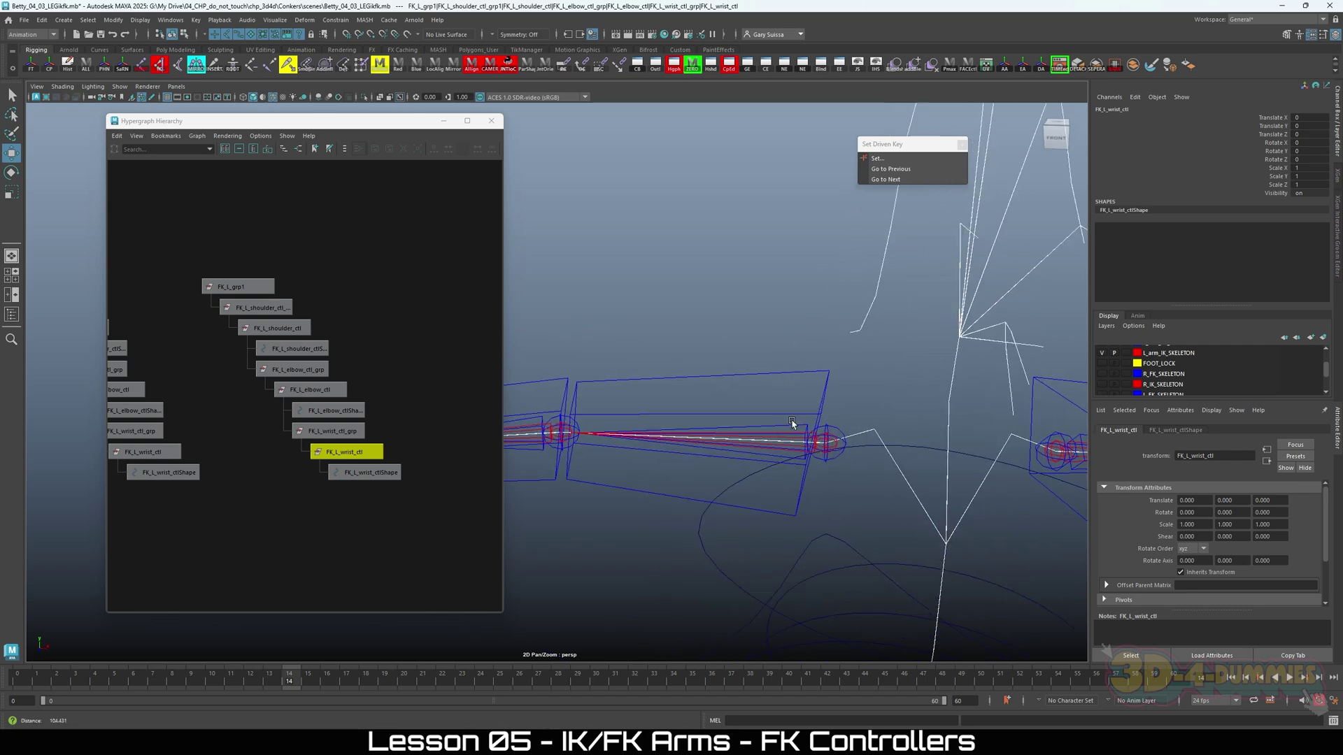
alt+right_drag(794, 422, 853, 425)
Rename the whole mirrored FK hierarchy by replacing "L_" with "R_" in the selected node names.
drag(242, 240, 432, 579)
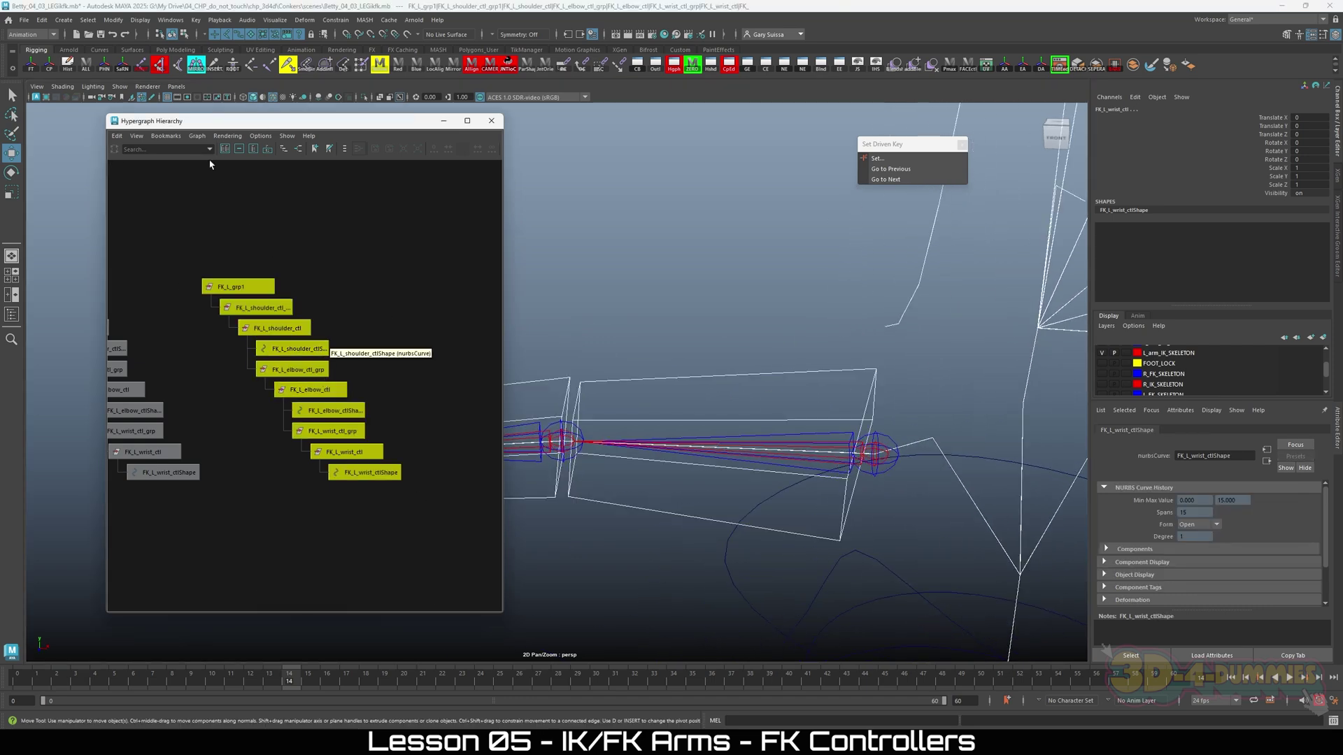
click(123, 64)
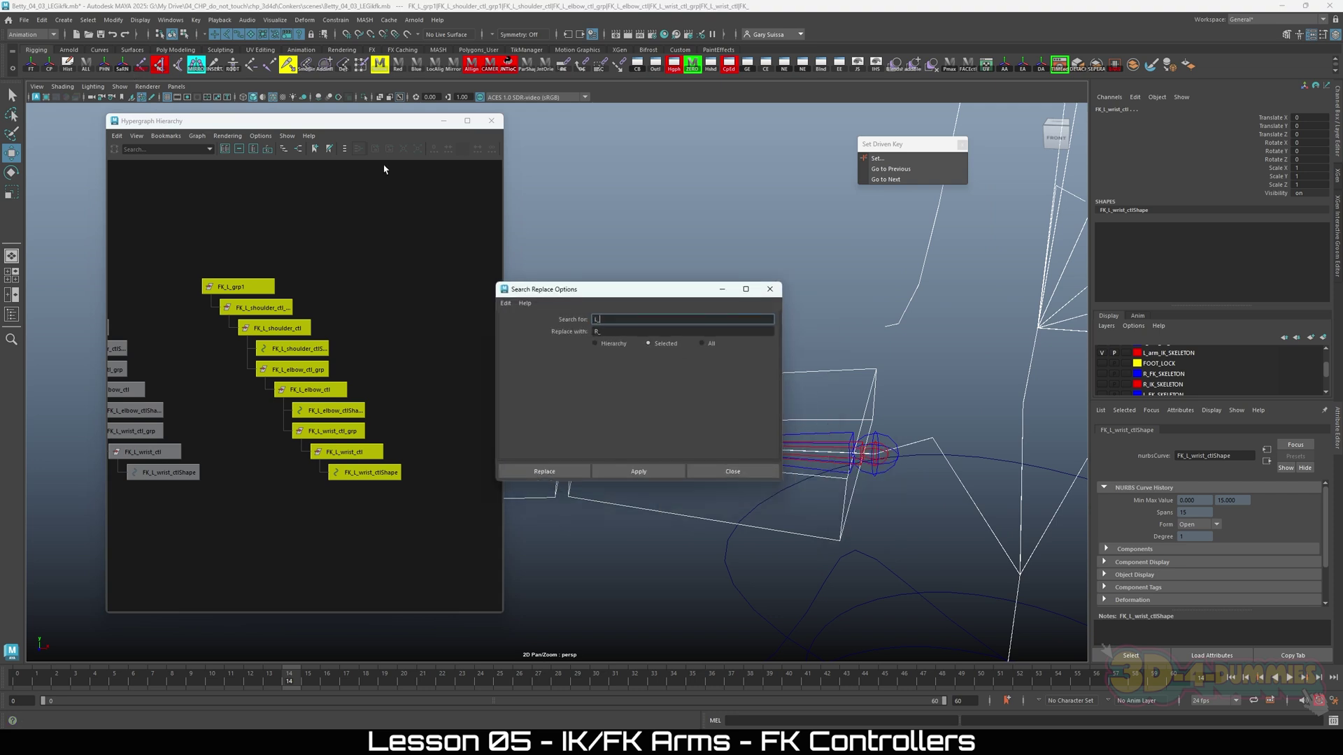
drag(553, 290, 339, 198)
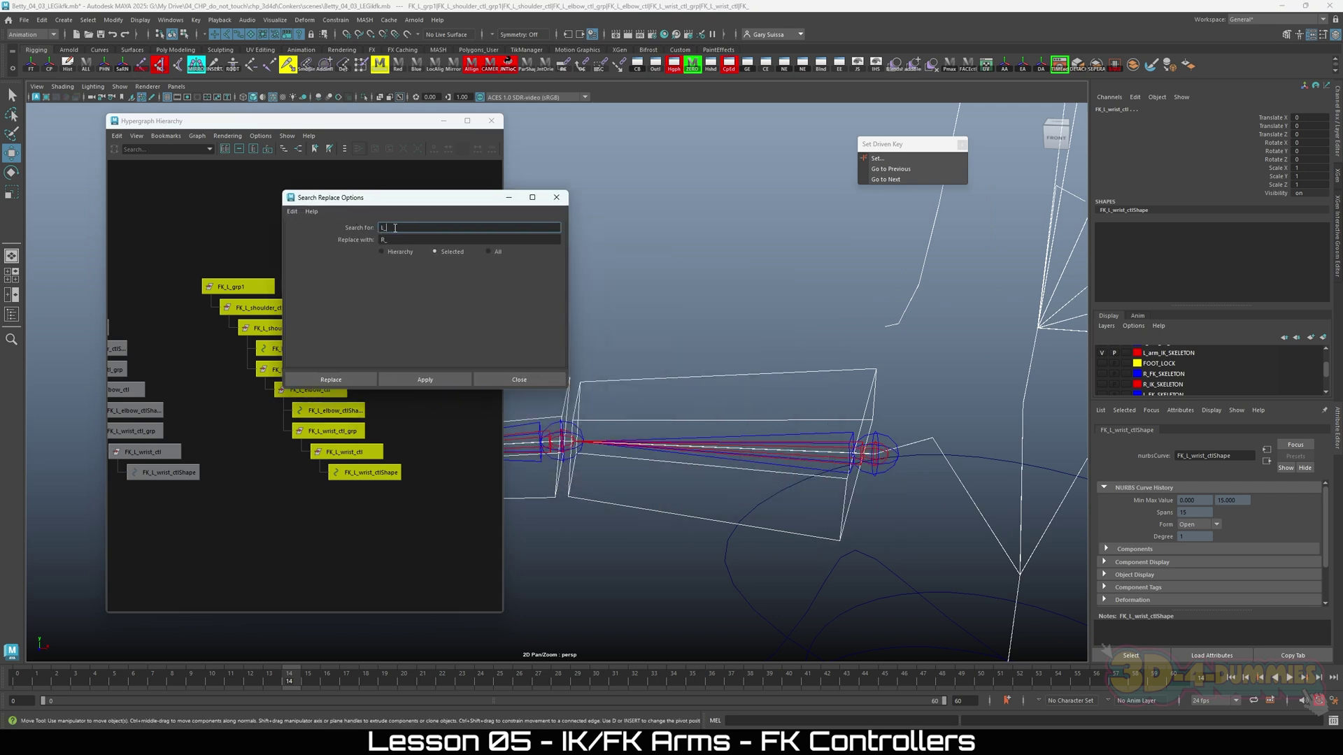
click(422, 379)
click(558, 198)
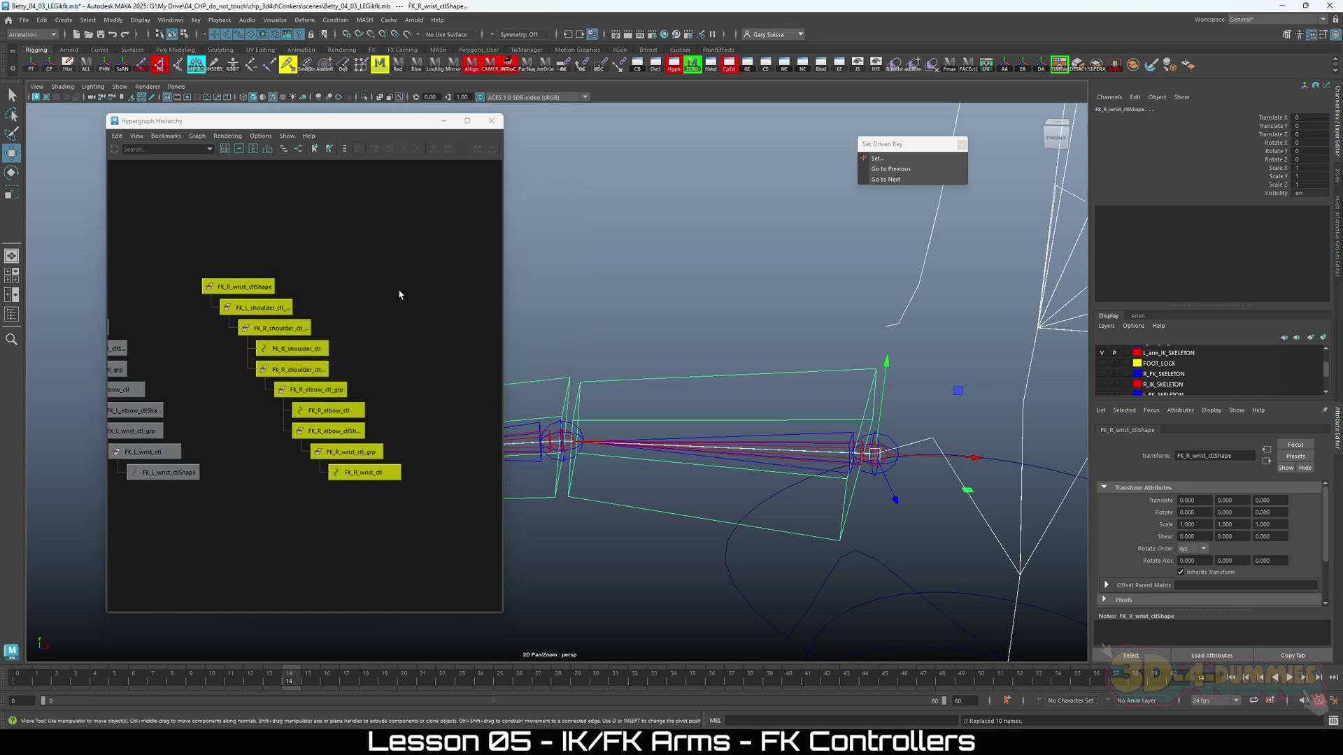
Parent-constrain the FK_R_shoulder joint to the right shoulder FK control.
alt+right_drag(811, 404, 716, 405)
alt+middle_drag(716, 405, 585, 375)
alt+right_drag(585, 375, 912, 482)
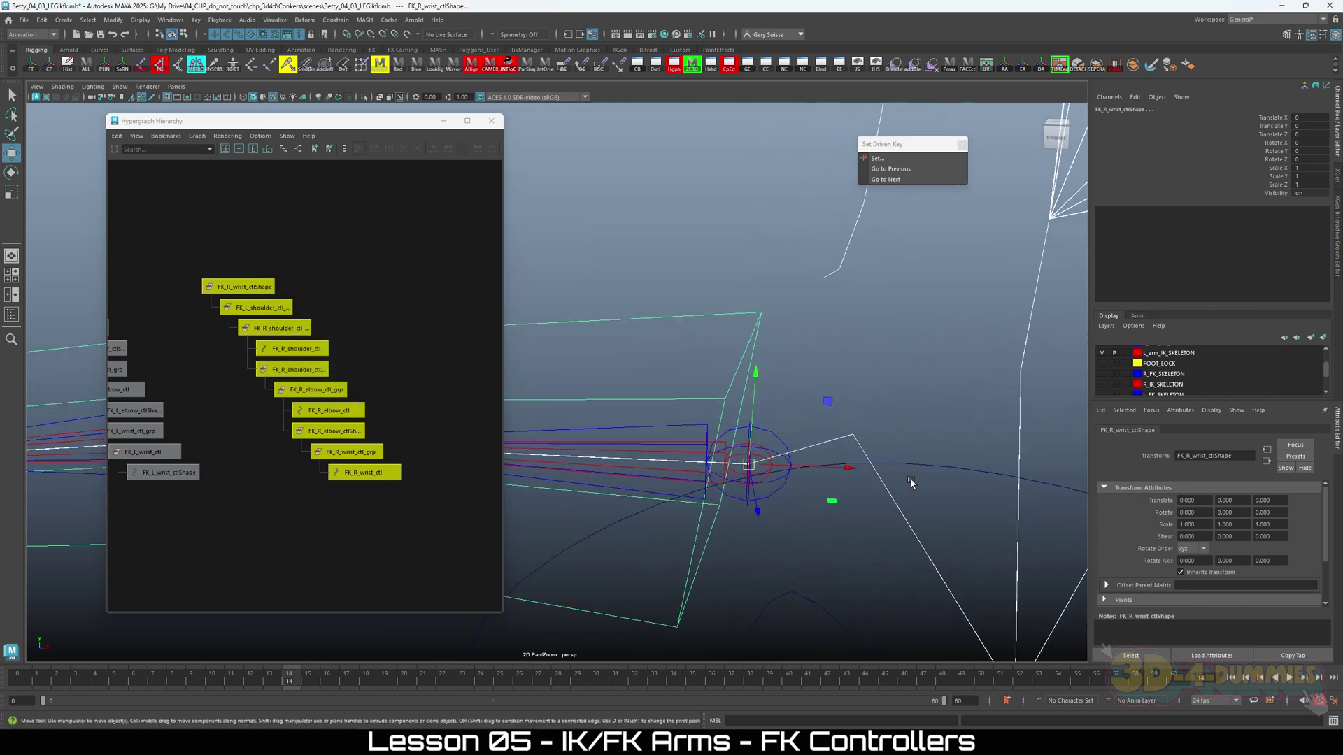
alt+middle_drag(912, 483, 876, 477)
drag(679, 287, 663, 359)
alt+middle_drag(698, 344, 766, 320)
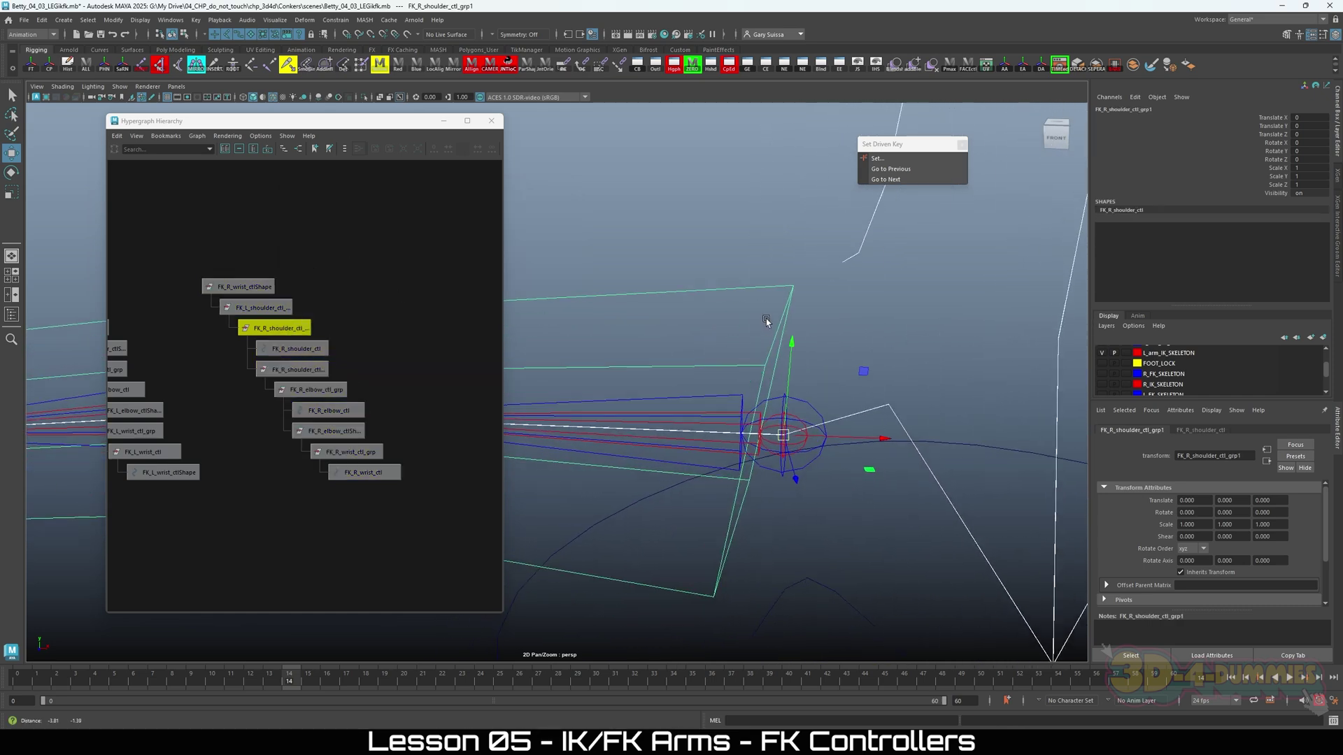
click(728, 399)
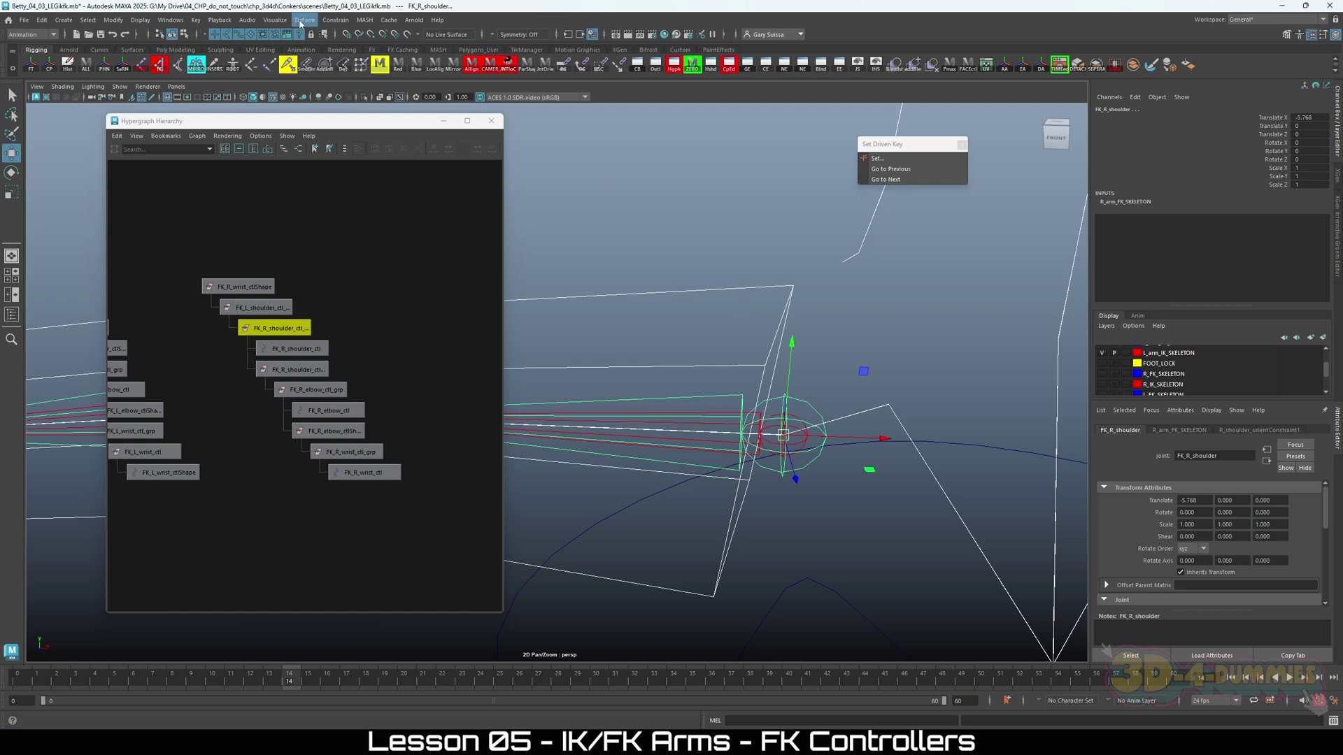
click(335, 20)
click(349, 50)
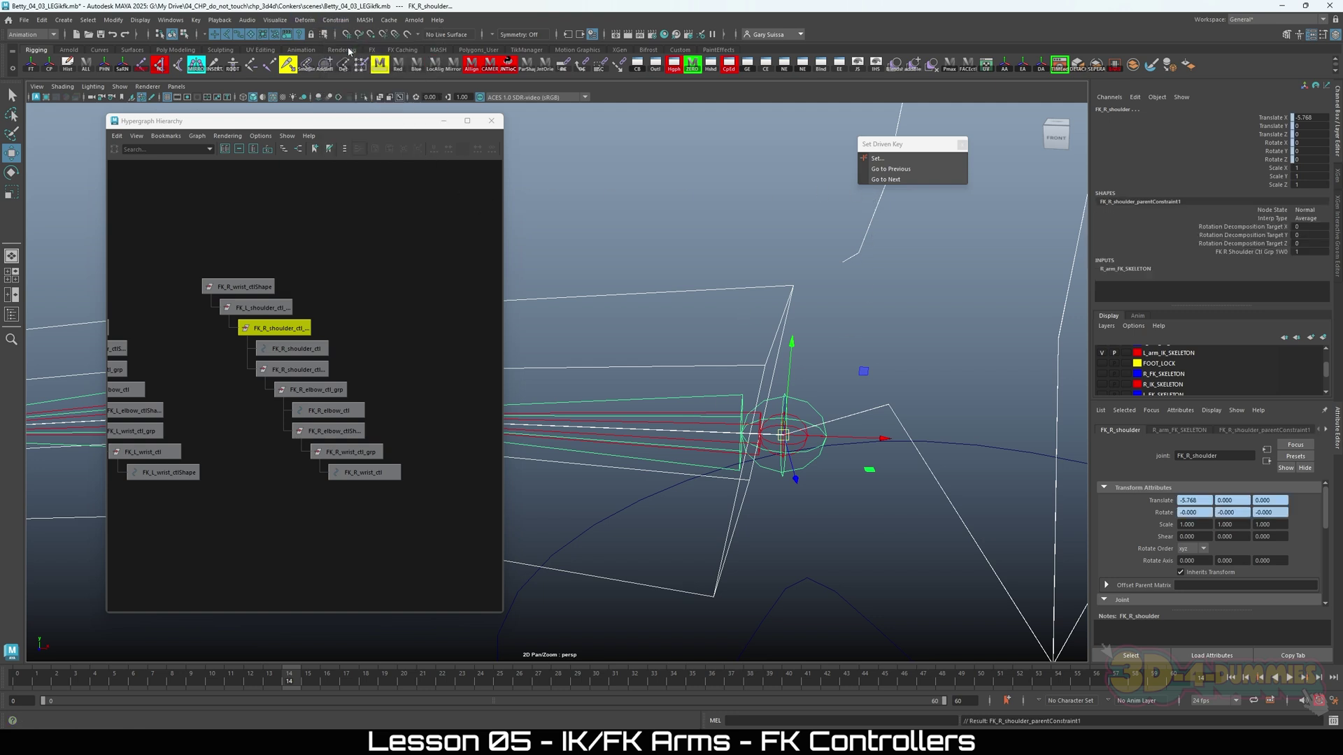
Parent-constrain the FK_R_elbow joint to the right elbow FK control.
alt+right_drag(662, 435, 749, 405)
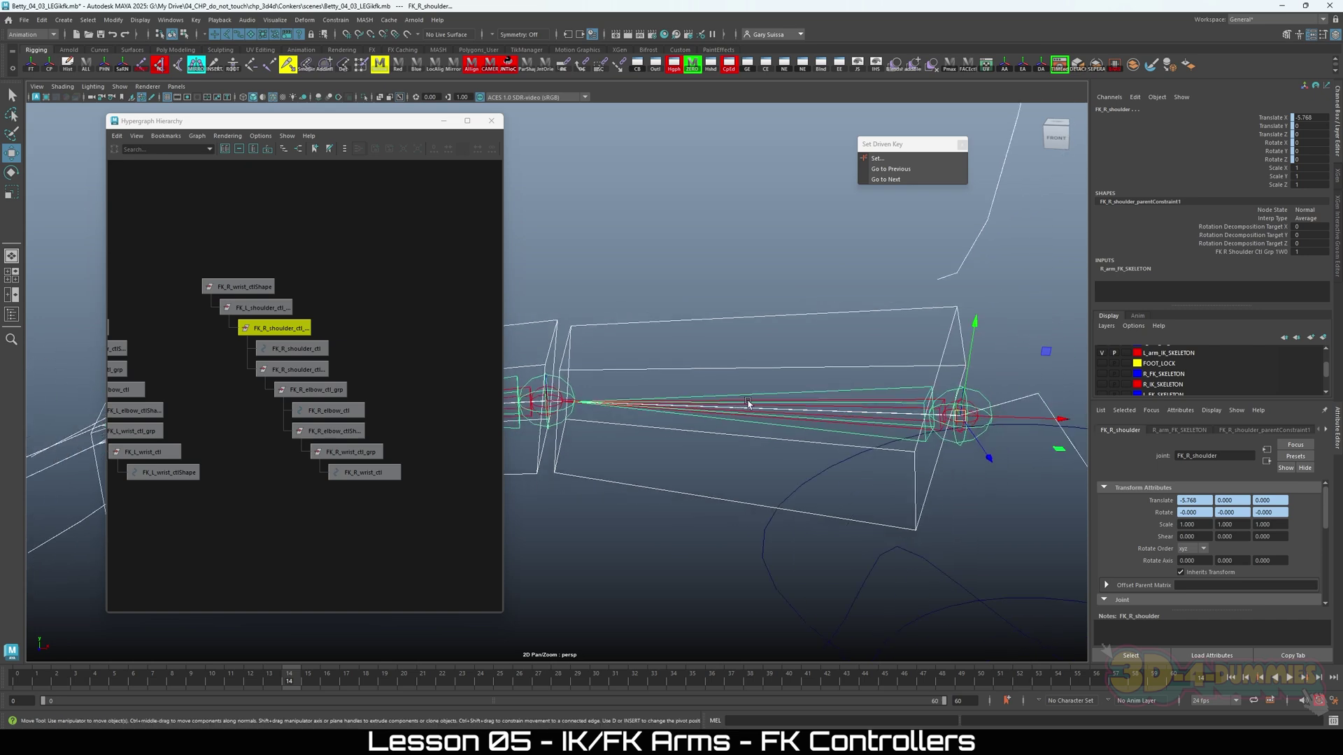
alt+middle_drag(749, 405, 881, 401)
alt+right_drag(882, 401, 983, 399)
drag(814, 279, 810, 338)
key(Up)
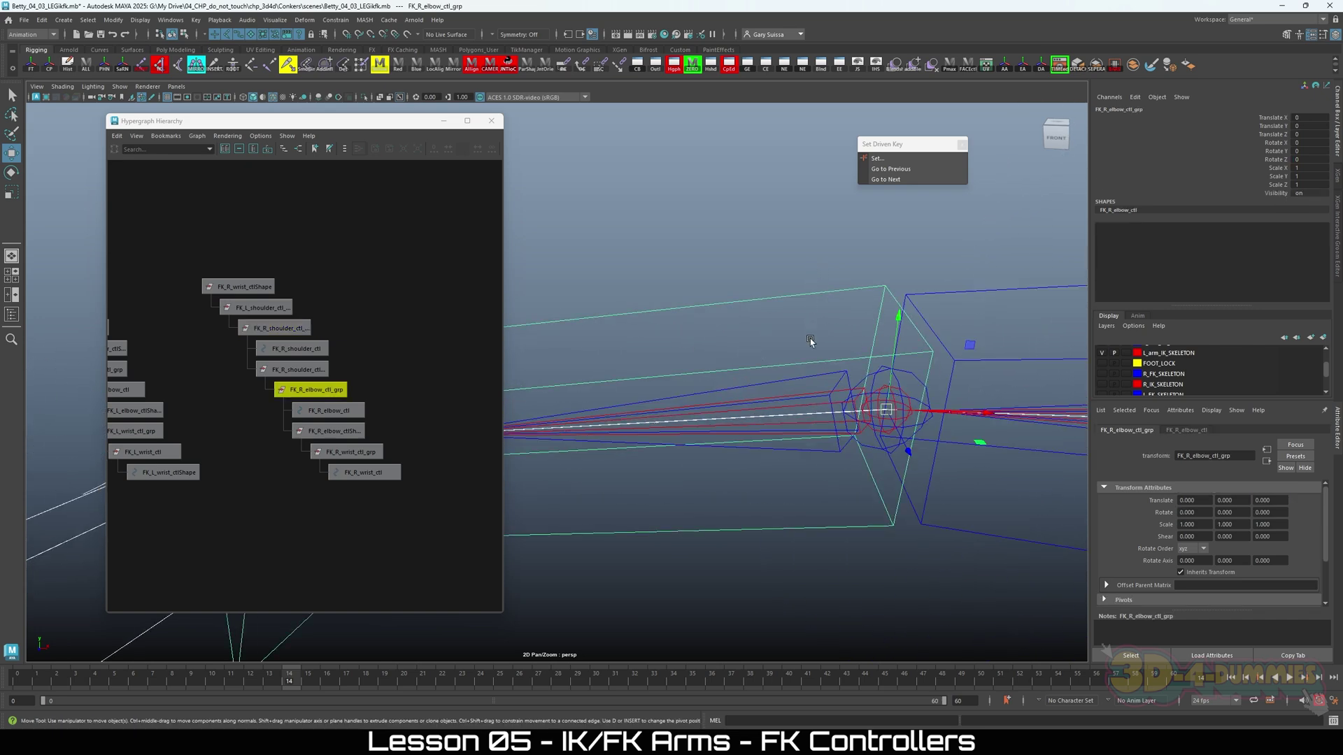
click(782, 383)
key(g)
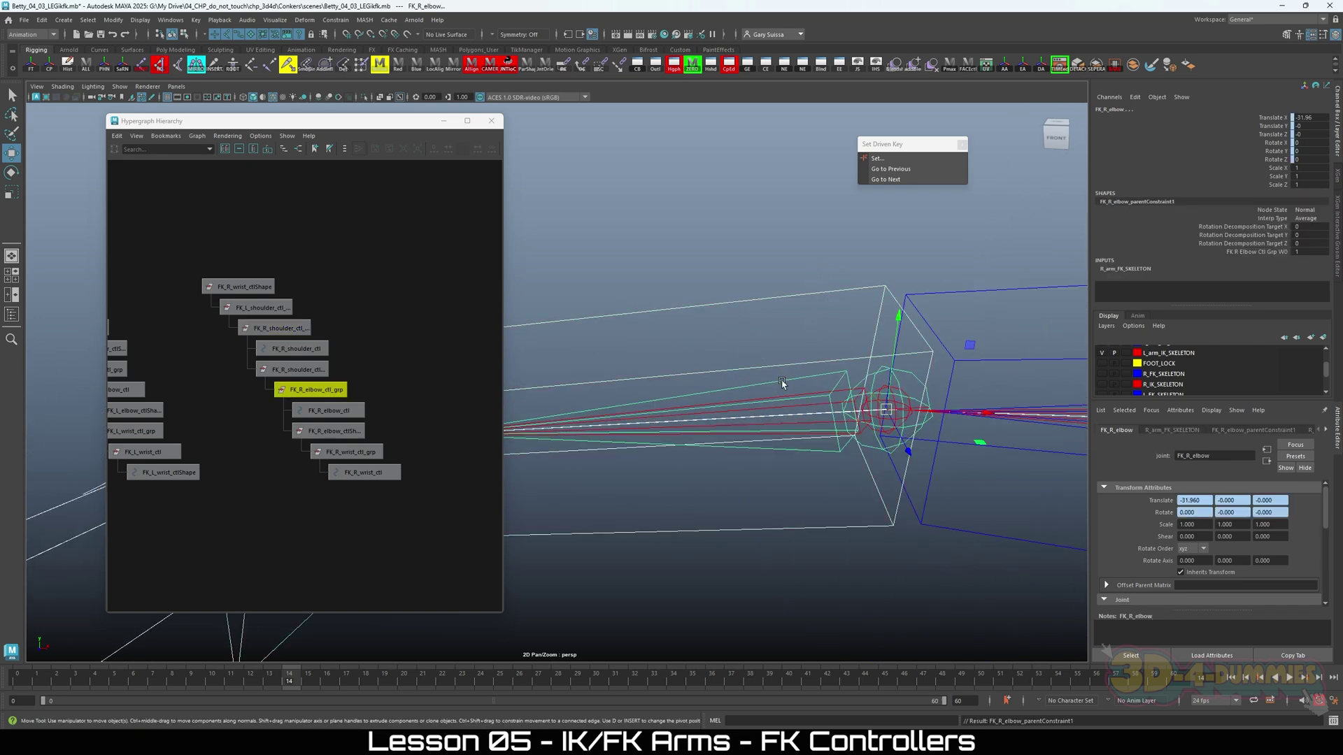
Parent-constrain the FK_R_wrist joint to the right wrist FK control.
alt+right_drag(805, 413, 657, 403)
alt+middle_drag(657, 403, 820, 396)
alt+right_drag(819, 396, 857, 392)
alt+middle_drag(857, 392, 941, 393)
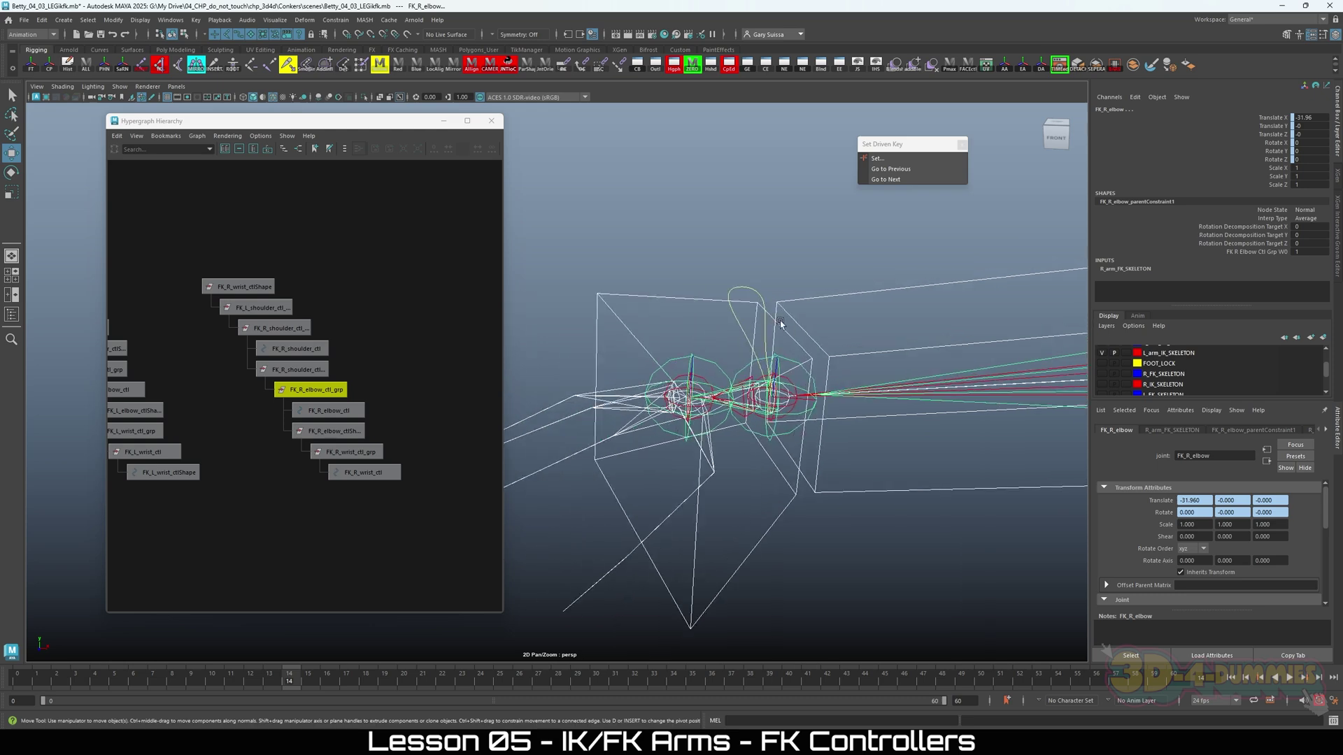
drag(690, 273, 679, 305)
alt+right_drag(700, 364, 742, 368)
alt+middle_drag(745, 369, 707, 369)
alt+drag(707, 371, 734, 371)
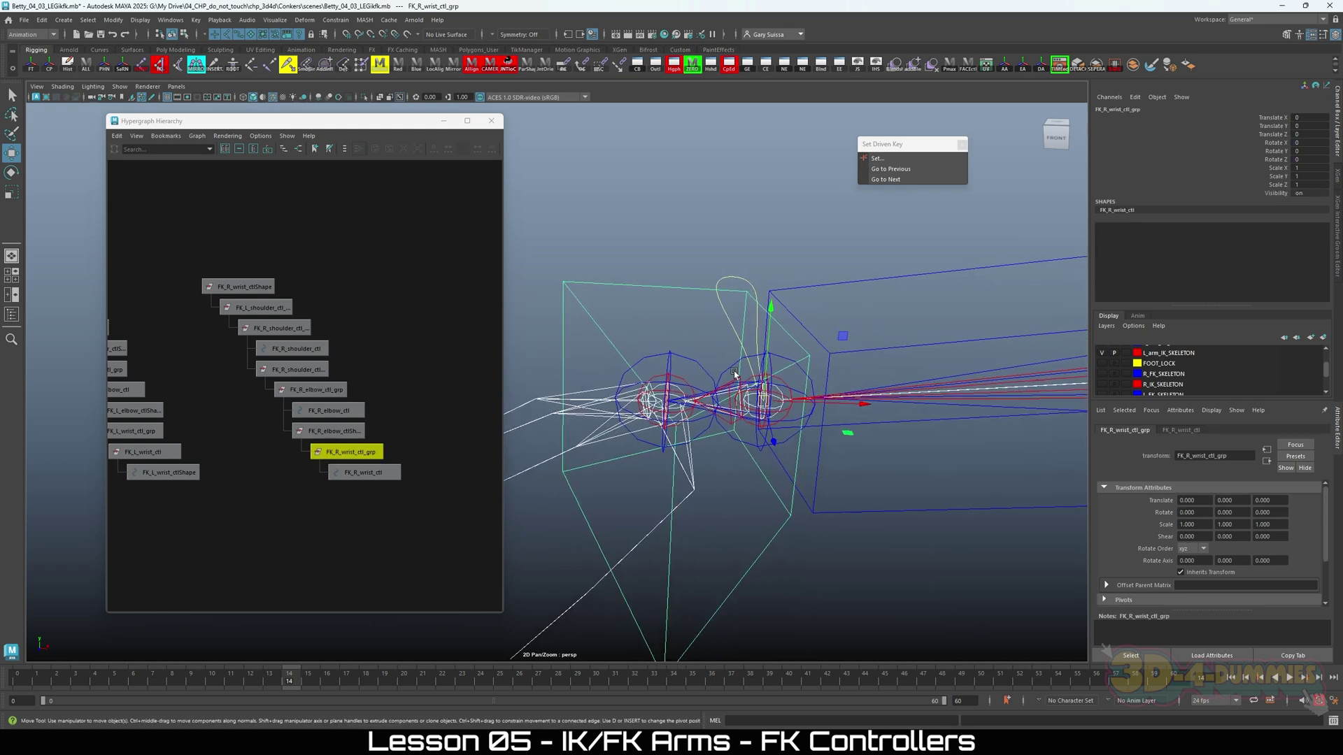
click(727, 370)
key(g)
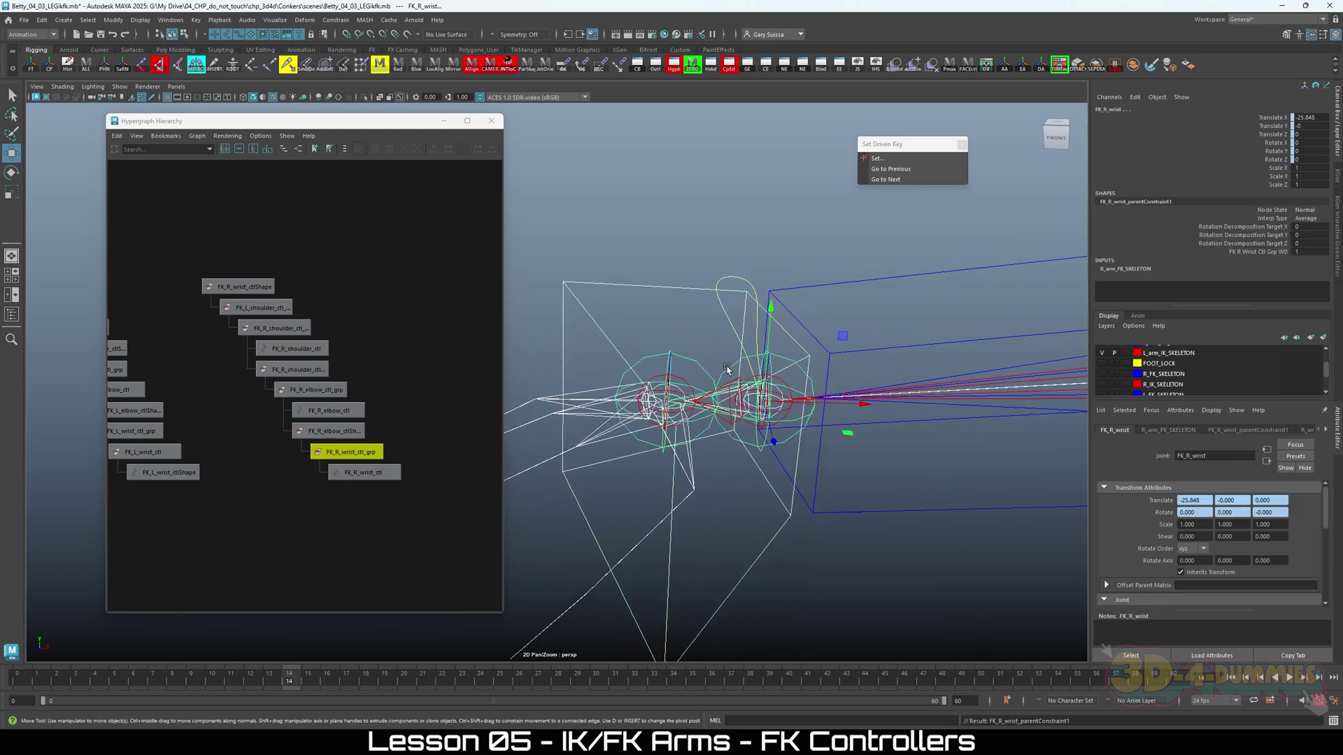
Clear the selection and unhide the character's body mesh.
alt+right_drag(842, 379, 616, 364)
alt+right_drag(782, 325, 300, 353)
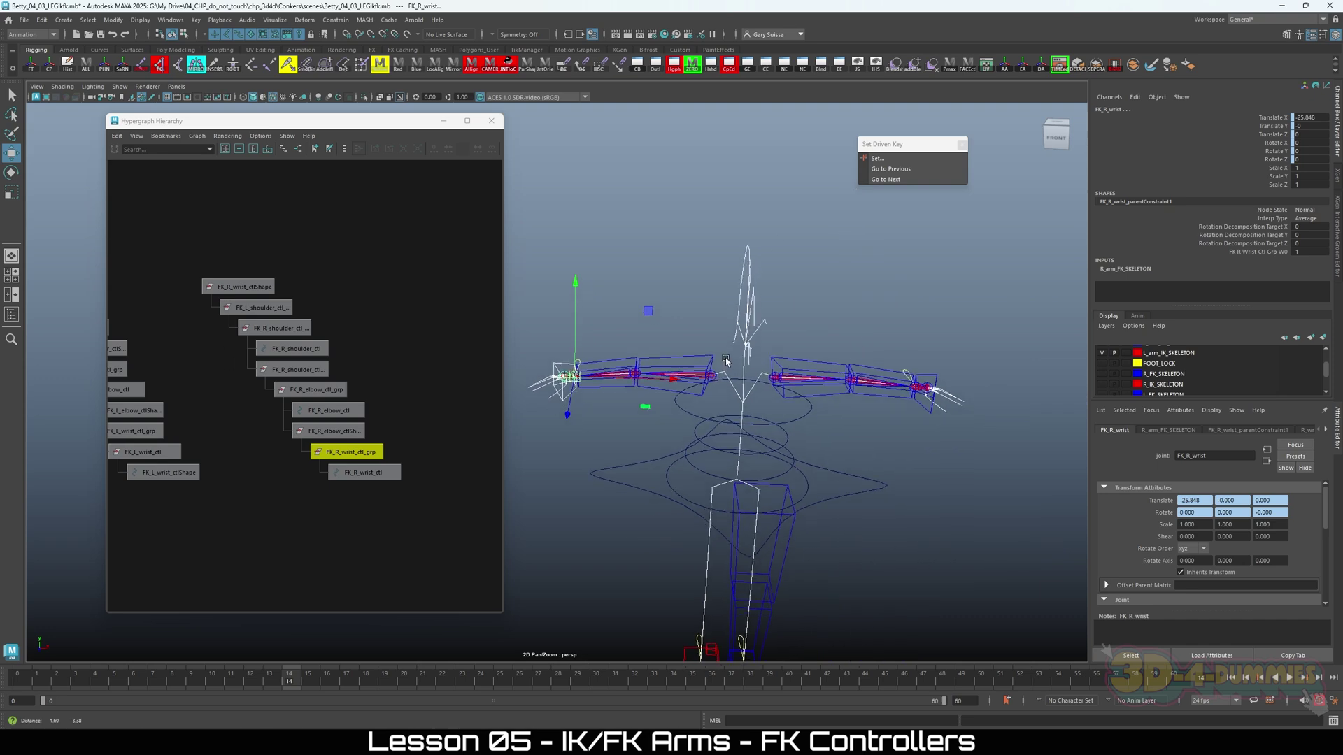
alt+middle_drag(725, 366, 721, 335)
alt+drag(720, 336, 663, 321)
alt+right_drag(663, 322, 711, 363)
click(878, 396)
alt+drag(878, 396, 873, 424)
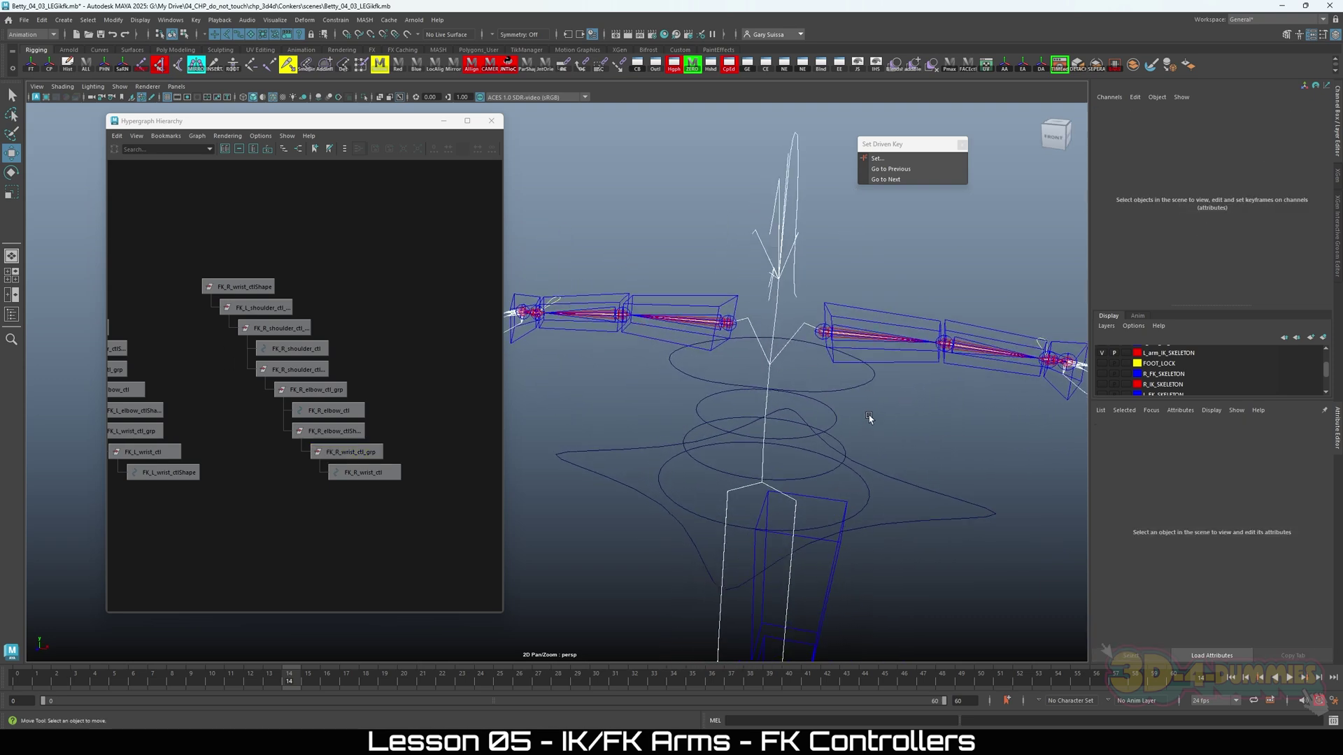
key(ctrl+shift+h)
scroll(881, 405, down, 2)
scroll(944, 420, up, 4)
alt+middle_drag(944, 420, 811, 412)
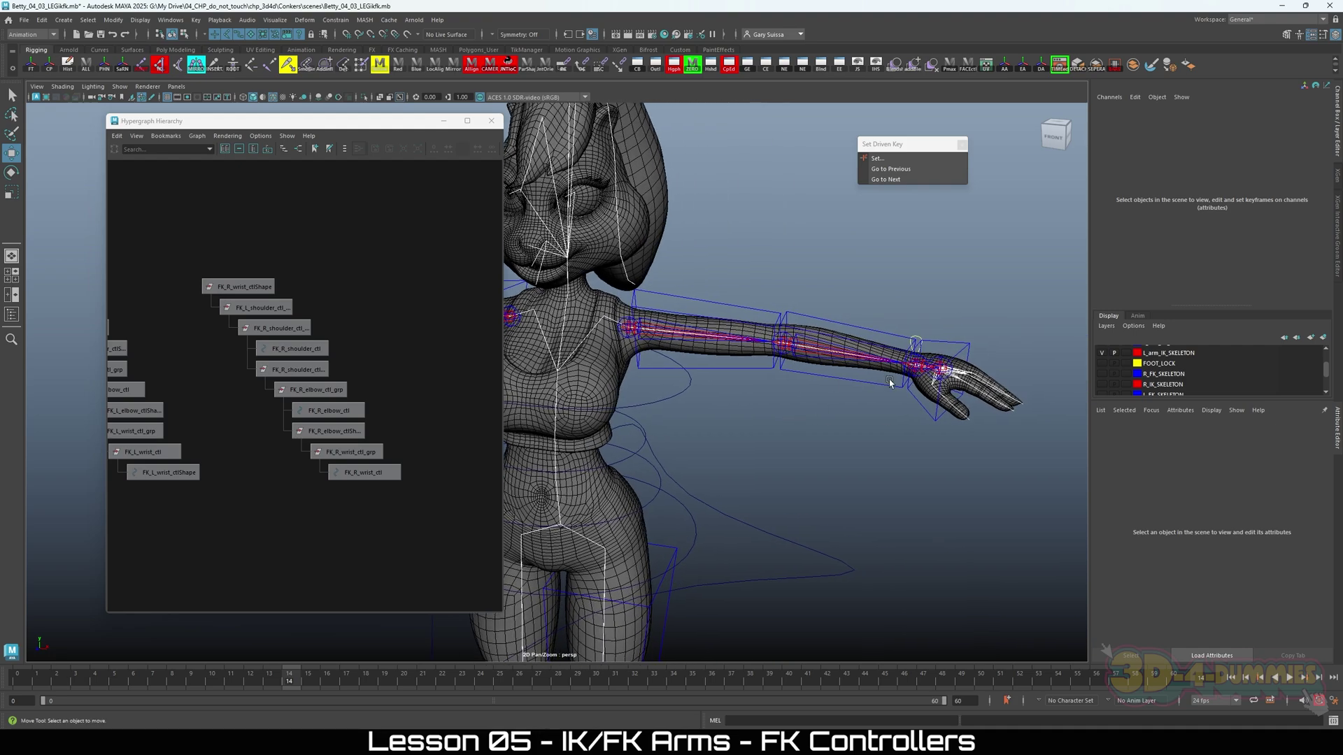
Check the left arm's IK/FK switch value and rotate the left shoulder FK control upward to test the arm.
alt+drag(946, 376, 896, 370)
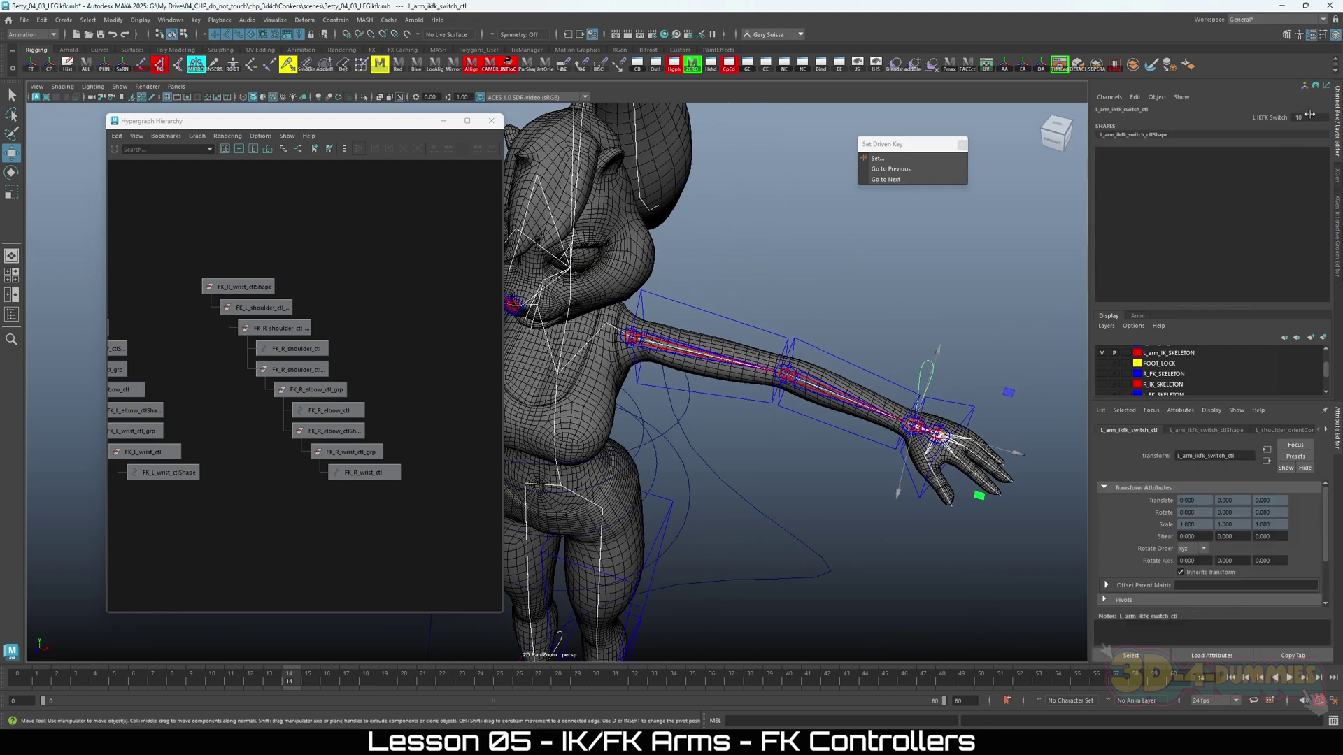
alt+drag(764, 343, 733, 294)
alt+drag(710, 371, 709, 376)
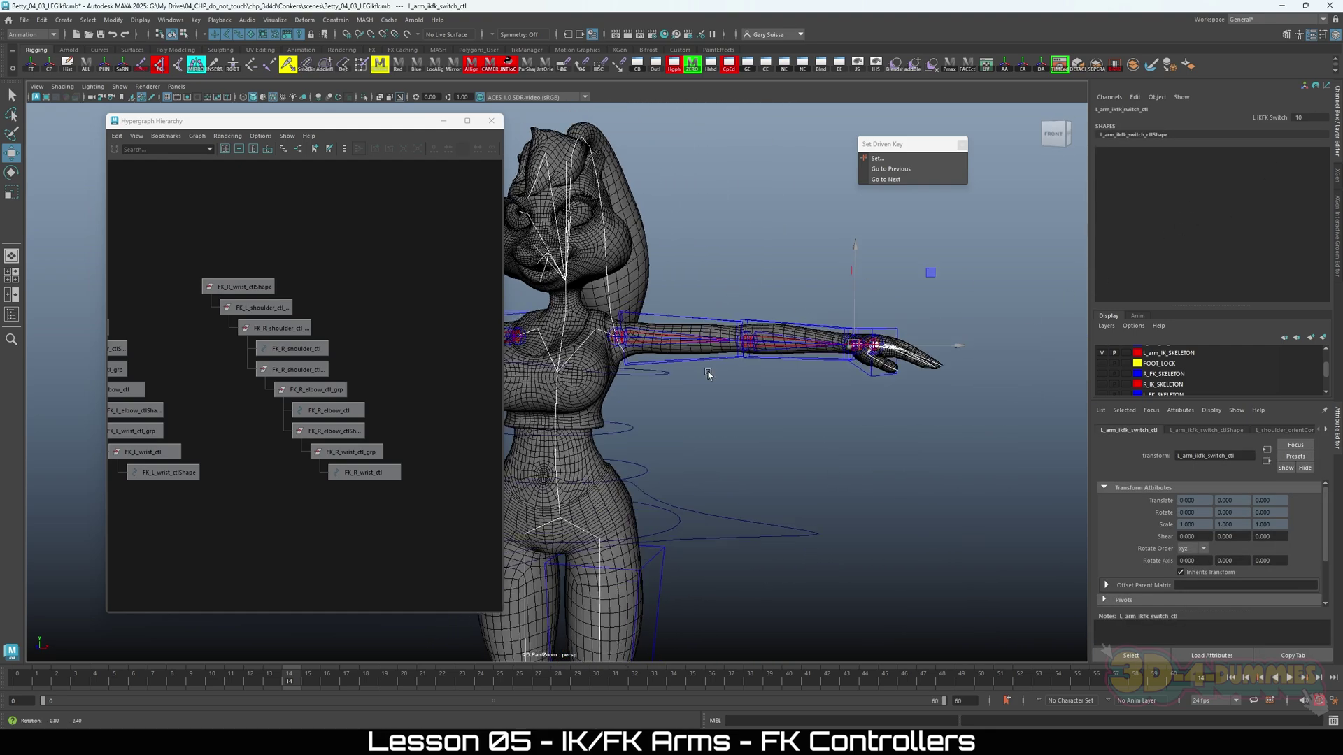
click(687, 363)
key(e)
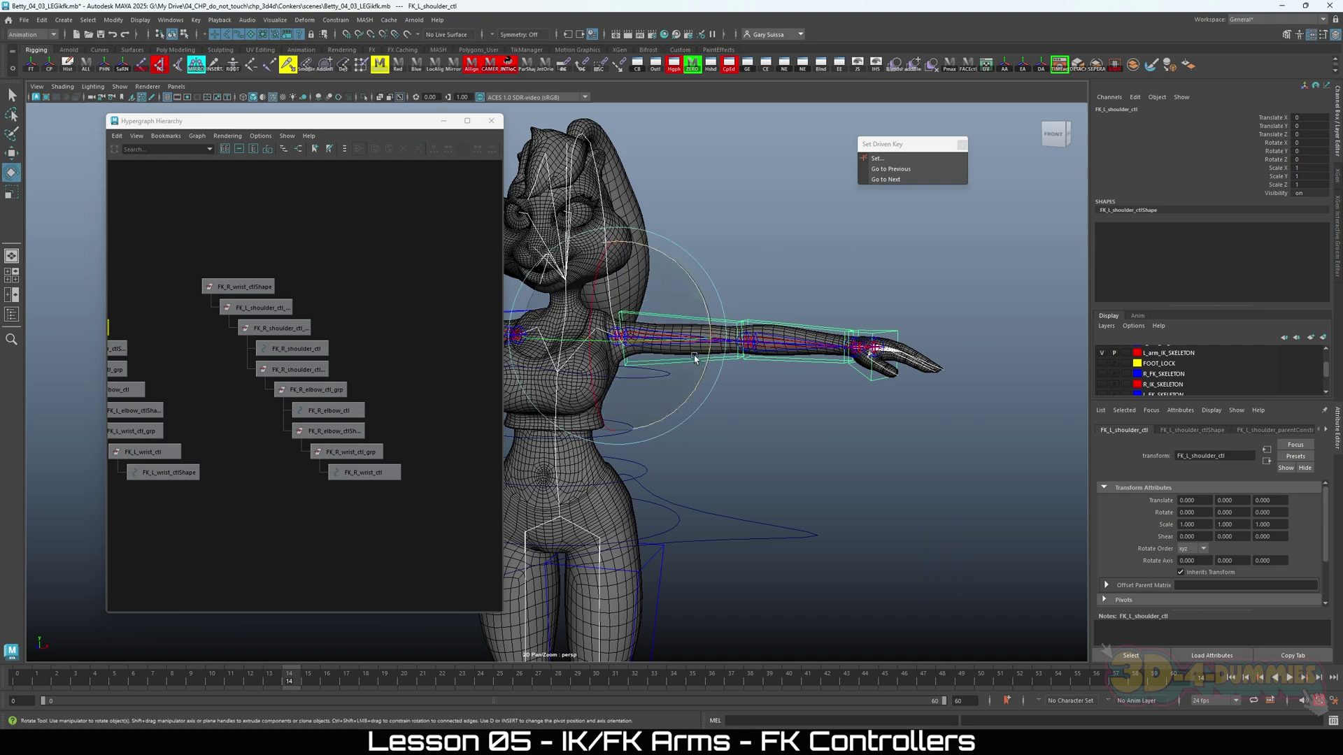
drag(694, 355, 690, 225)
Adjust the IKFK Switch attribute on the left arm's switch control to test the blend.
alt+drag(782, 275, 793, 313)
drag(877, 291, 842, 285)
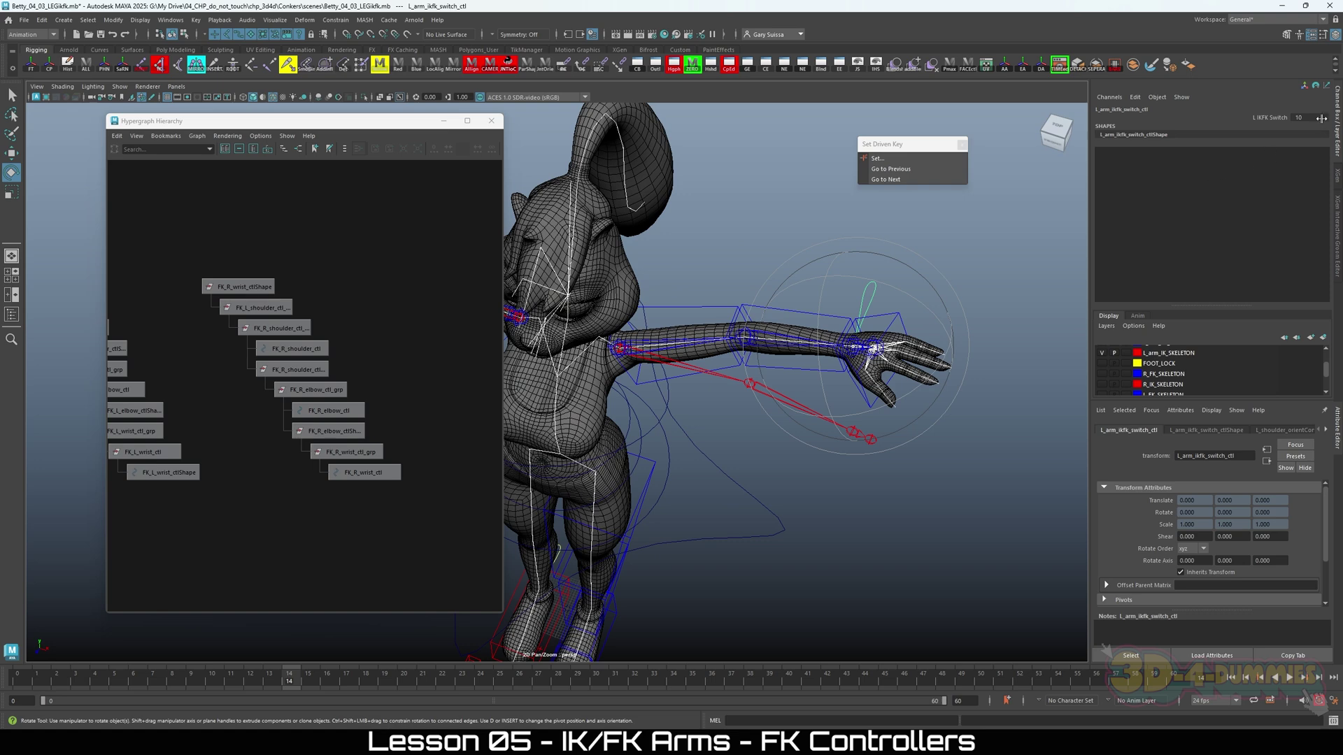
mouse_move(1321, 118)
mouse_down()
mouse_move(1289, 118)
mouse_move(1336, 119)
mouse_up()
Switch to Acrobat and bring the Character Rigging Syllabus document into view over Maya.
drag(1342, 29, 827, 90)
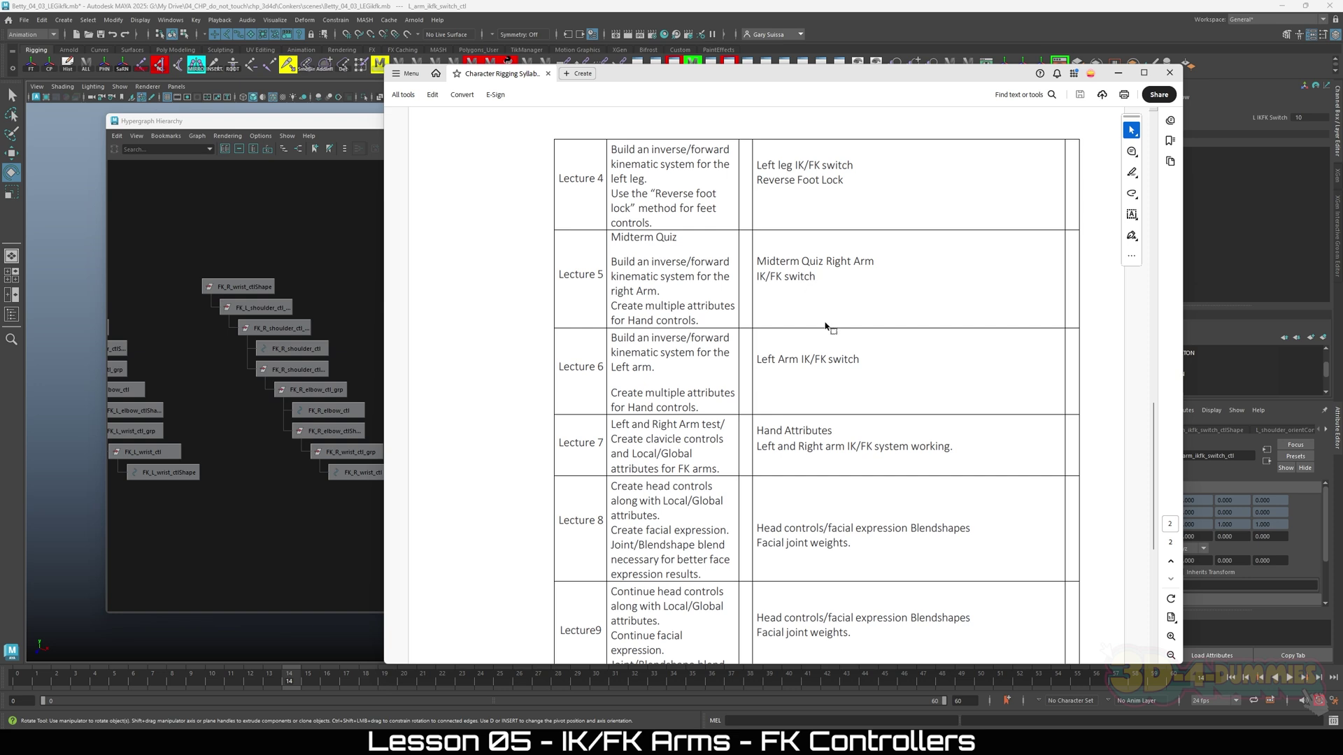
Review the Left Arm IK/FK switch entry for Lecture 6 in the syllabus and minimize the document to return to Maya.
mouse_move(759, 359)
mouse_down()
mouse_move(860, 359)
mouse_move(756, 360)
mouse_up()
click(860, 360)
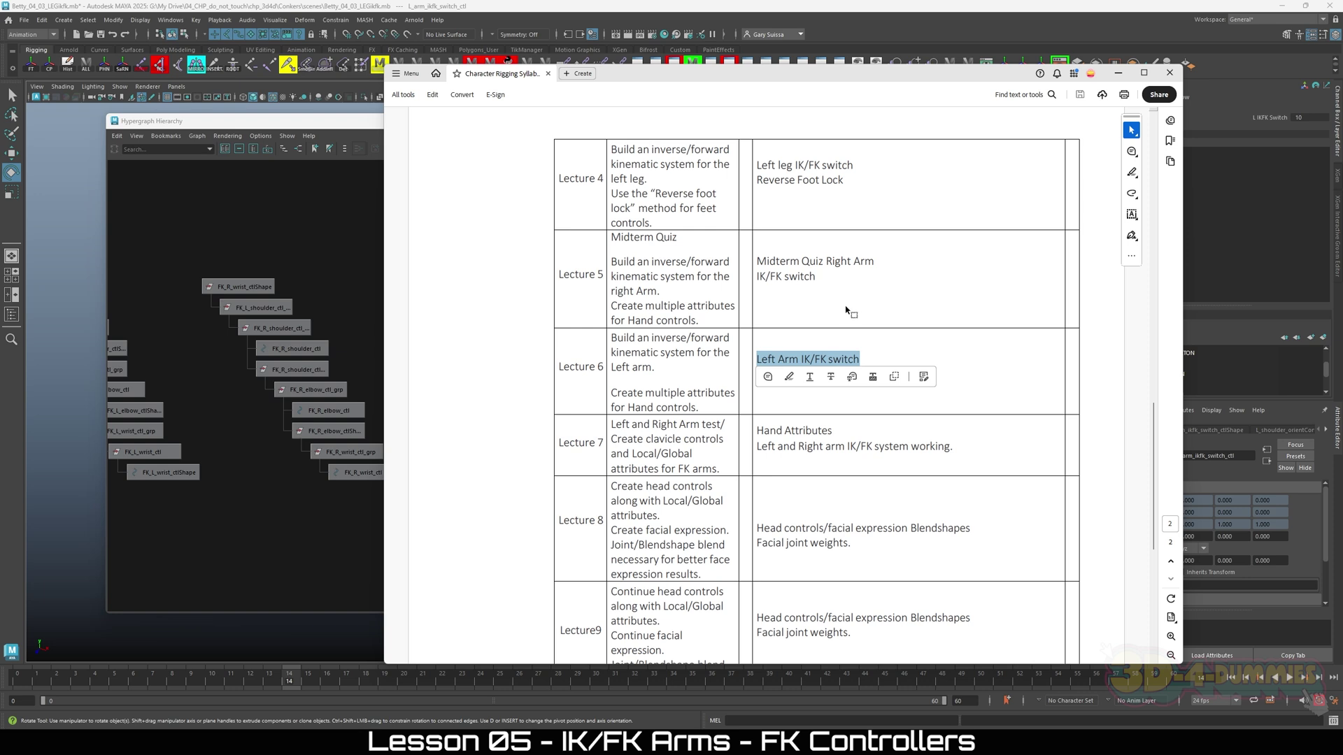
click(812, 359)
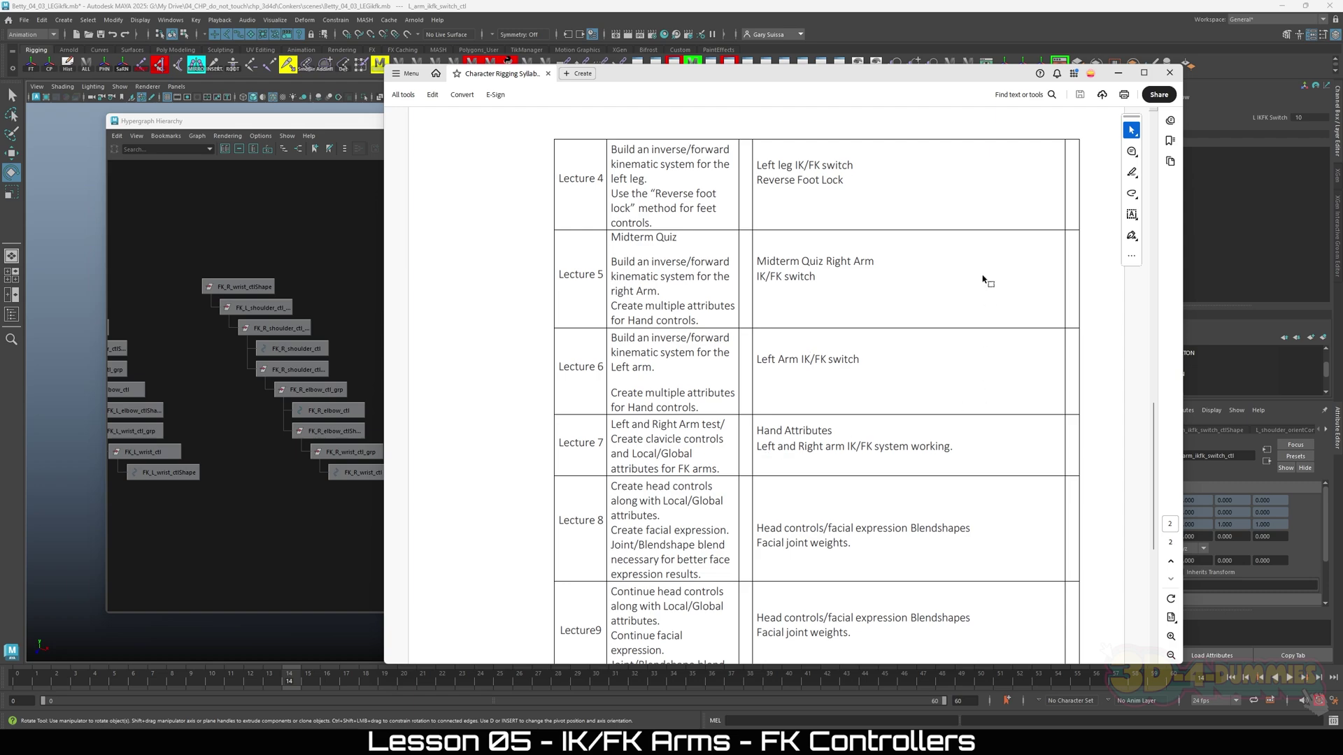
click(1118, 73)
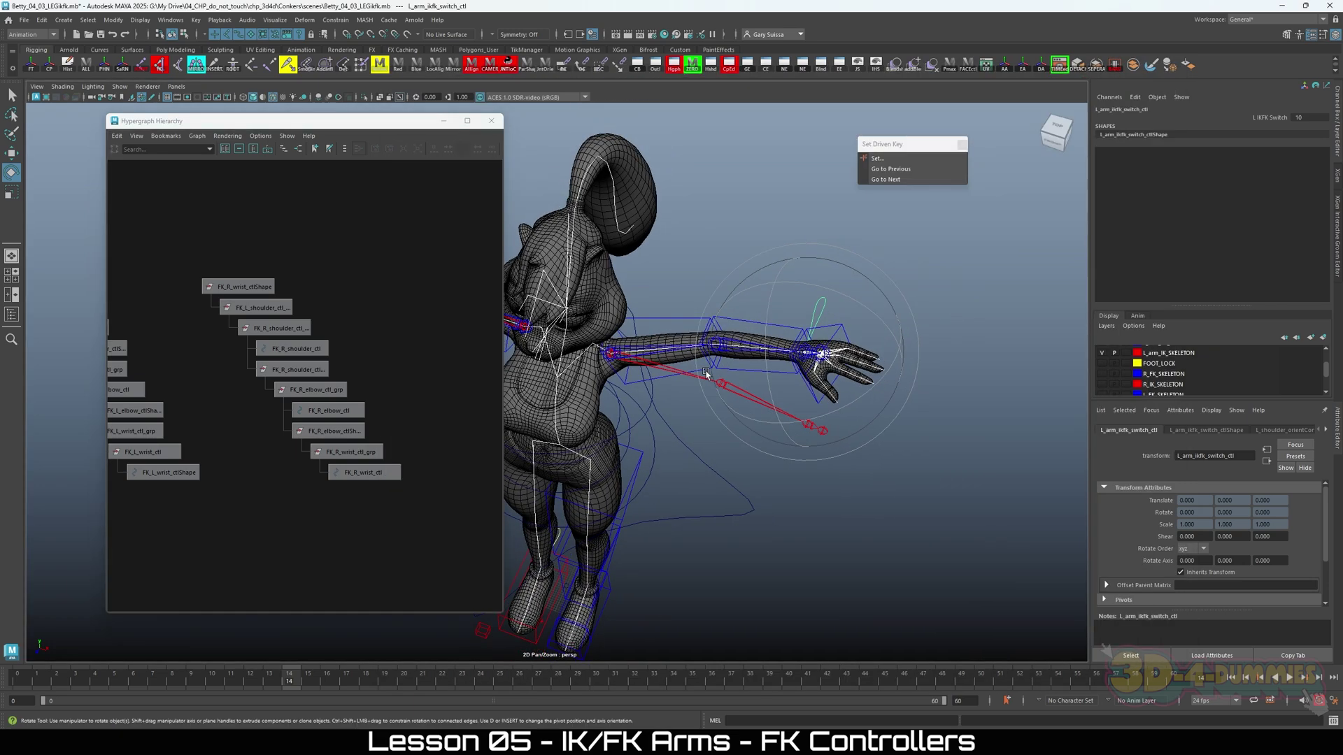
Select the left shoulder FK control and reset its Rotate Z to 0 to return the arm to its rest pose.
alt+drag(705, 375, 761, 363)
alt+right_drag(761, 363, 785, 353)
click(828, 322)
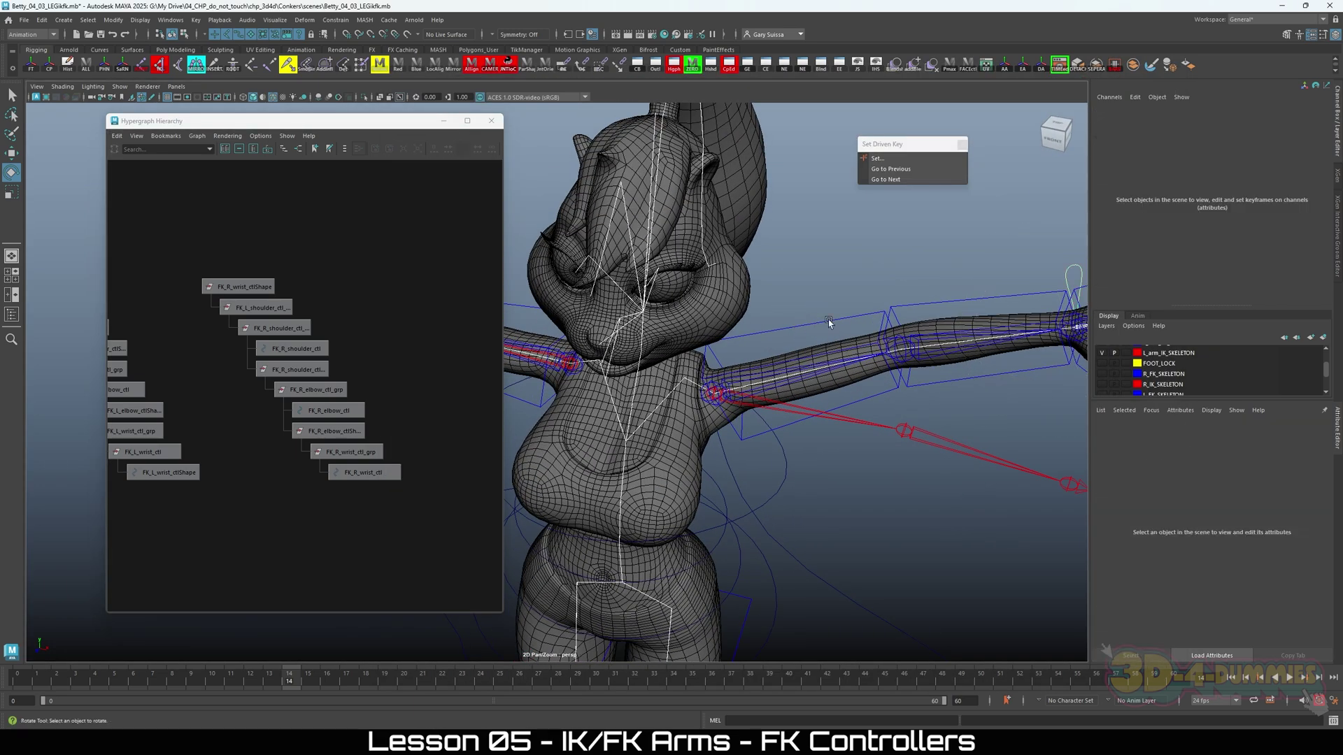
click(829, 322)
scroll(868, 342, down, 1)
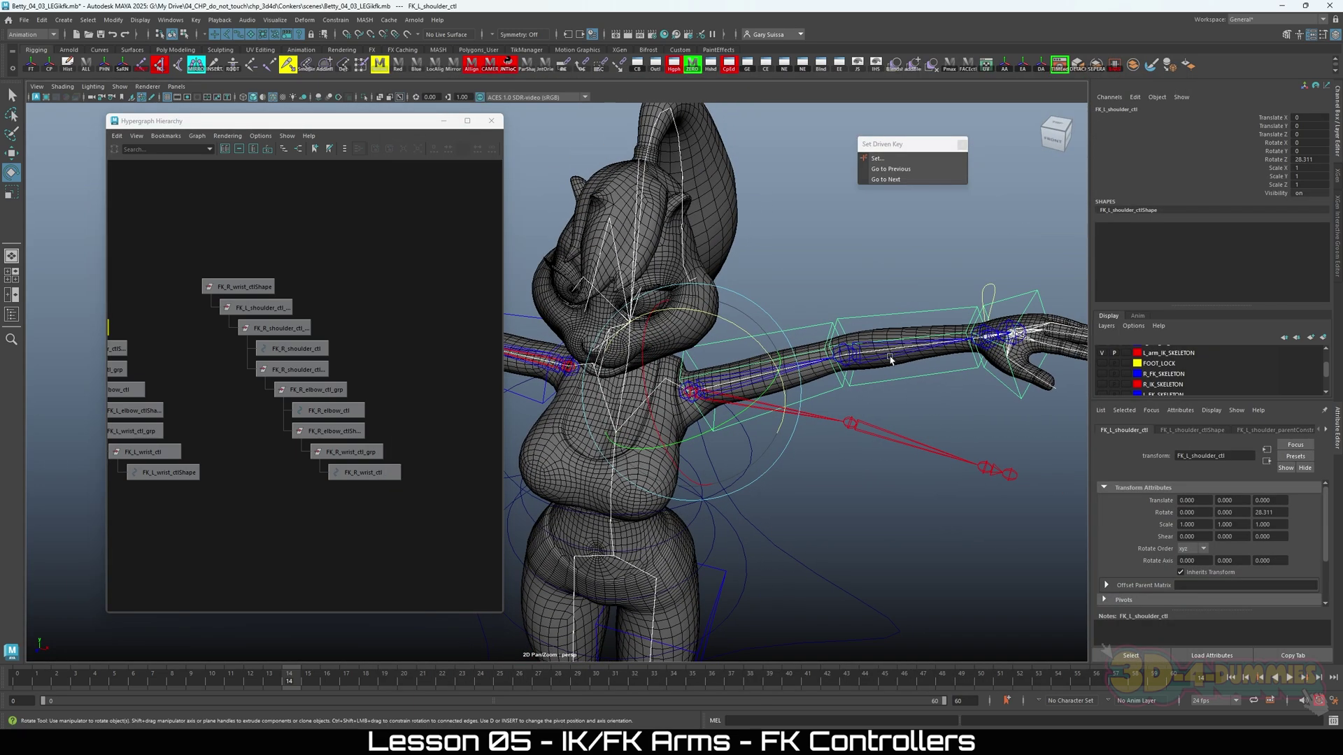
double_click(1320, 157)
text(0)
key(Return)
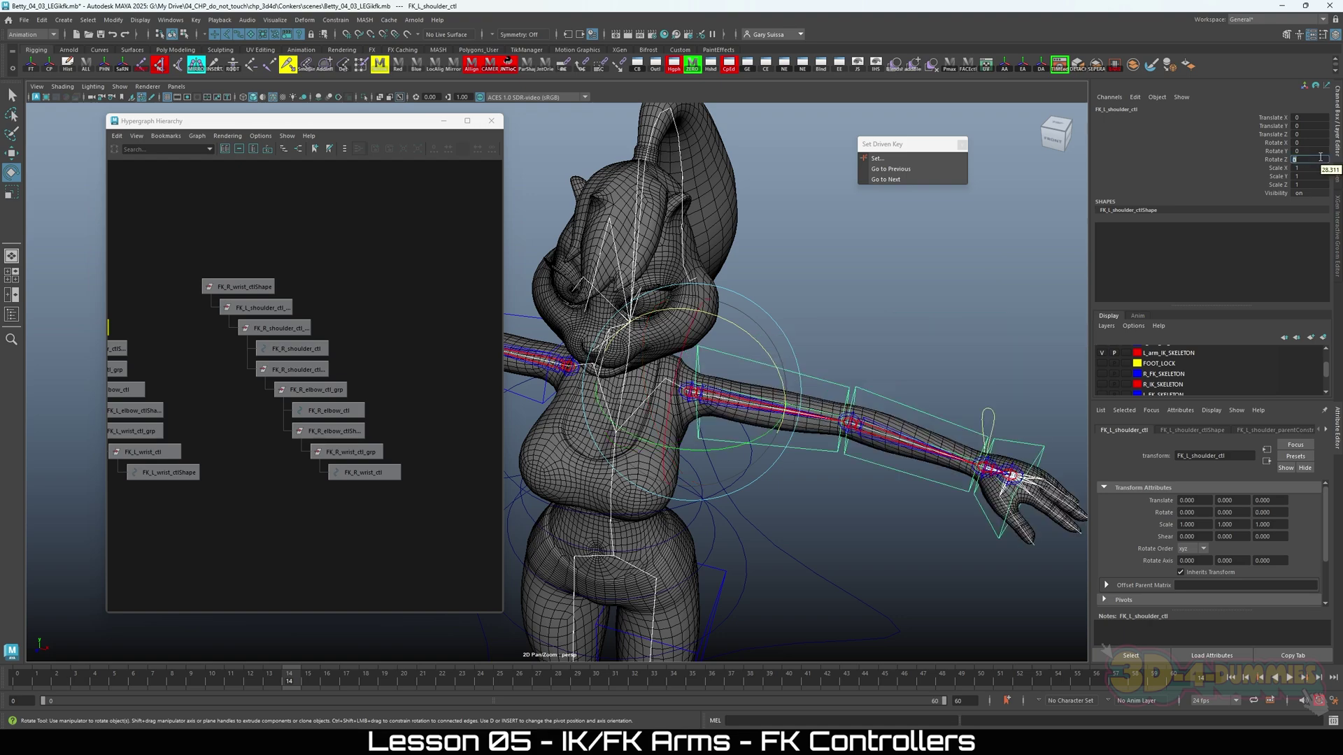
Move the Hypergraph Hierarchy window aside so it no longer crowds the character's right arm.
scroll(1012, 448, down, 3)
alt+drag(846, 448, 801, 470)
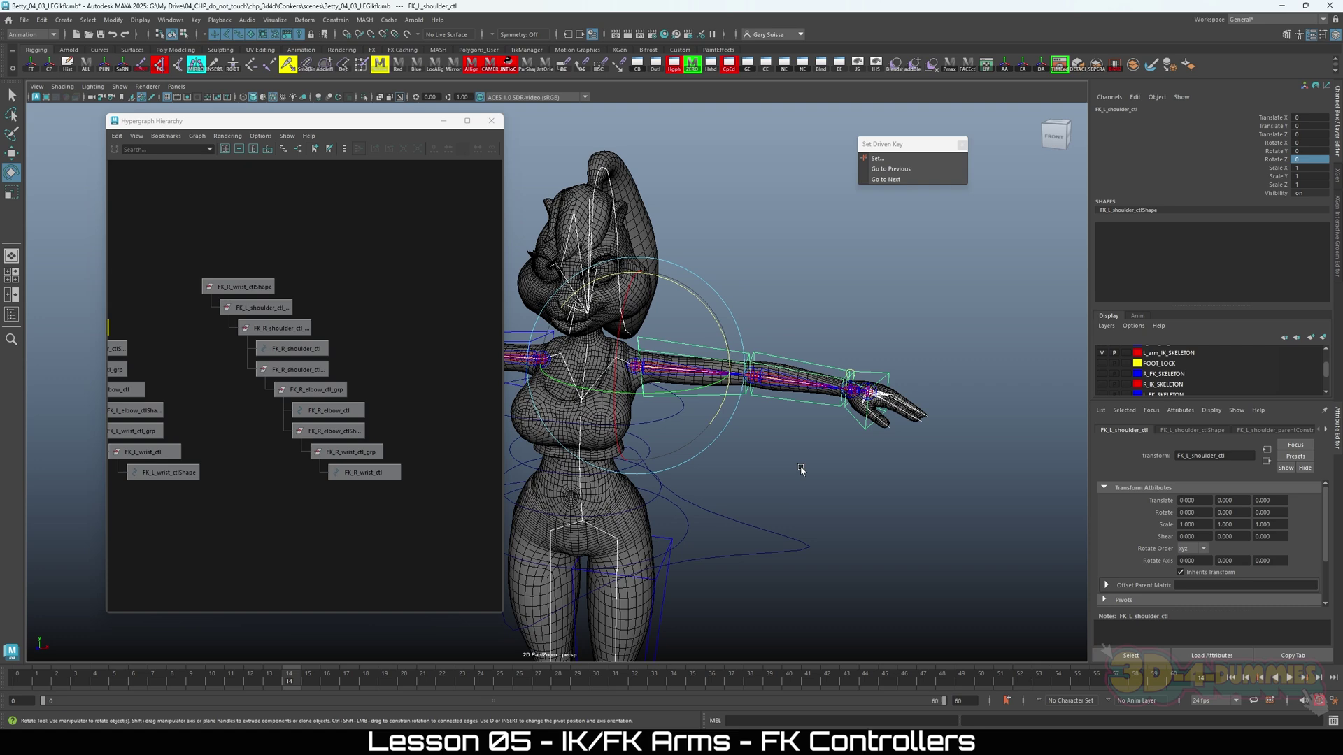
drag(283, 128, 201, 119)
alt+right_drag(851, 501, 726, 475)
alt+middle_drag(725, 476, 741, 491)
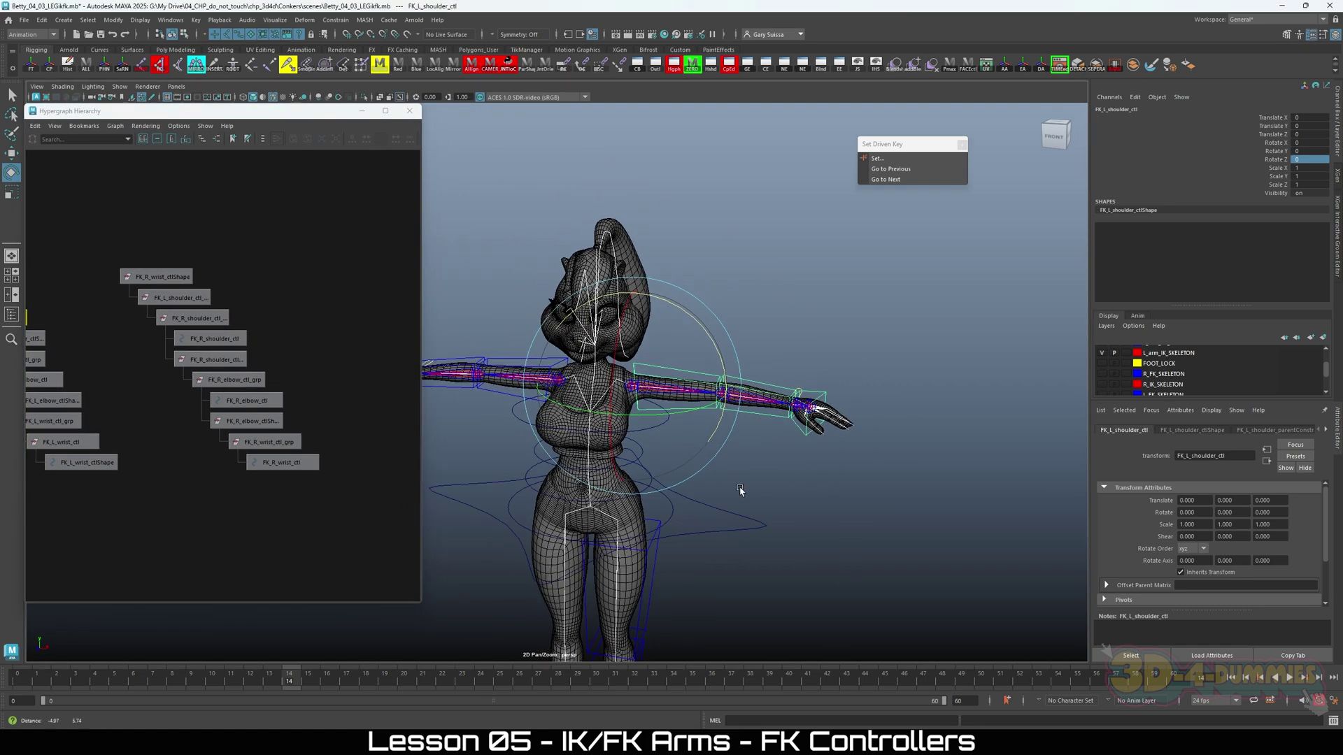
alt+drag(741, 491, 711, 471)
alt+right_drag(711, 471, 812, 497)
alt+middle_drag(812, 498, 843, 485)
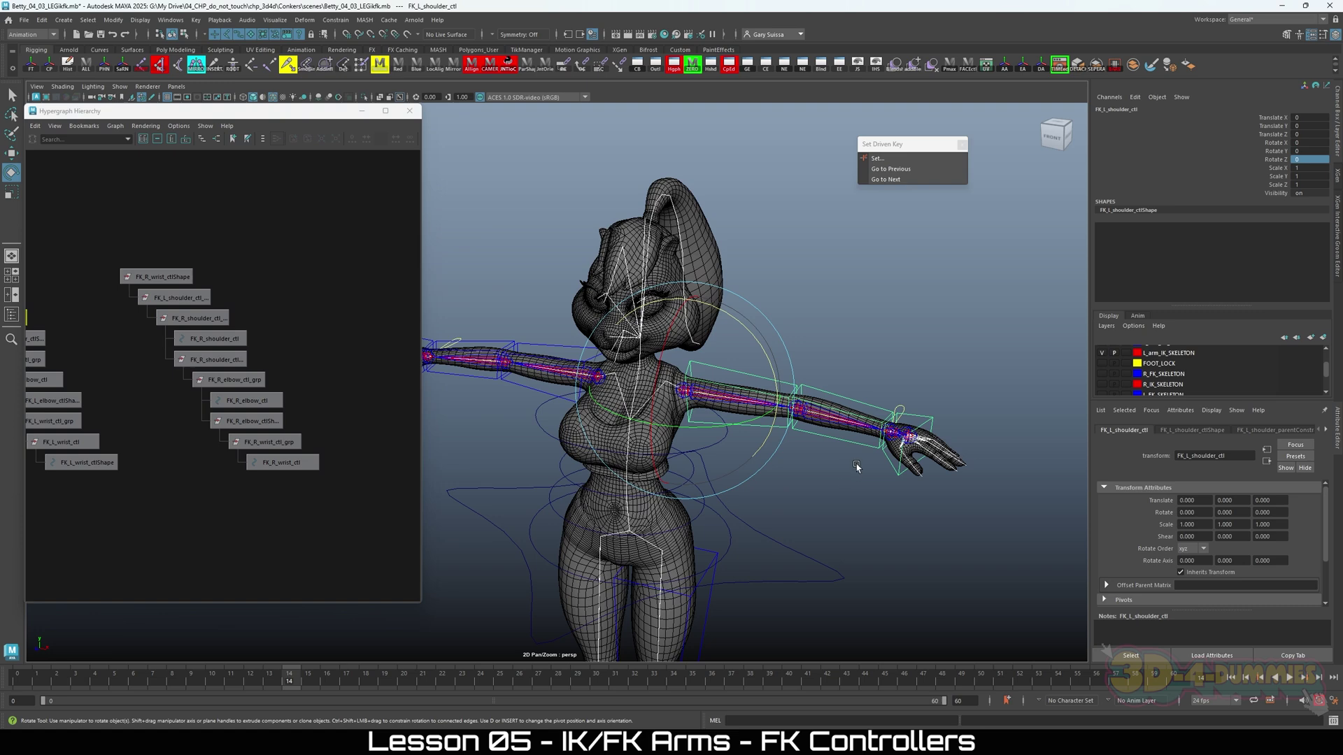
alt+right_drag(836, 483, 705, 485)
alt+middle_drag(704, 486, 686, 403)
alt+right_drag(687, 403, 640, 426)
alt+drag(640, 426, 731, 378)
alt+right_drag(731, 377, 855, 385)
alt+drag(855, 385, 770, 459)
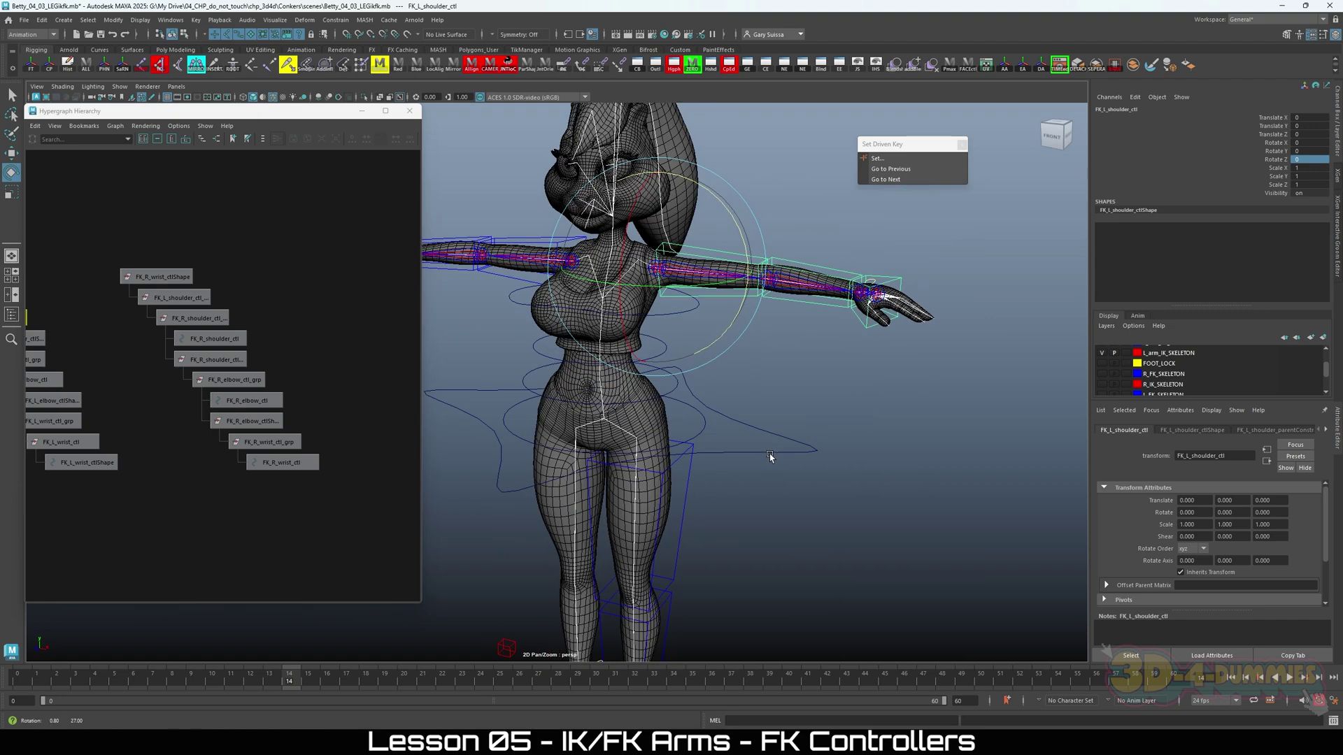
alt+right_drag(770, 459, 888, 426)
alt+middle_drag(888, 426, 864, 500)
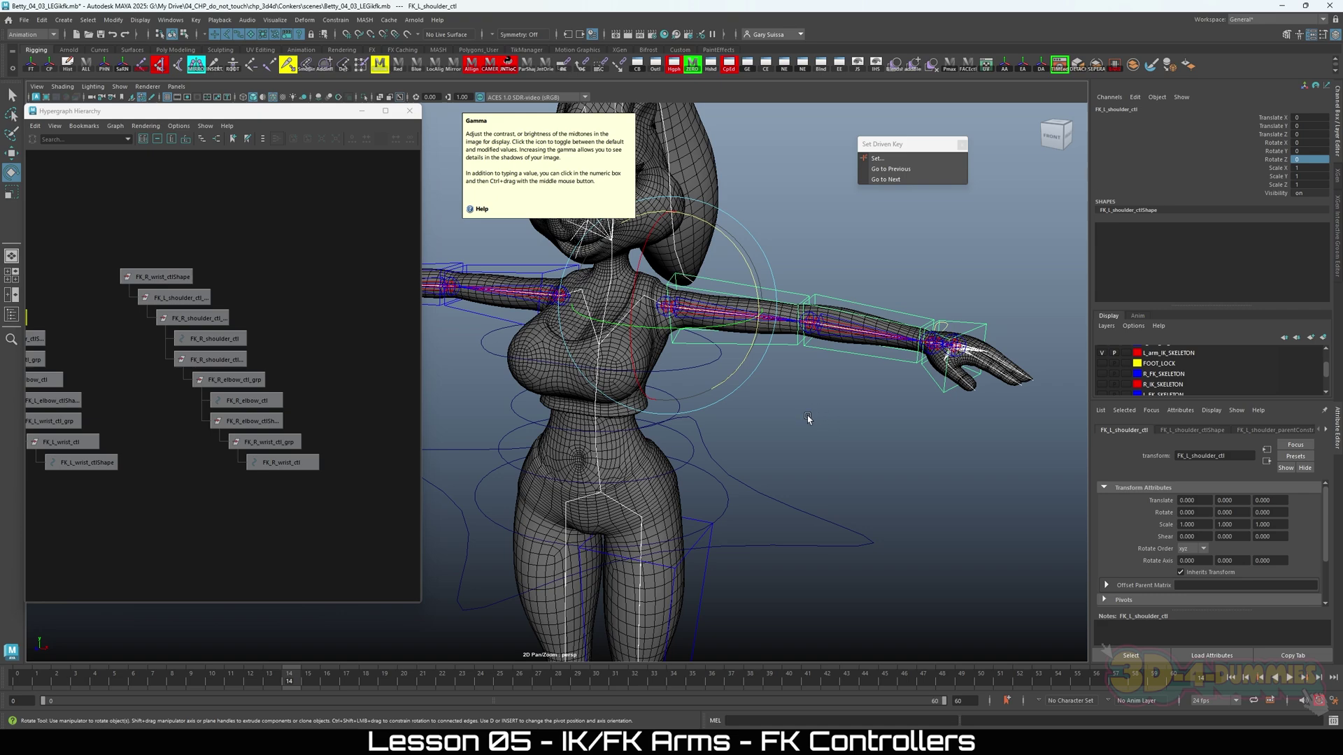
alt+right_drag(808, 418, 719, 390)
alt+middle_drag(719, 391, 707, 419)
alt+right_drag(727, 427, 732, 485)
alt+middle_drag(732, 485, 842, 534)
alt+right_drag(842, 534, 909, 534)
alt+middle_drag(910, 533, 864, 532)
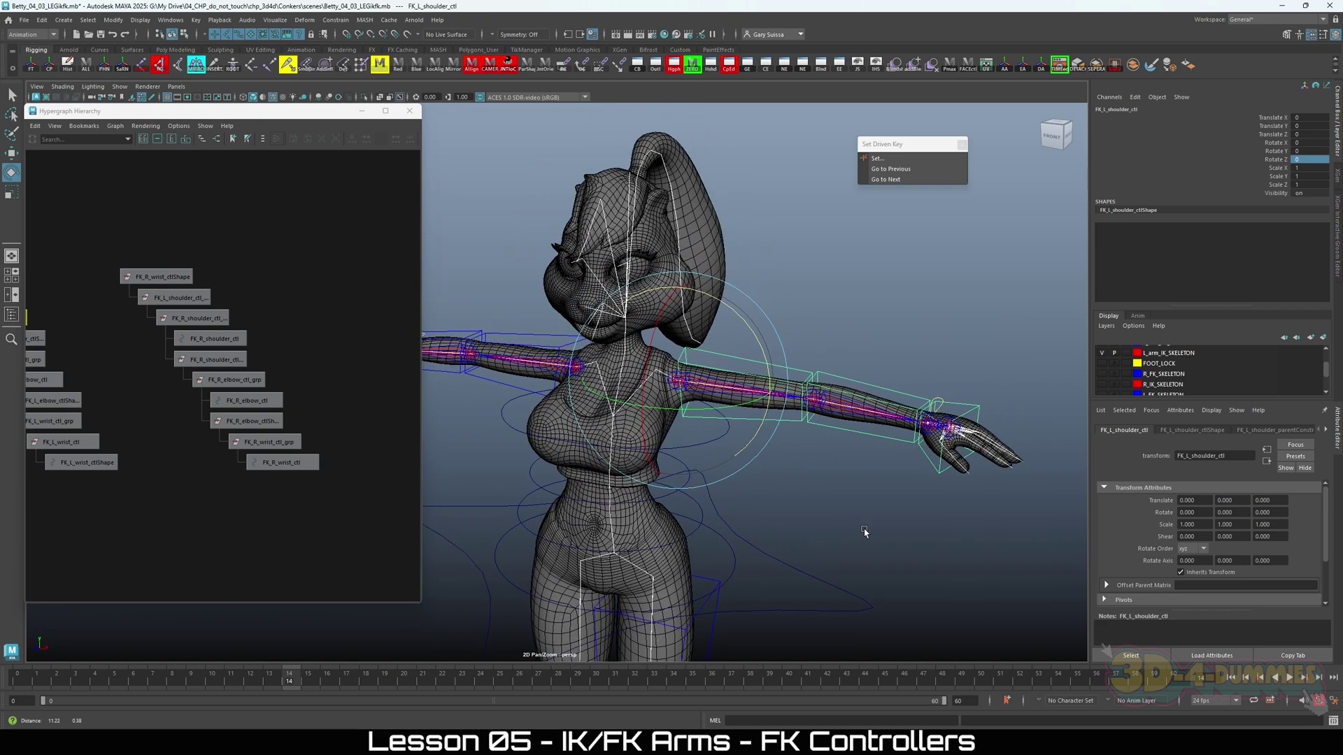
alt+drag(865, 531, 786, 482)
alt+right_drag(786, 482, 677, 457)
alt+middle_drag(678, 457, 650, 467)
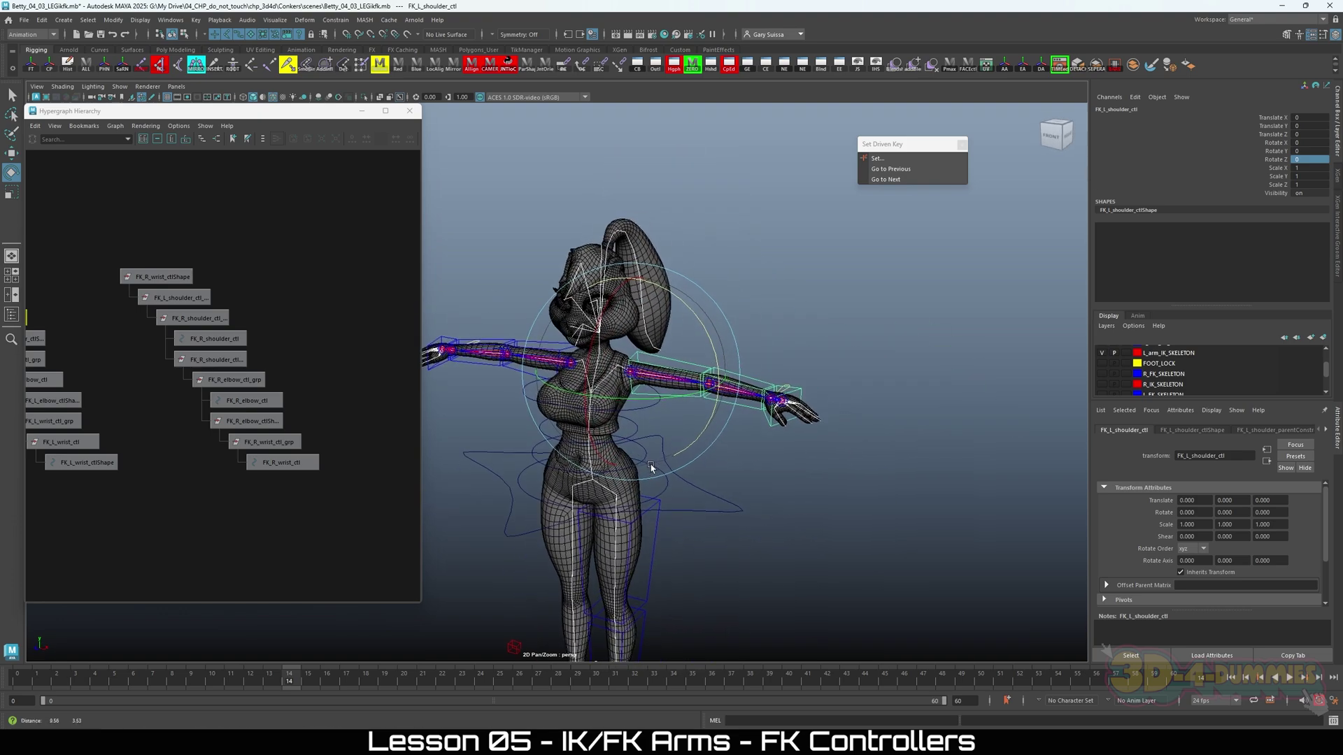
alt+right_drag(651, 467, 884, 388)
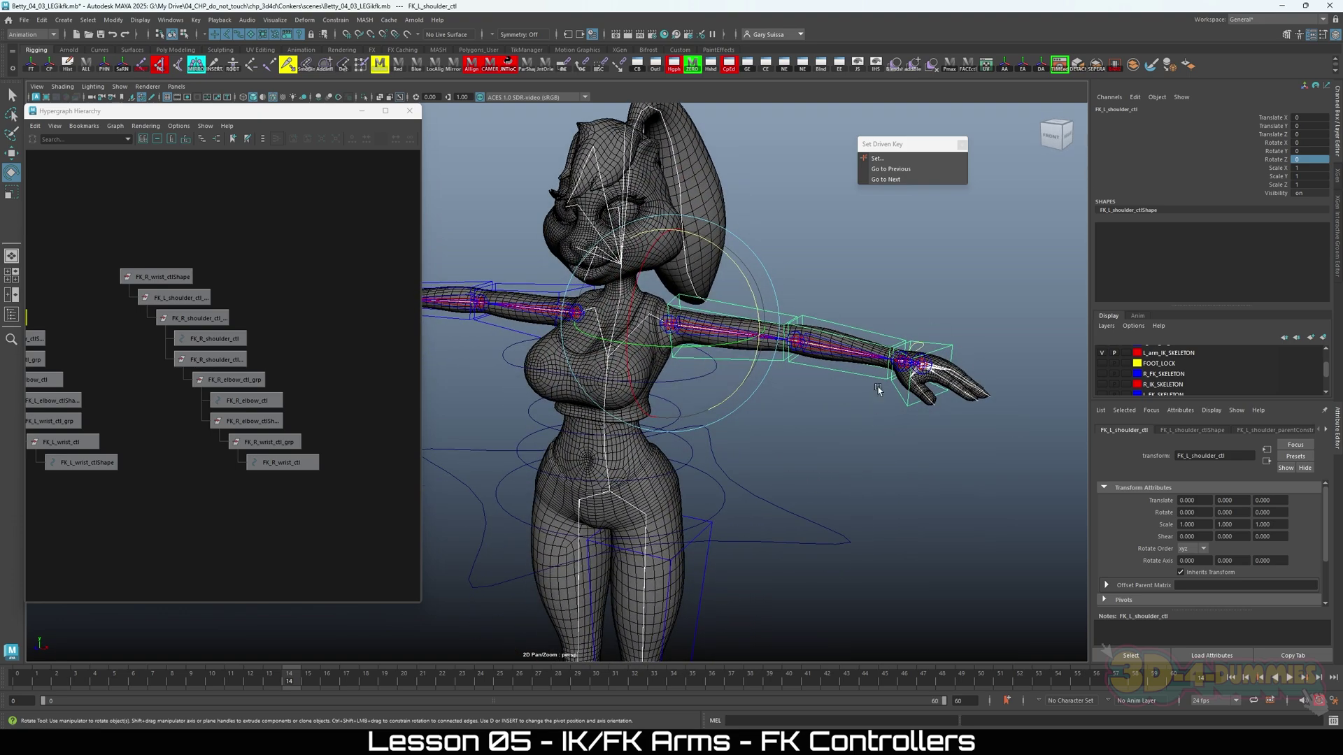